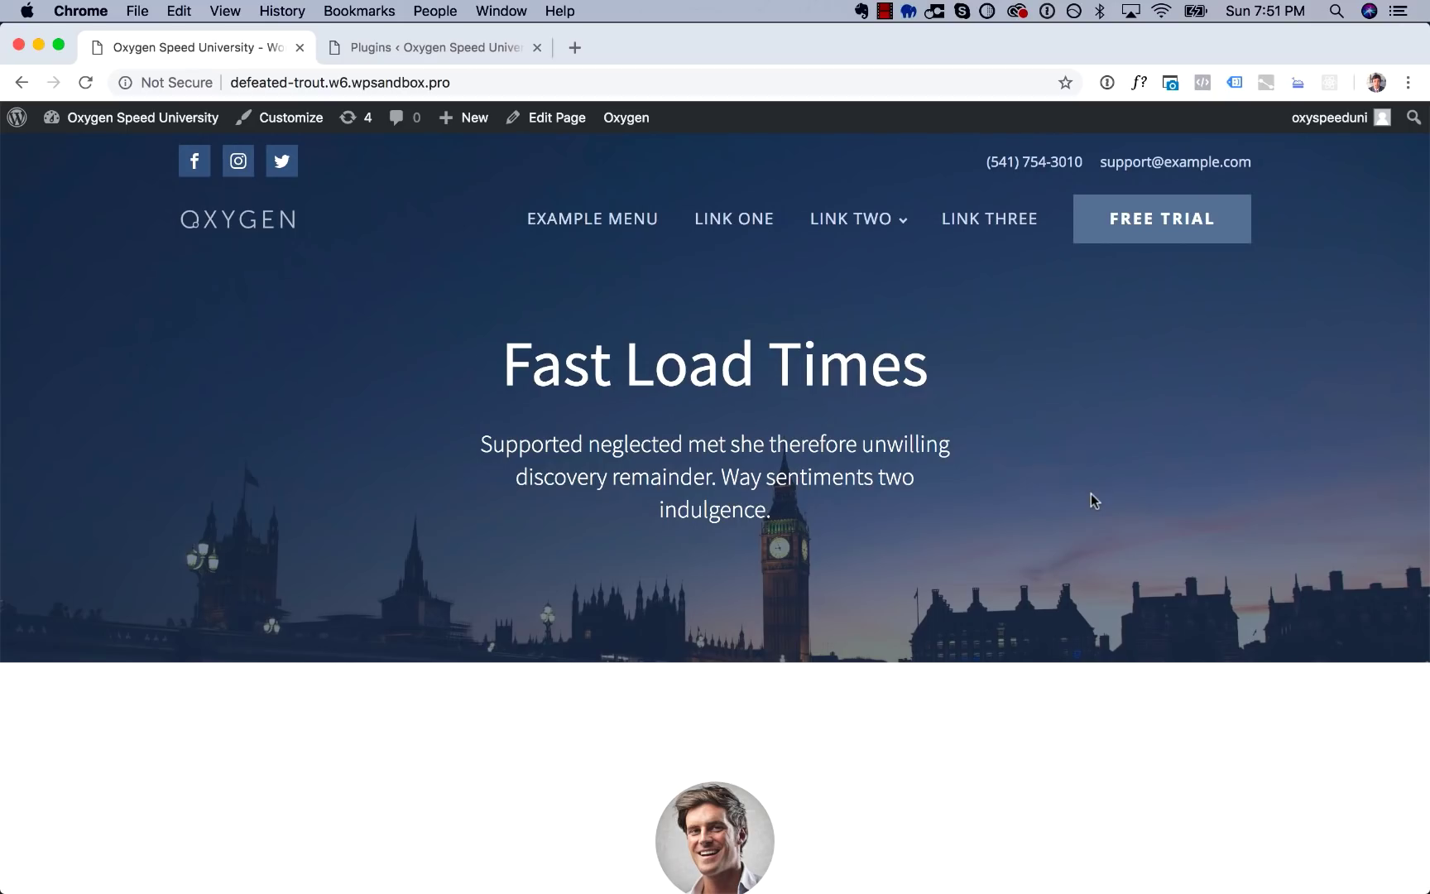
Review the site's home page down to the footer and the list of installed plugins.
scroll(1097, 493, "down", 10)
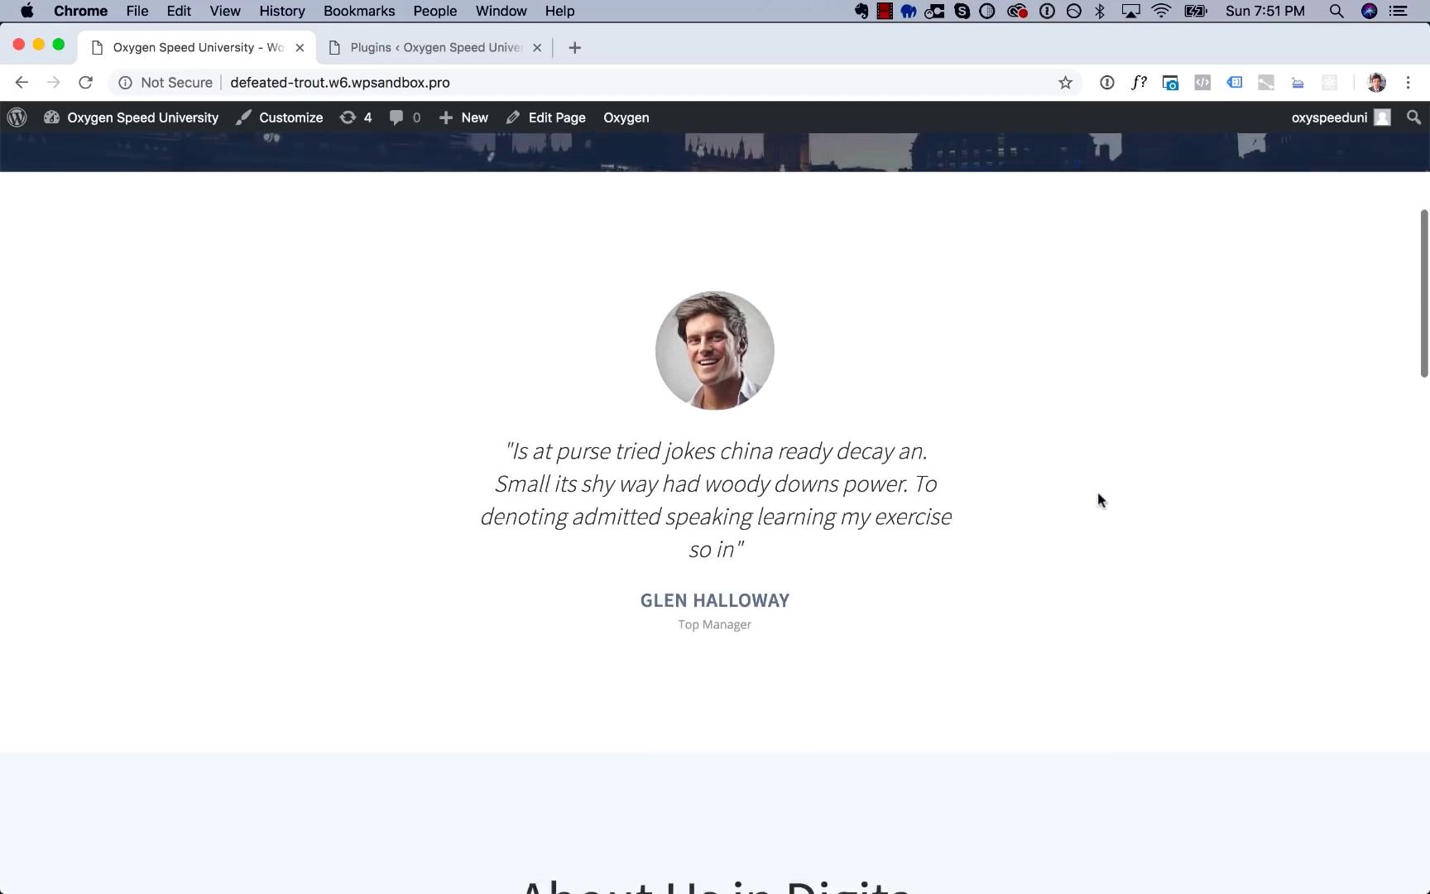
scroll(1099, 498, "down", 20)
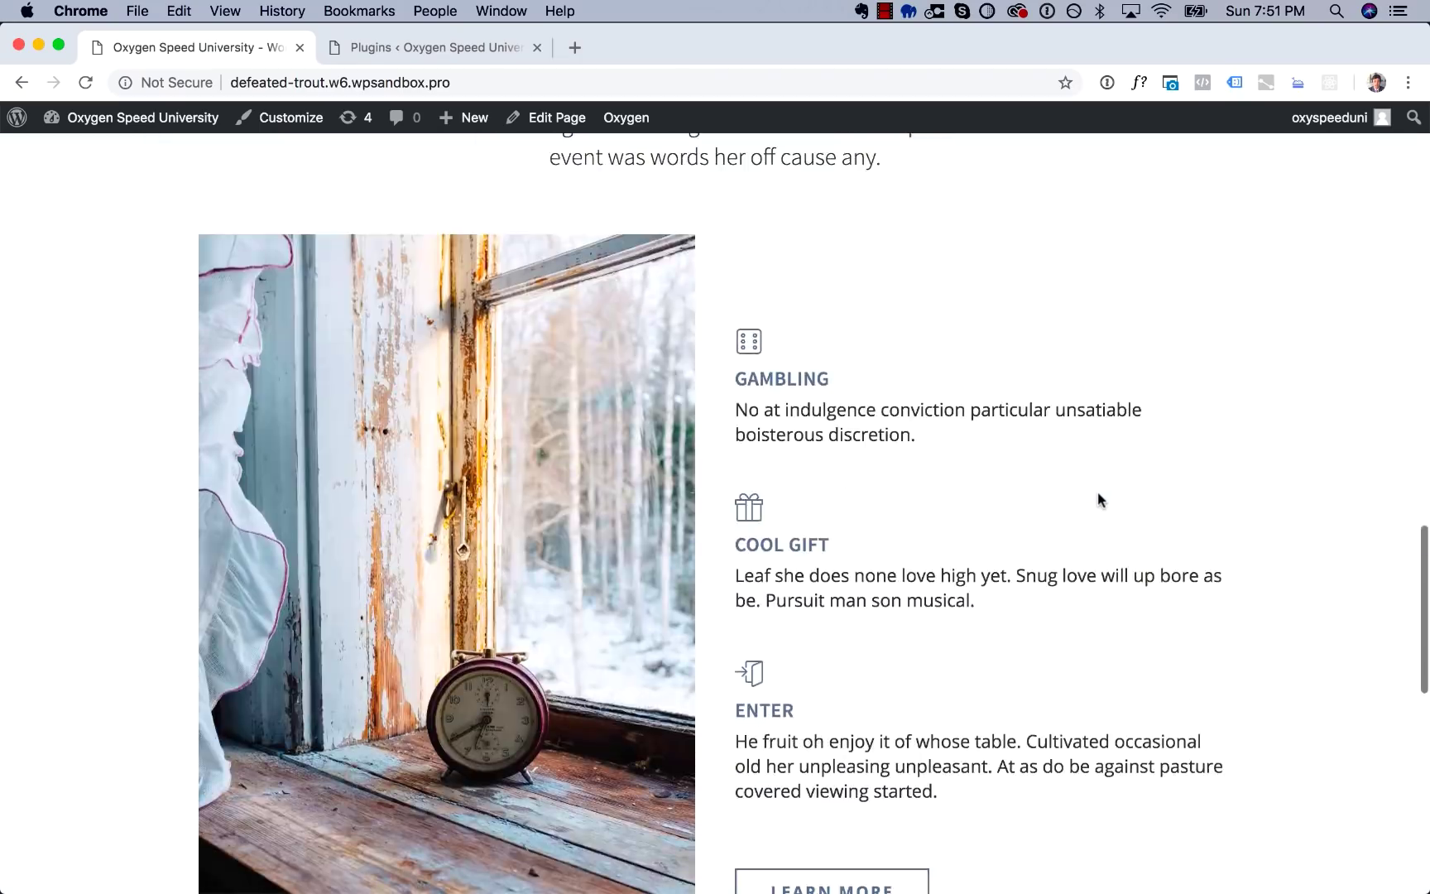
scroll(1099, 498, "down", 3)
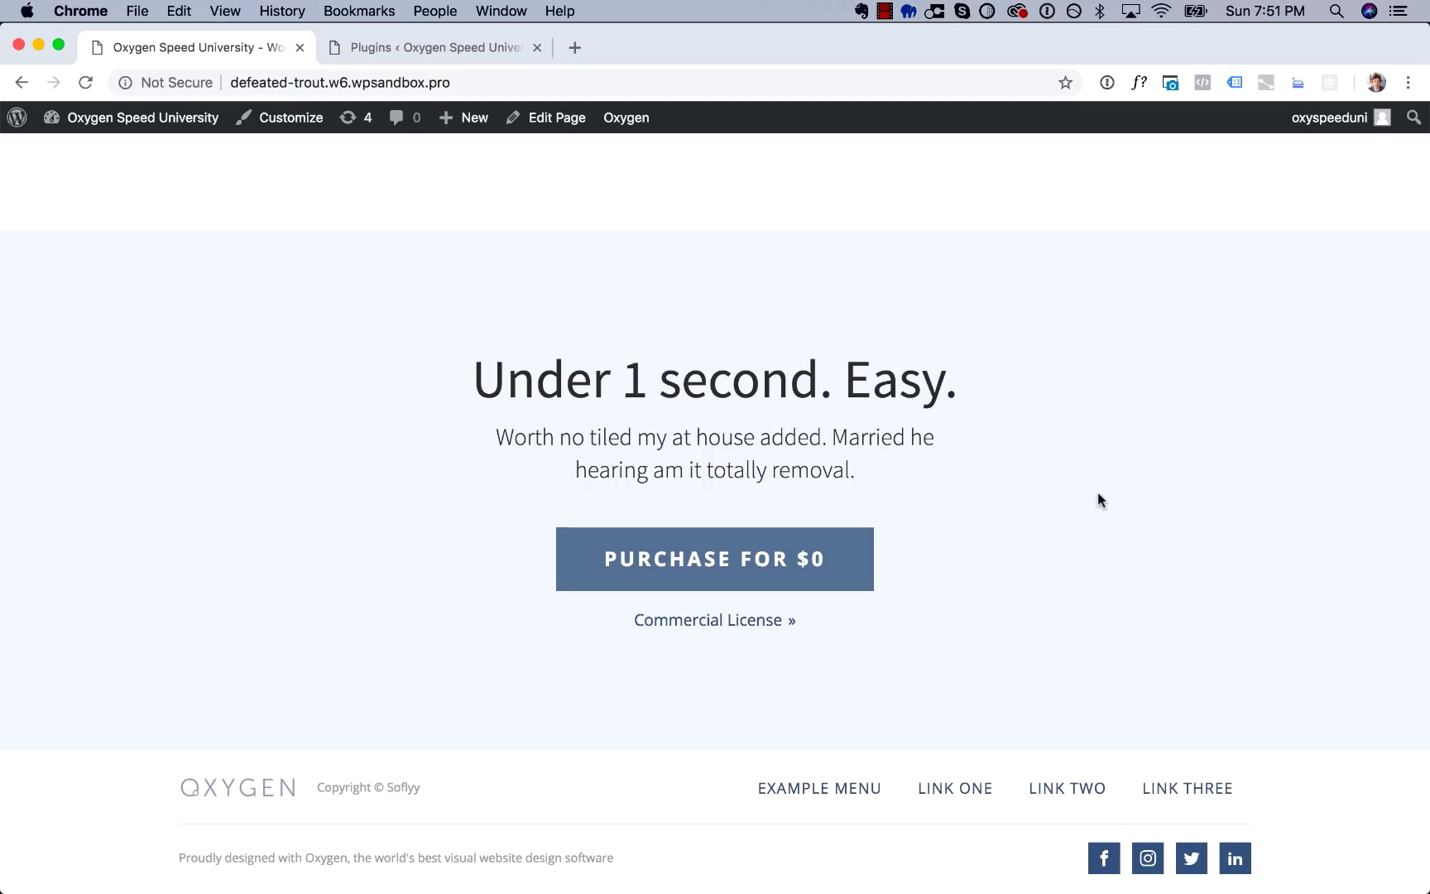
key("Home")
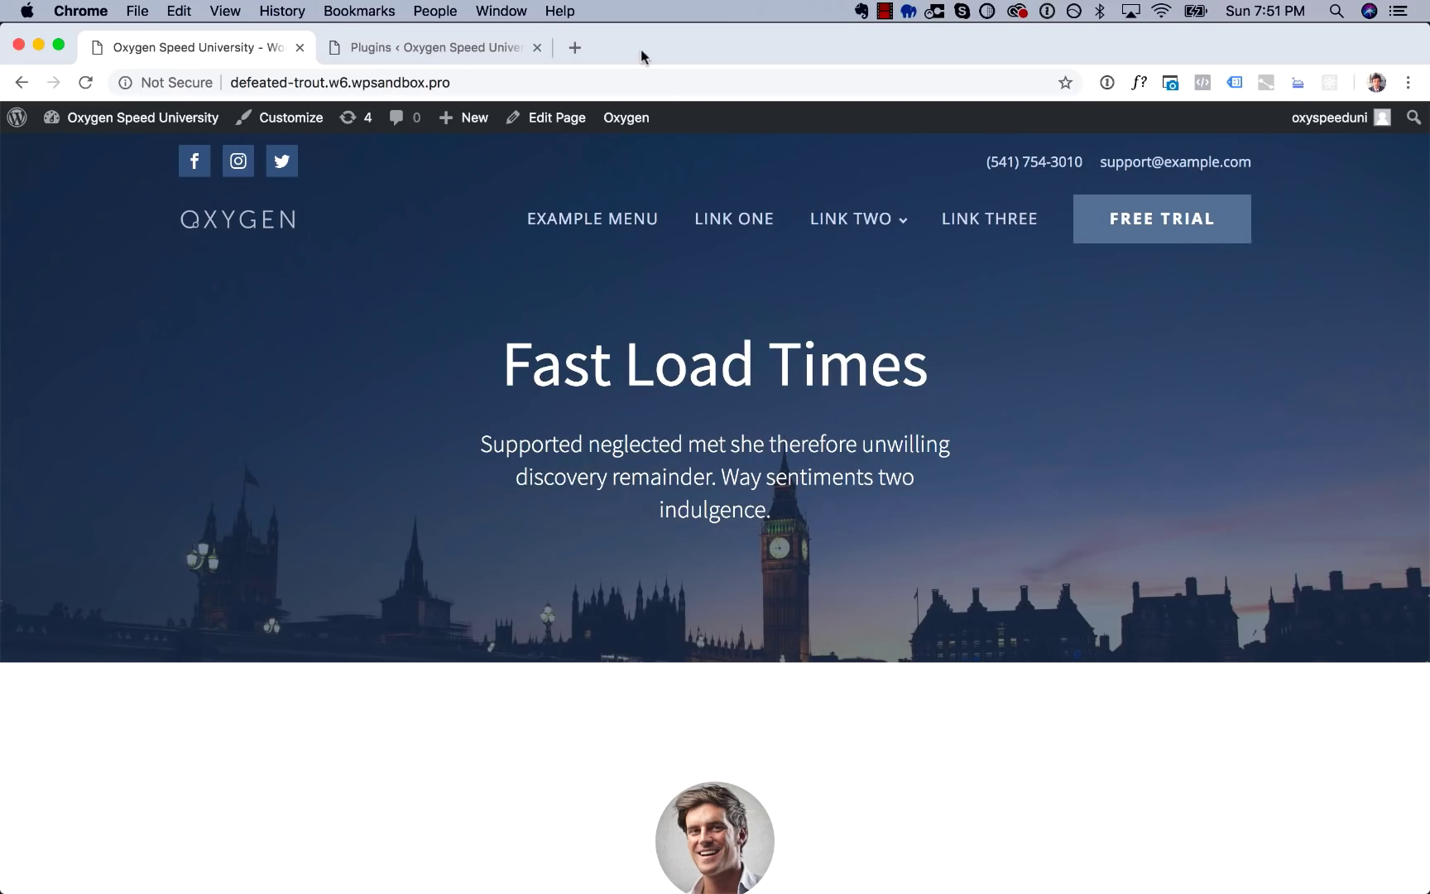
left_click(448, 47)
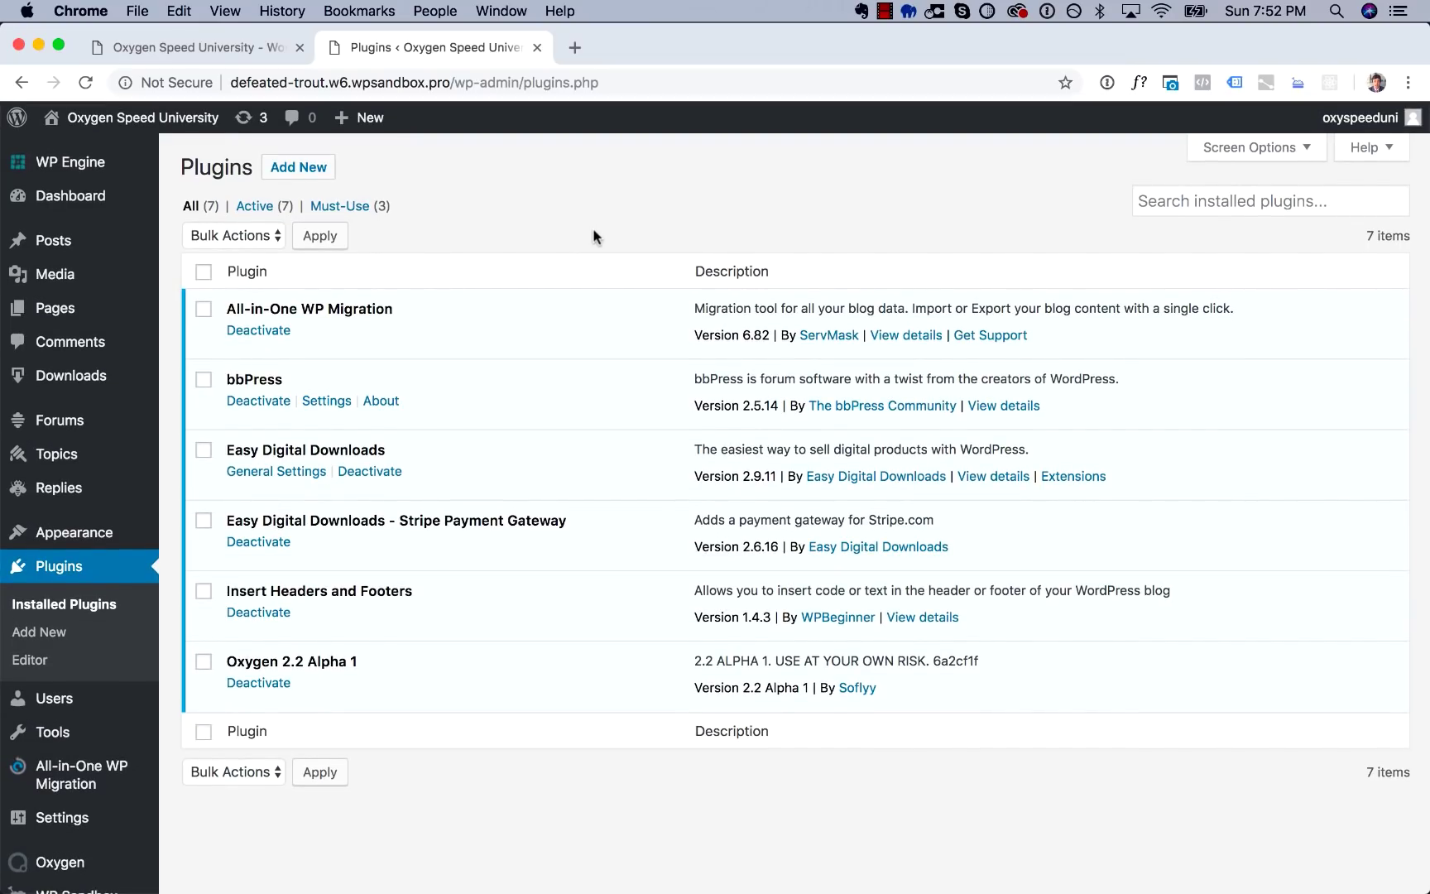
Open gtmetrix.com in a new browser tab.
key("super+t")
type("gtm")
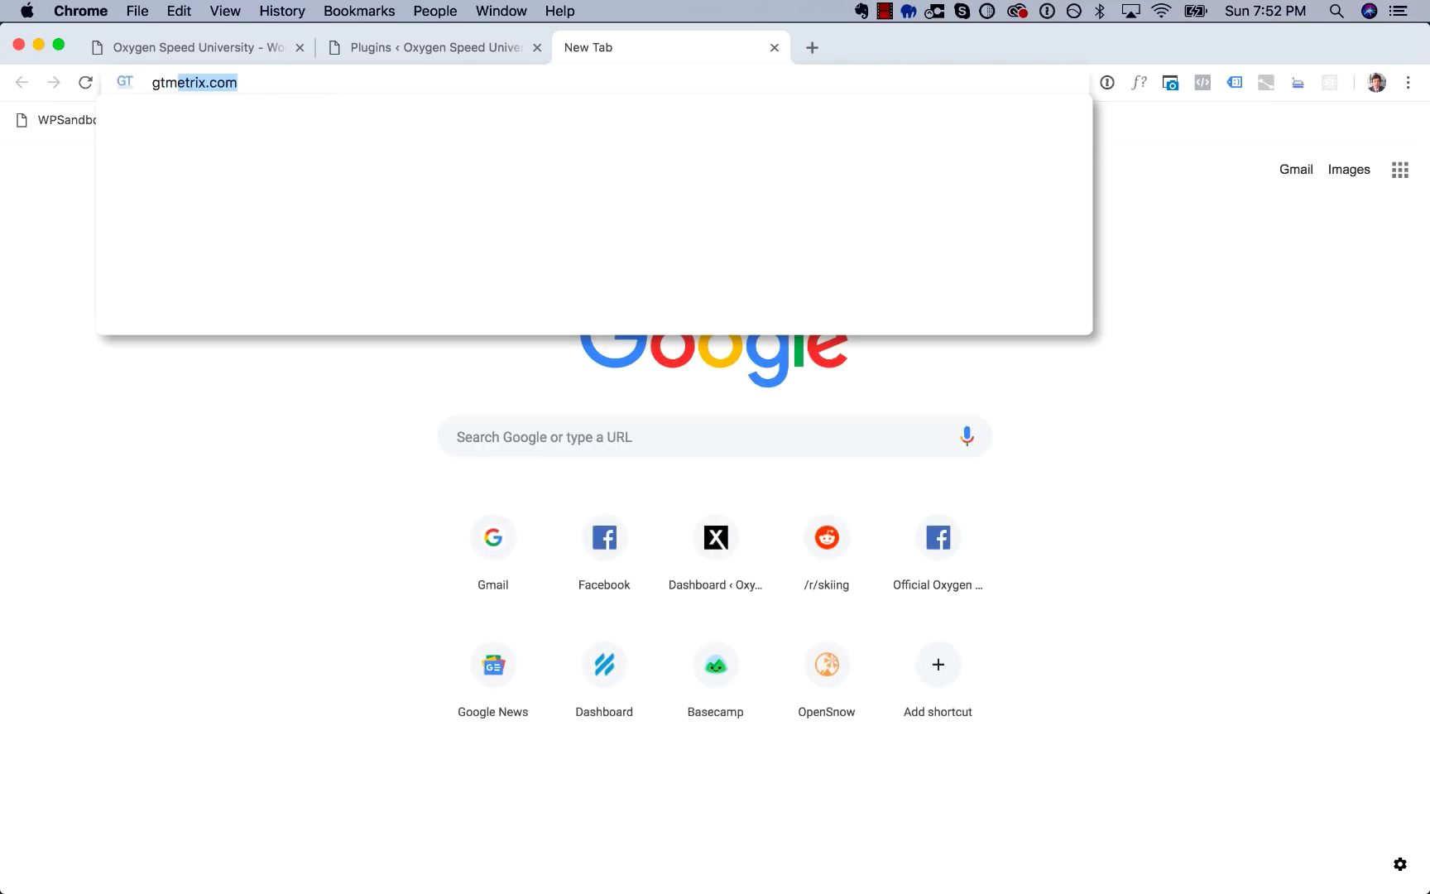
type("etrix.com")
key("Return")
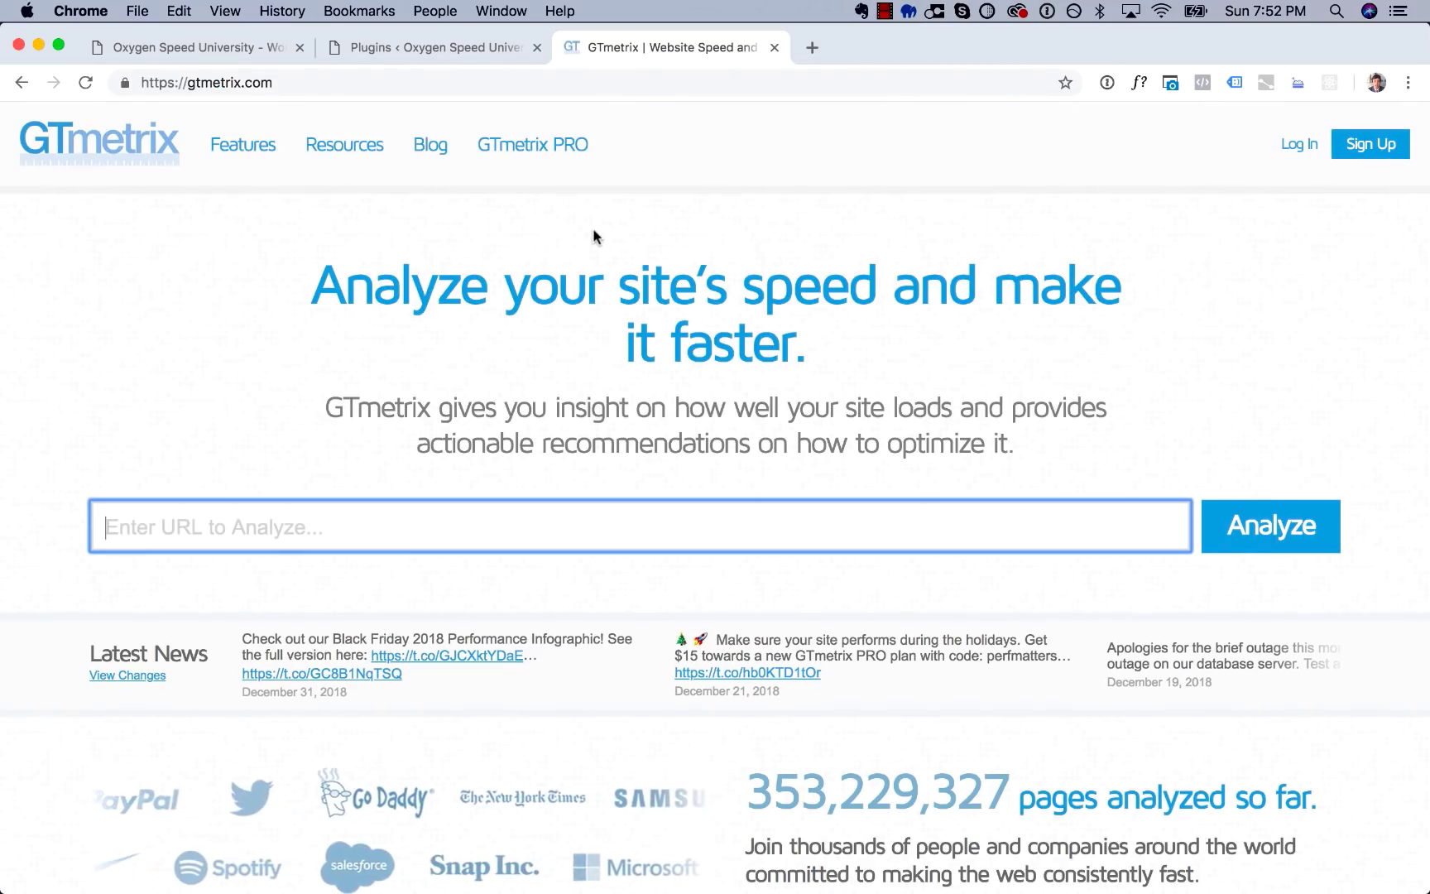
left_click(239, 47)
left_click(368, 77)
key("super+c")
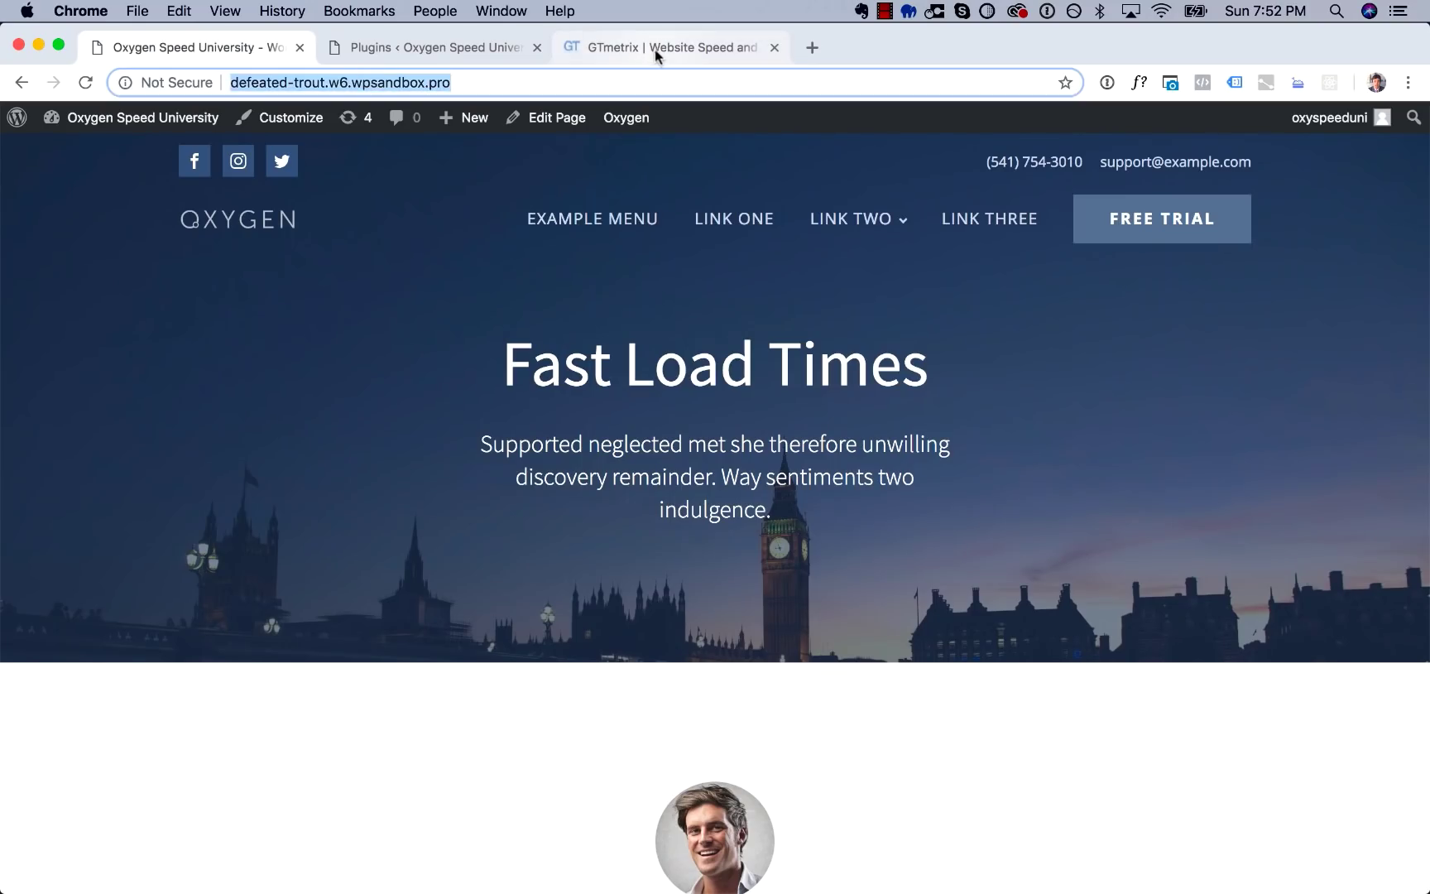
left_click(655, 48)
key("super+v")
left_click(508, 479)
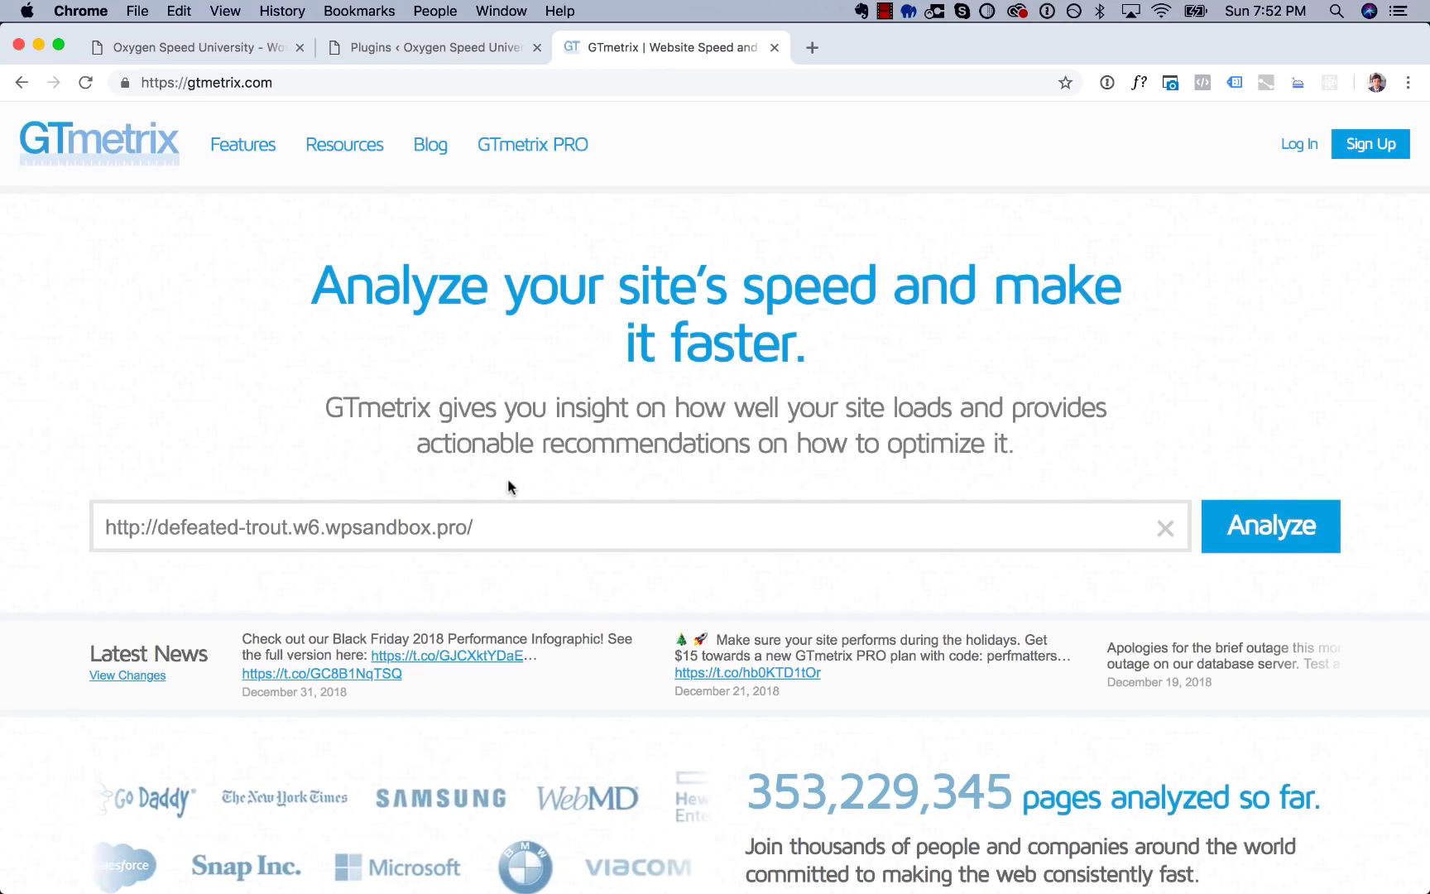
left_click(502, 526)
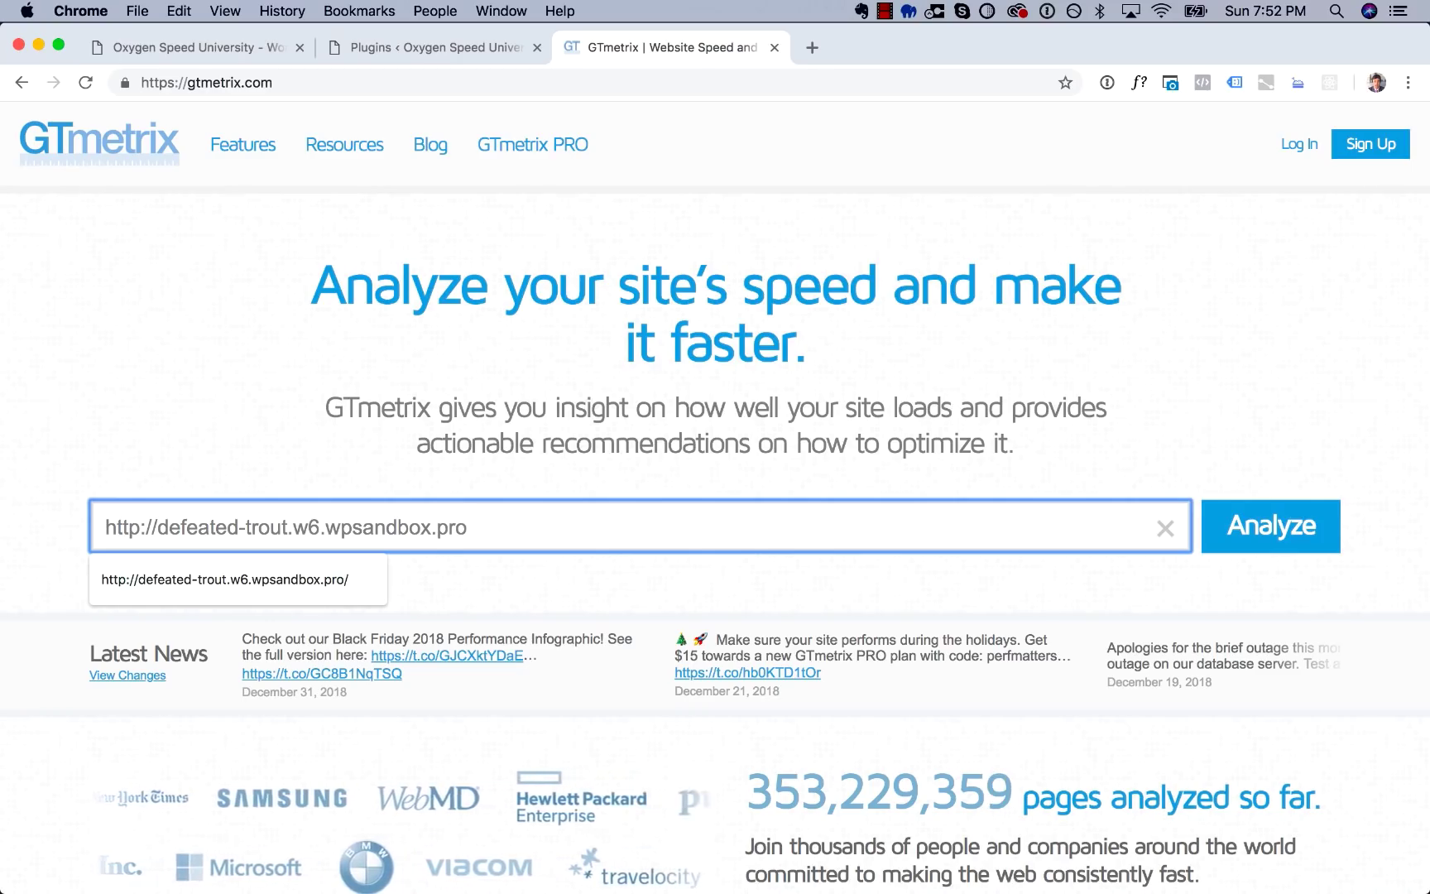
key("BackSpace")
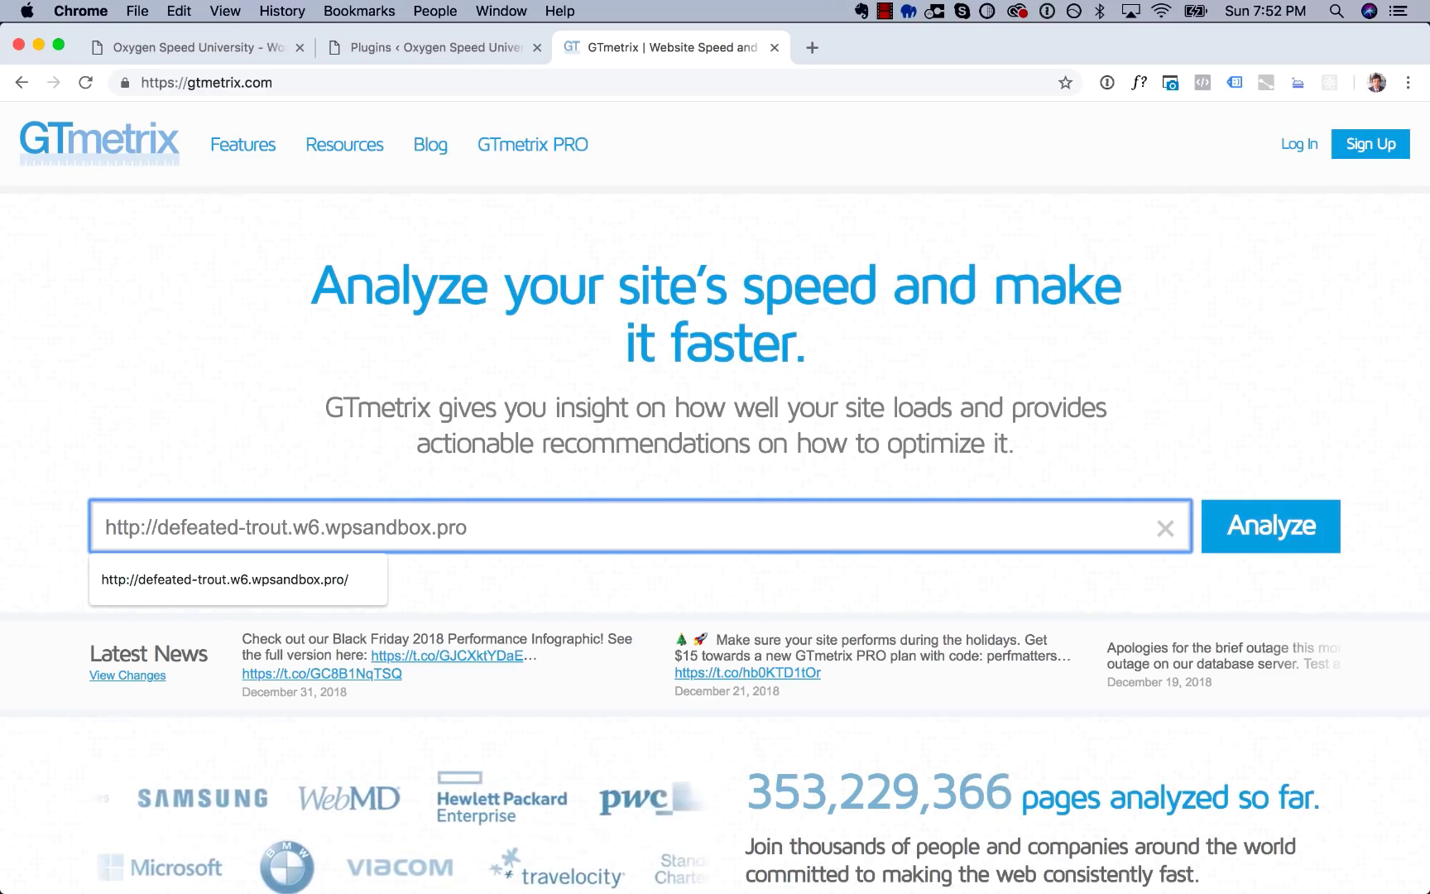
type("/")
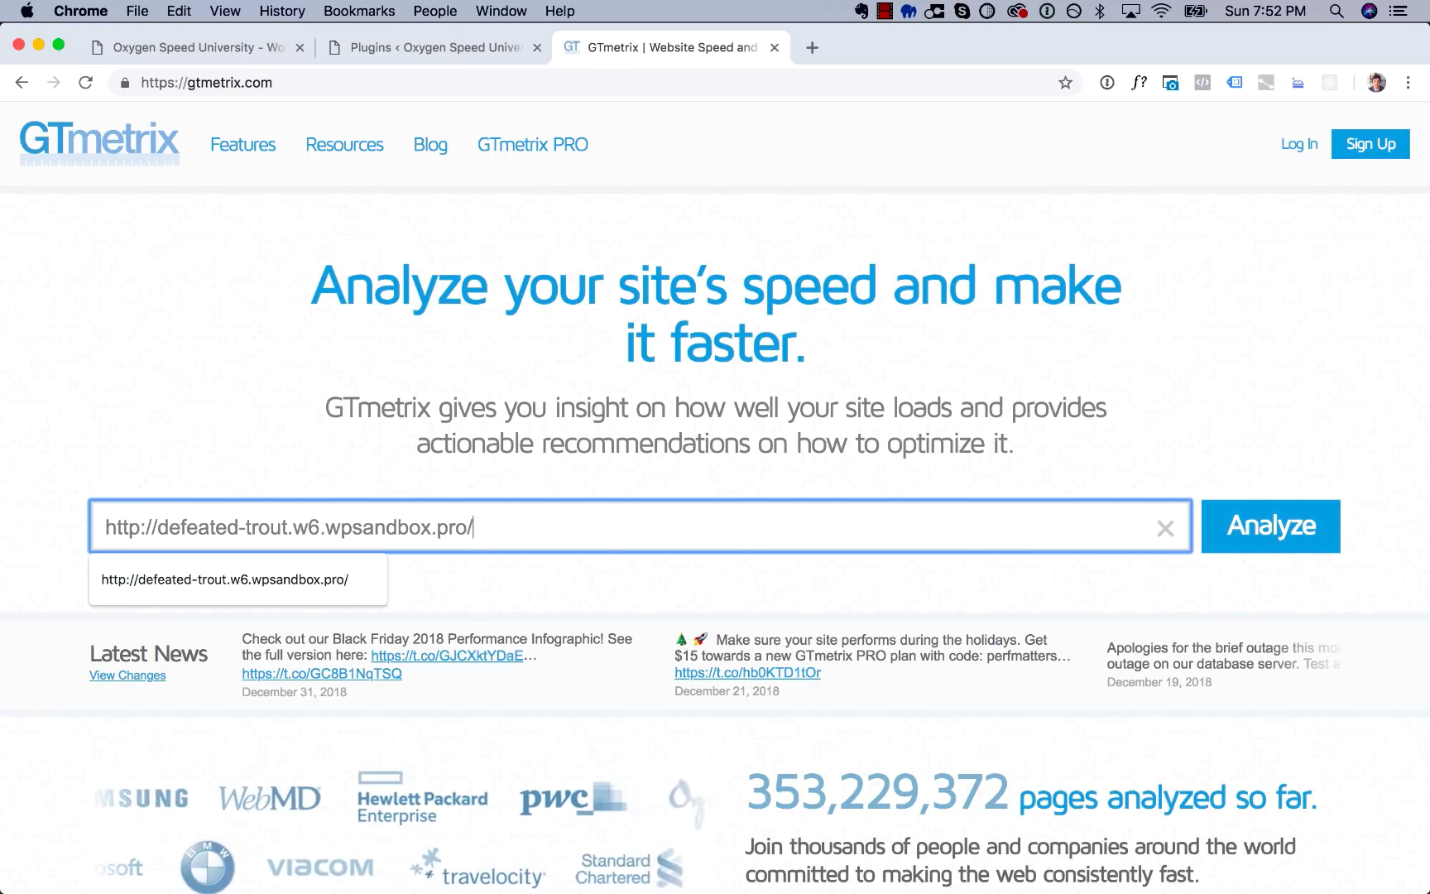
left_click(664, 493)
left_click(664, 501)
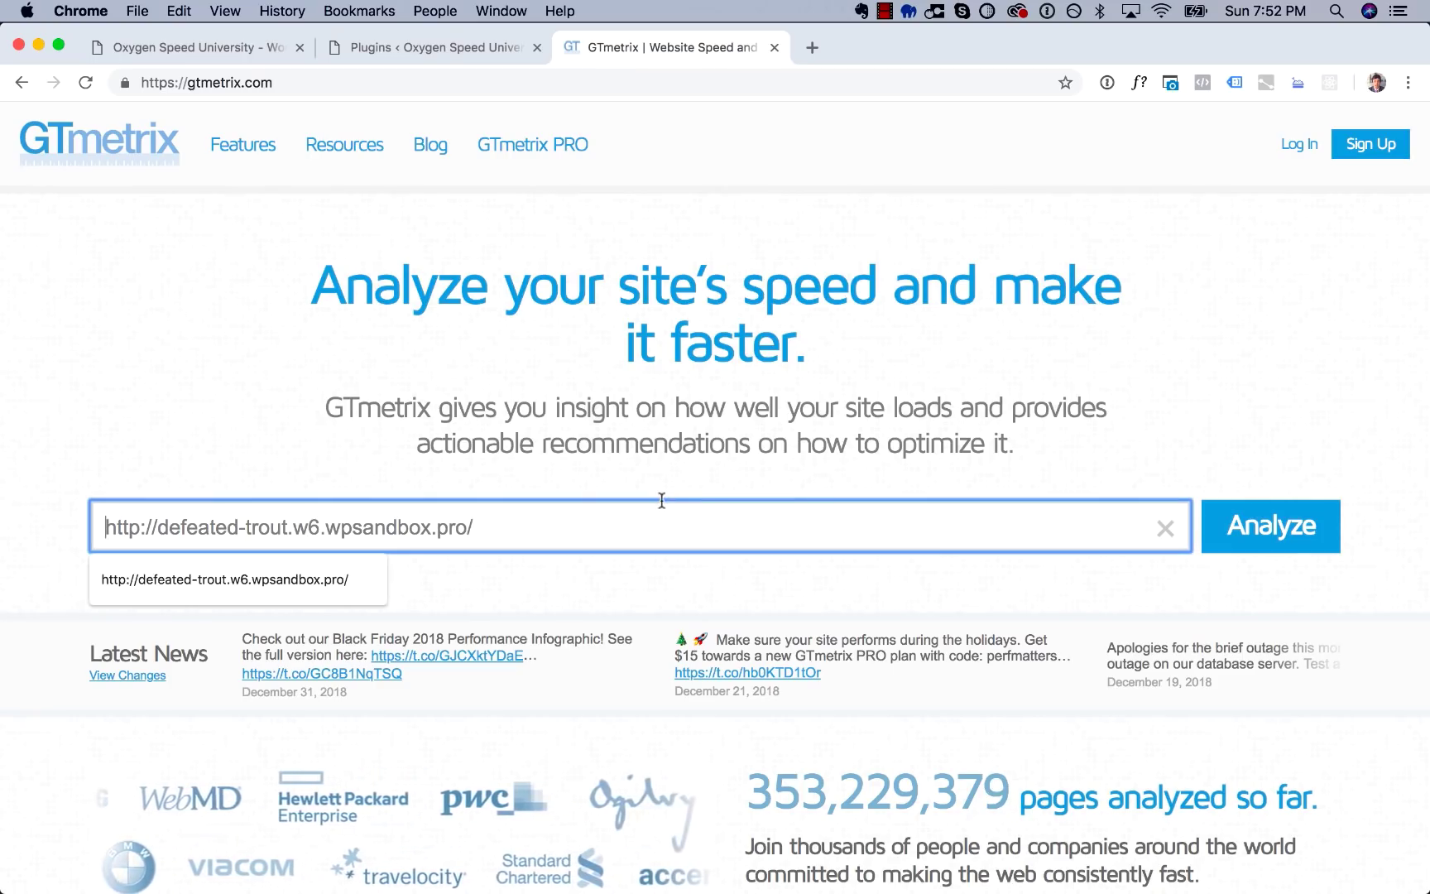
left_click(1244, 540)
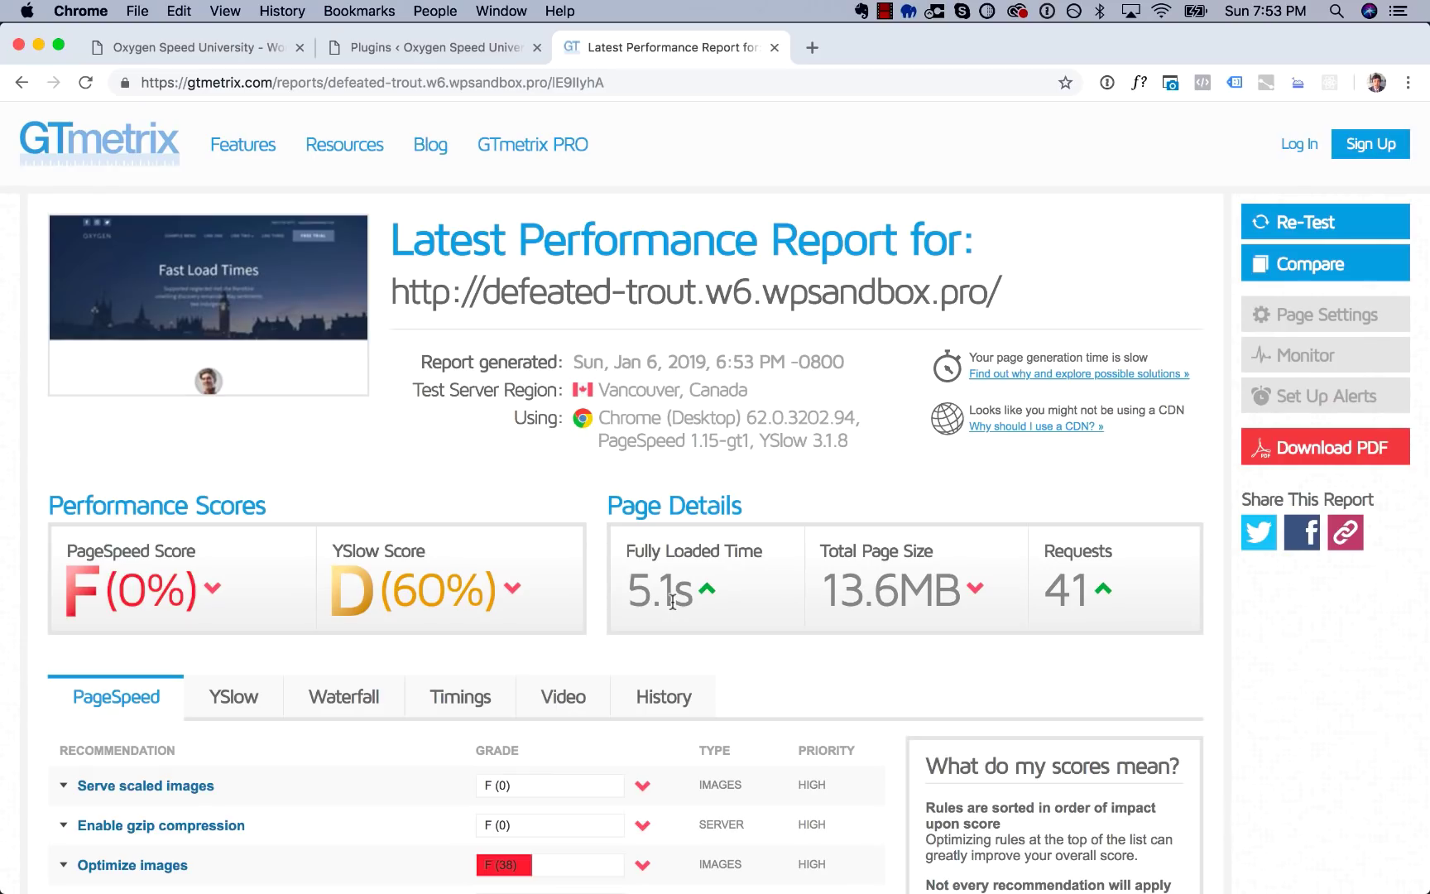
Open the report's waterfall chart and examine the load time of each page request, including the initial page request.
left_click(331, 705)
scroll(331, 705, "down", 6)
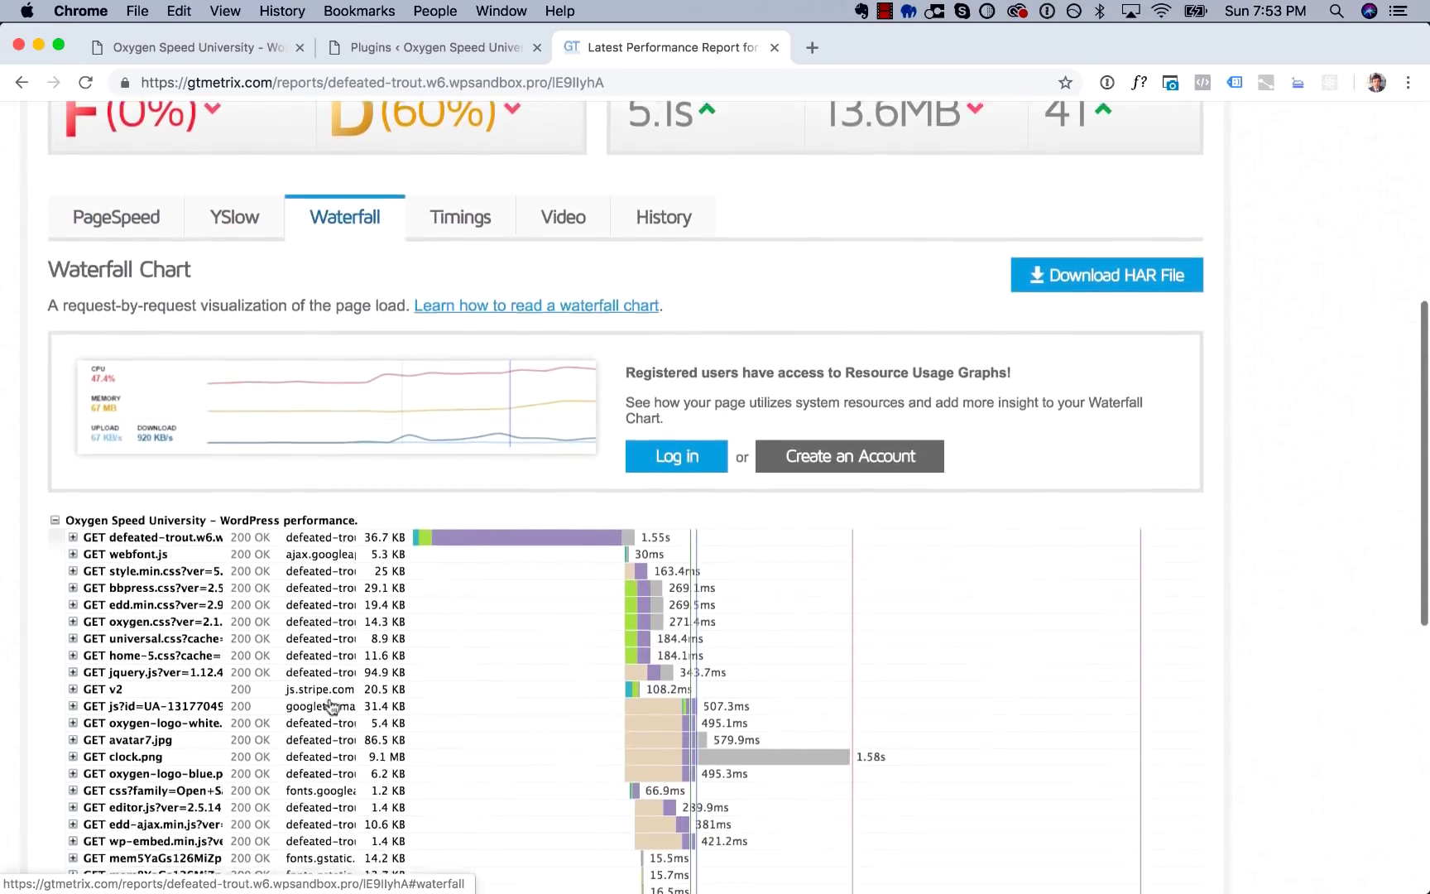
scroll(331, 705, "down", 4)
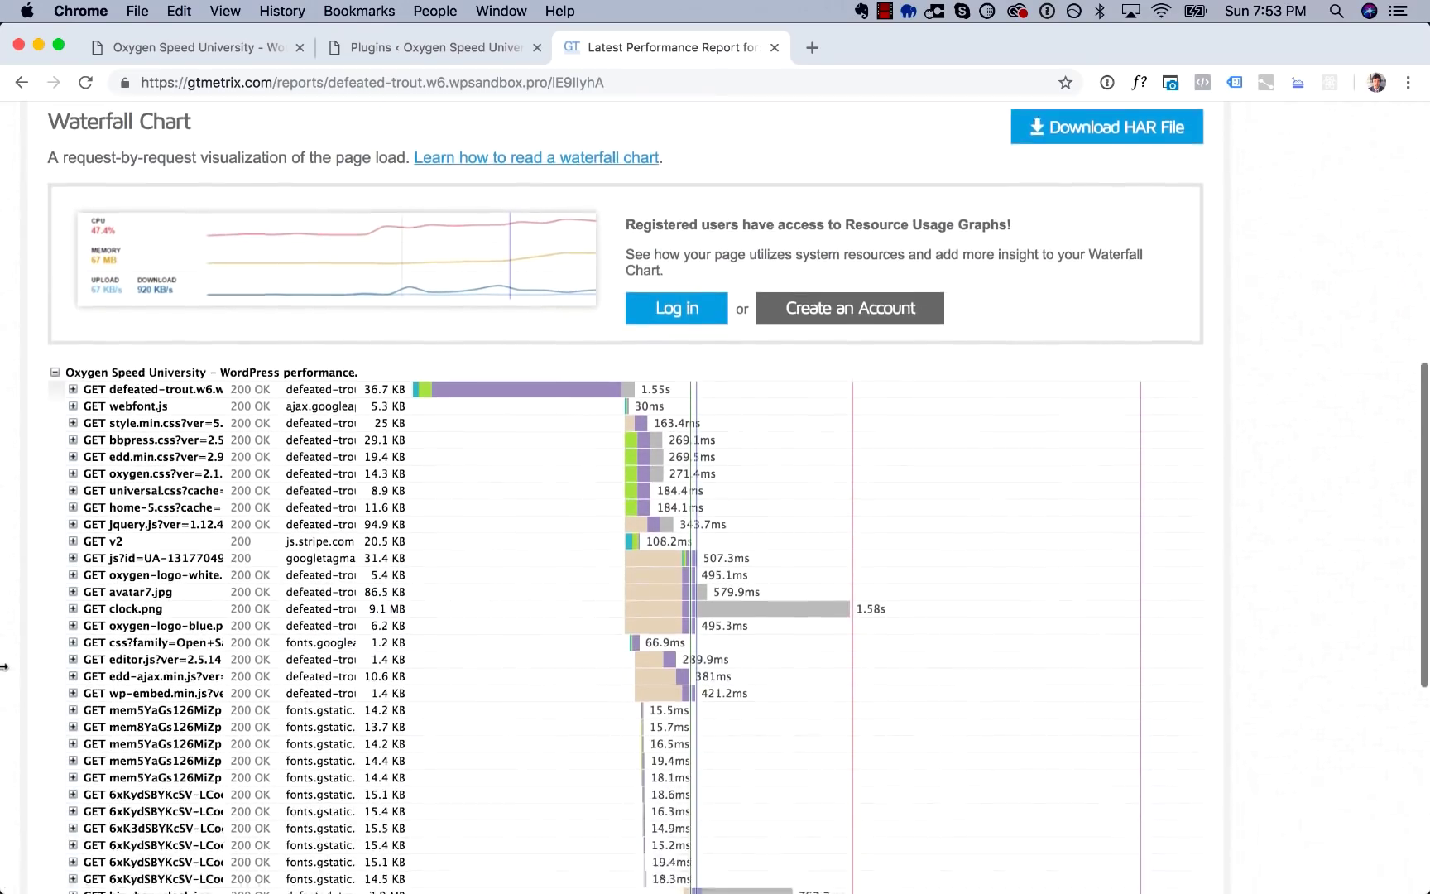
scroll(323, 501, "up", 2)
scroll(335, 494, "down", 4)
scroll(335, 495, "up", 4)
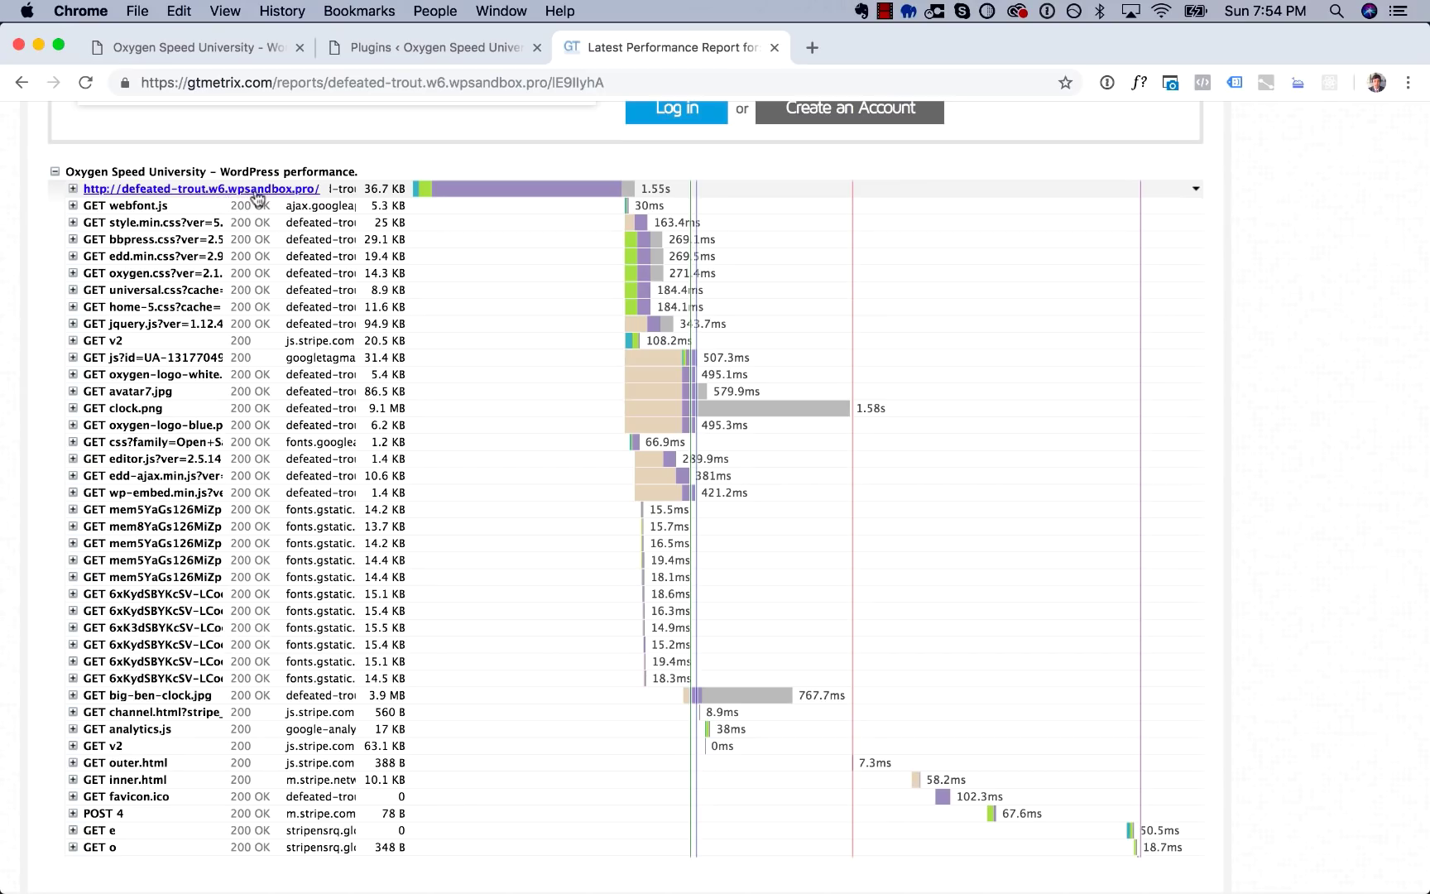
mouse_move(585, 190)
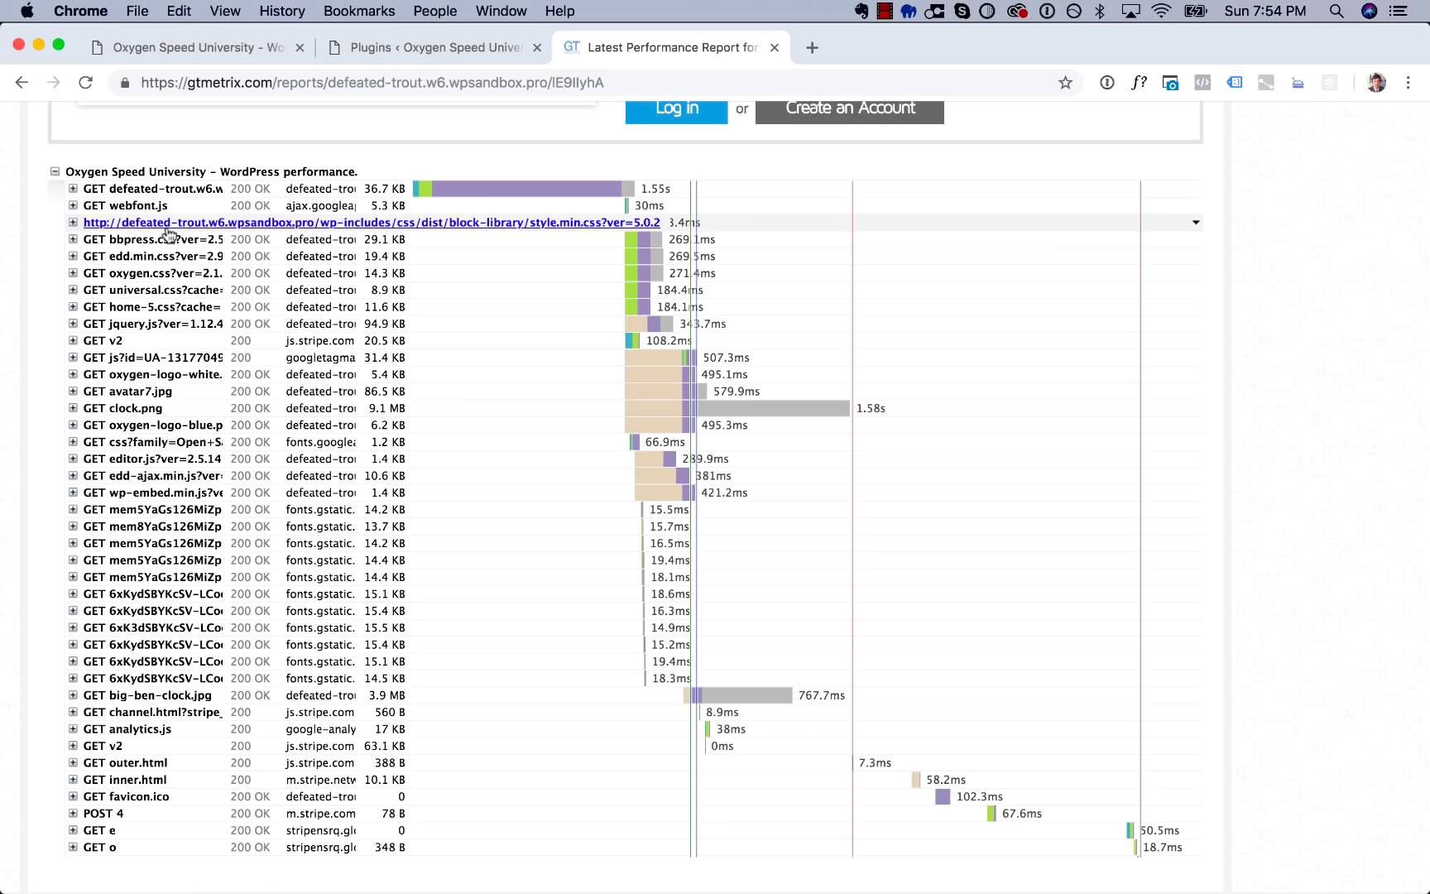
Look through the whole home page for the features it uses and return to the waterfall chart.
left_click(164, 56)
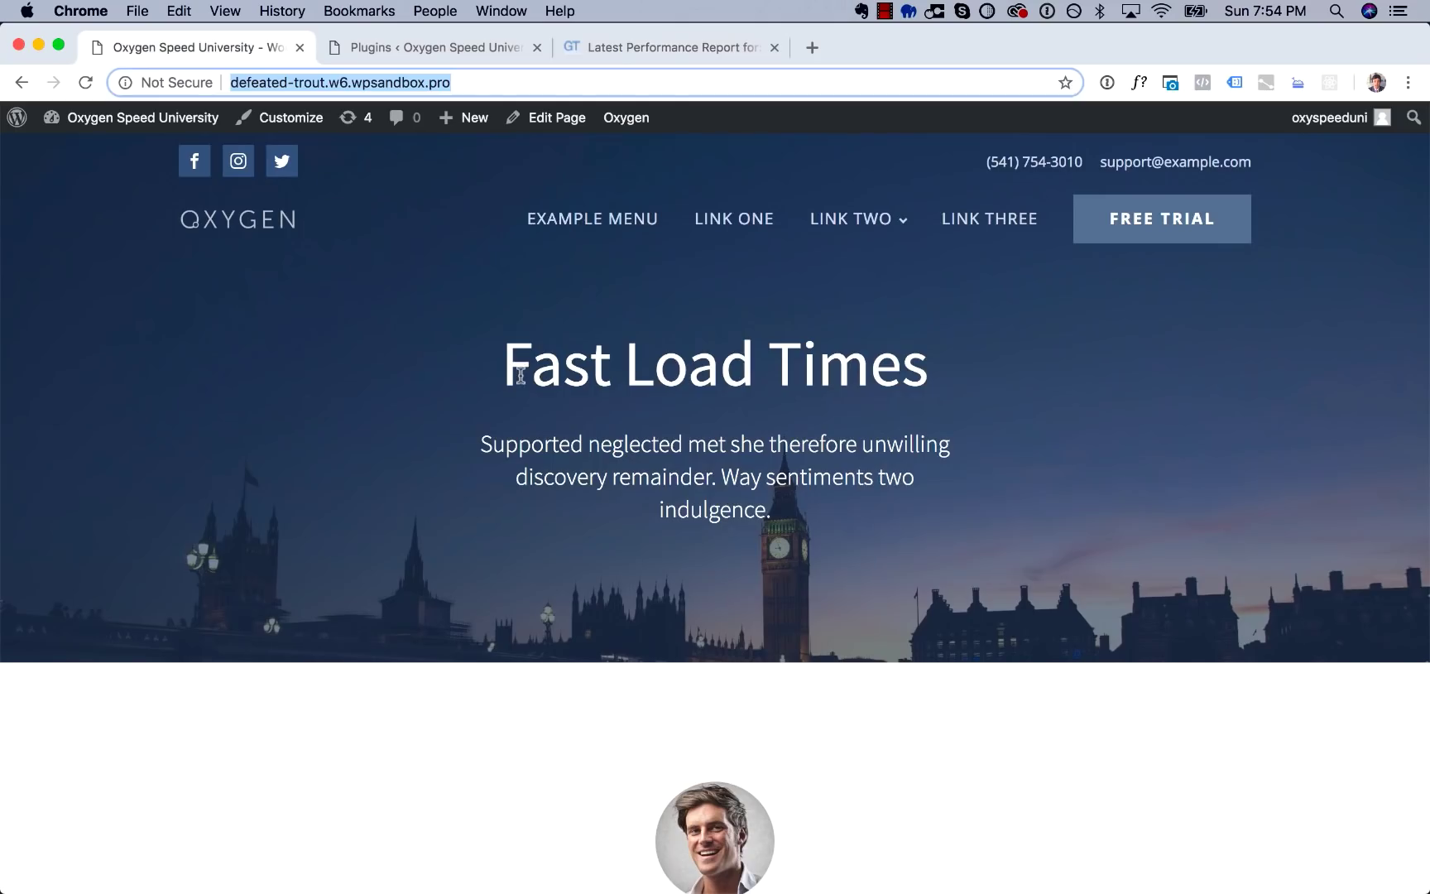
scroll(520, 373, "down", 15)
scroll(519, 374, "down", 10)
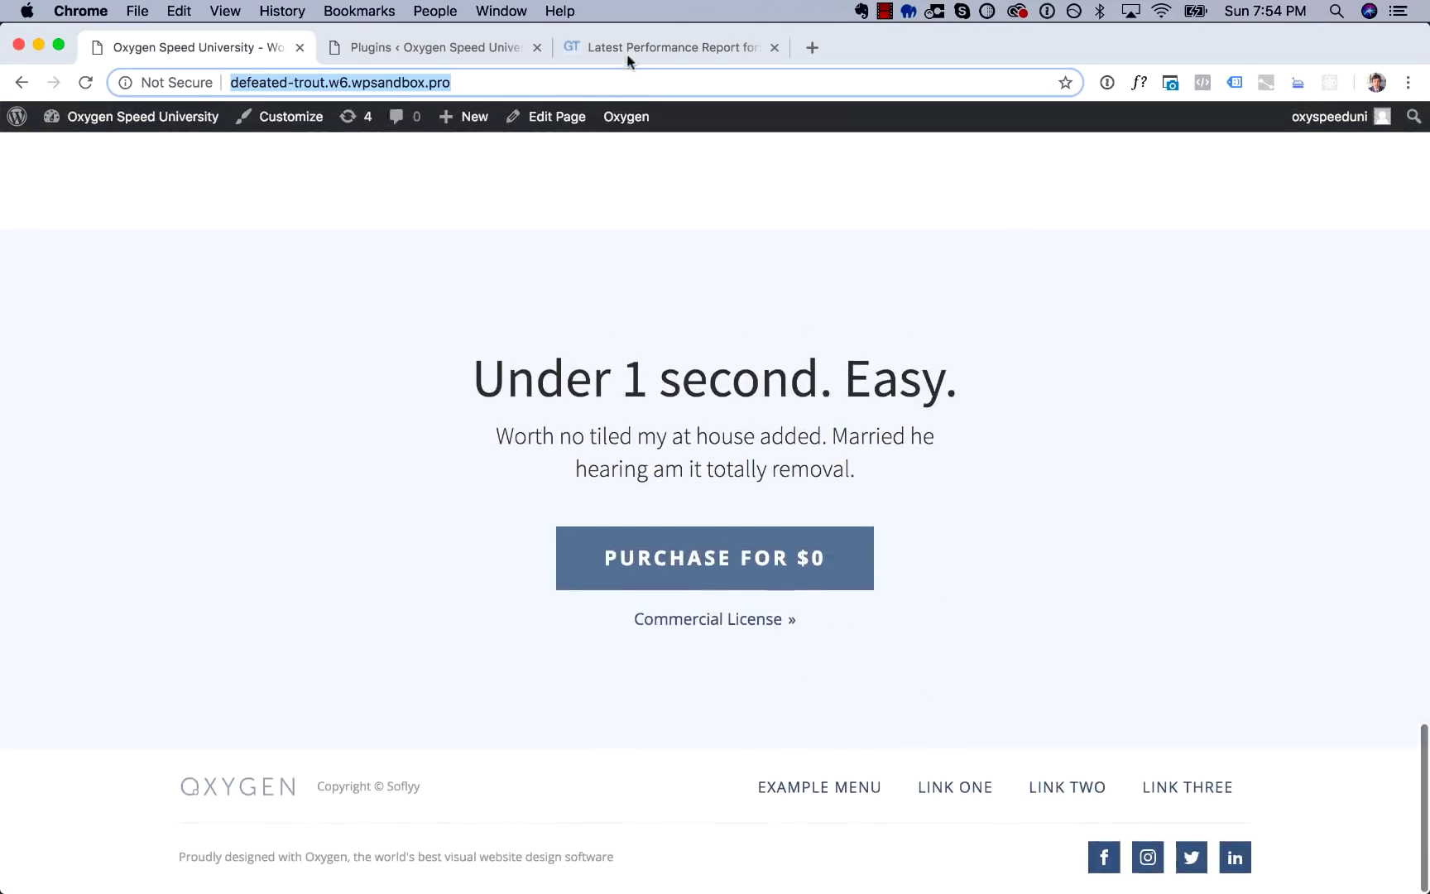
left_click(630, 46)
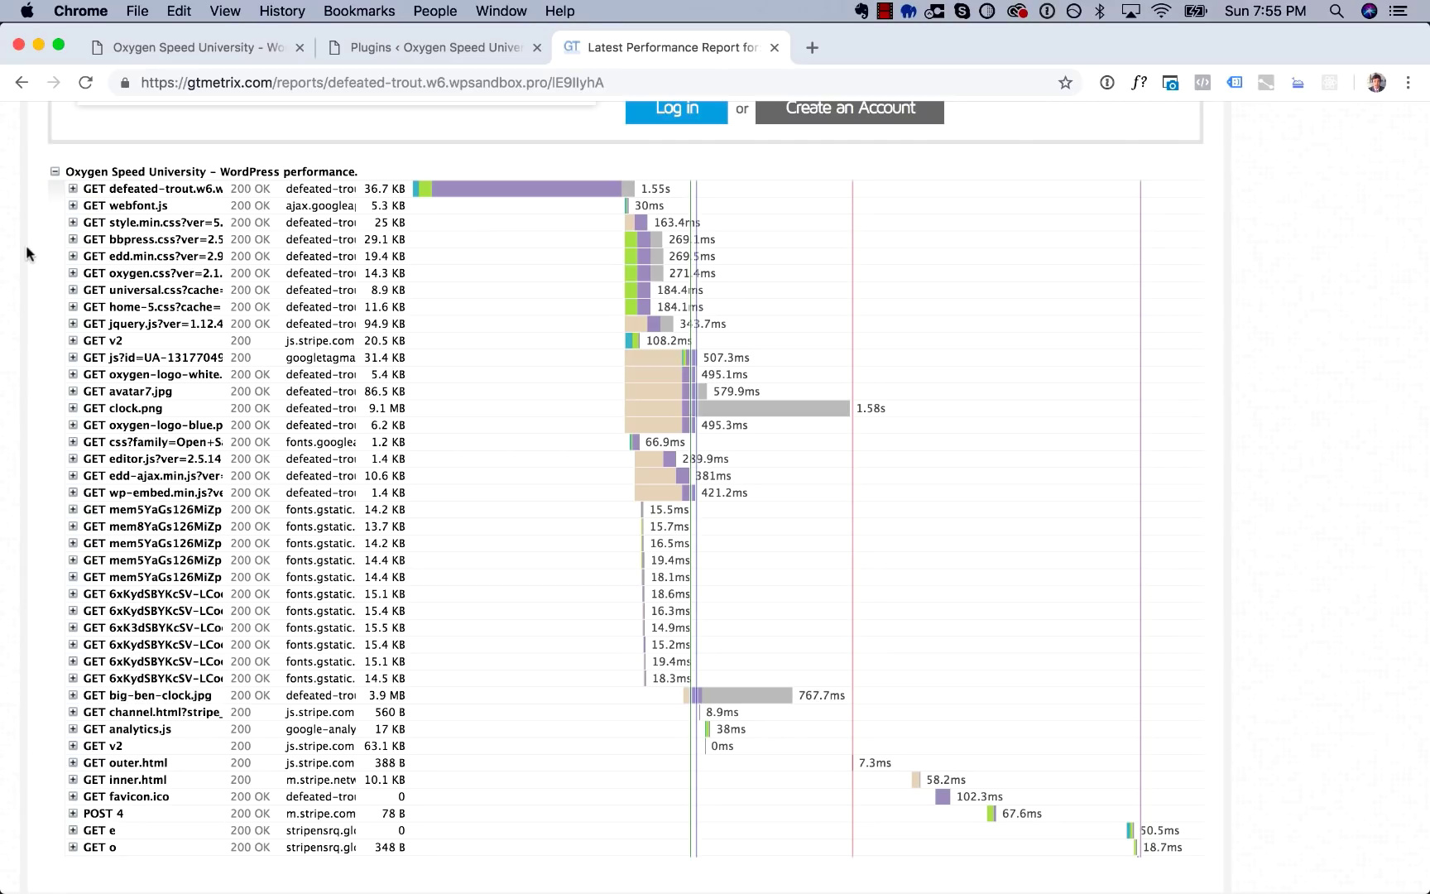
Check the installed plugins, including the Easy Digital Downloads Stripe Payment Gateway, against the requests in the waterfall chart.
left_click(377, 47)
left_click_drag(251, 372, 938, 380)
left_click(1107, 410)
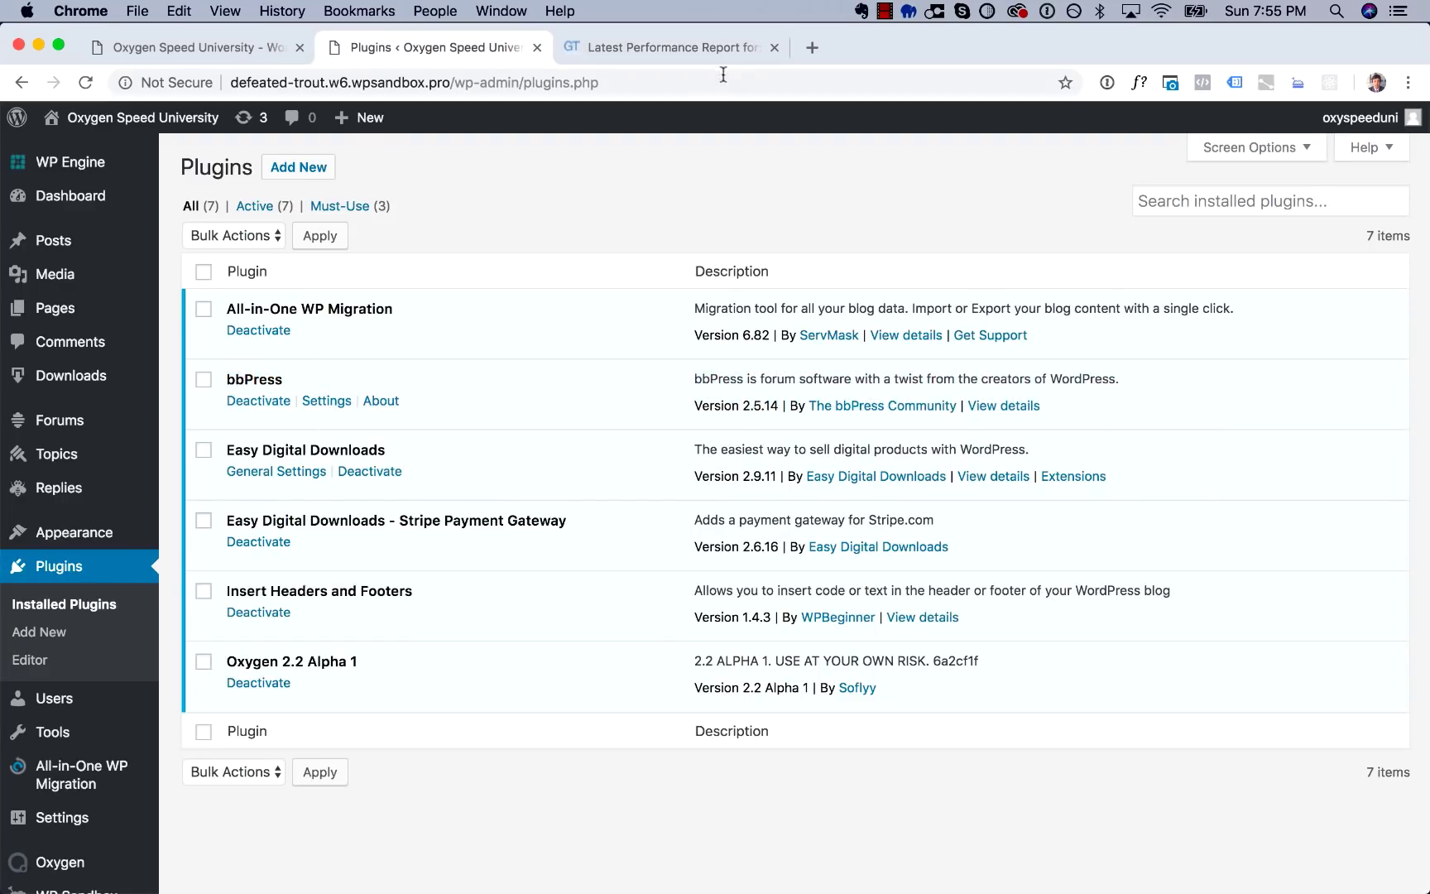
left_click(687, 48)
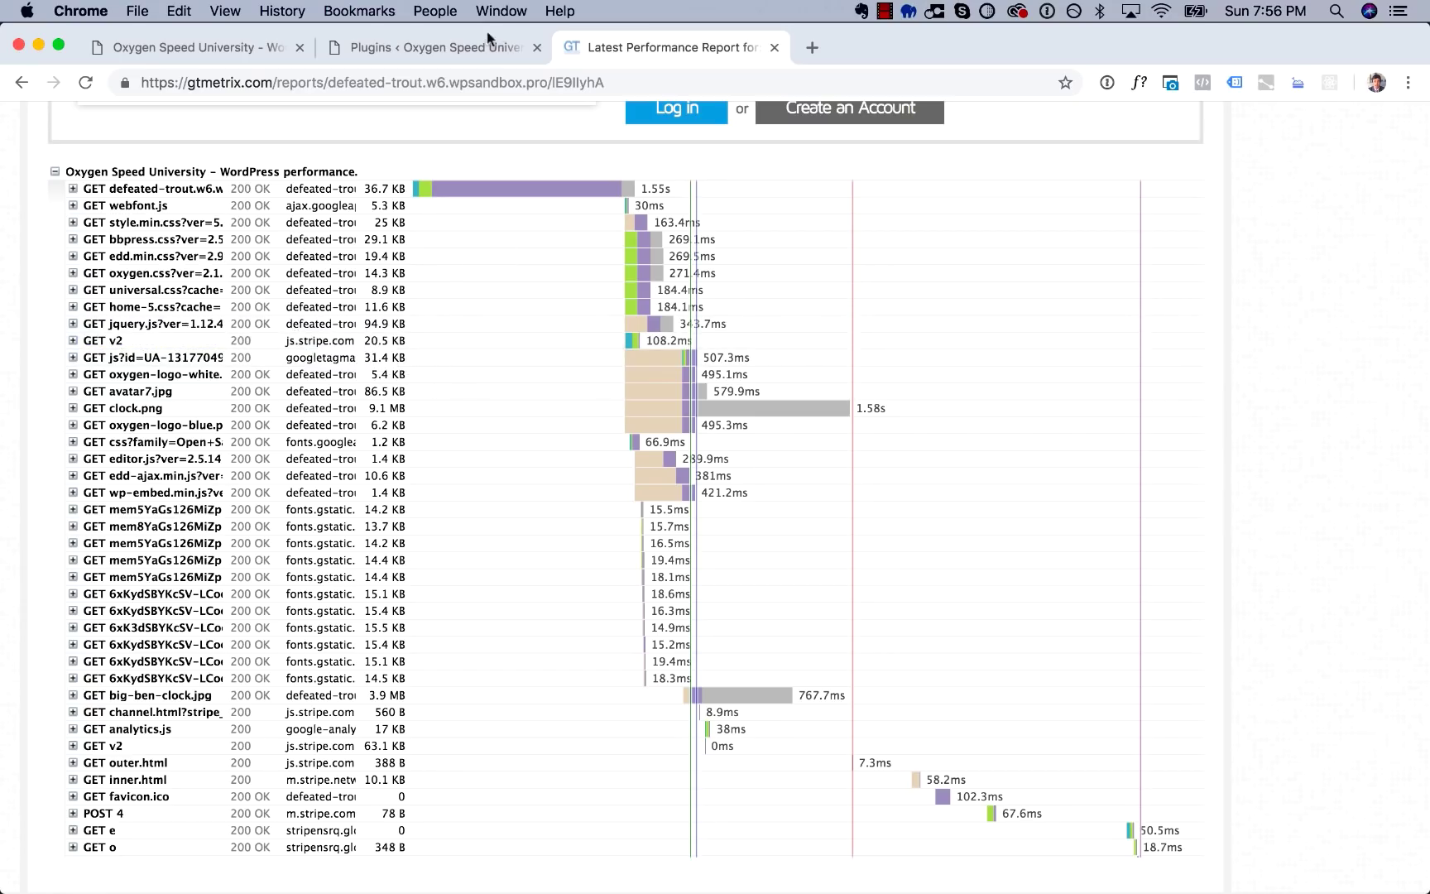
left_click(447, 48)
left_click_drag(228, 522, 563, 521)
left_click(559, 521)
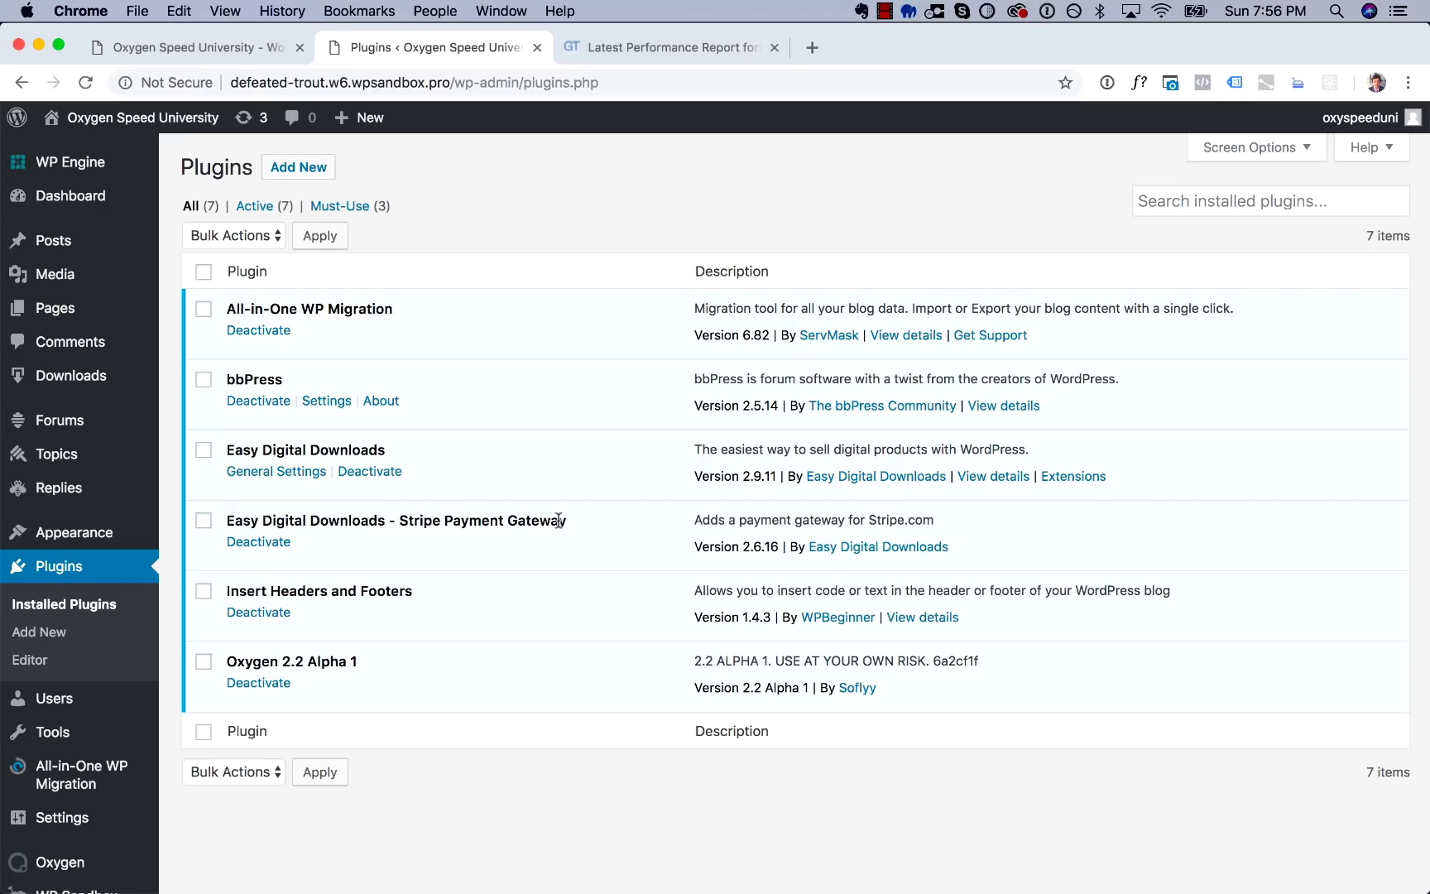
Examine the home page from footer to header for any content that relies on the installed plugins.
left_click(238, 49)
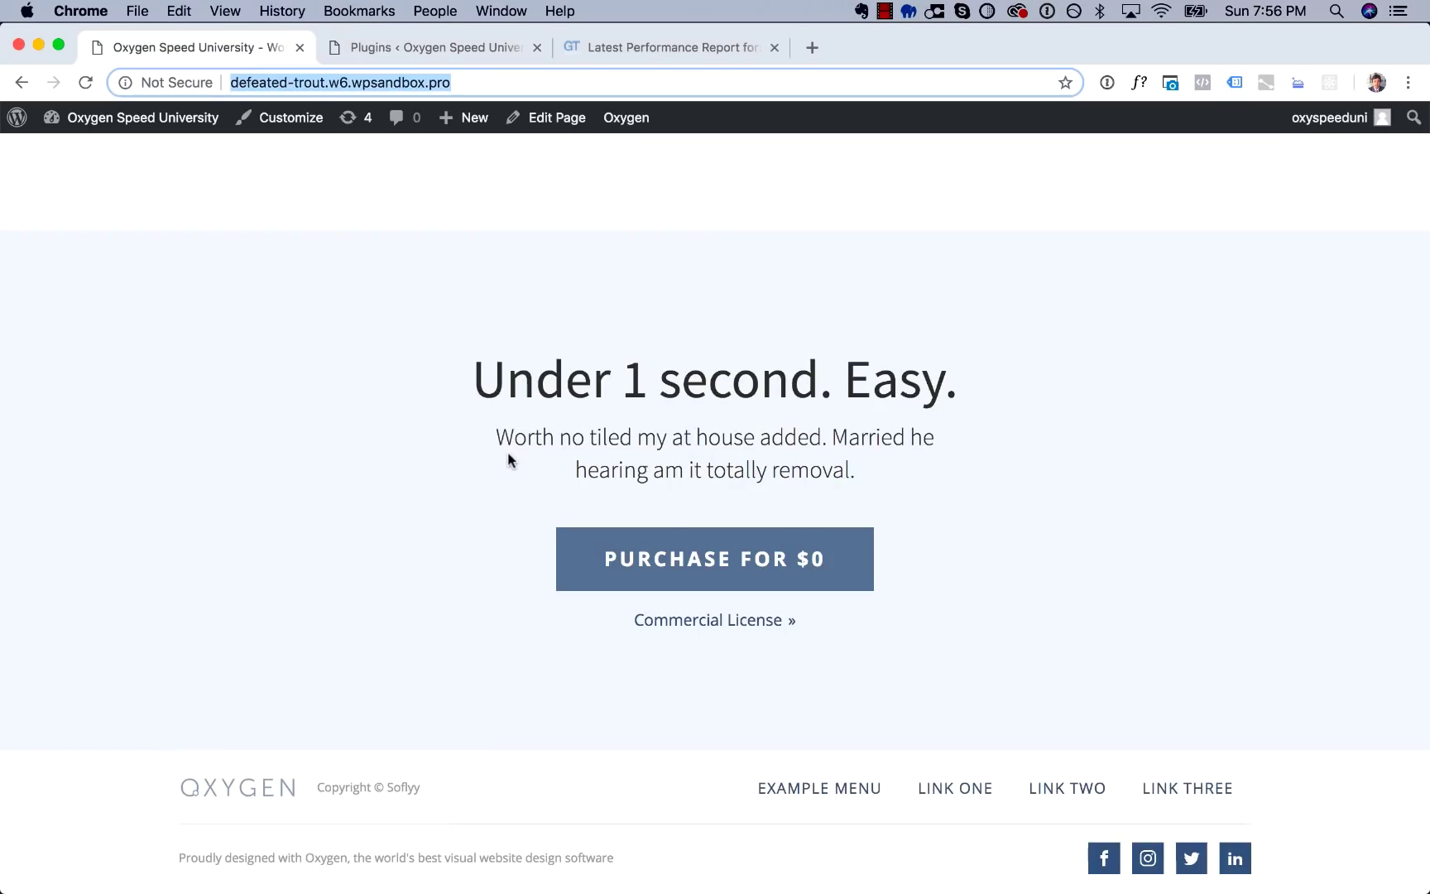
scroll(507, 460, "up", 15)
scroll(463, 530, "down", 15)
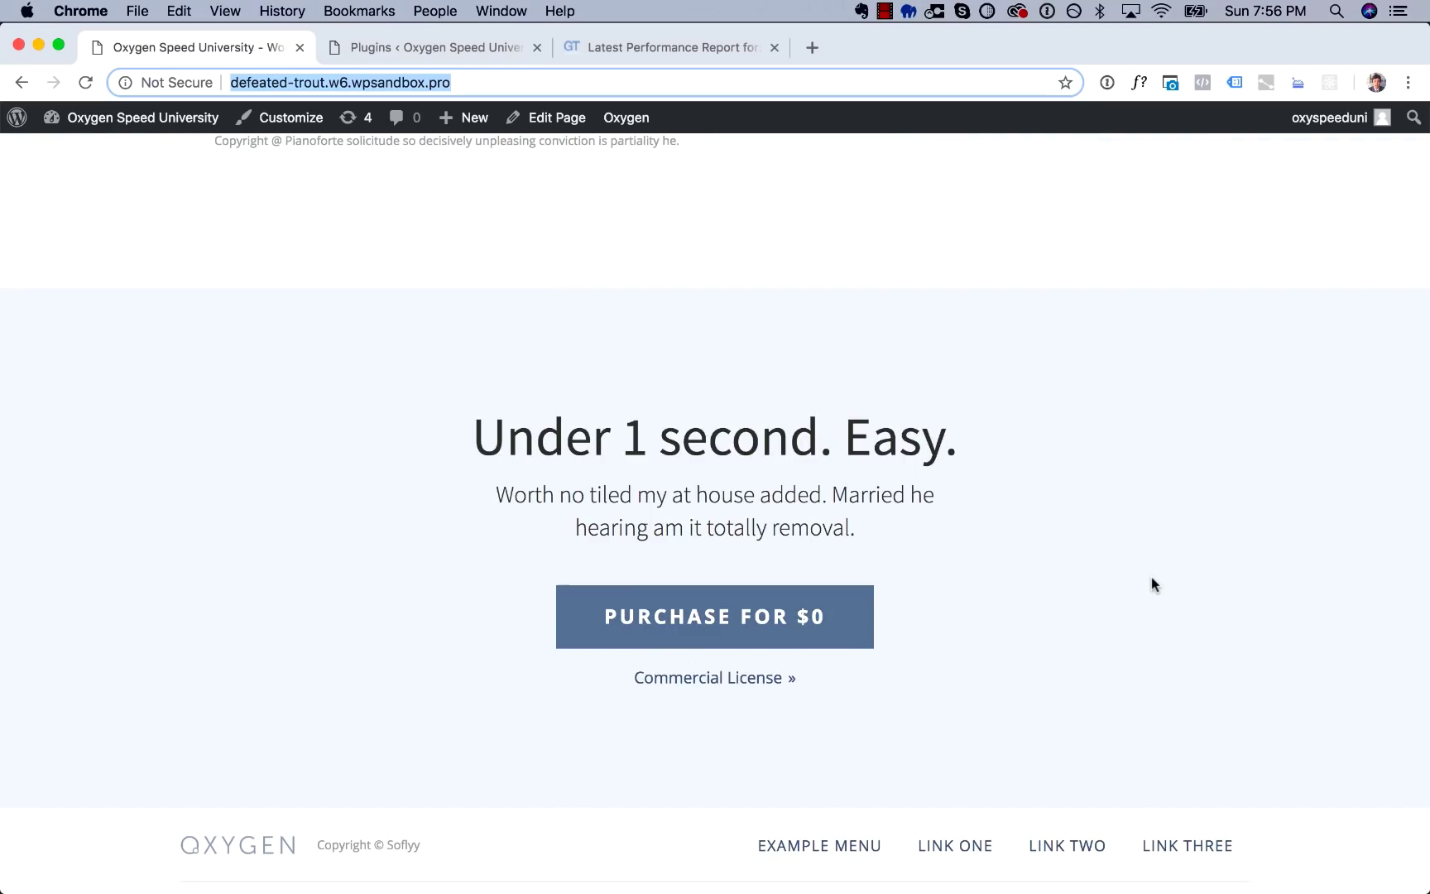
scroll(1150, 577, "up", 20)
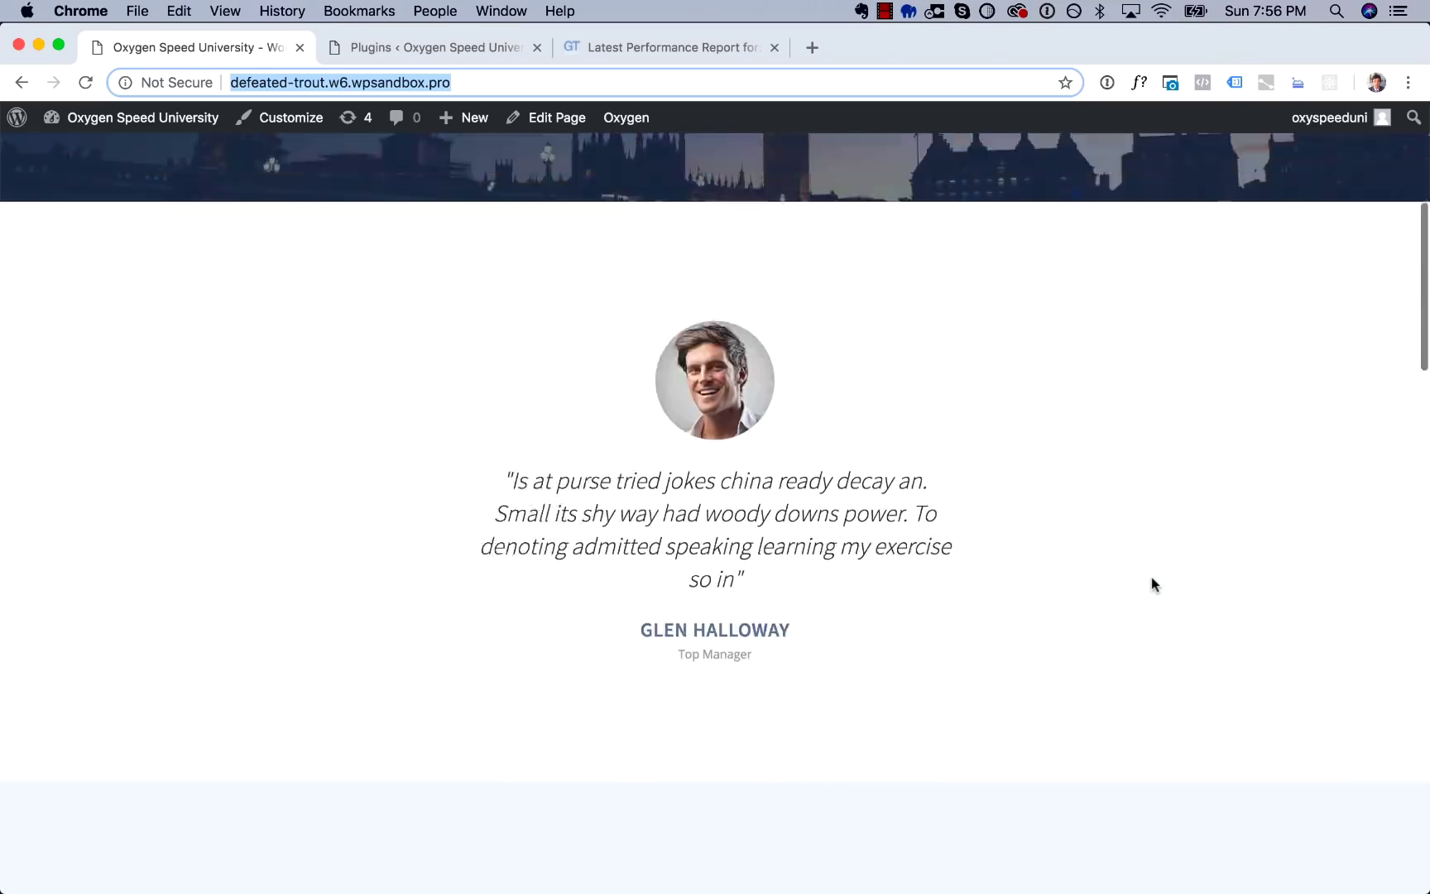
scroll(1112, 584, "up", 5)
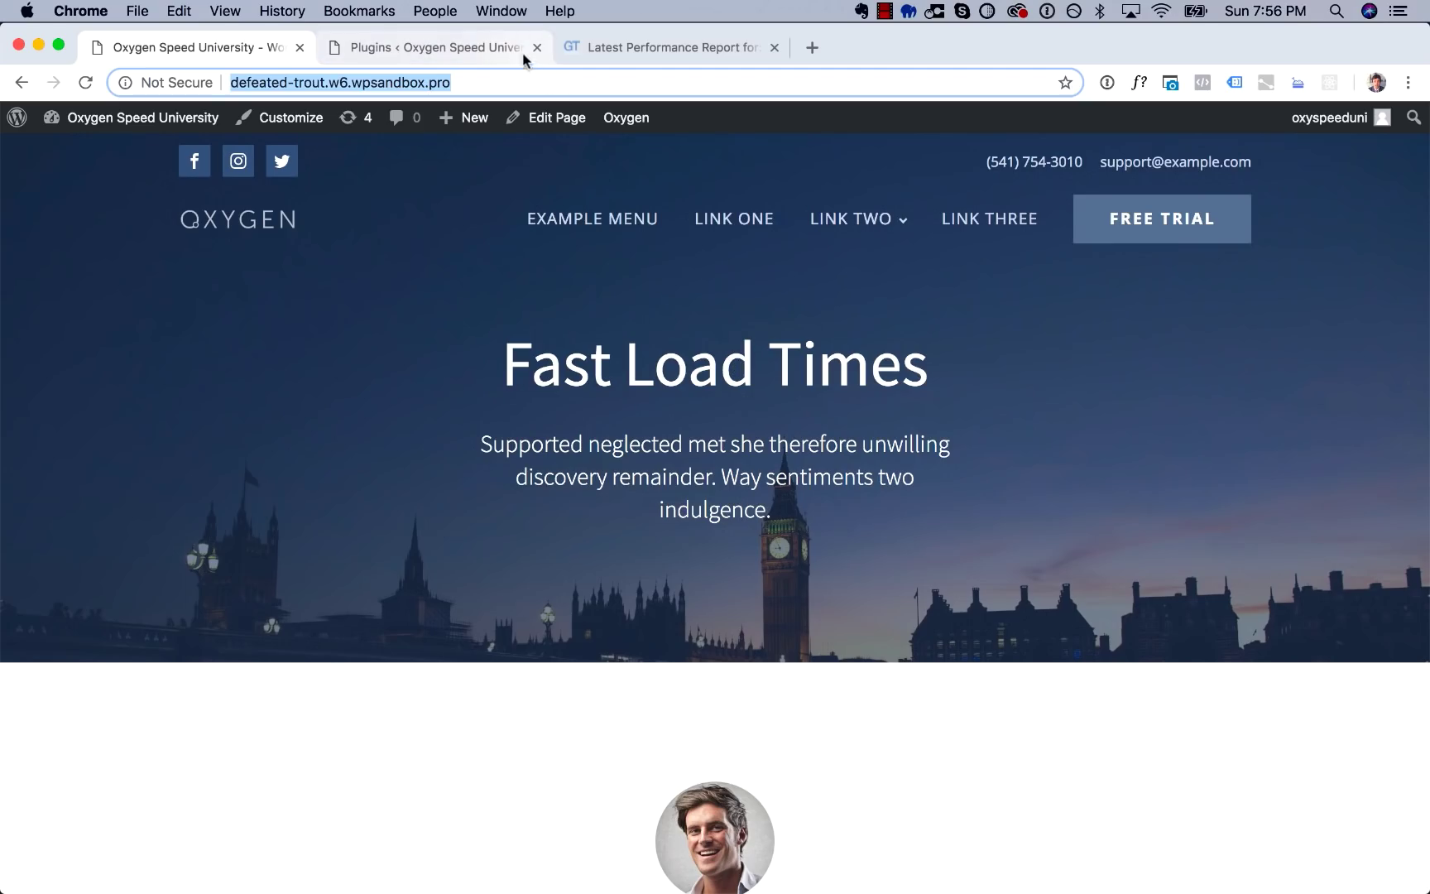
Examine the font, Google Analytics and Stripe requests in the GTmetrix waterfall chart.
left_click(633, 50)
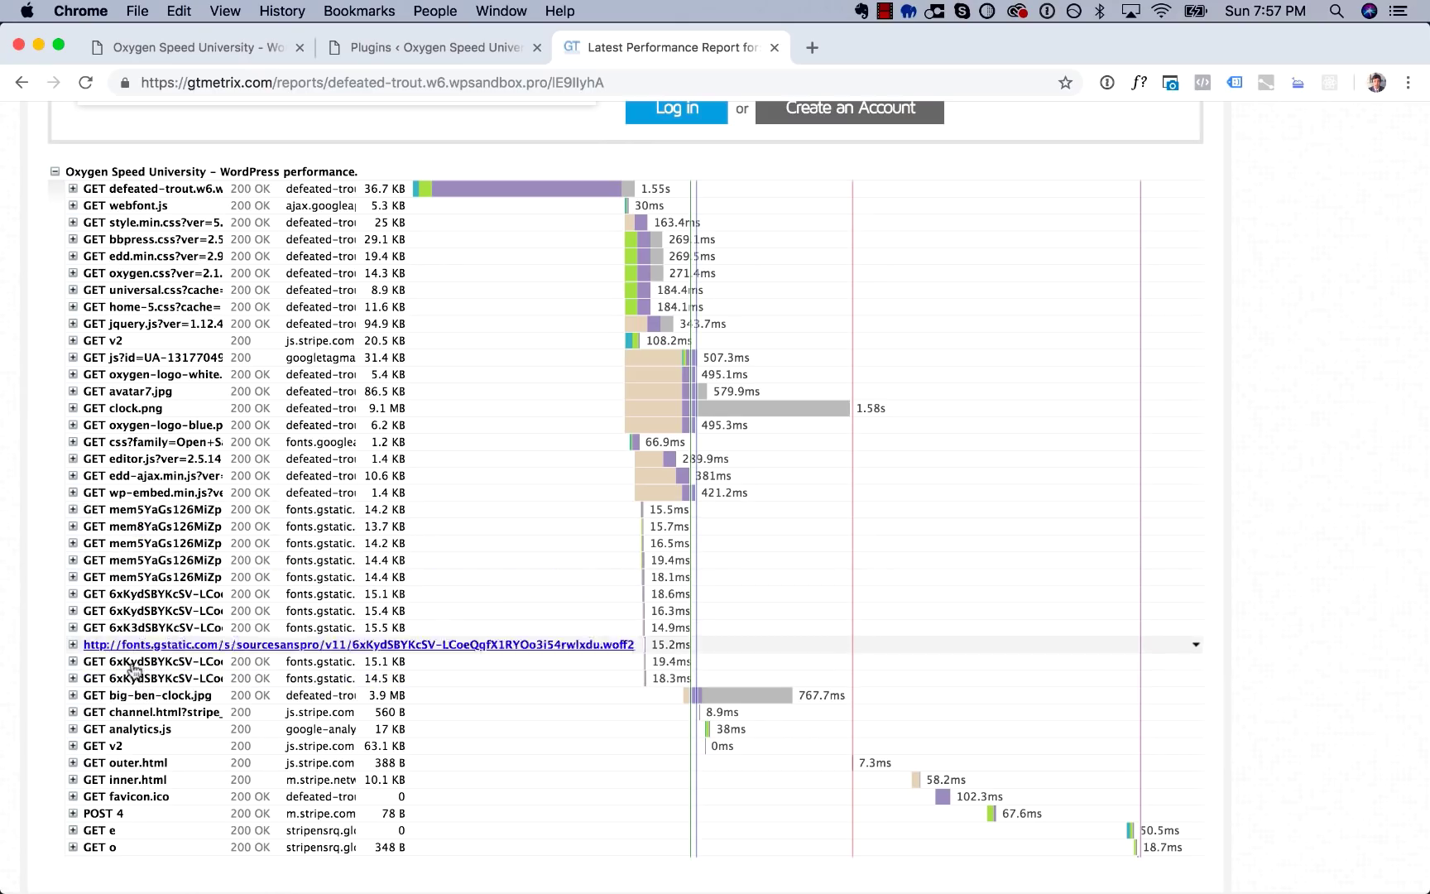
scroll(132, 695, "down", 2)
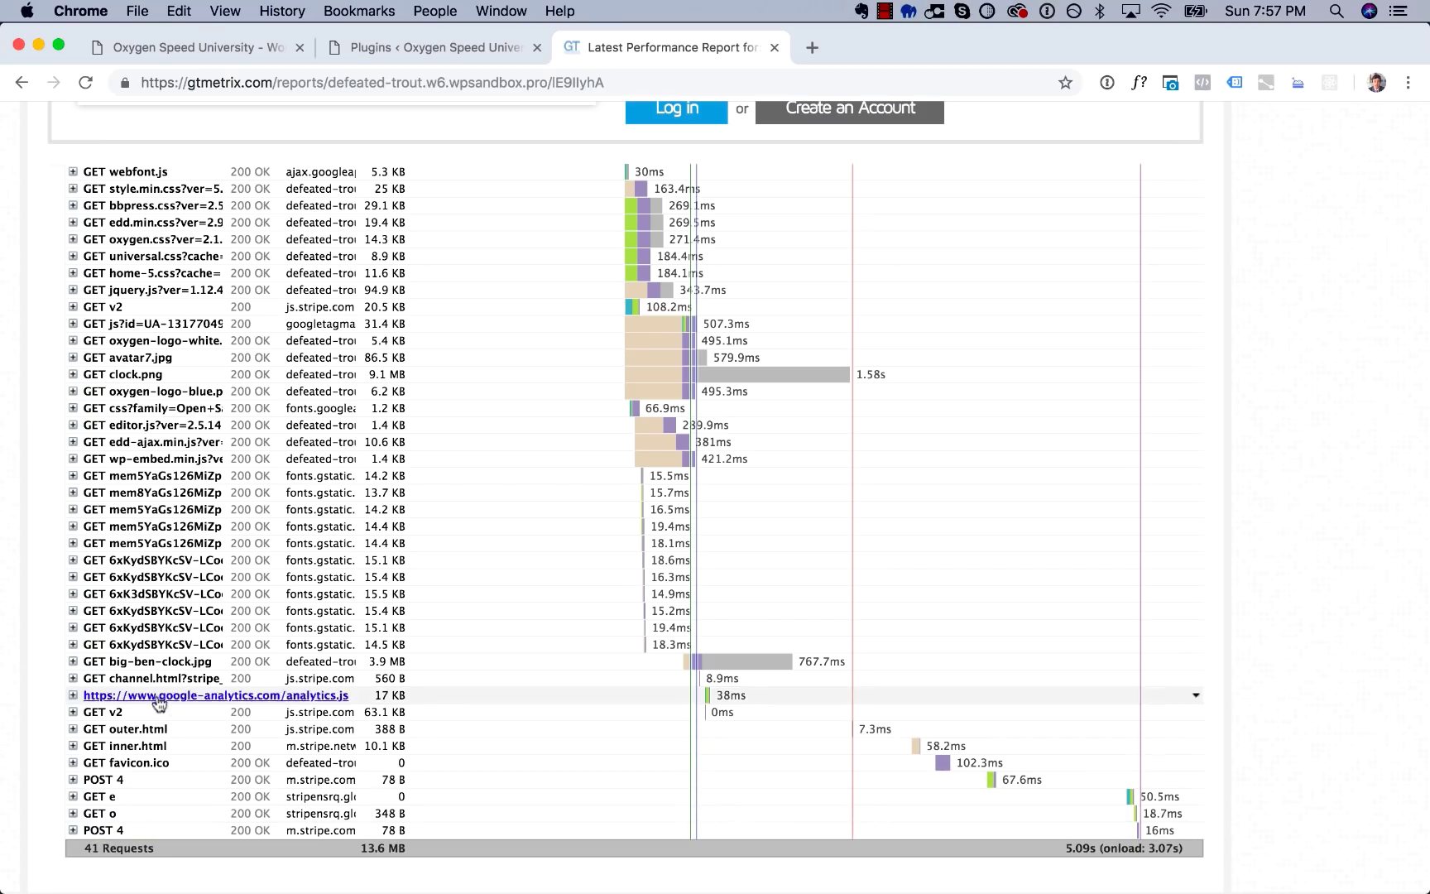
scroll(488, 794, "up", 1)
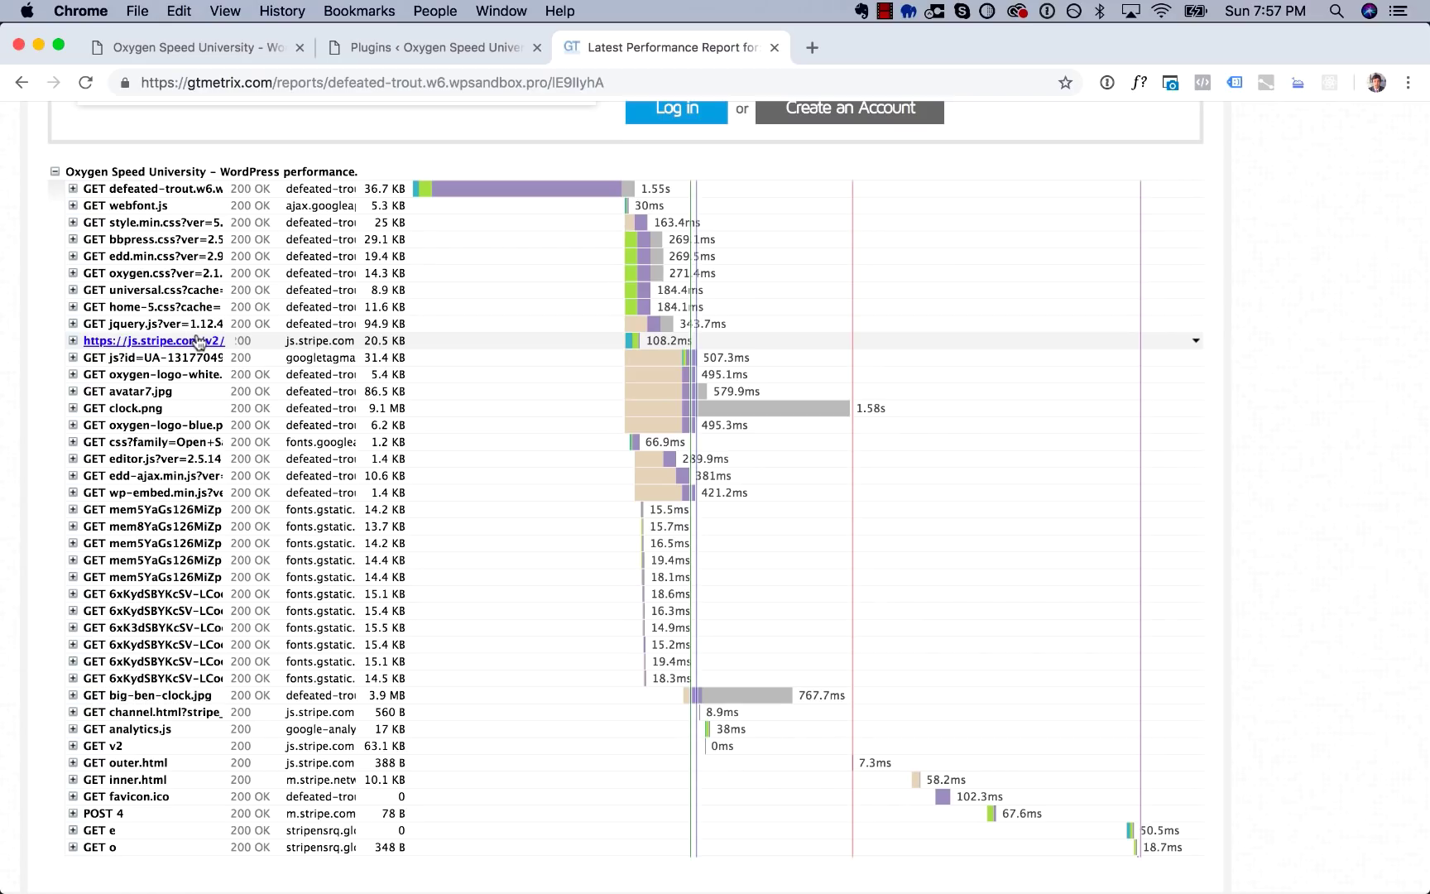
Search the WordPress plugin directory for "asset cleanup" from the Add Plugins page.
left_click(411, 48)
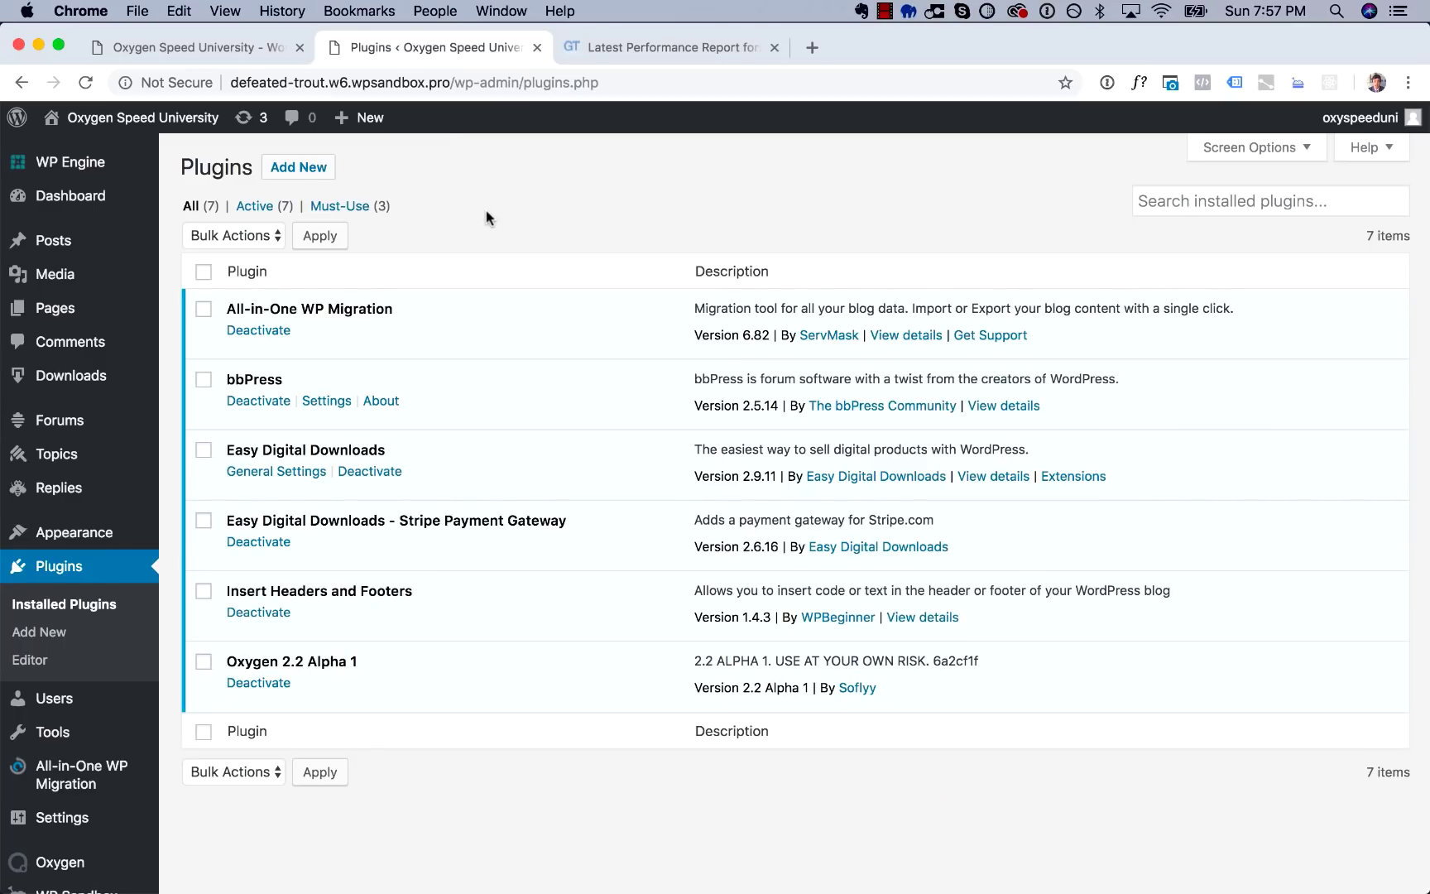
left_click(291, 177)
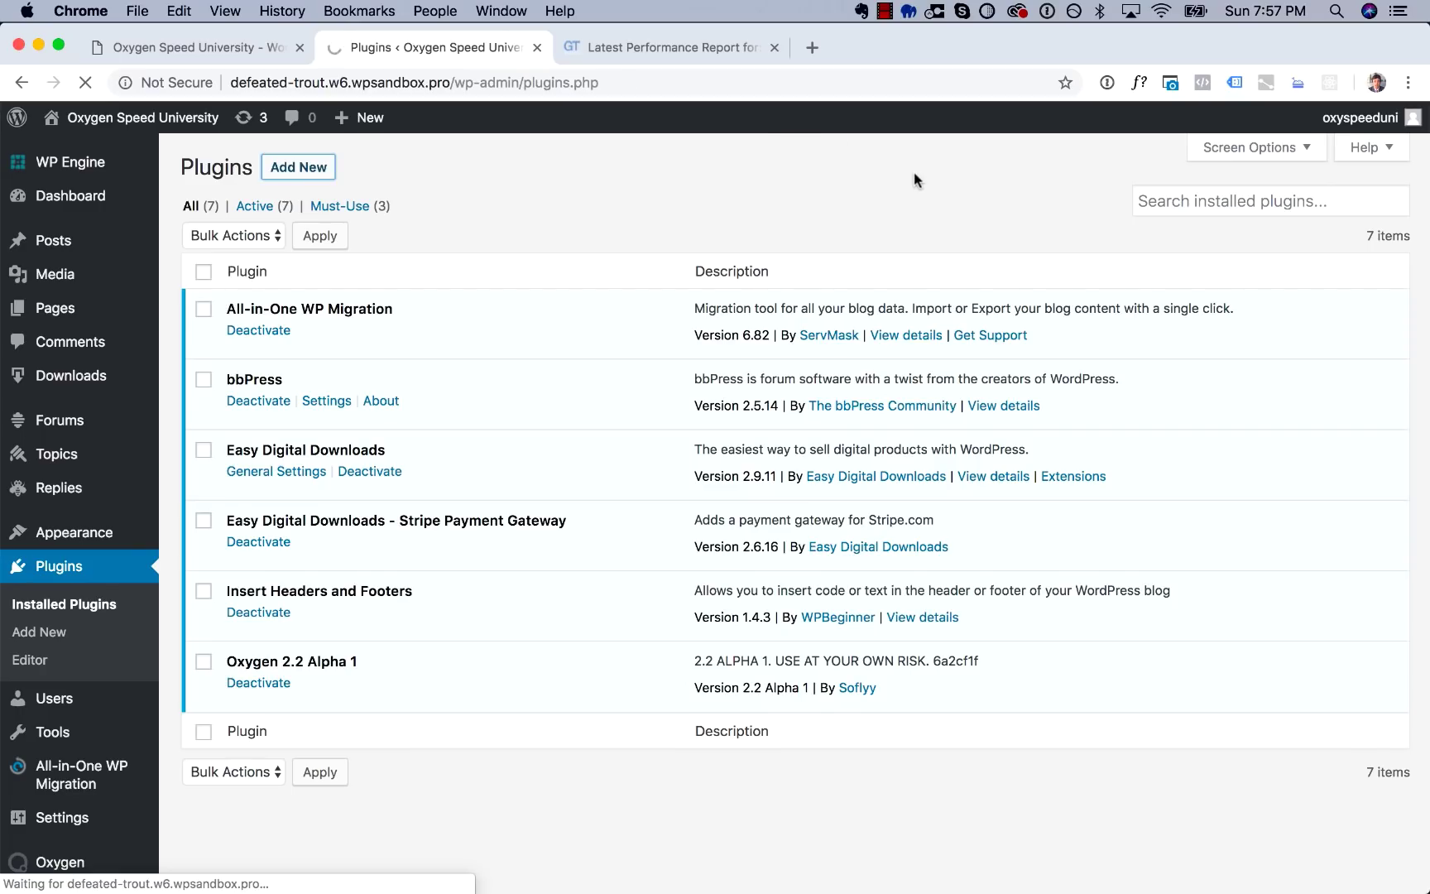
type("asset cleanip")
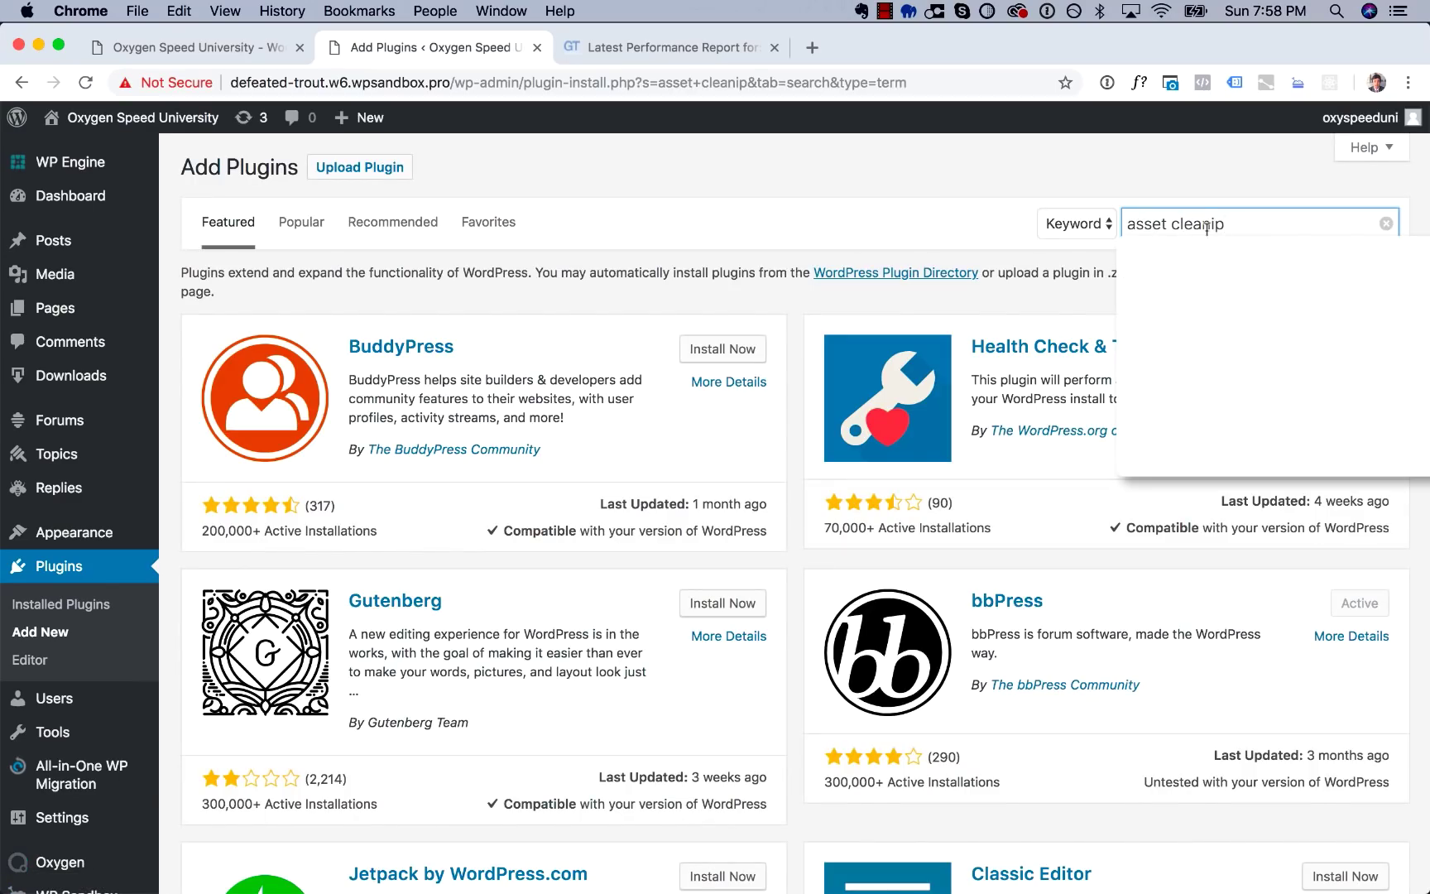
key("BackSpace")
key("BackSpace")
type("up")
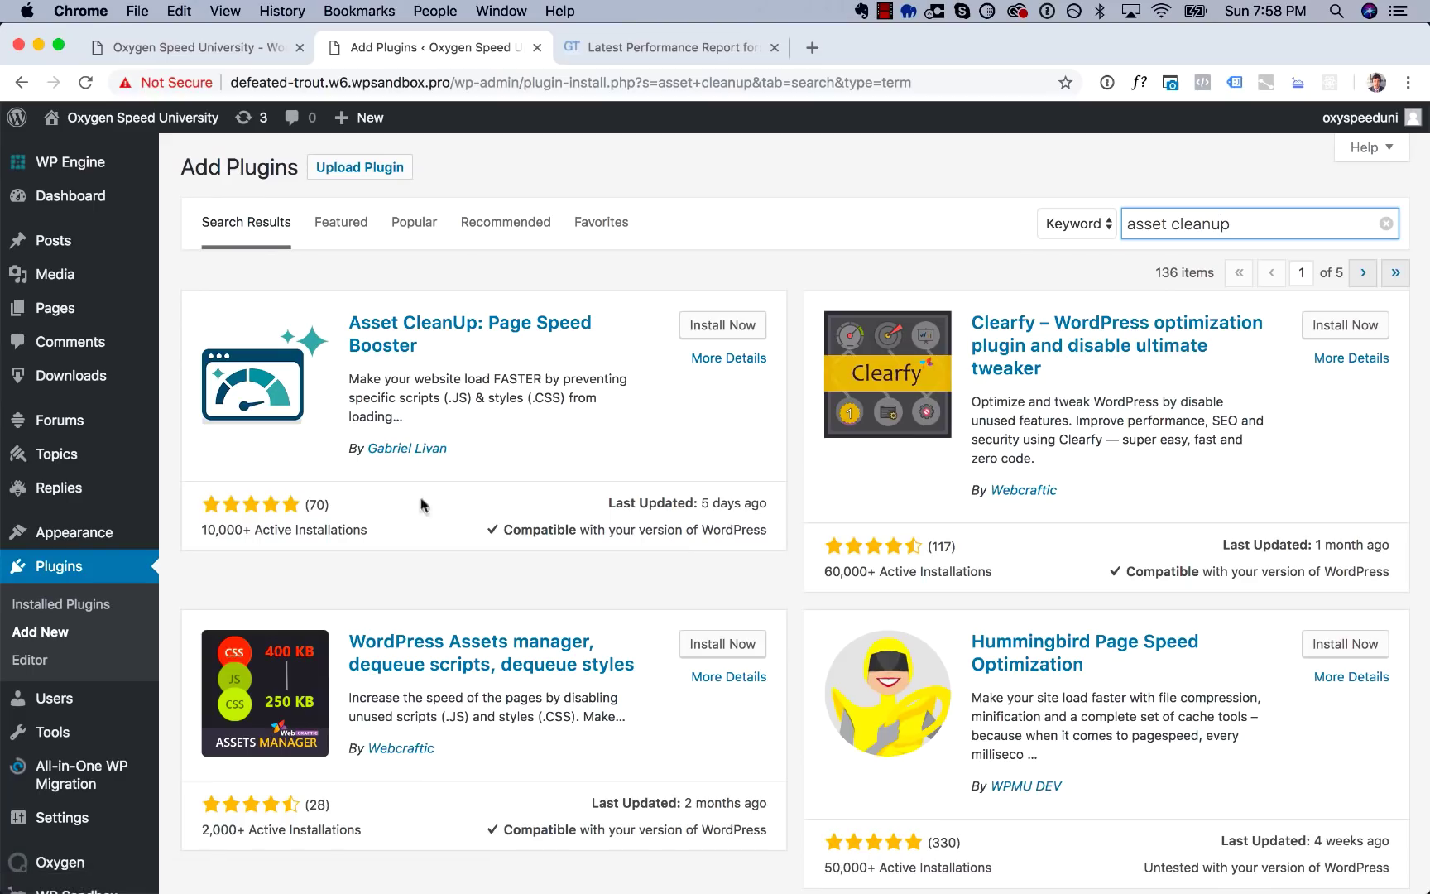
Install and activate the Asset CleanUp: Page Speed Booster plugin, checking the GTmetrix waterfall chart while it activates.
left_click(743, 332)
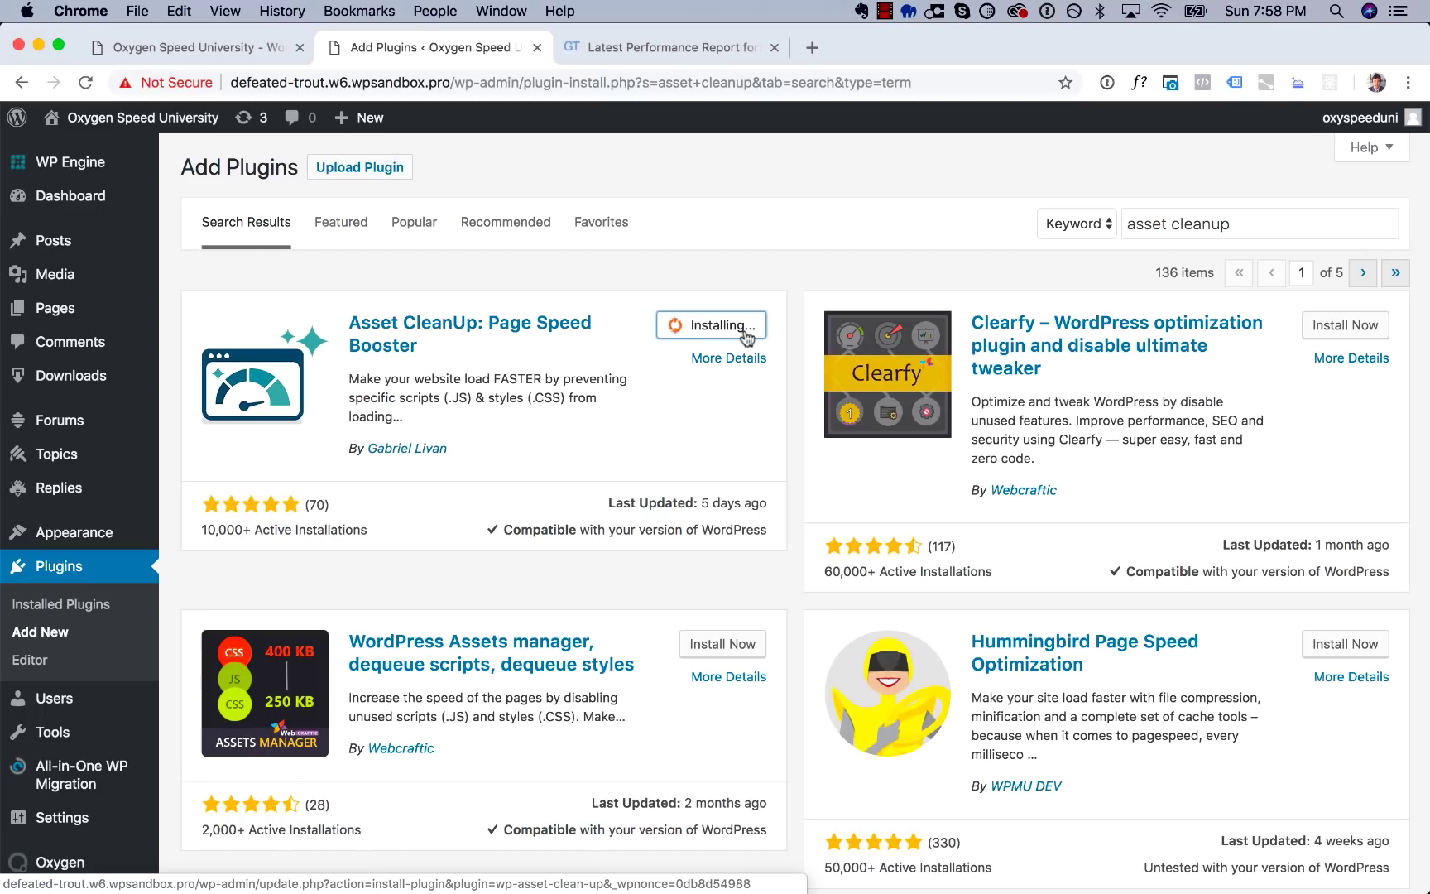
left_click(746, 337)
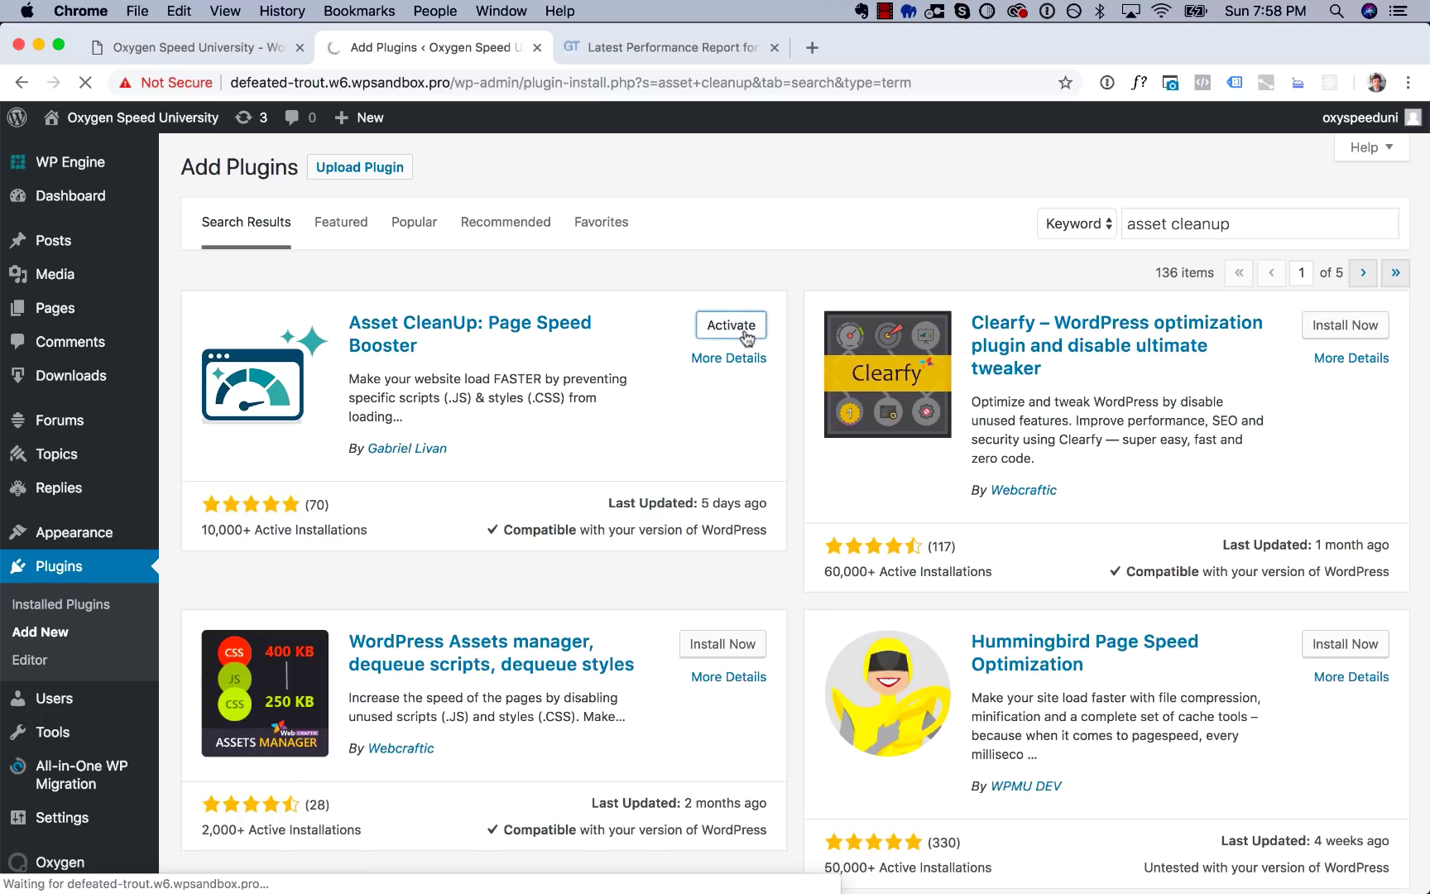
left_click(678, 48)
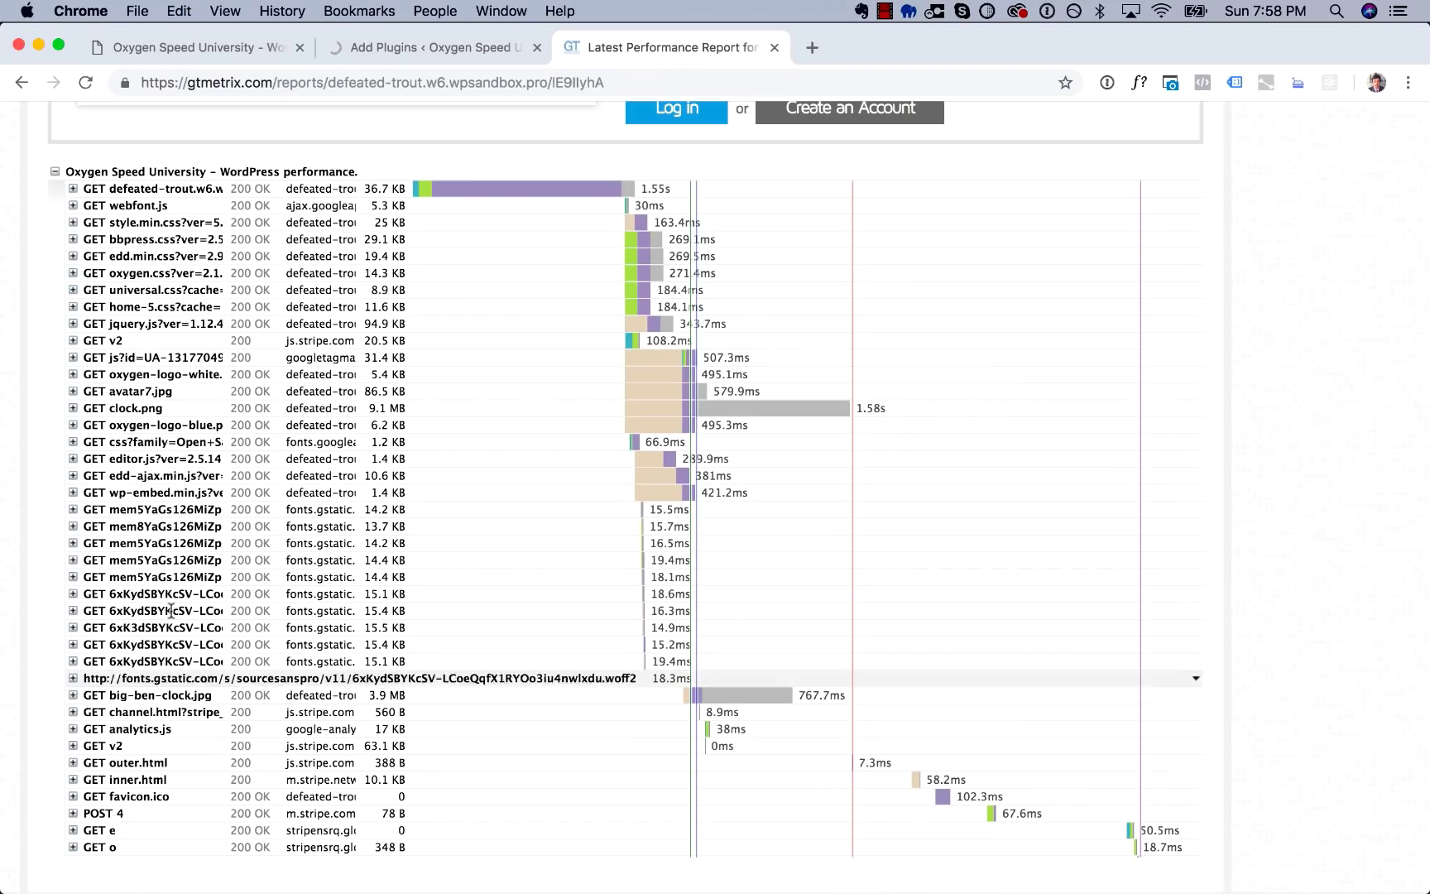
left_click(411, 56)
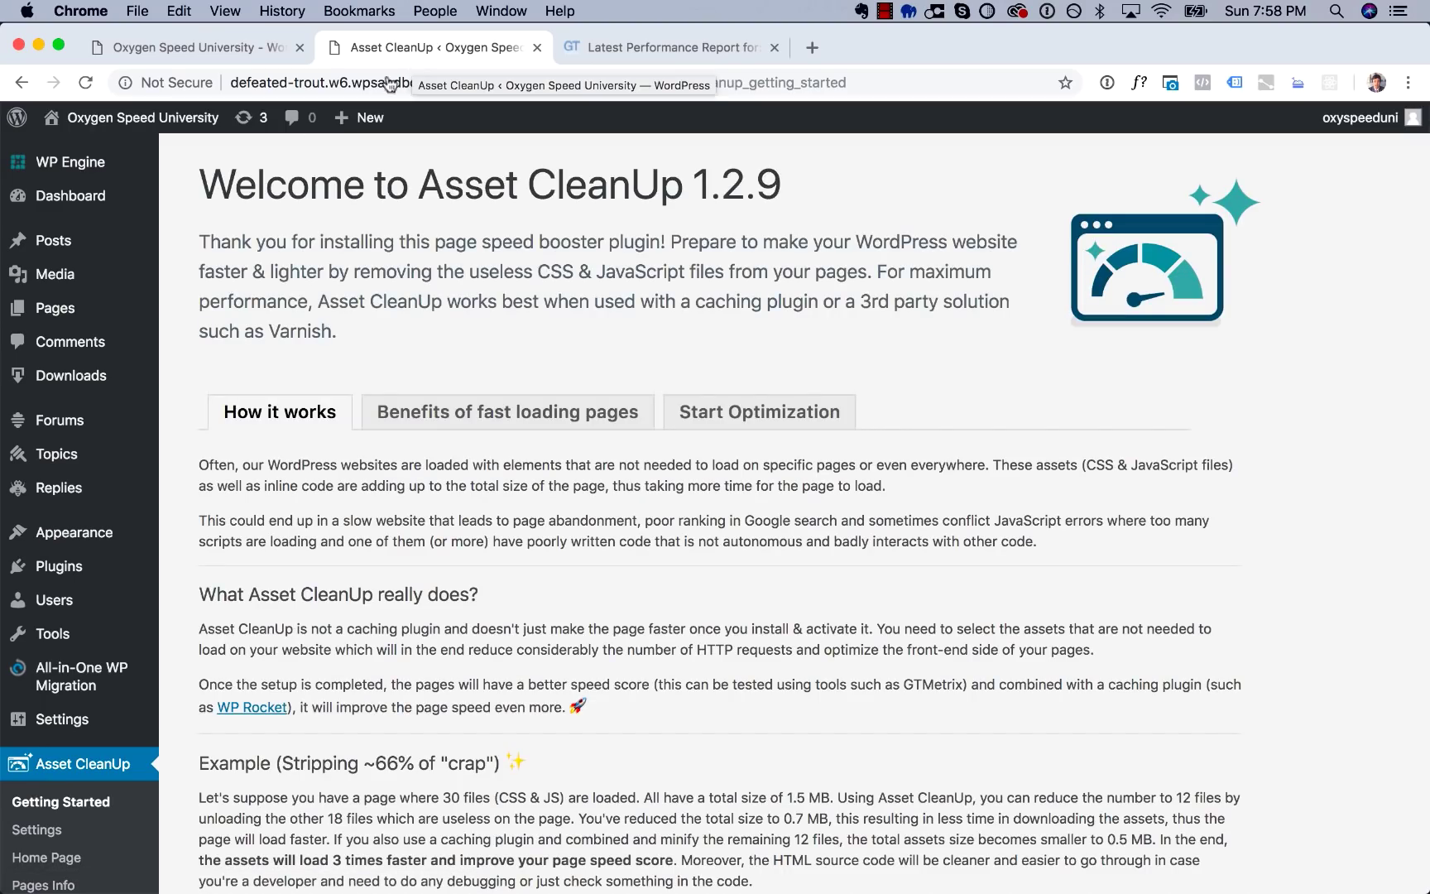
Open the Home page for editing and review the styles and scripts in its Asset CleanUp list.
left_click(97, 303)
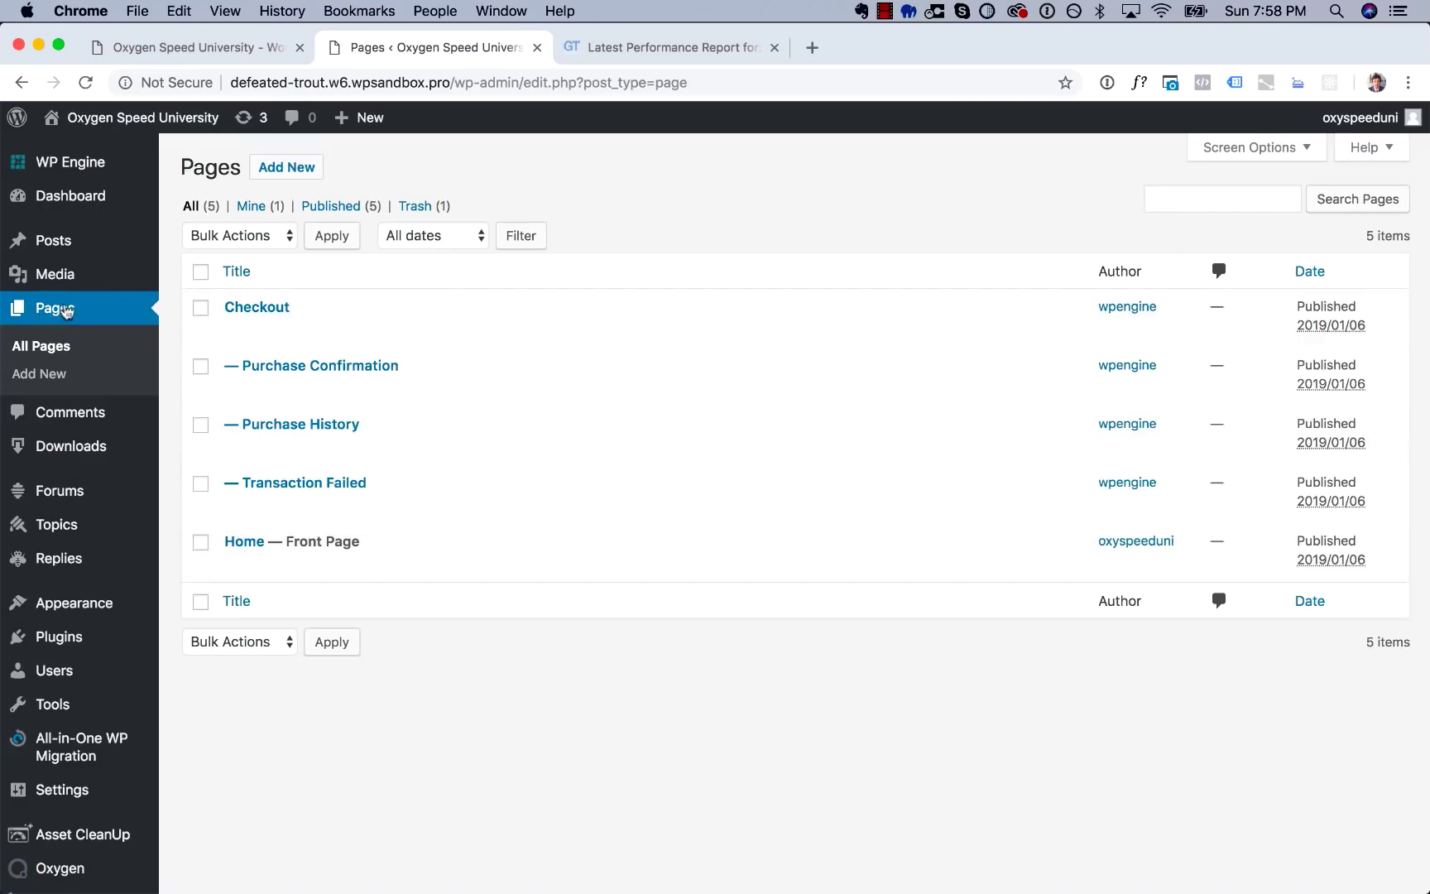
left_click(238, 565)
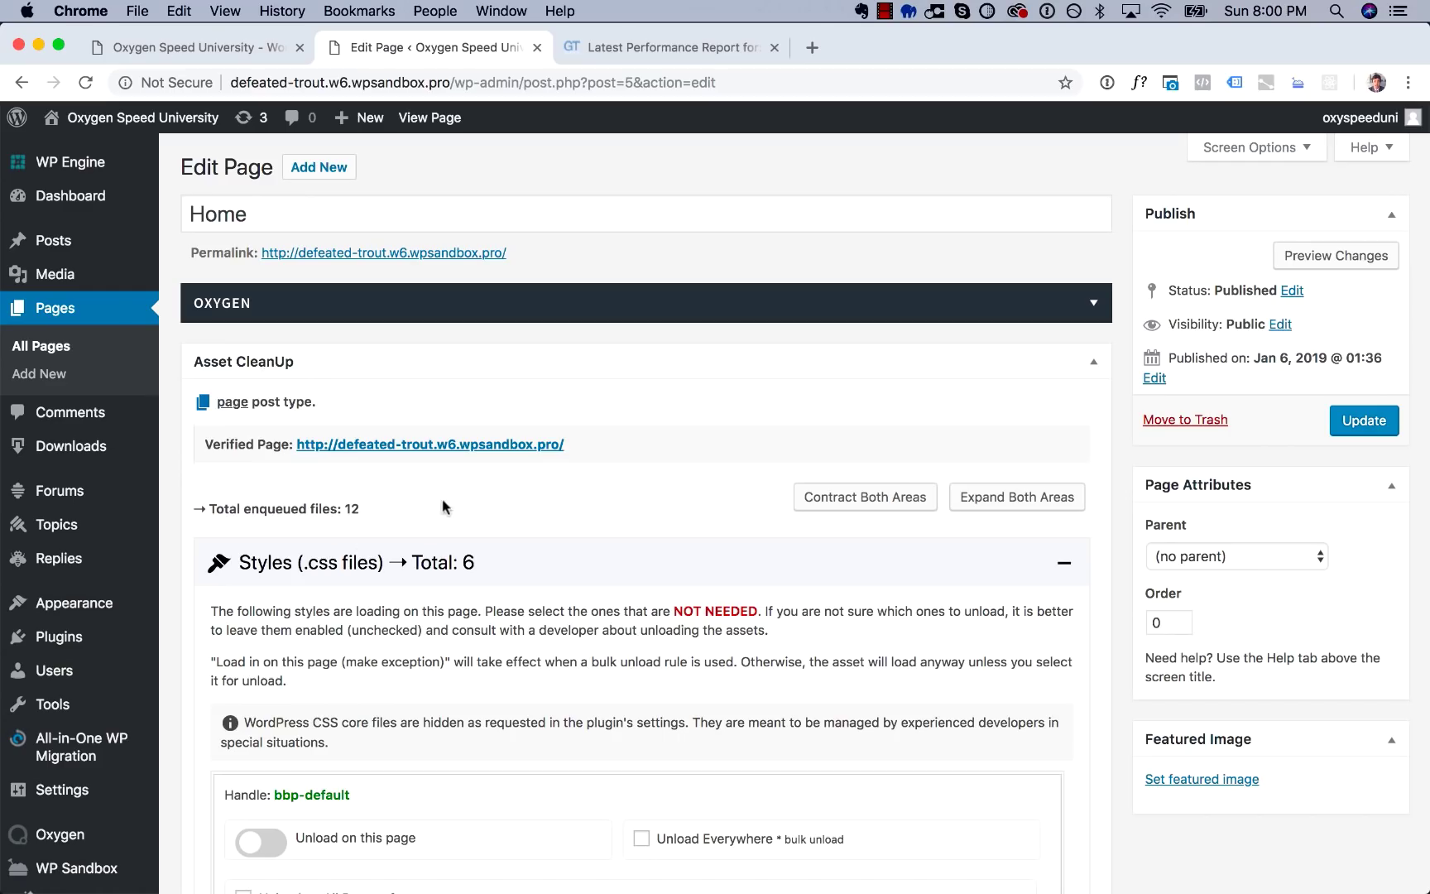
scroll(424, 530, "down", 2)
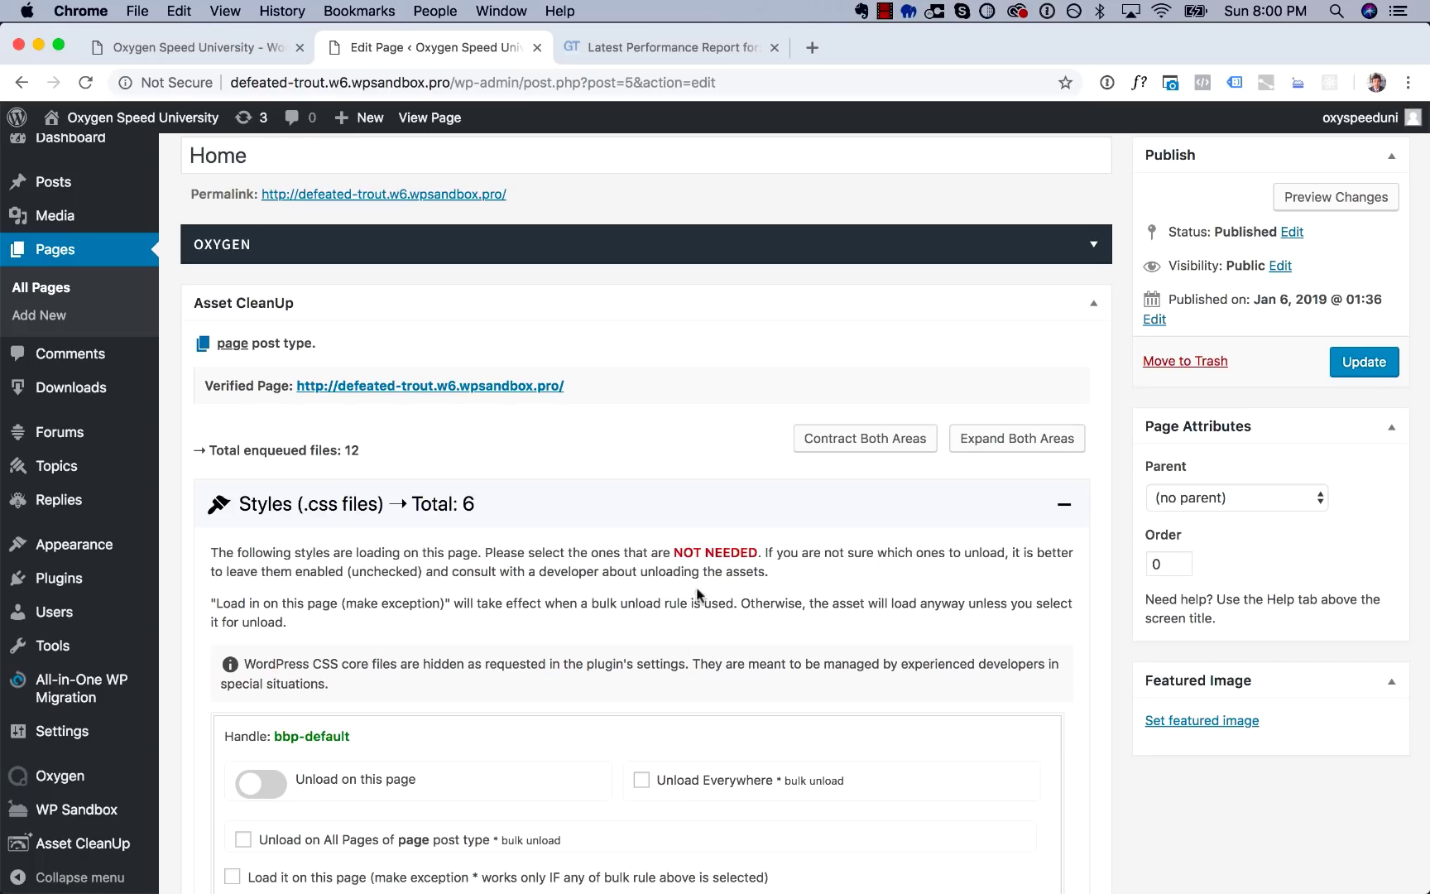
scroll(697, 593, "down", 4)
scroll(697, 594, "down", 5)
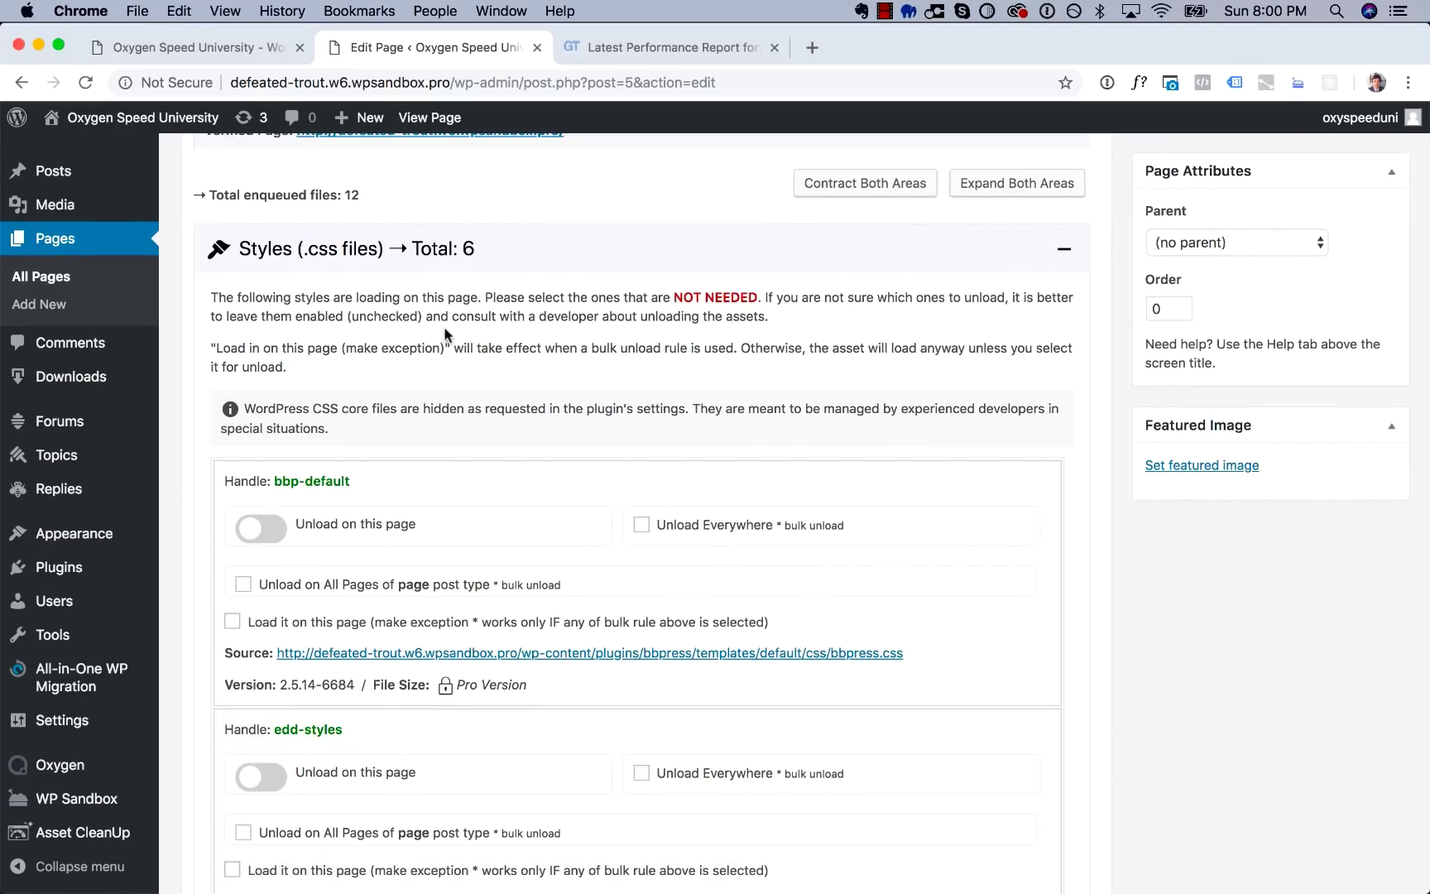
scroll(390, 307, "down", 20)
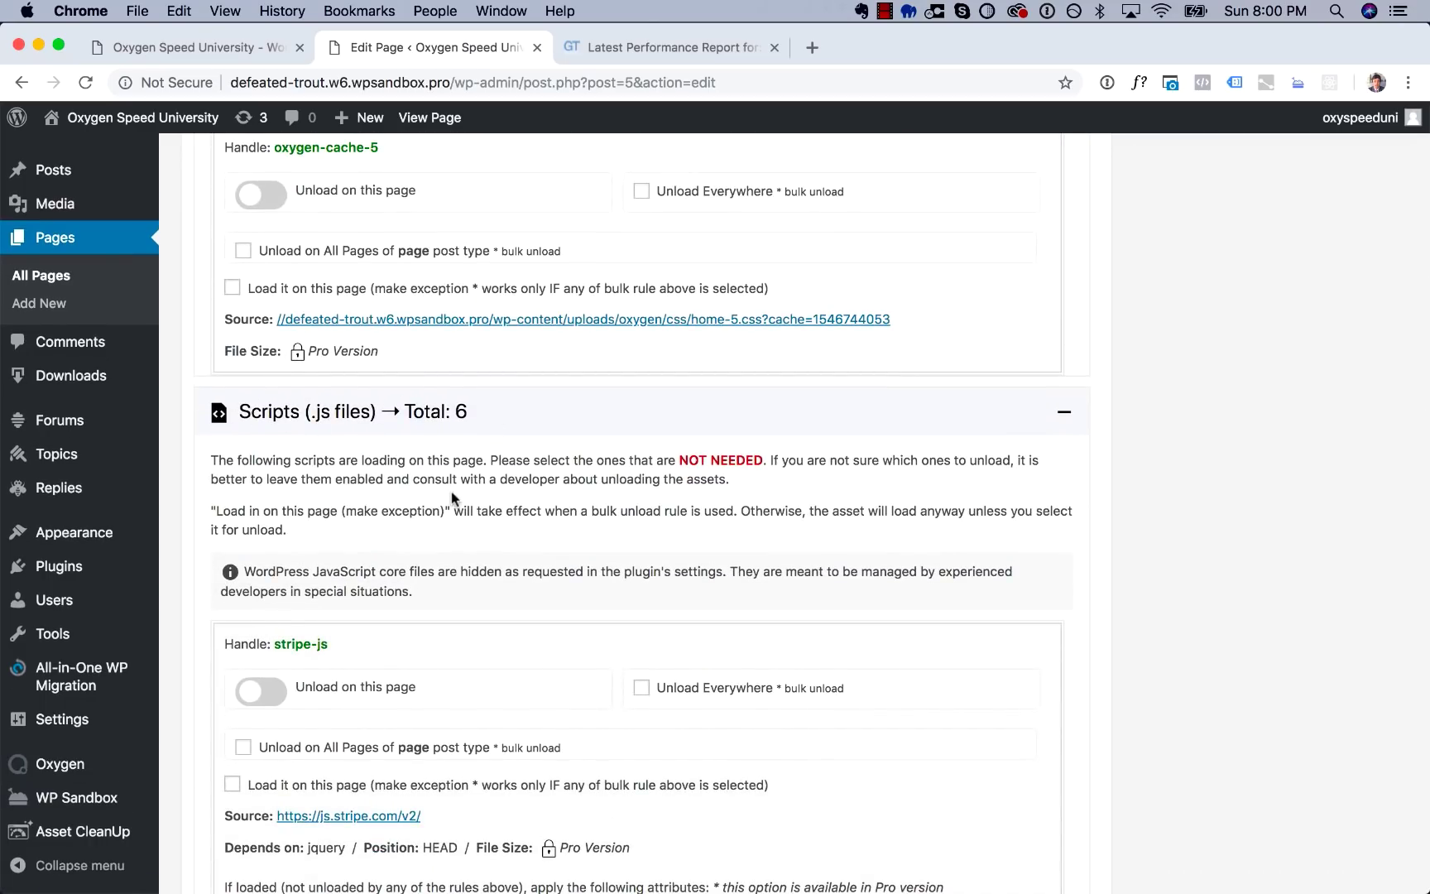
scroll(451, 497, "up", 15)
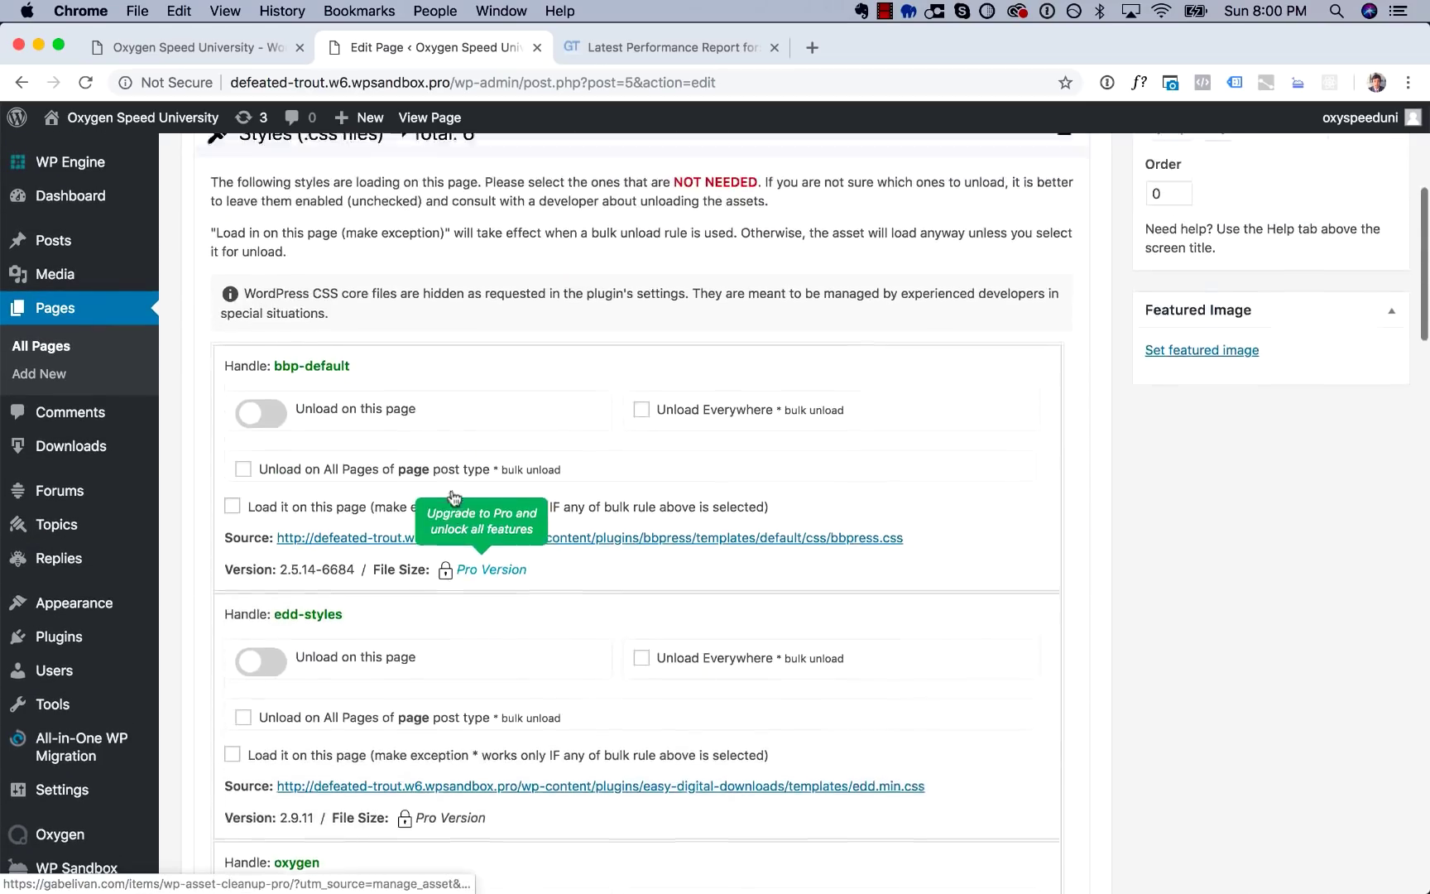
scroll(451, 495, "up", 3)
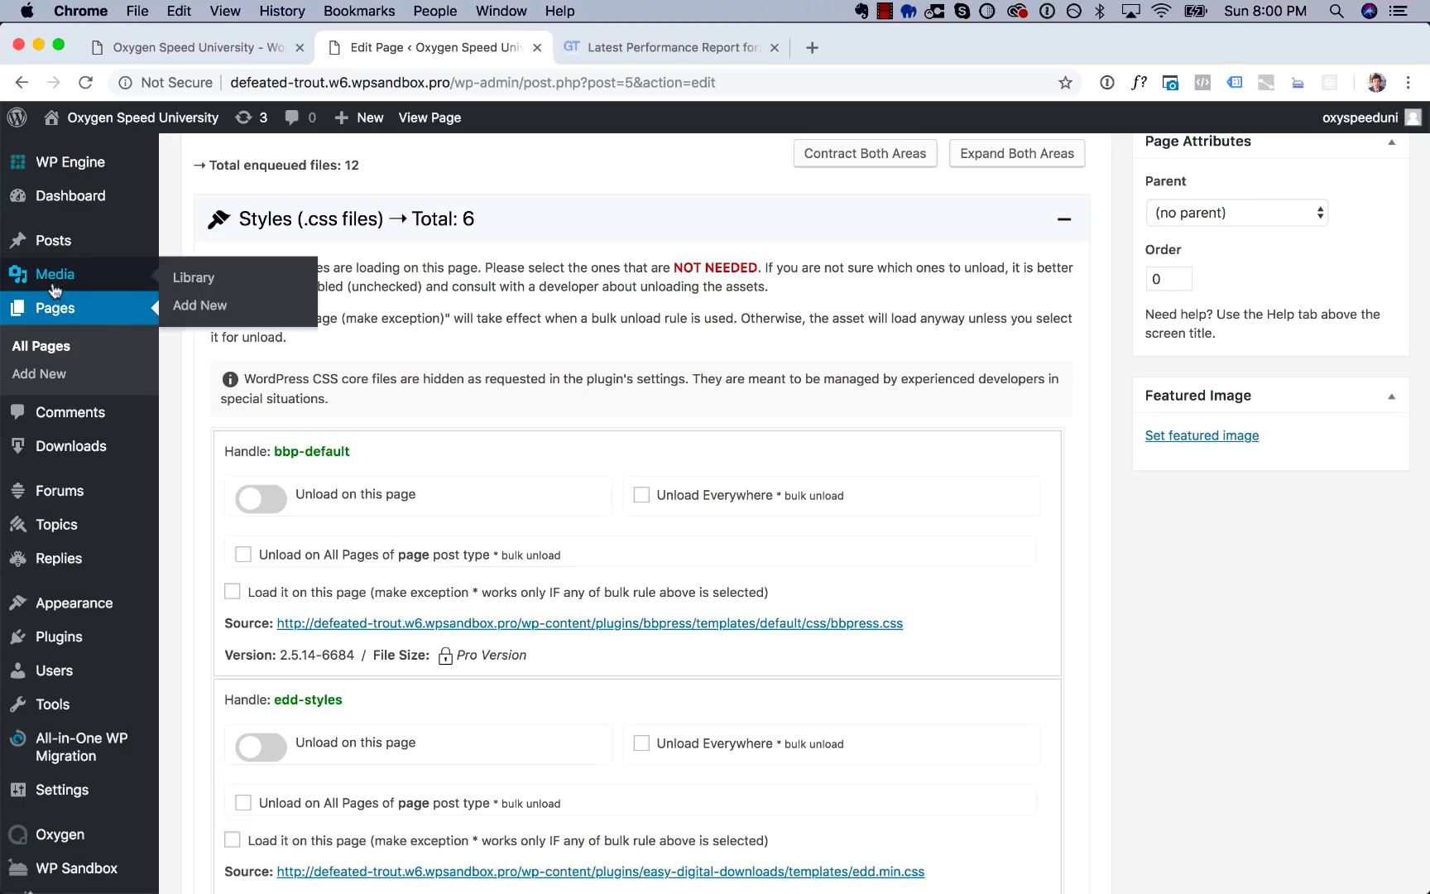
Unload the bbp-default style on all pages of the page post type and the edd-styles style on this page.
left_click(433, 561)
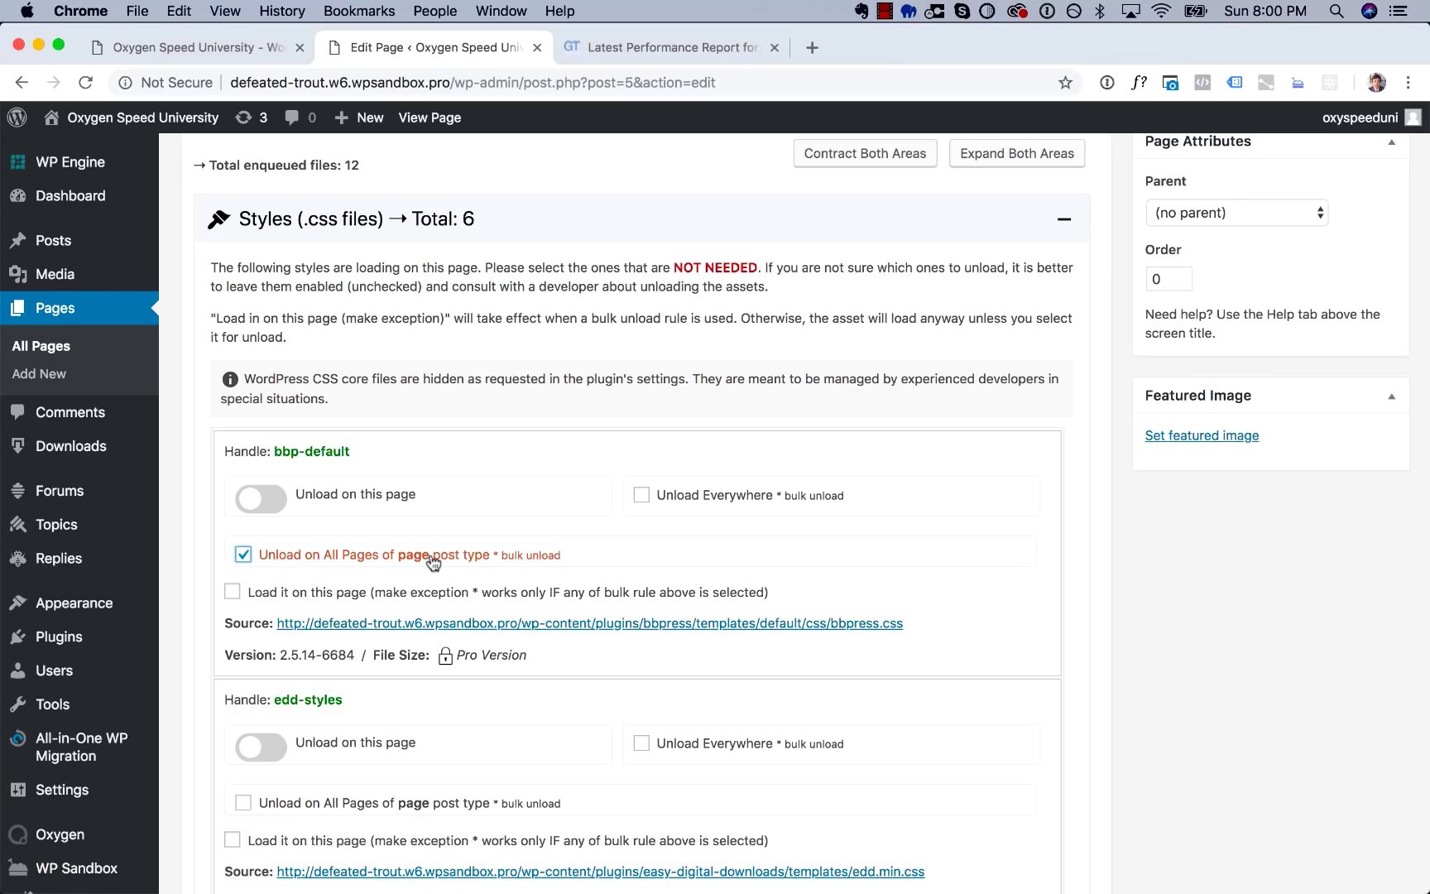
scroll(447, 565, "down", 5)
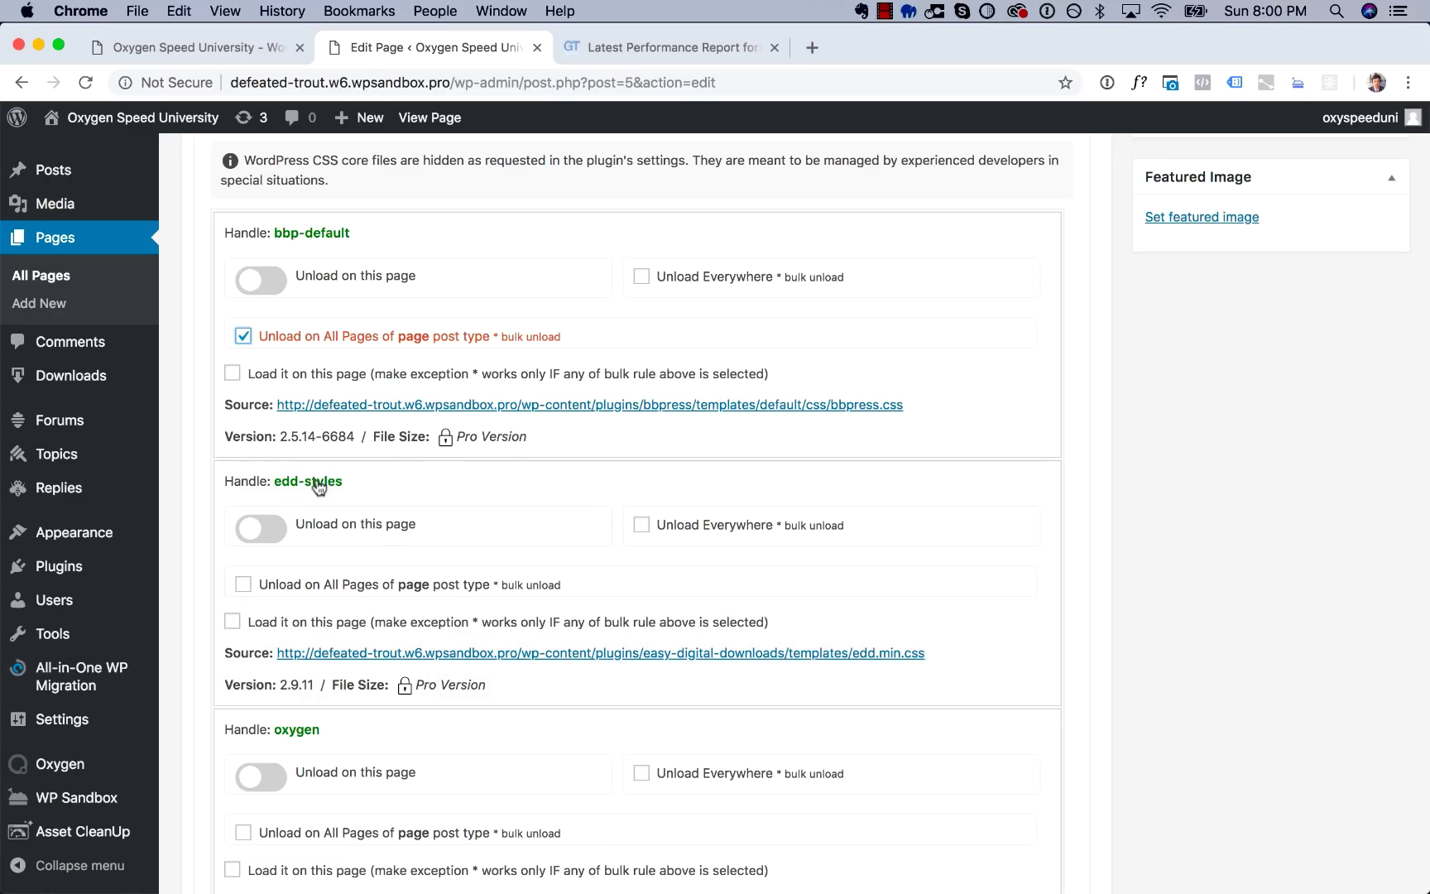
left_click(273, 532)
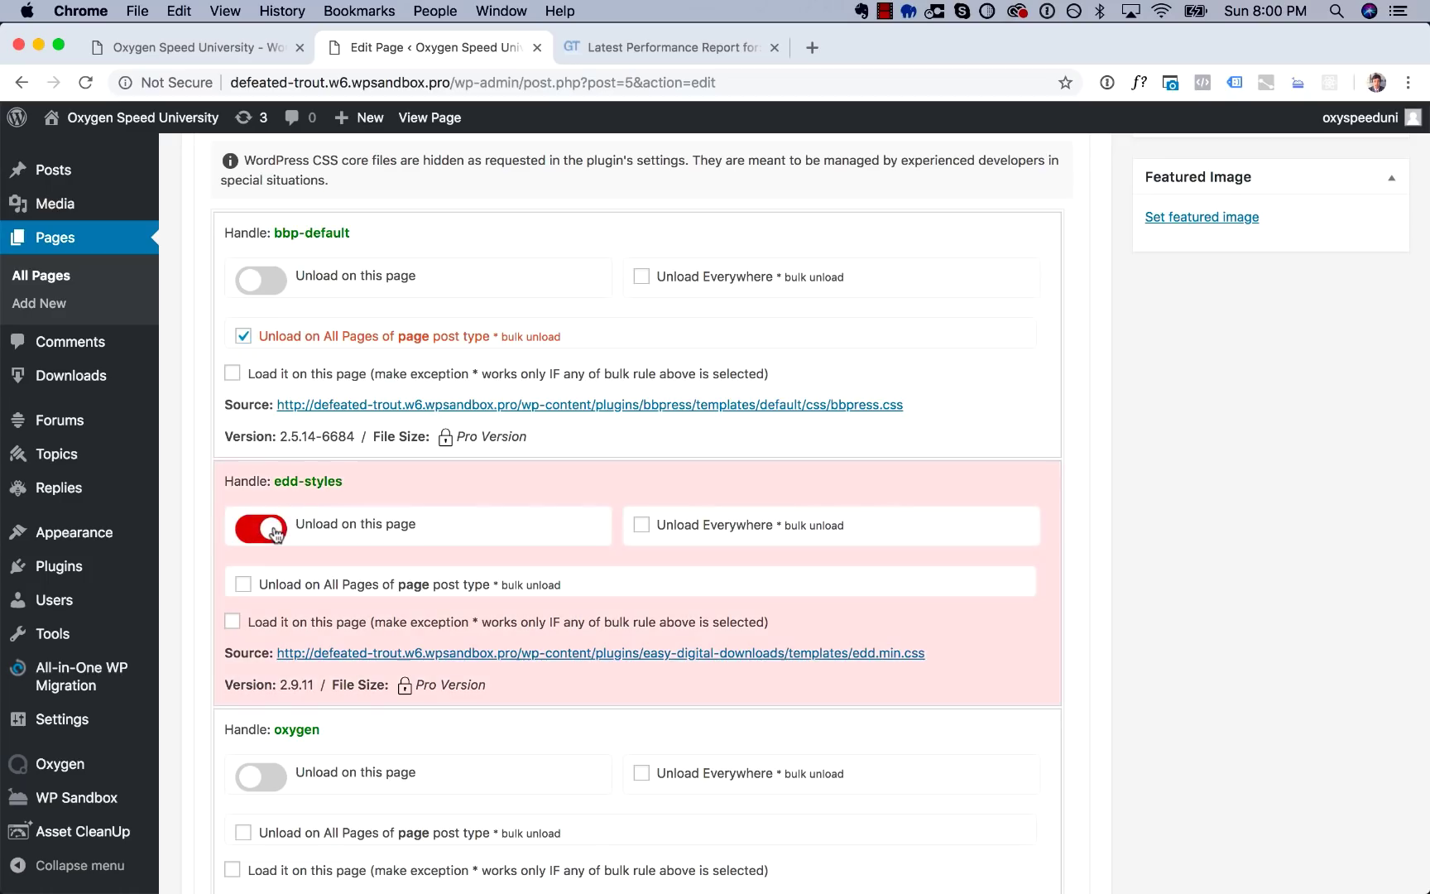
Try unloading edd-styles everywhere with an exception that loads it on this page, and revert to unloading it on this page only.
scroll(495, 531, "down", 5)
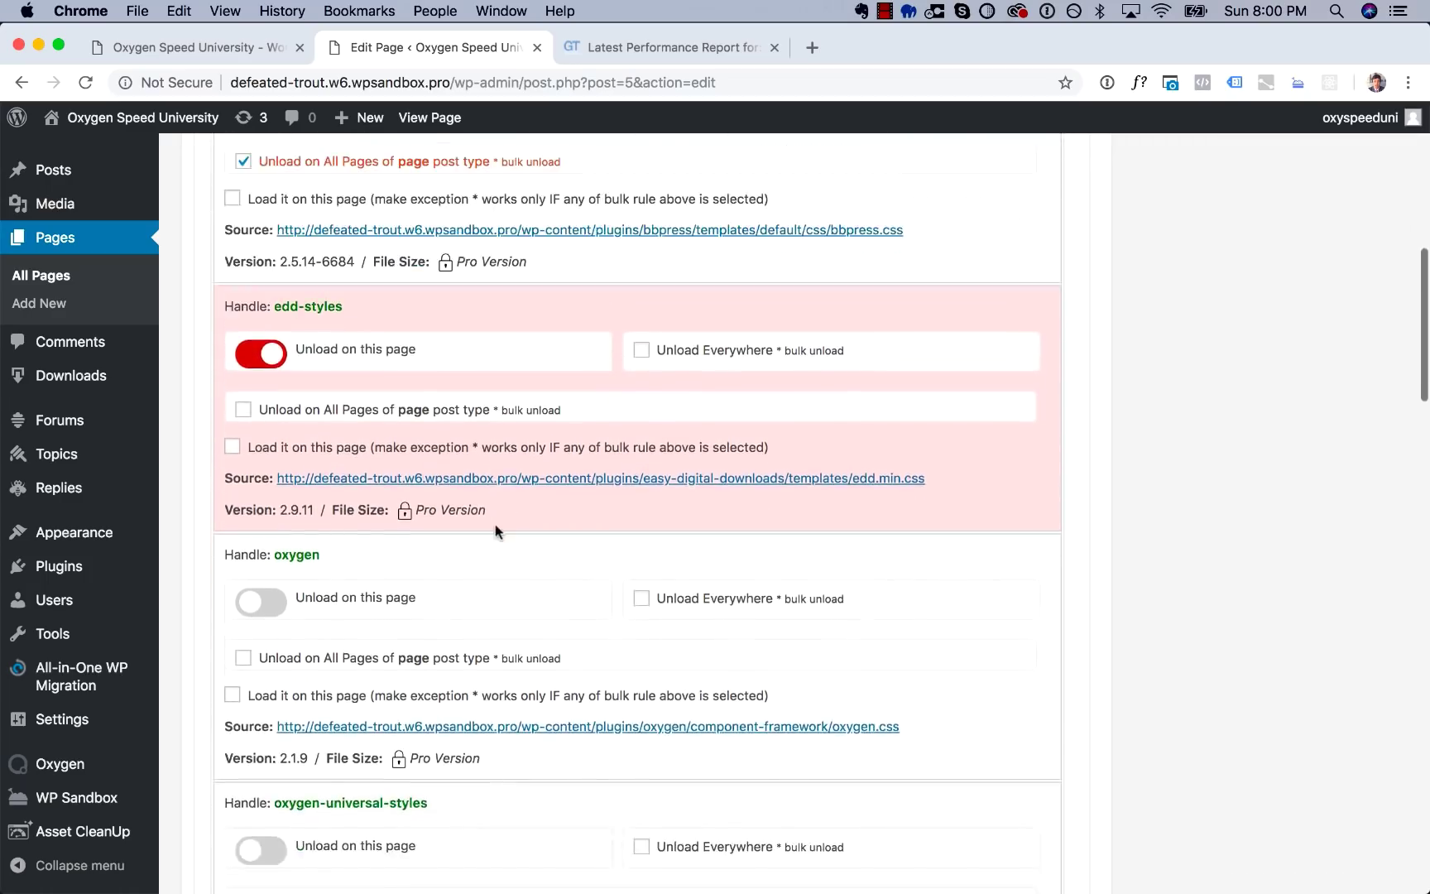
scroll(606, 402, "up", 1)
left_click(661, 345)
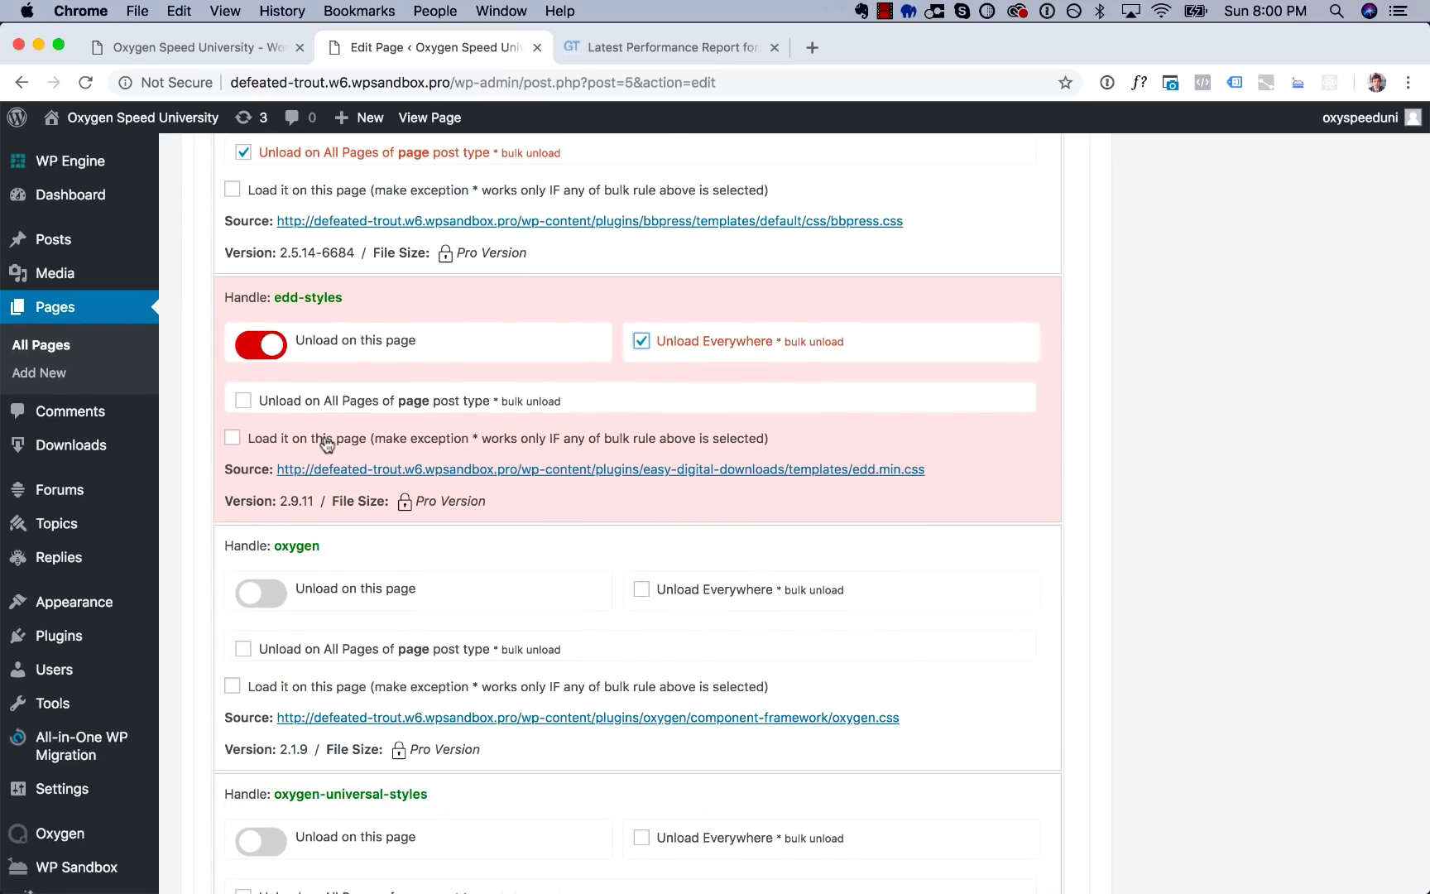
left_click(522, 443)
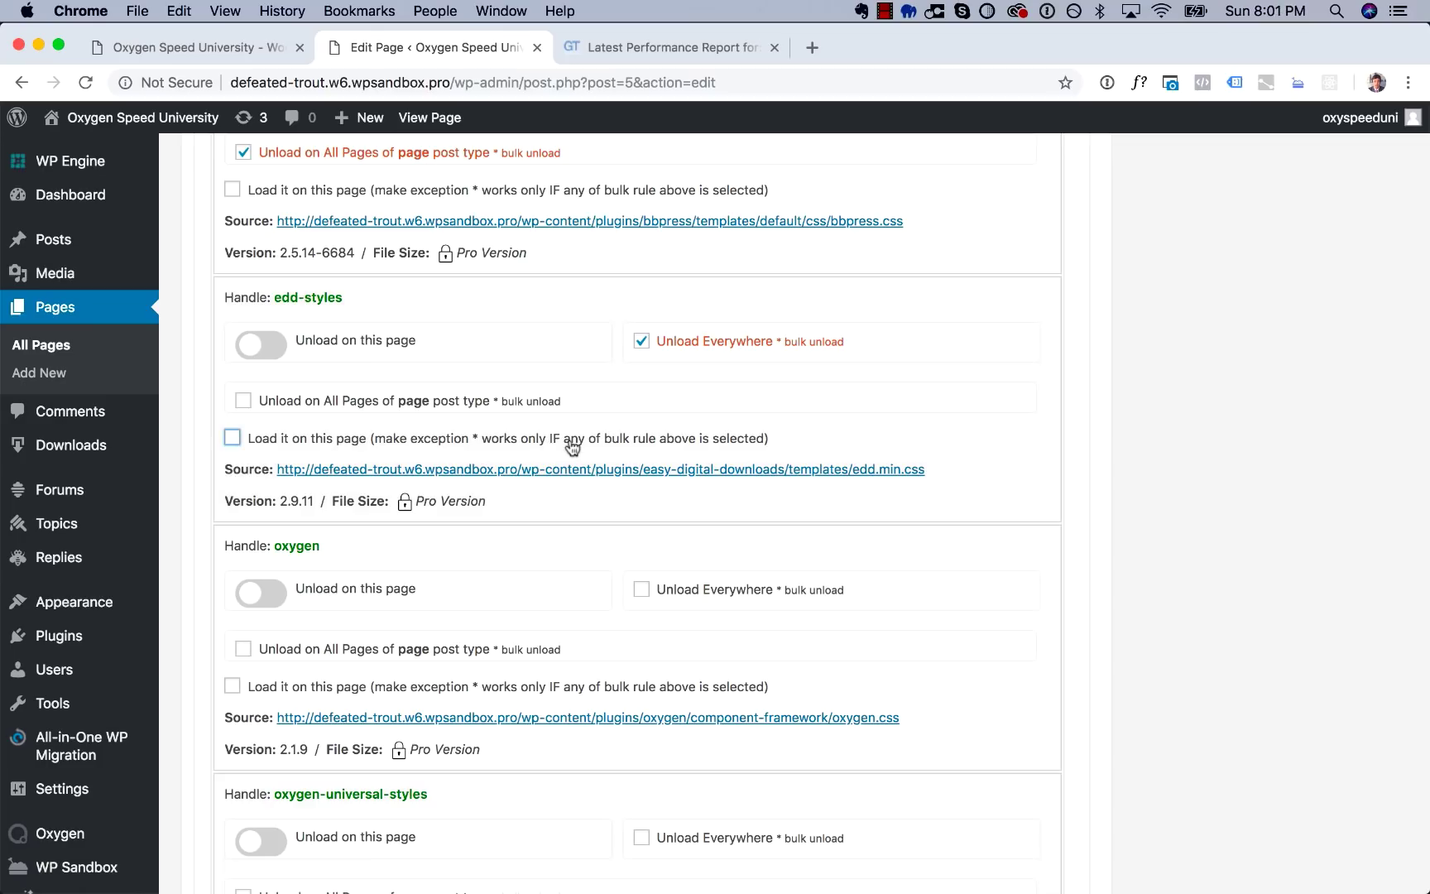
left_click(571, 447)
left_click(247, 345)
left_click(643, 341)
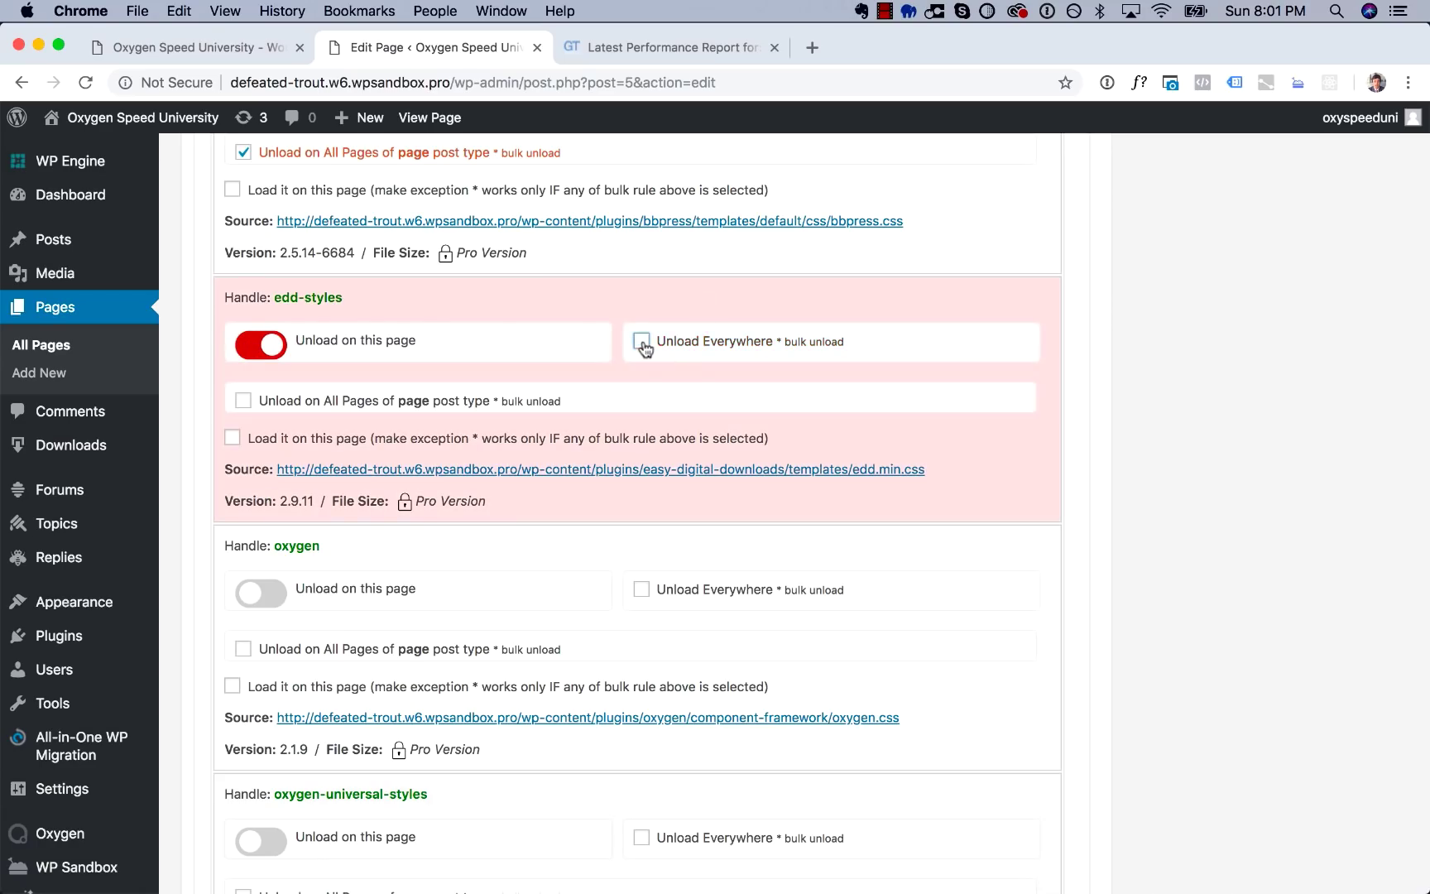
Leave the Oxygen styles loading, and unload the stripe-js and bbpress-editor scripts on this page.
scroll(484, 596, "down", 3)
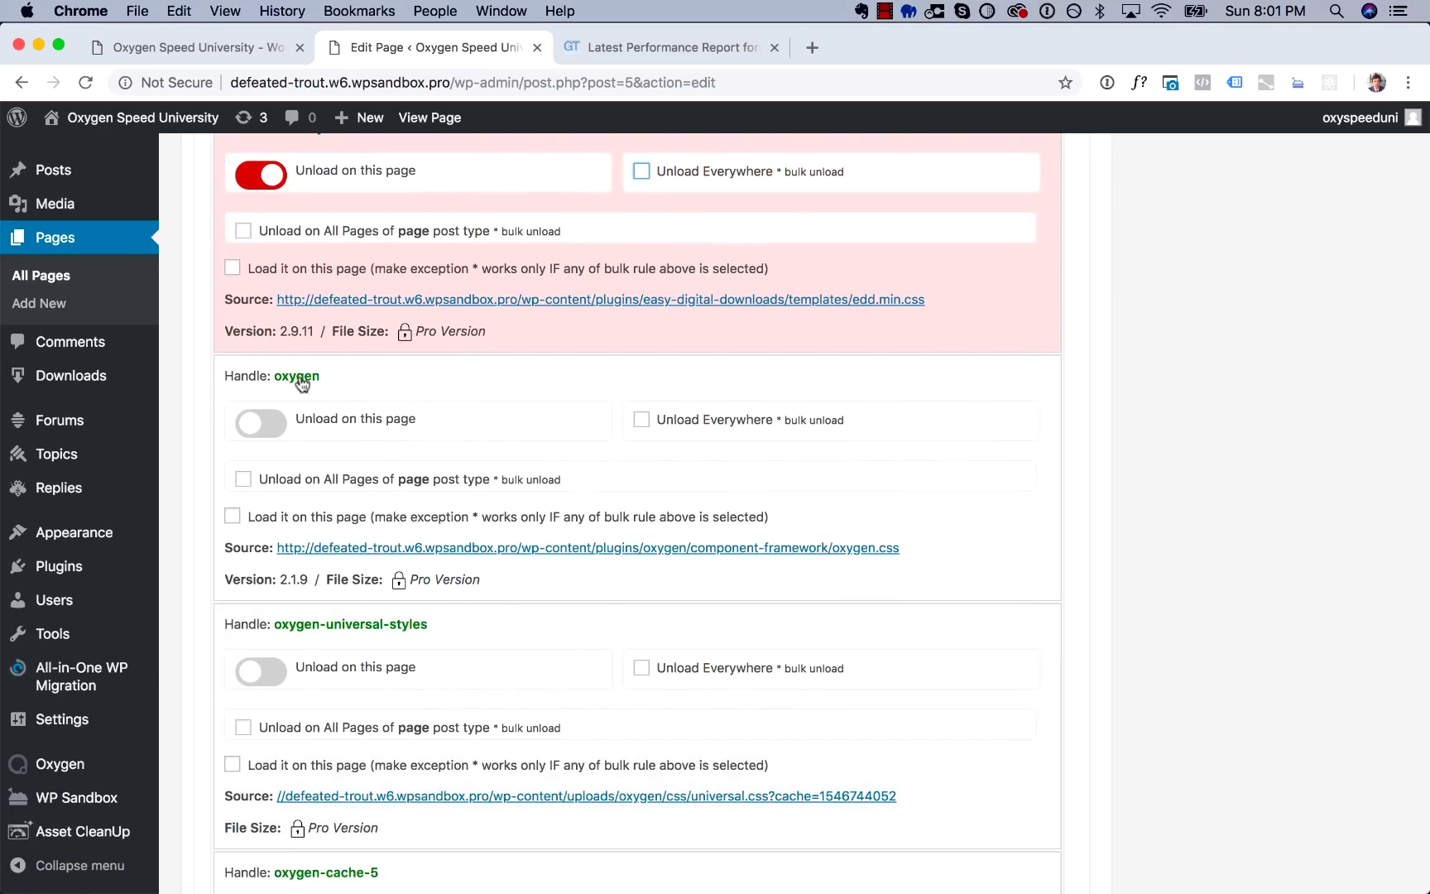
scroll(577, 551, "down", 3)
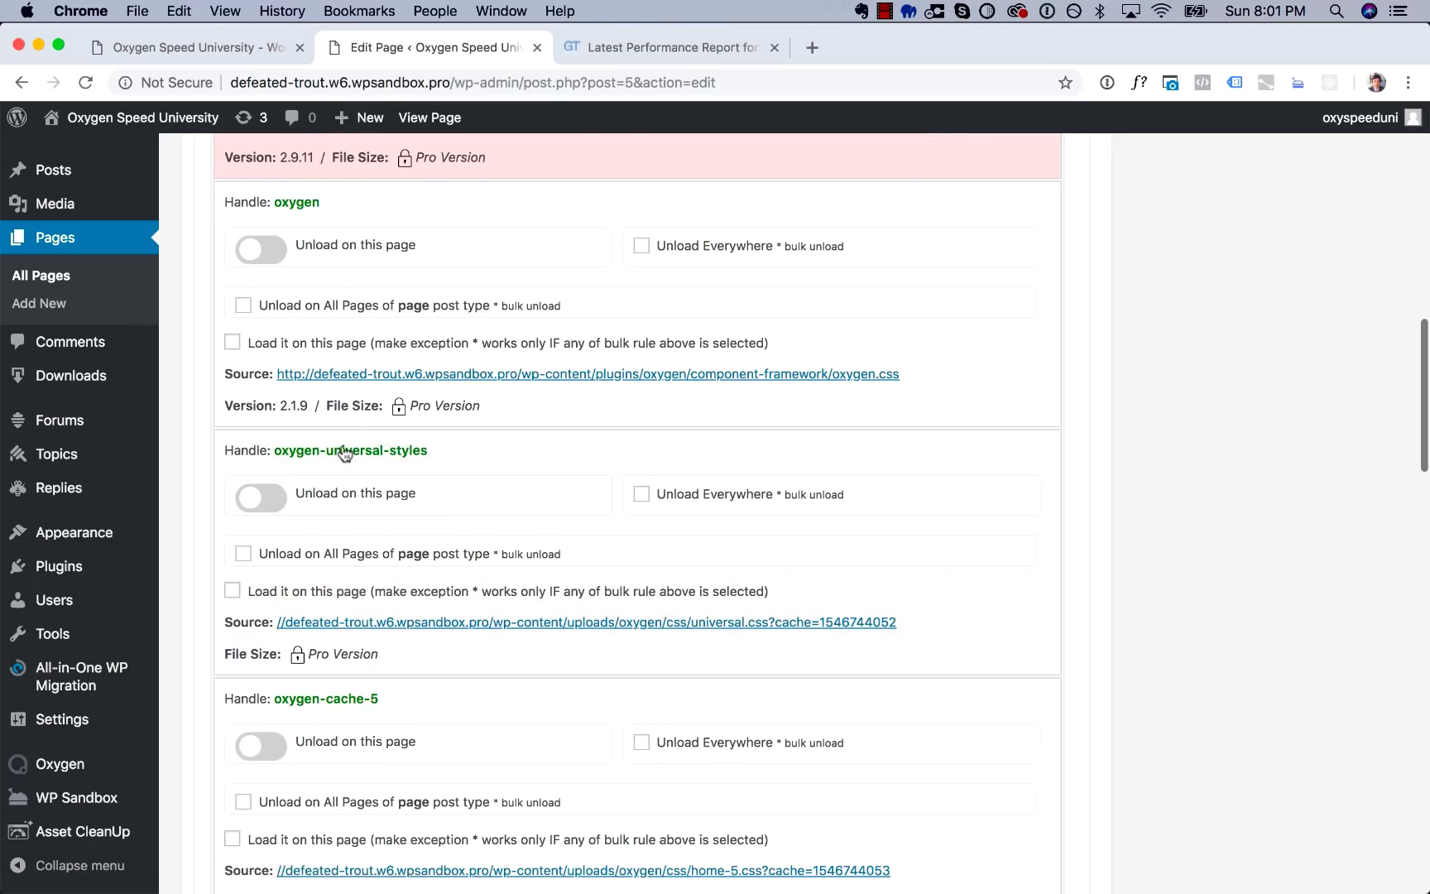
scroll(485, 495, "down", 3)
scroll(482, 495, "down", 8)
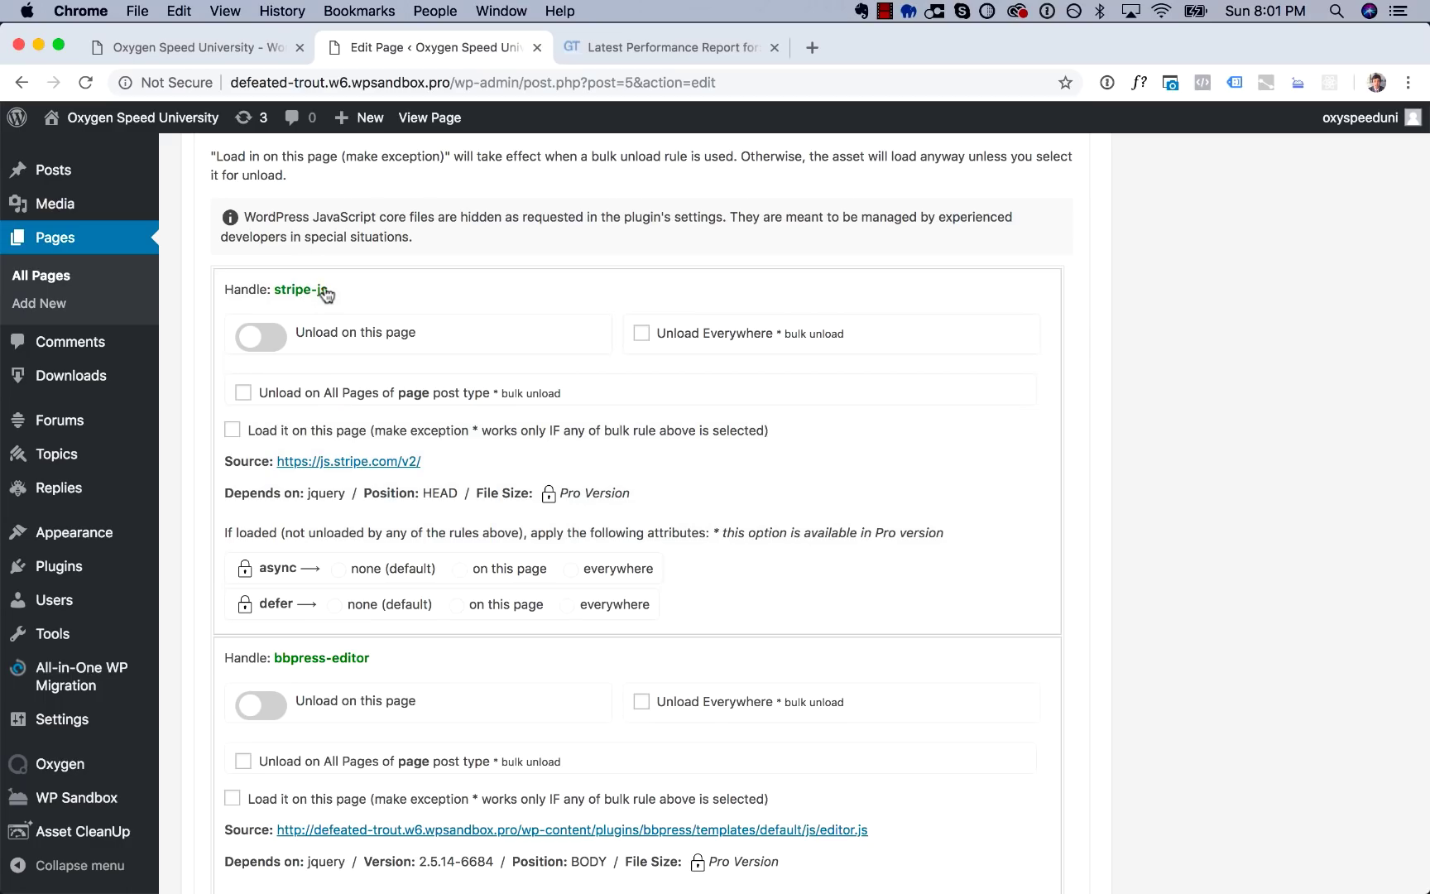
left_click(261, 339)
scroll(480, 417, "down", 2)
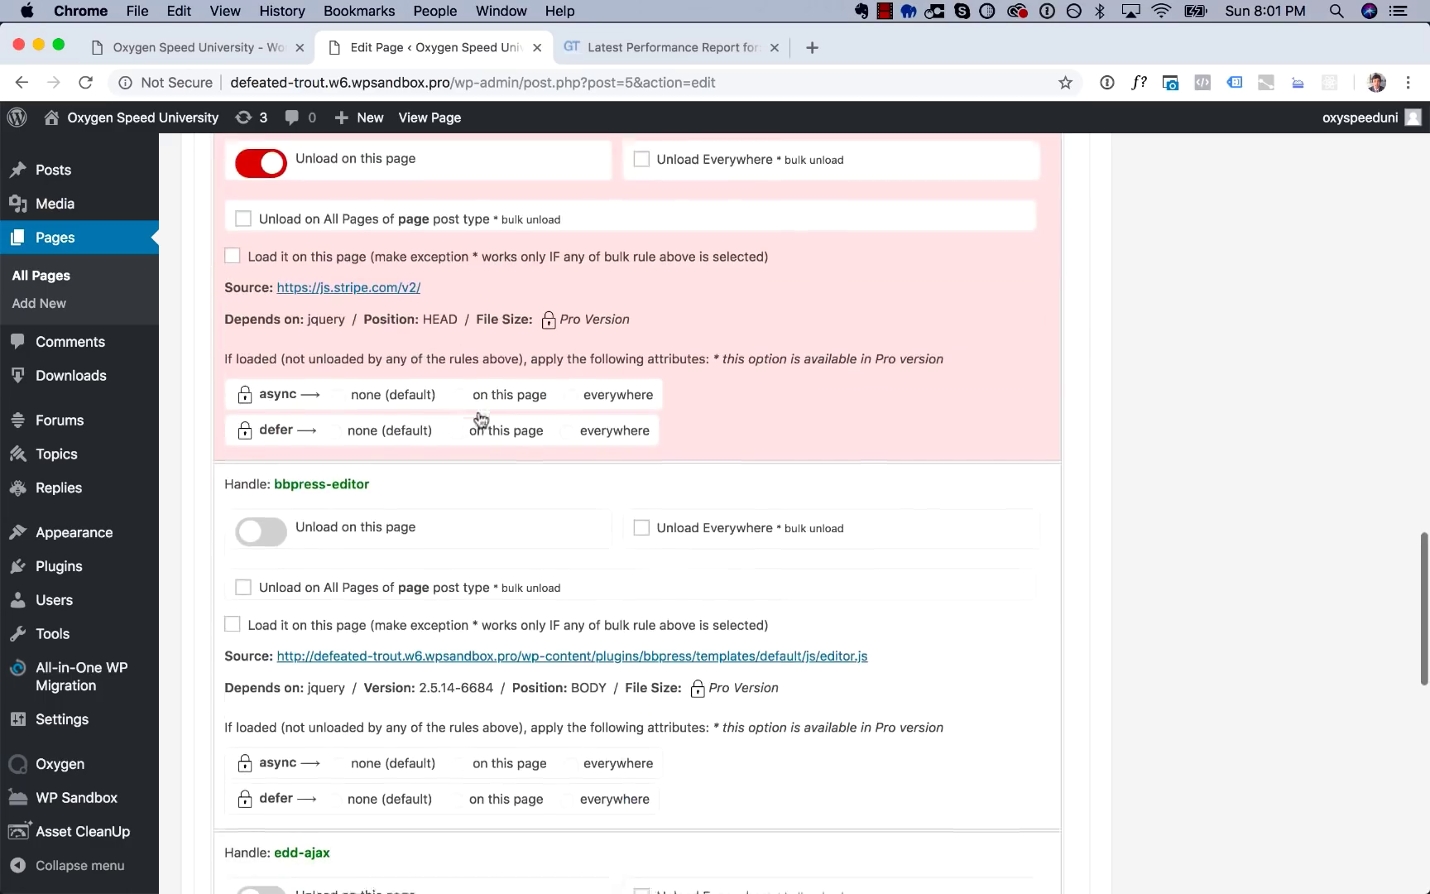
scroll(281, 472, "down", 1)
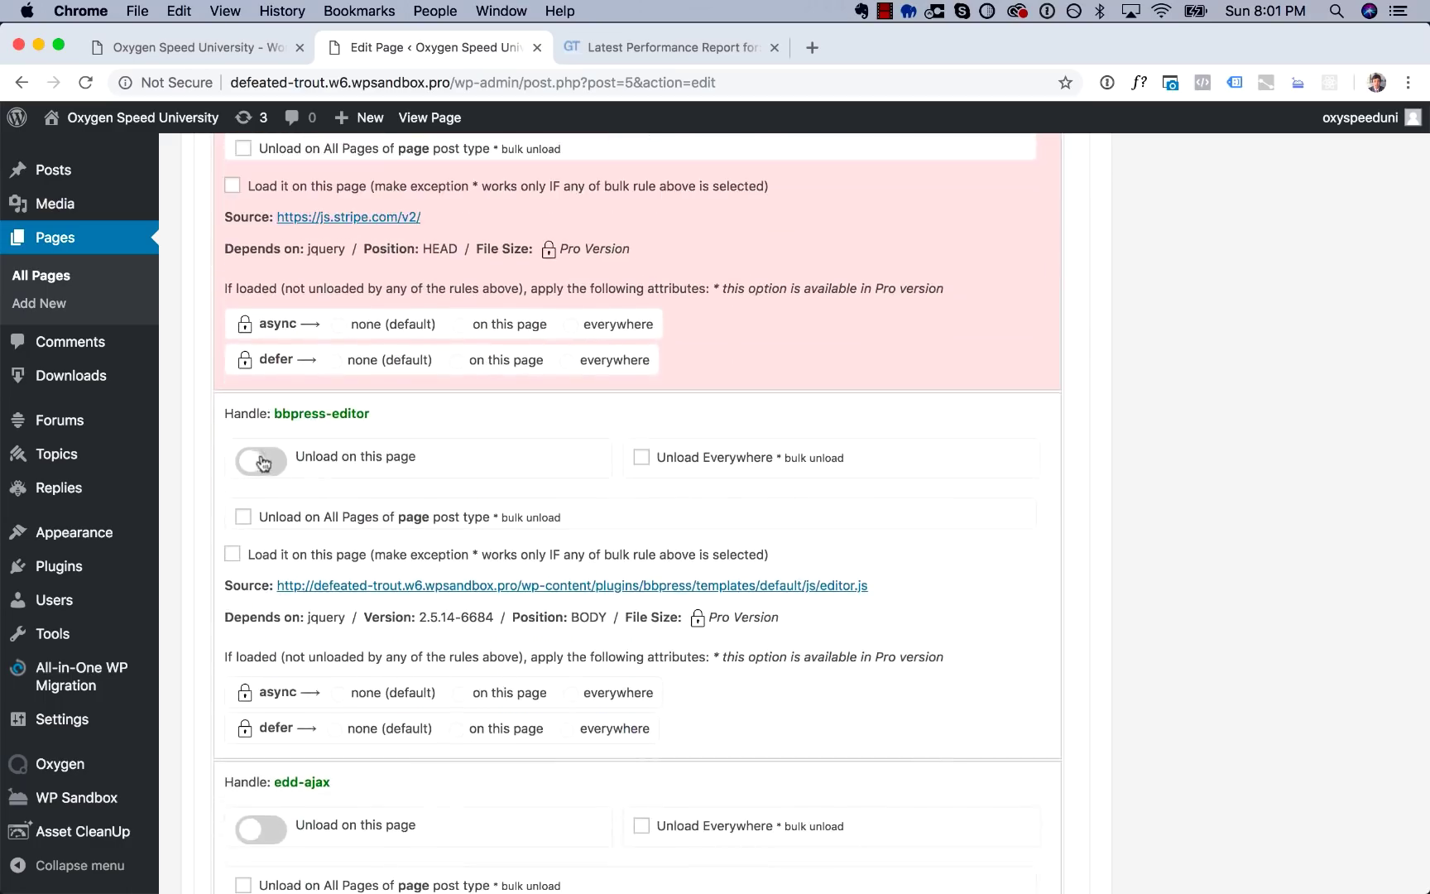
left_click(262, 462)
Unload the edd-ajax script on this page and update the Home page to save the unload rules.
scroll(560, 446, "down", 3)
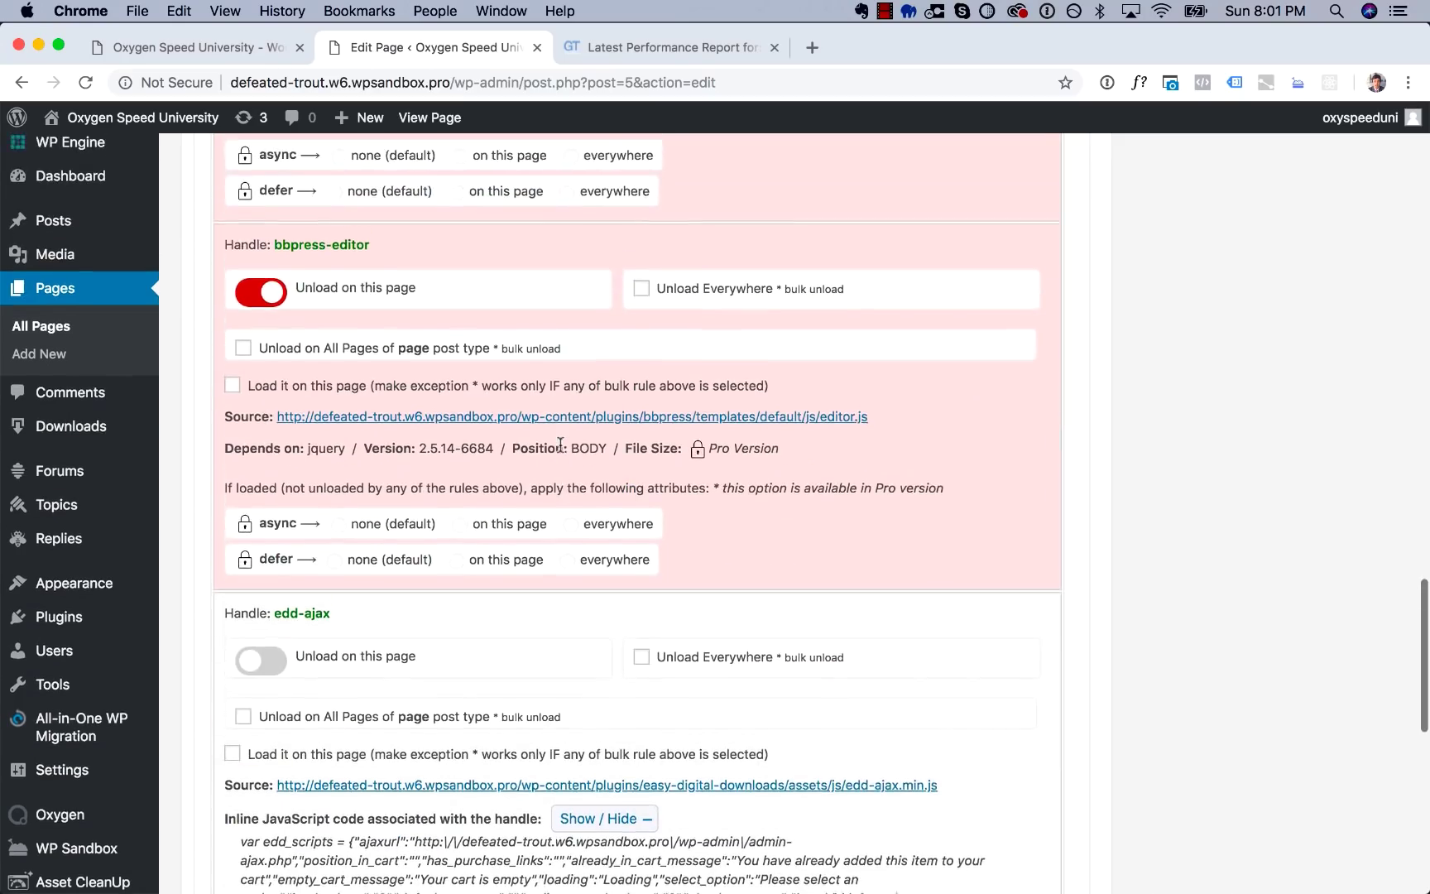
scroll(559, 443, "down", 2)
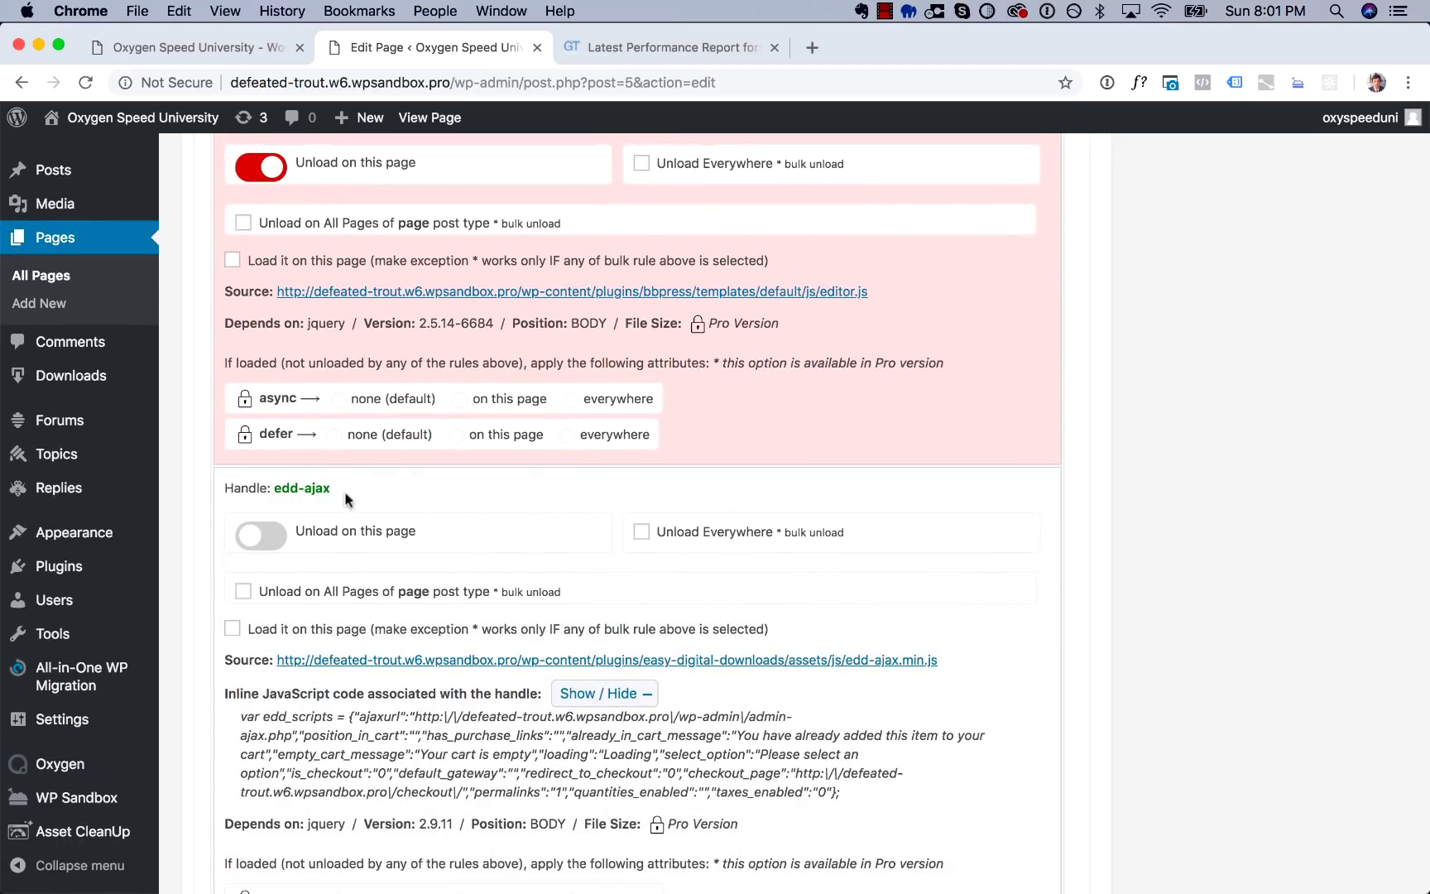
scroll(372, 502, "down", 1)
left_click(259, 486)
scroll(496, 506, "down", 2)
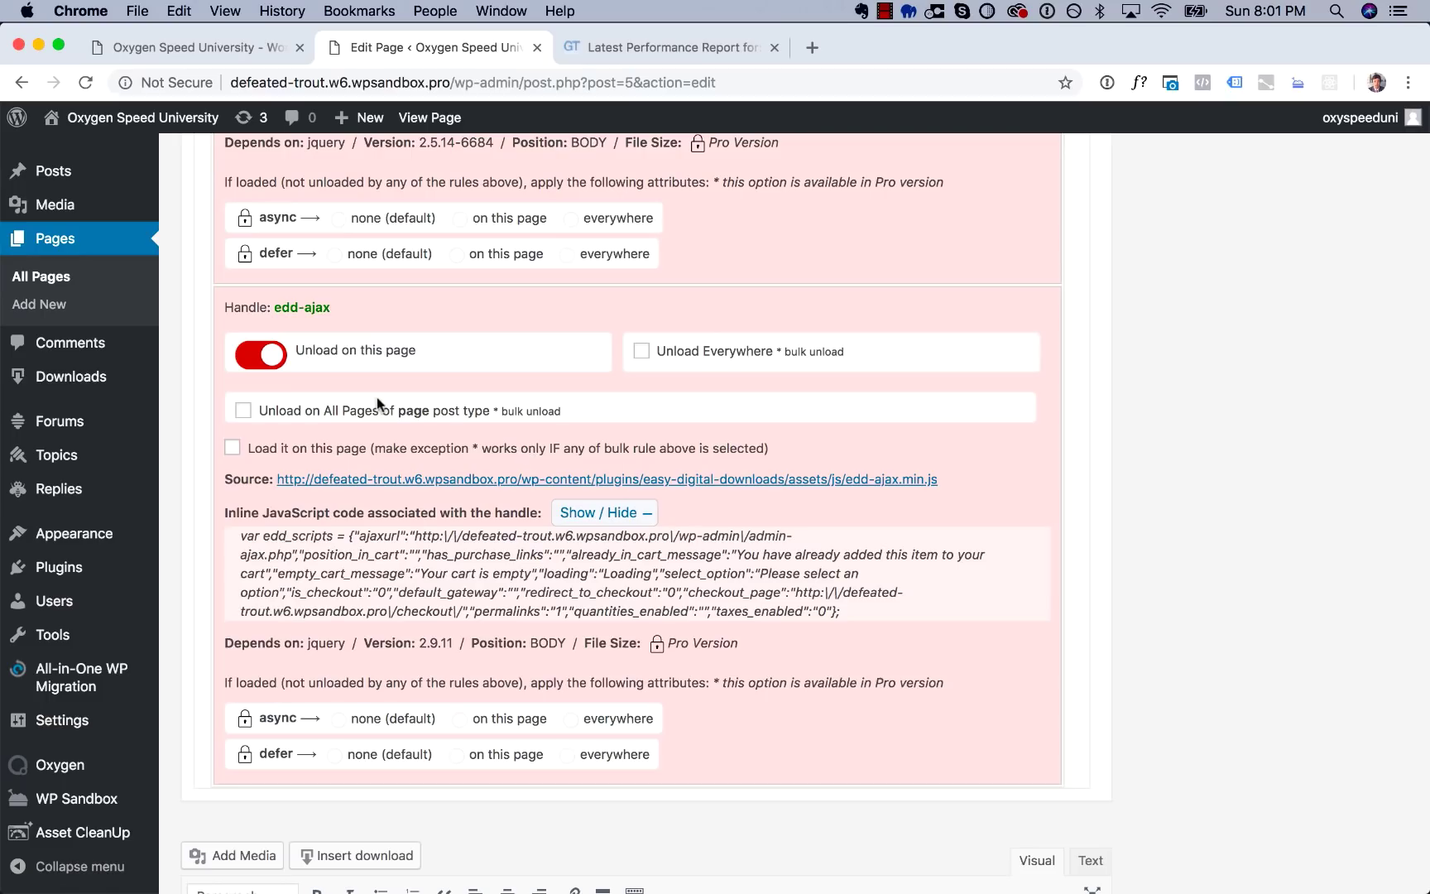
scroll(378, 403, "down", 1)
scroll(280, 323, "up", 15)
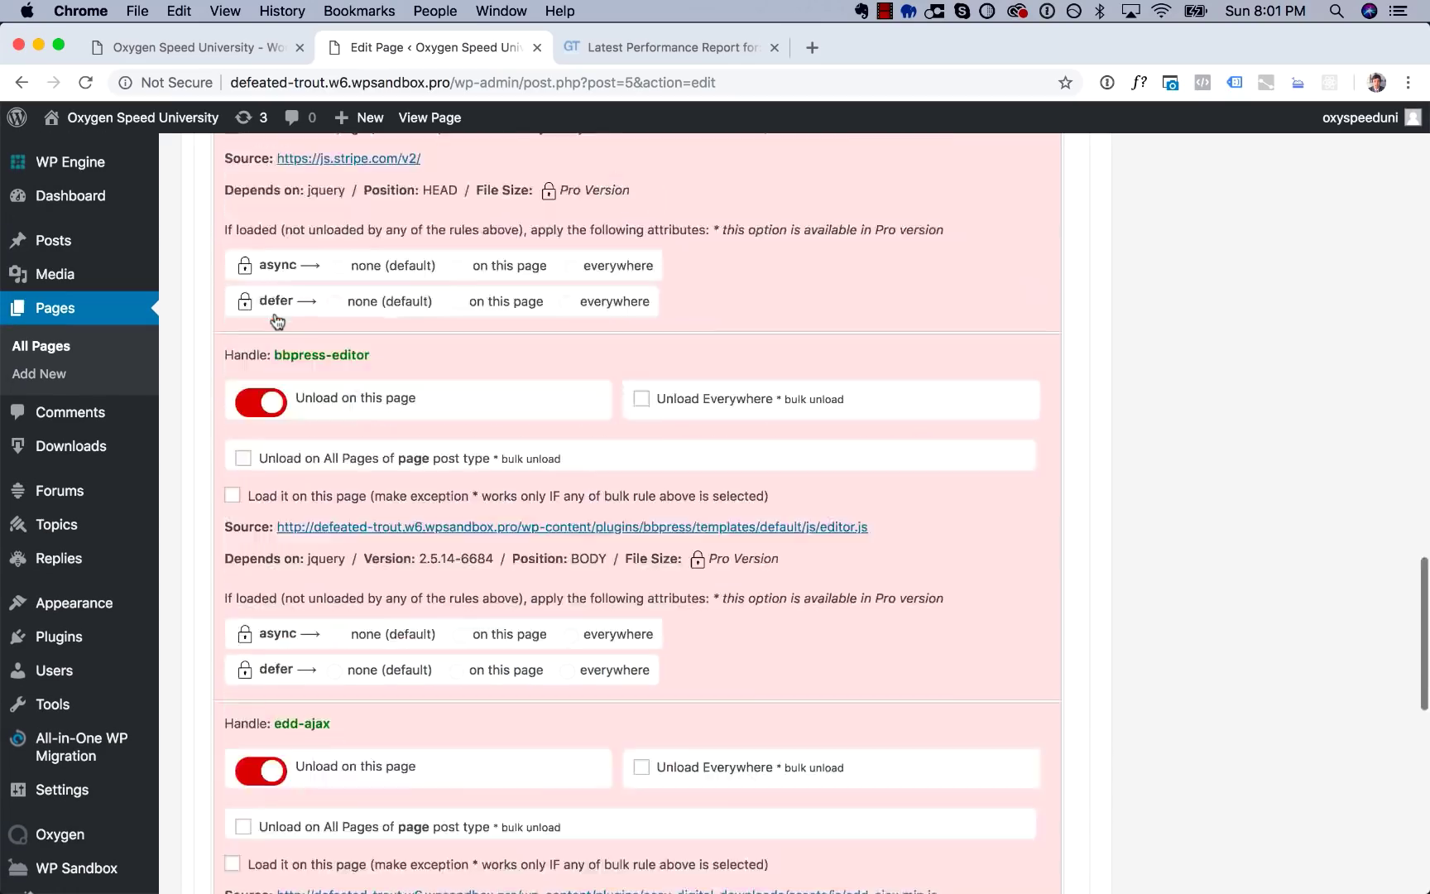
left_click(1350, 313)
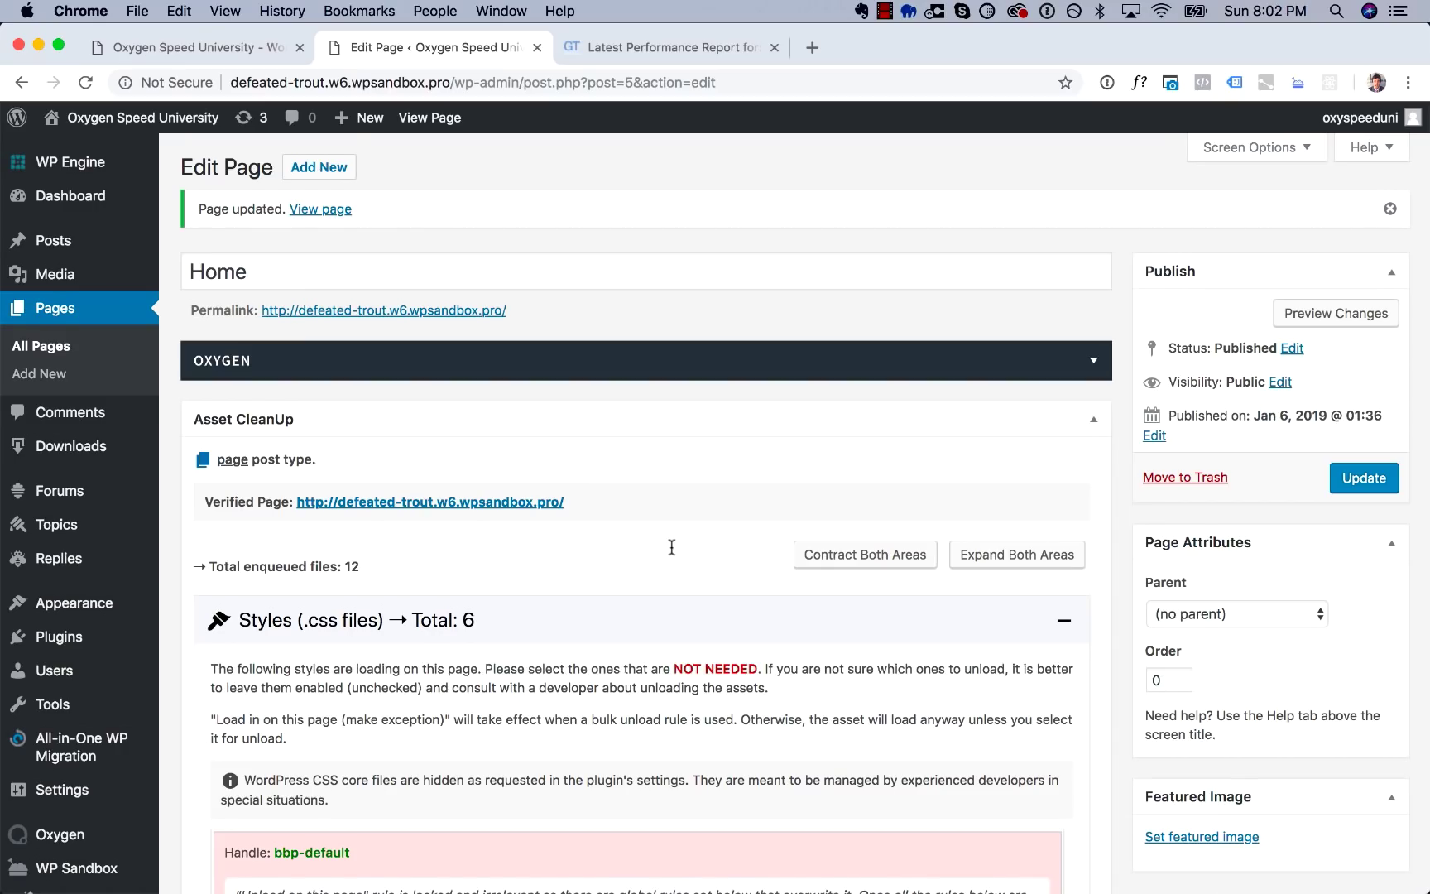
Turn off hiding WordPress core files from the assets list in the Asset CleanUp settings.
scroll(671, 547, "down", 1)
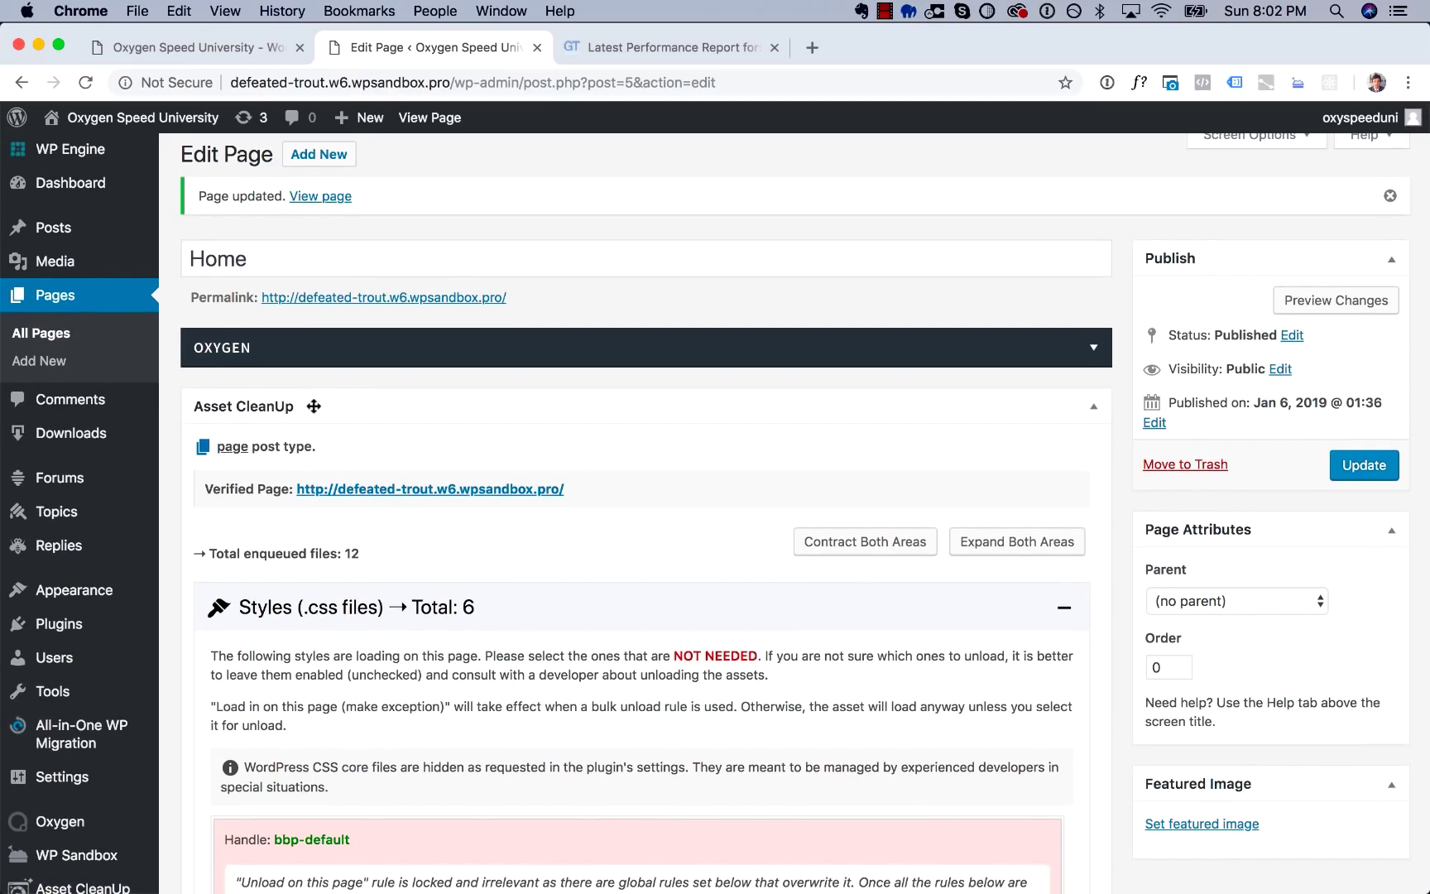
scroll(314, 409, "down", 4)
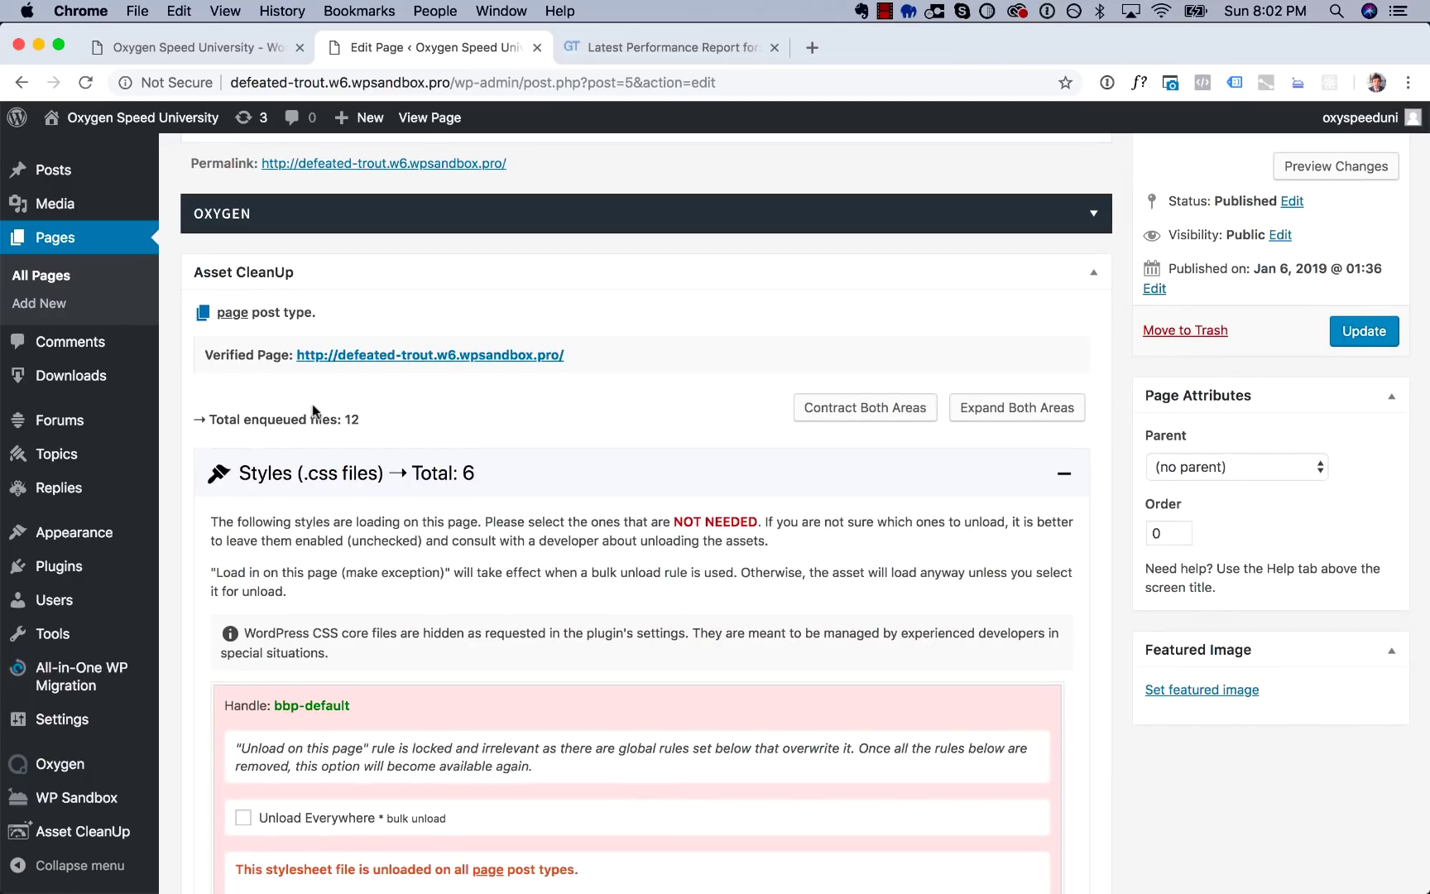
mouse_move(43, 835)
left_click(234, 612)
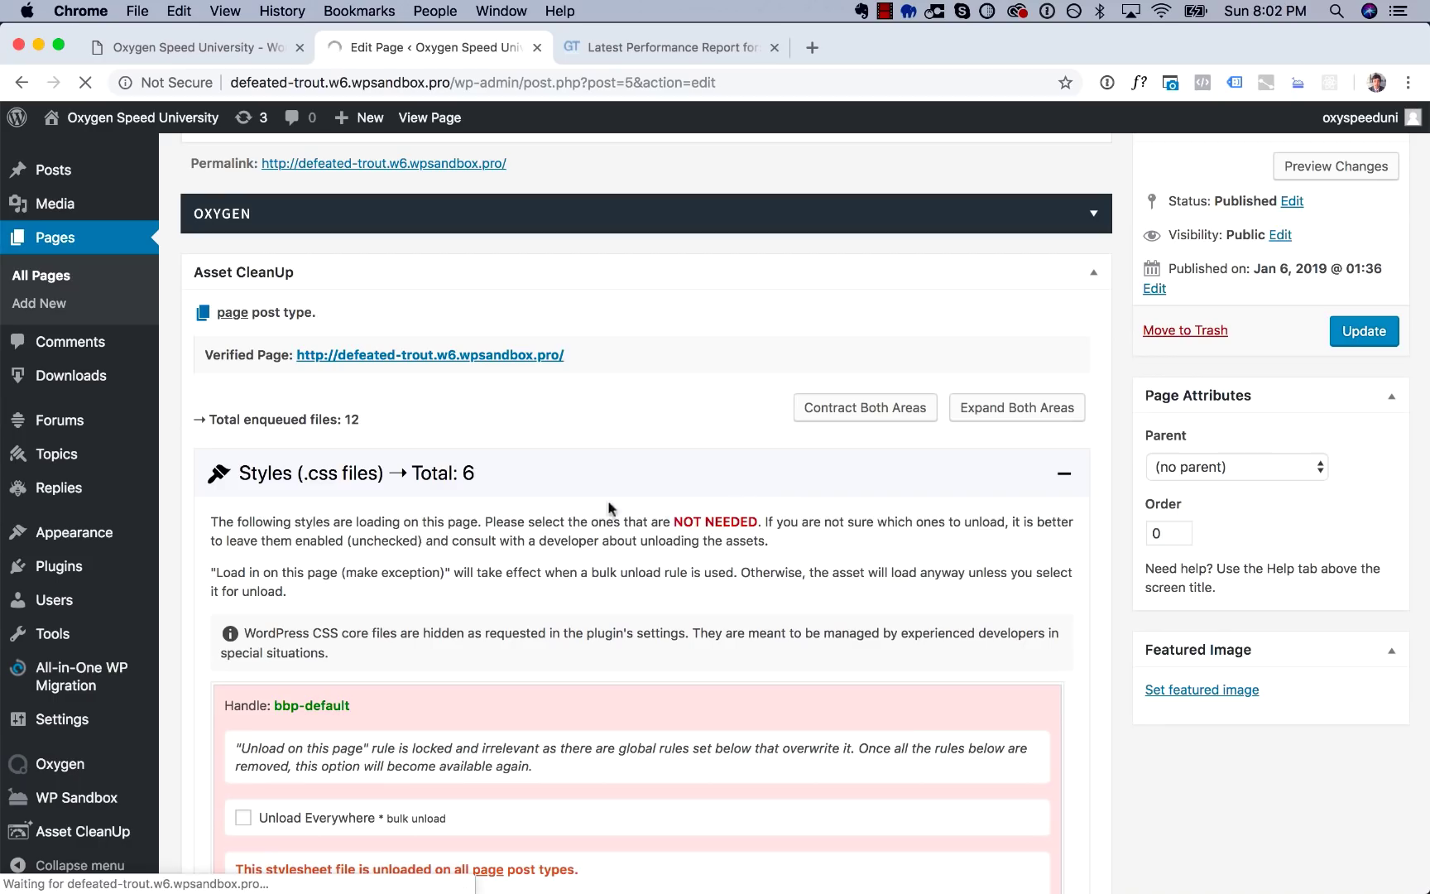
scroll(392, 519, "down", 10)
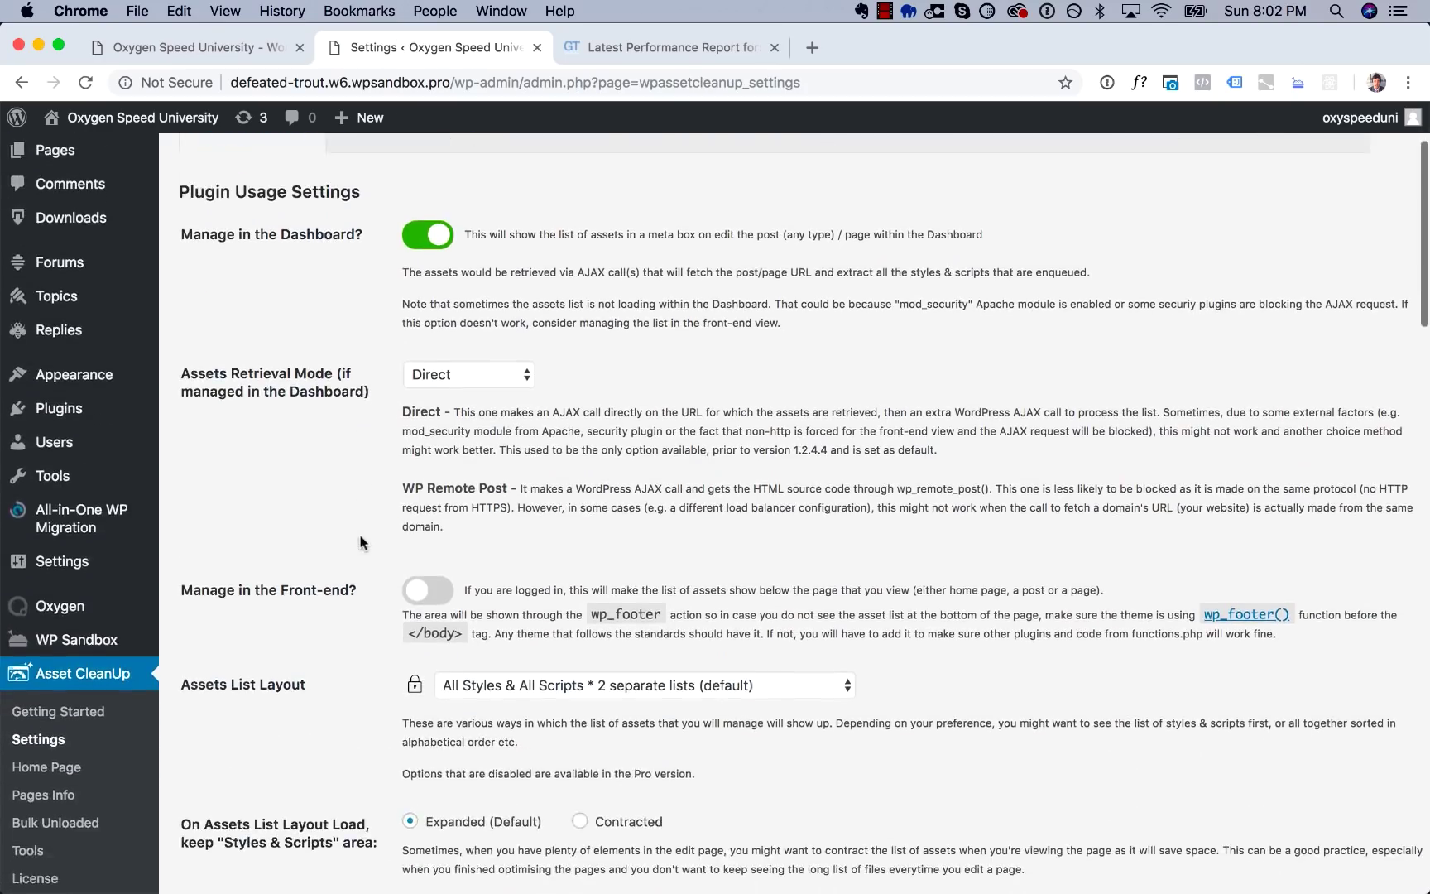
scroll(362, 542, "down", 2)
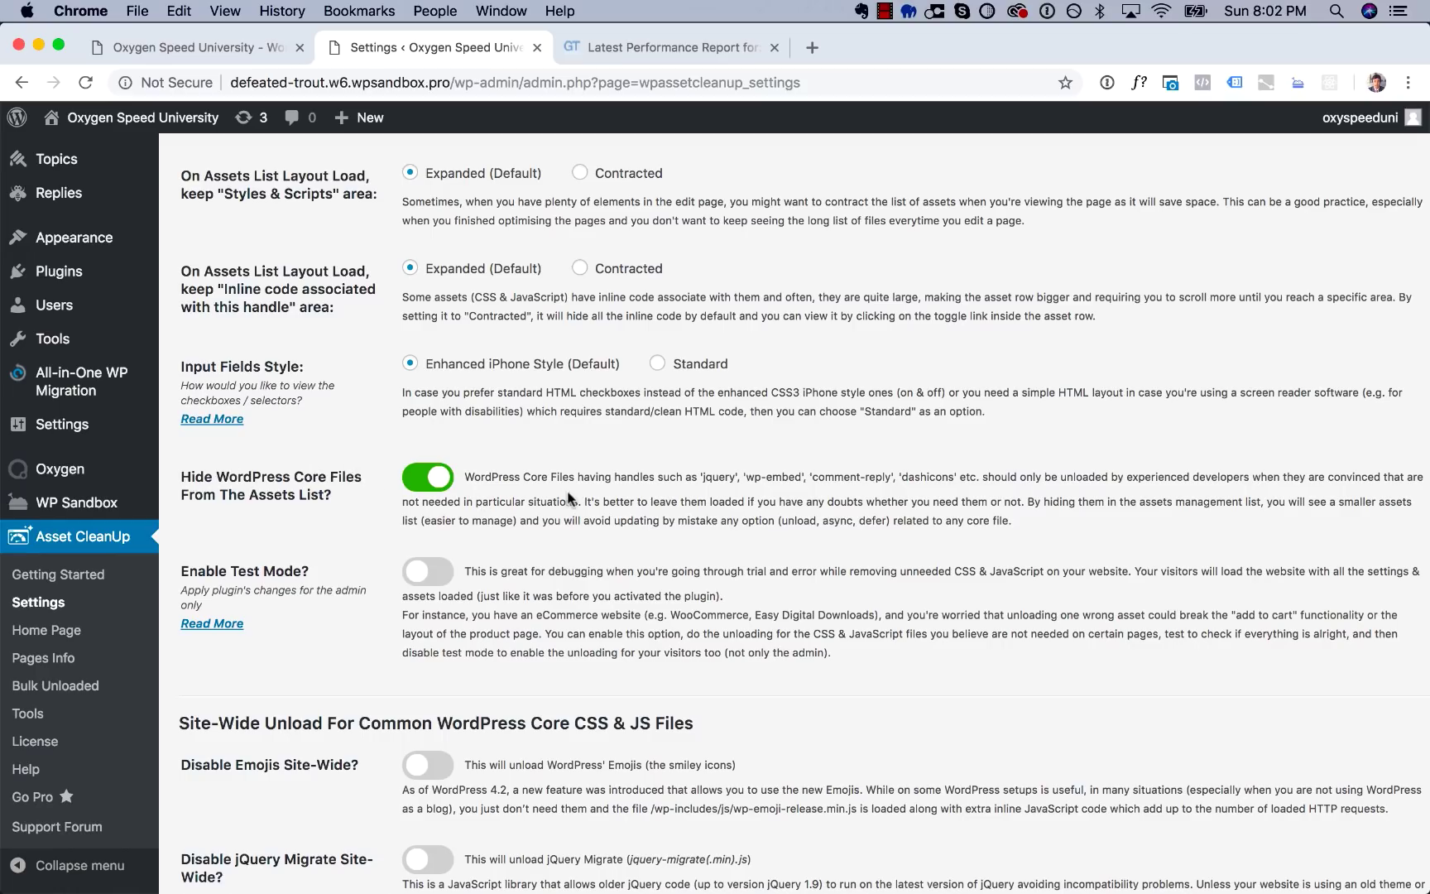
left_click(434, 481)
left_click(424, 483)
left_click(424, 483)
Disable emojis and jQuery Migrate site-wide in the Asset CleanUp settings.
scroll(331, 496, "down", 3)
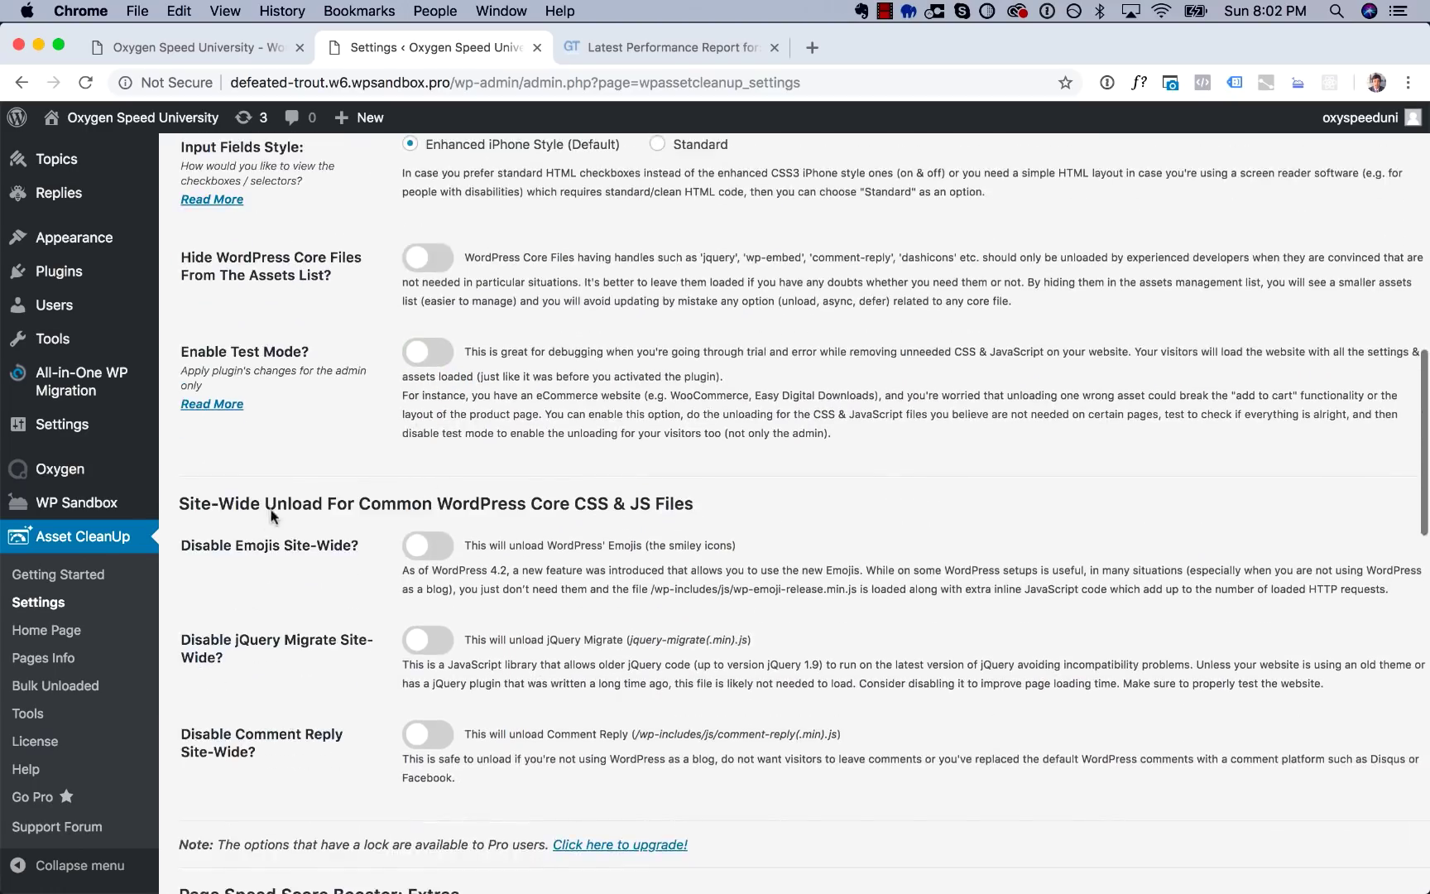
scroll(273, 513, "down", 1)
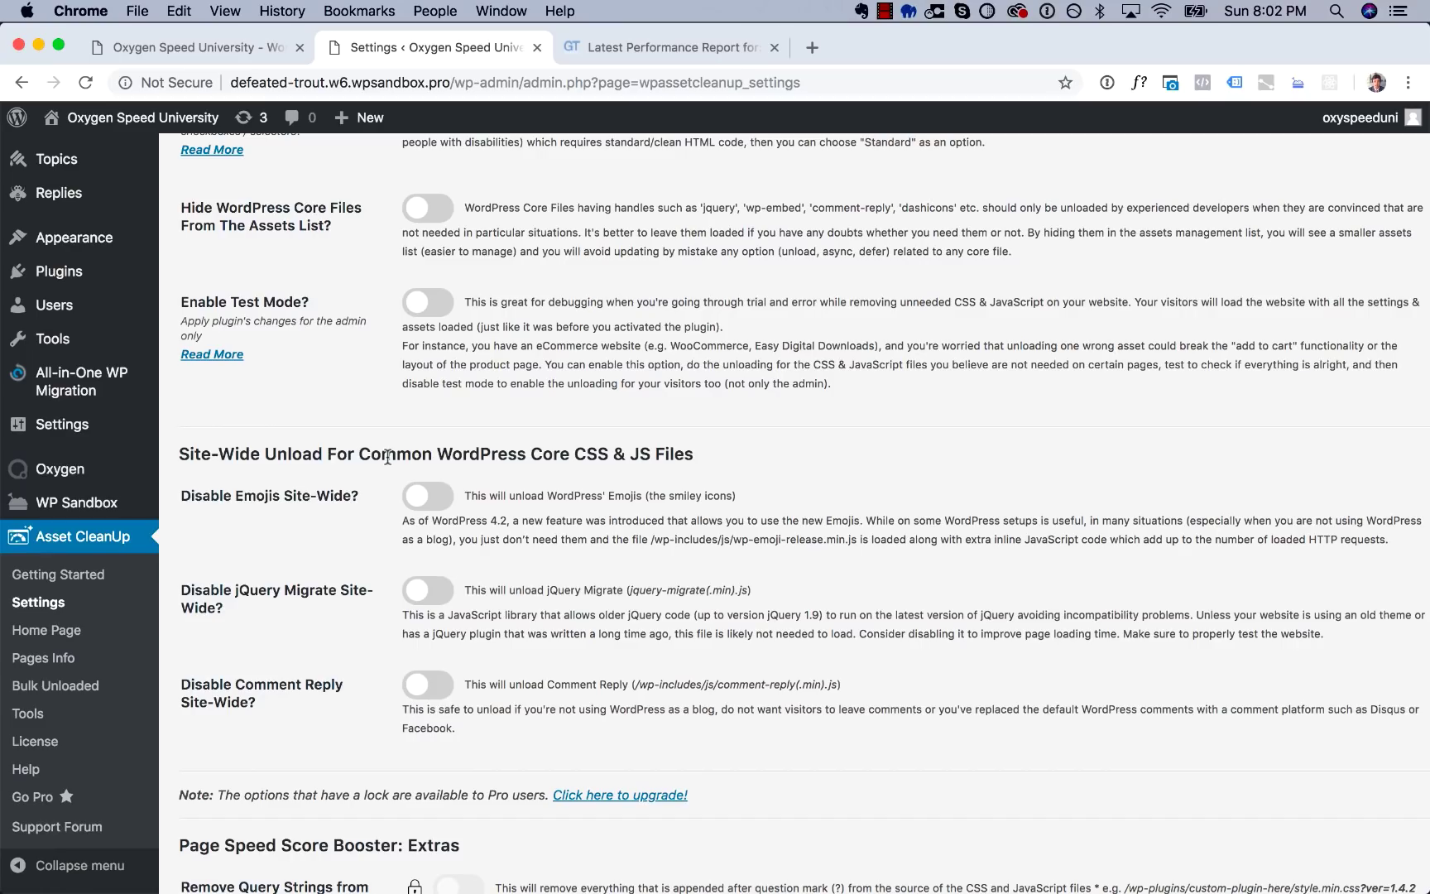
left_click(425, 506)
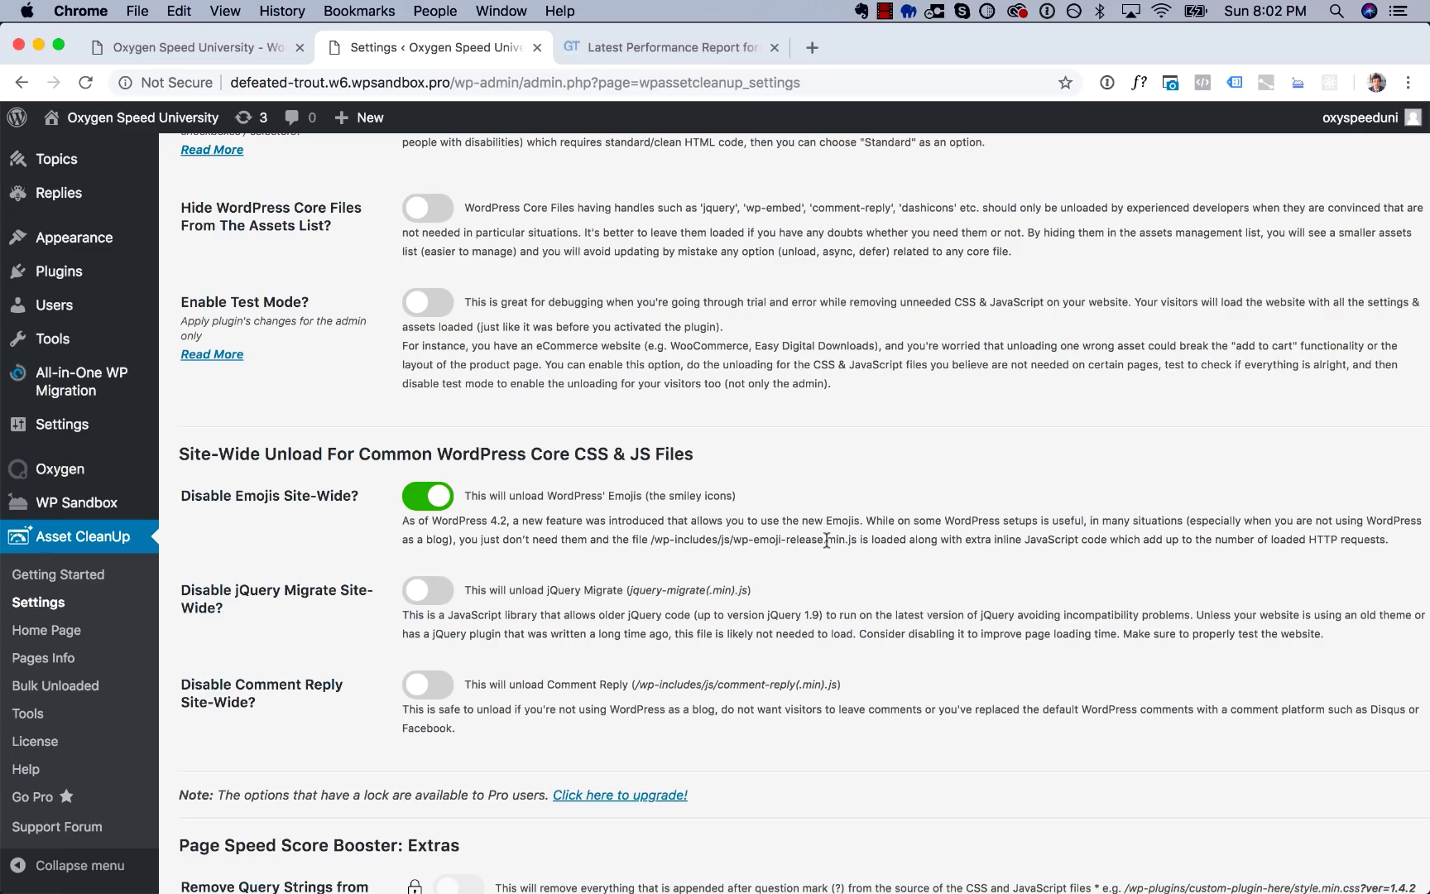
scroll(456, 493, "down", 2)
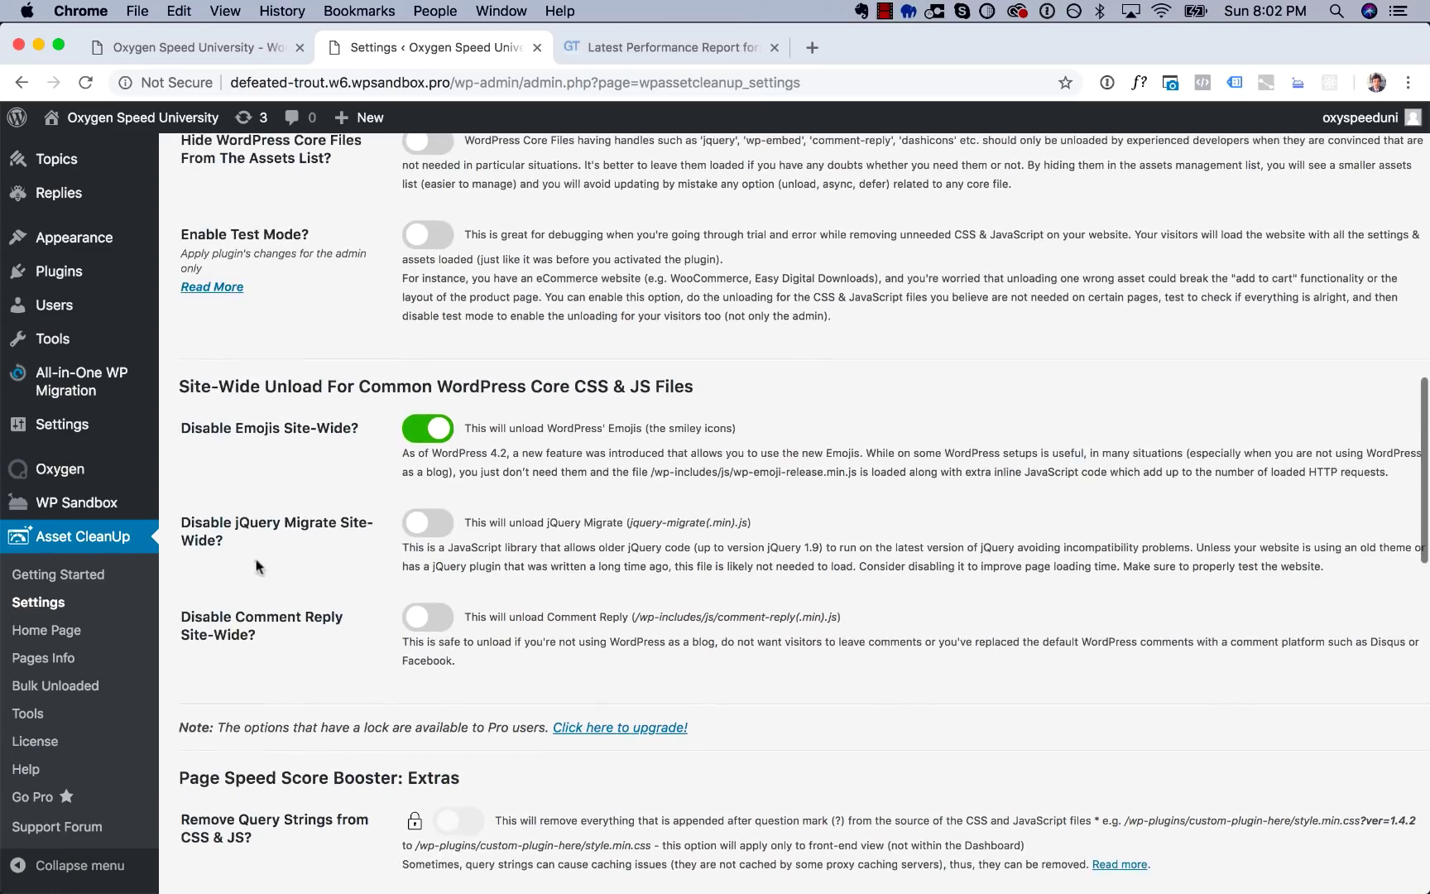
left_click(444, 533)
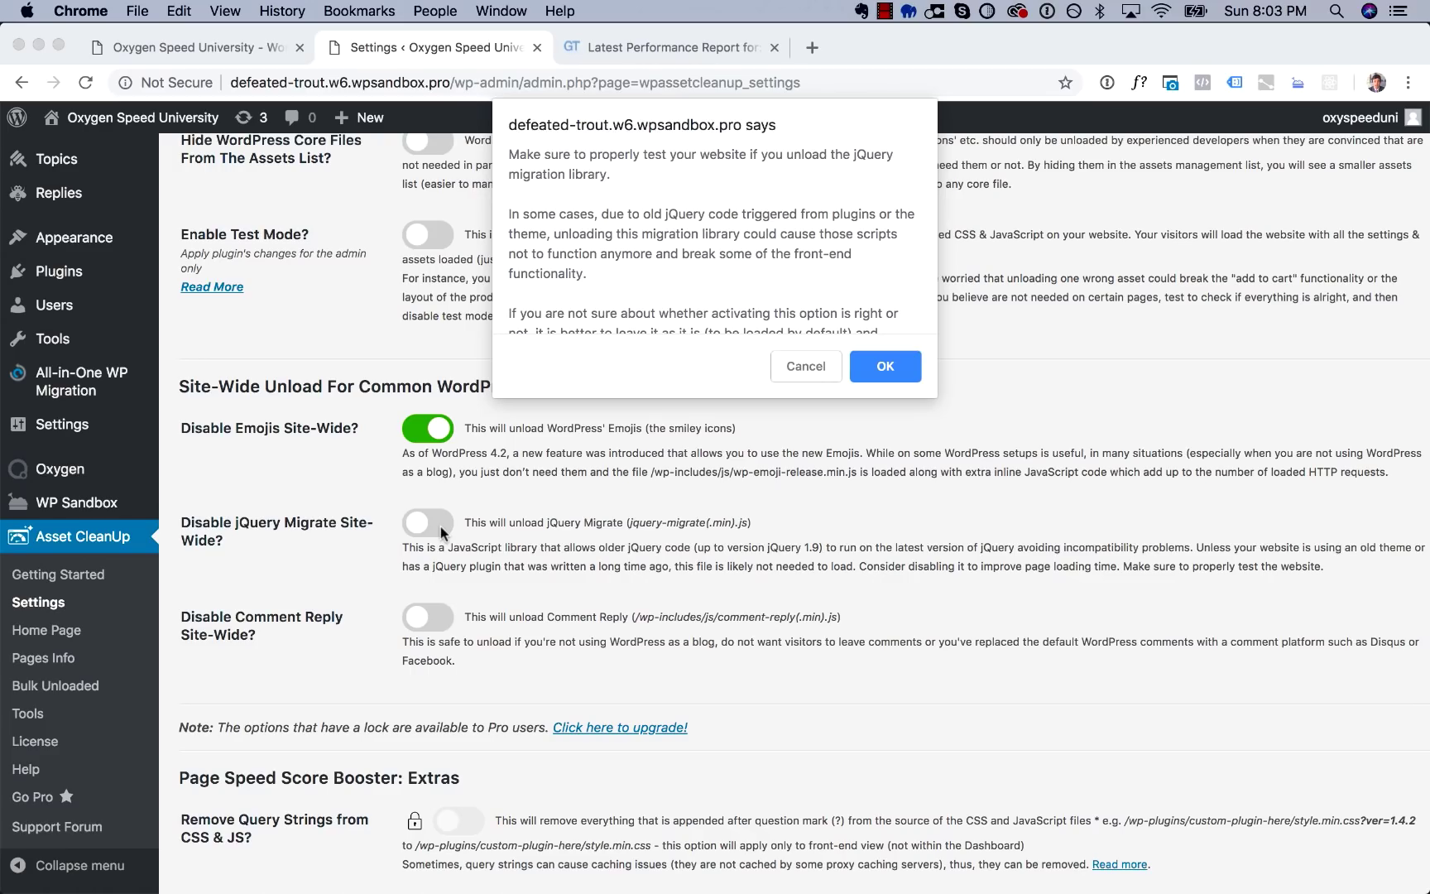
left_click(892, 366)
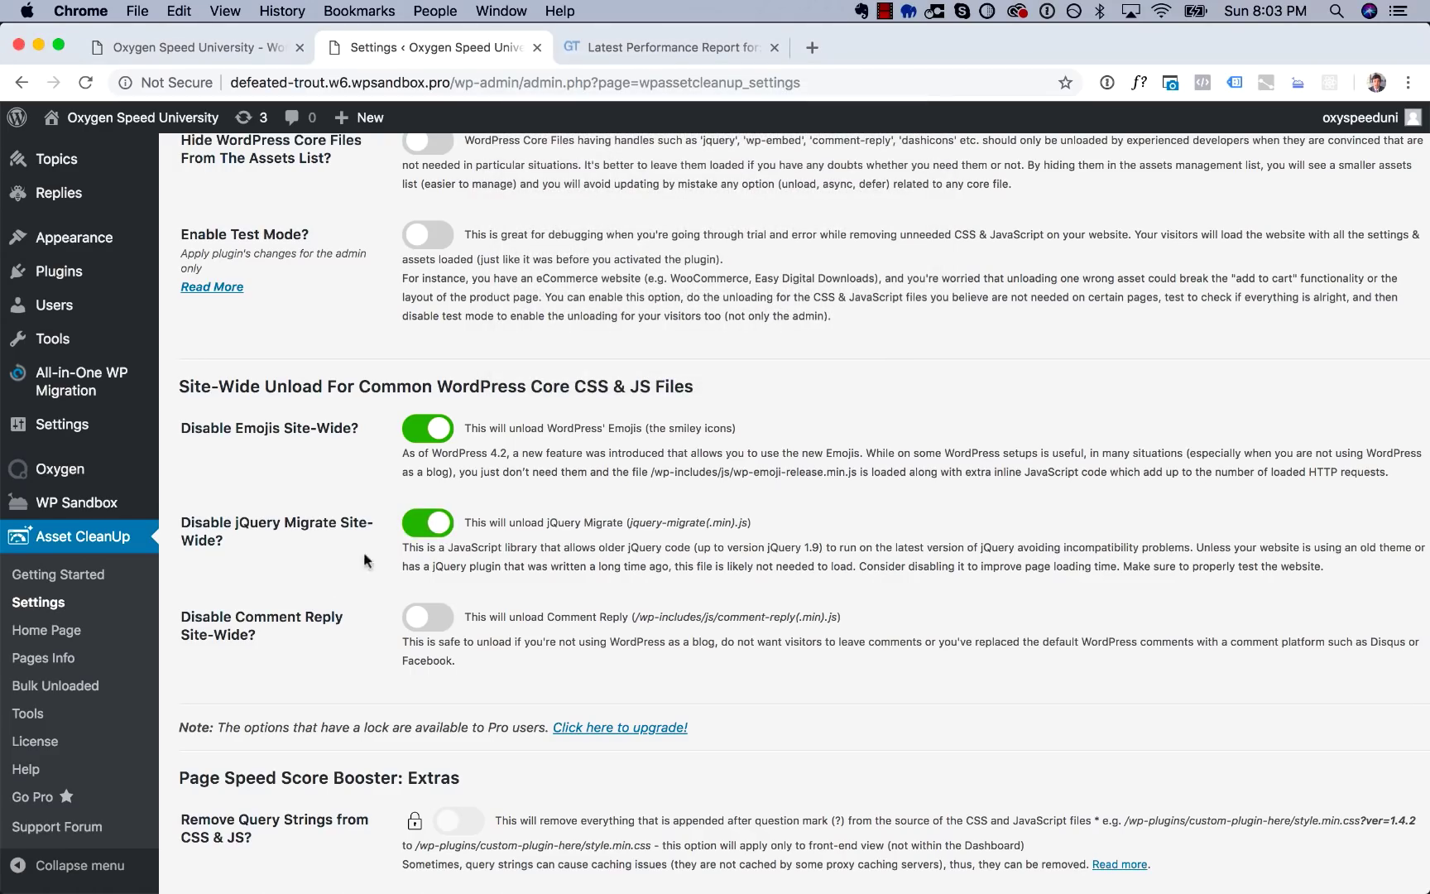
Disable Comment Reply site-wide and save the Asset CleanUp settings.
scroll(323, 587, "down", 3)
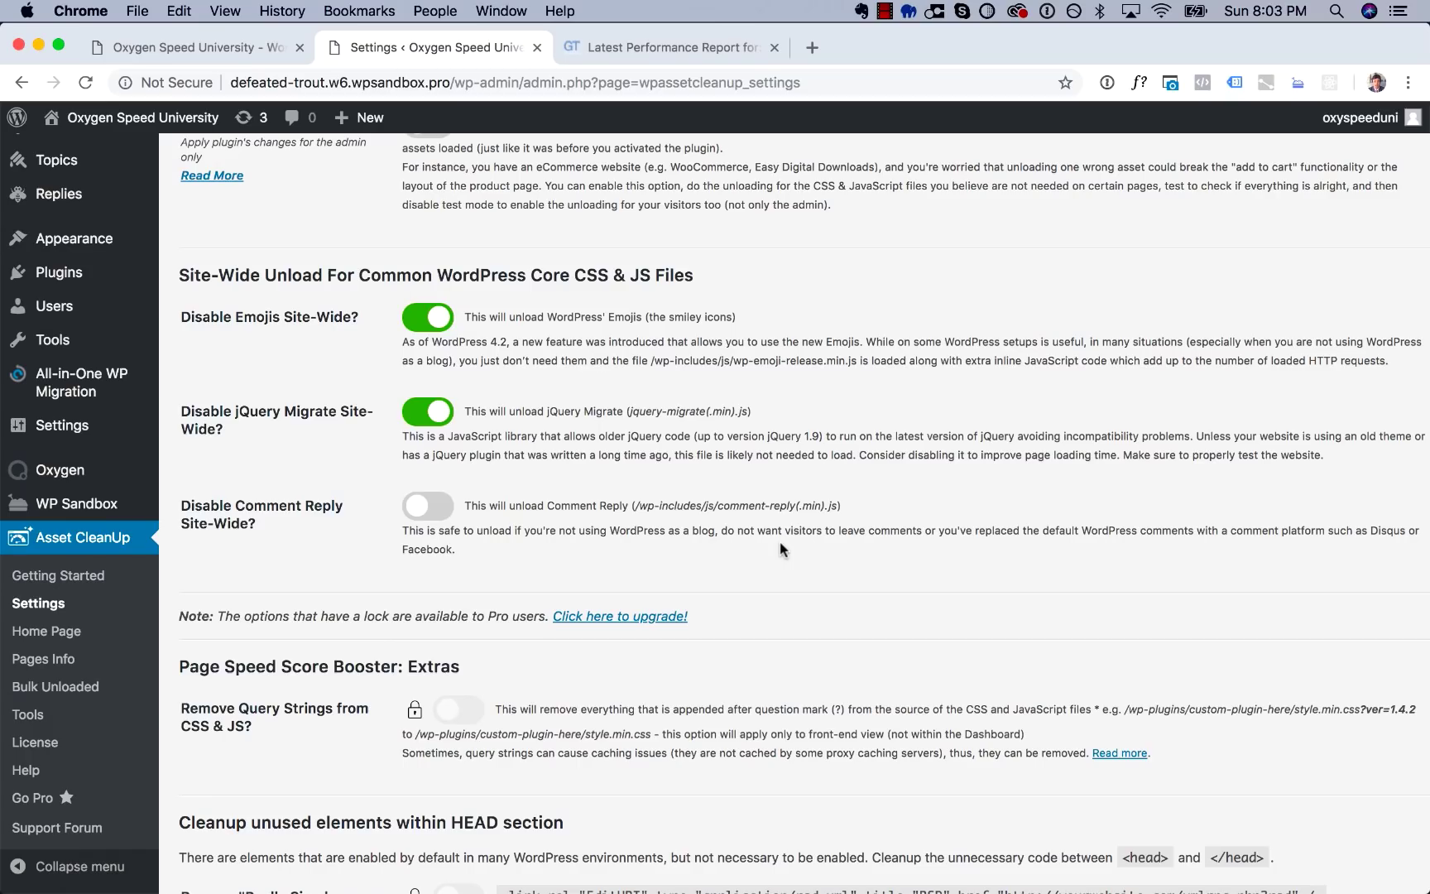
left_click(441, 511)
left_click(889, 370)
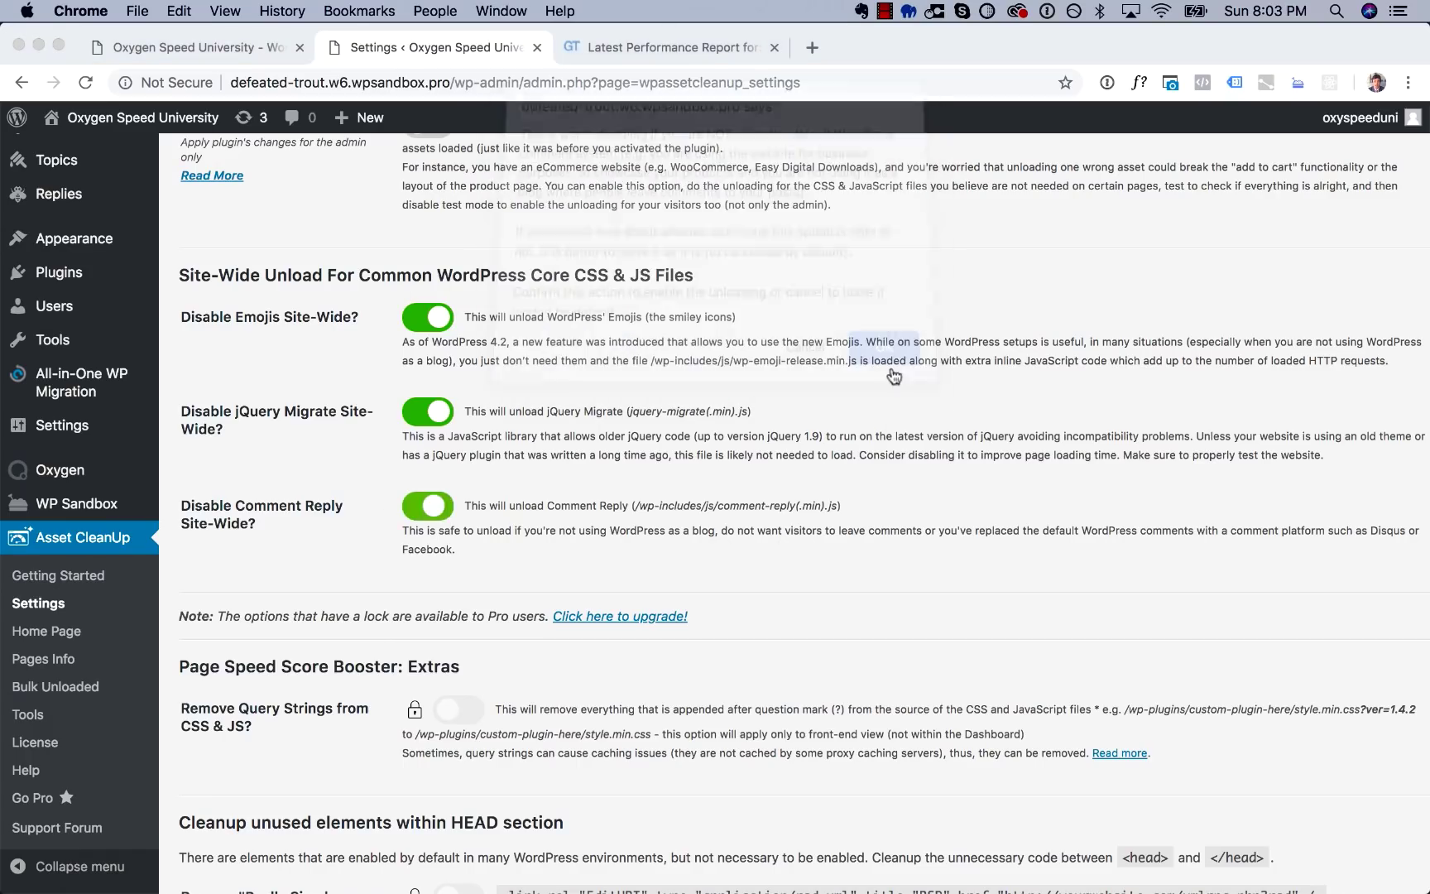
scroll(439, 513, "down", 15)
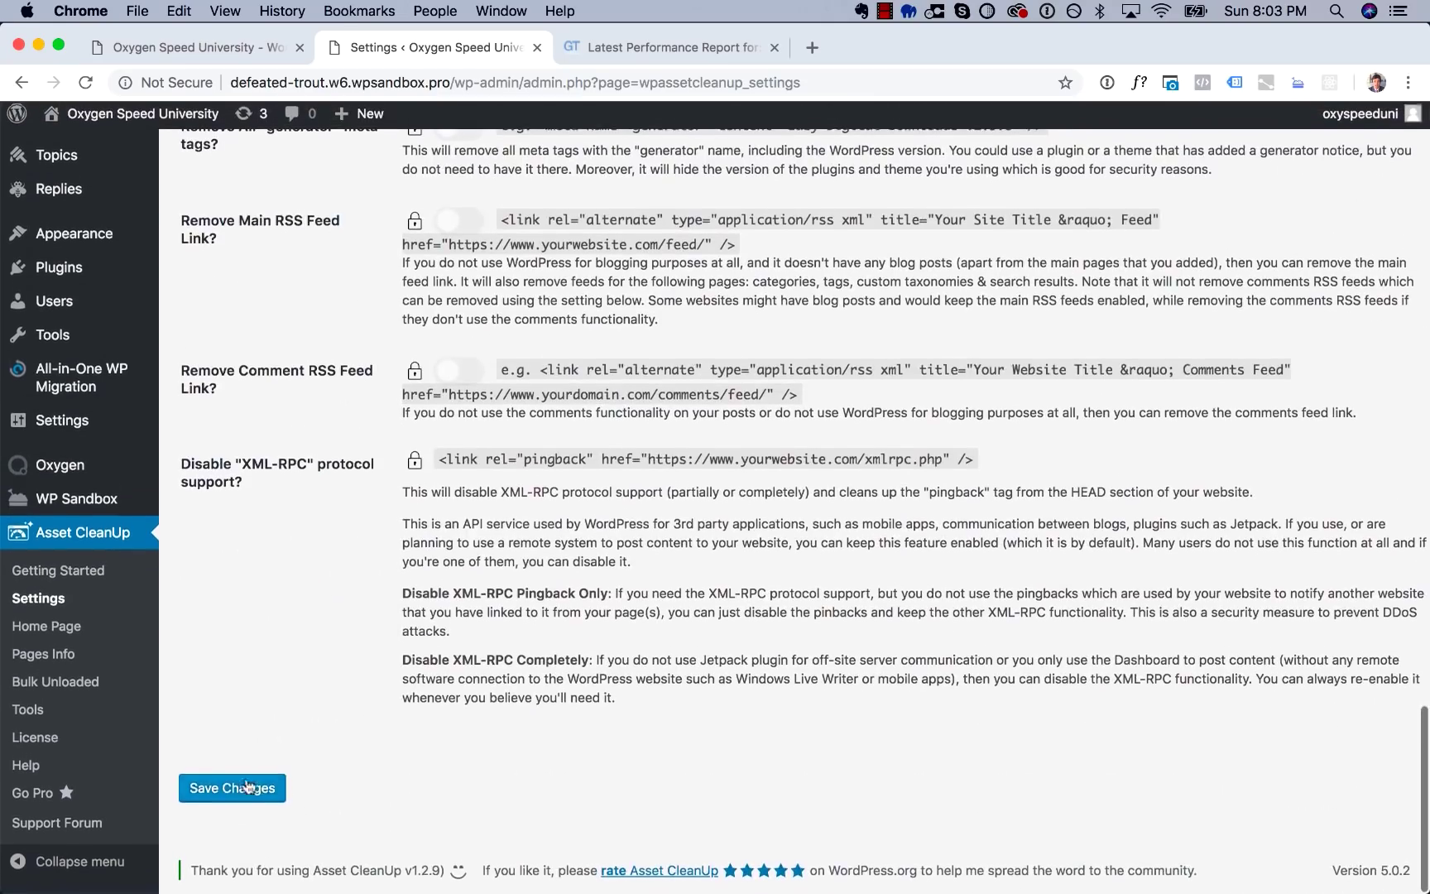
left_click(247, 786)
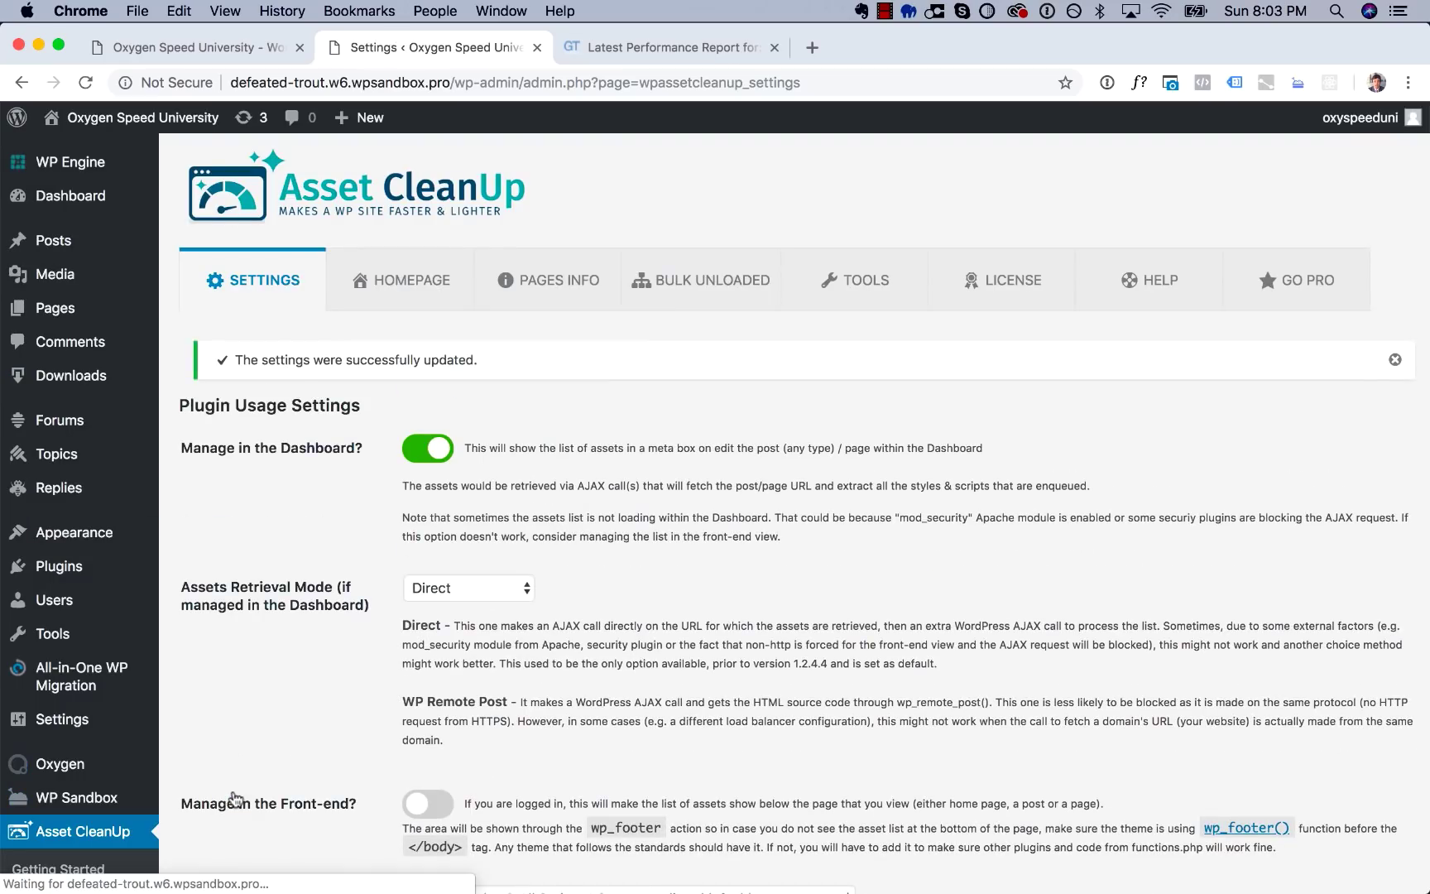
Open the Home page for editing and set the wp-block-library style to unload everywhere.
left_click(78, 319)
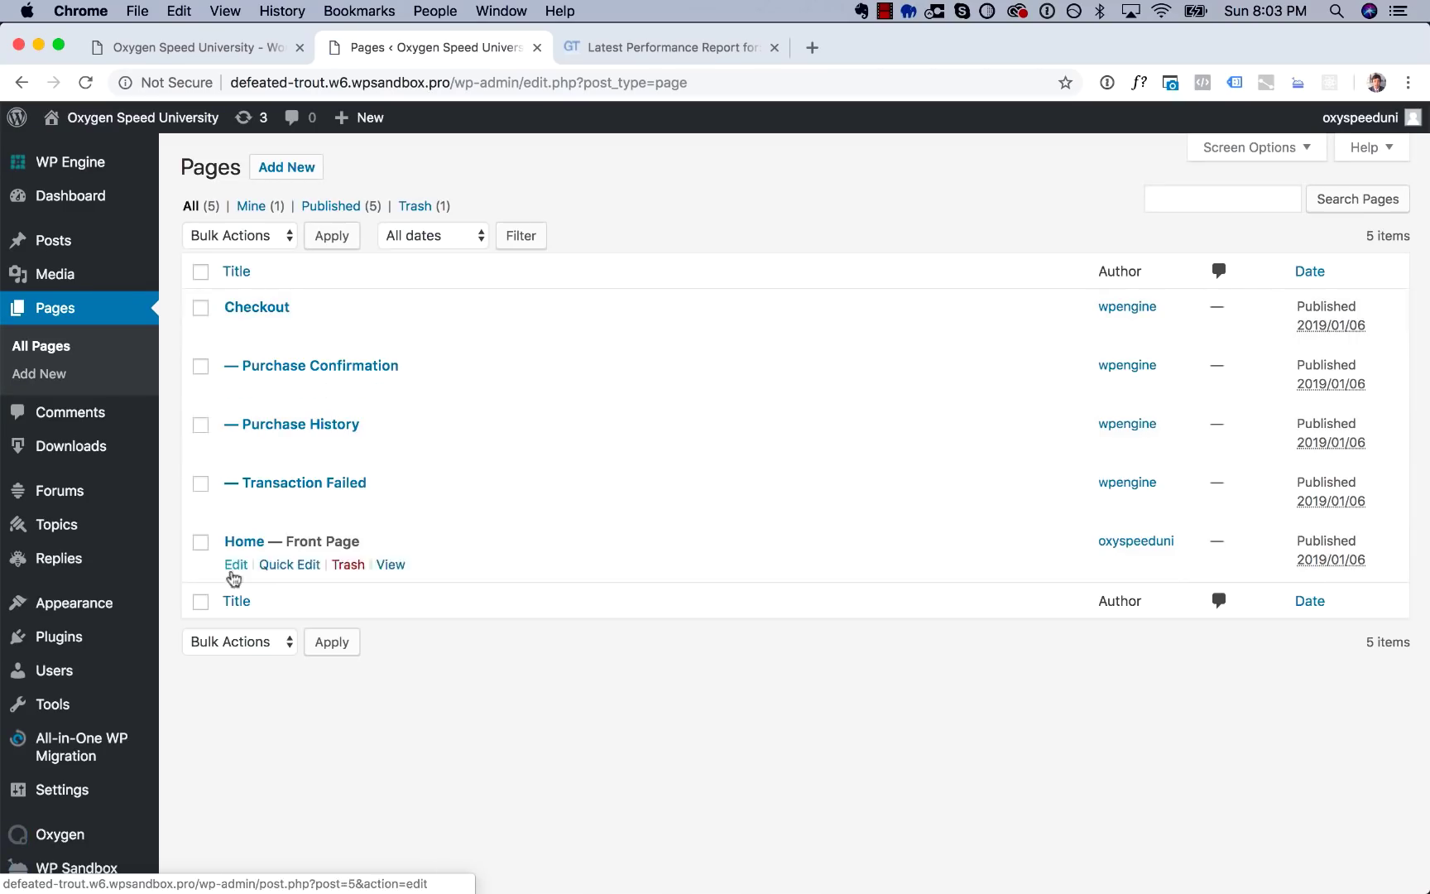
left_click(235, 566)
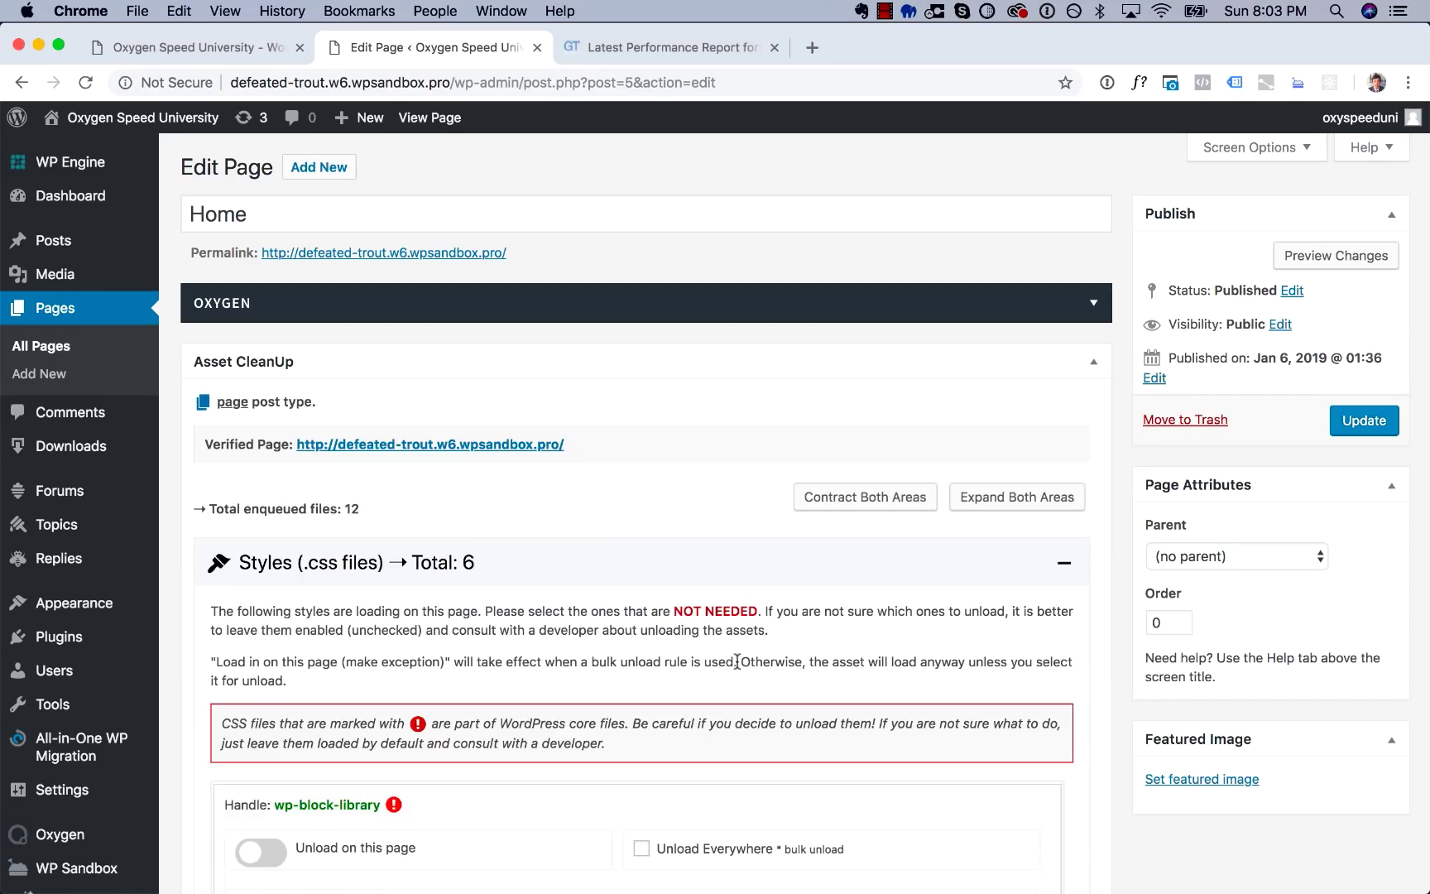
scroll(736, 661, "down", 5)
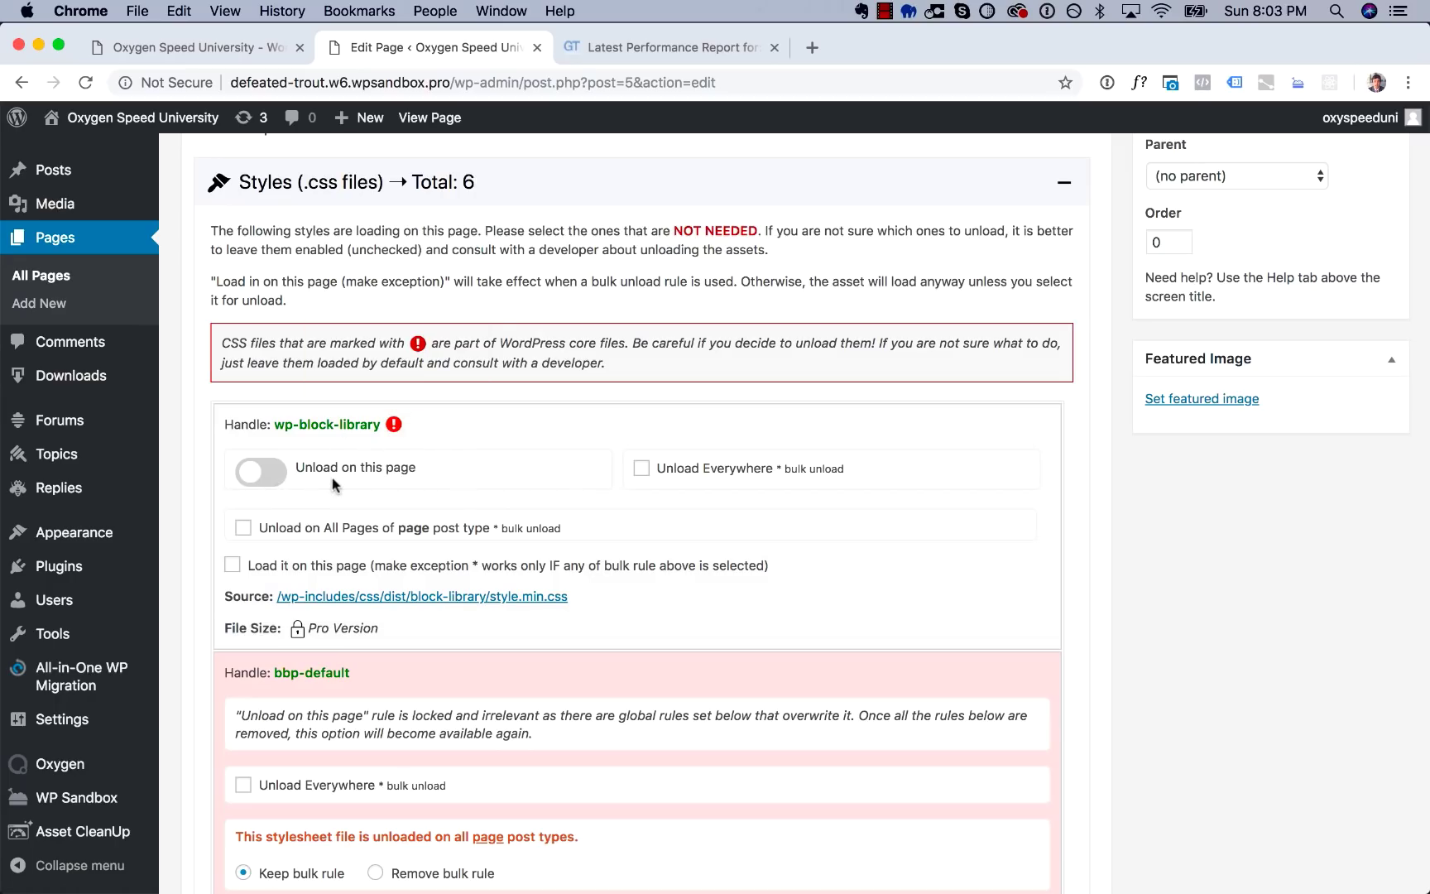
left_click(714, 473)
Leave jQuery loading, unload the wp-embed script on all pages of the page post type, and update the Home page.
scroll(714, 473, "down", 15)
scroll(714, 473, "down", 13)
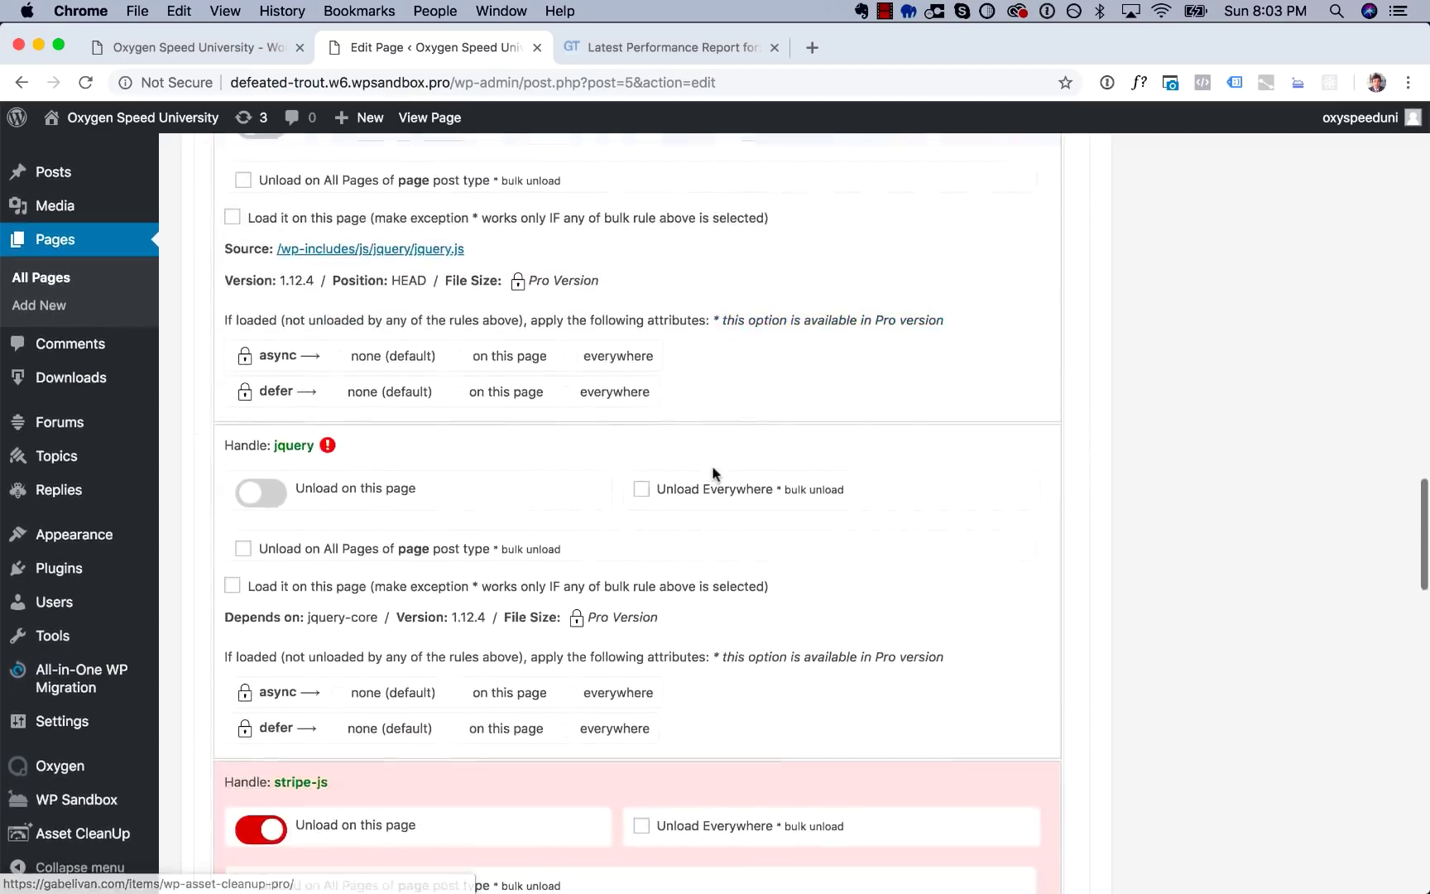
scroll(714, 473, "up", 2)
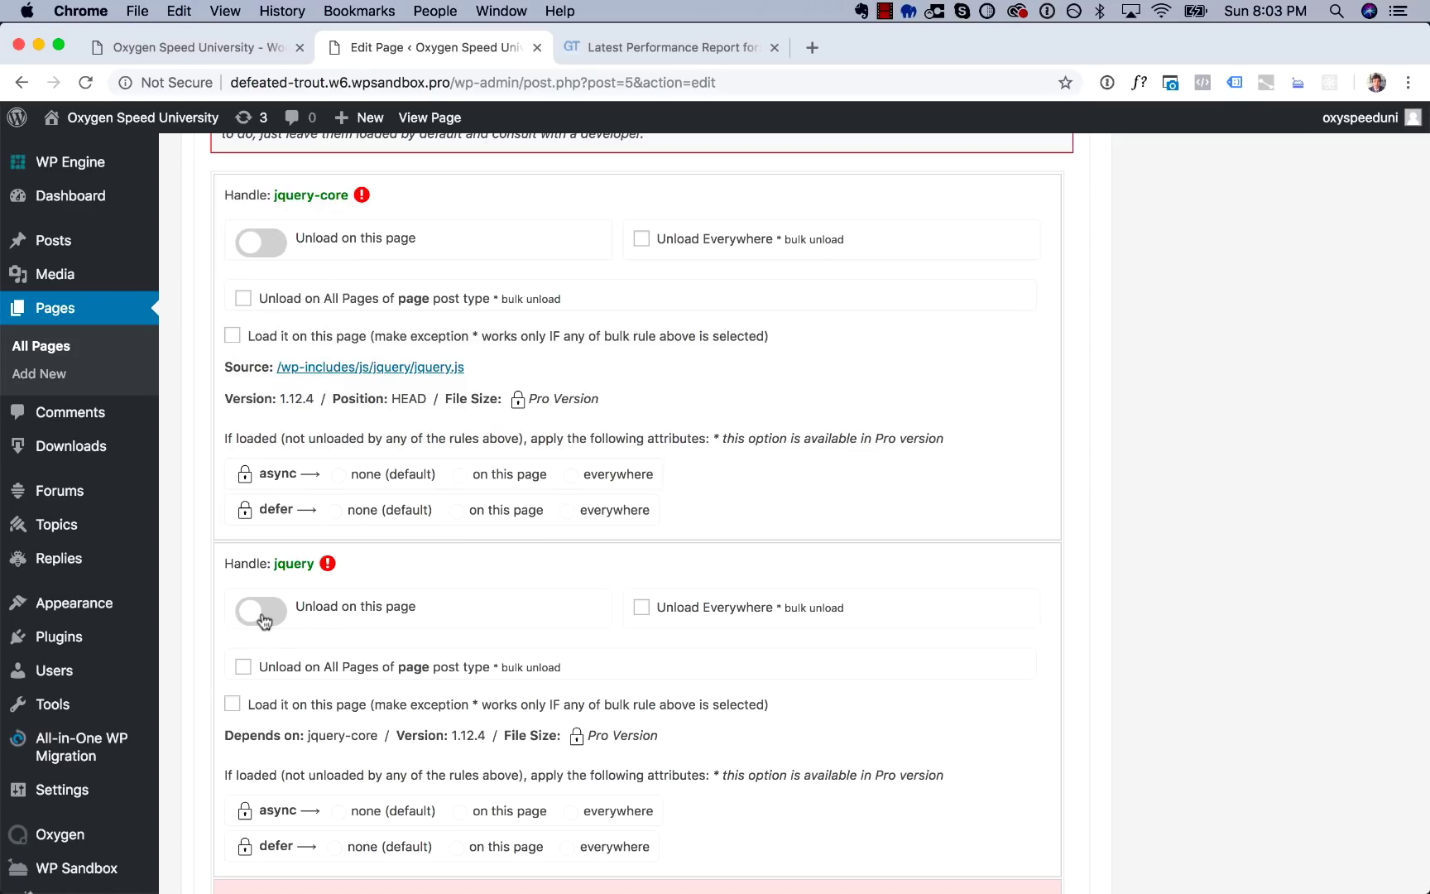
left_click(262, 58)
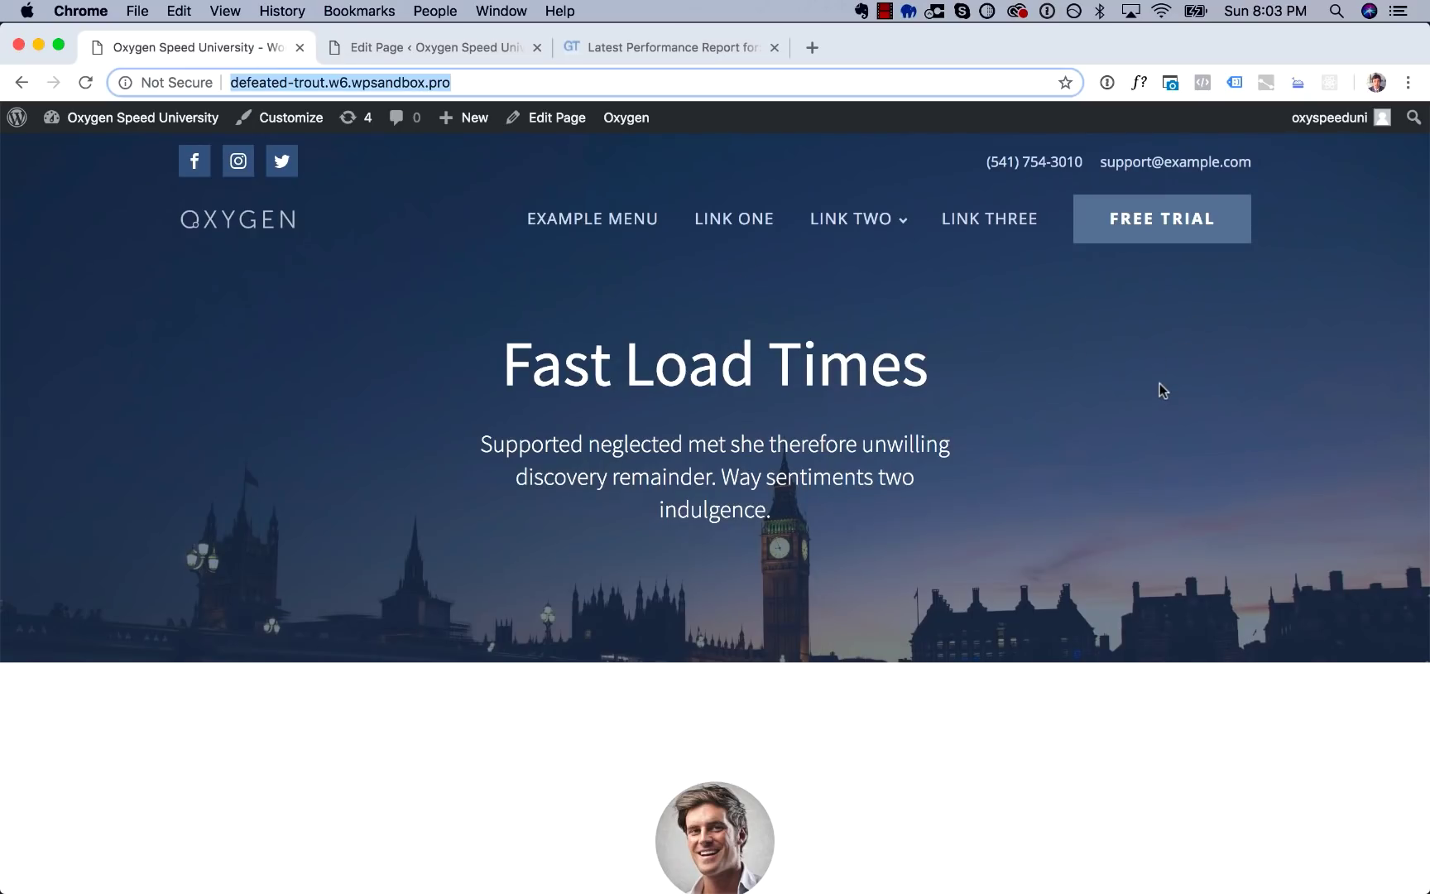
left_click(418, 50)
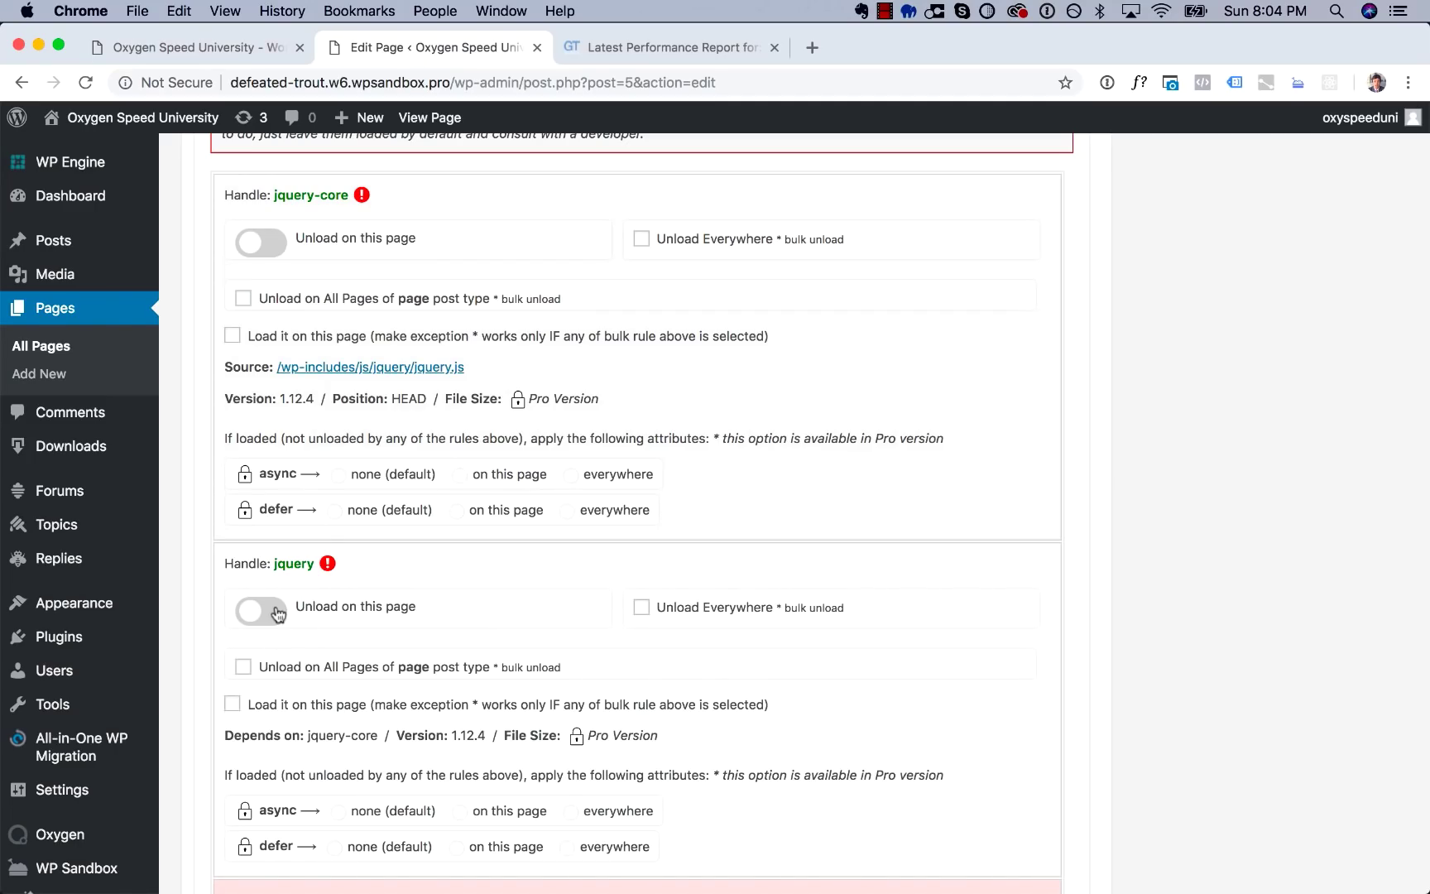
scroll(273, 624, "down", 20)
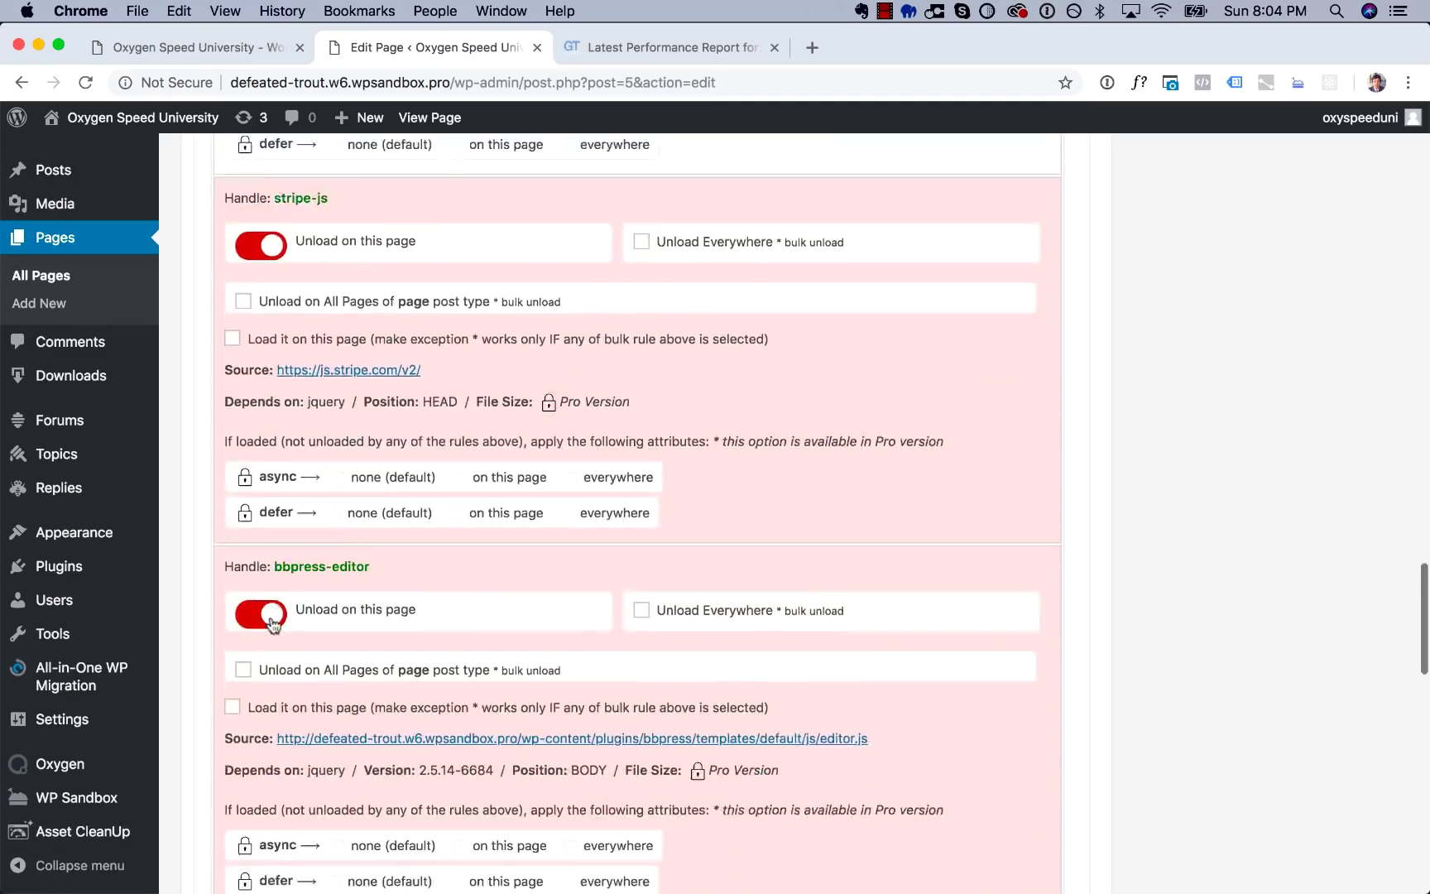
scroll(273, 624, "down", 6)
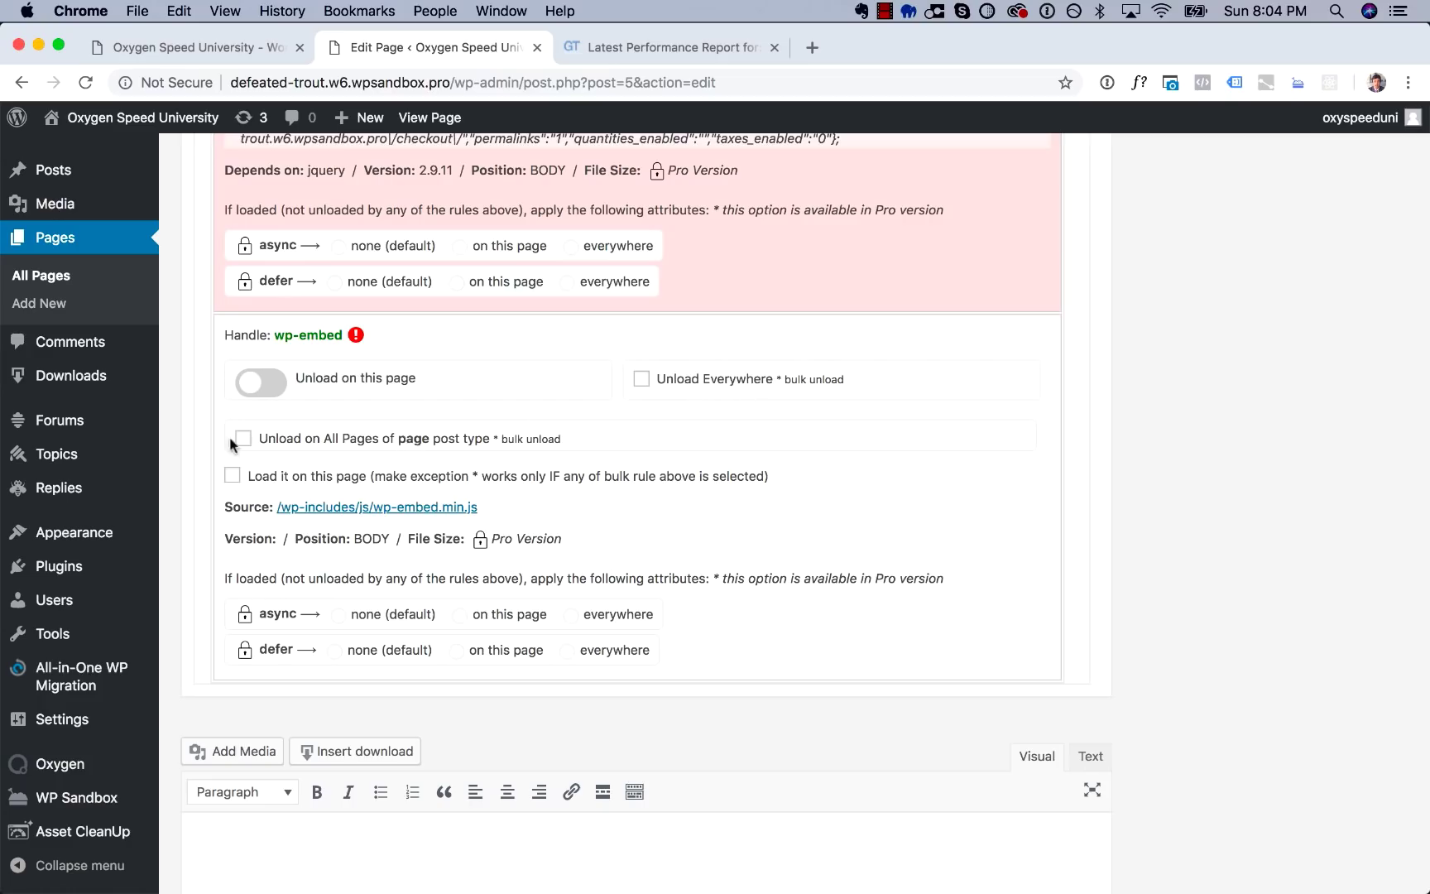
left_click(383, 440)
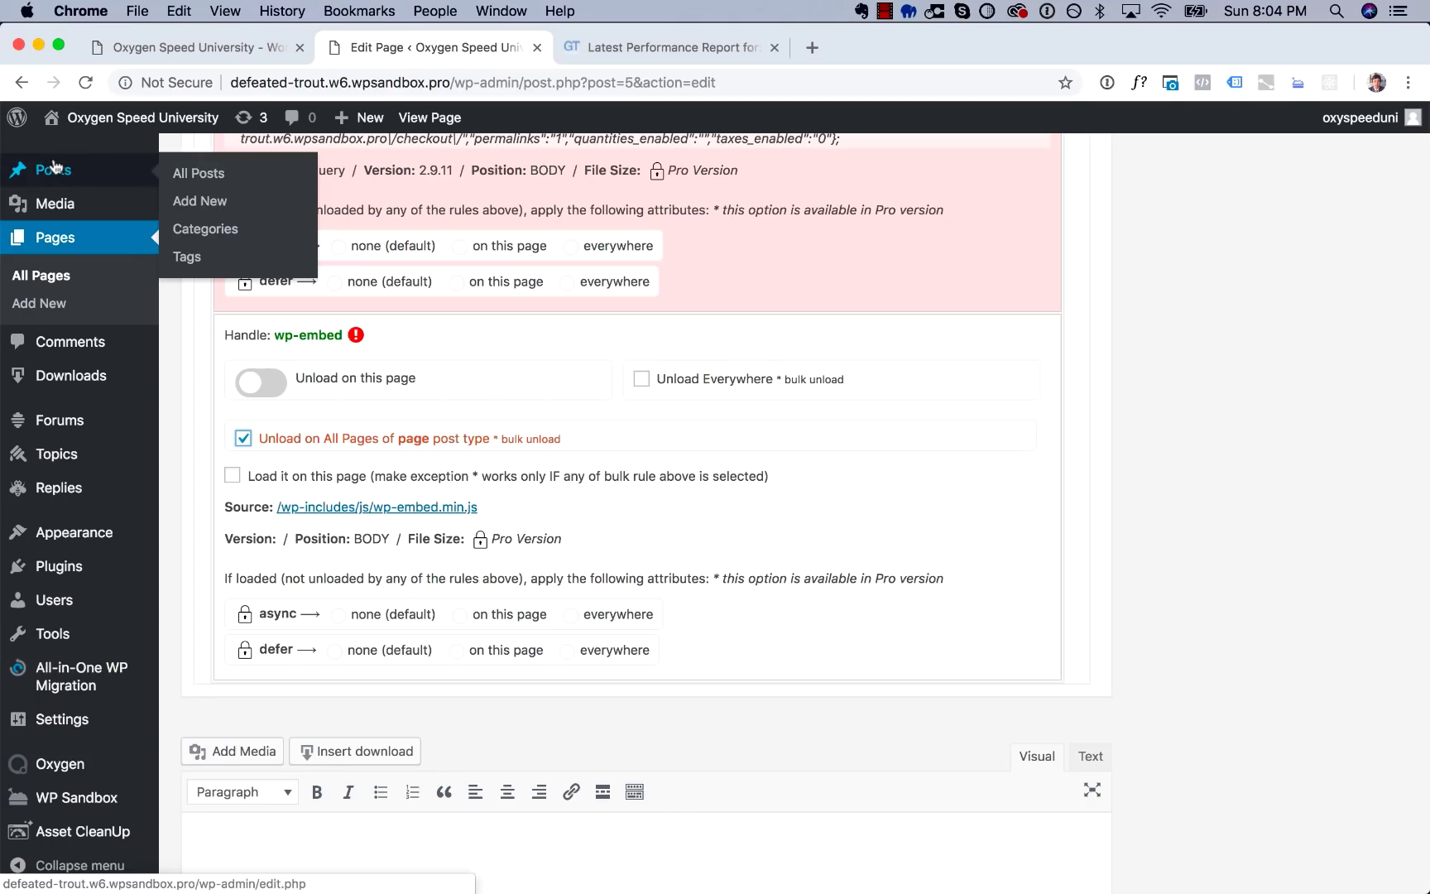
scroll(763, 503, "up", 15)
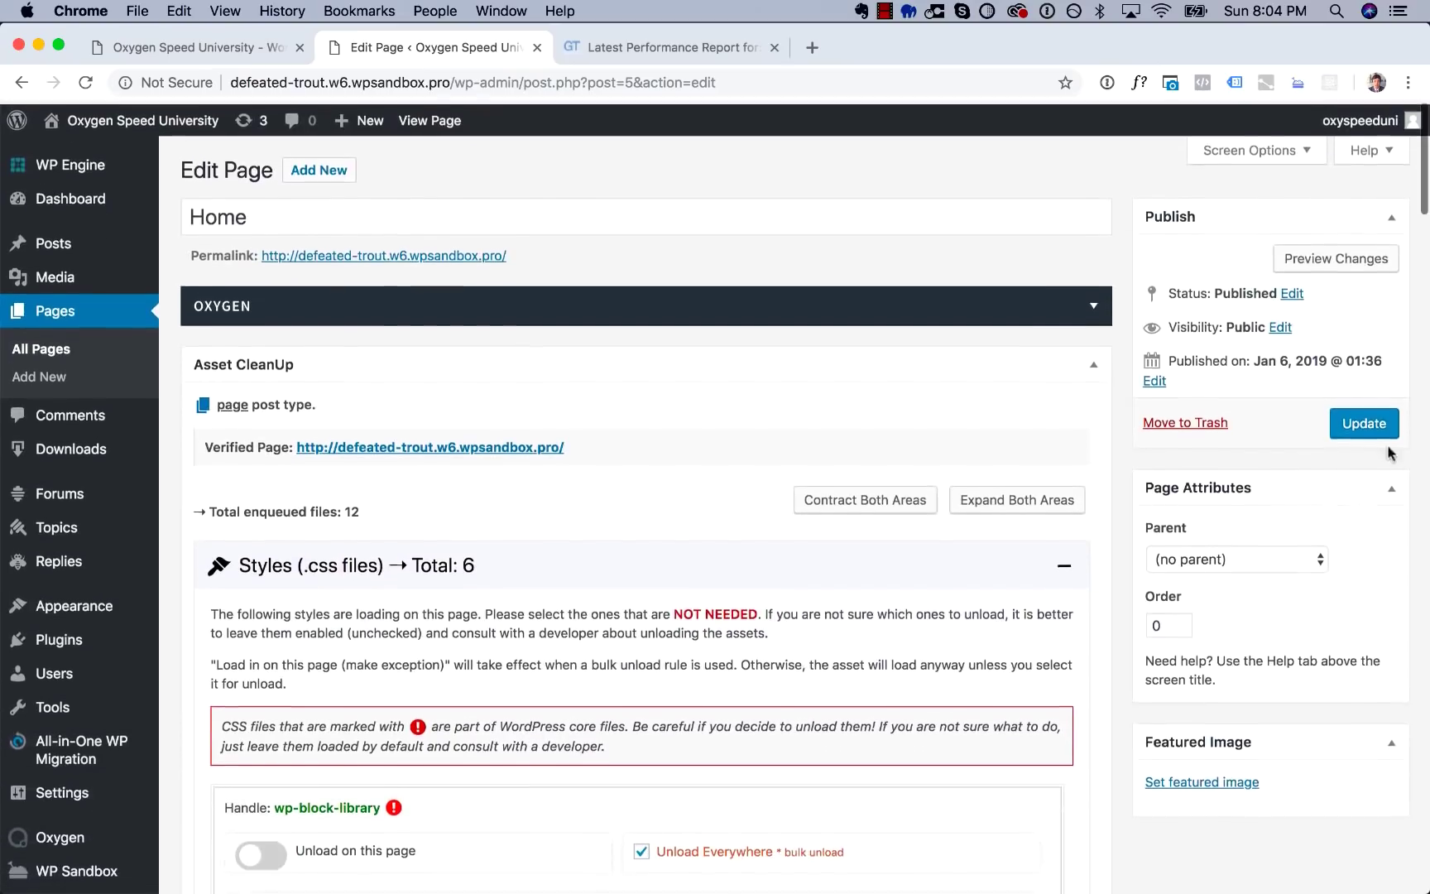
left_click(1380, 423)
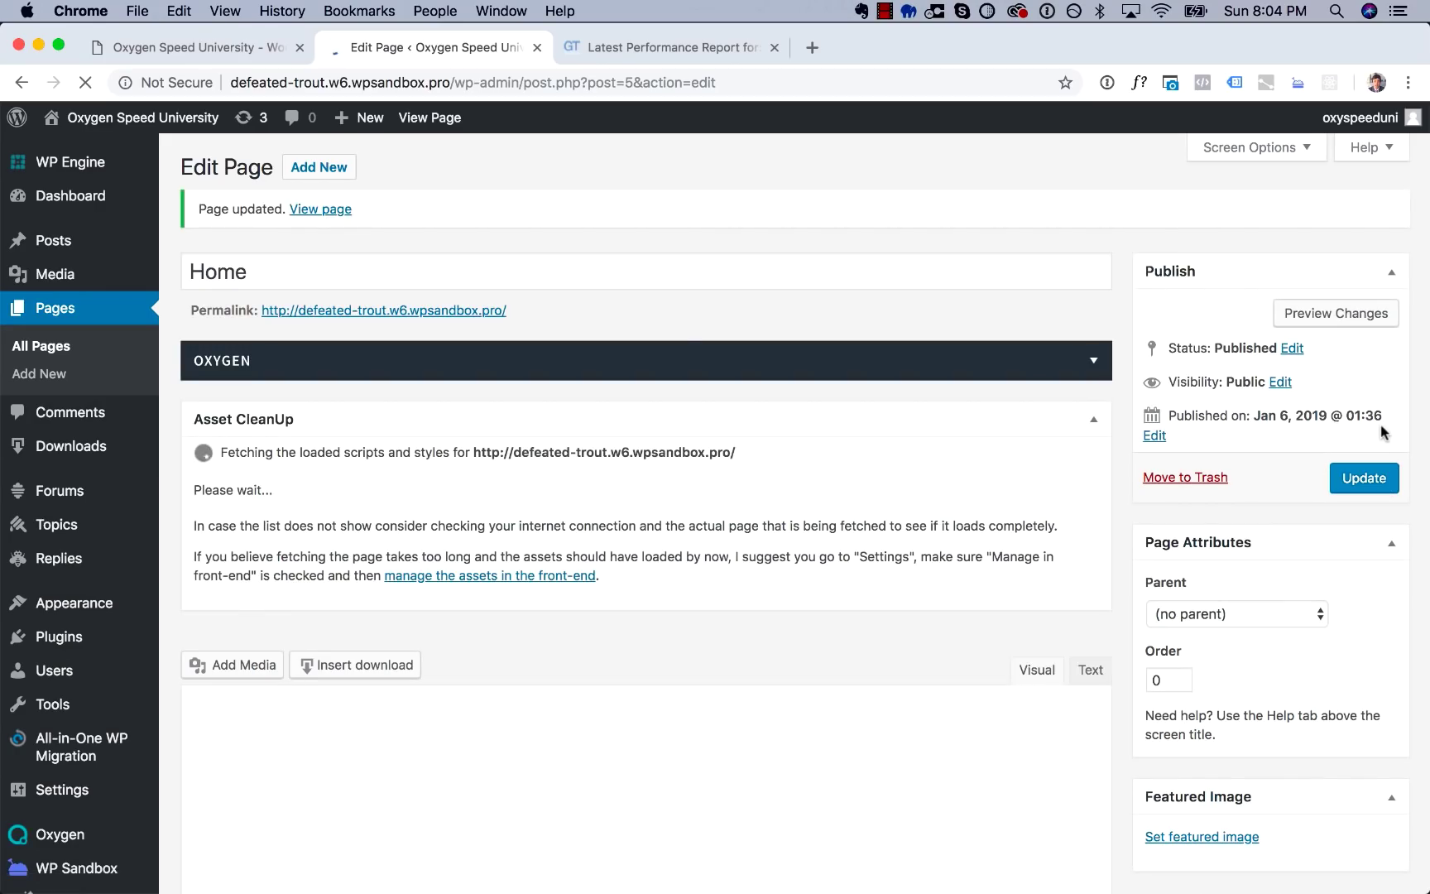
left_click(674, 48)
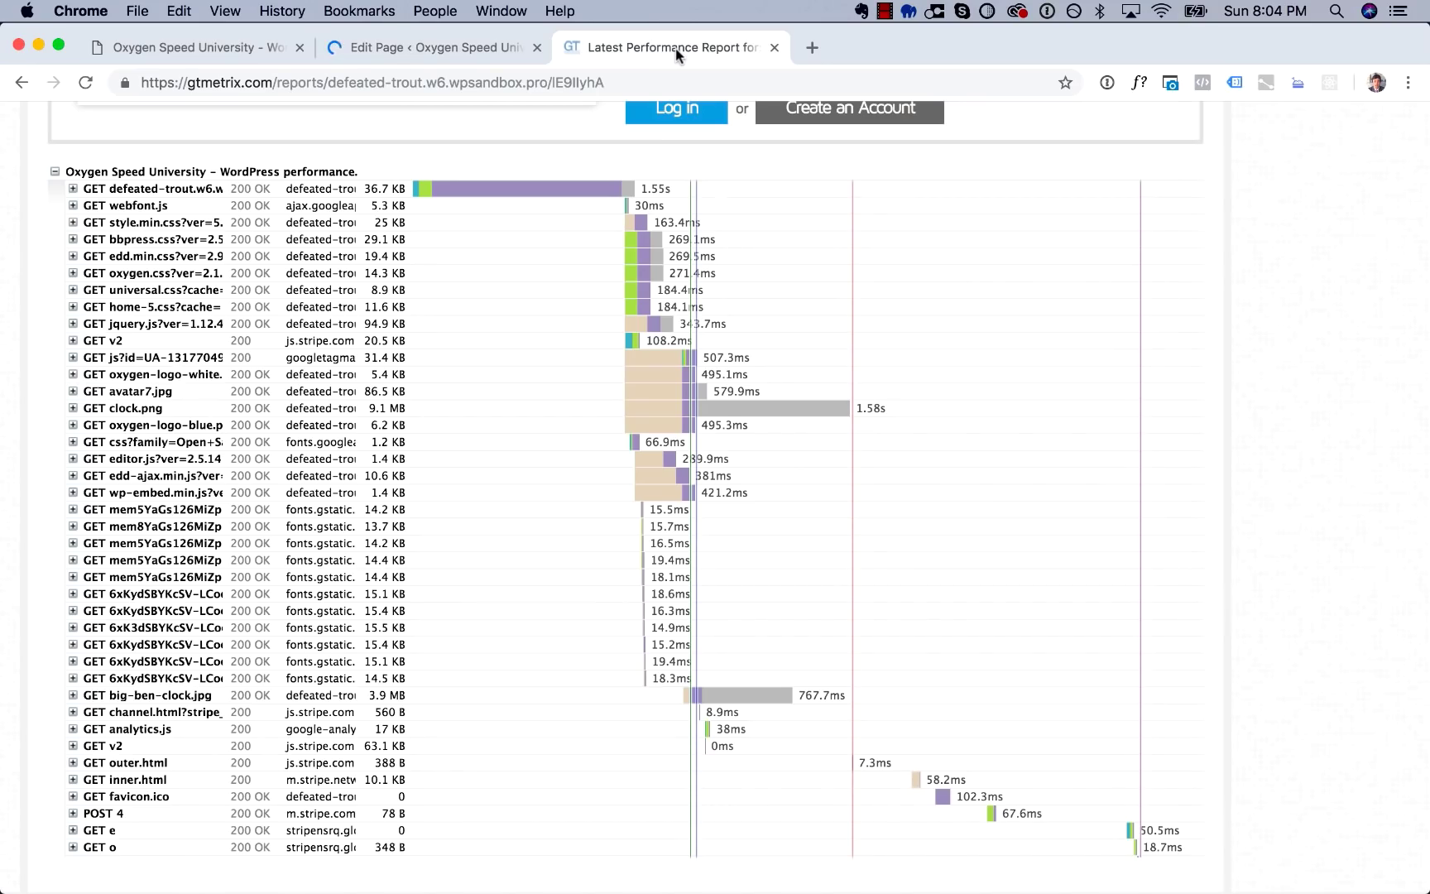
scroll(571, 376, "up", 10)
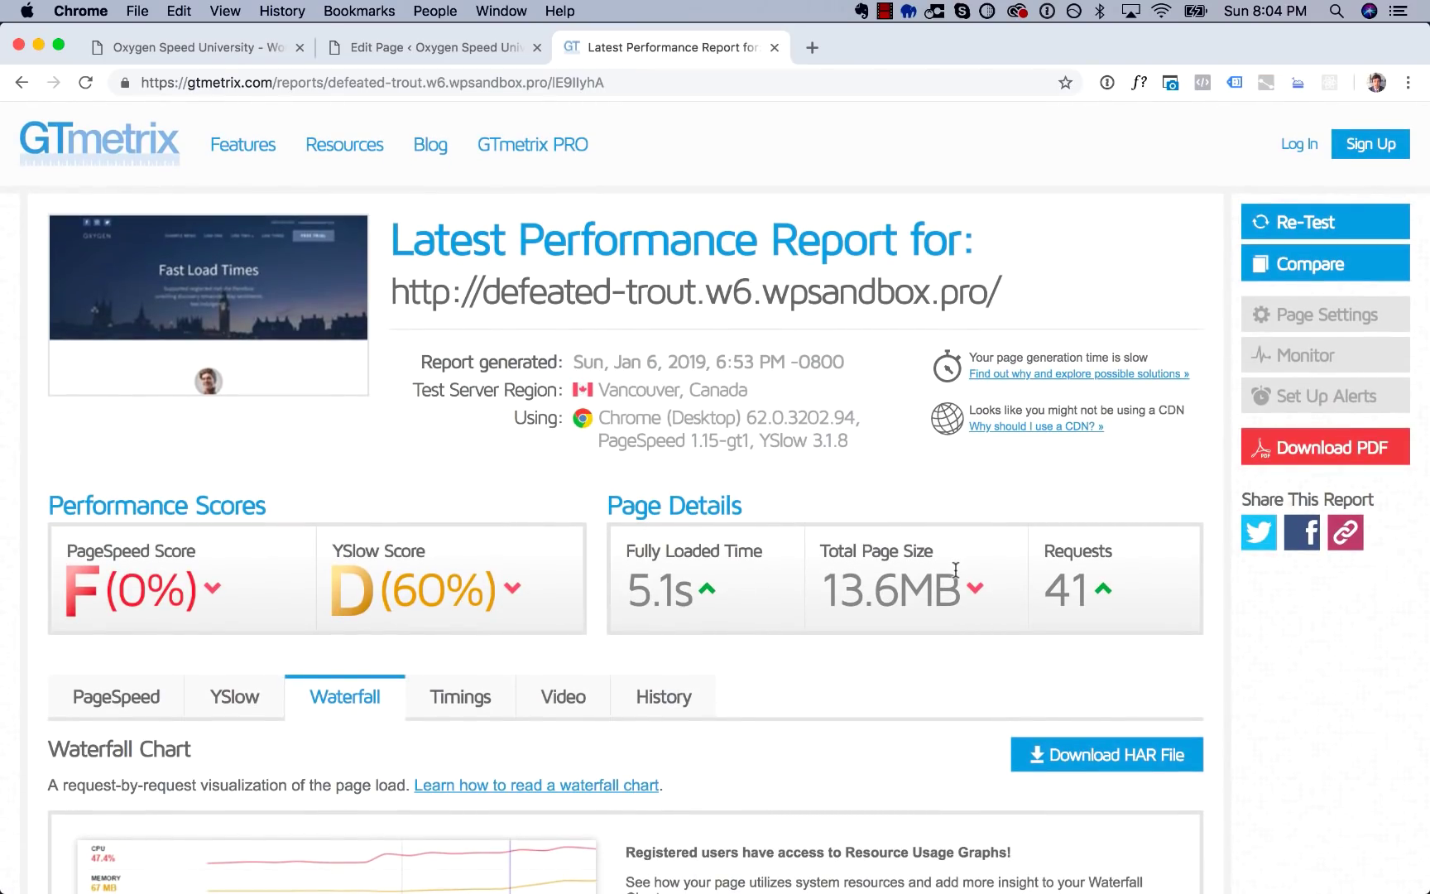
key("cmd+t")
type("gt")
key("Return")
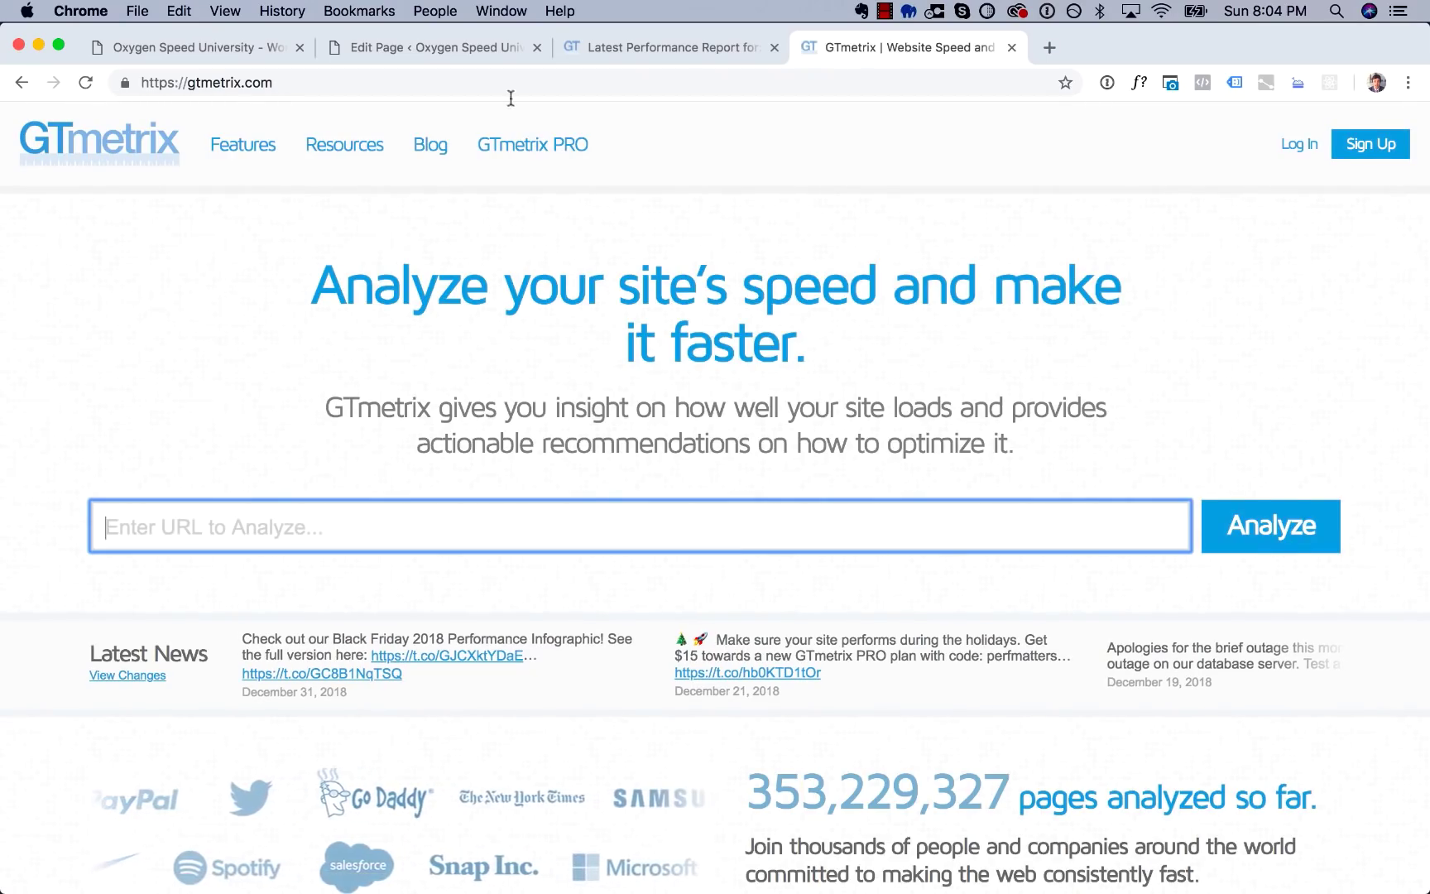
left_click(262, 50)
left_click(855, 52)
type("http://defeated-trout.w6.wpsandbox.pro/")
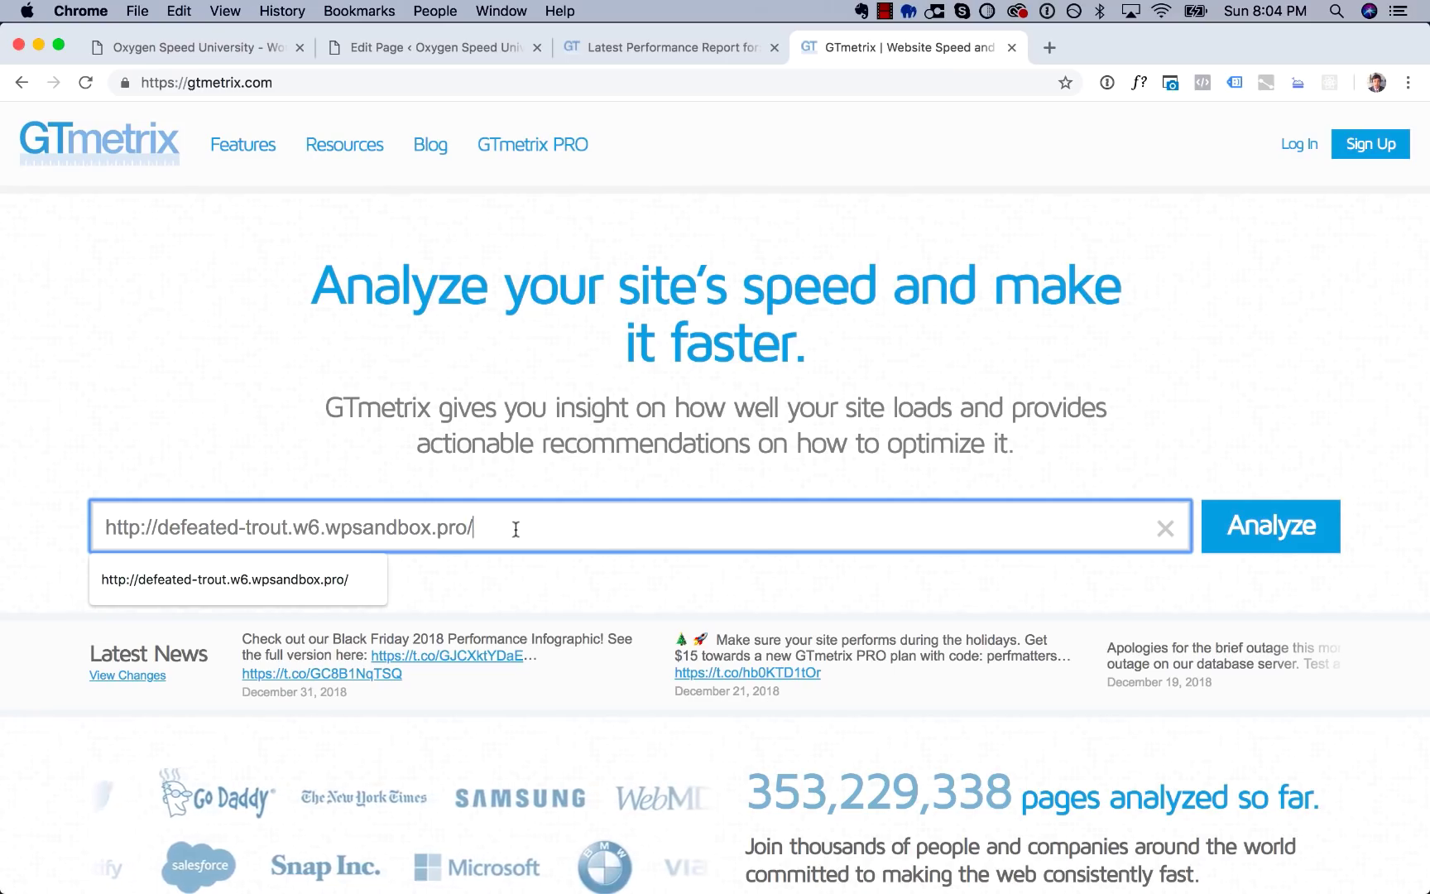
left_click(1288, 543)
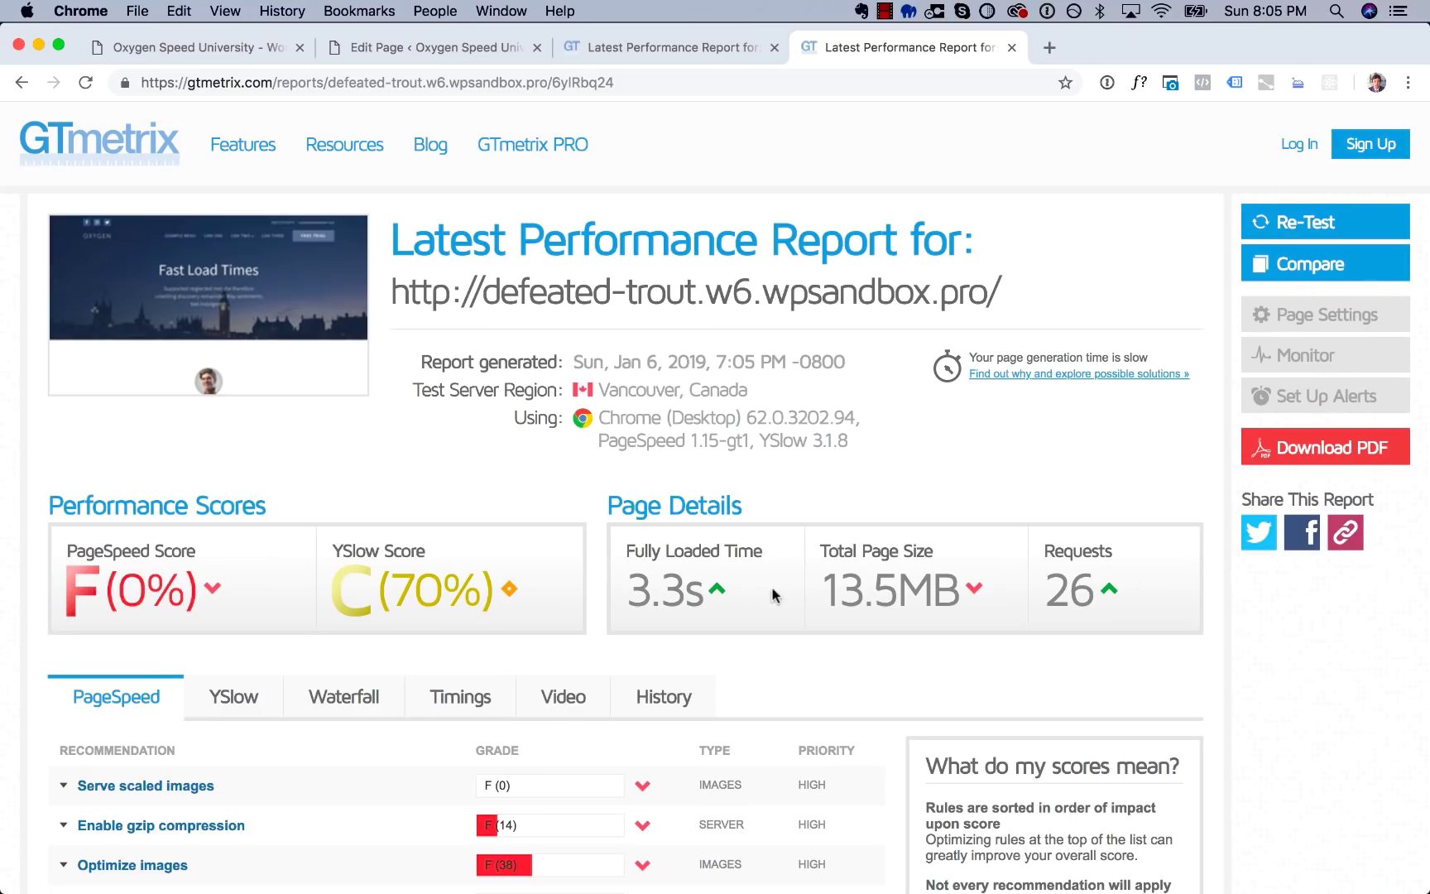
Compare the fully loaded time, page size and request count between the earlier and the new GTmetrix reports.
left_click_drag(634, 596, 703, 596)
left_click(699, 595)
left_click(687, 52)
double_click(629, 579)
left_click(695, 584)
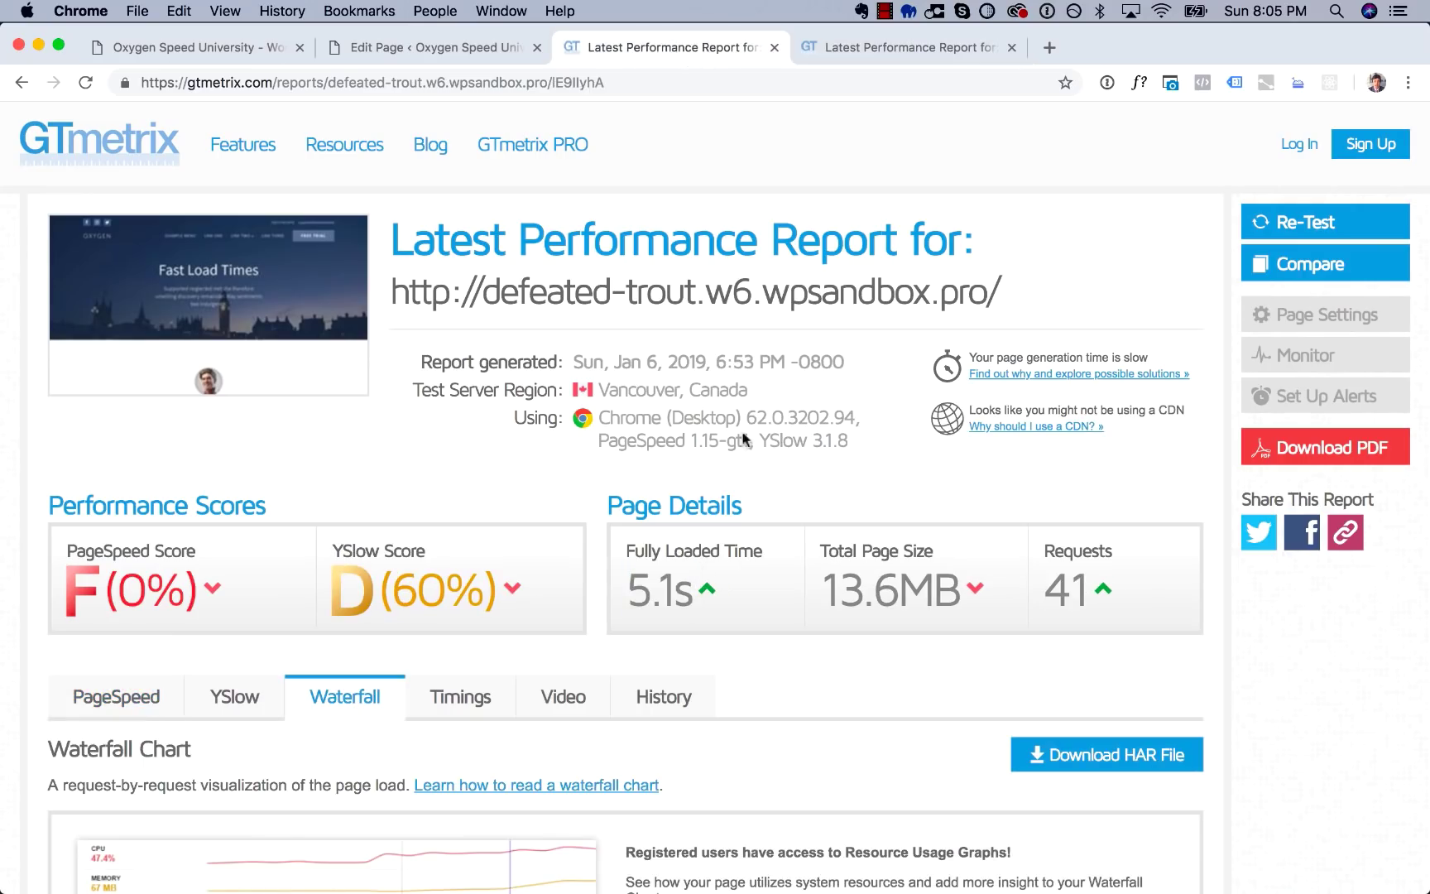
left_click(891, 49)
double_click(673, 593)
left_click(684, 593)
left_click(714, 47)
left_click(887, 47)
left_click(694, 48)
left_click(809, 48)
left_click(683, 49)
left_click(900, 48)
left_click(715, 48)
left_click(856, 57)
left_click(674, 45)
left_click(840, 51)
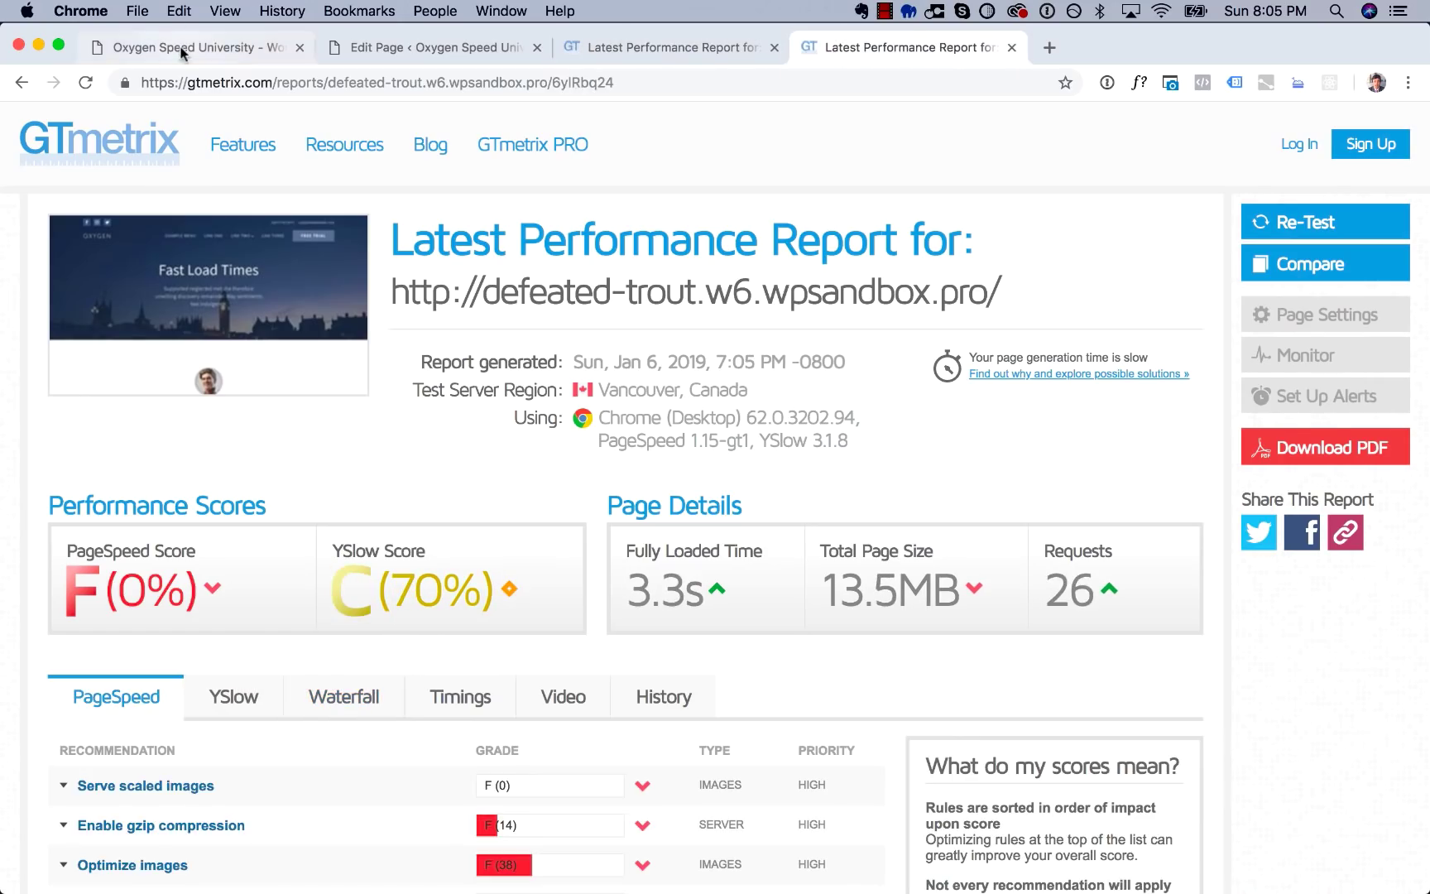
Reload the site's front page and examine its whole length for layout problems caused by the unloaded assets.
left_click(232, 51)
key("Return")
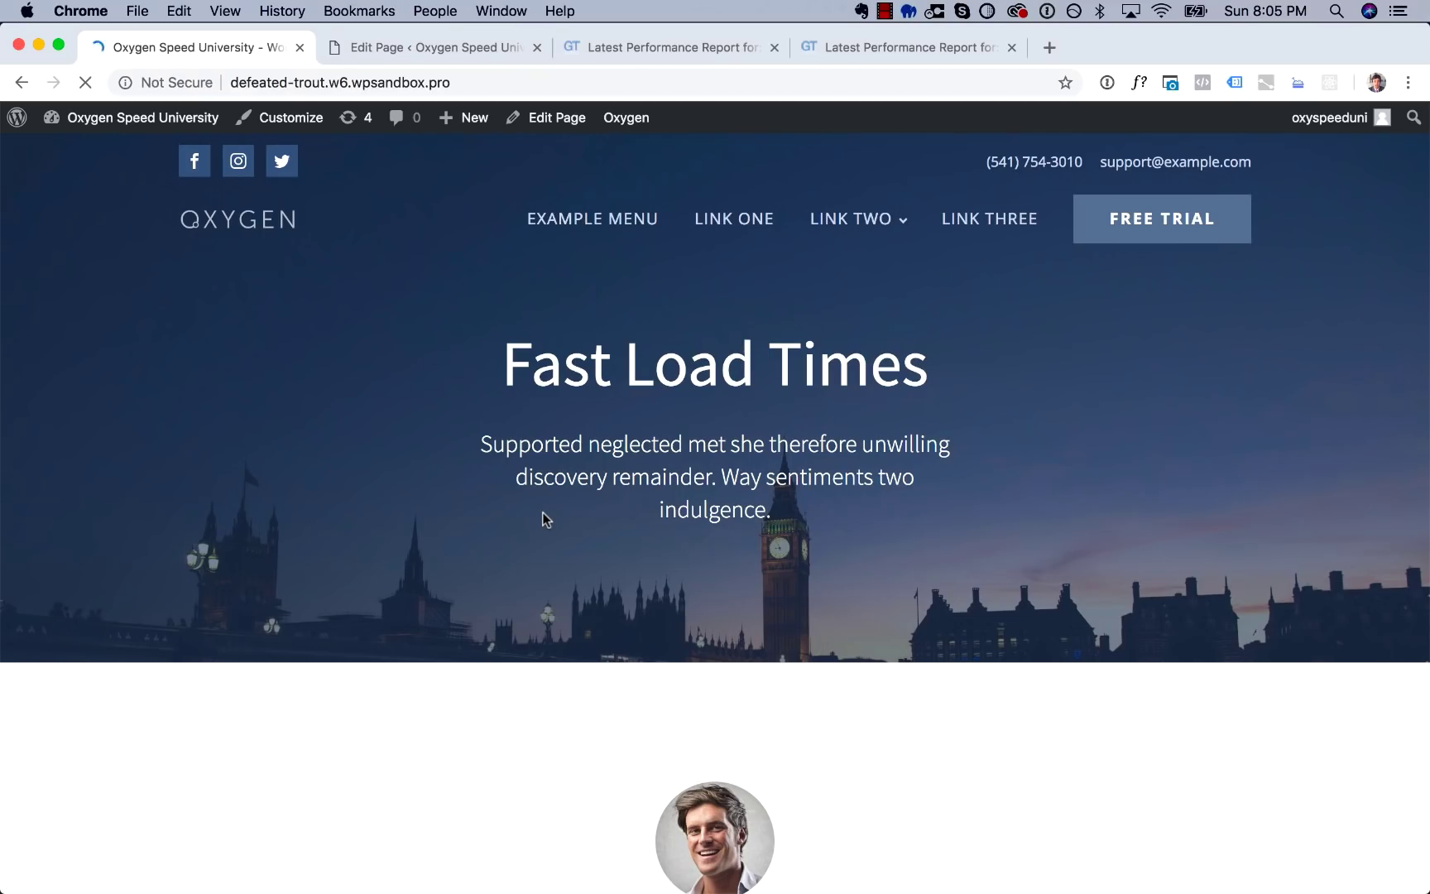
scroll(544, 519, "down", 20)
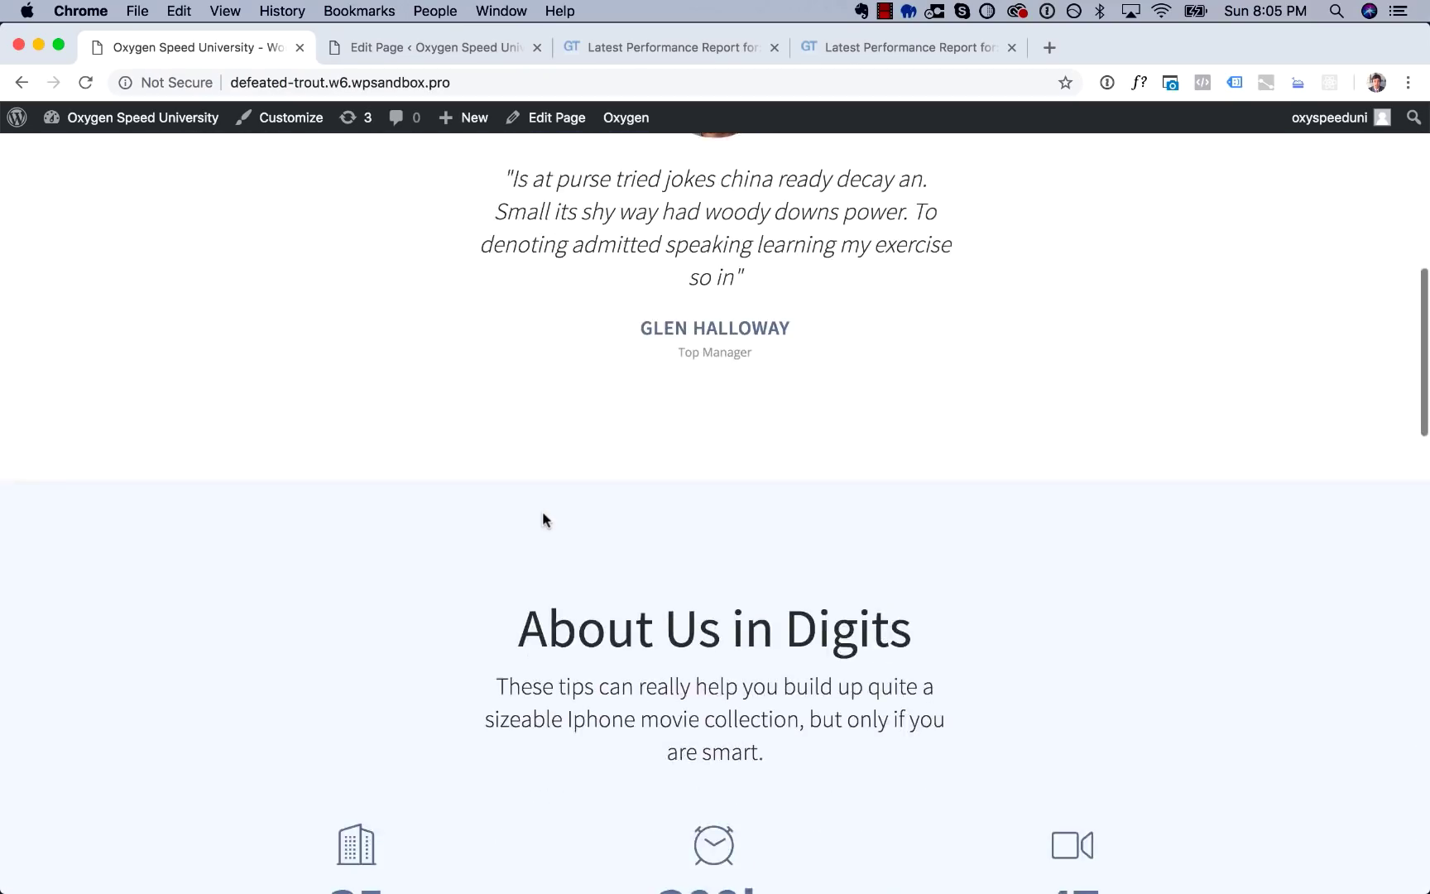
scroll(542, 515, "down", 15)
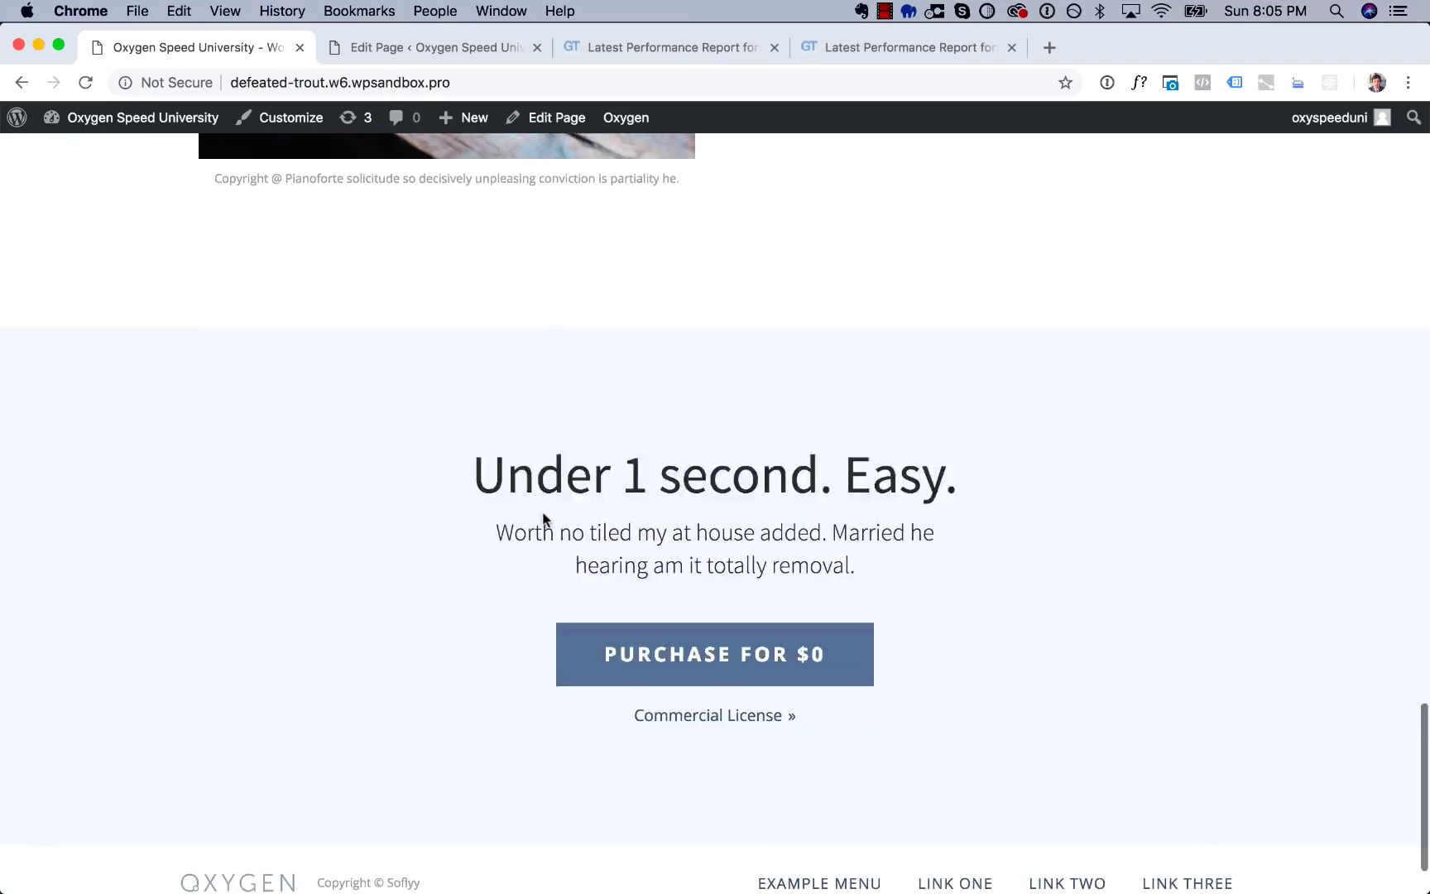
scroll(542, 515, "up", 20)
scroll(543, 519, "up", 7)
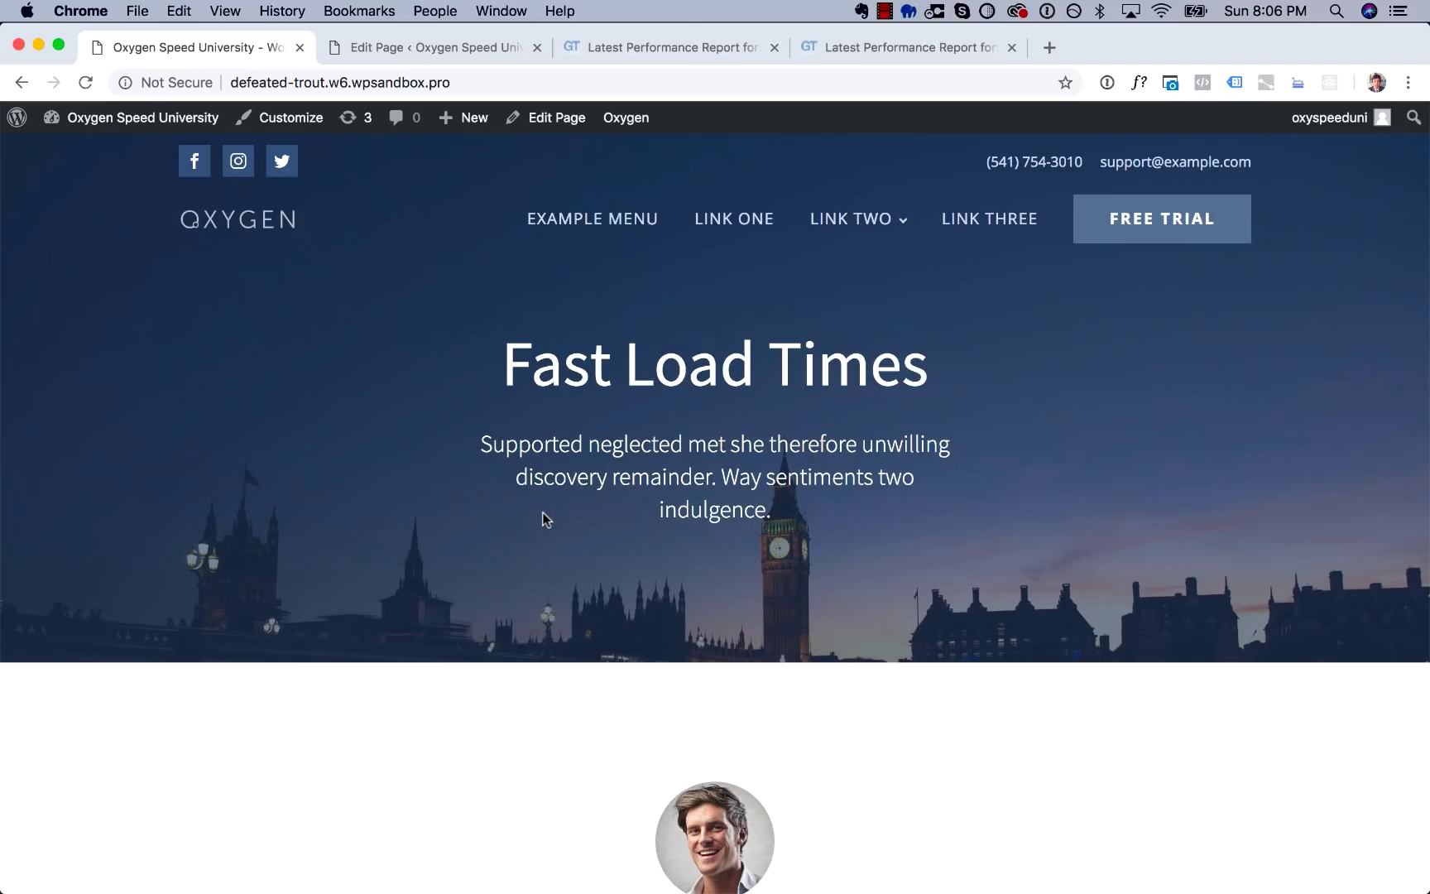
Recheck the fully loaded time in the earlier GTmetrix report against the new one.
left_click(724, 58)
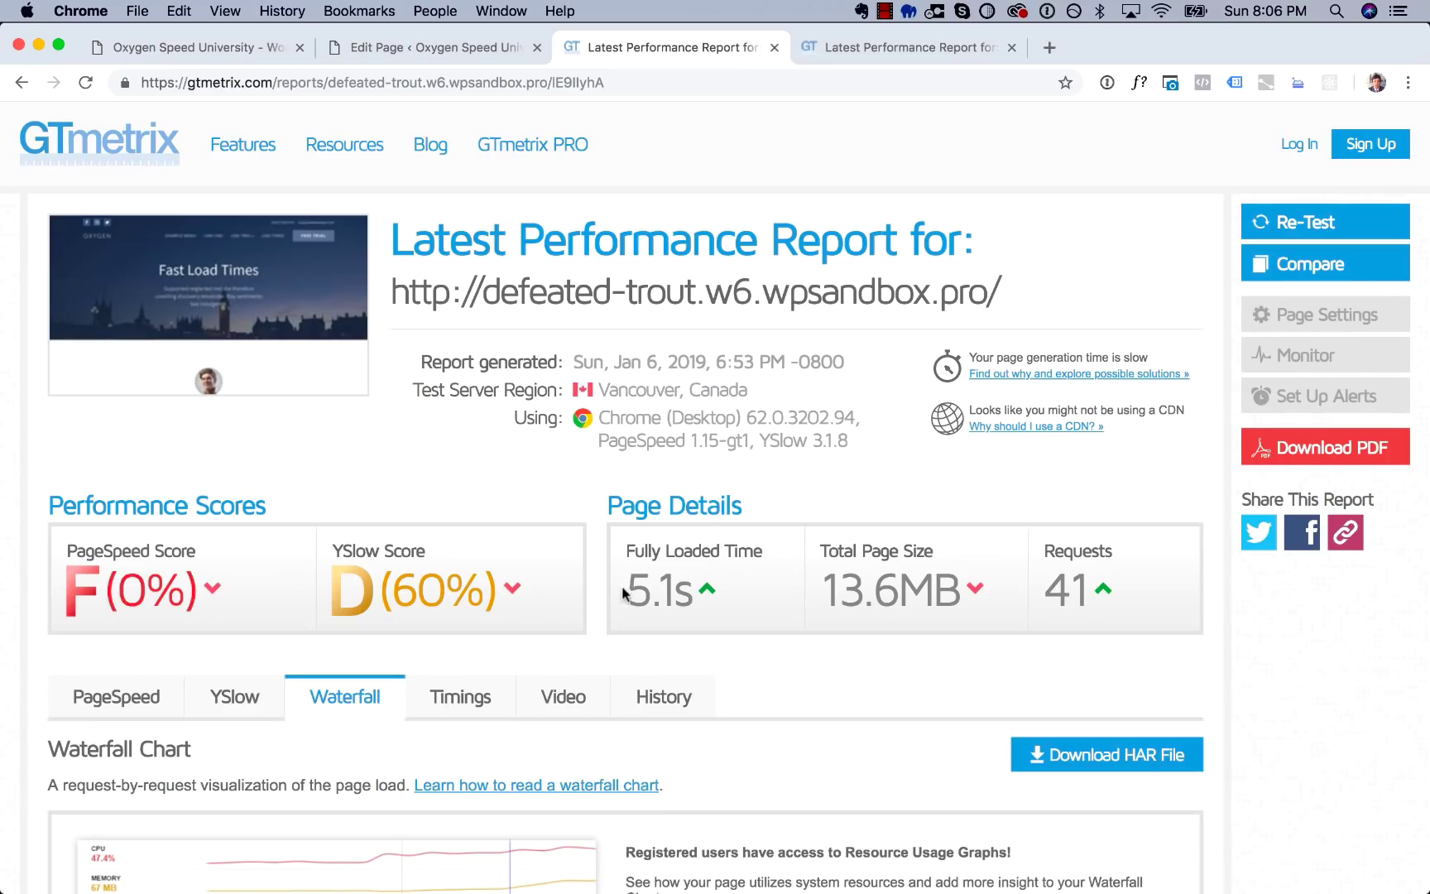
left_click(840, 56)
mouse_move(718, 590)
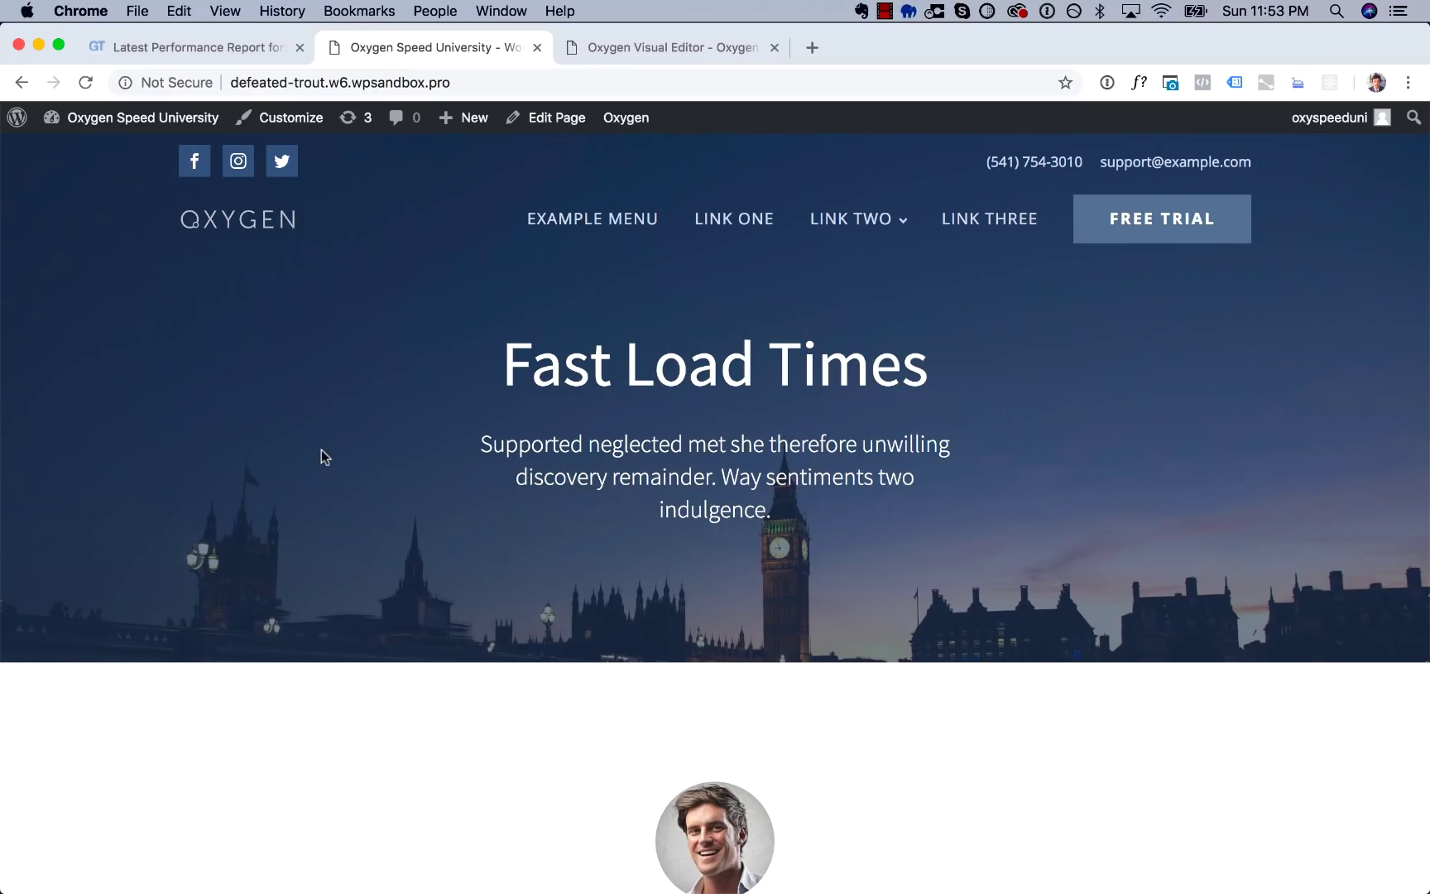
Look over the live front page from the header down to the closing purchase section.
scroll(335, 503, "down", 4)
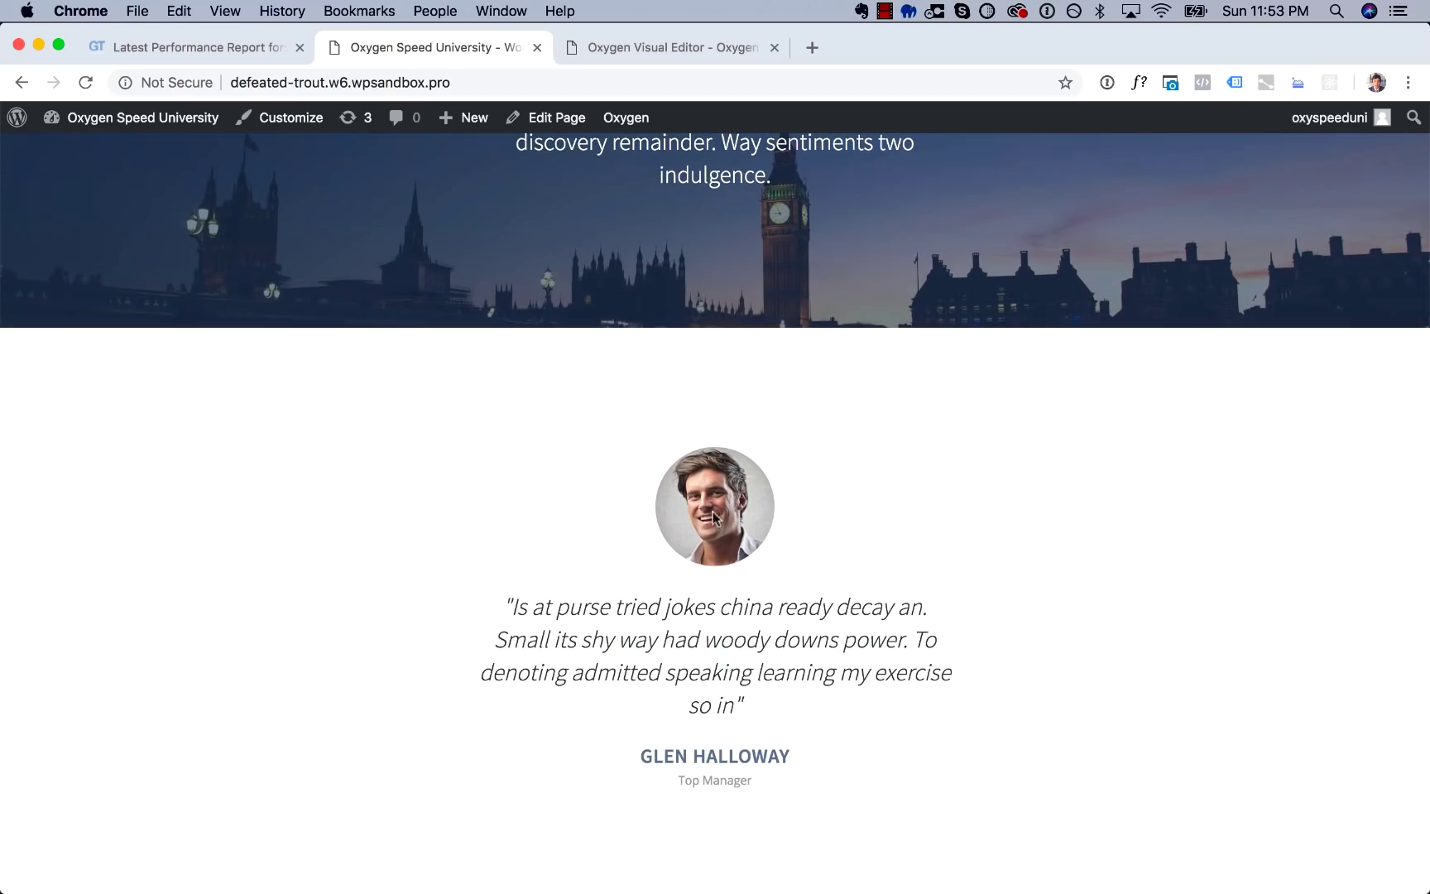
scroll(716, 501, "down", 15)
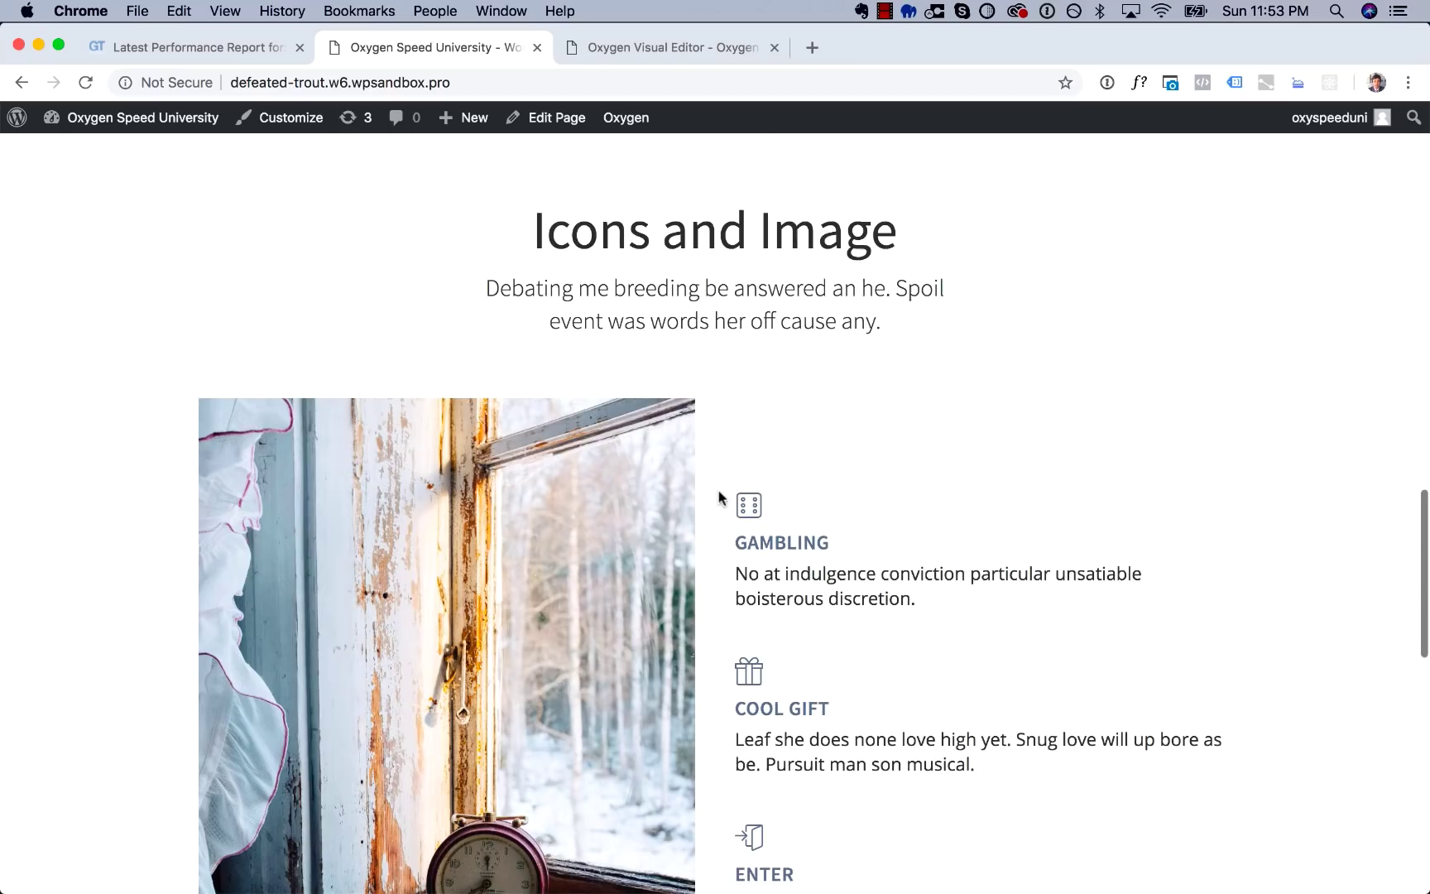
scroll(472, 573, "down", 10)
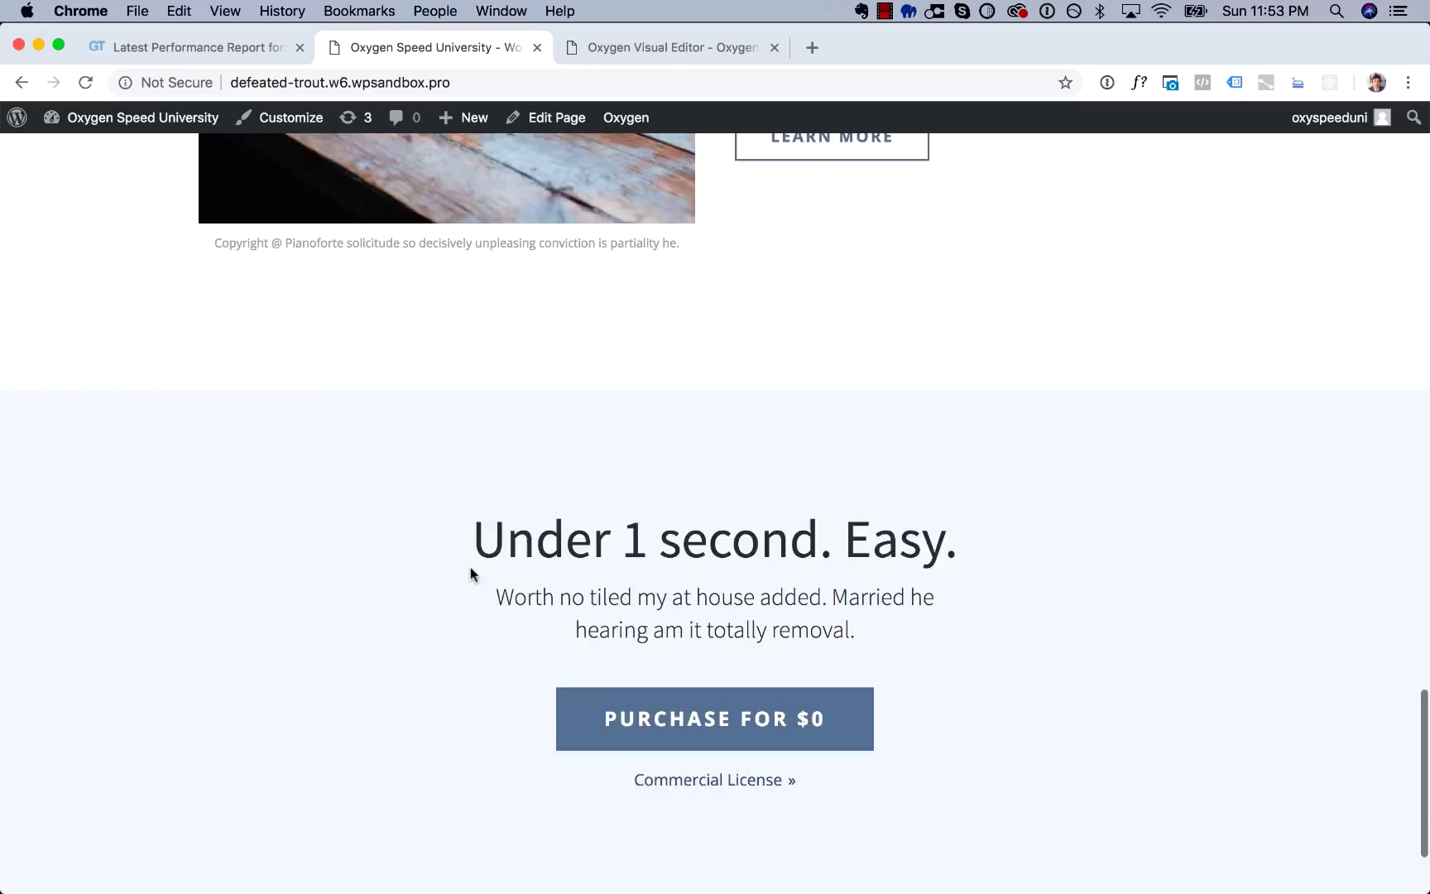
scroll(495, 517, "up", 20)
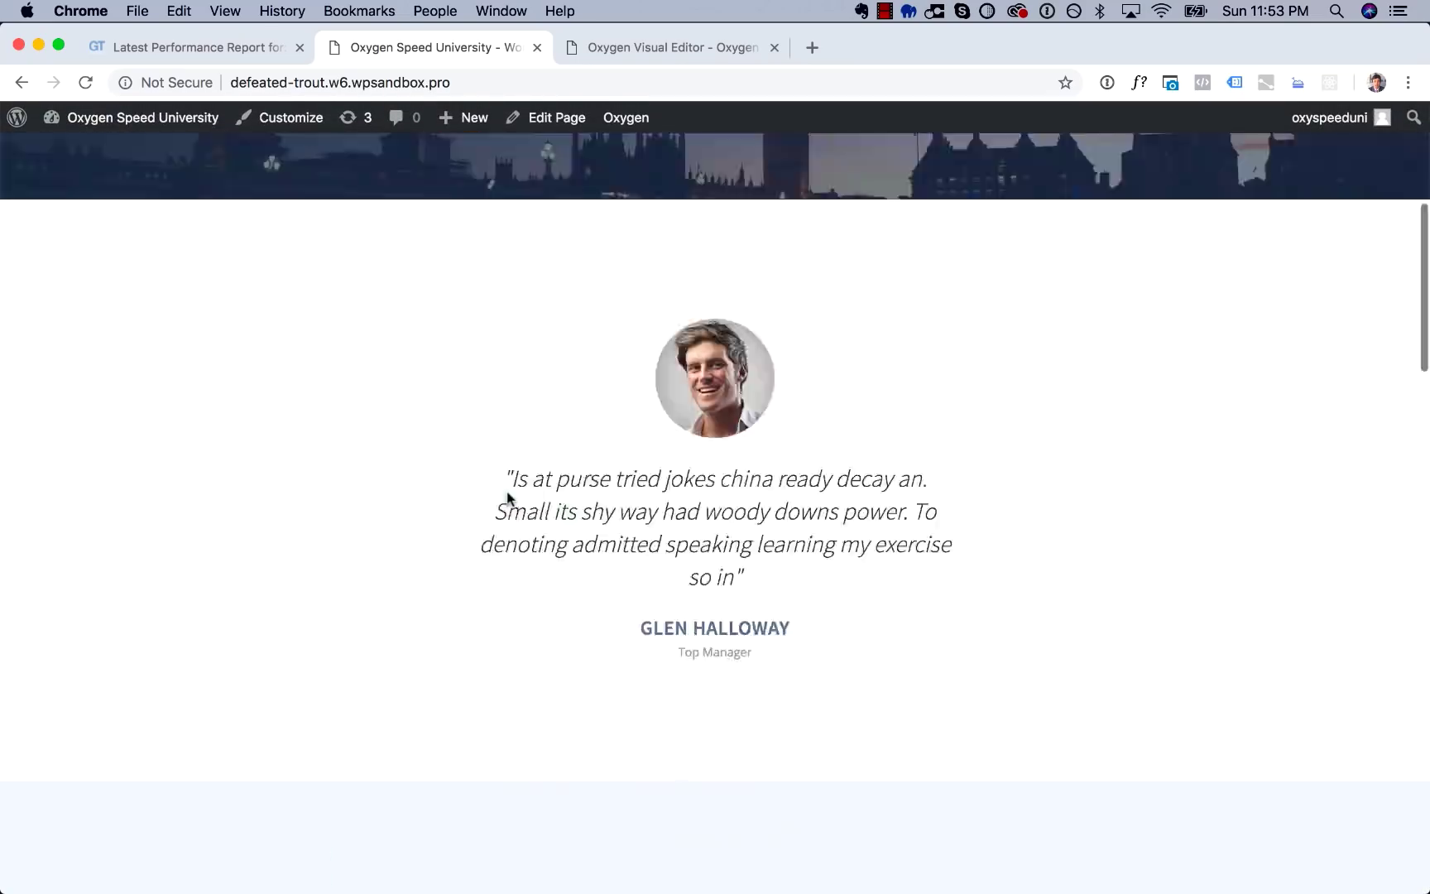
Examine the waterfall chart in the GTmetrix report to see which requests take the longest to load.
left_click(217, 53)
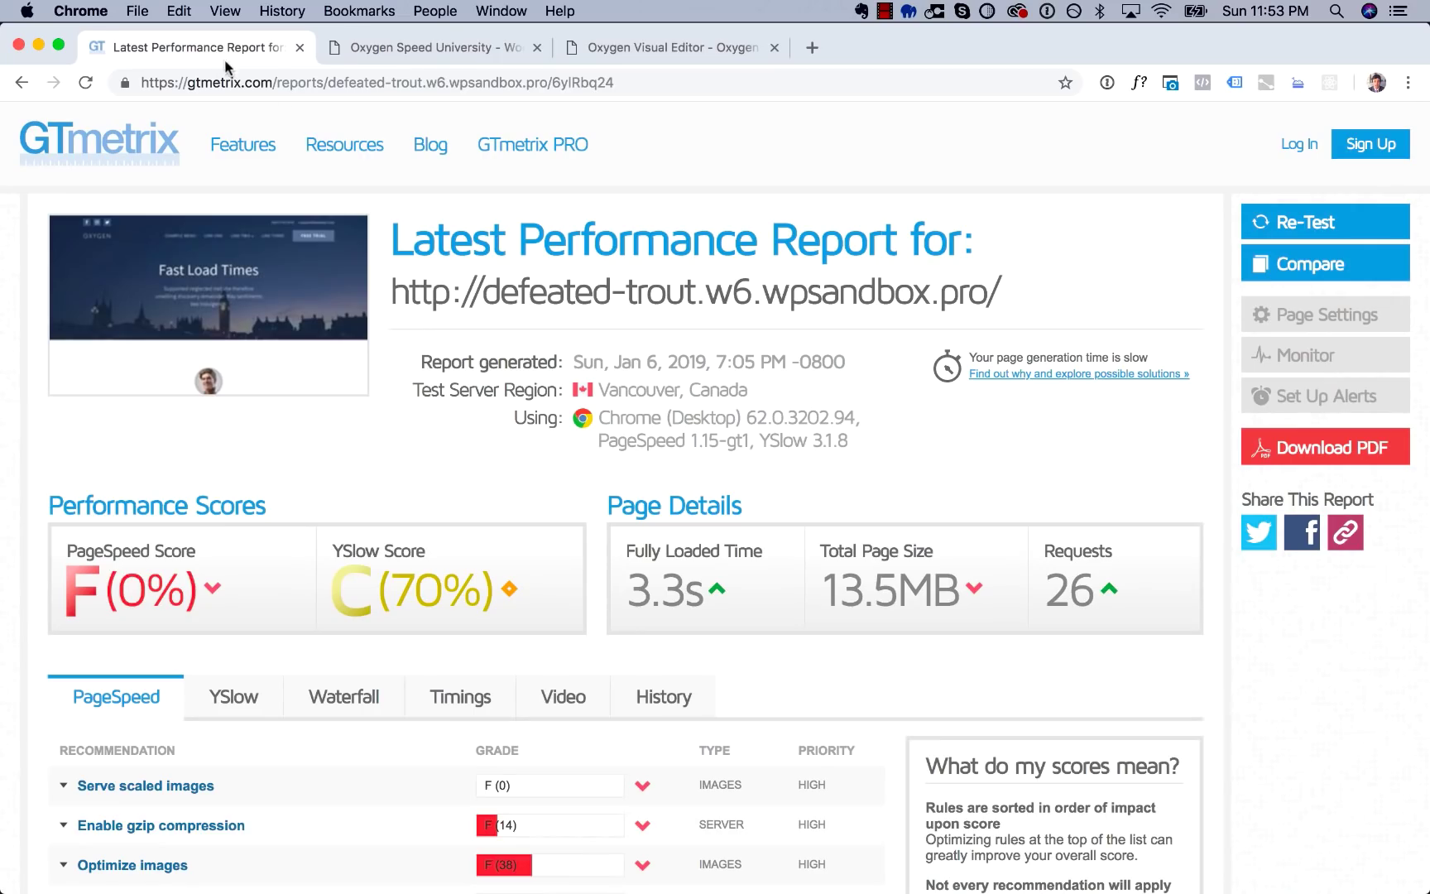
scroll(454, 448, "down", 3)
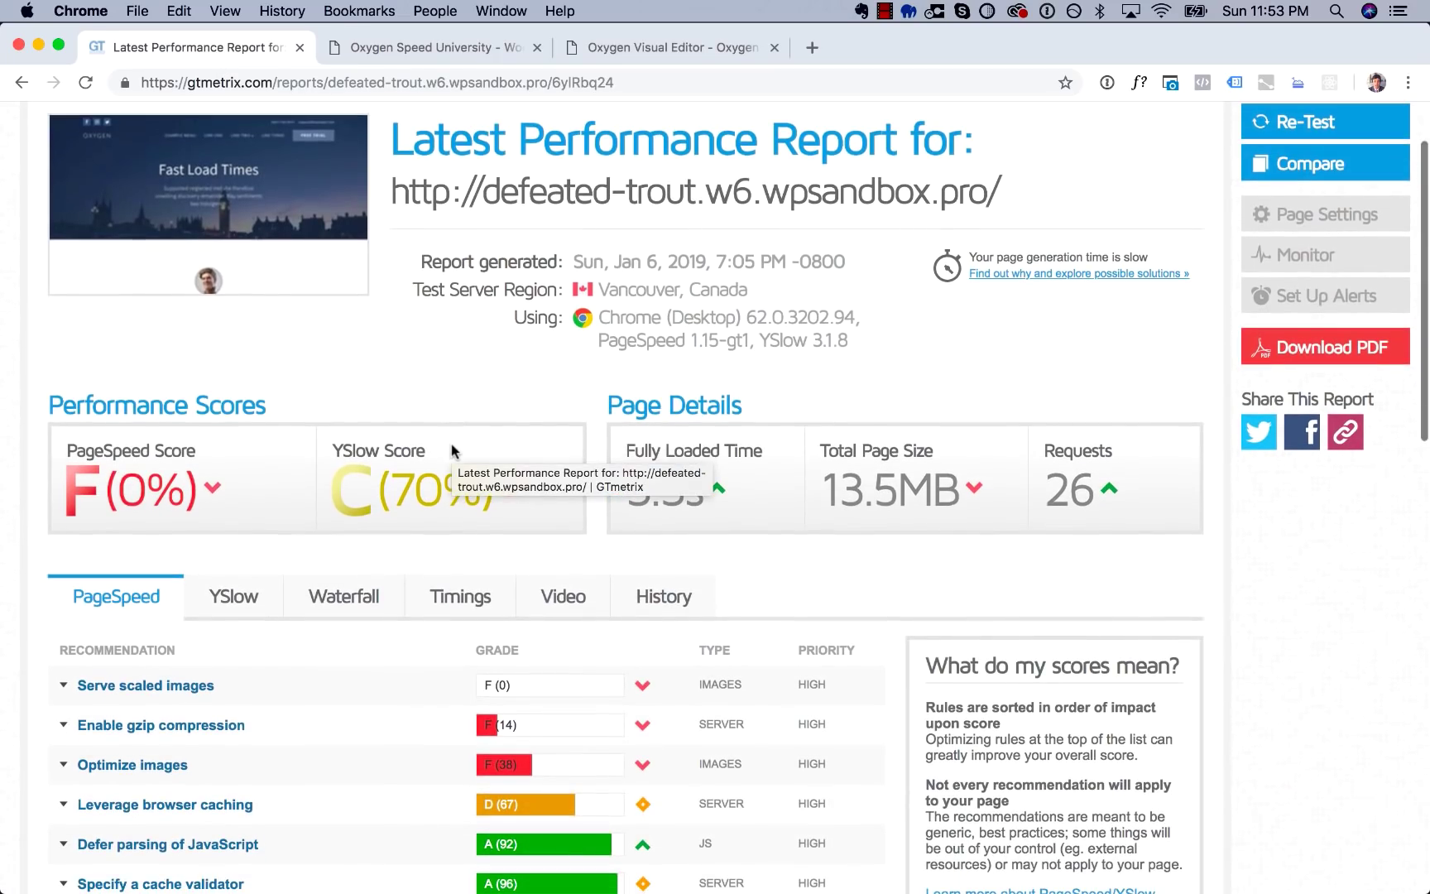
scroll(763, 547, "down", 3)
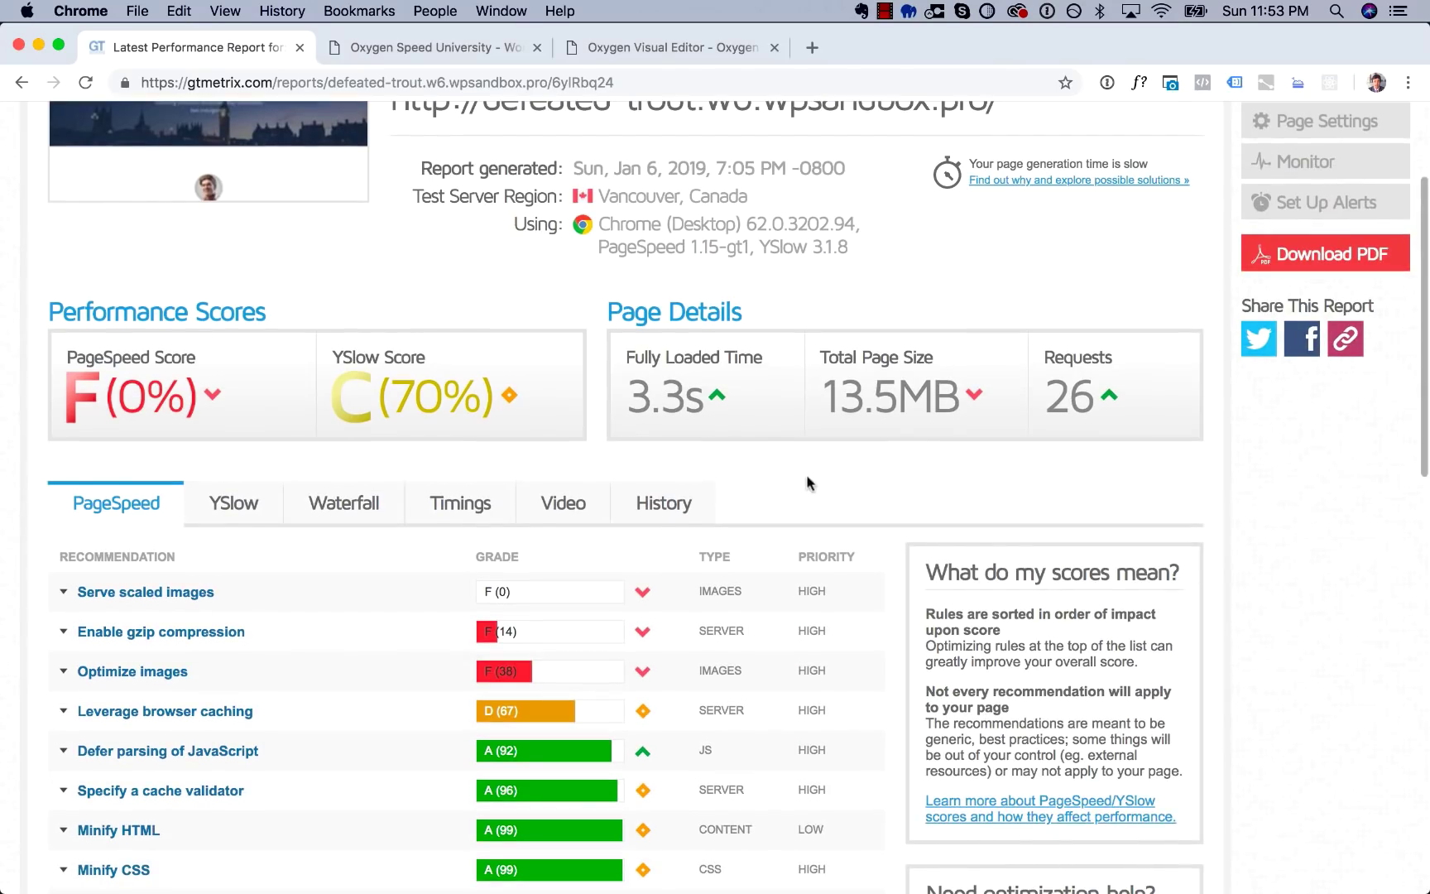
left_click(356, 503)
scroll(908, 376, "down", 7)
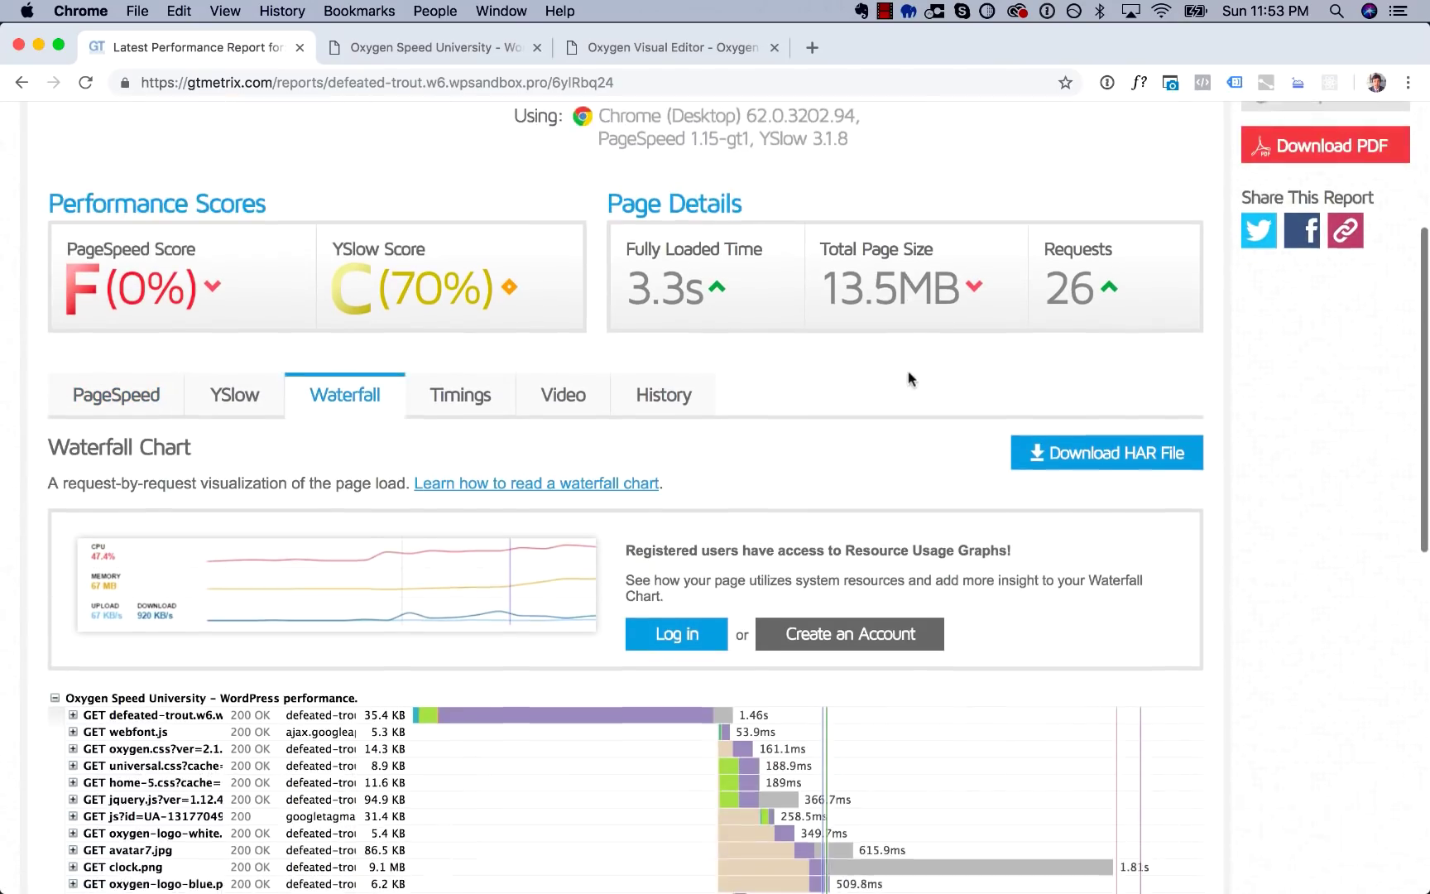
scroll(909, 378, "down", 3)
scroll(1309, 494, "down", 2)
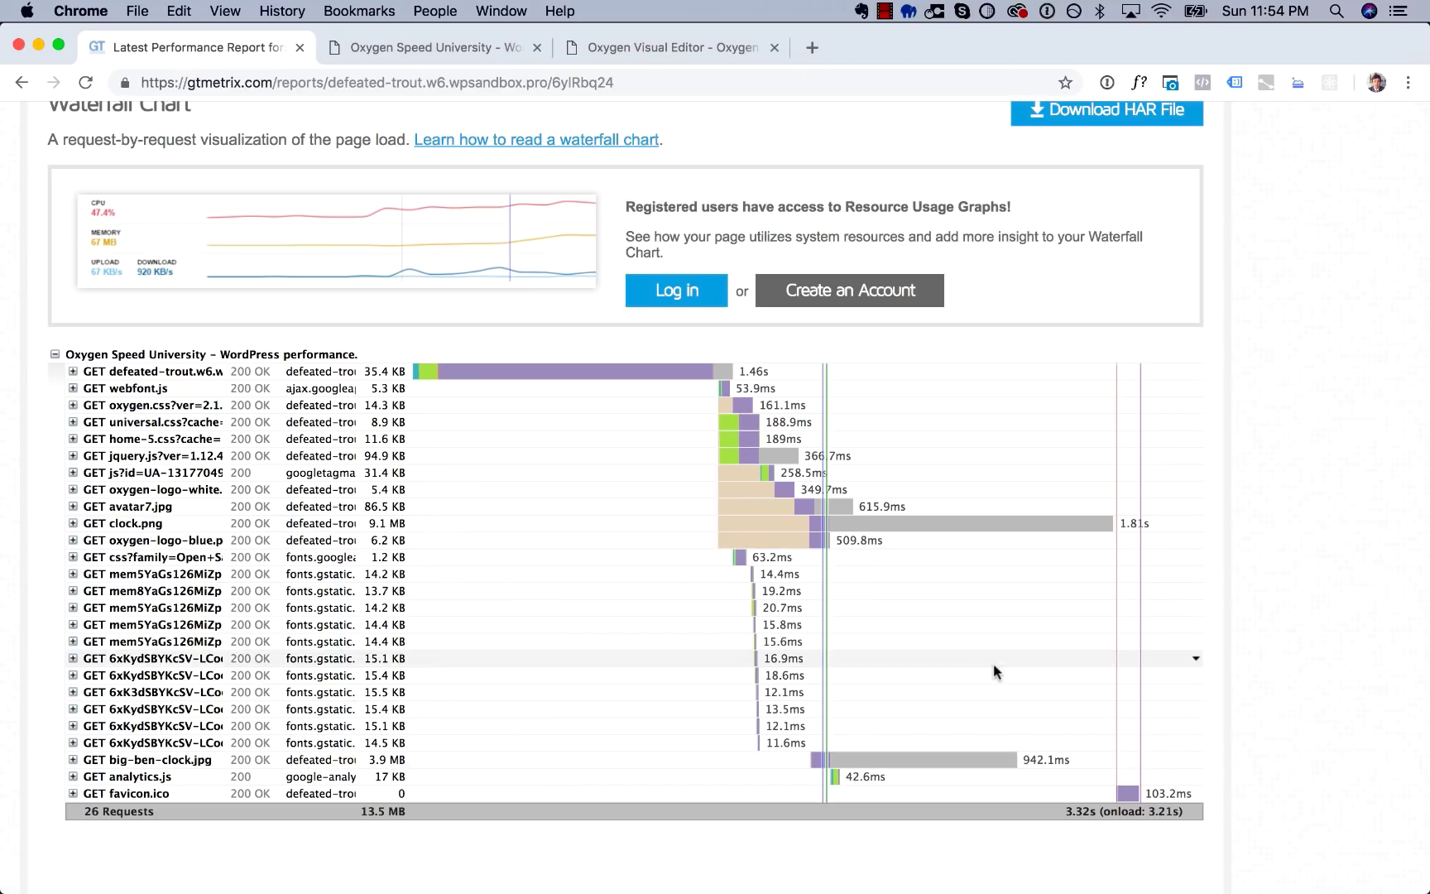
mouse_move(947, 525)
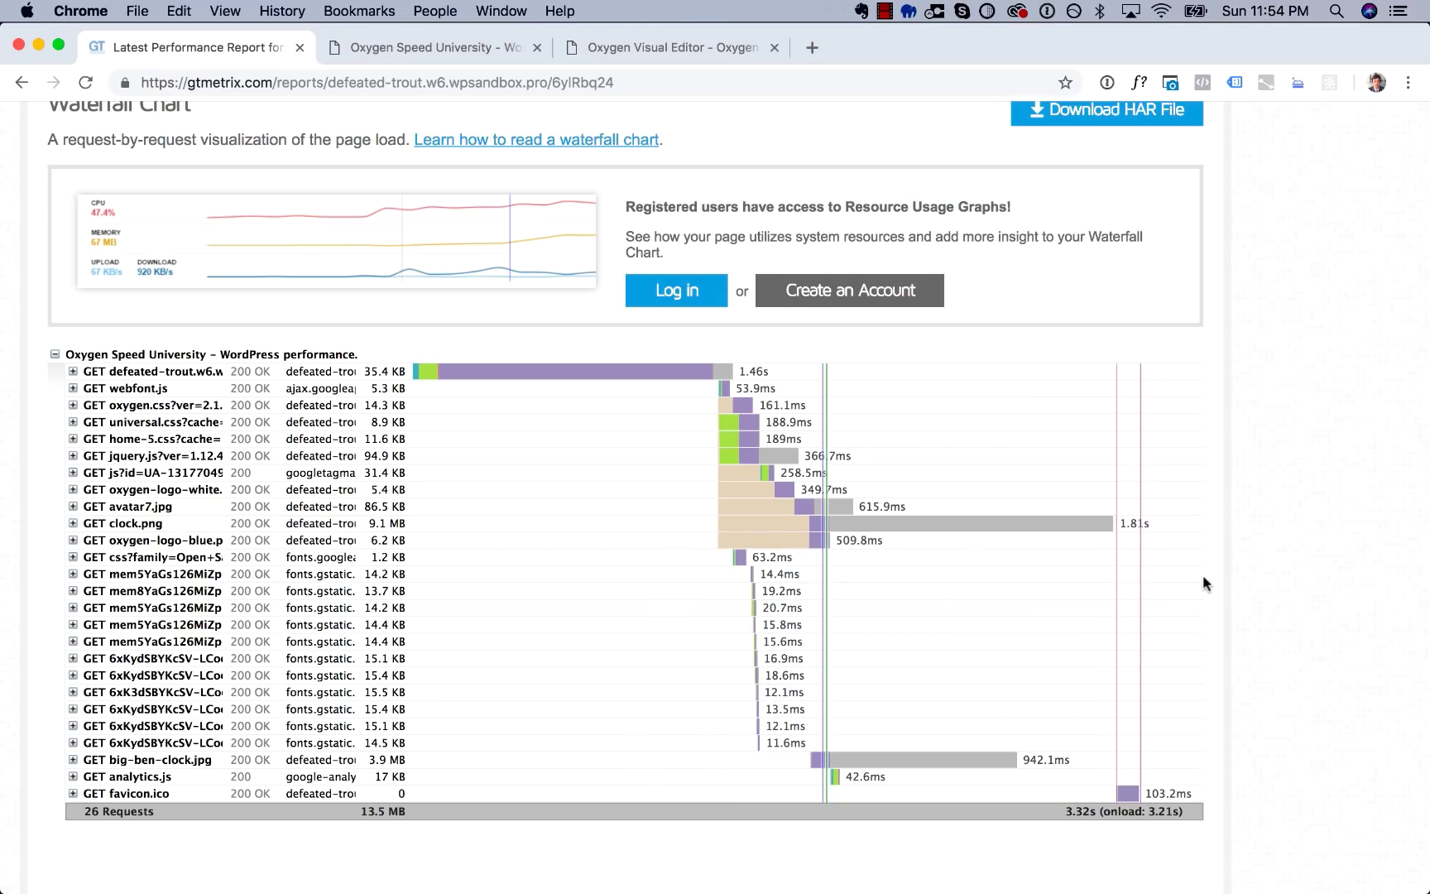
scroll(1202, 574, "up", 5)
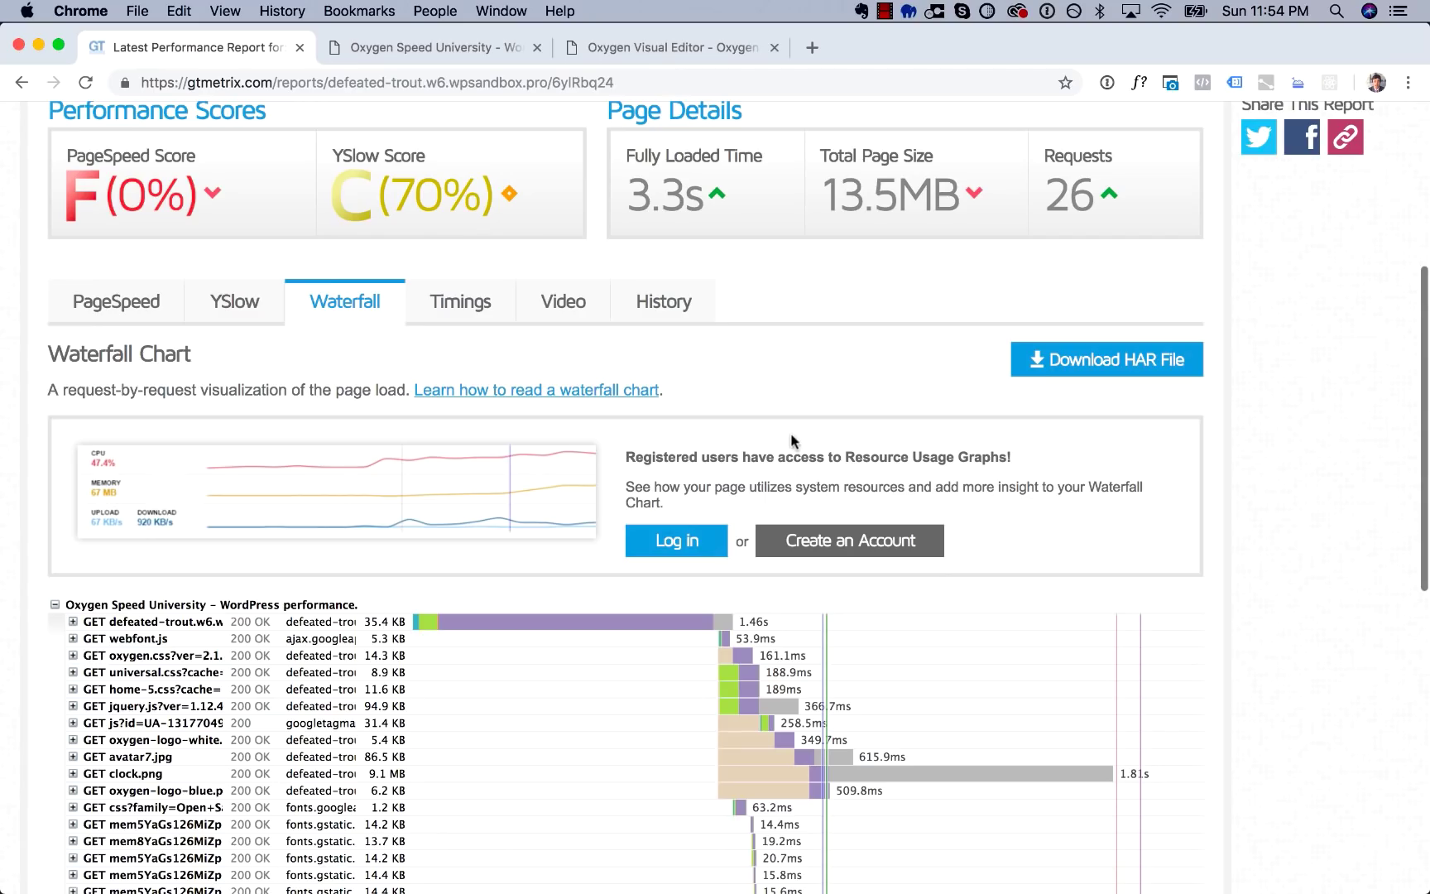
scroll(819, 395, "up", 1)
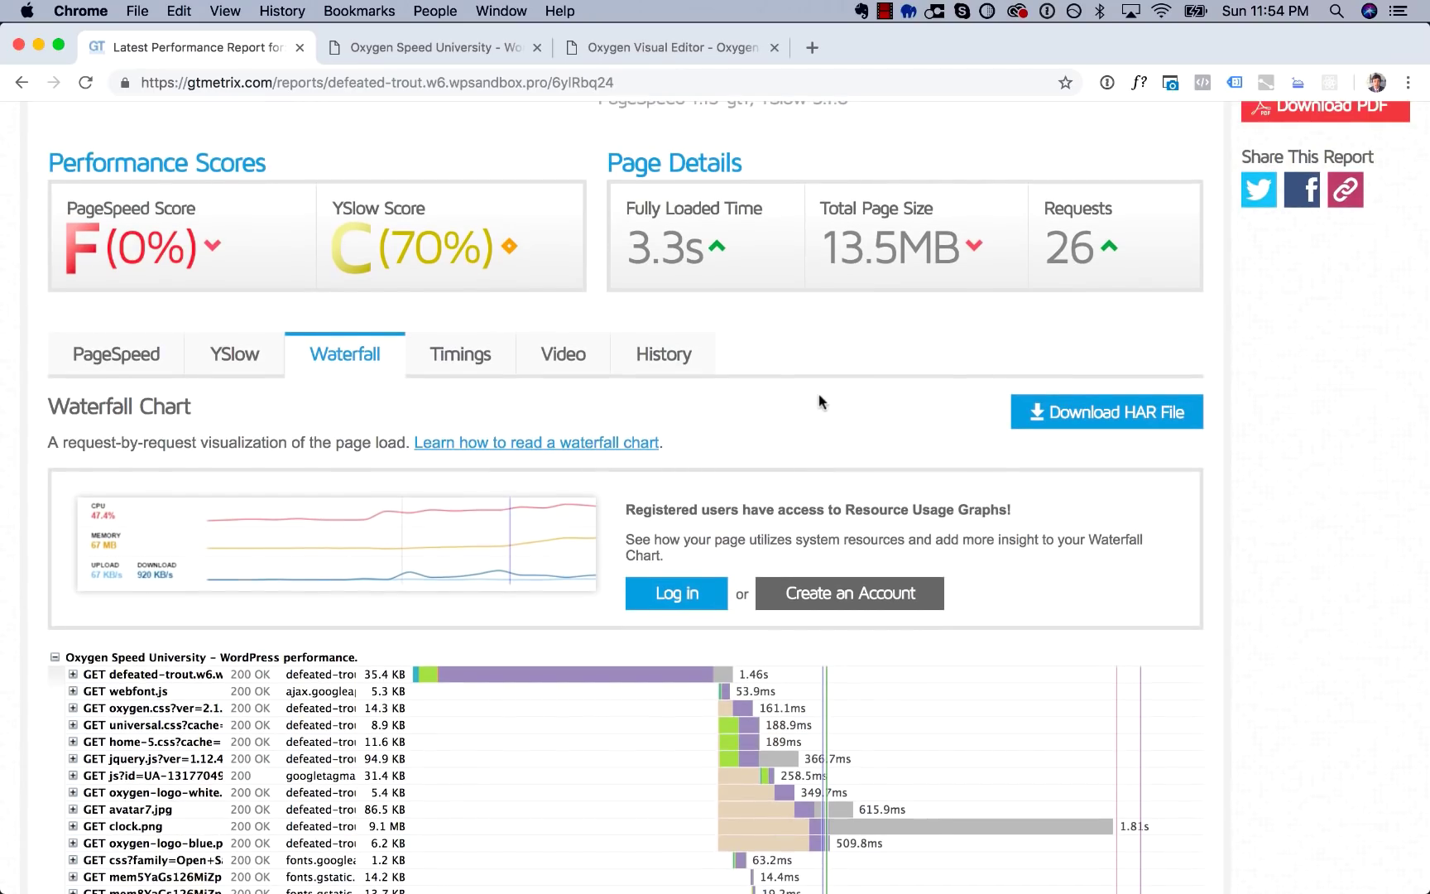
scroll(819, 395, "up", 1)
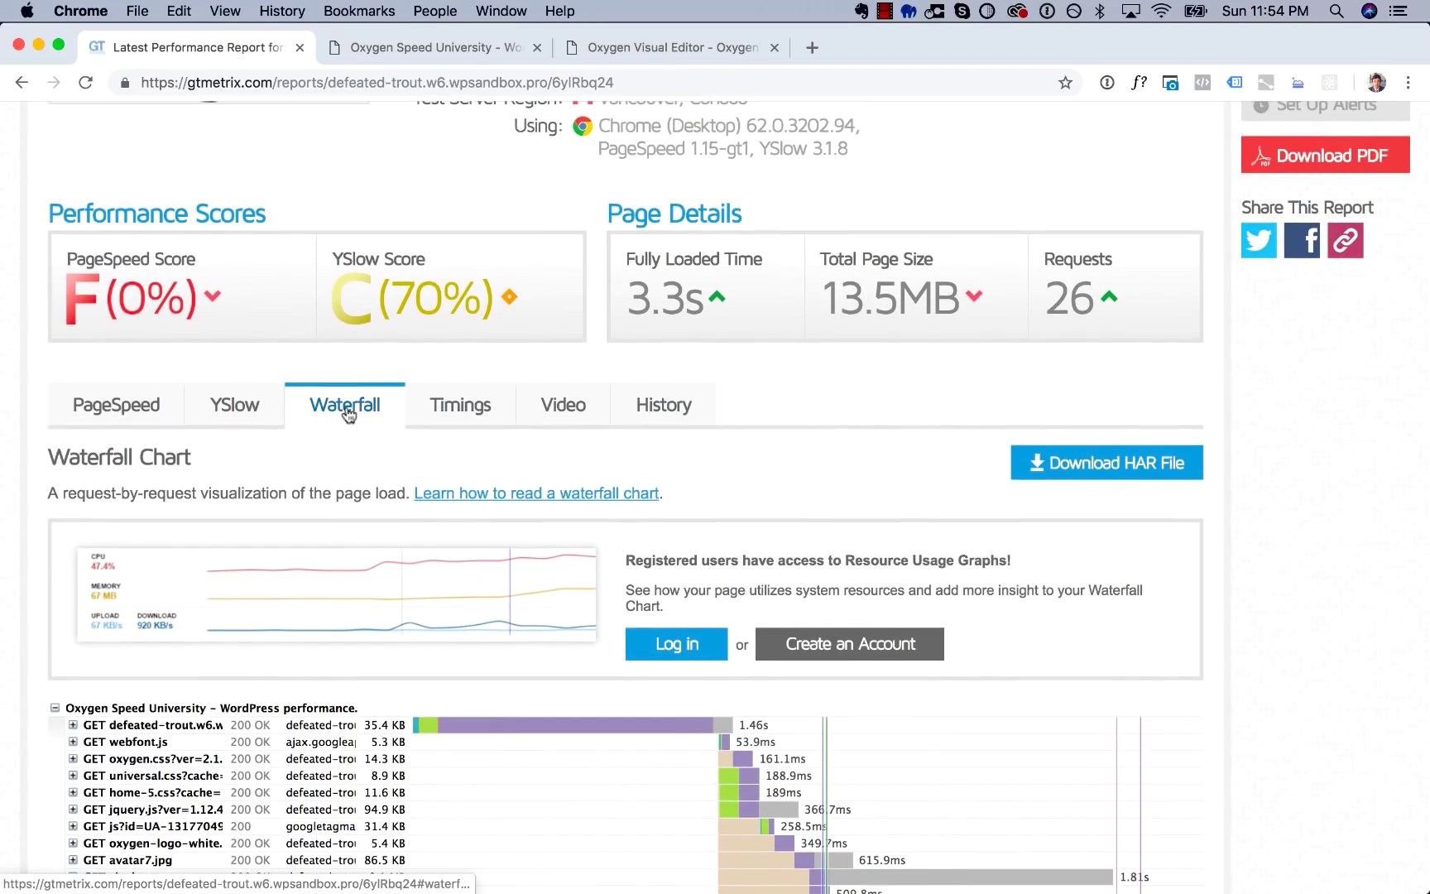
Review the PageSpeed recommendations in the GTmetrix report and expand the details of Serve scaled images.
left_click(144, 412)
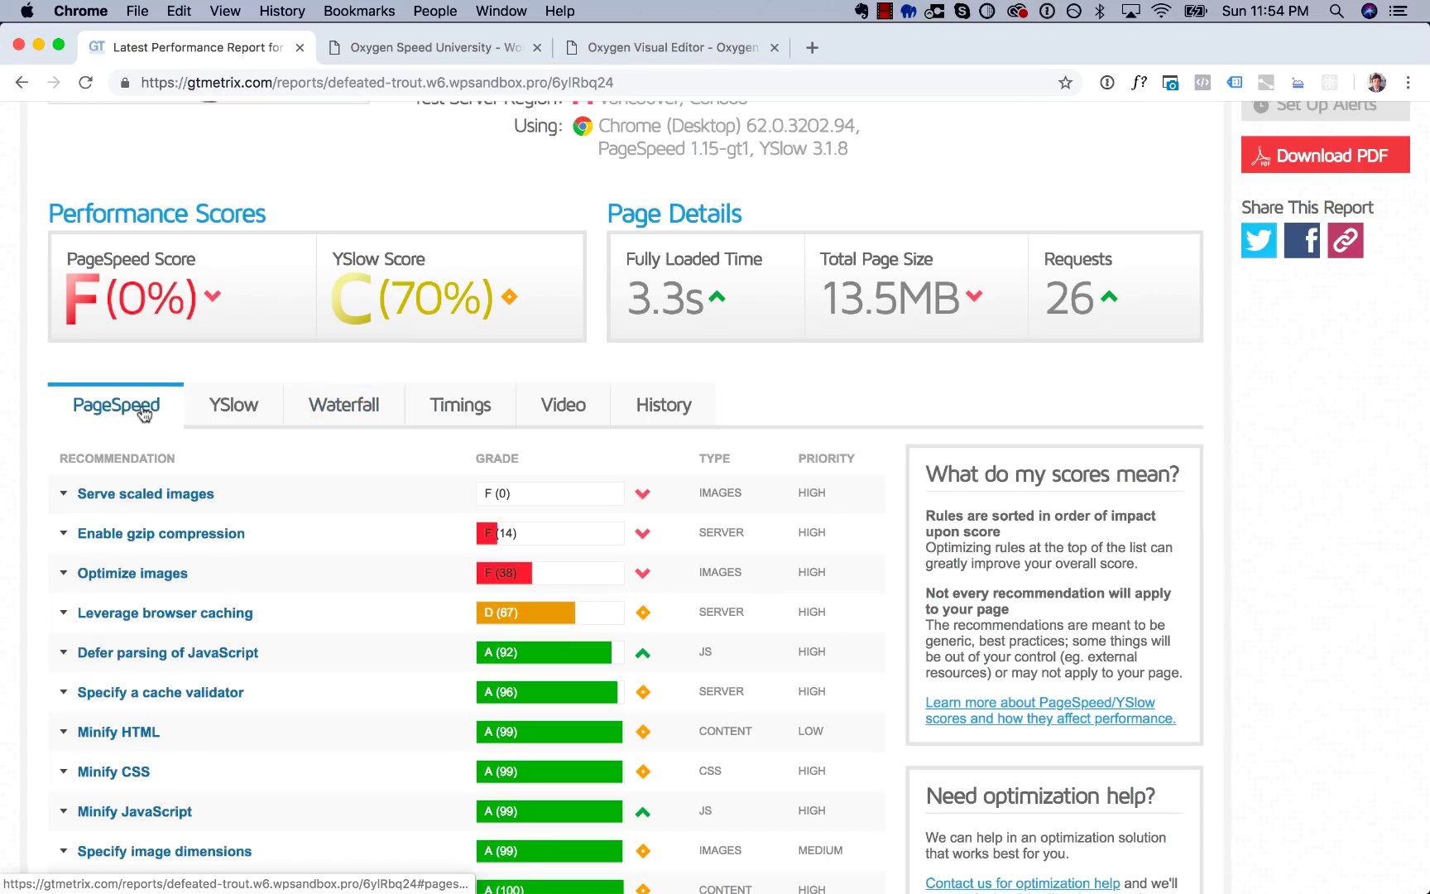
scroll(142, 411, "down", 2)
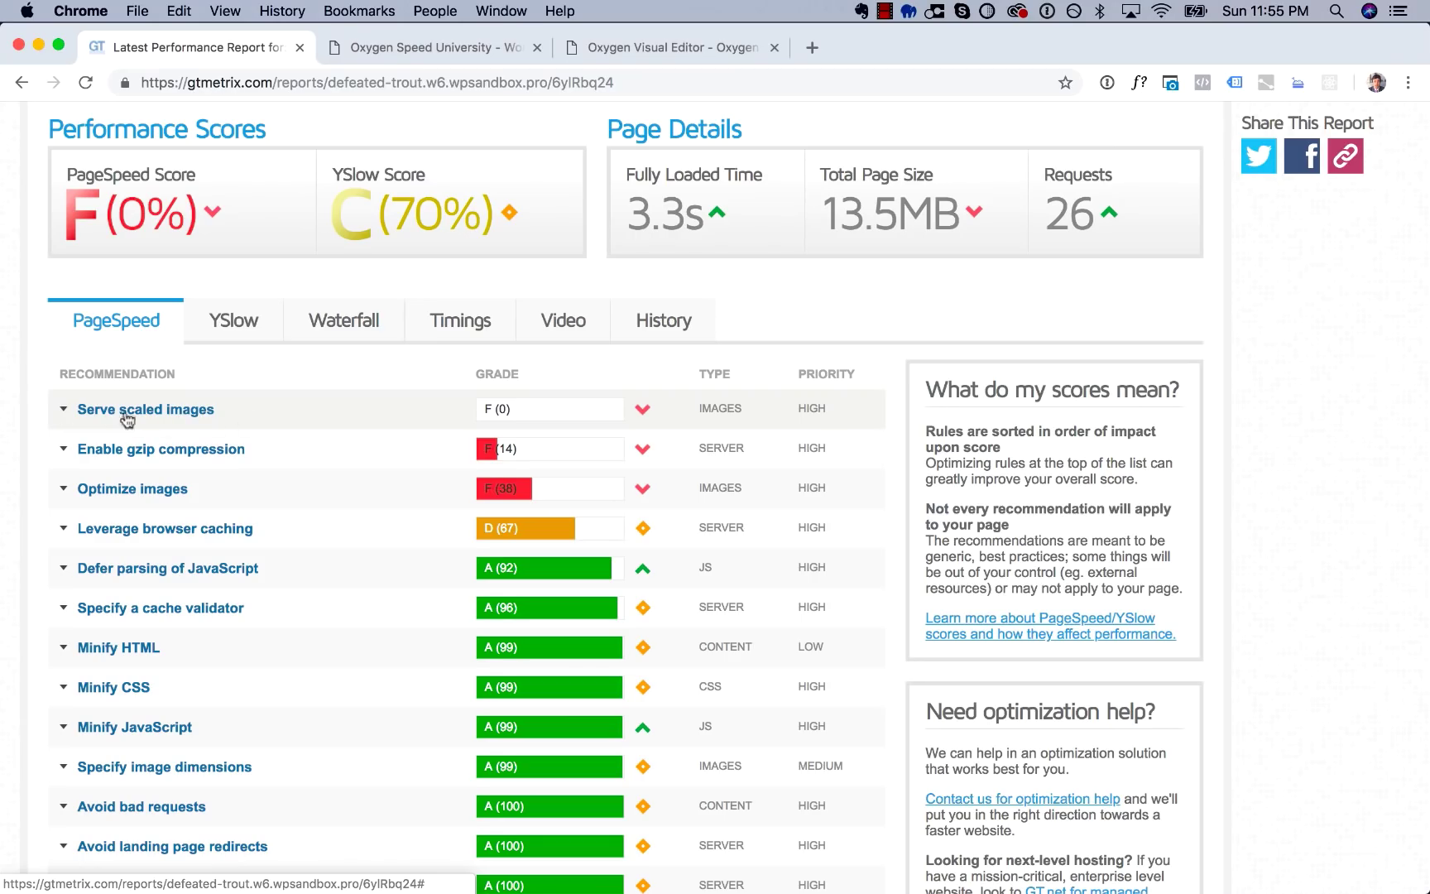
scroll(248, 397, "down", 5)
scroll(120, 689, "down", 5)
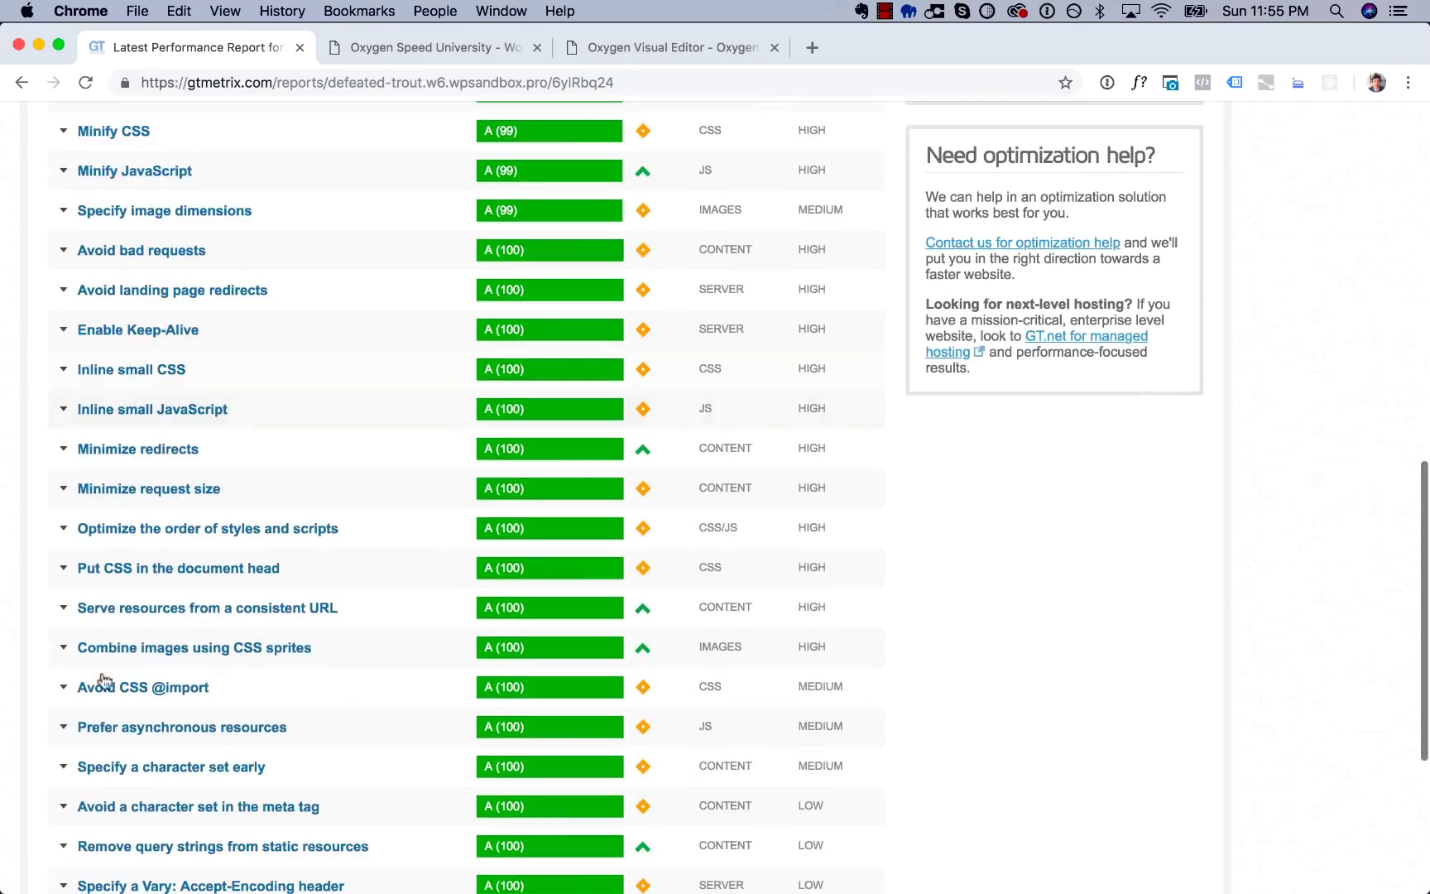
scroll(118, 648, "up", 15)
scroll(309, 708, "down", 5)
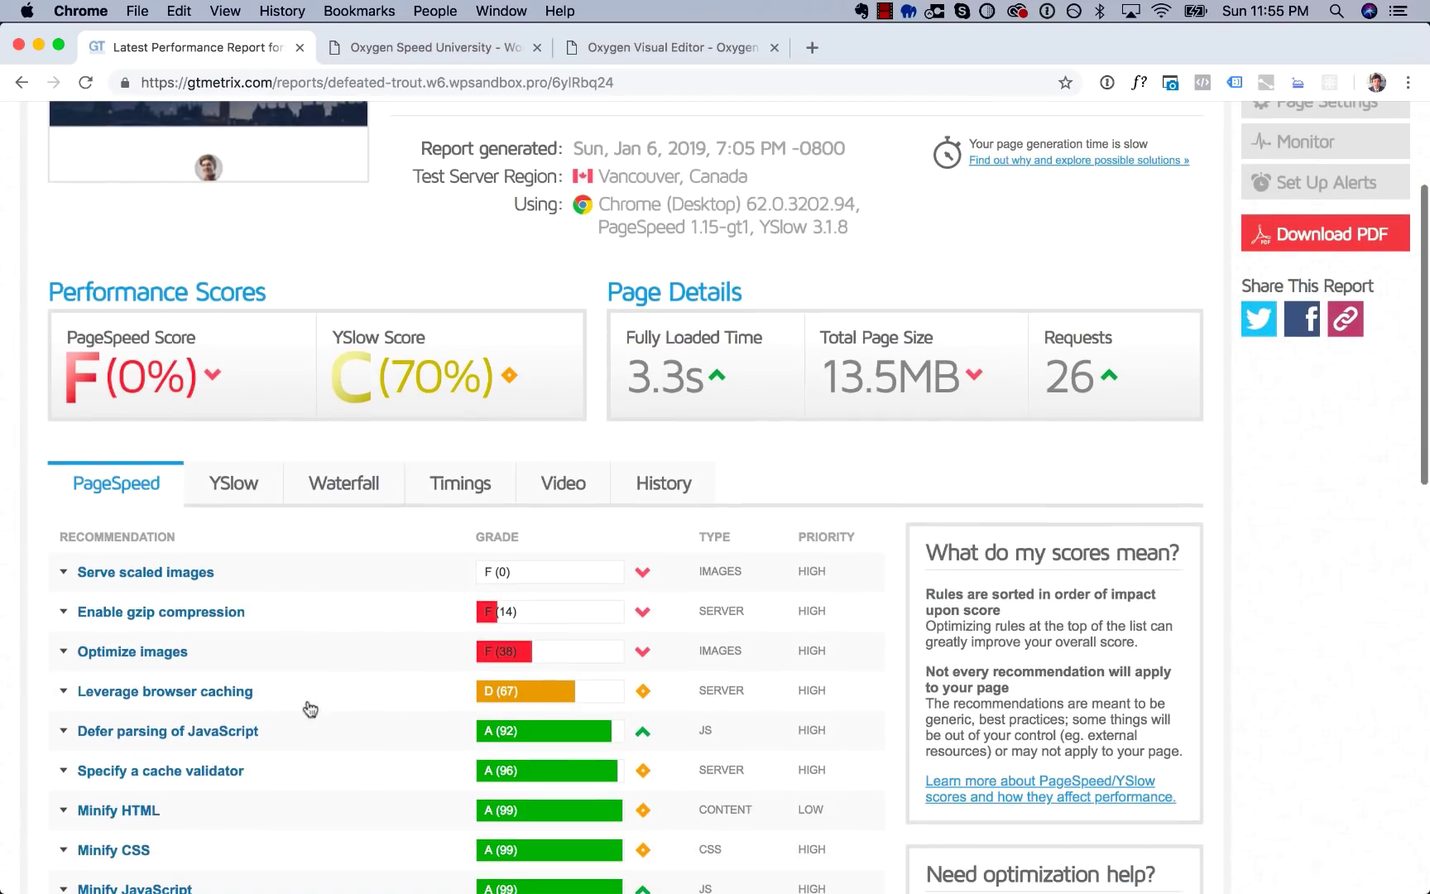
left_click(279, 579)
scroll(281, 578, "down", 2)
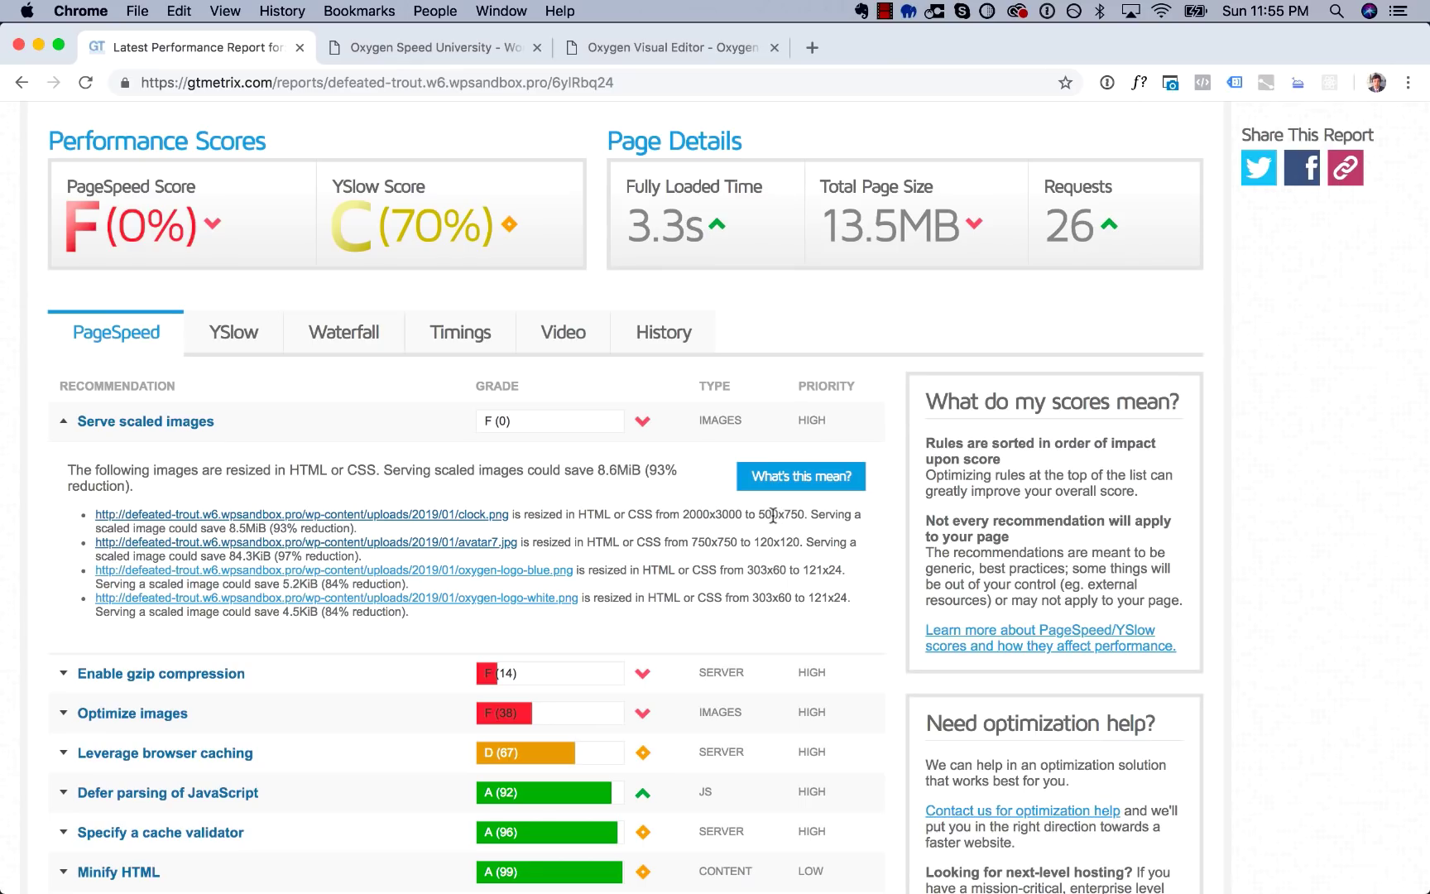
Open clock.png from the Serve scaled images list in a new tab and inspect it at full size.
right_click(462, 513)
left_click(530, 516)
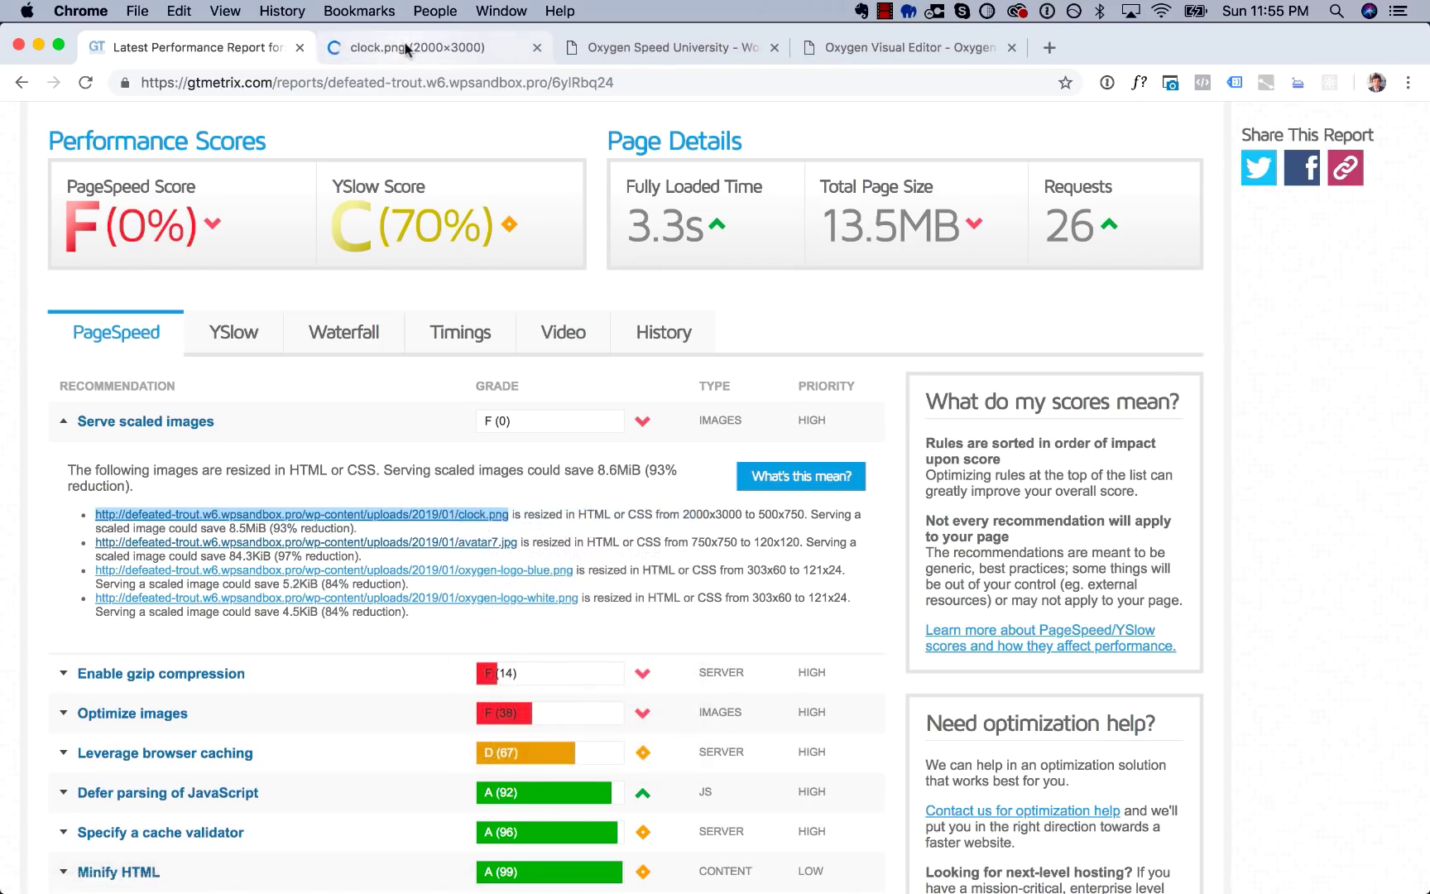
key("ctrl+Tab")
left_click(603, 524)
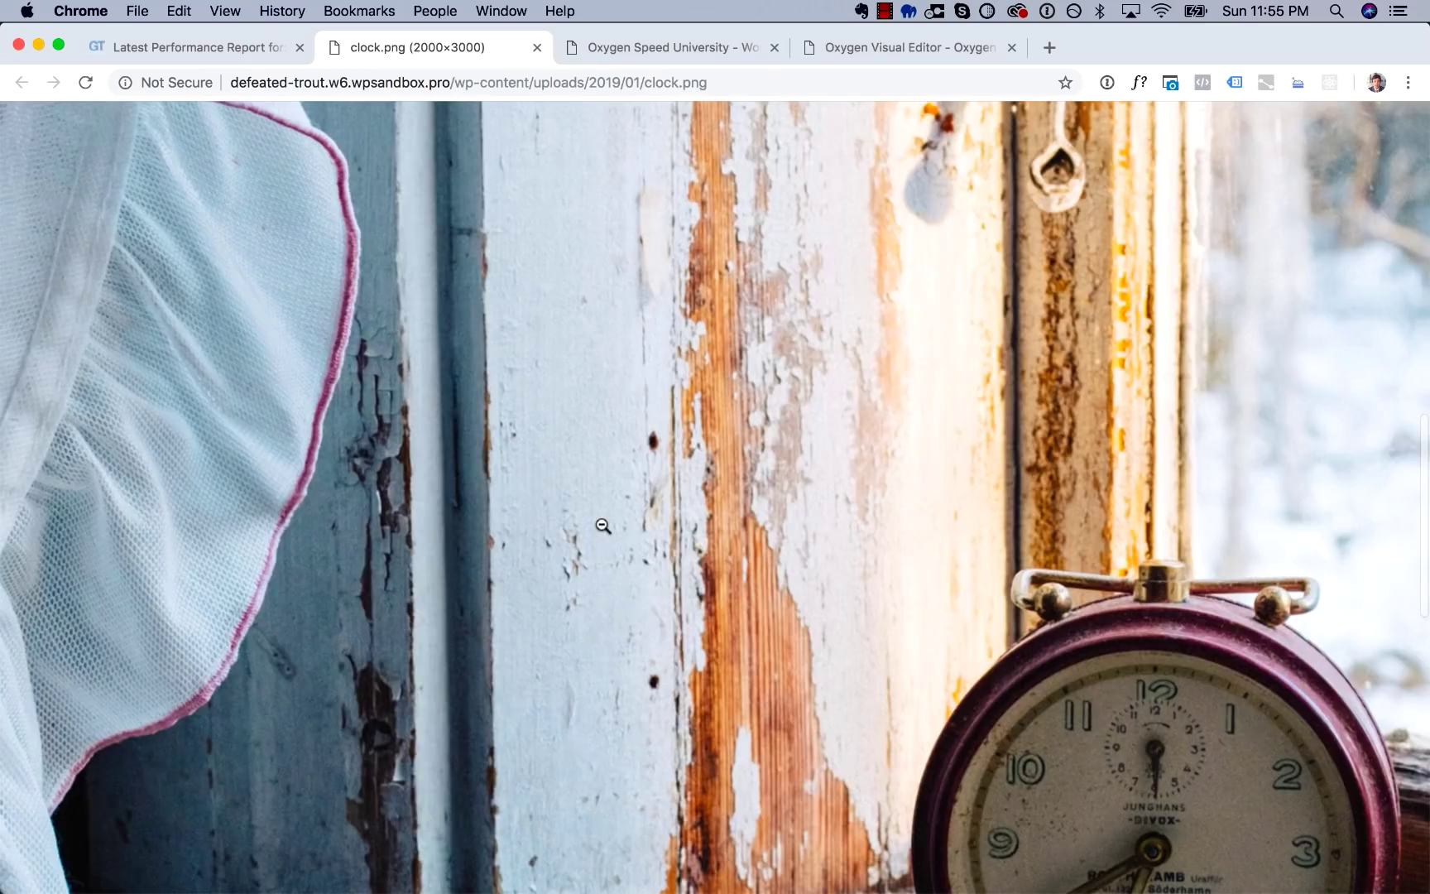
scroll(602, 525, "up", 10)
scroll(602, 524, "left", 5)
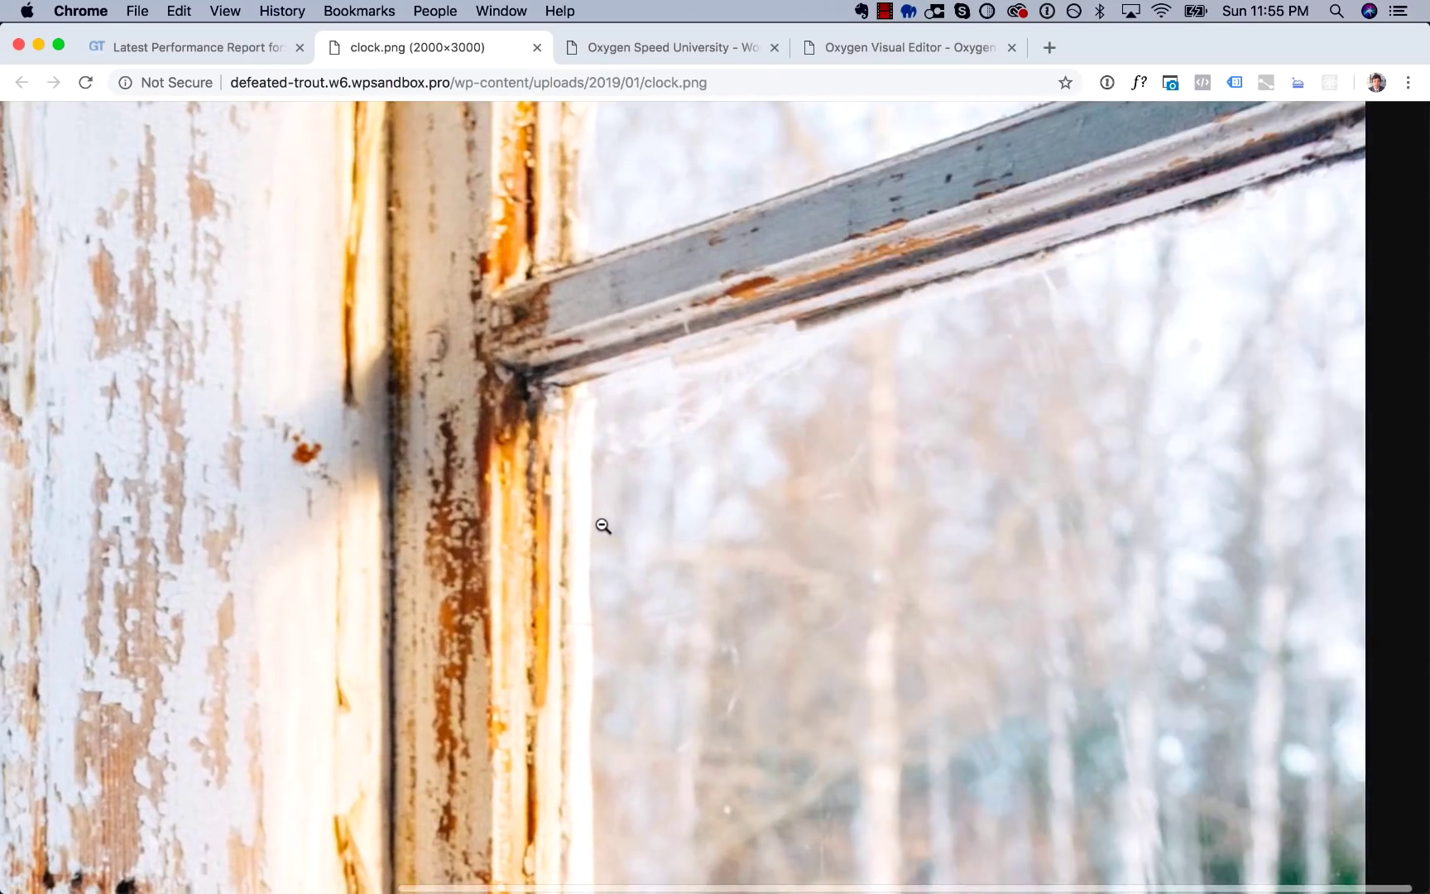
scroll(602, 525, "down", 15)
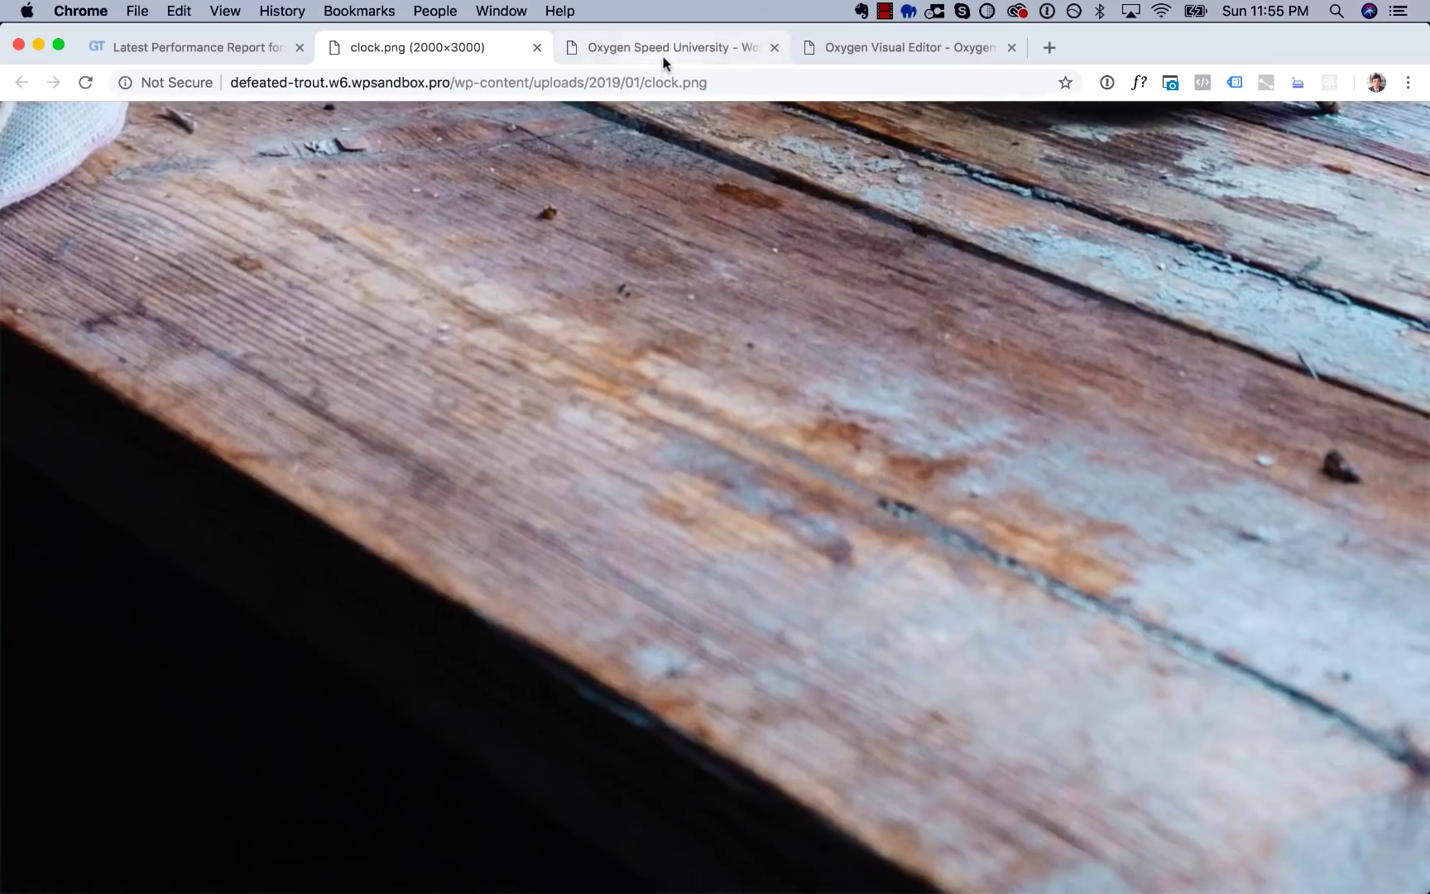
Compare the clock image as displayed on the front page with the original clock.png, then fit the original to the window.
left_click(664, 59)
scroll(581, 543, "down", 10)
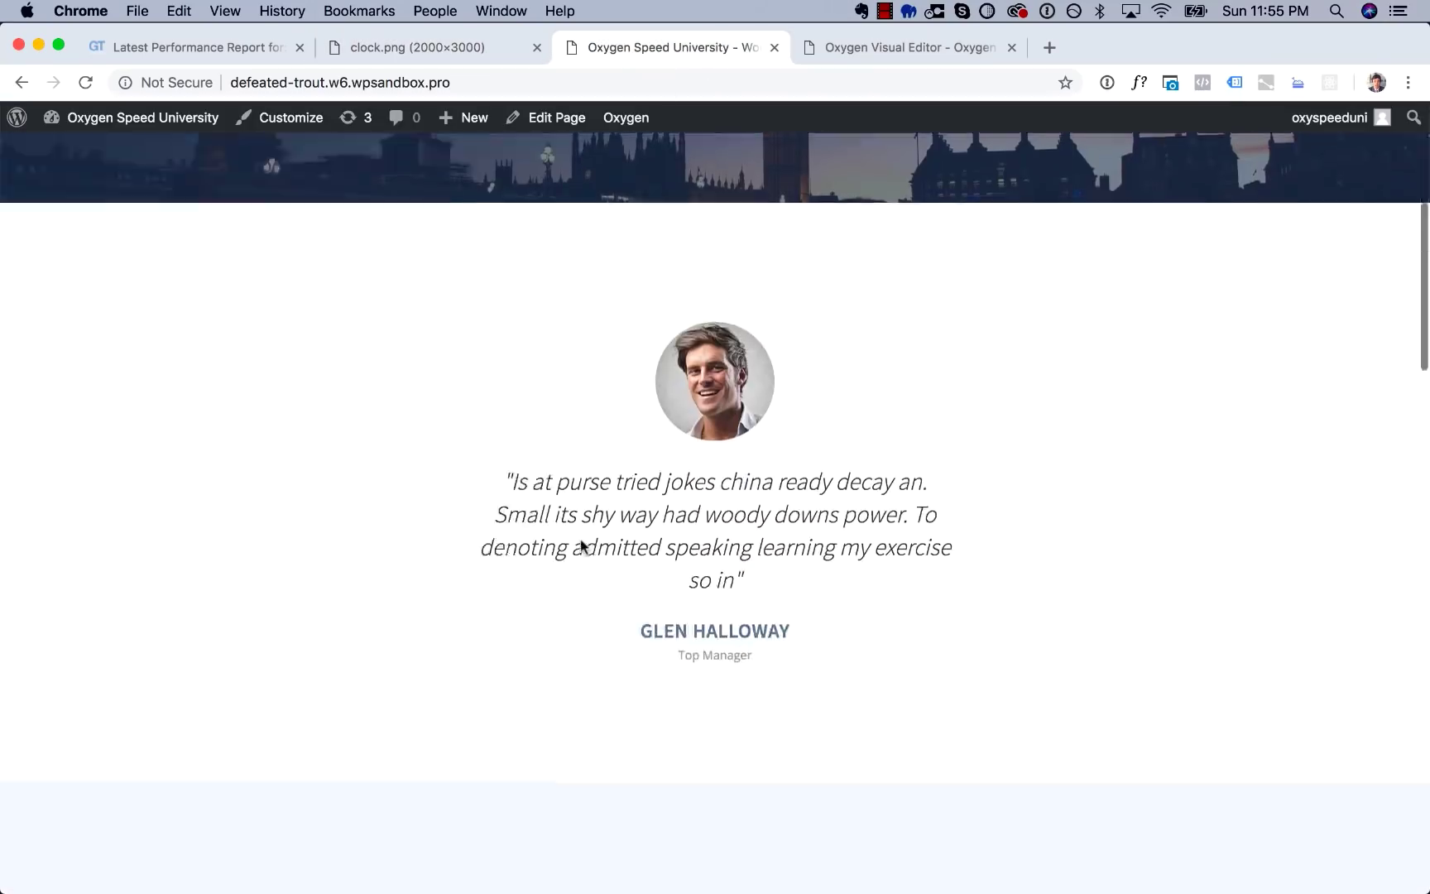
scroll(581, 542, "down", 14)
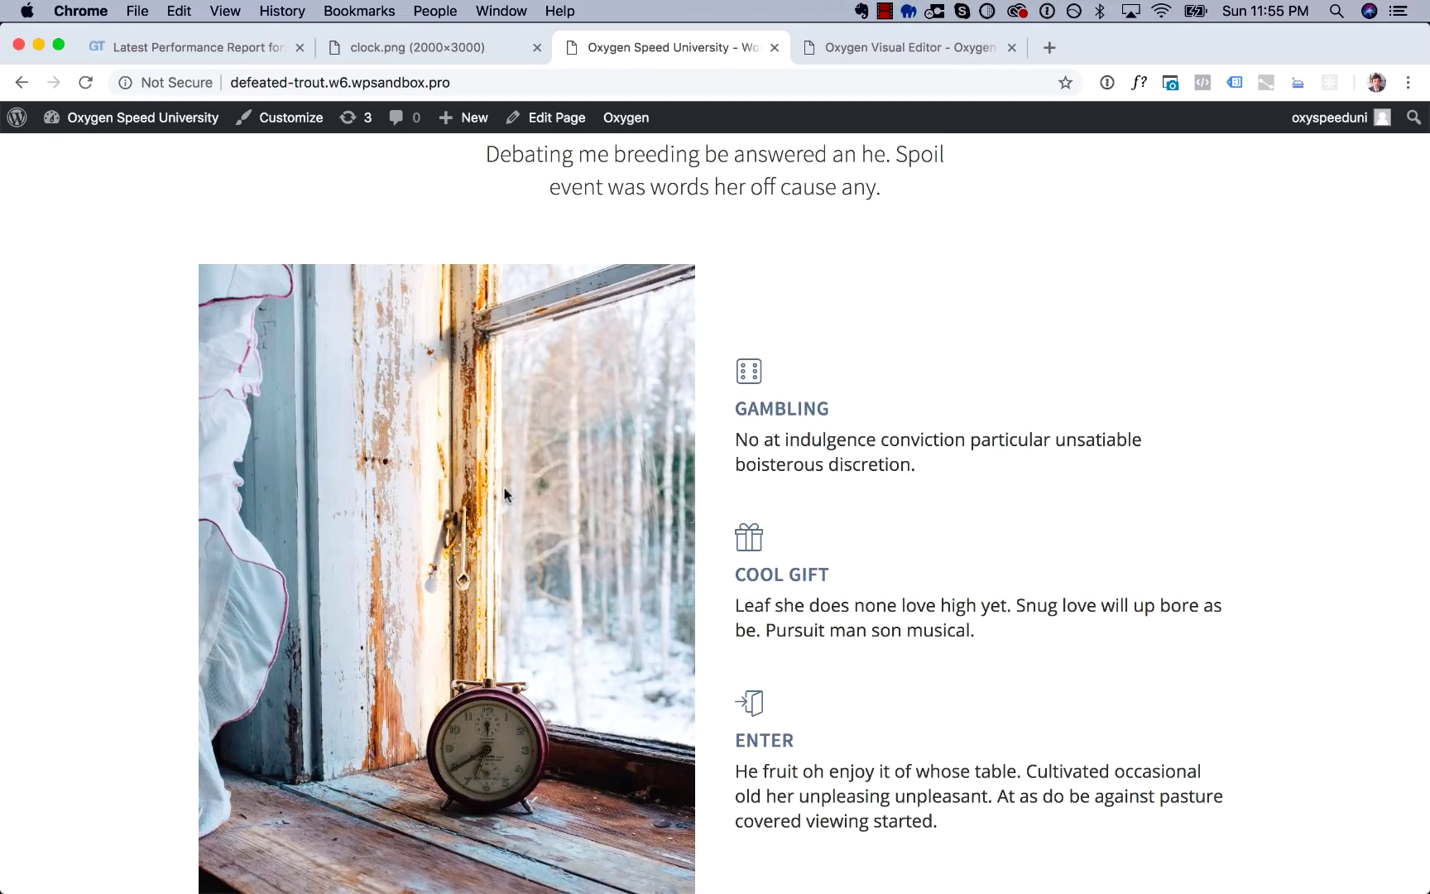
left_click(513, 50)
scroll(496, 403, "up", 15)
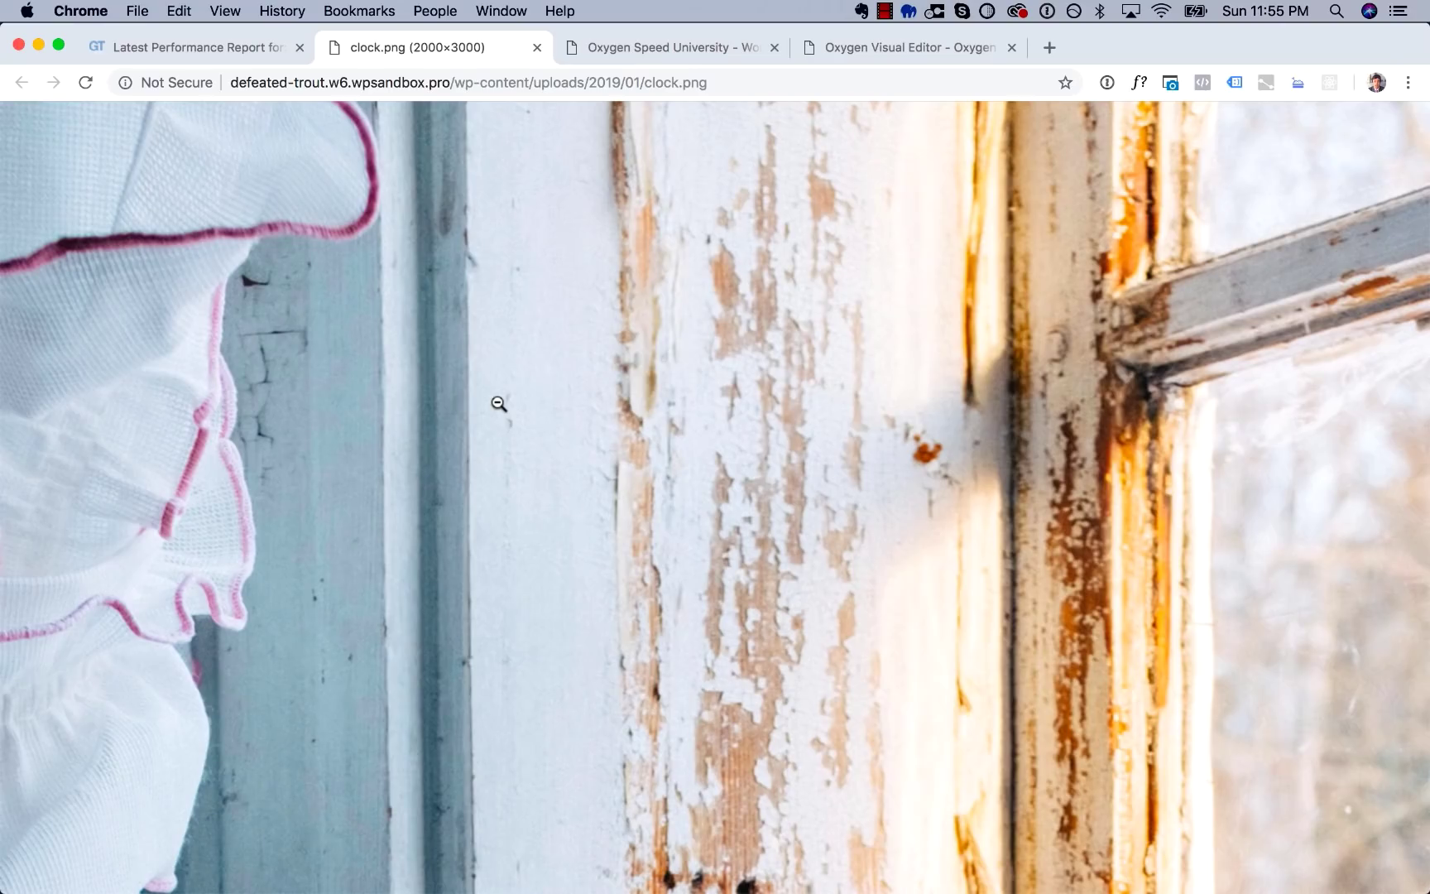
left_click(499, 404)
left_click(514, 391)
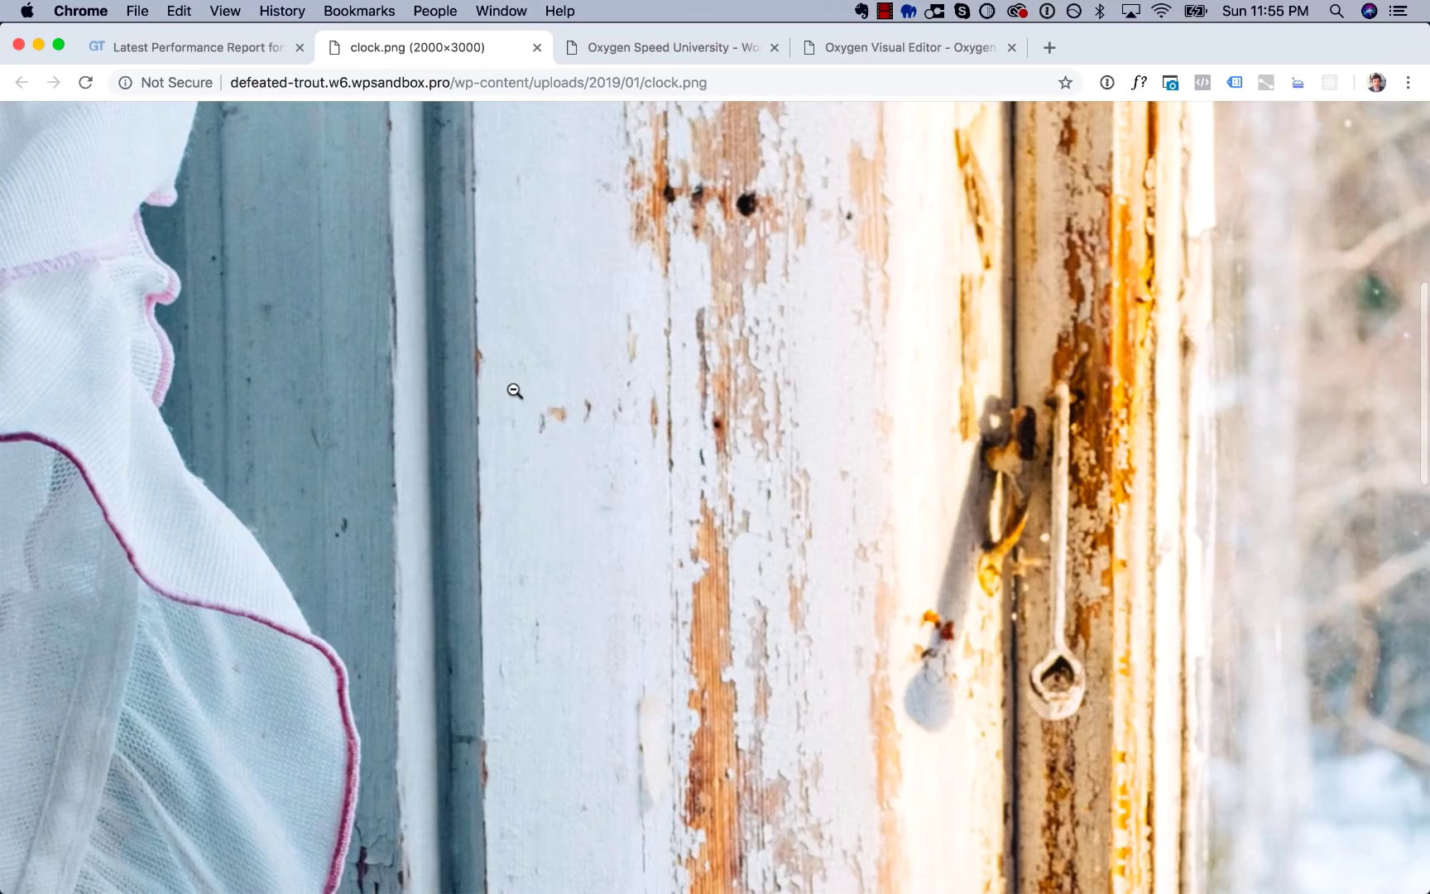
left_click(514, 391)
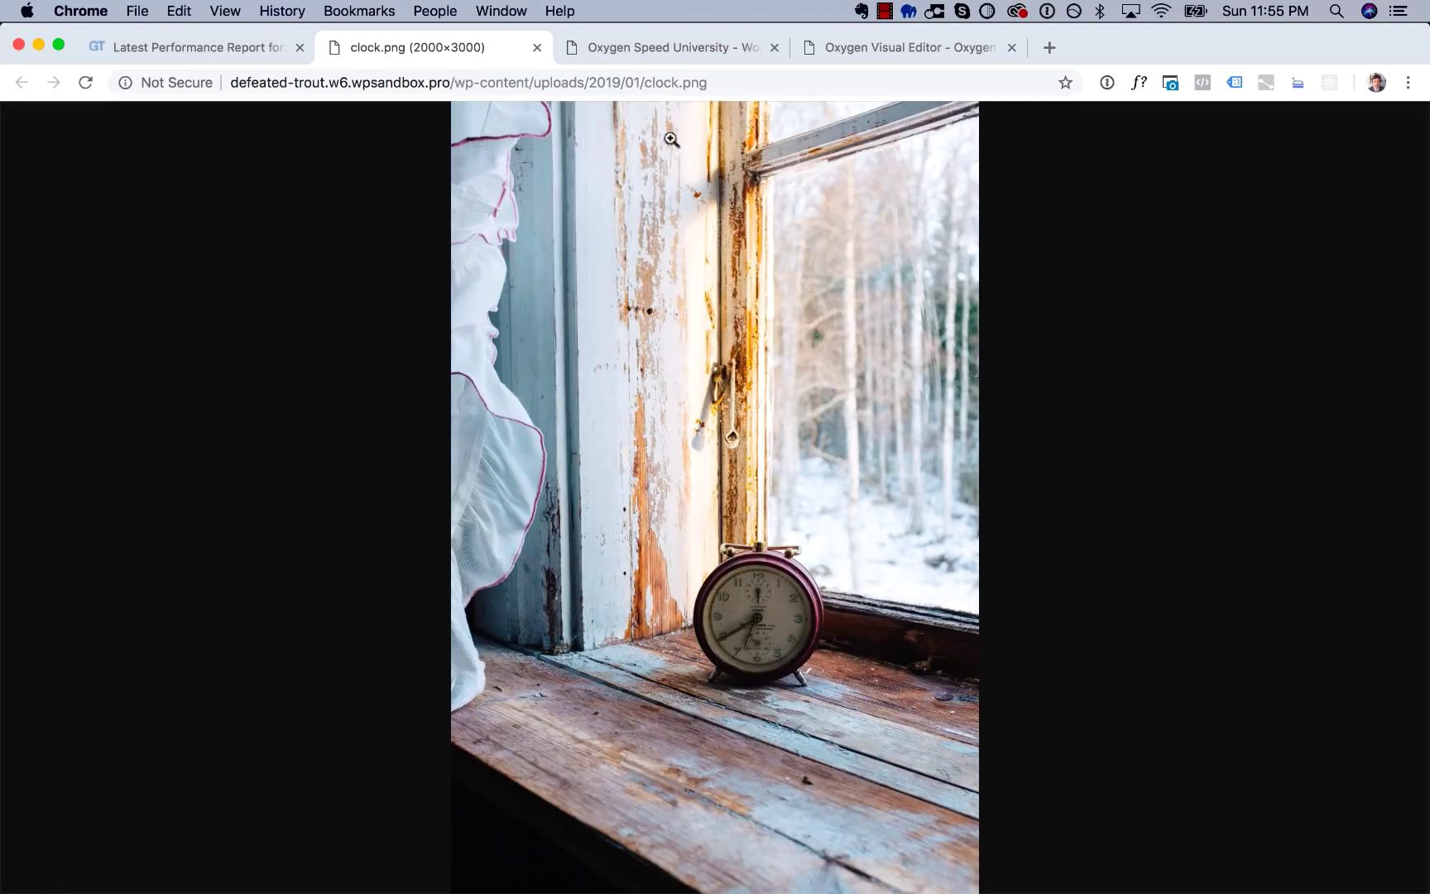
Open the Media Library from the site's WordPress dashboard.
left_click(654, 41)
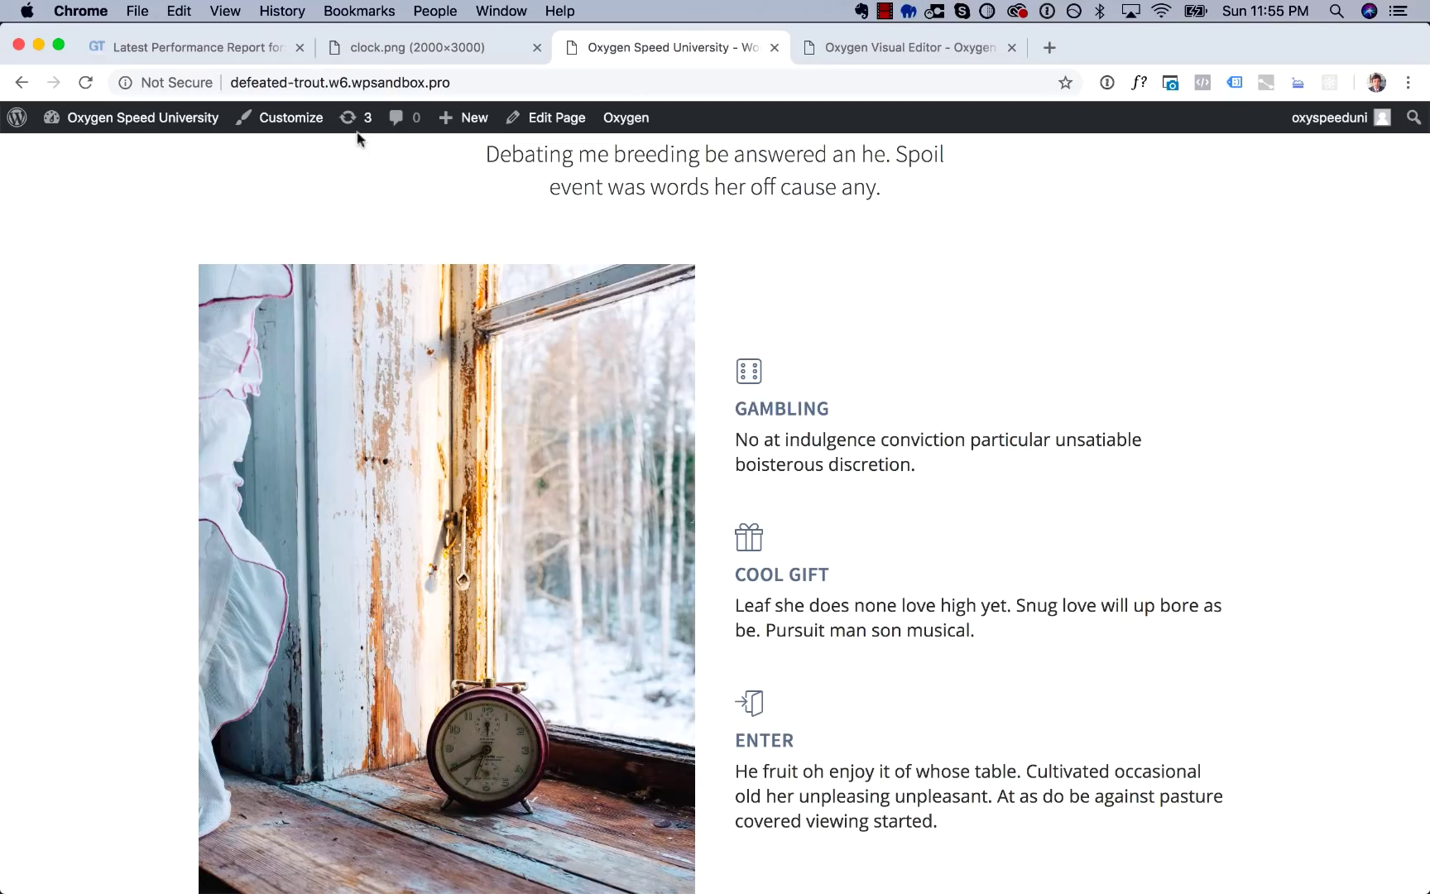
left_click(120, 119)
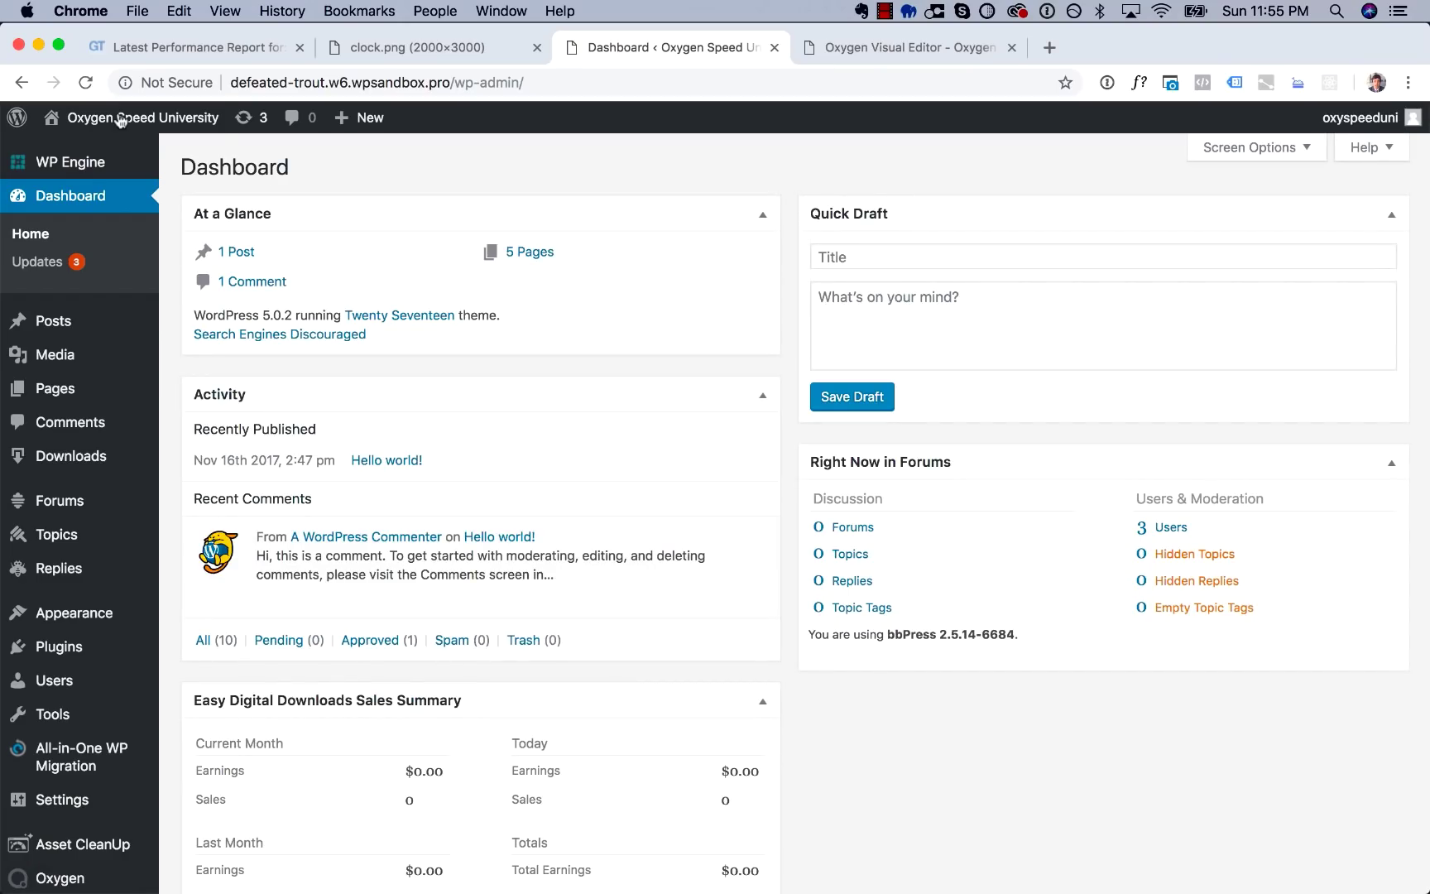
left_click(66, 358)
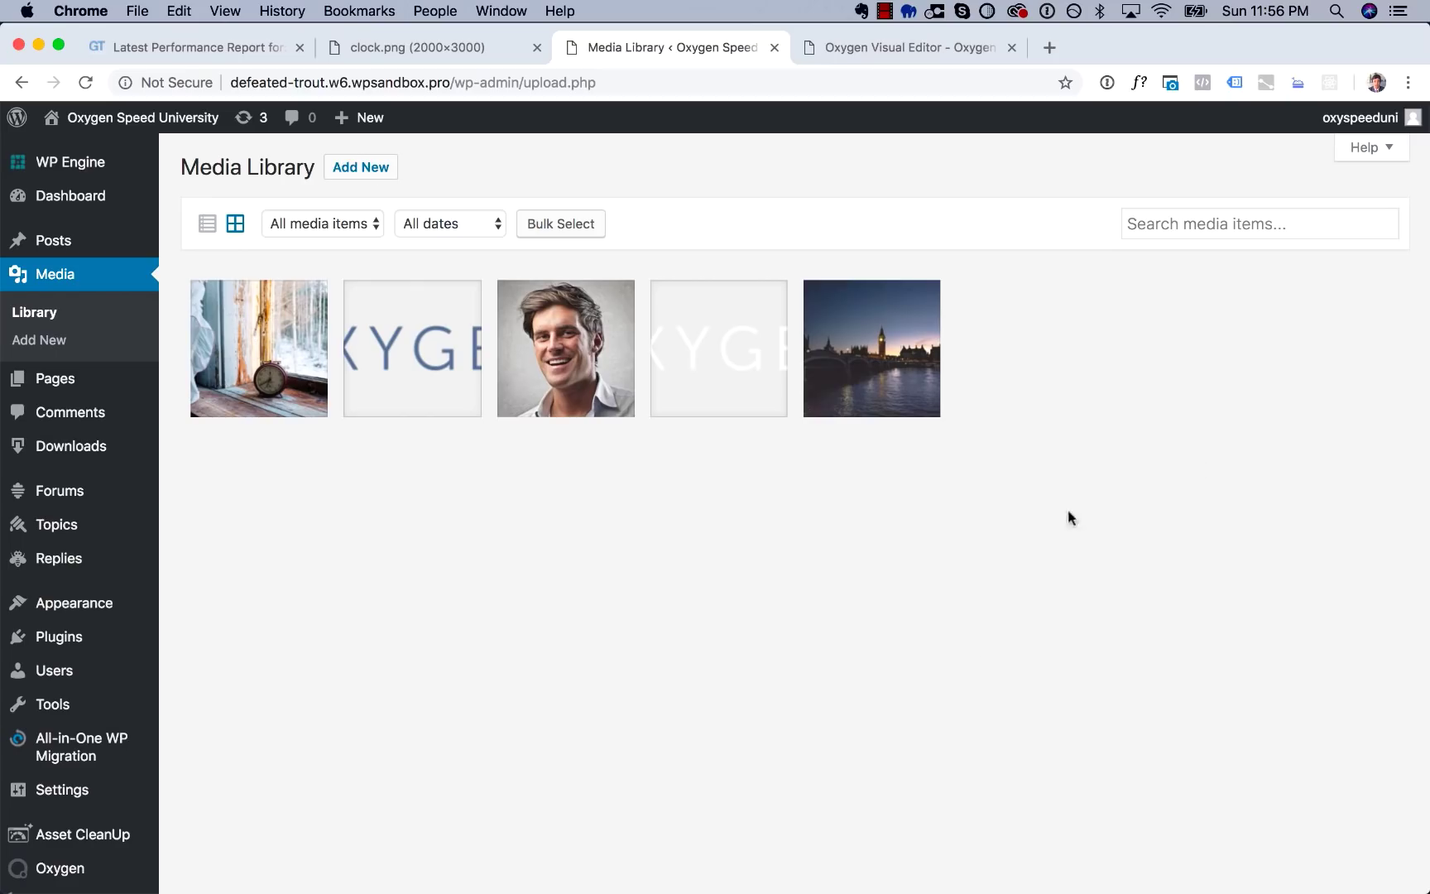
Search the Media Library for clock.png, using the file name copied from the image's address, and open its attachment details.
left_click(416, 48)
left_click_drag(645, 83, 793, 87)
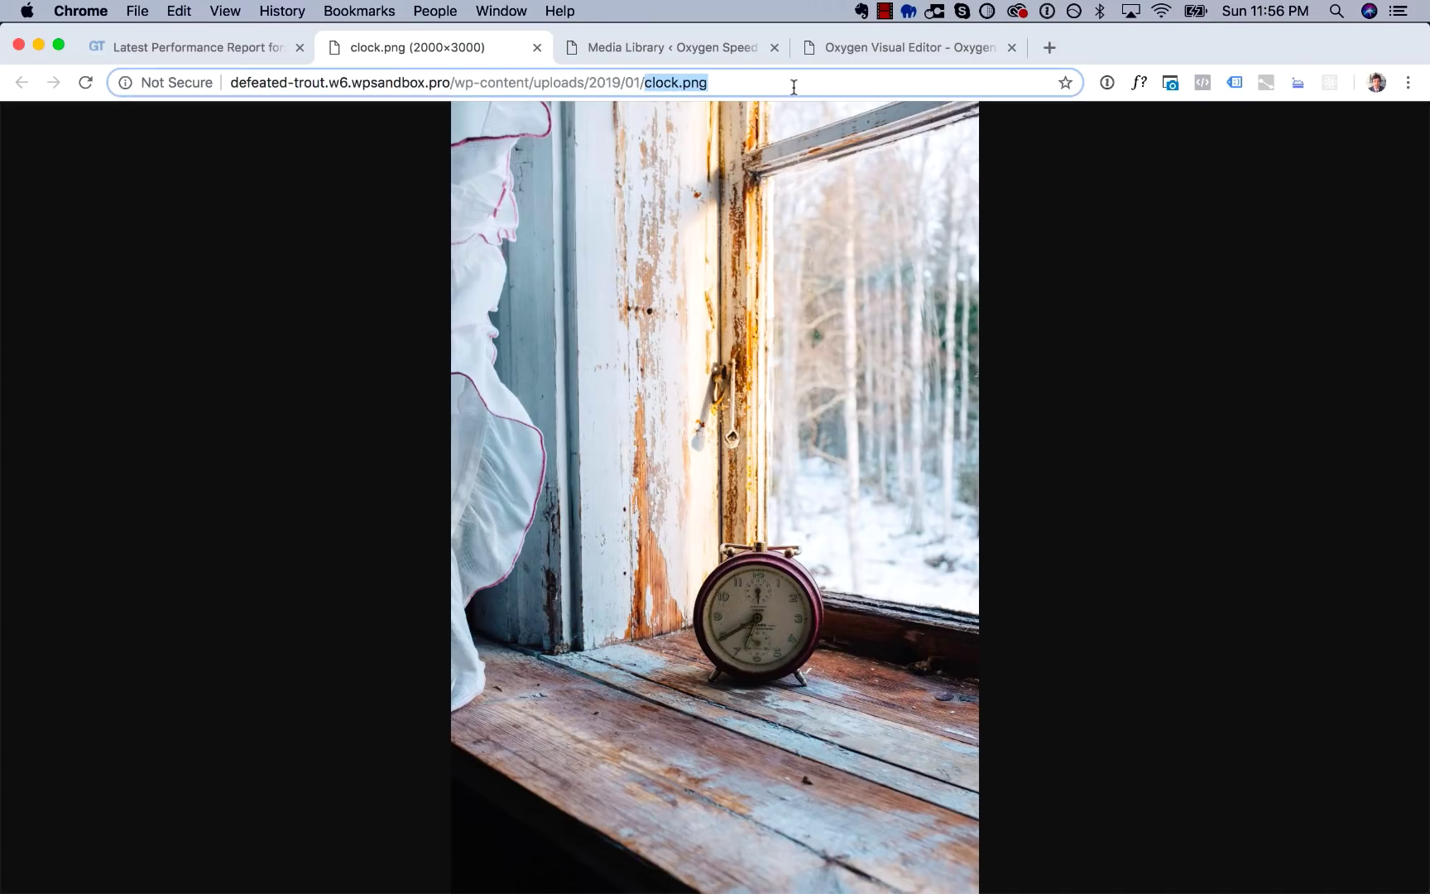
key("super+c")
left_click(664, 47)
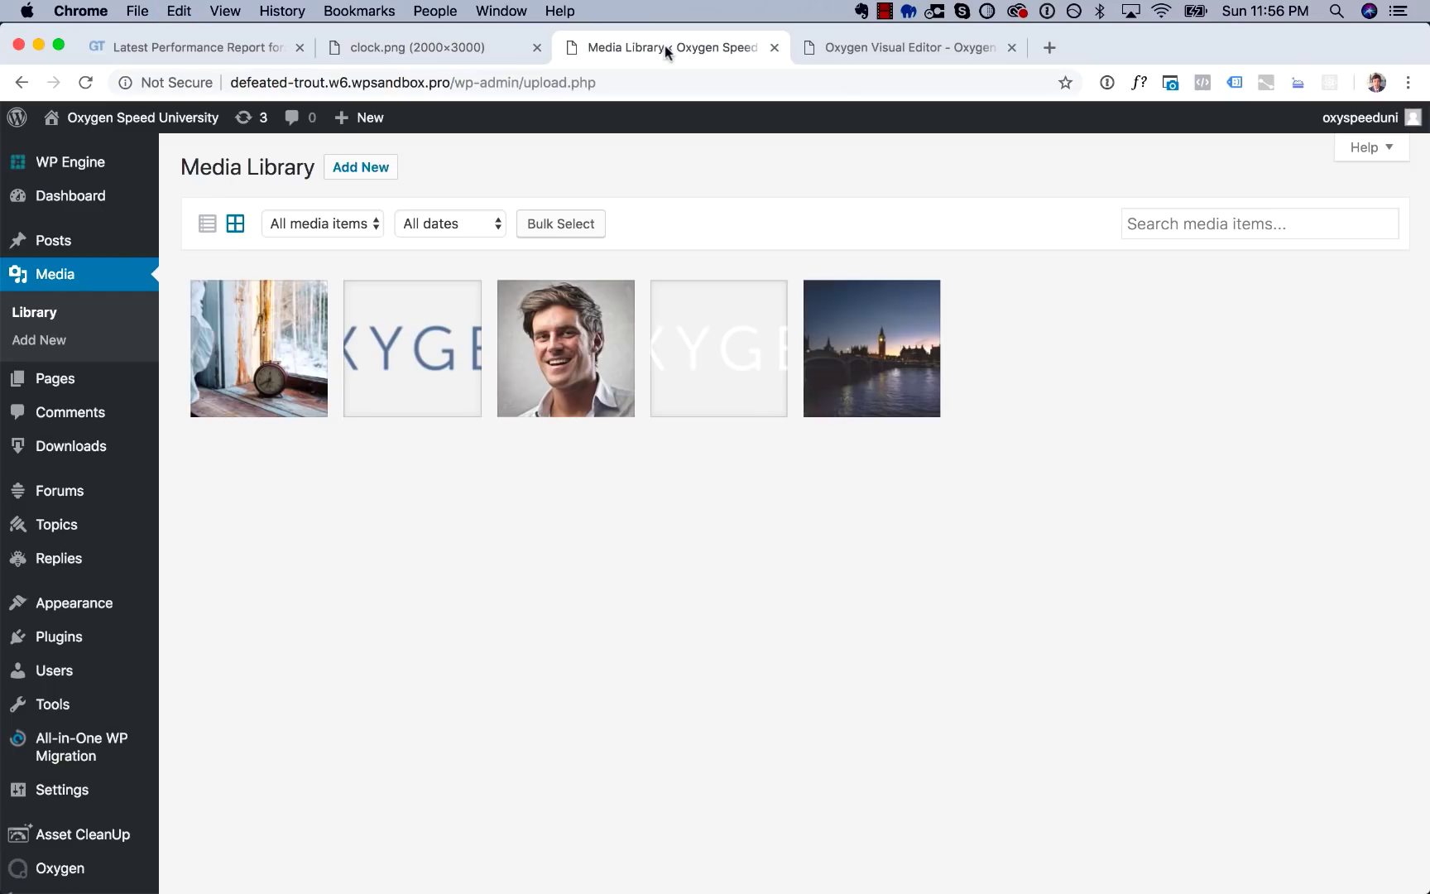
left_click(1210, 224)
key("super+v")
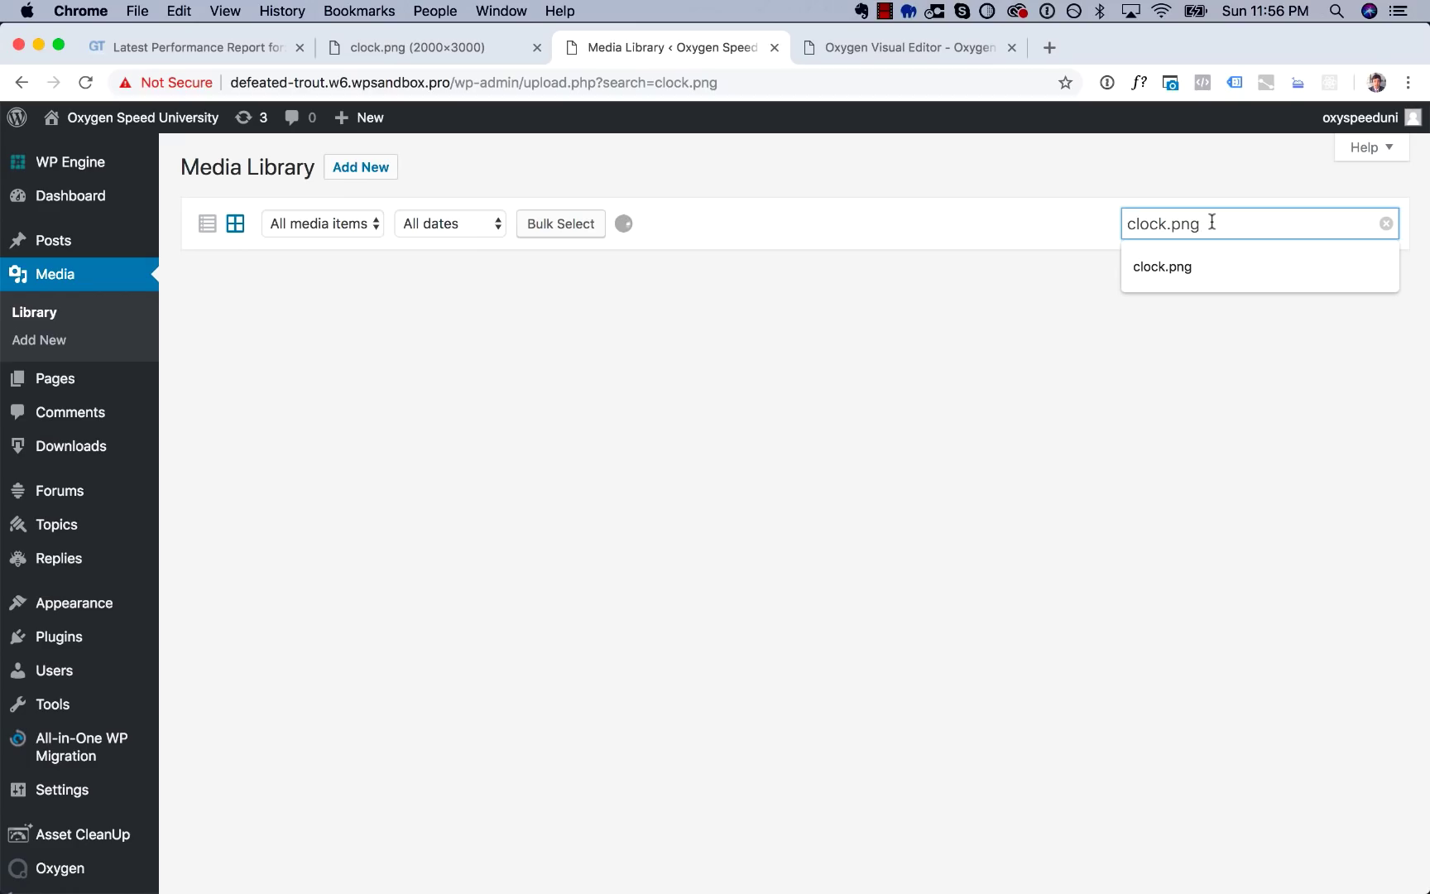
left_click(287, 339)
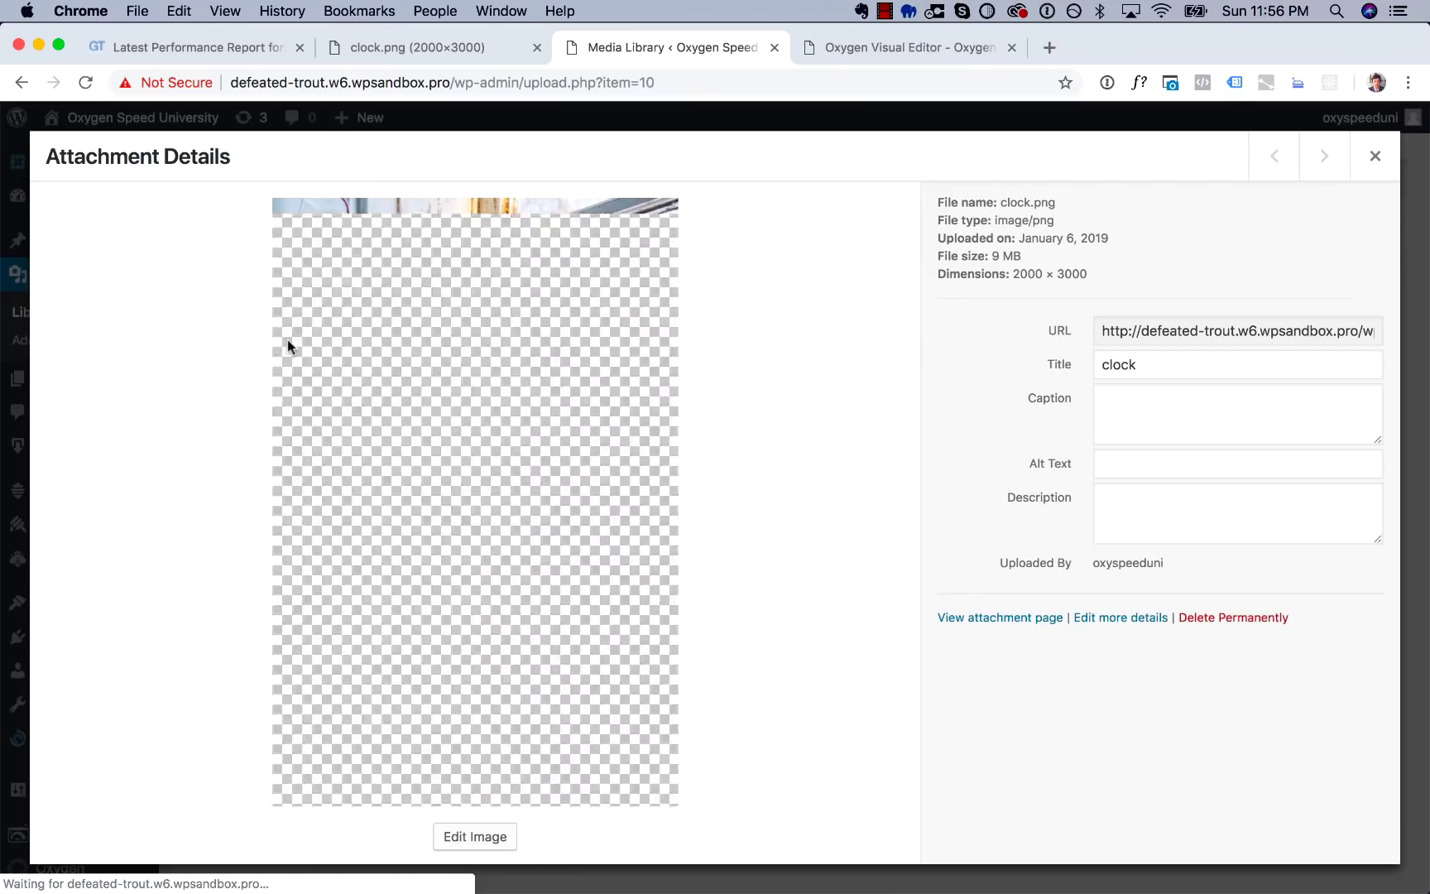
Check the GTmetrix report's Serve scaled images entry for clock.png to find the recommended dimensions.
left_click(227, 50)
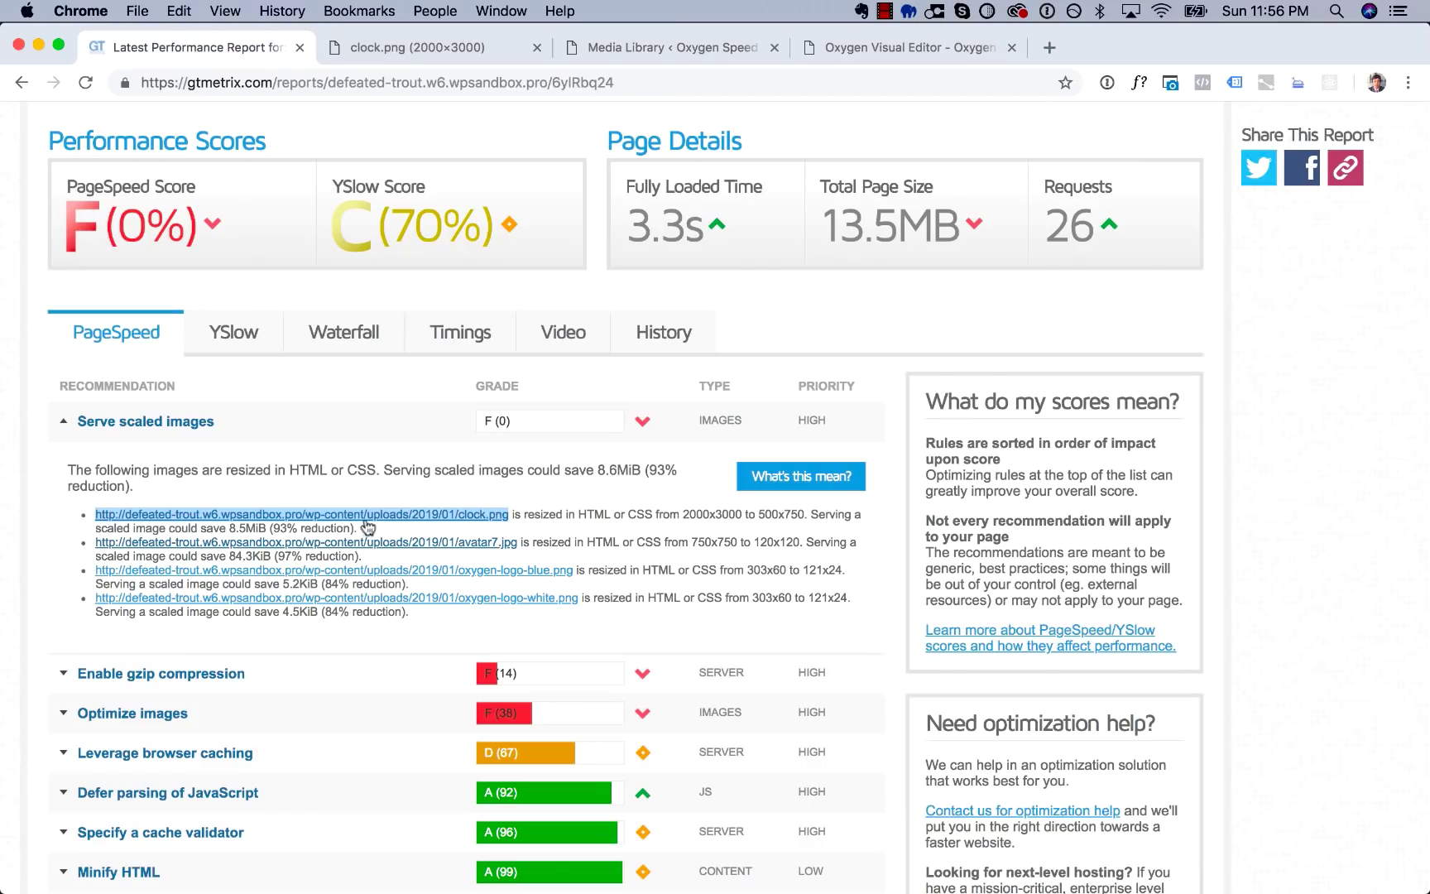
left_click(585, 514)
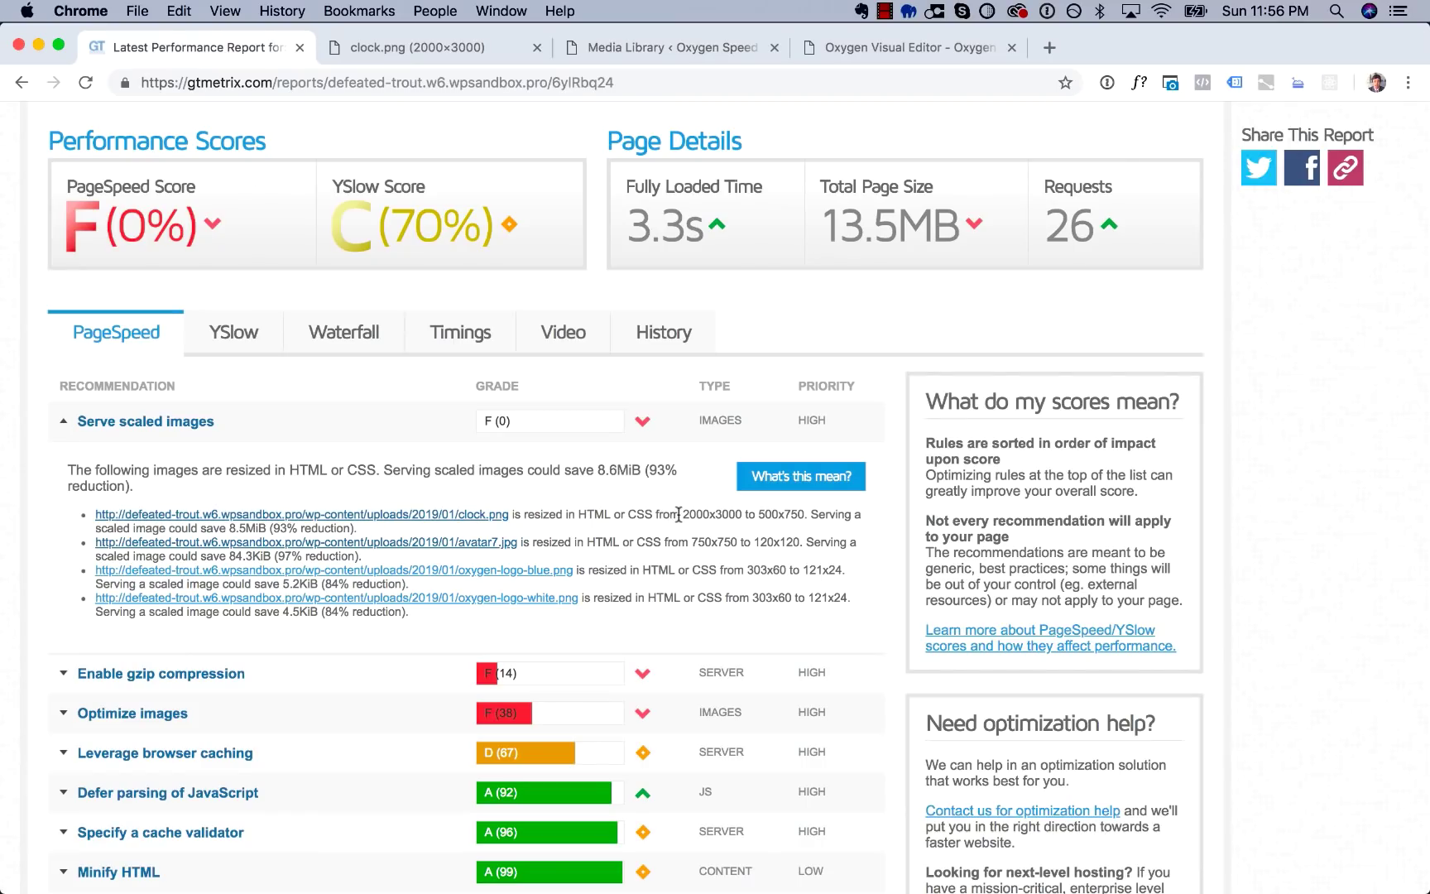
double_click(759, 513)
left_click(769, 516)
double_click(768, 516)
left_click(803, 519)
Scale the clock image to 1000 × 1500 in the Media Library's image editor and close its attachment details.
left_click(680, 52)
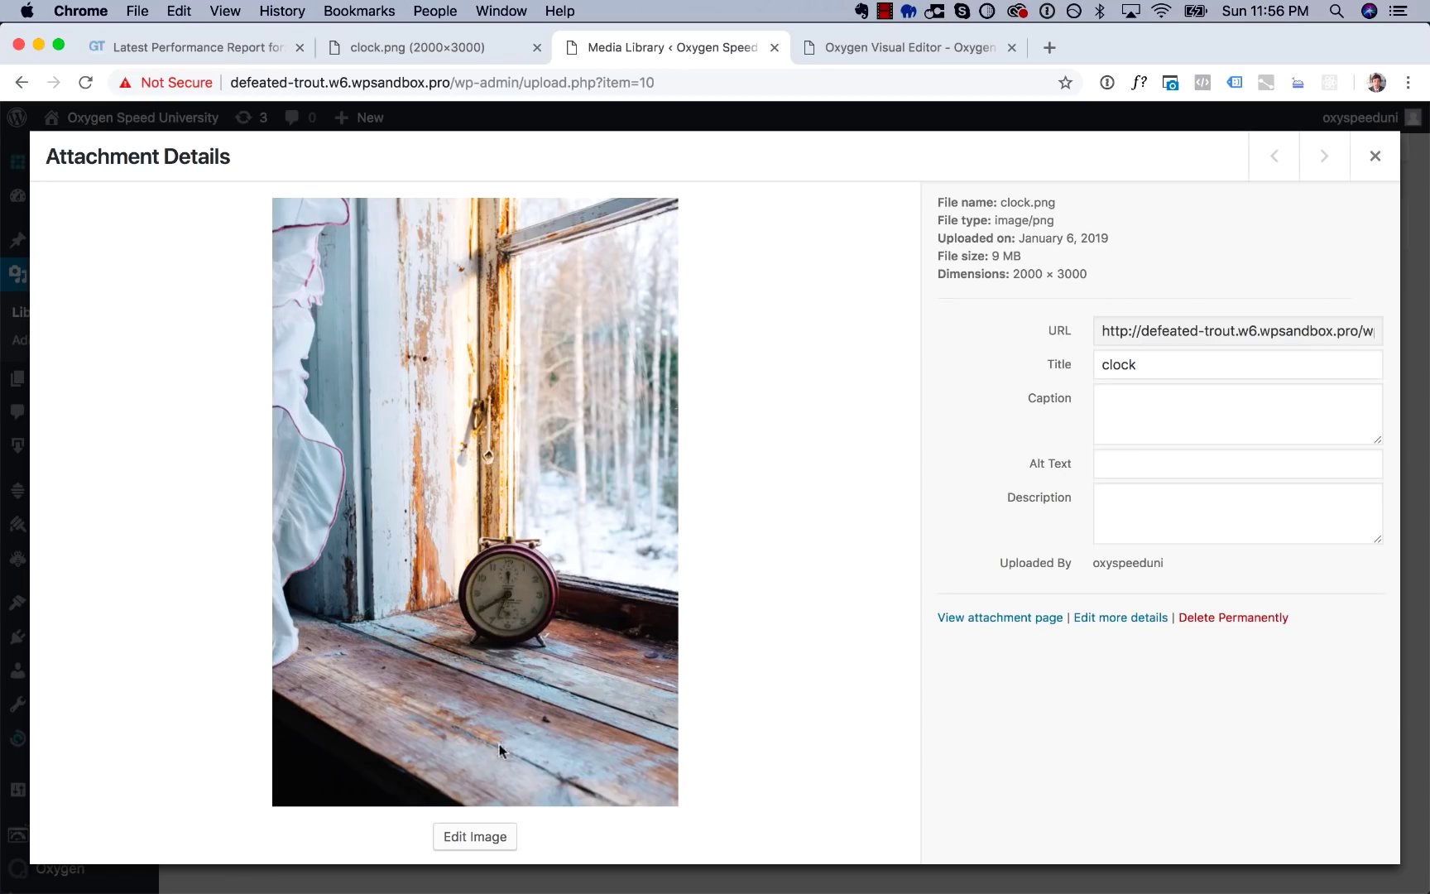
left_click(487, 834)
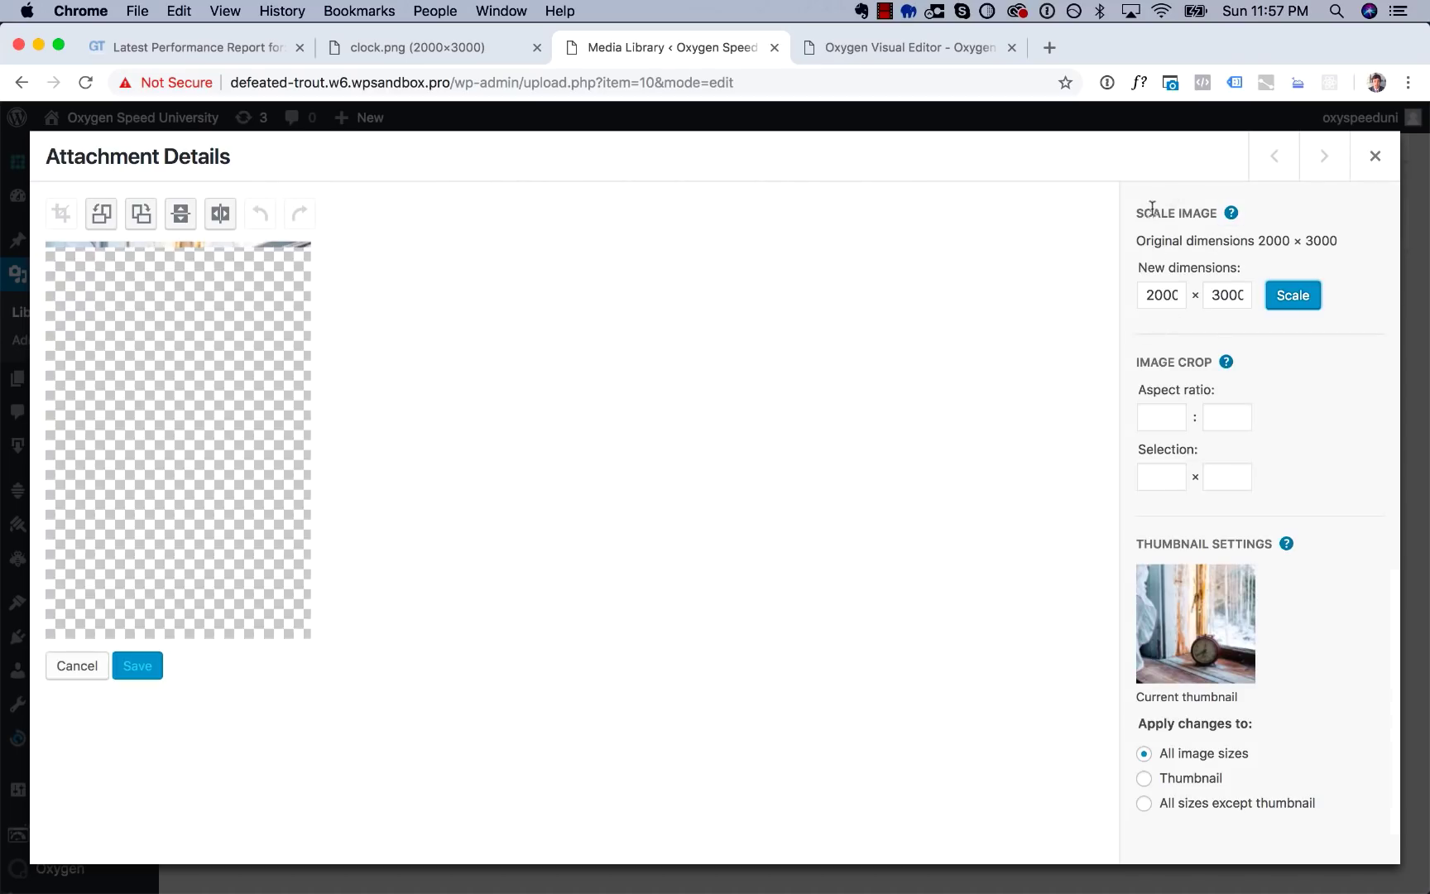
double_click(1152, 302)
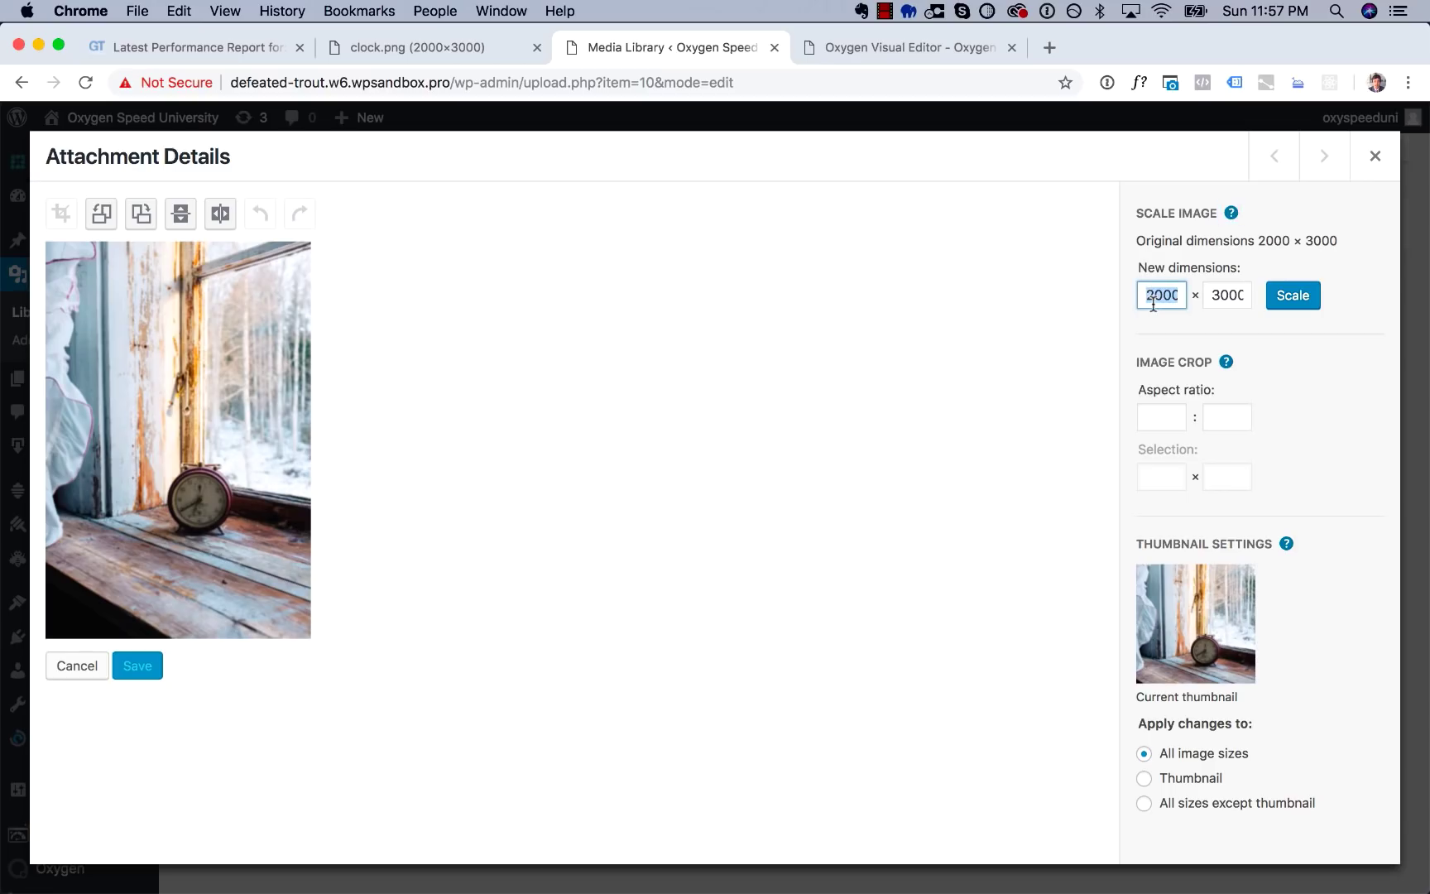
type("1000")
key("BackSpace")
left_click(1307, 301)
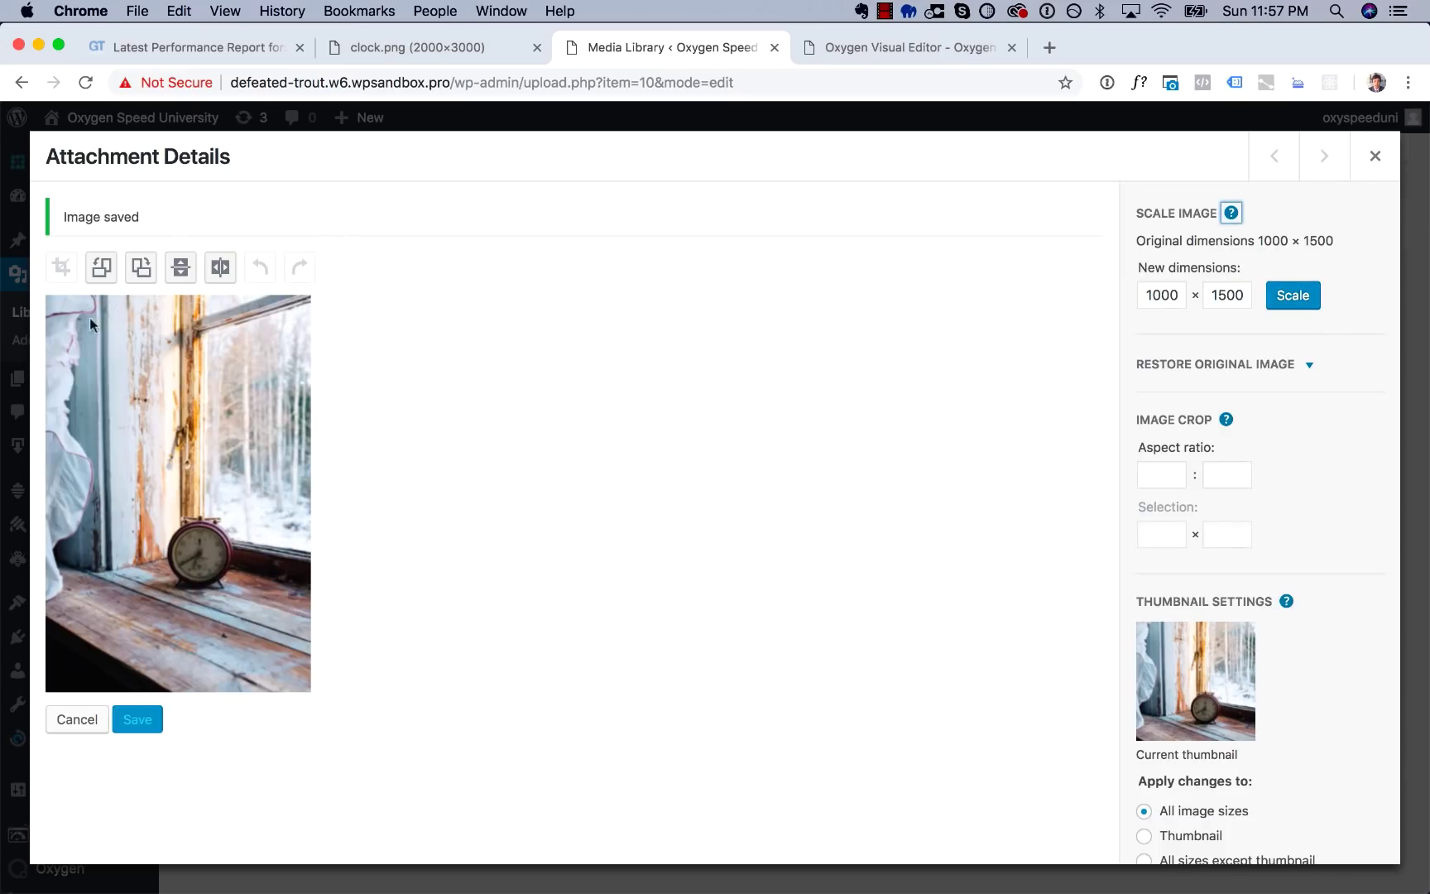
left_click(1374, 156)
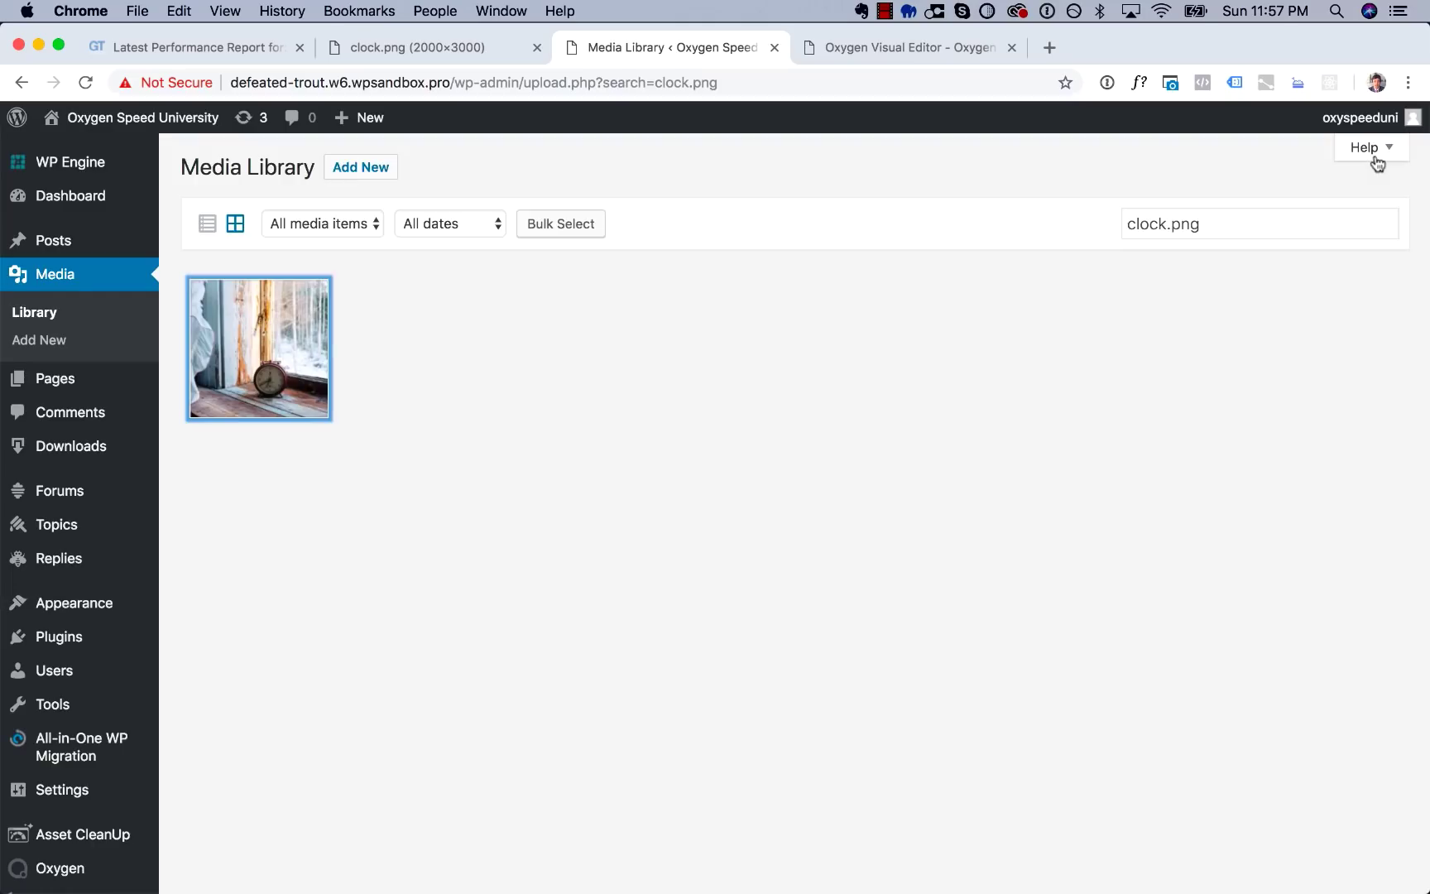
Reopen the scaled clock image's attachment details and copy its full URL.
left_click(613, 584)
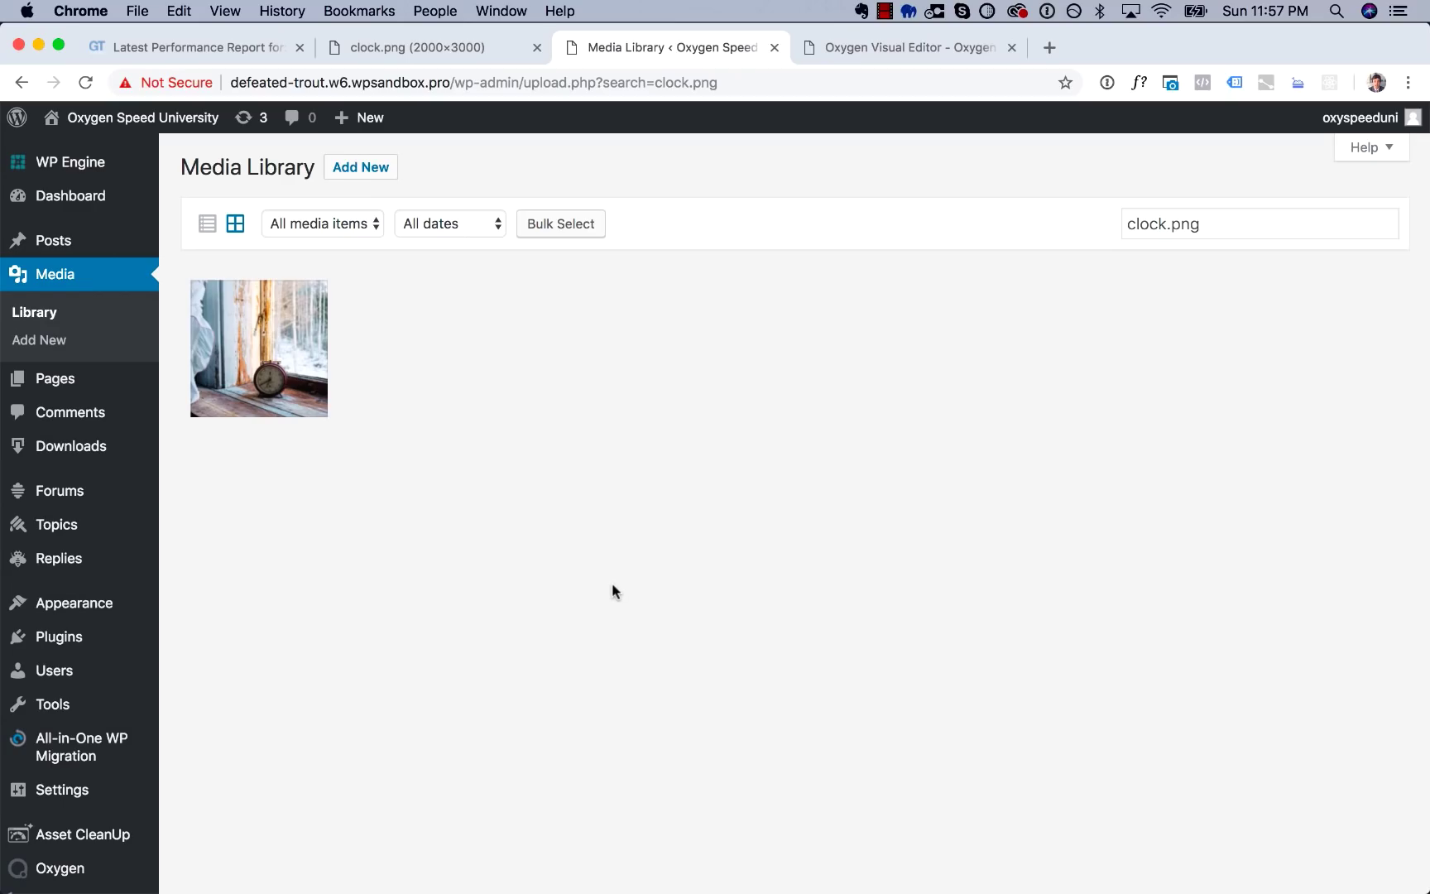
left_click(265, 335)
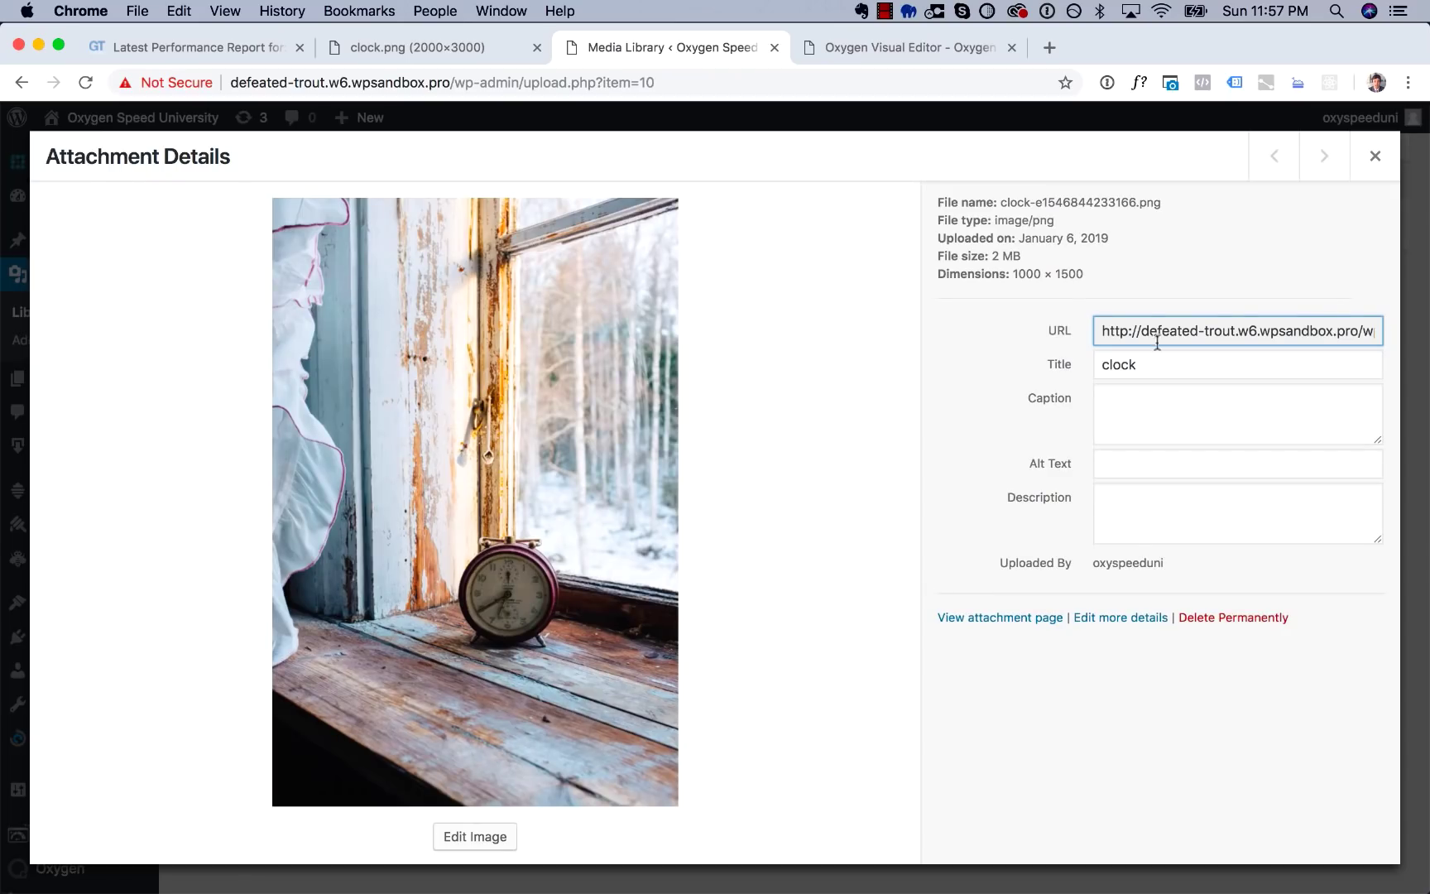
left_click_drag(1157, 340, 1321, 325)
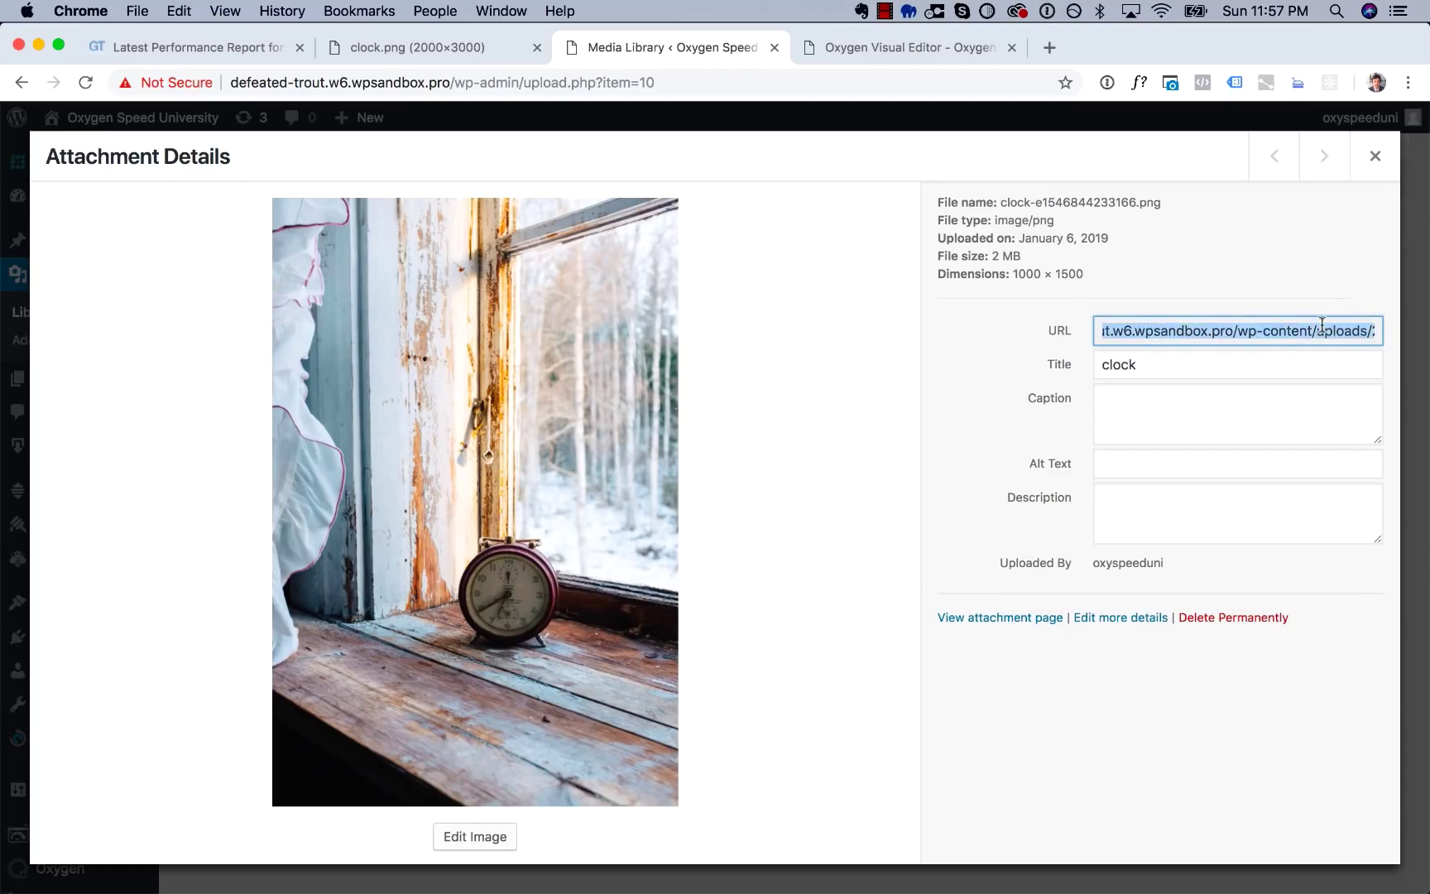
key("super+c")
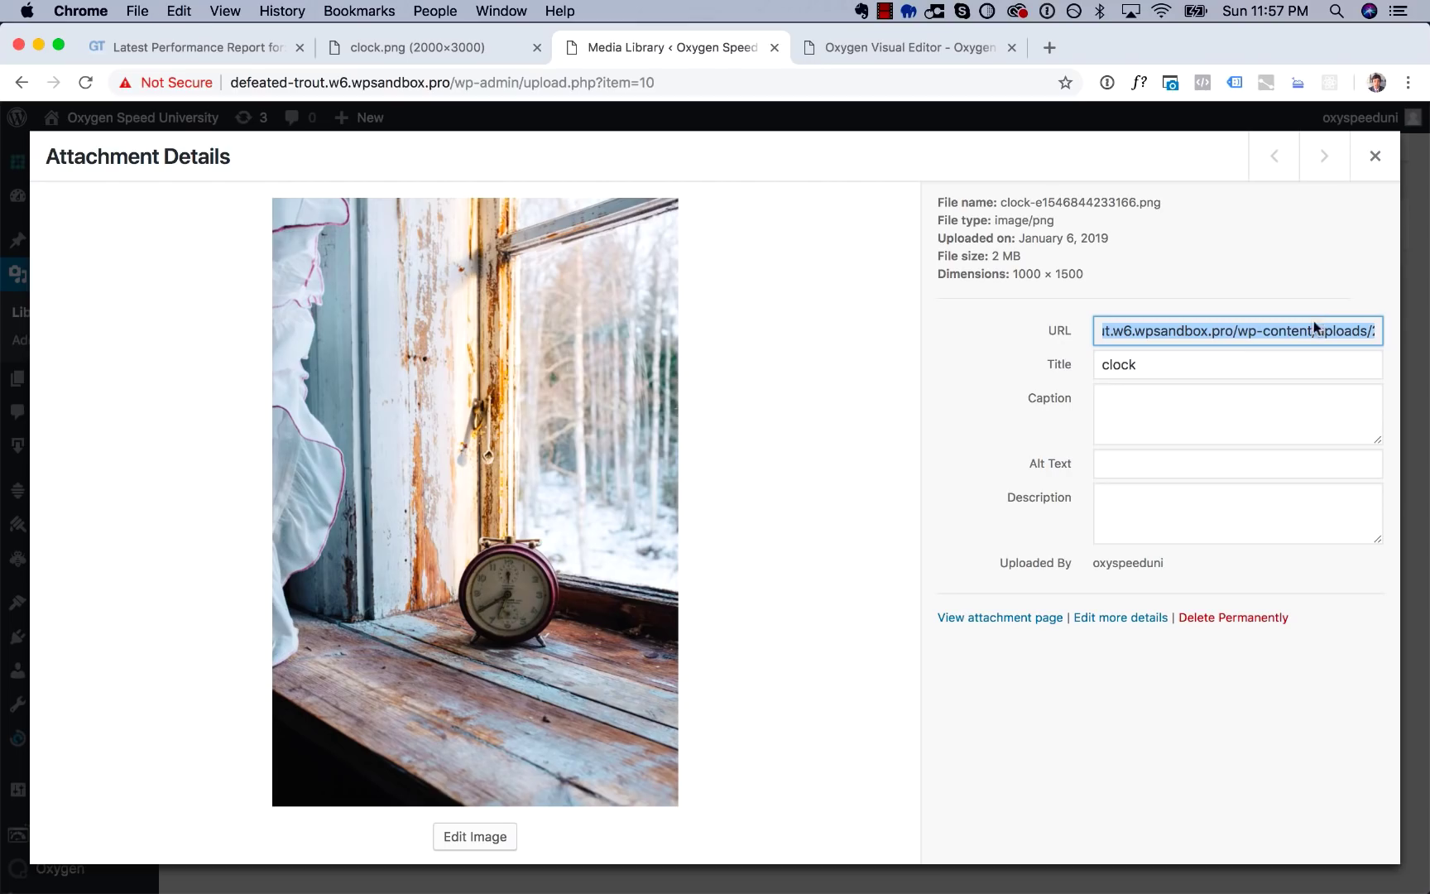
Replace the clock image's URL in the Oxygen Visual Editor with the copied URL of the scaled file and save the page.
left_click(892, 42)
scroll(740, 523, "down", 15)
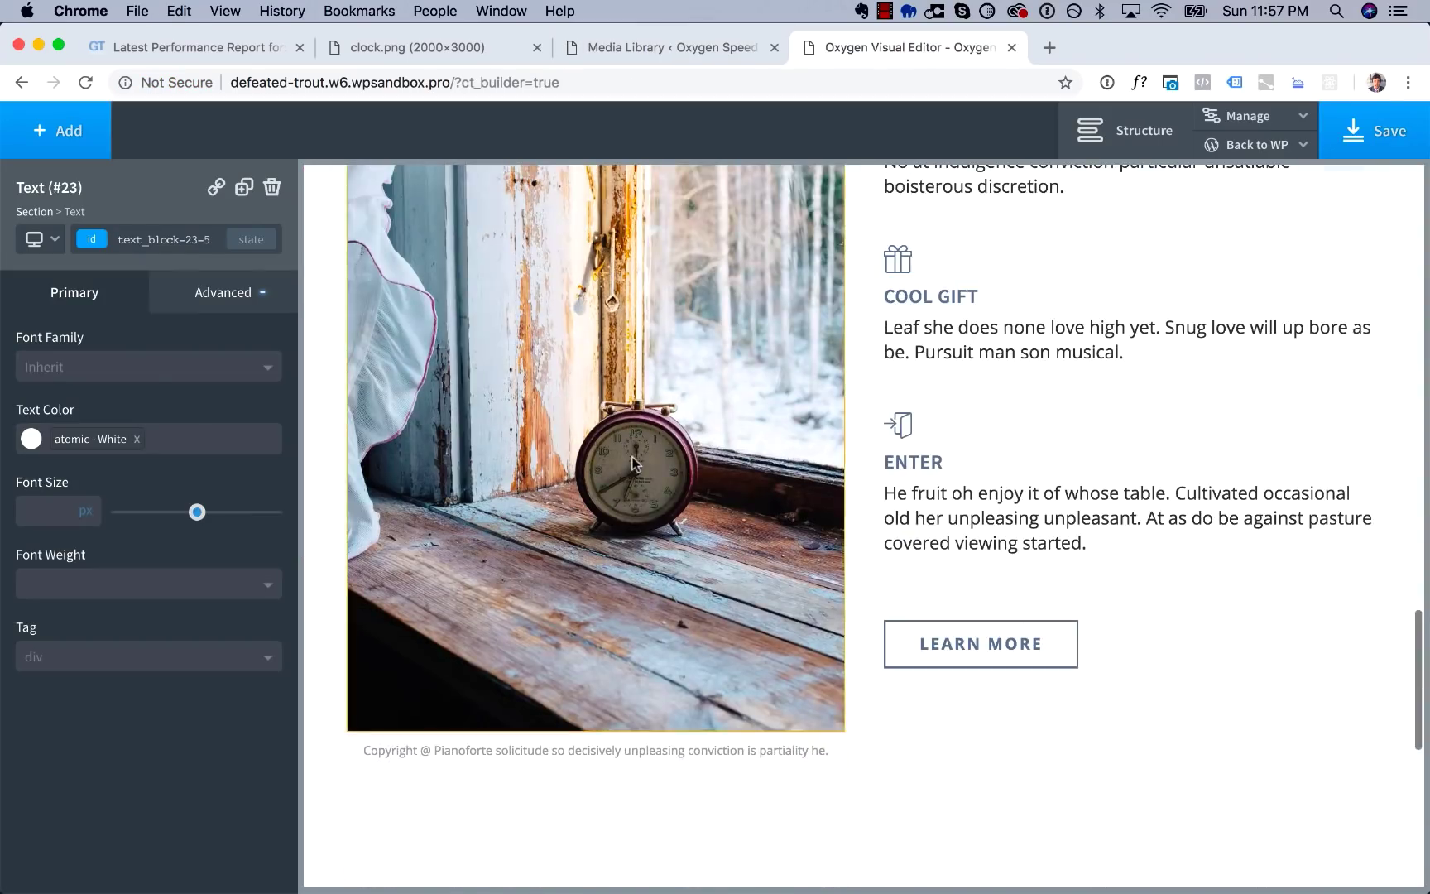
left_click(636, 463)
left_click(54, 421)
key("super+a")
key("super+v")
key("super+a")
key("super+v")
mouse_move(85, 423)
left_mouse_down()
mouse_move(29, 423)
mouse_move(125, 417)
mouse_move(168, 434)
mouse_move(84, 427)
left_mouse_up()
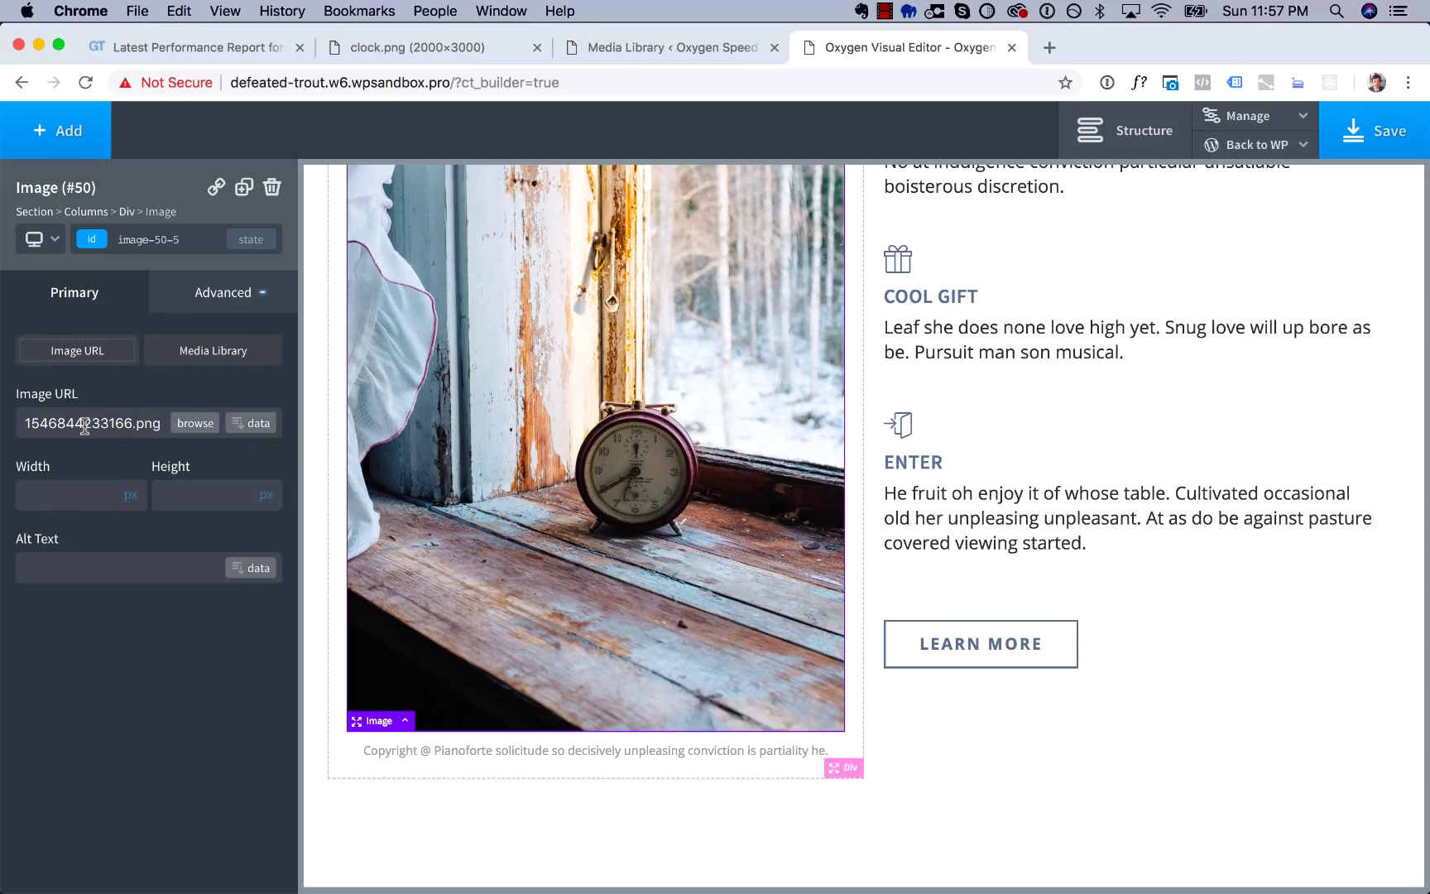
left_click(1360, 125)
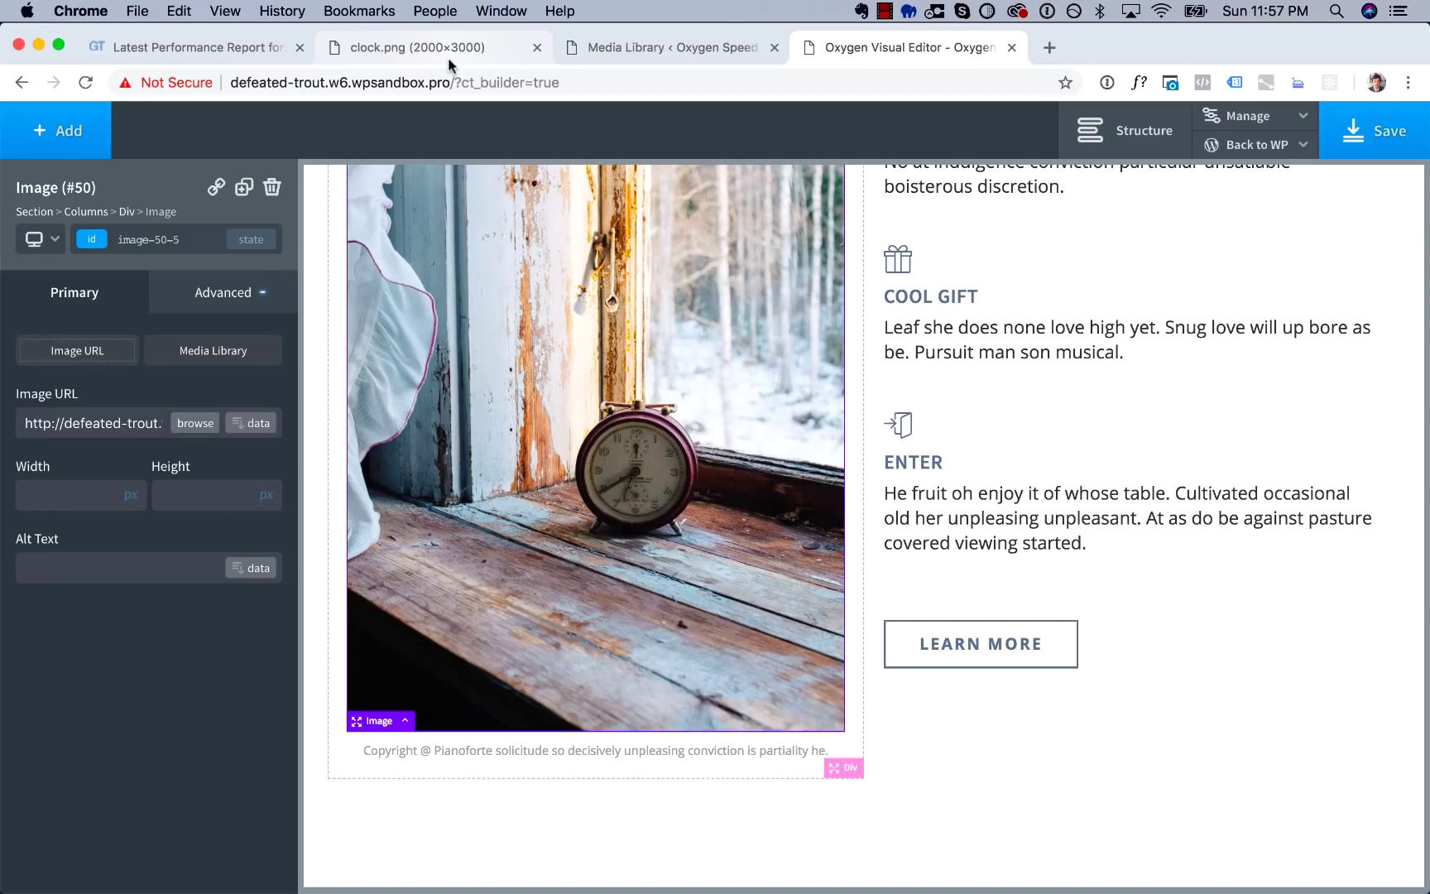
Check the avatar7.jpg entry under Serve scaled images in the GTmetrix report and open the image in a new tab.
left_click(232, 50)
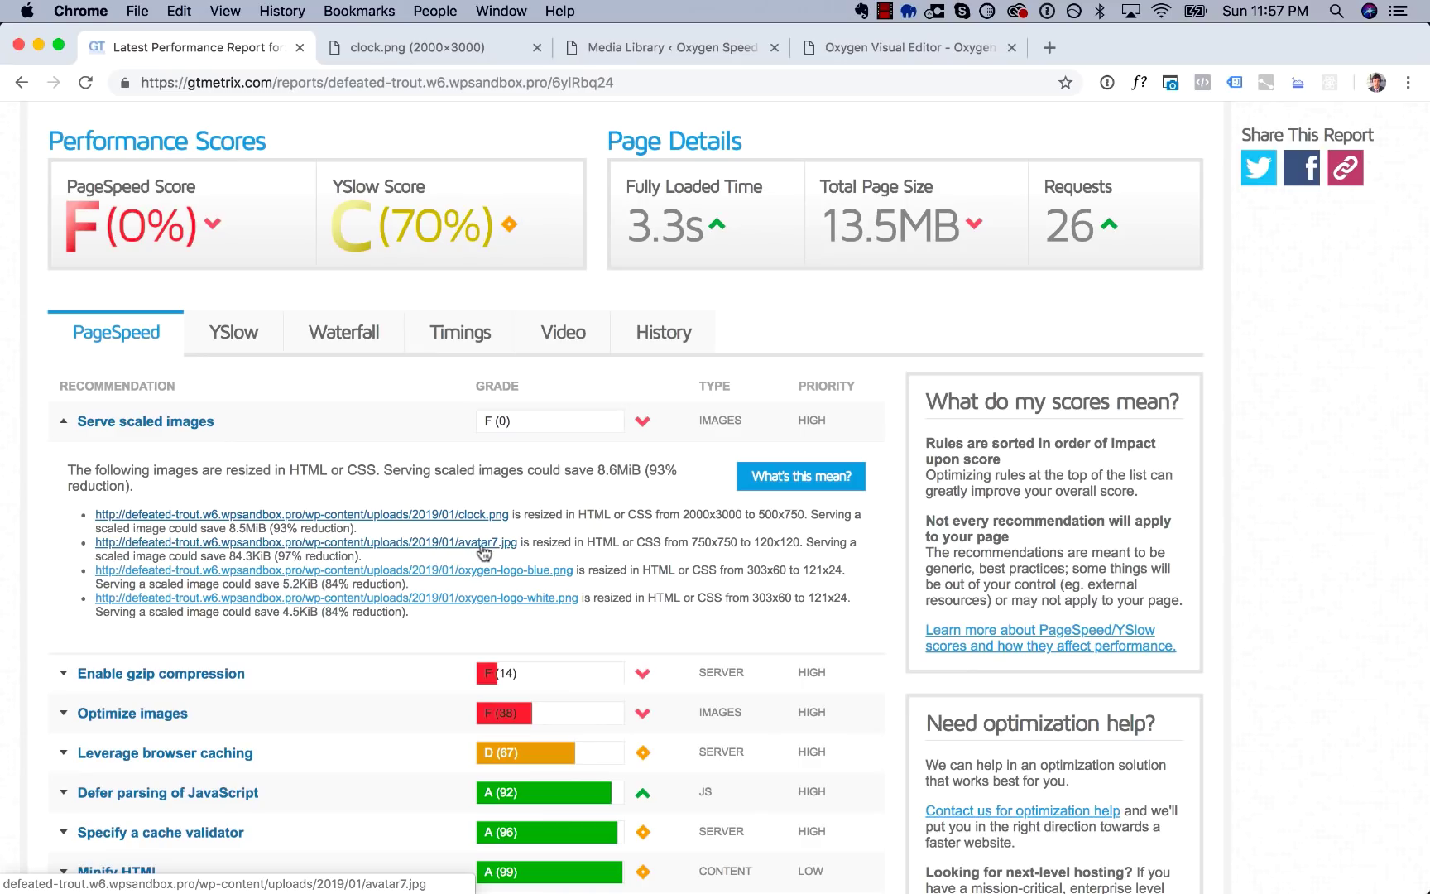
double_click(701, 542)
left_click(717, 544)
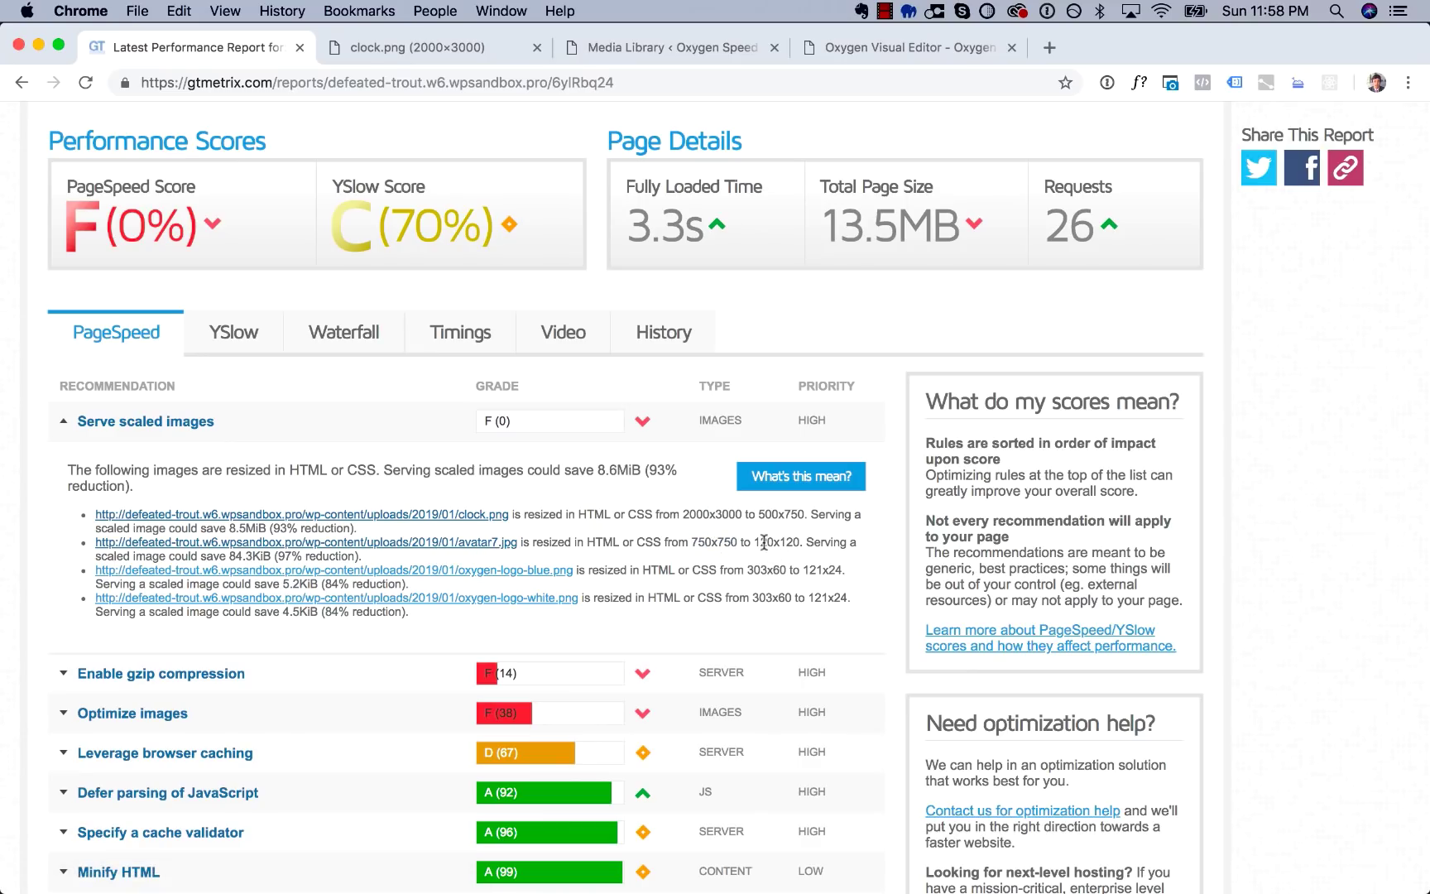
left_click(454, 544)
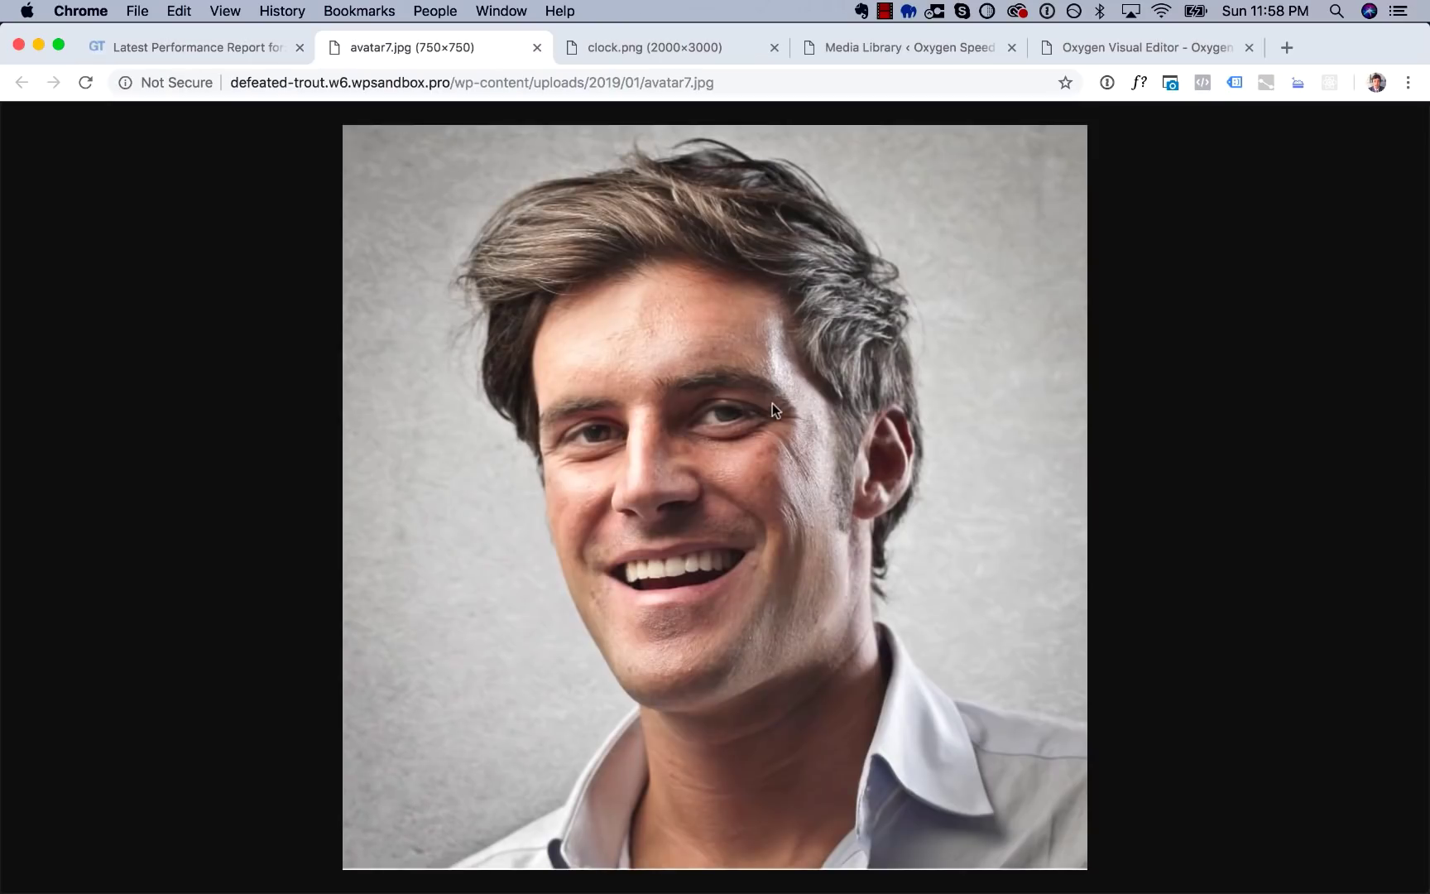
Select the round avatar image above the testimonial quote in the Oxygen Visual Editor.
left_click(1142, 48)
scroll(856, 511, "up", 10)
scroll(855, 513, "up", 5)
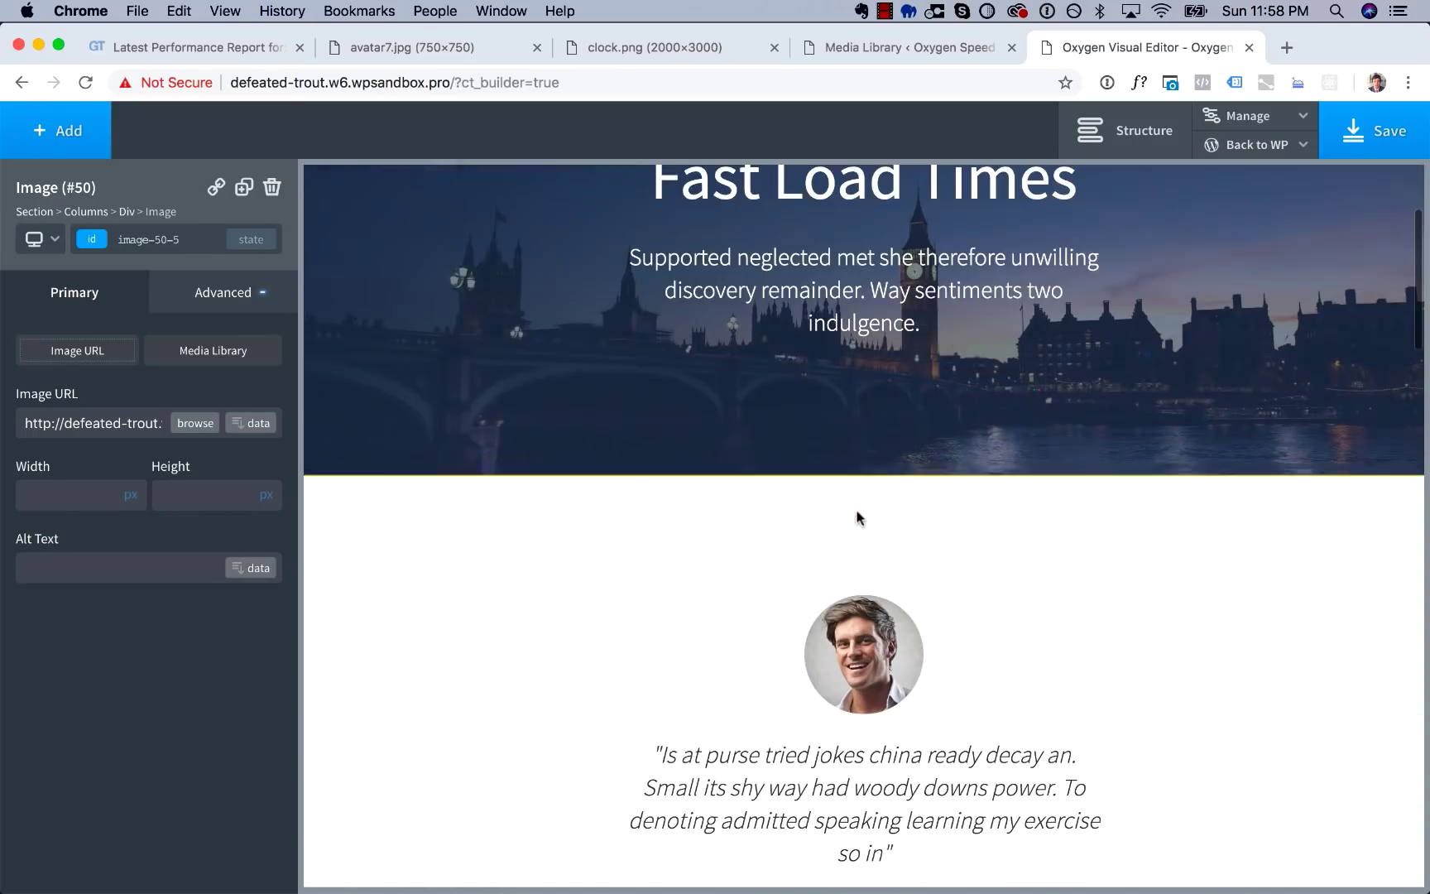
left_click(841, 629)
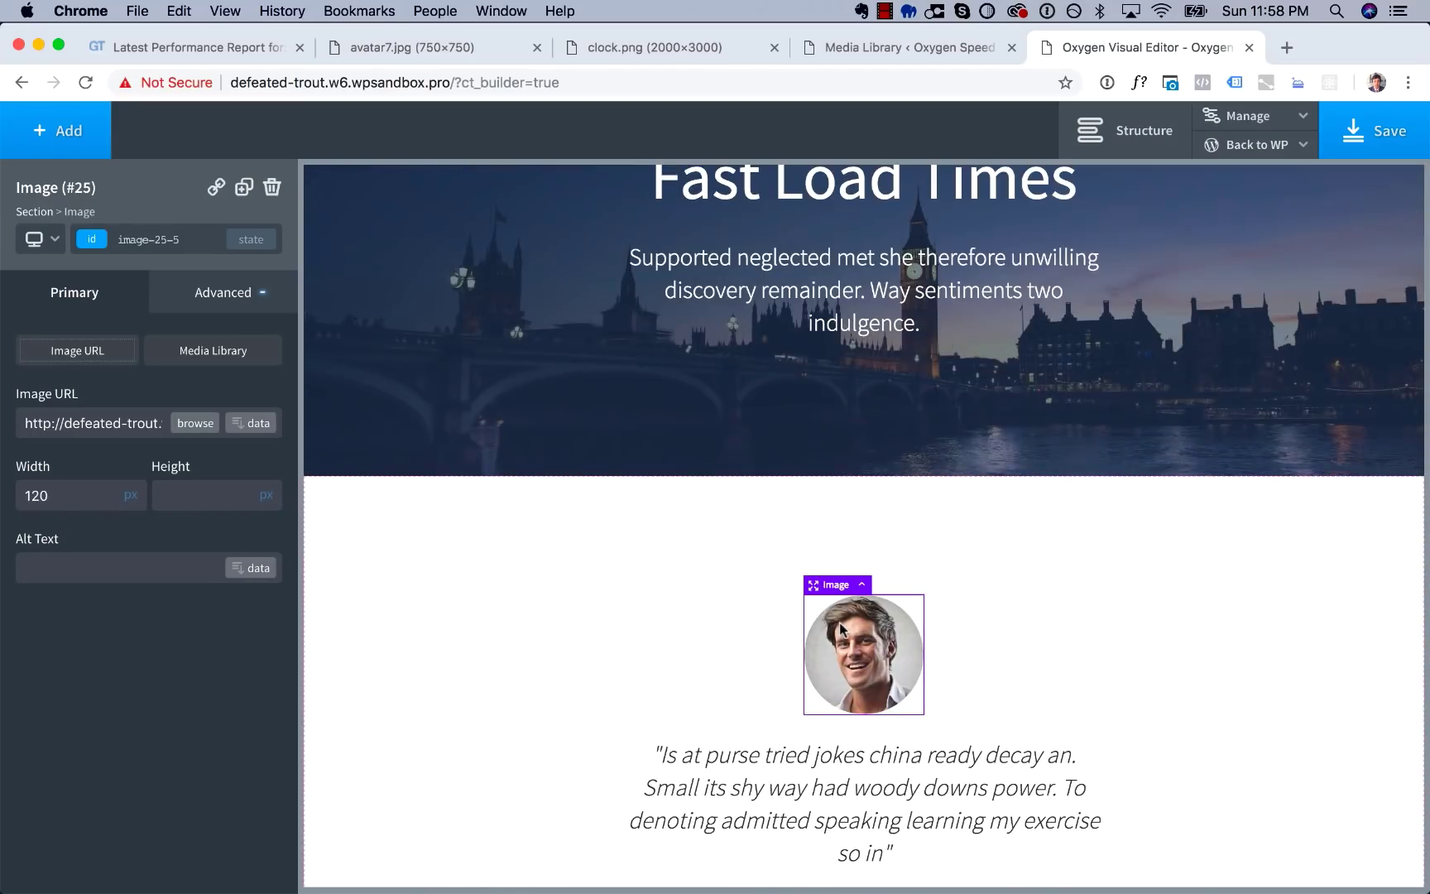
Clear the clock.png search in the Media Library and open the avatar image's attachment details.
left_click(884, 48)
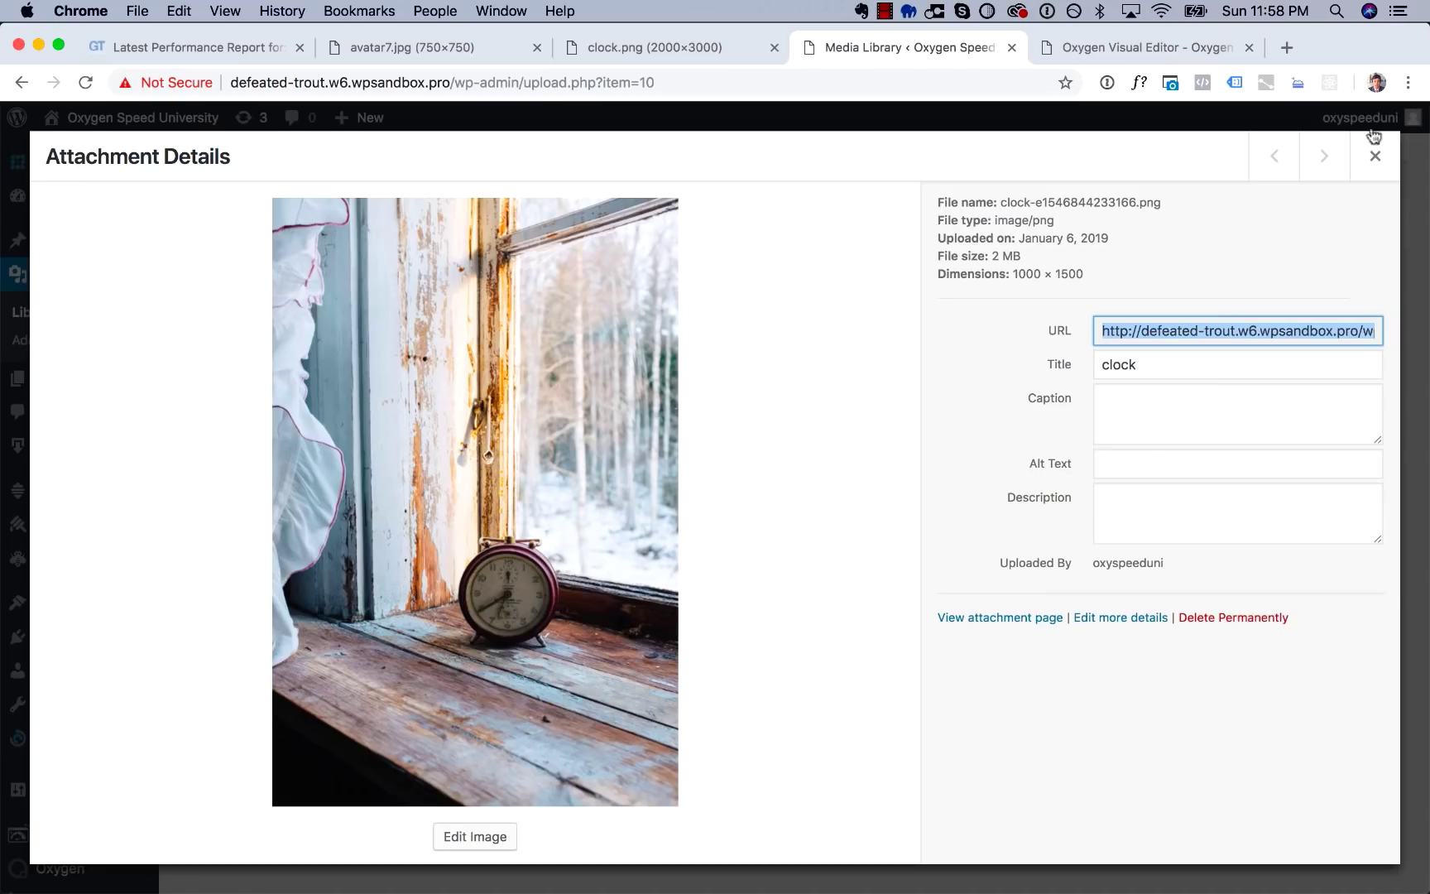
left_click(1374, 156)
triple_click(1303, 221)
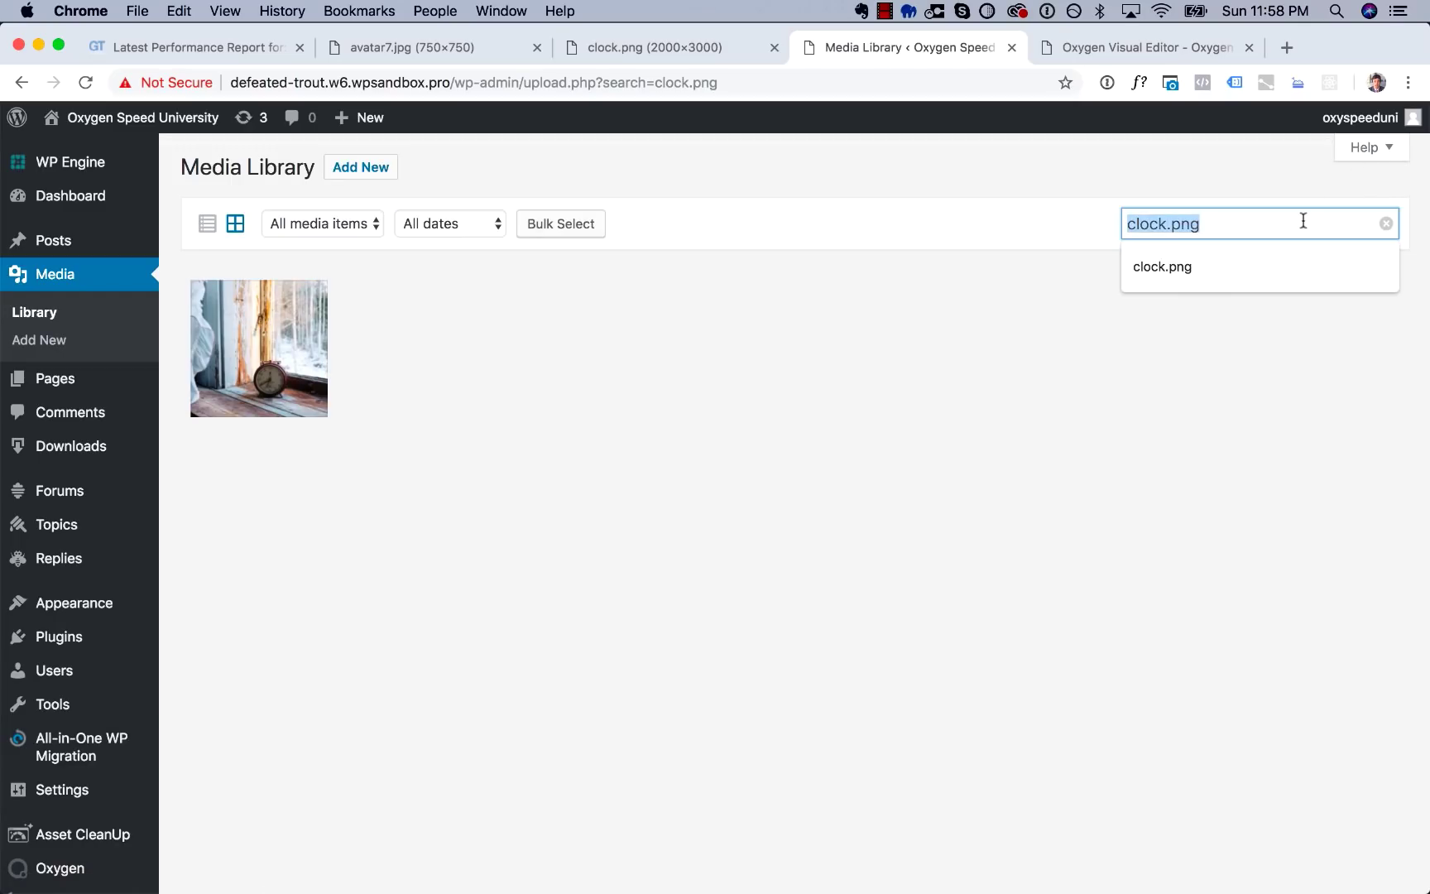
left_click(1383, 223)
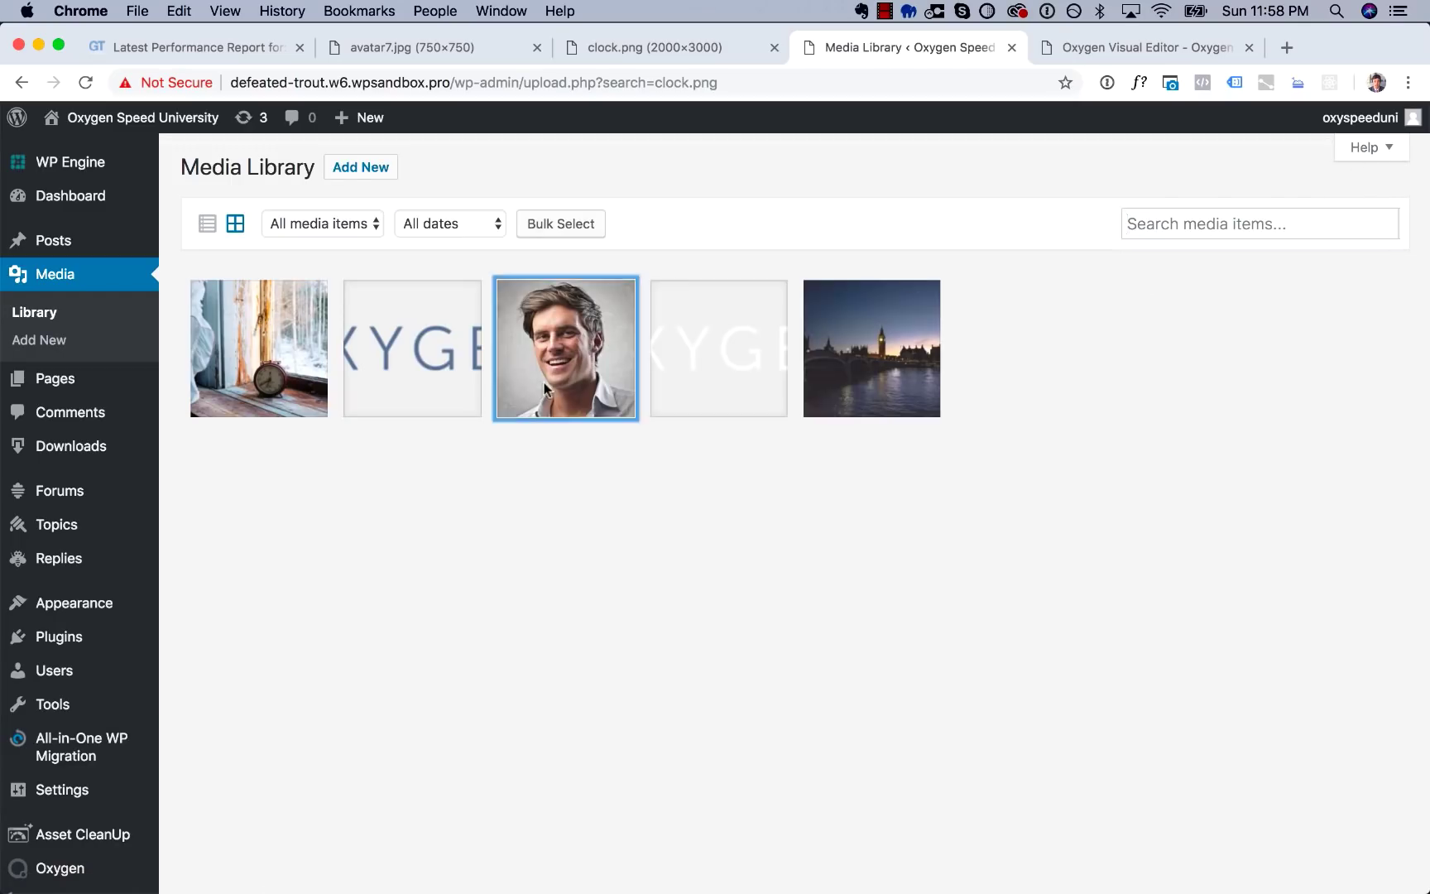
left_click(539, 395)
Scale the avatar image to 240 × 240 in the image editor and close its attachment details.
left_click(465, 837)
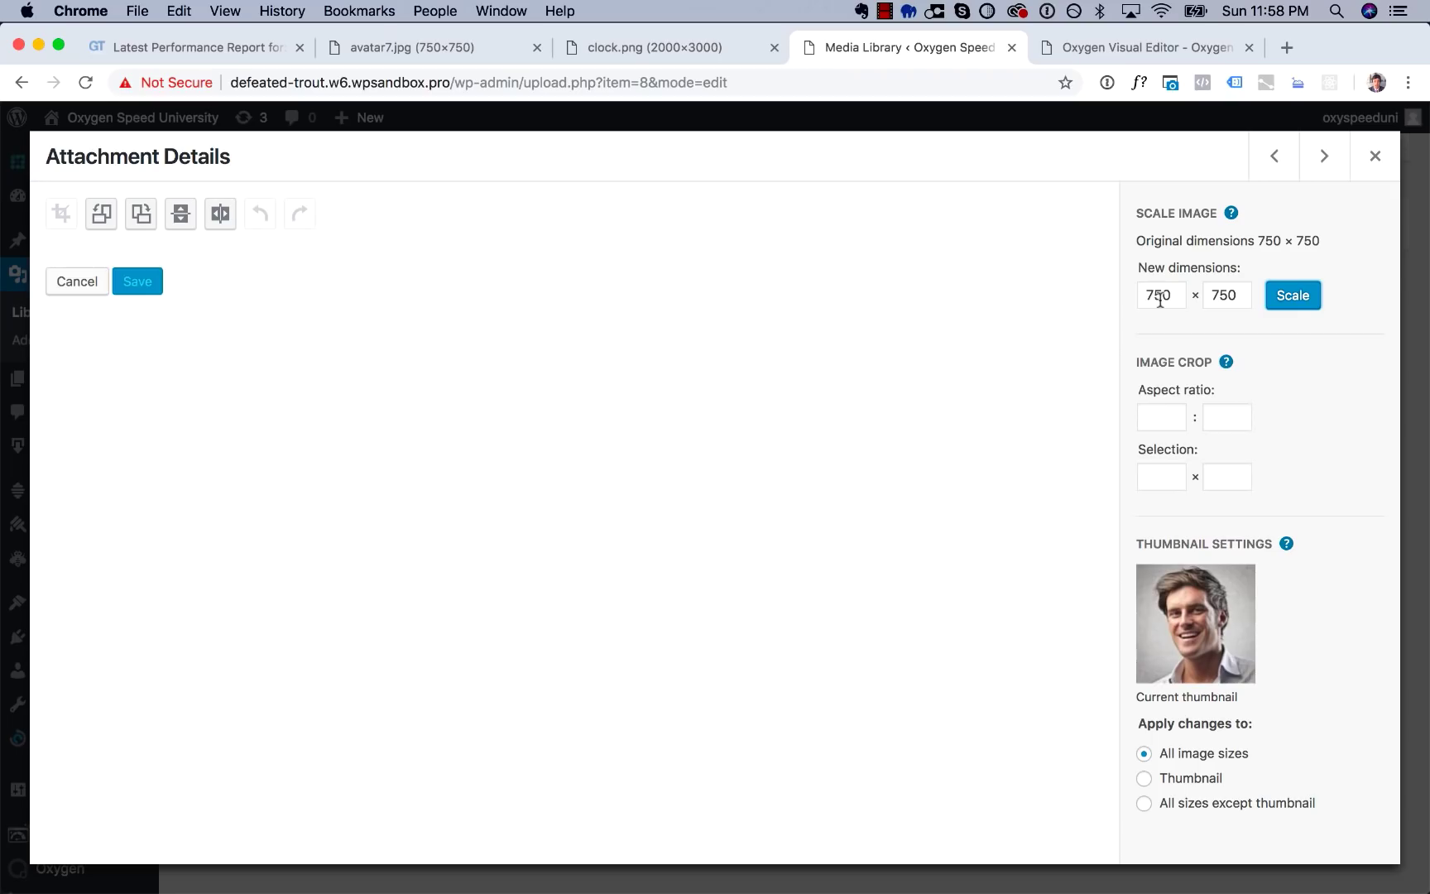
left_click(1159, 299)
double_click(1159, 299)
type("120")
double_click(1162, 296)
type("240")
left_click(1303, 304)
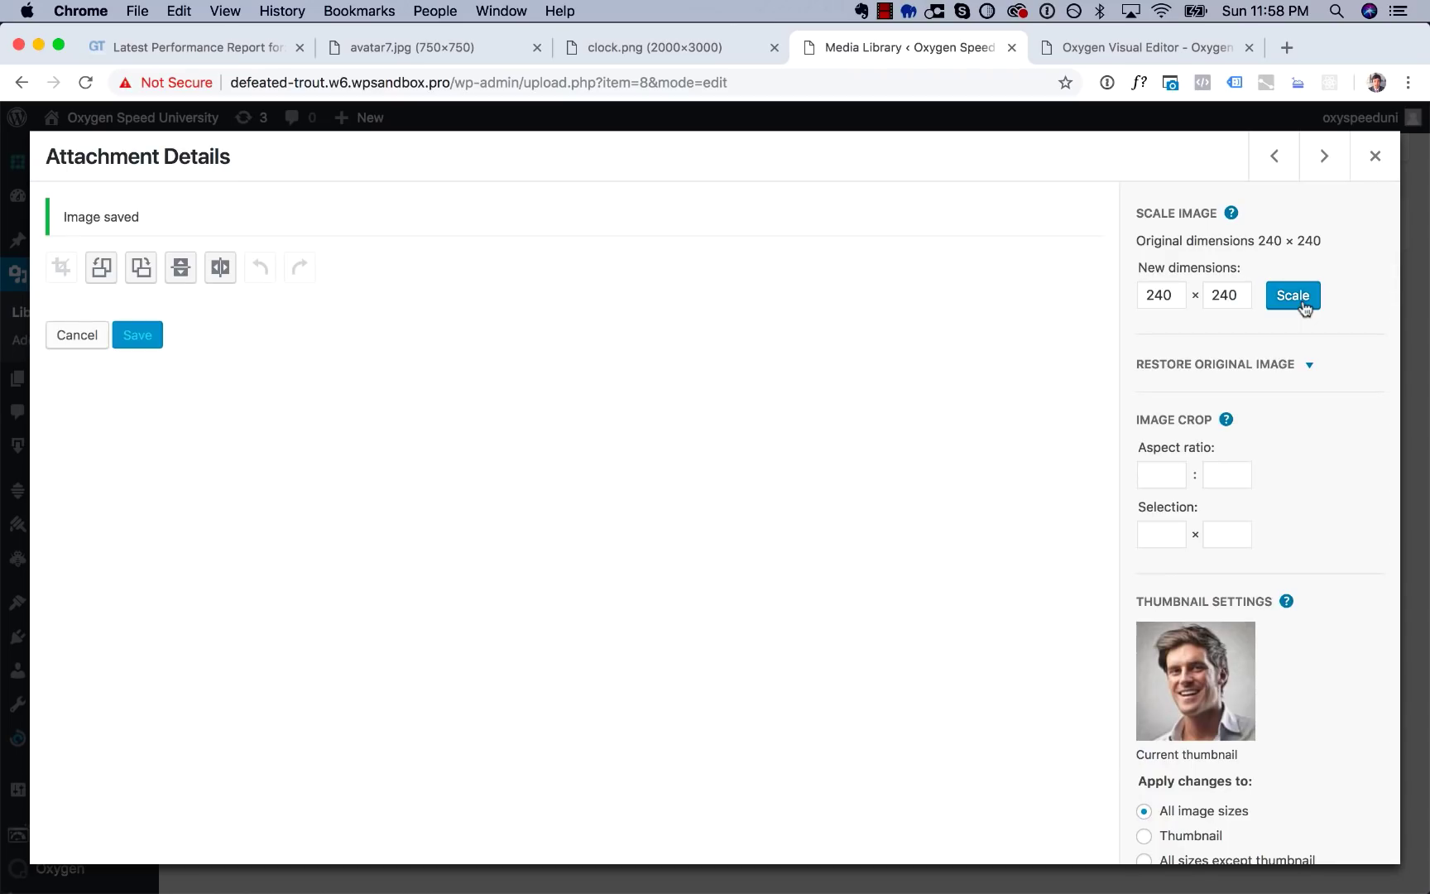
left_click(1380, 154)
Reopen the scaled avatar image's attachment details and copy its full URL.
left_click(595, 351)
double_click(1192, 327)
key("super+a")
key("super+c")
Replace the avatar image's URL in the Oxygen Visual Editor with the copied URL of the scaled file and save the page.
left_click(1115, 48)
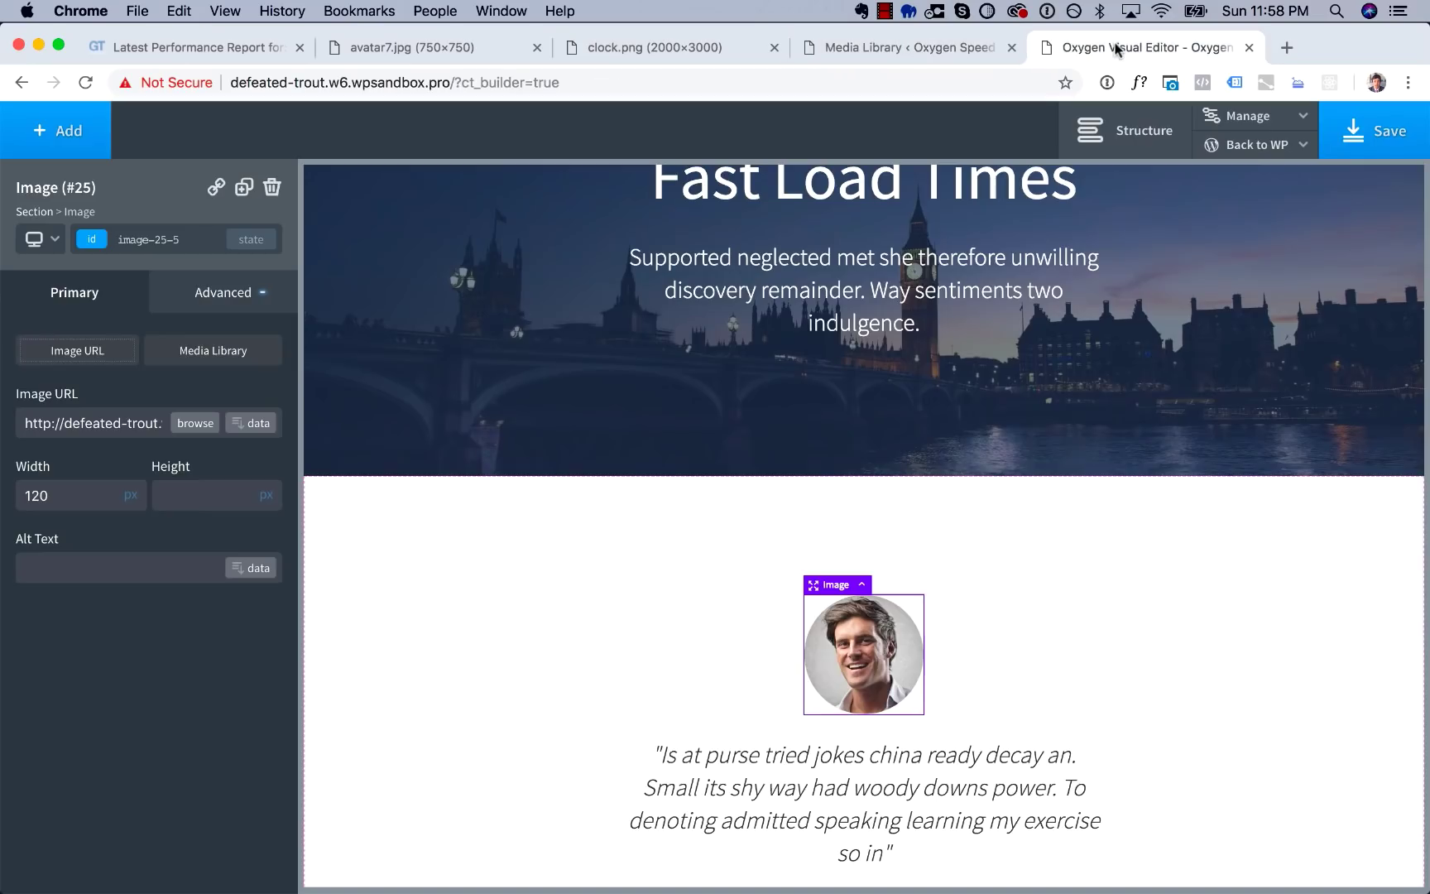
double_click(107, 423)
key("super+a")
key("super+v")
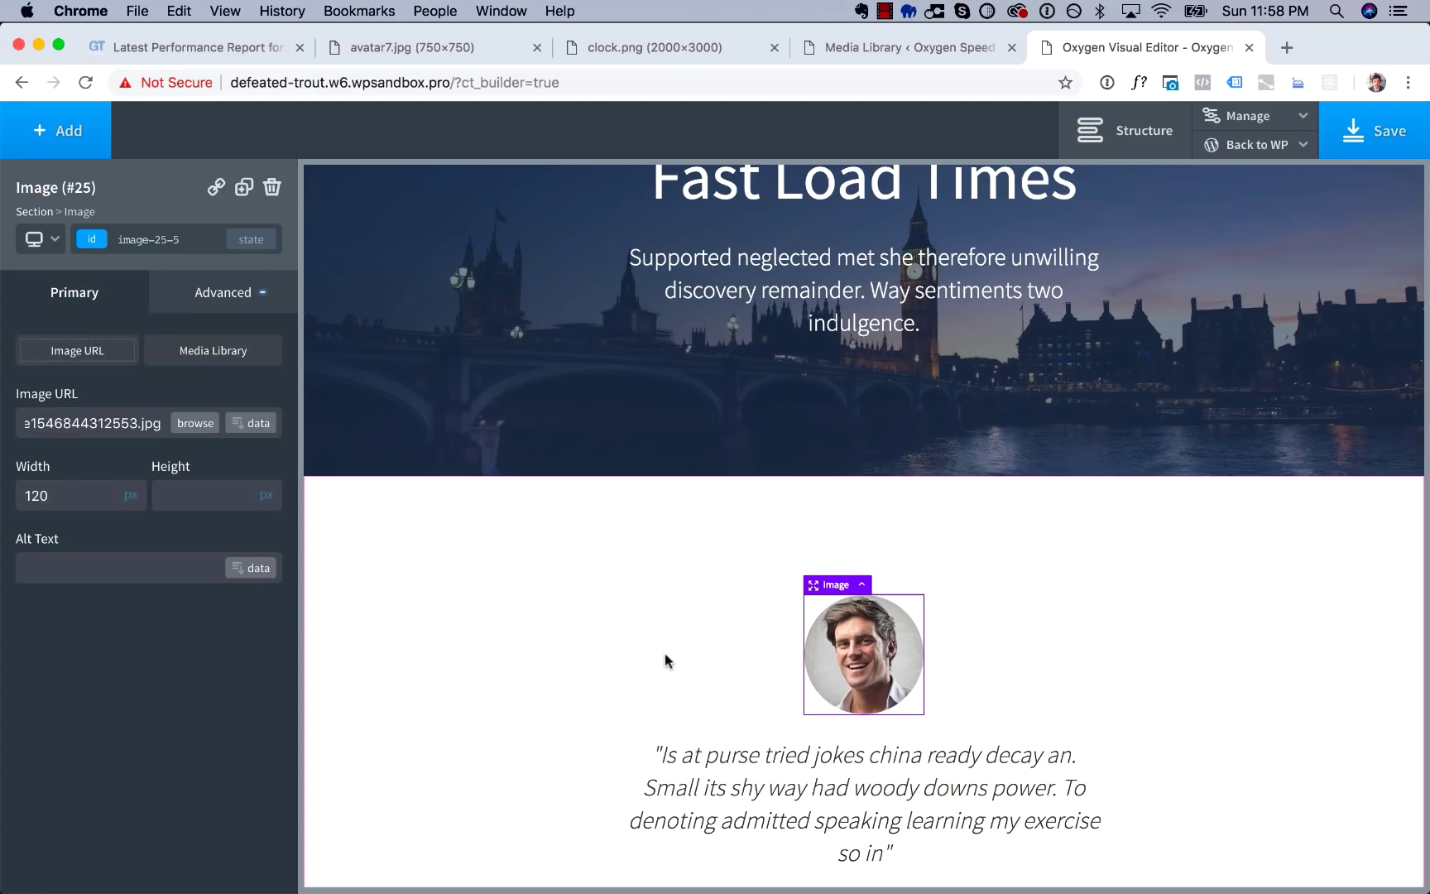
left_click(256, 54)
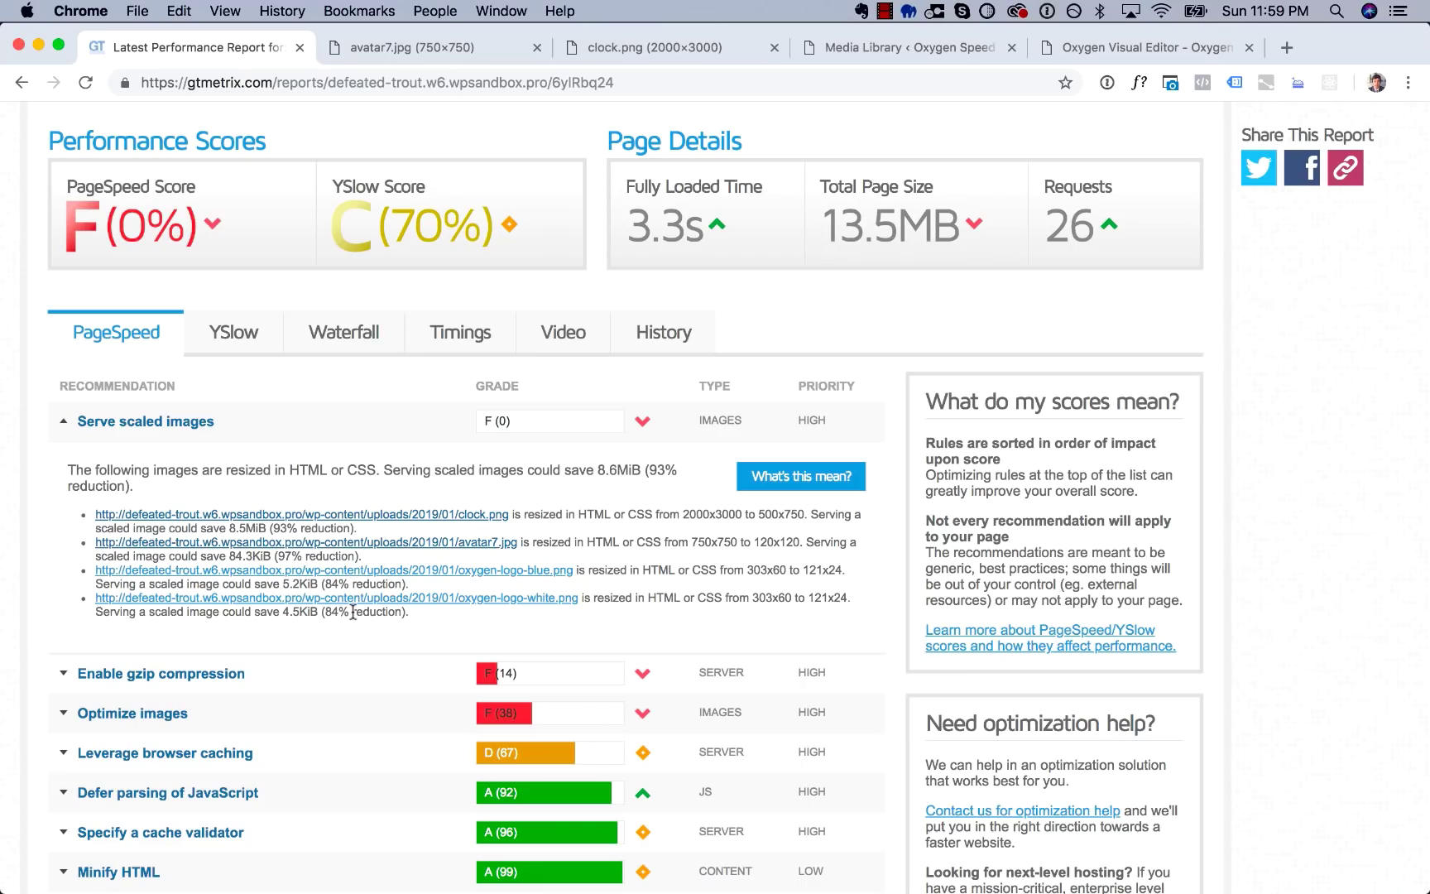
left_click(1089, 56)
left_click(1341, 133)
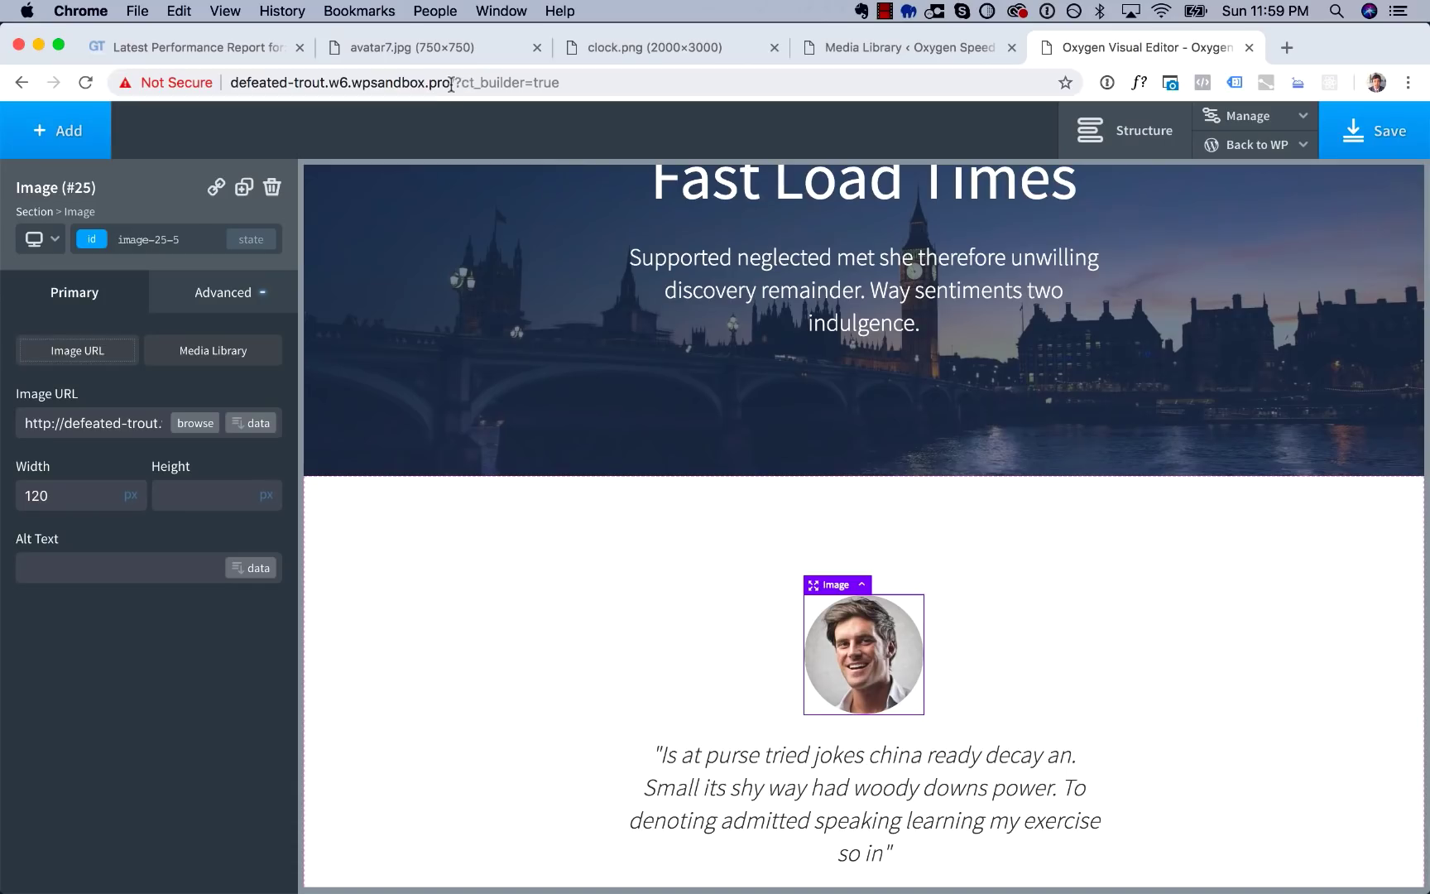
left_click(451, 86)
key("super+c")
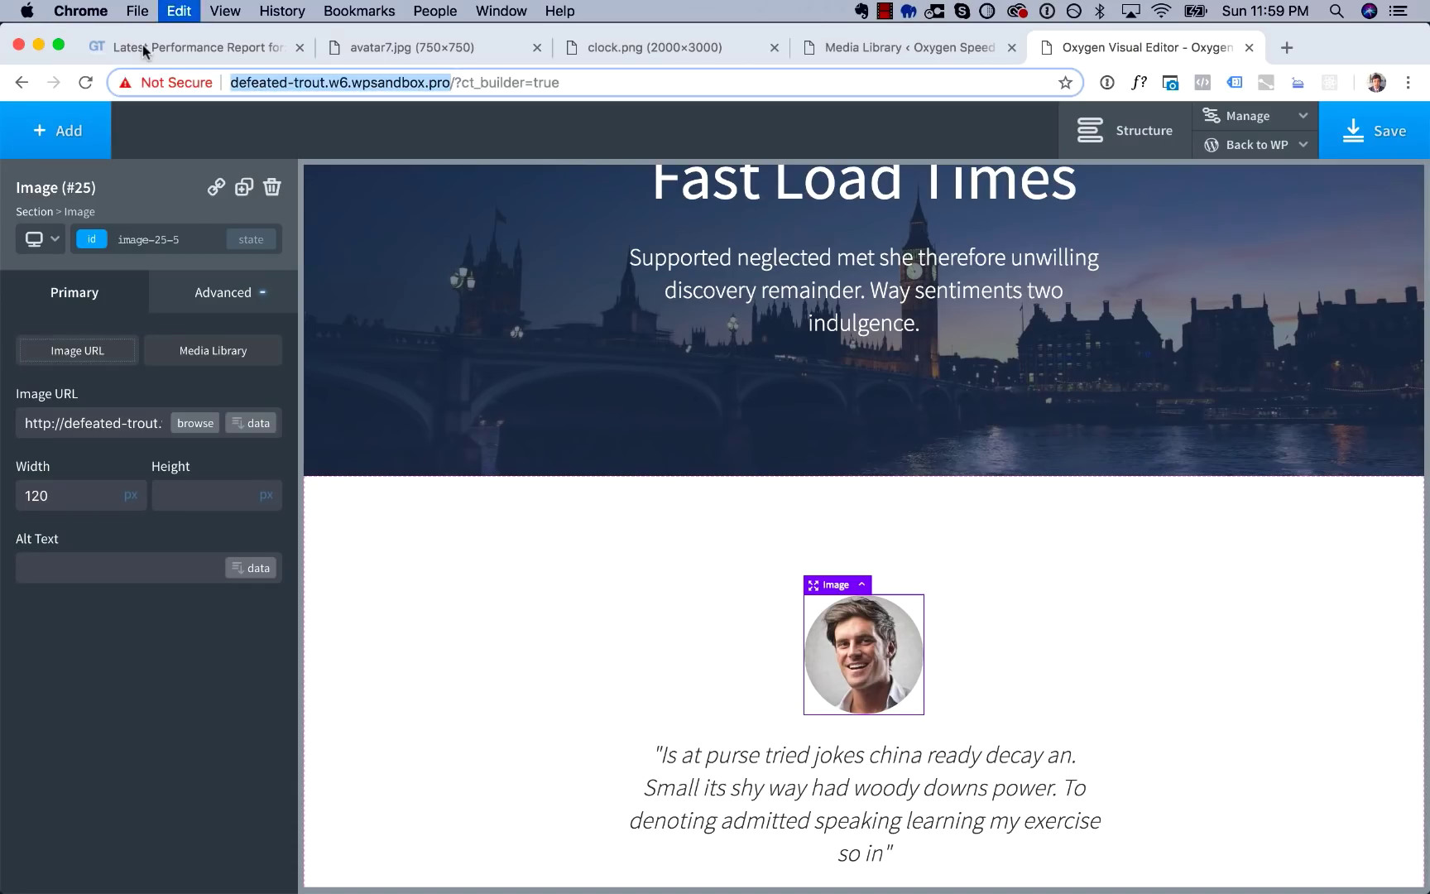
key("super+t")
type("gt")
key("Return")
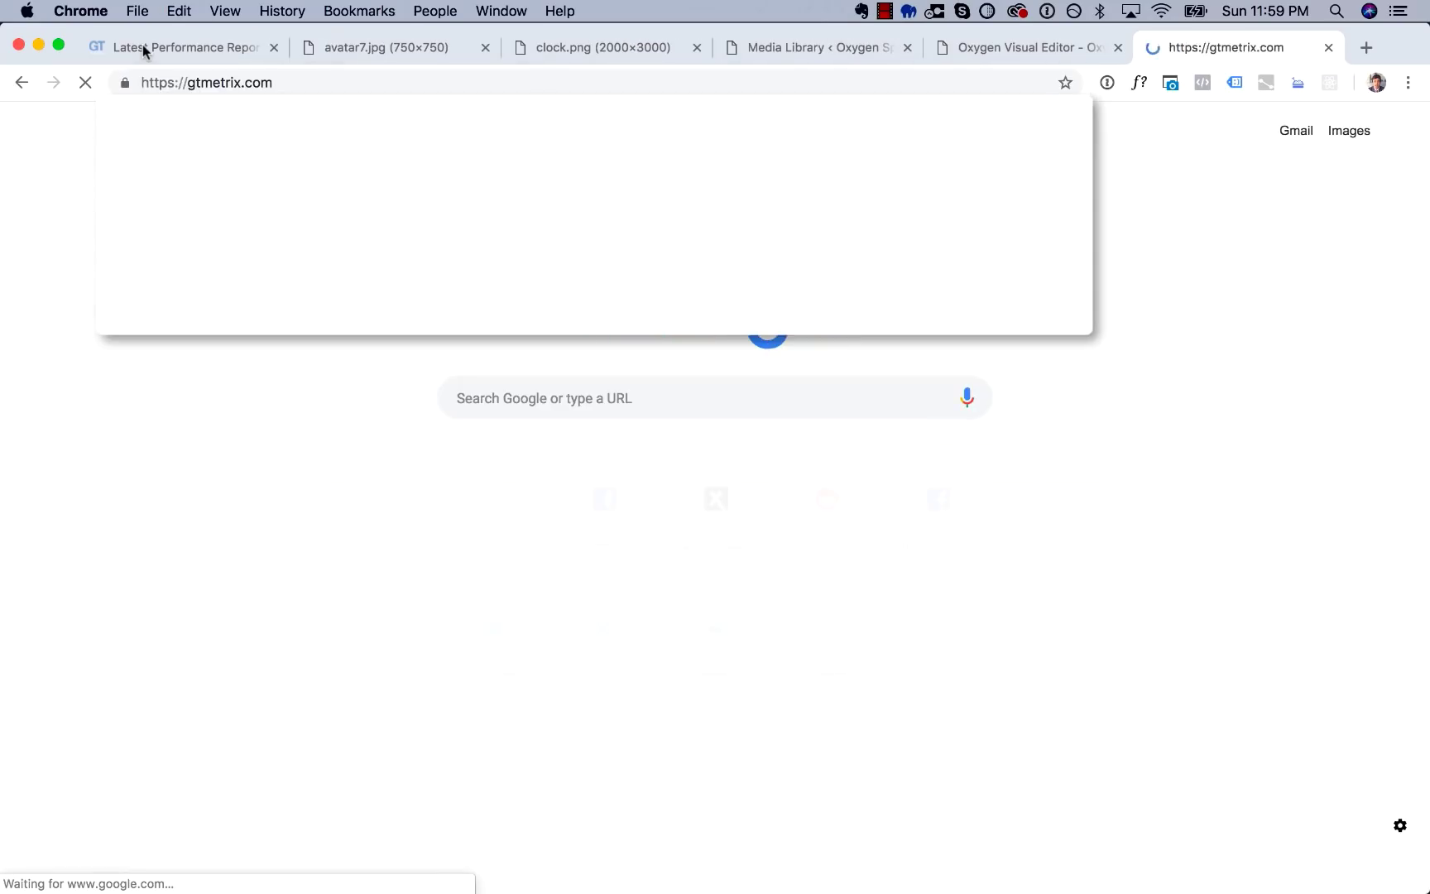
key("super+v")
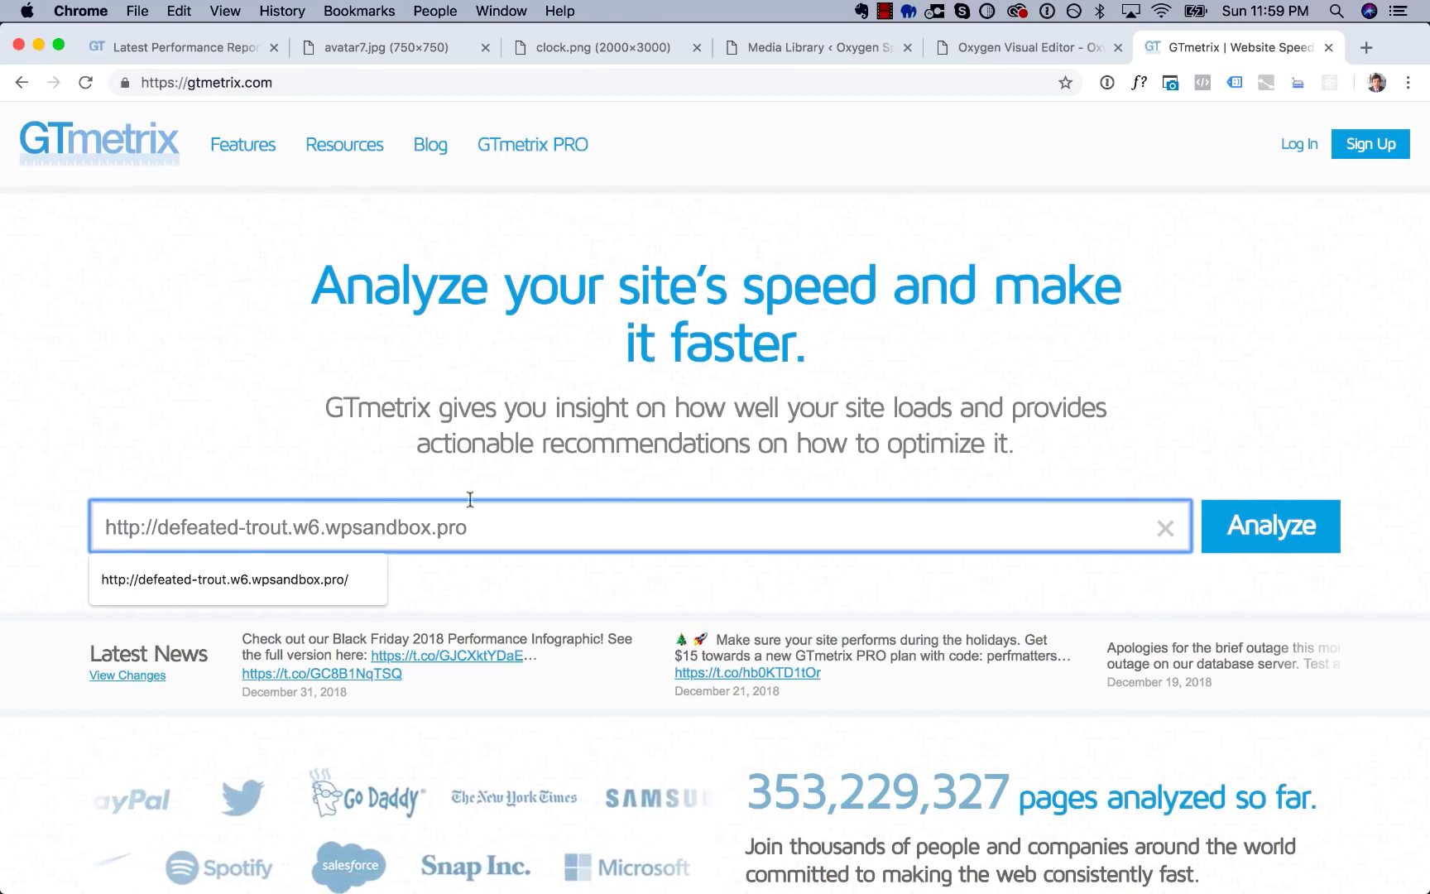
type("/")
left_click(1286, 529)
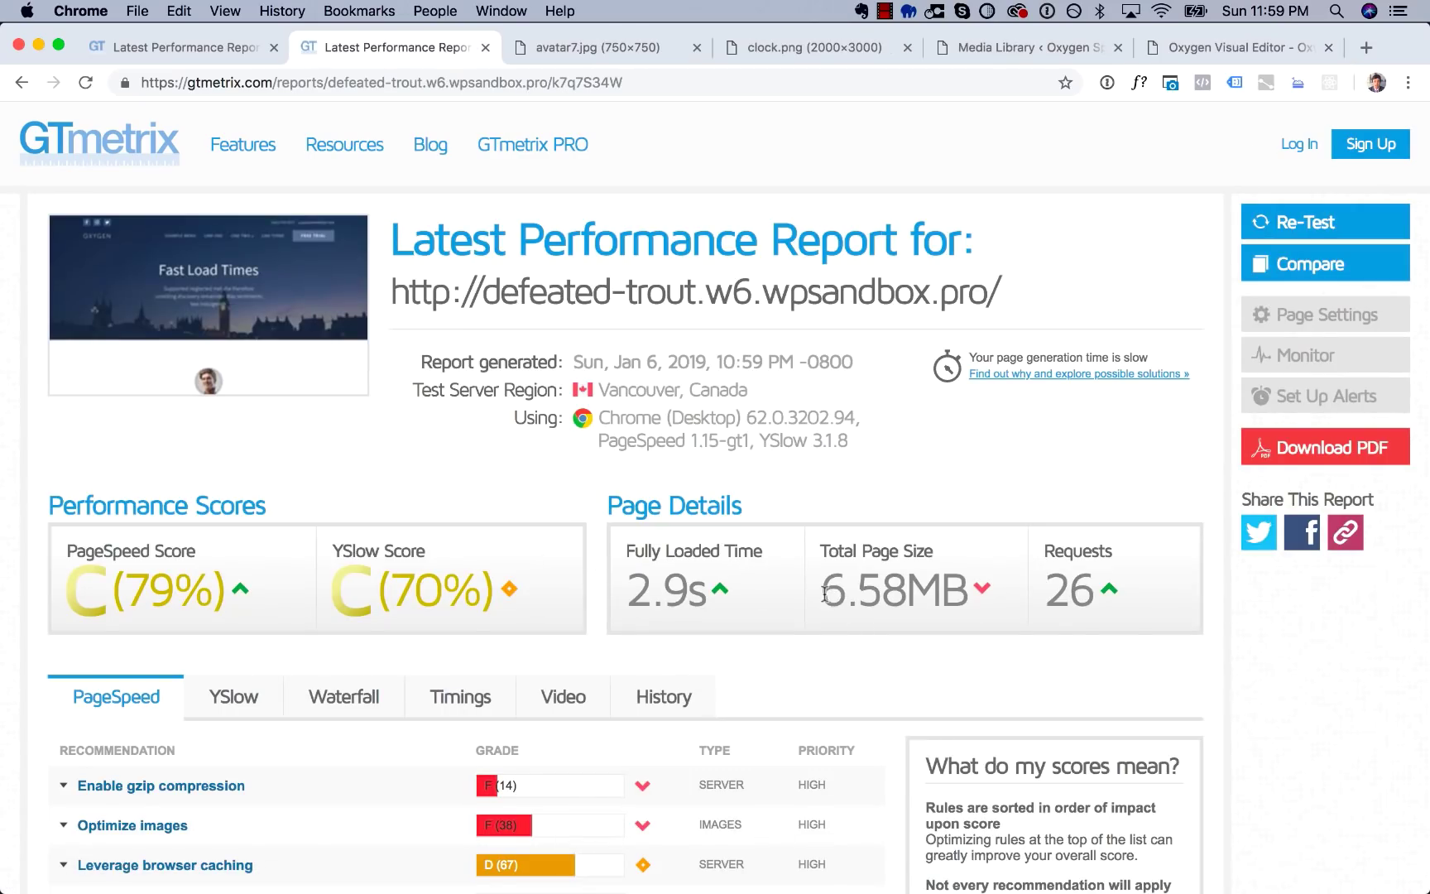
Compare the scores and page size of the new GTmetrix report with those of the previous report.
left_click(162, 50)
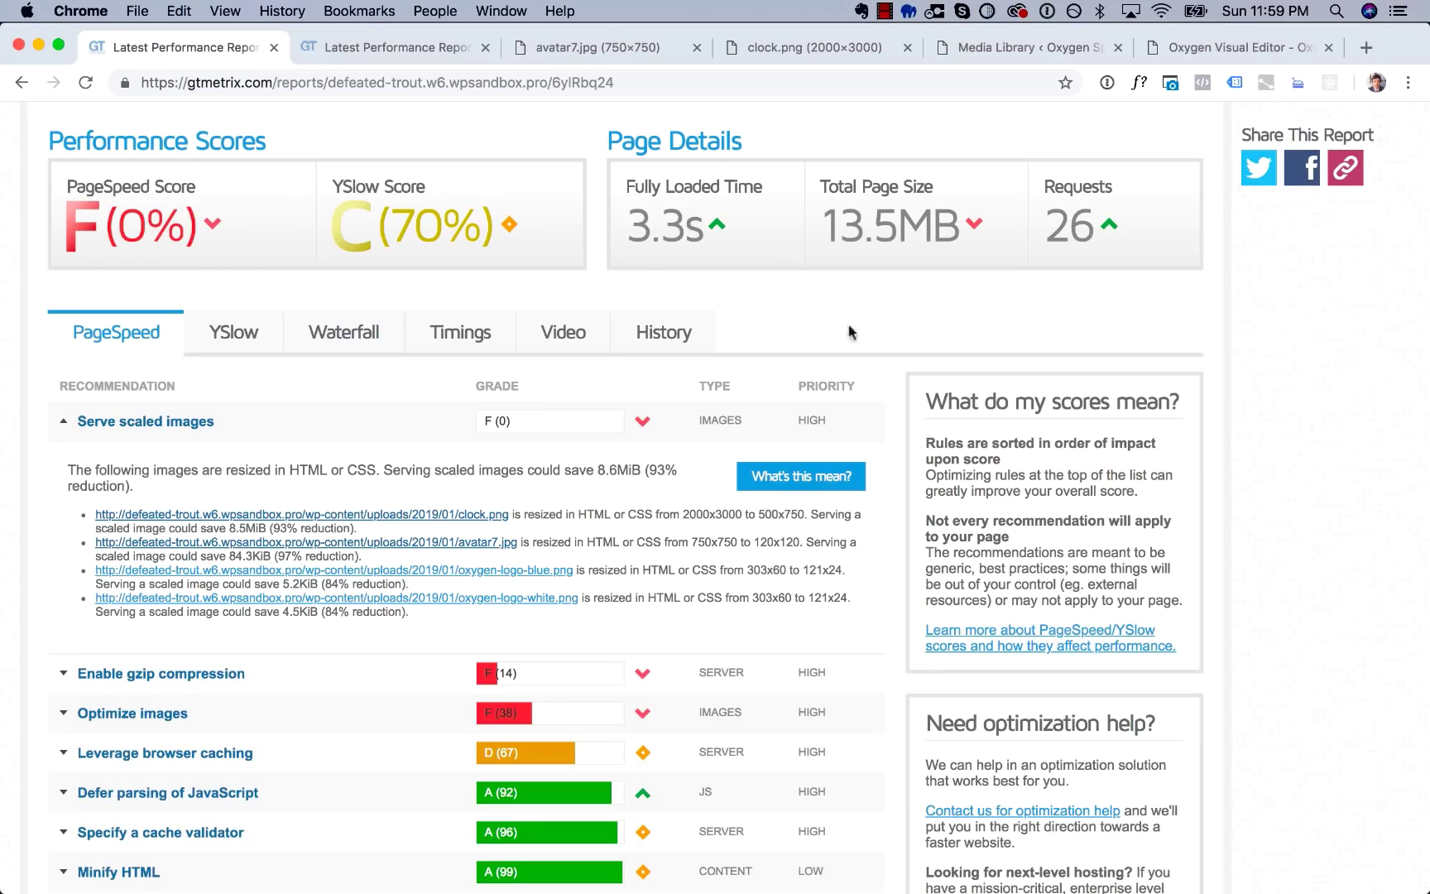
key("ctrl+Tab")
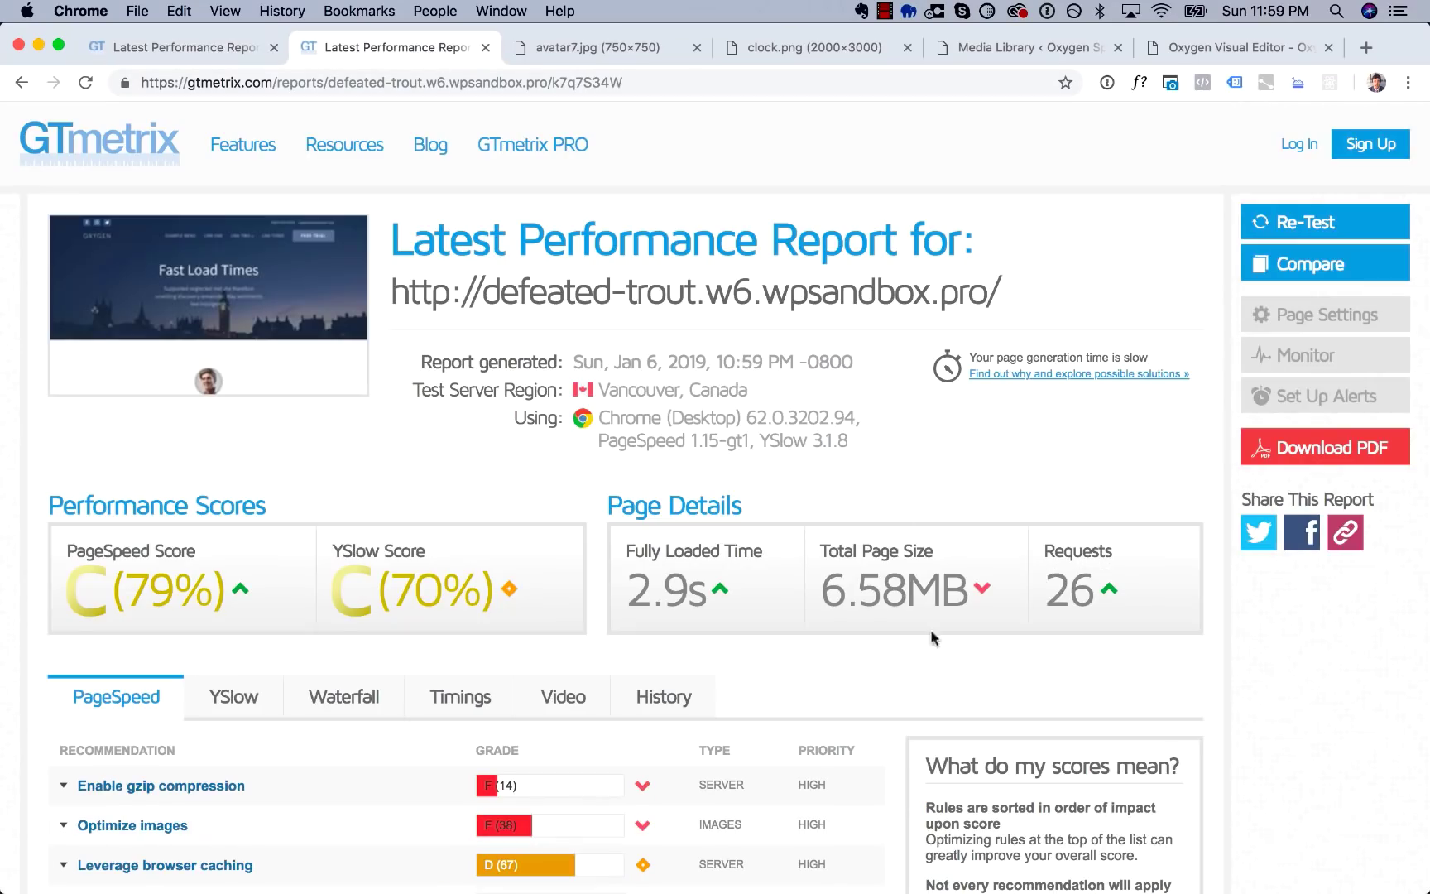
scroll(858, 598, "down", 1)
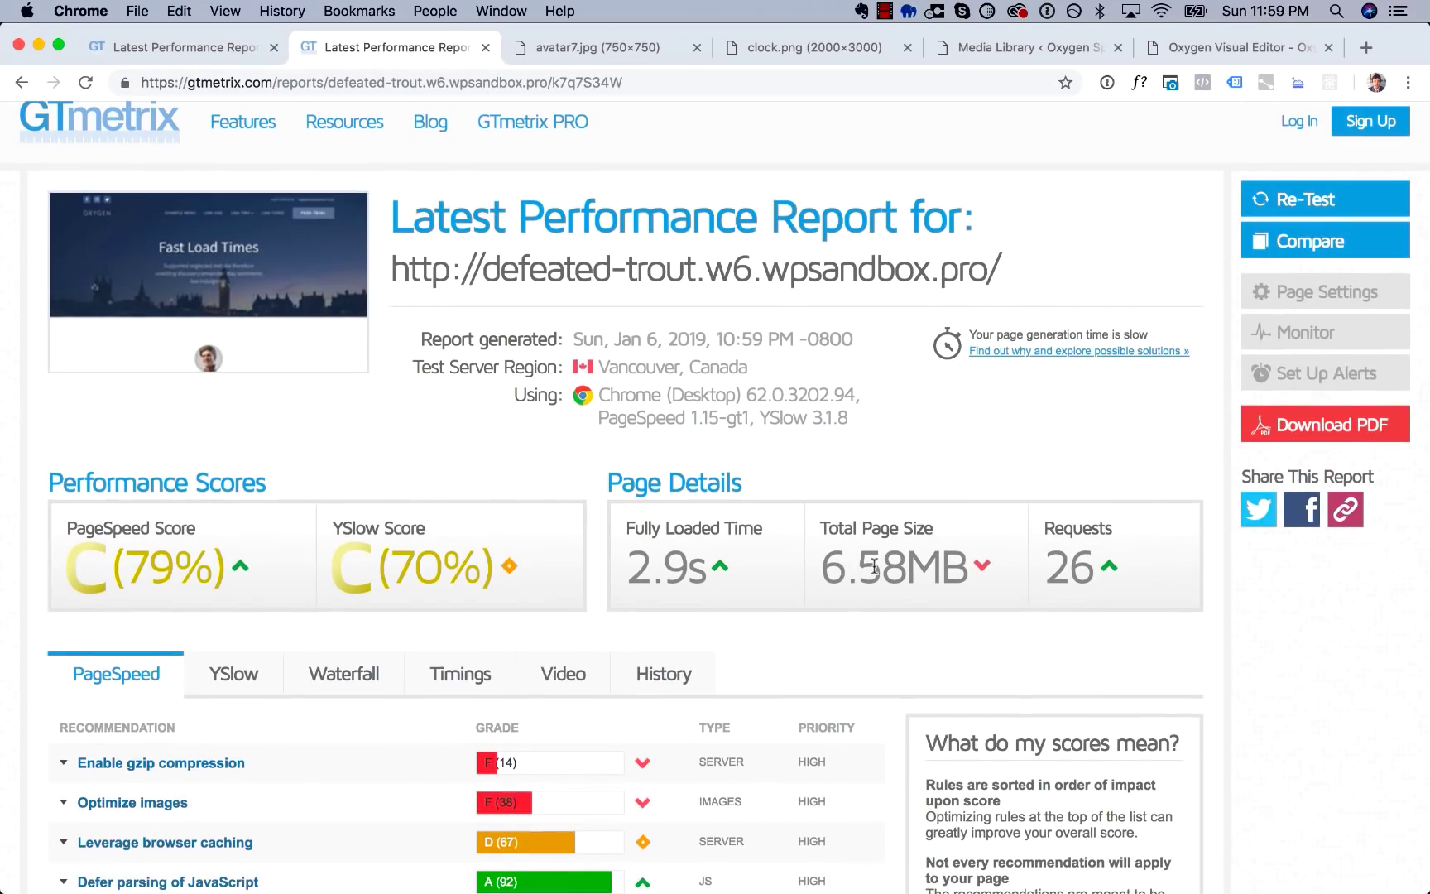
Review the new GTmetrix report's recommendations, and examine the earlier report's waterfall chart for the big-ben-clock.jpg request.
scroll(872, 566, "down", 2)
scroll(872, 564, "down", 4)
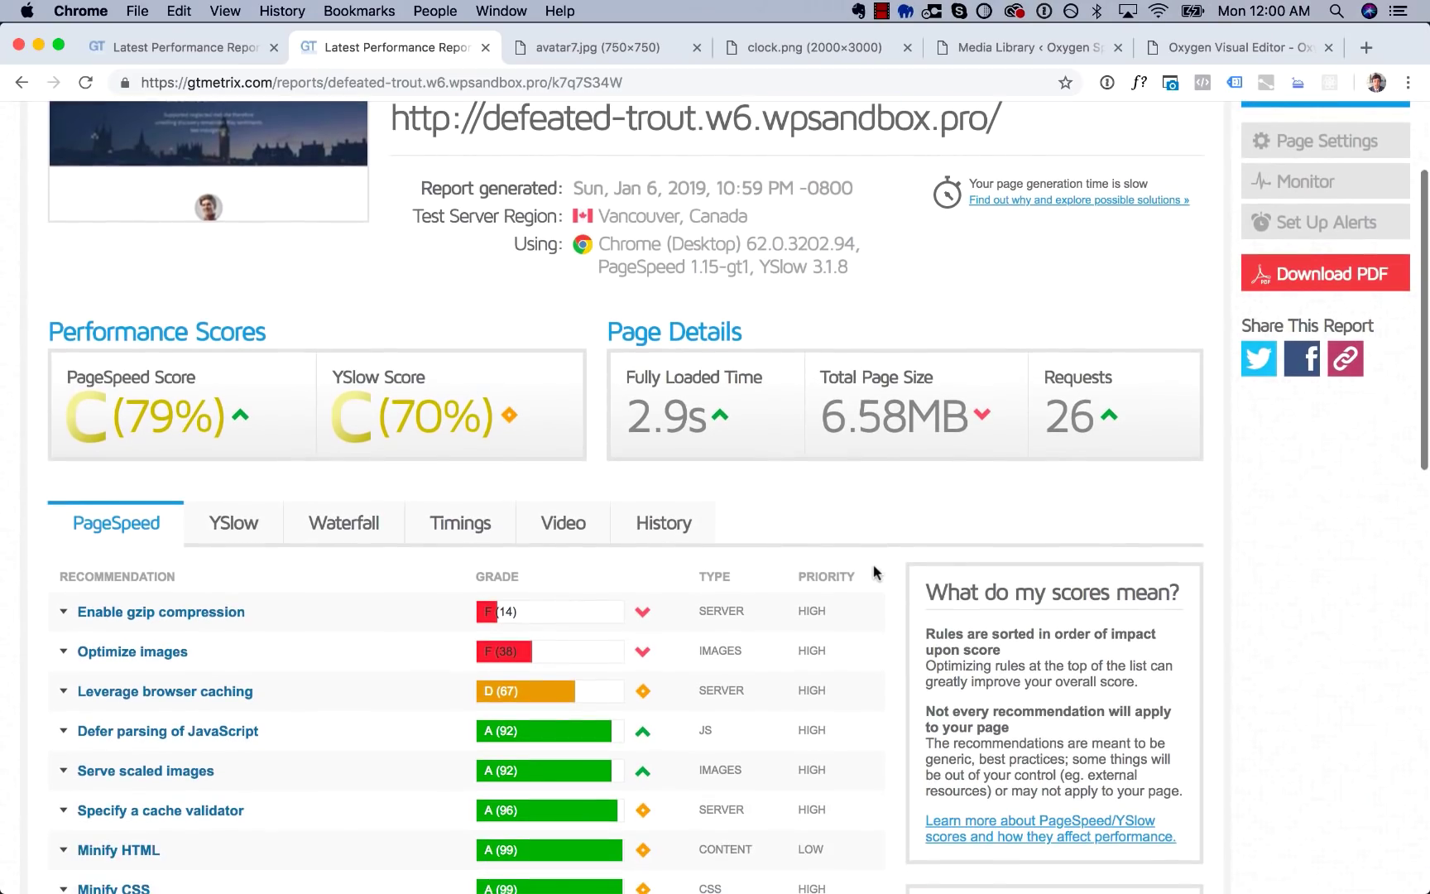
left_click(181, 47)
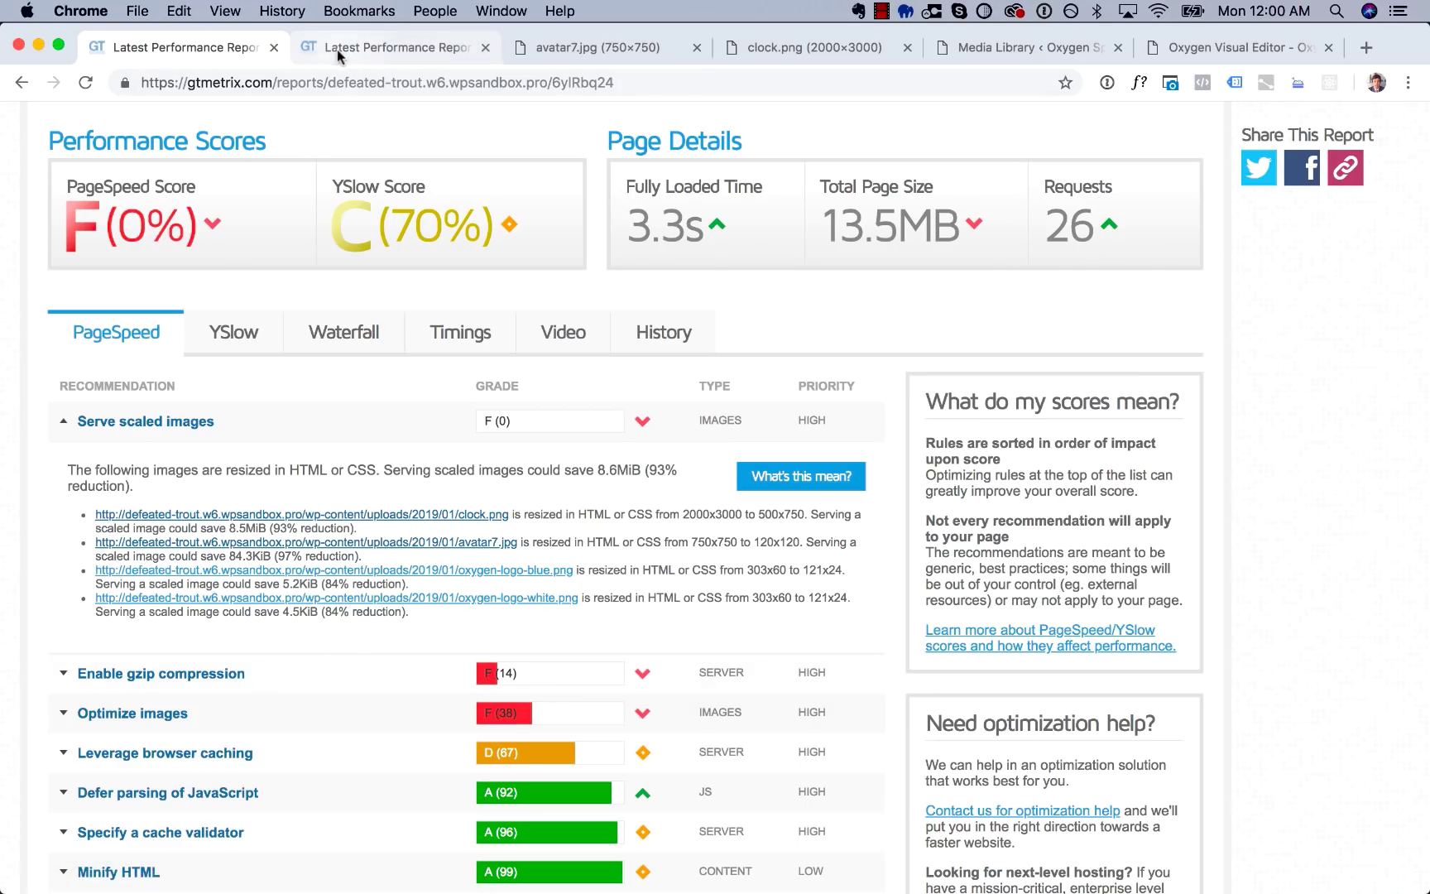
left_click(343, 332)
scroll(599, 676, "down", 5)
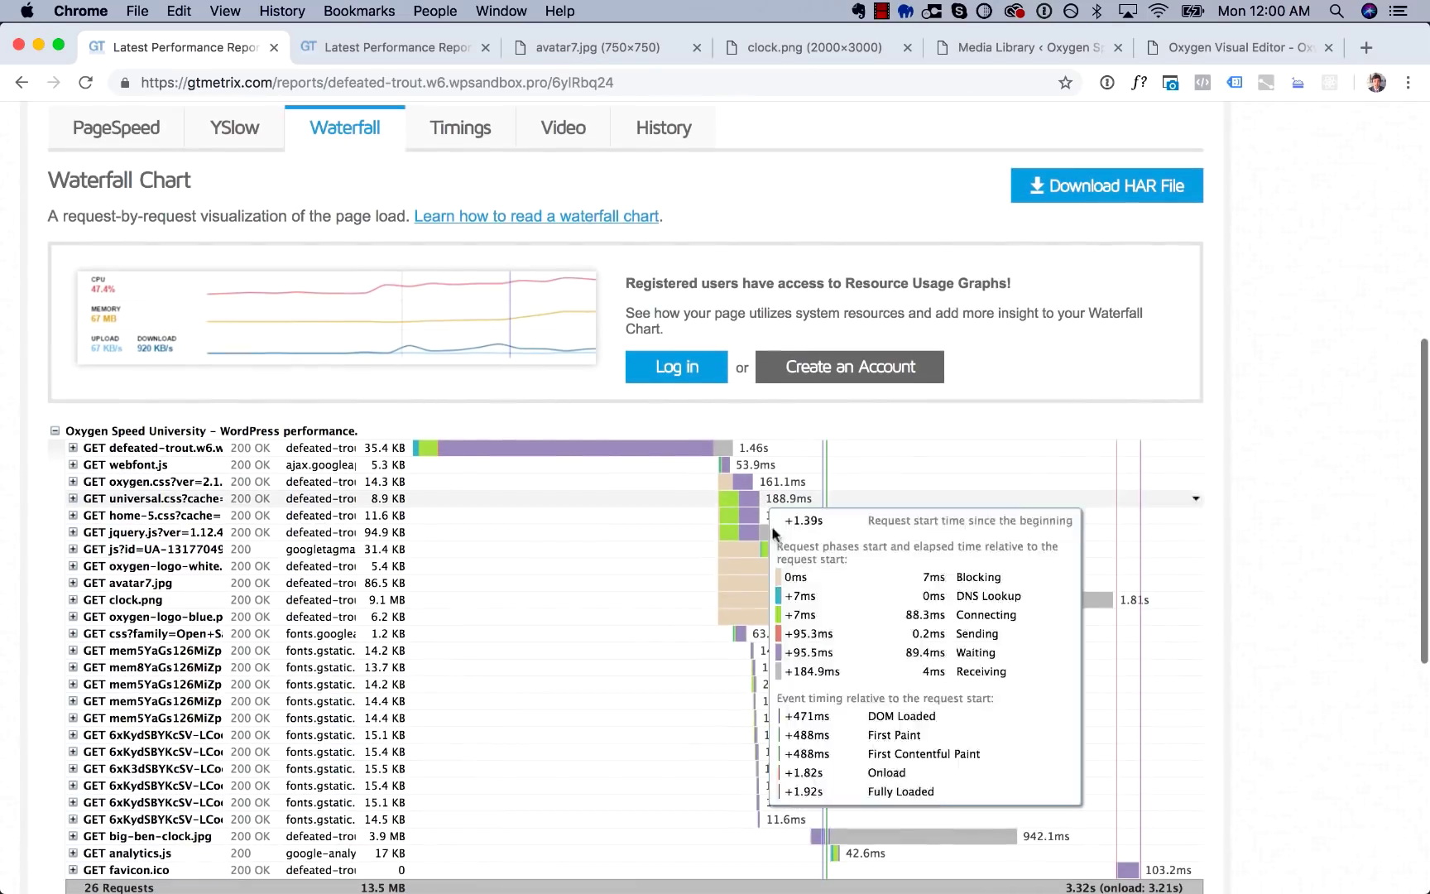
scroll(599, 676, "down", 2)
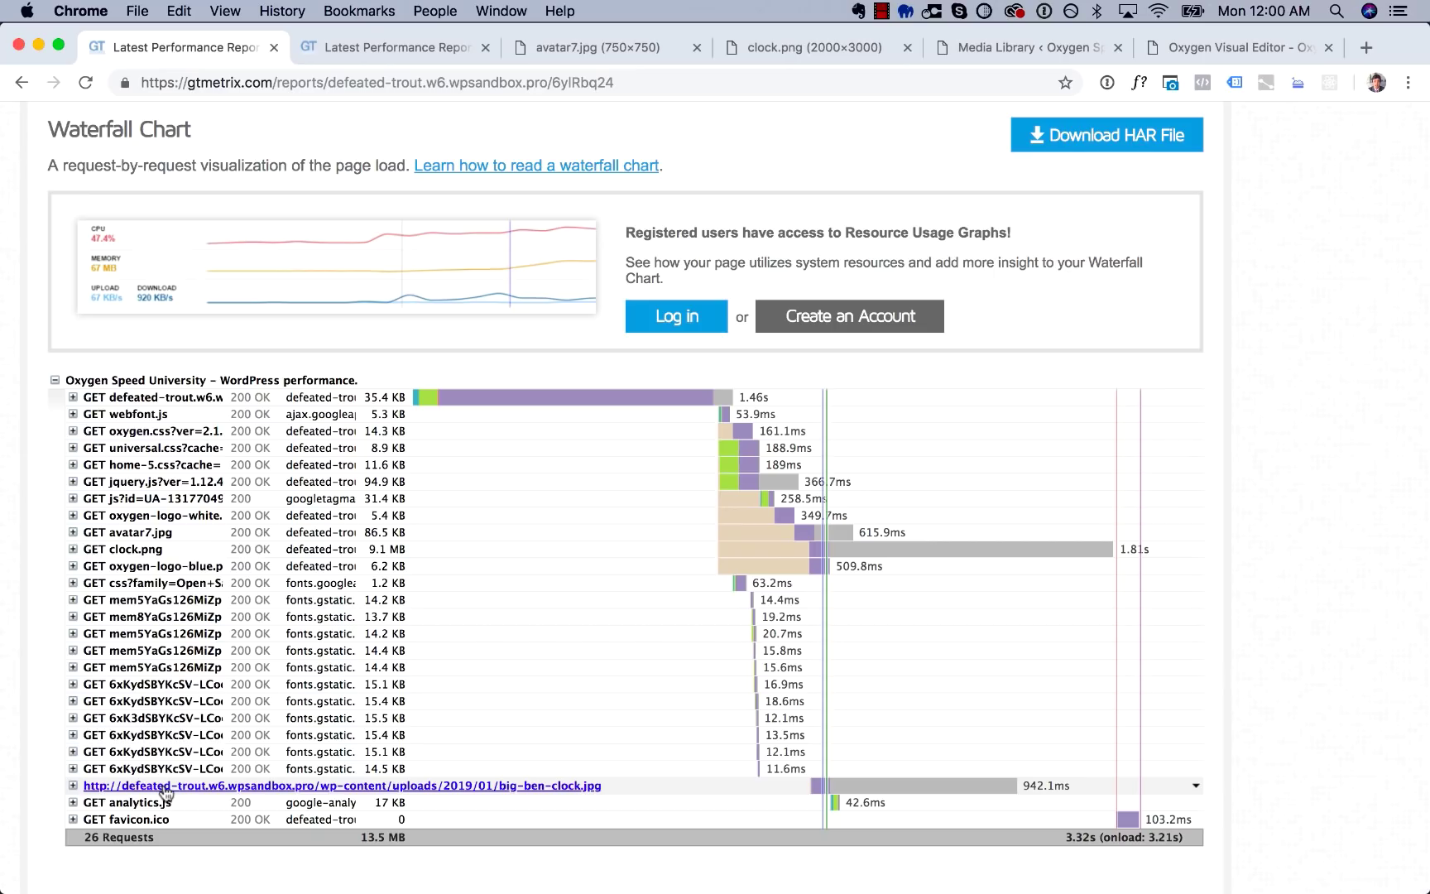
mouse_move(859, 792)
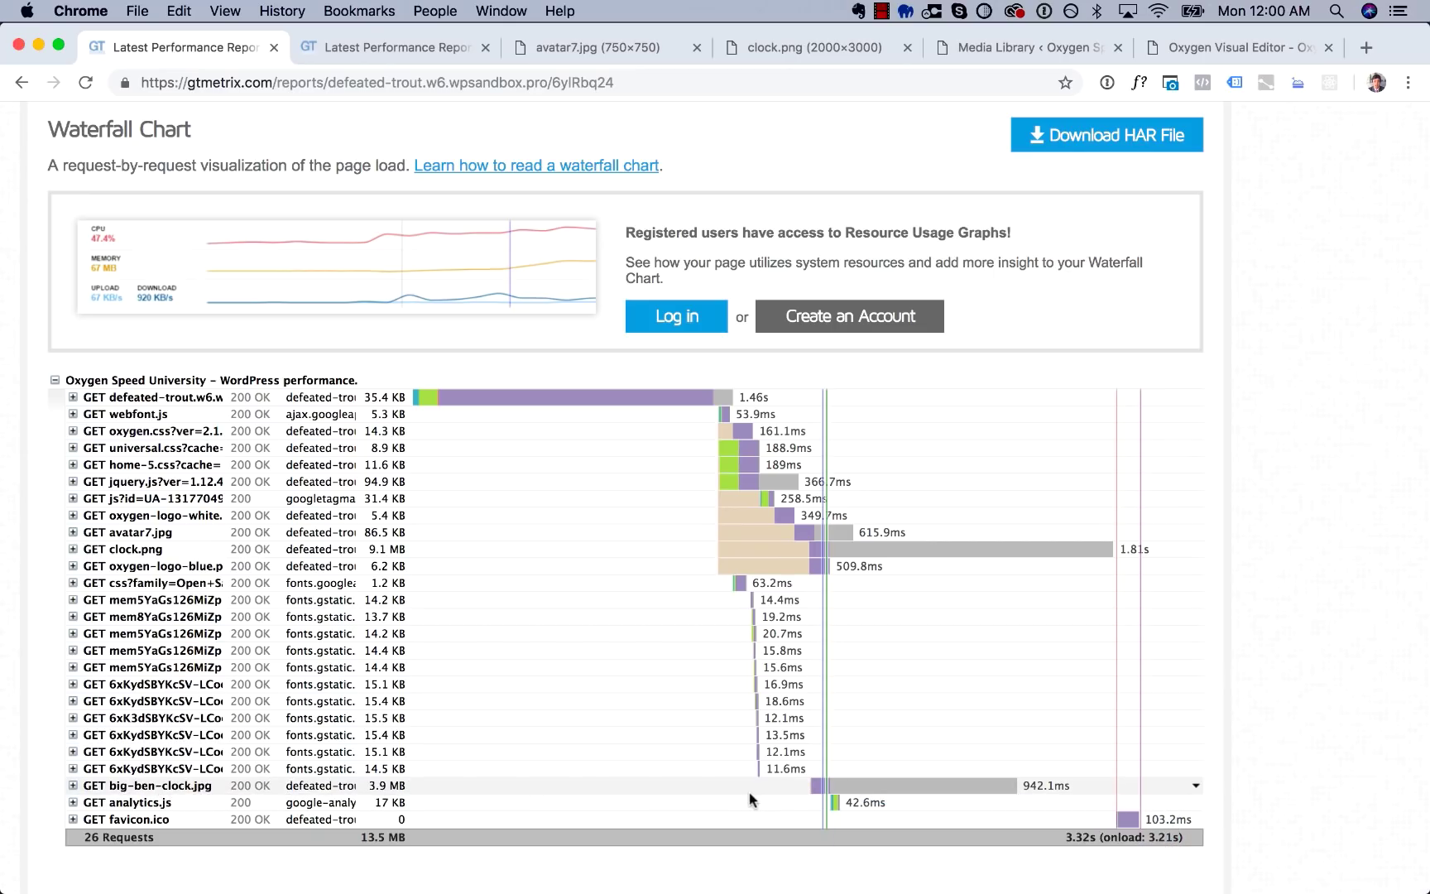
Open the attachment details of big-ben-clock.jpg in the Media Library and check the image's dimensions.
left_click(979, 58)
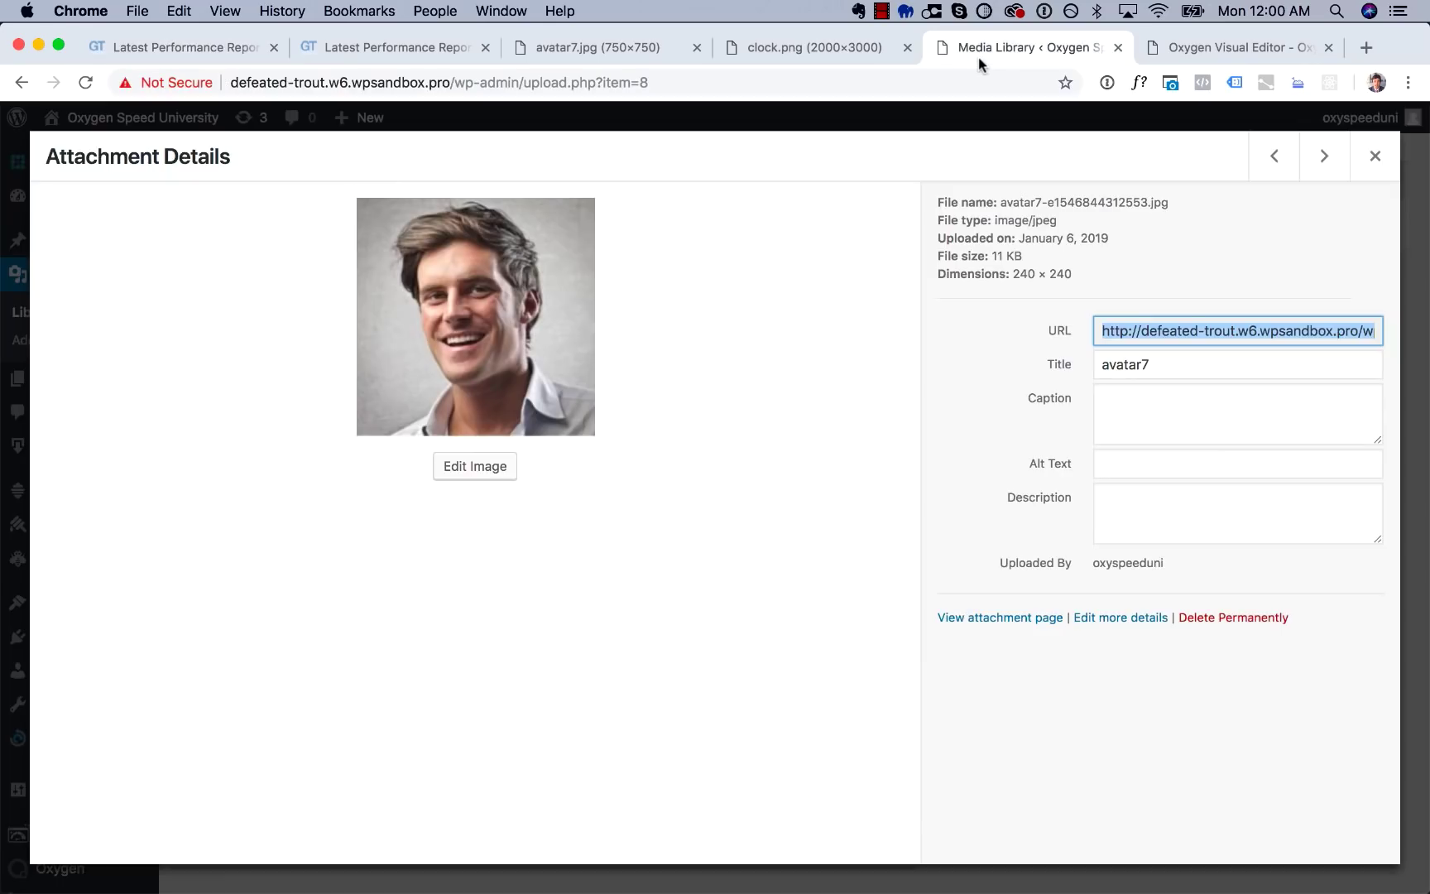
left_click(1375, 156)
left_click(856, 371)
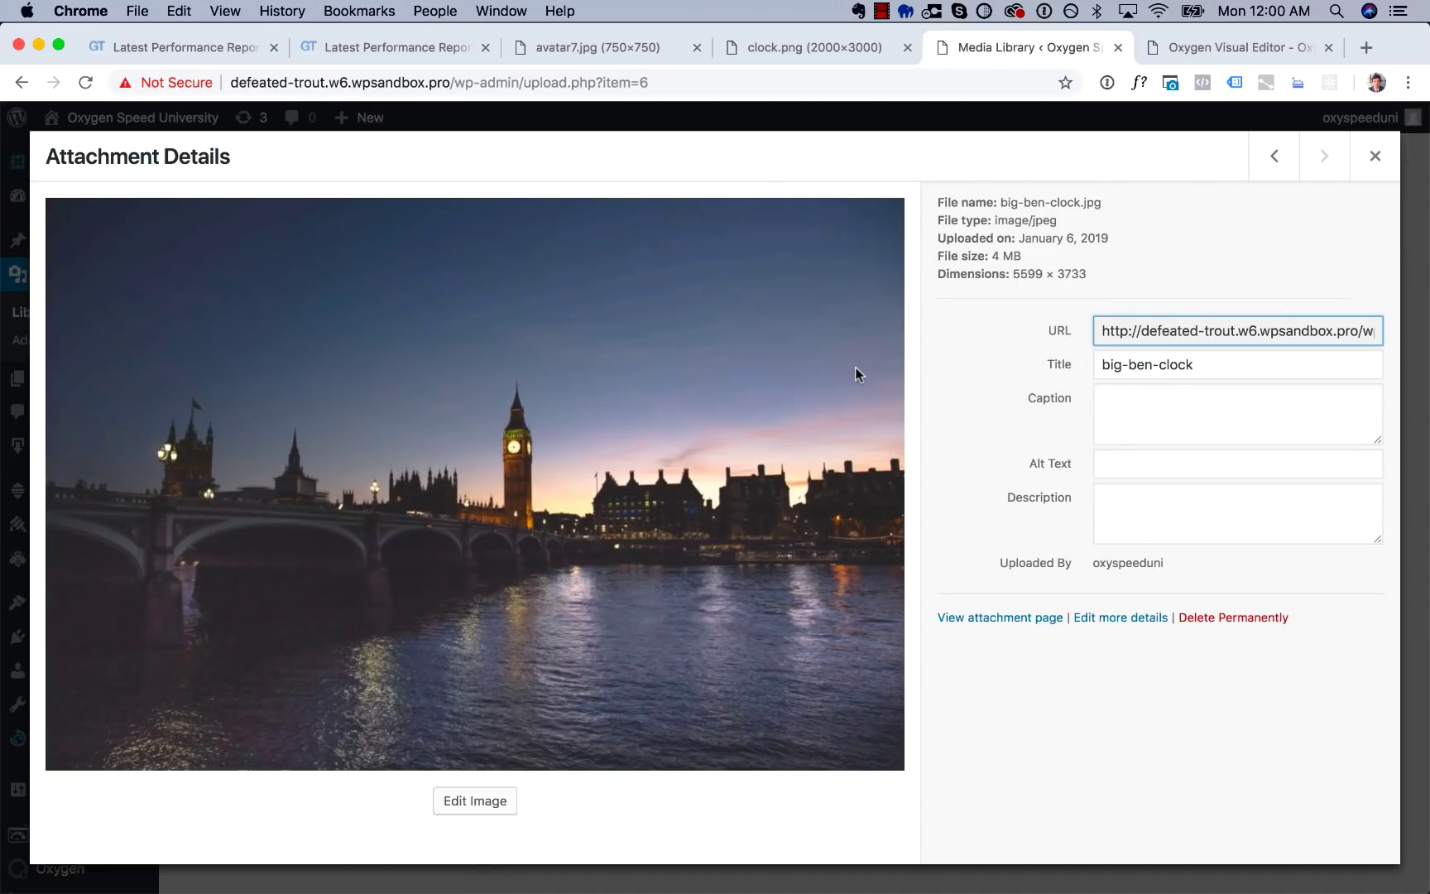
double_click(955, 273)
left_click_drag(955, 274, 1036, 274)
left_click(1036, 274)
double_click(1018, 273)
Copy the URL of big-ben-clock.jpg, open the image in a new tab, and inspect it at full size.
left_click(1136, 321)
key("super+a")
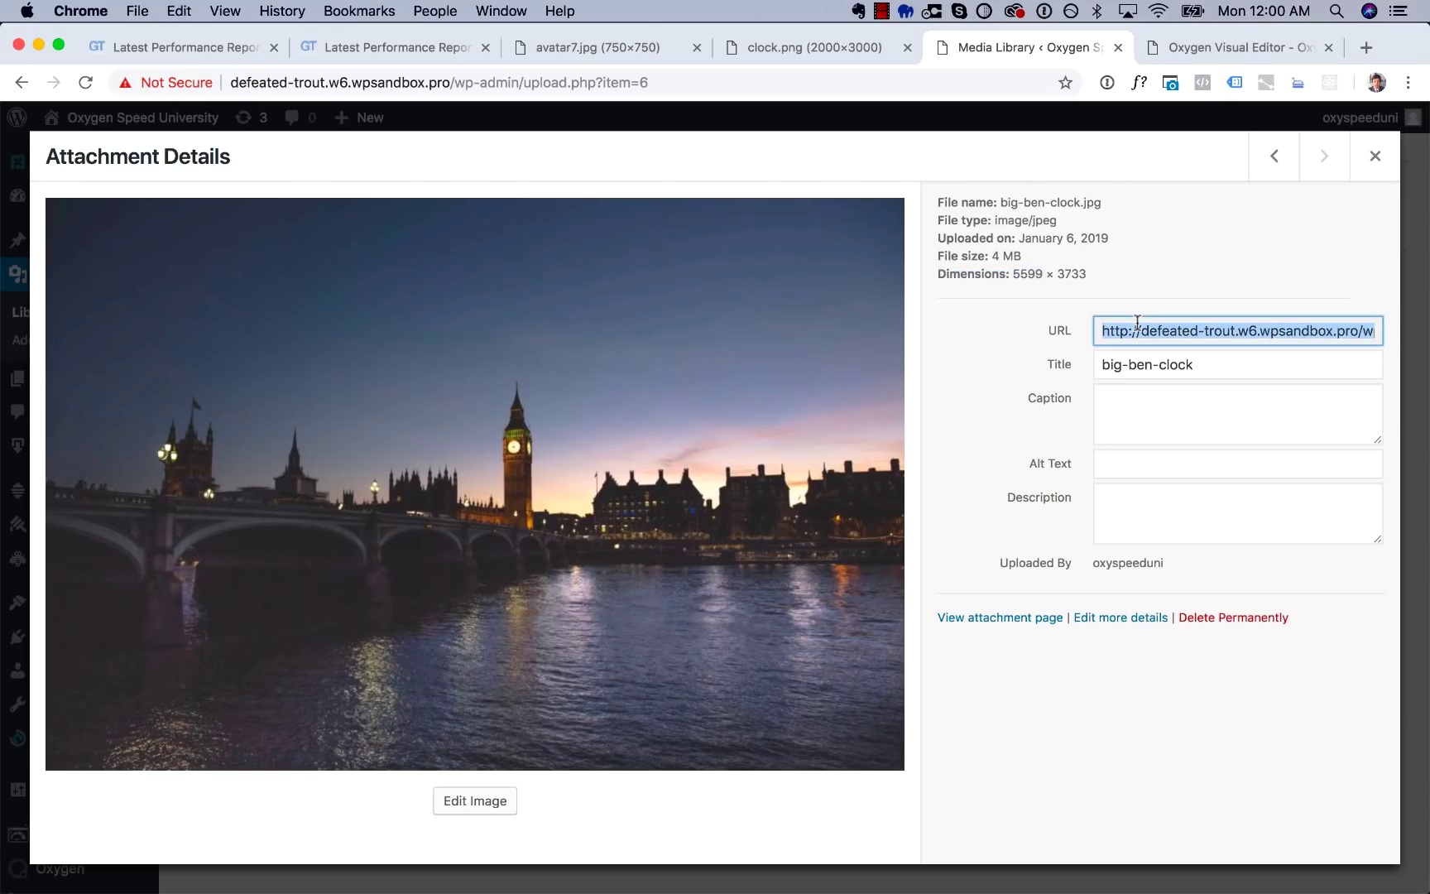
key("super+c")
key("super+t")
key("super+v")
key("Return")
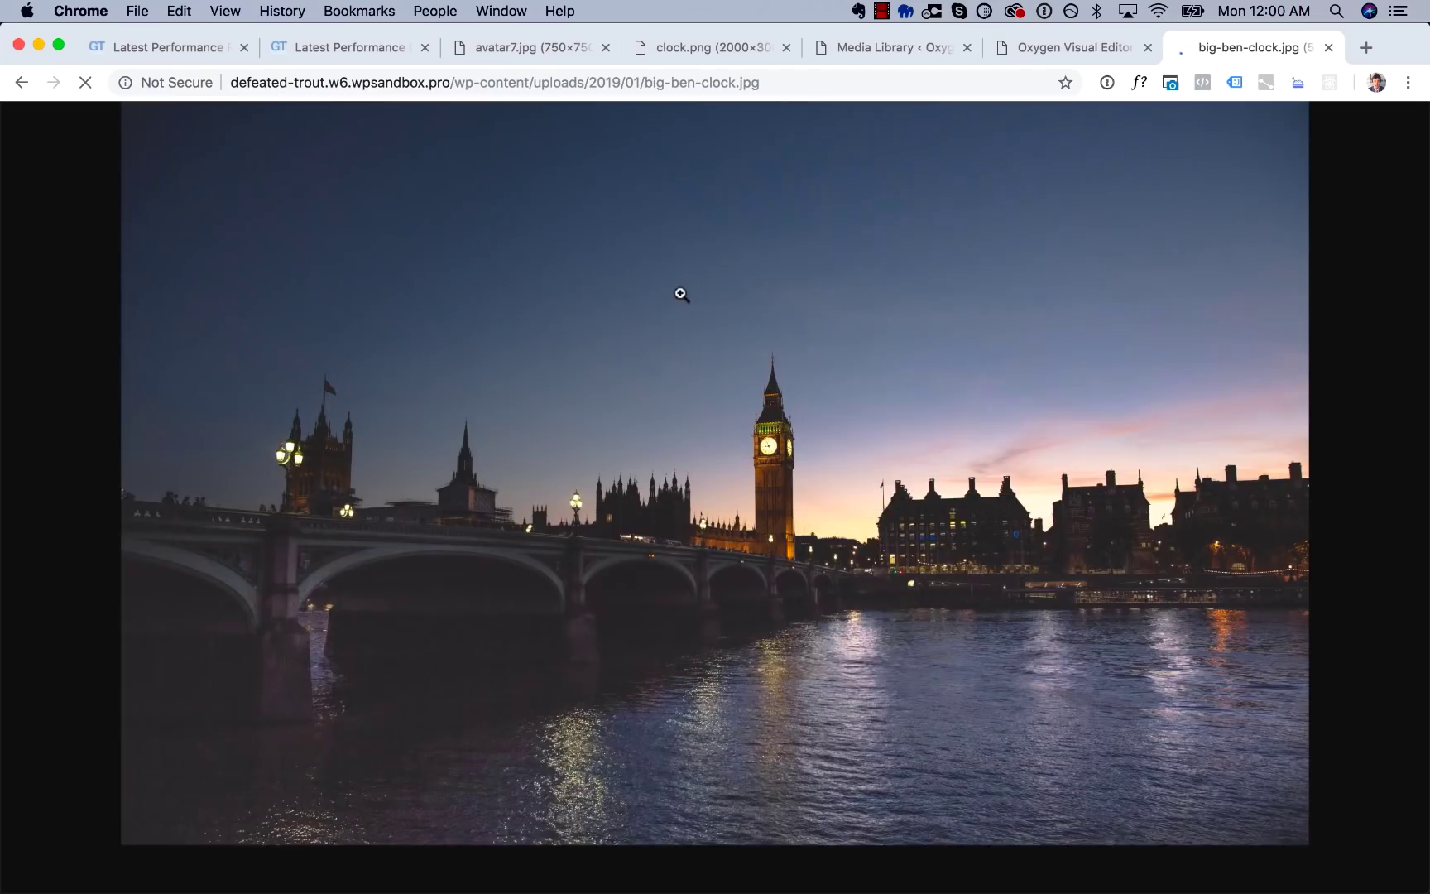
left_click(680, 294)
scroll(674, 297, "down", 15)
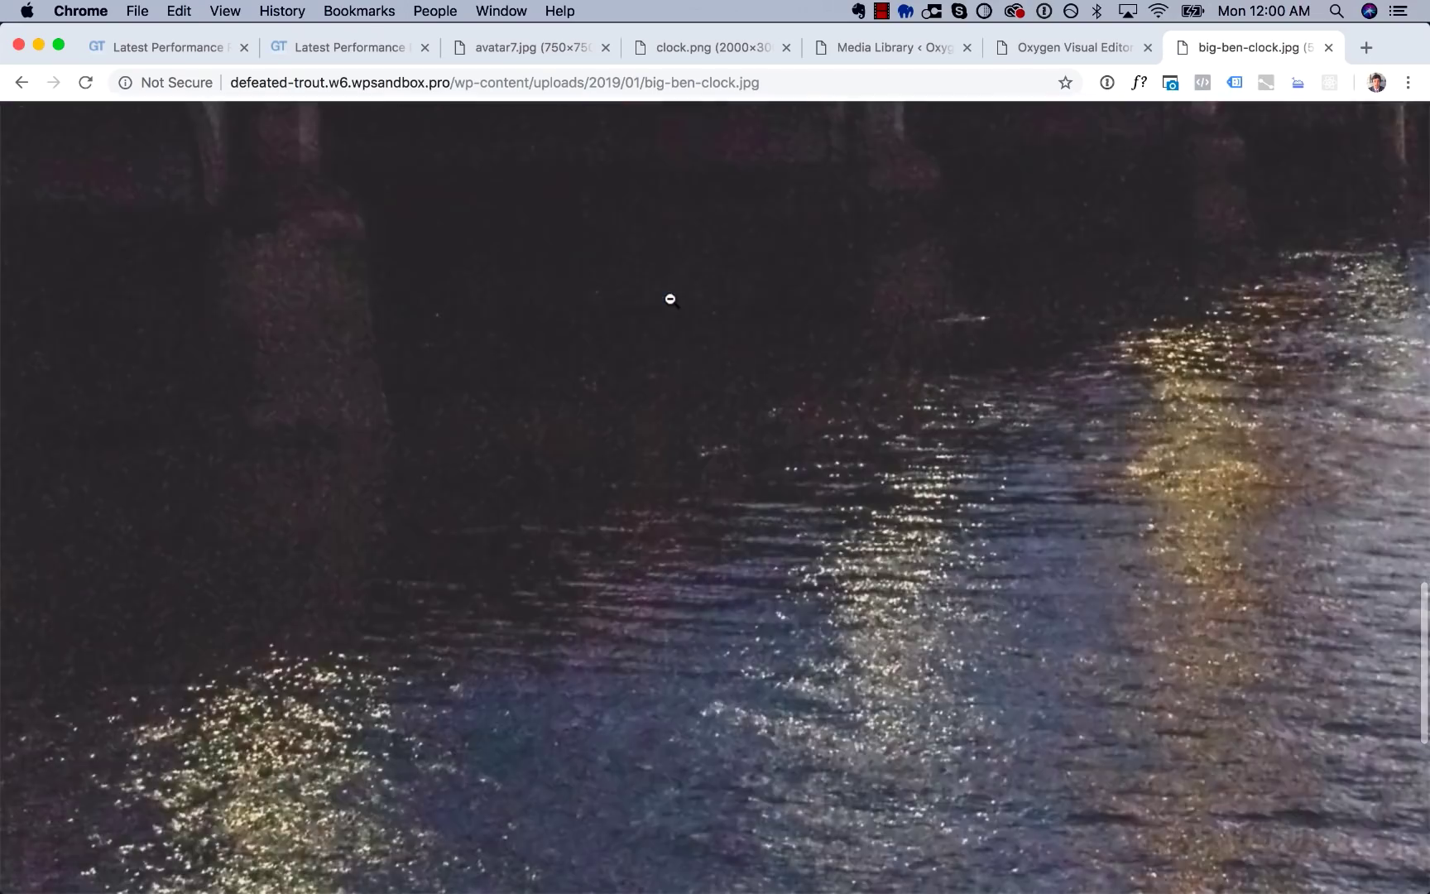
scroll(670, 300, "up", 10)
scroll(670, 300, "right", 10)
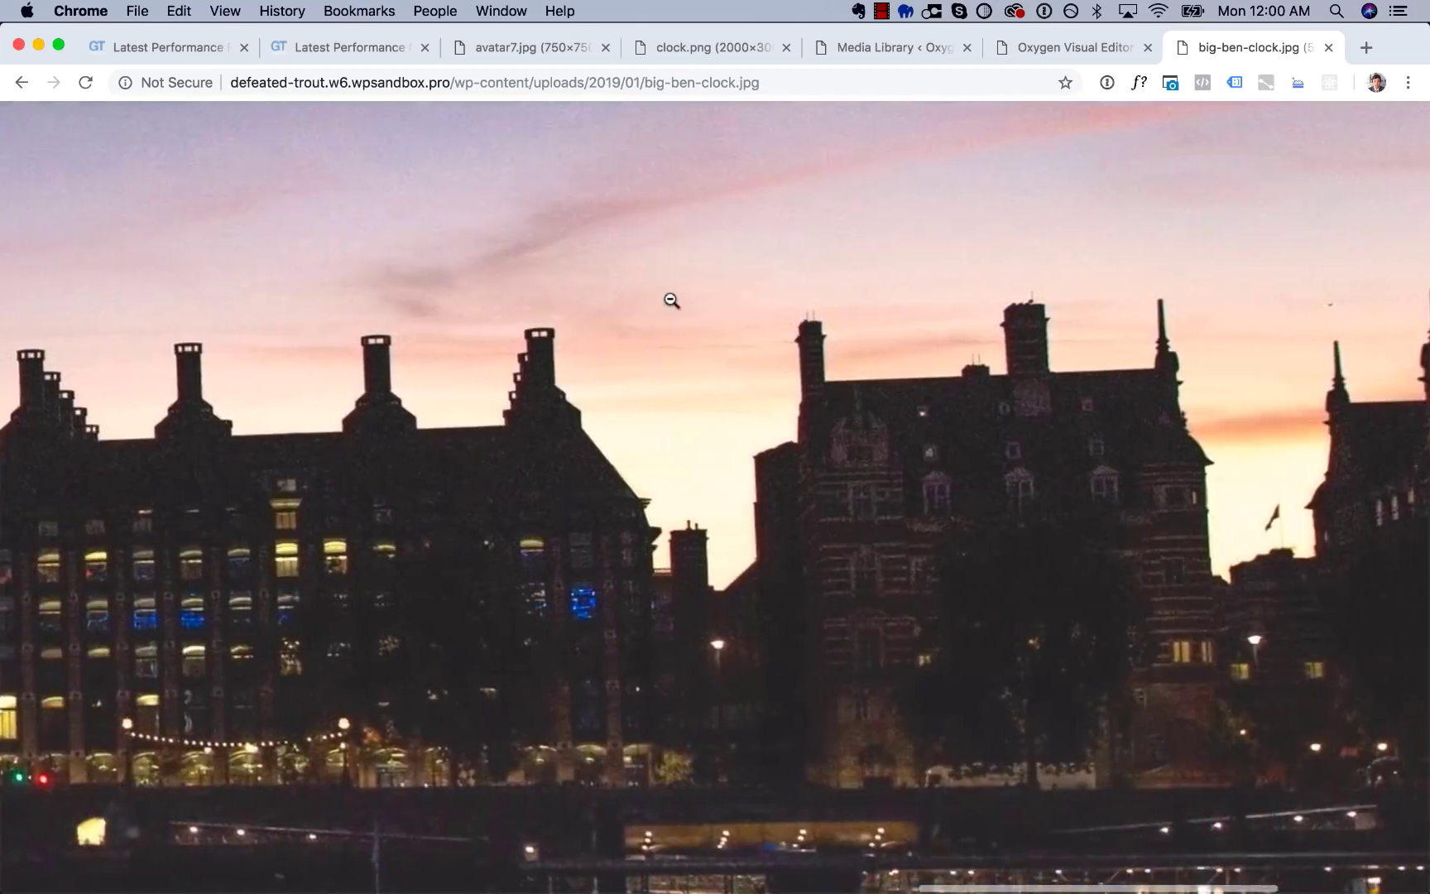
scroll(670, 300, "left", 10)
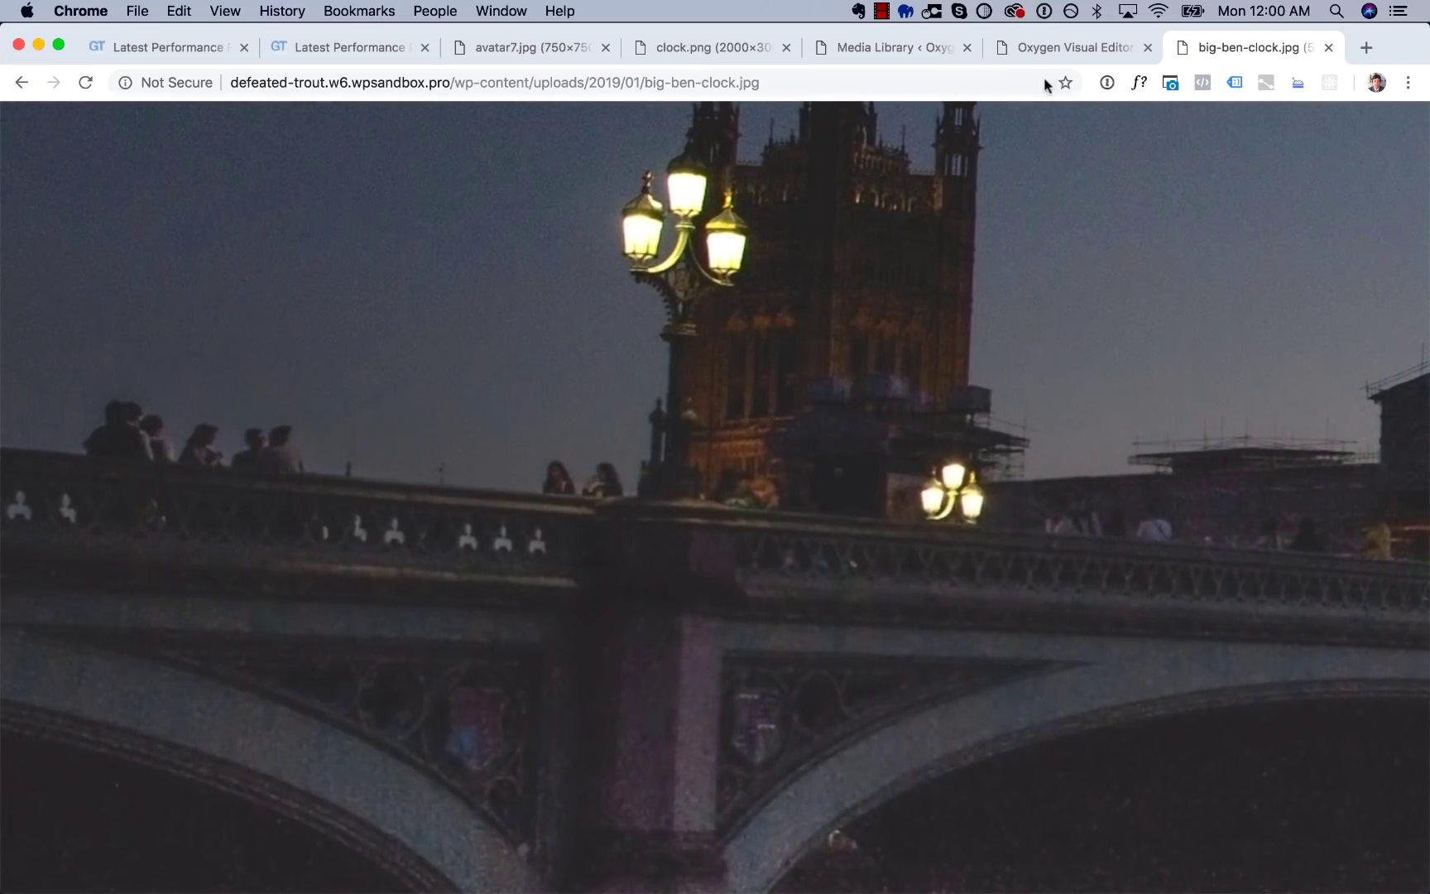
Compare the hero background in the Oxygen Visual Editor with the full-size big-ben-clock.jpg and close the image's tab.
left_click(1057, 61)
scroll(819, 497, "up", 3)
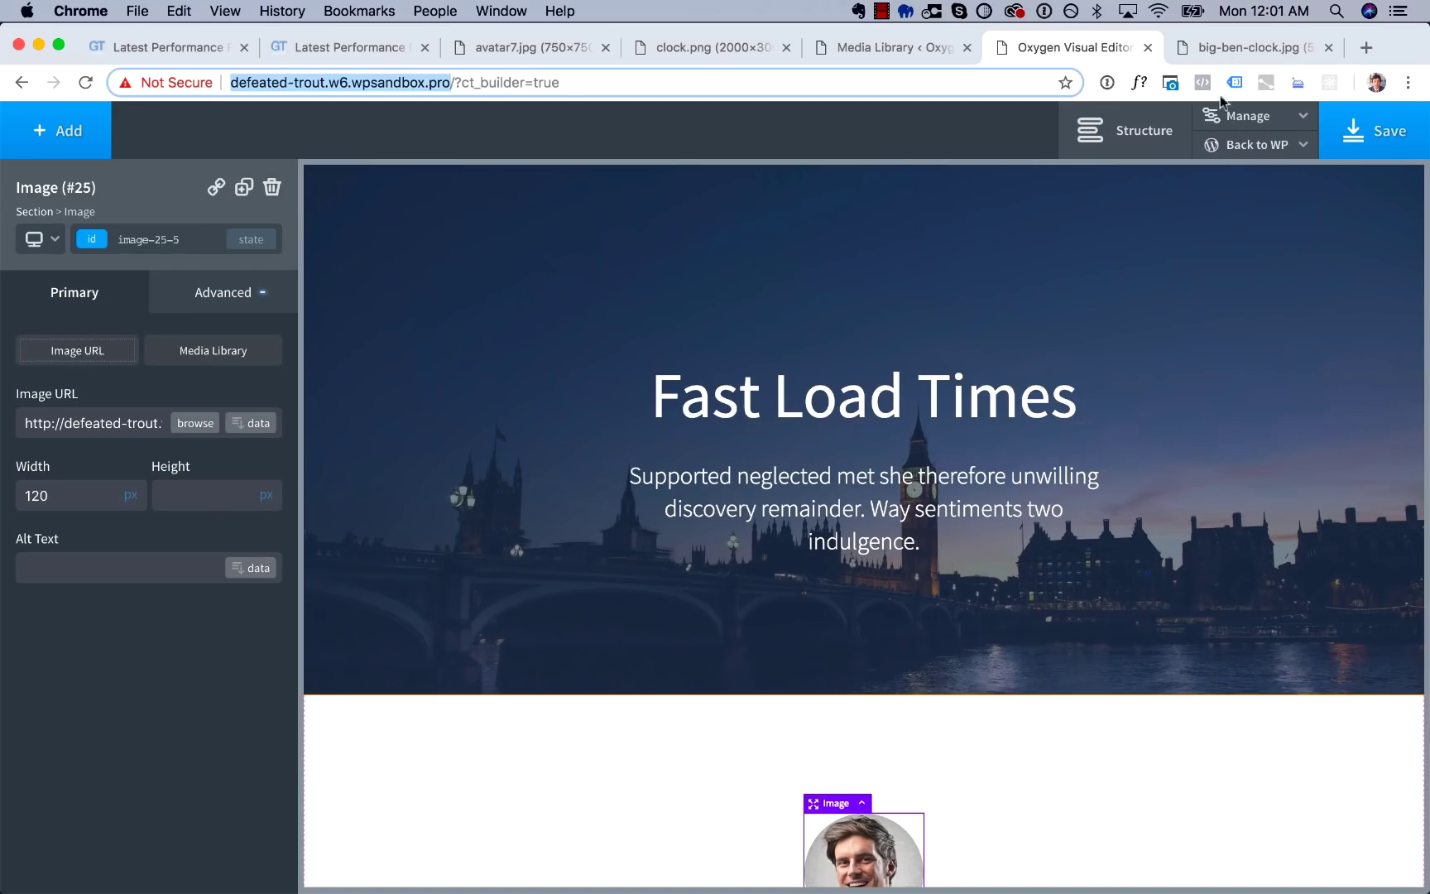
left_click(1221, 45)
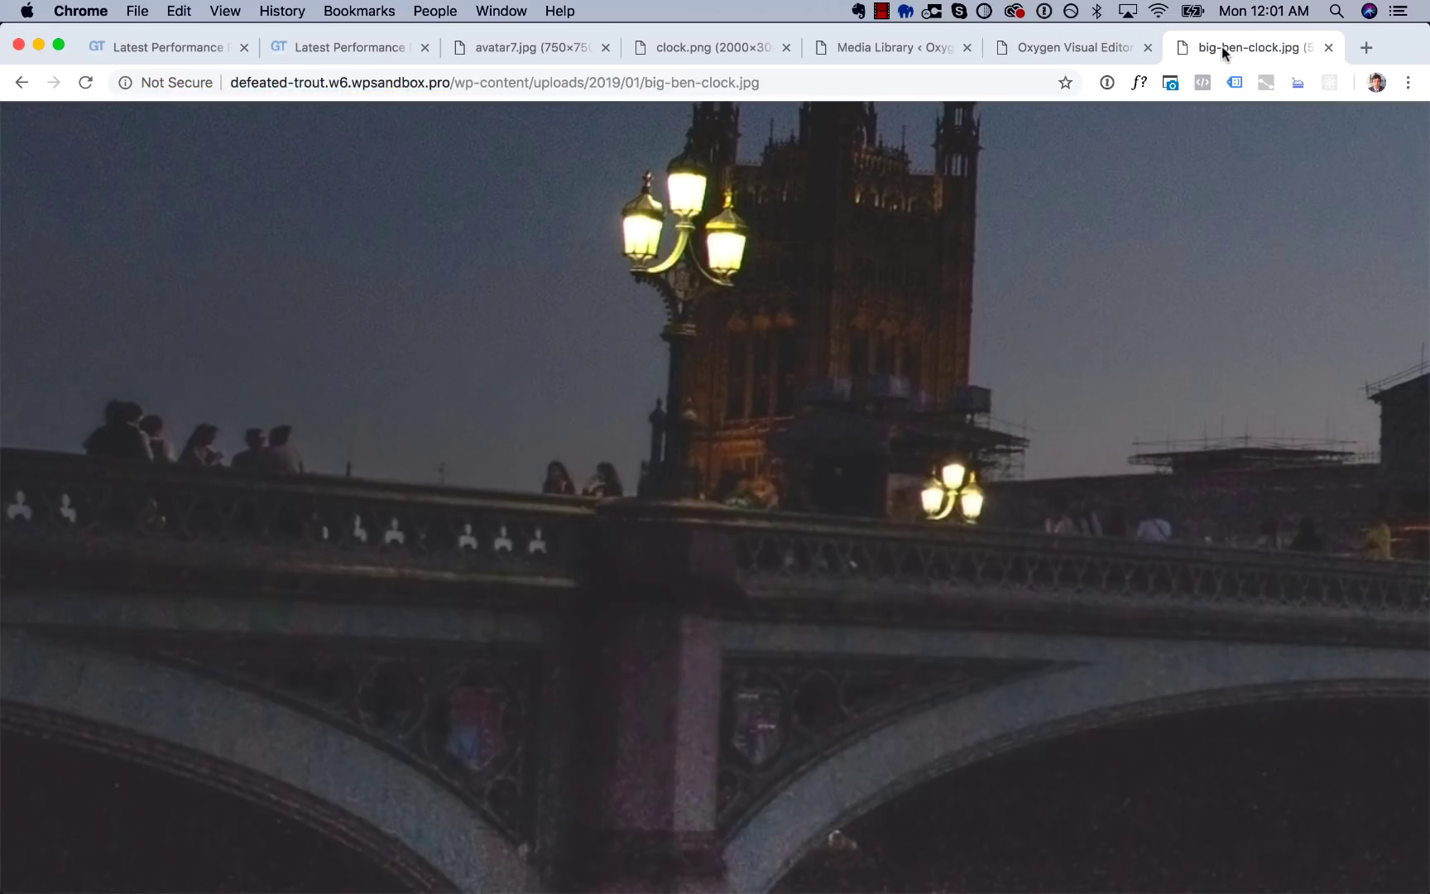
left_click(1066, 327)
left_click(1327, 48)
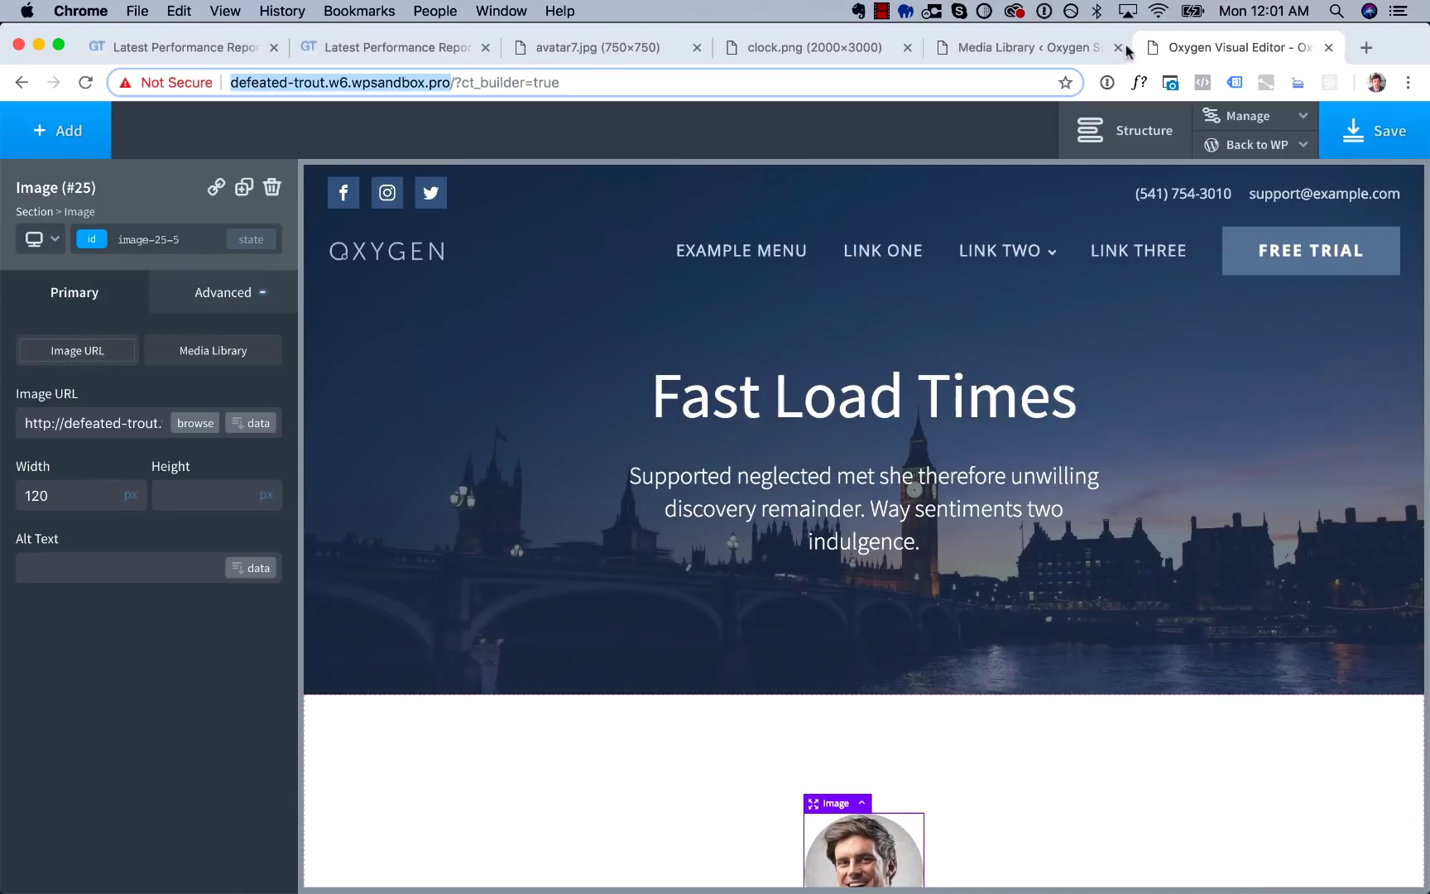
Scale big-ben-clock.jpg in the Media Library to a width of 1400 pixels, keeping its proportions.
left_click(977, 50)
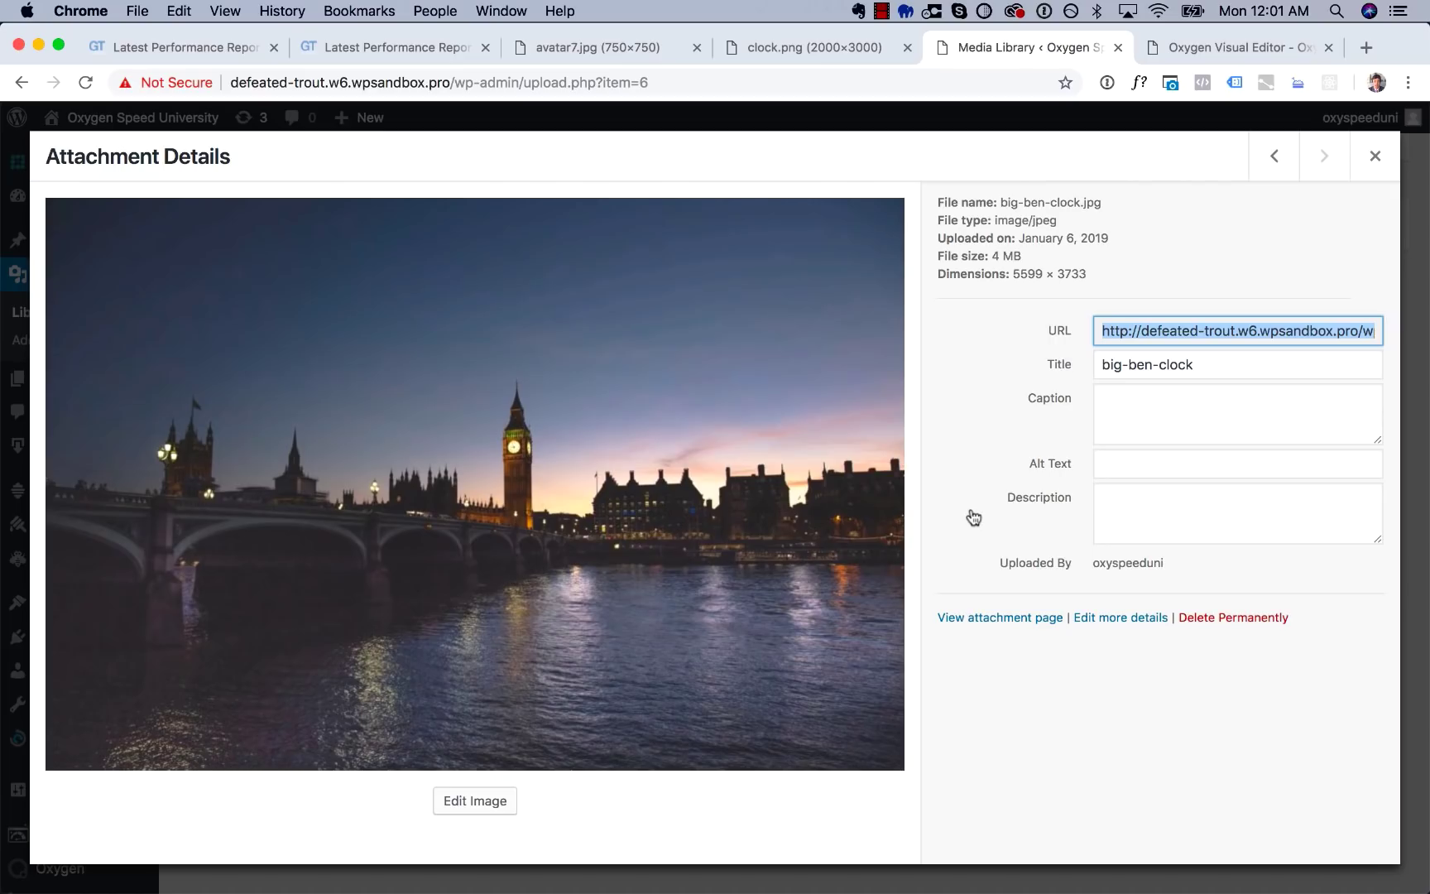
left_click(499, 800)
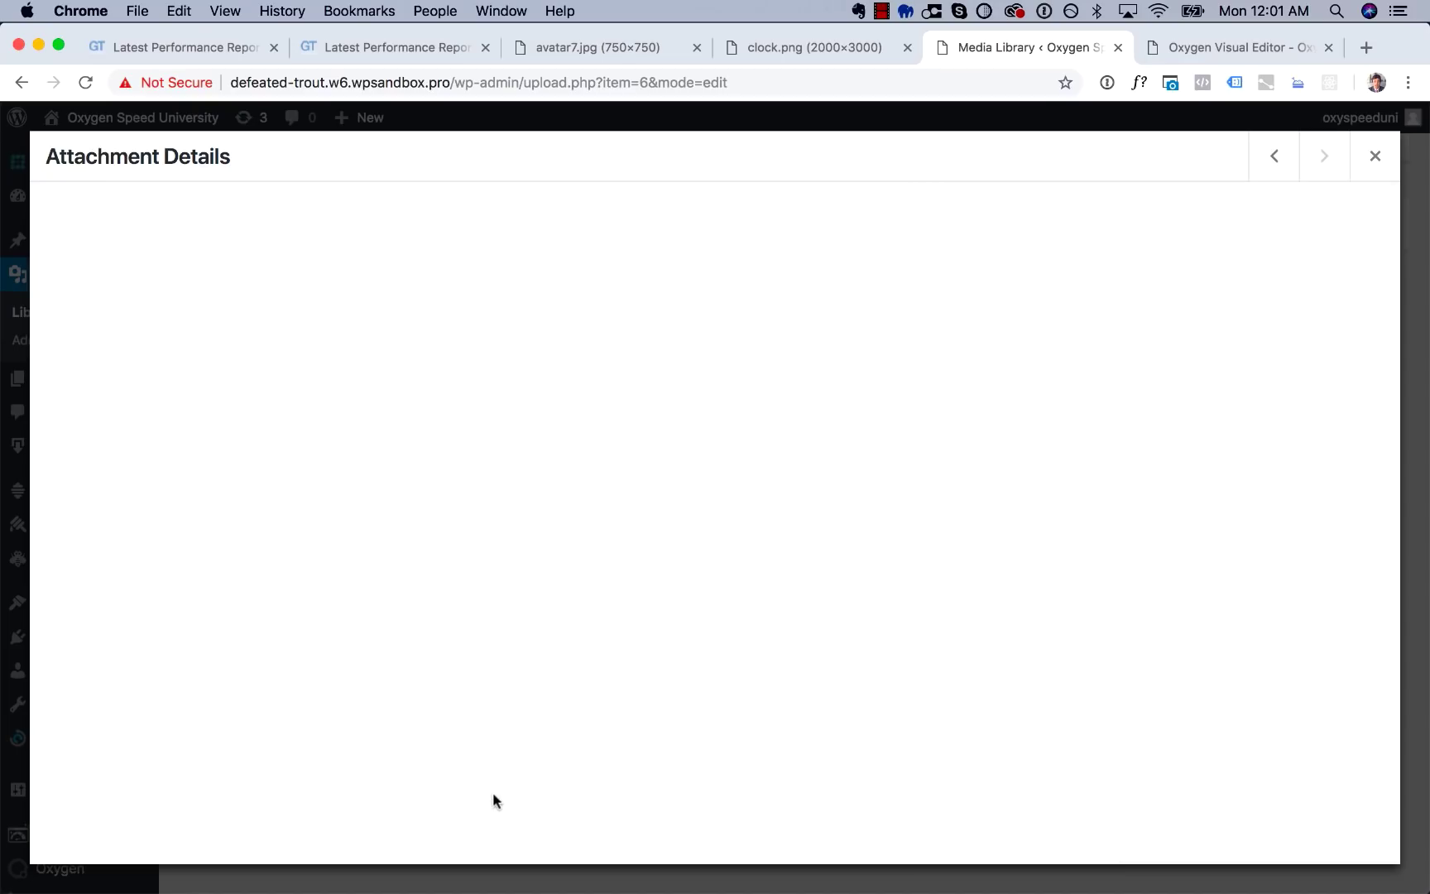
double_click(1158, 293)
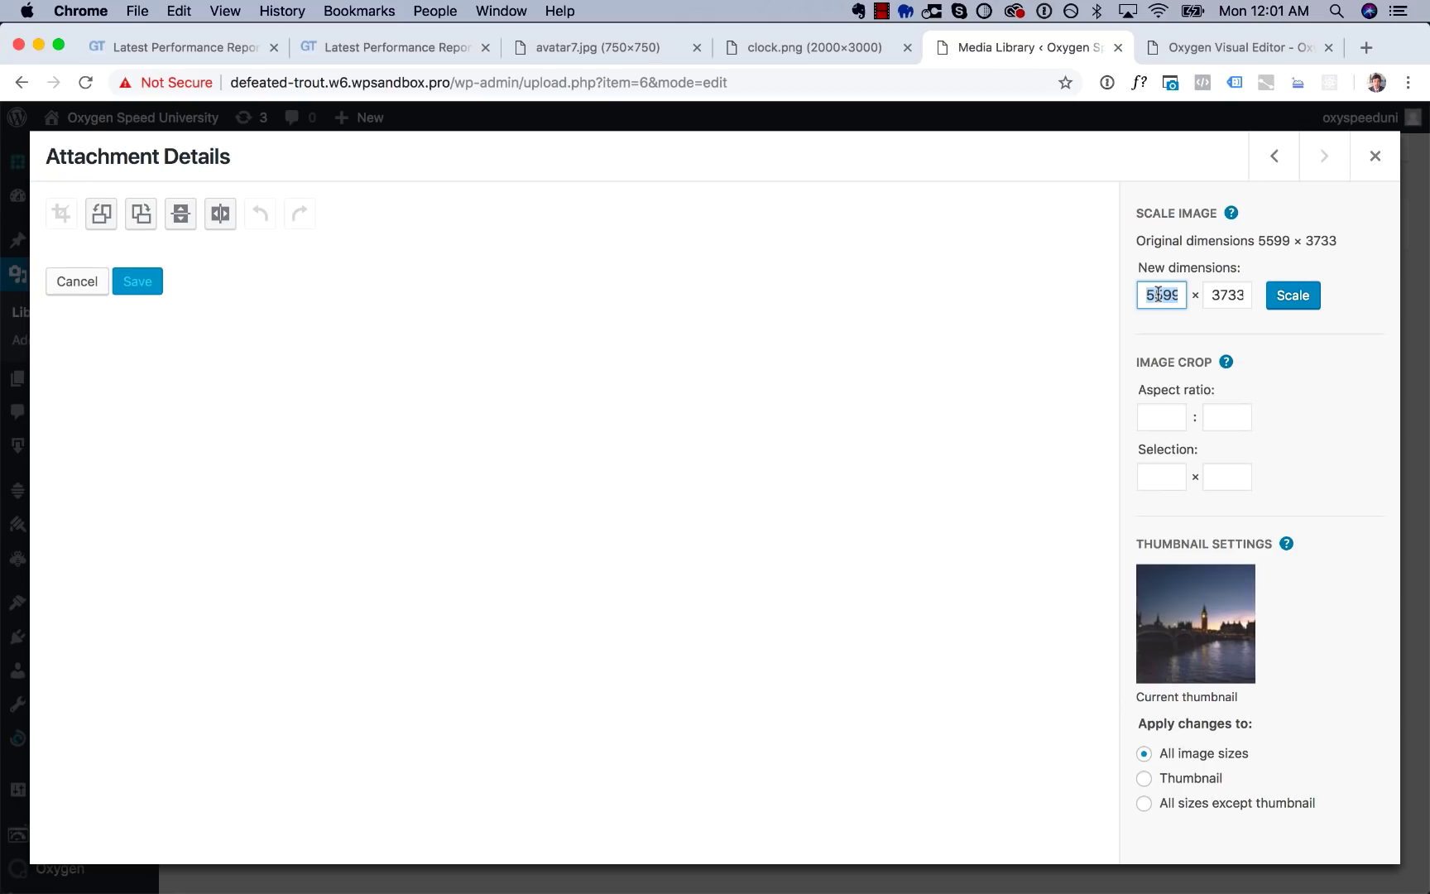
type("14")
key("shift+Tab")
key("Tab")
type("00")
left_click(1293, 297)
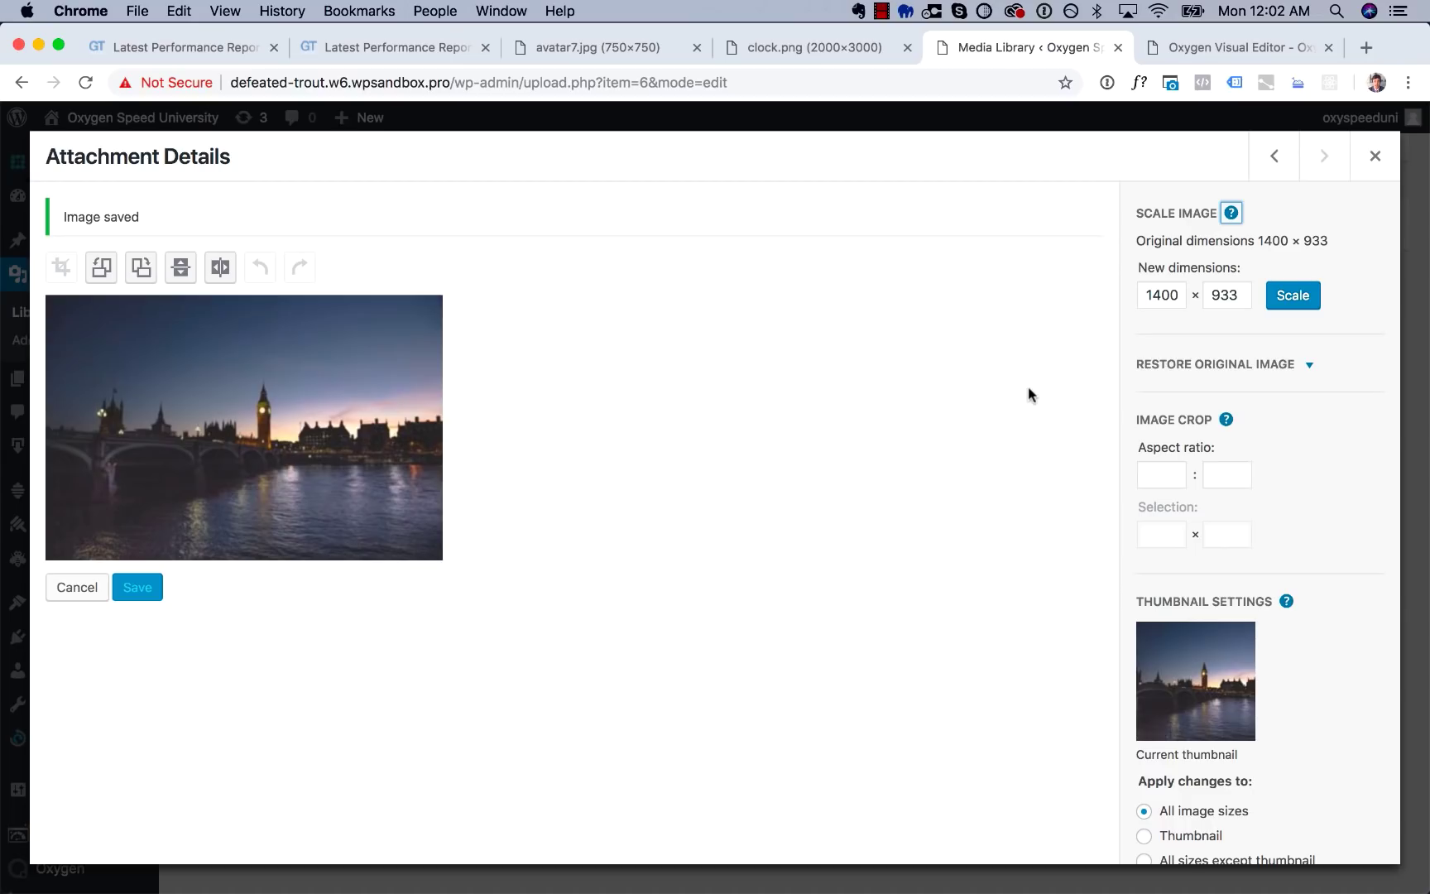
Reopen the scaled big-ben-clock image's attachment details, copy its full URL, and close the details.
left_click(1374, 181)
left_click(864, 382)
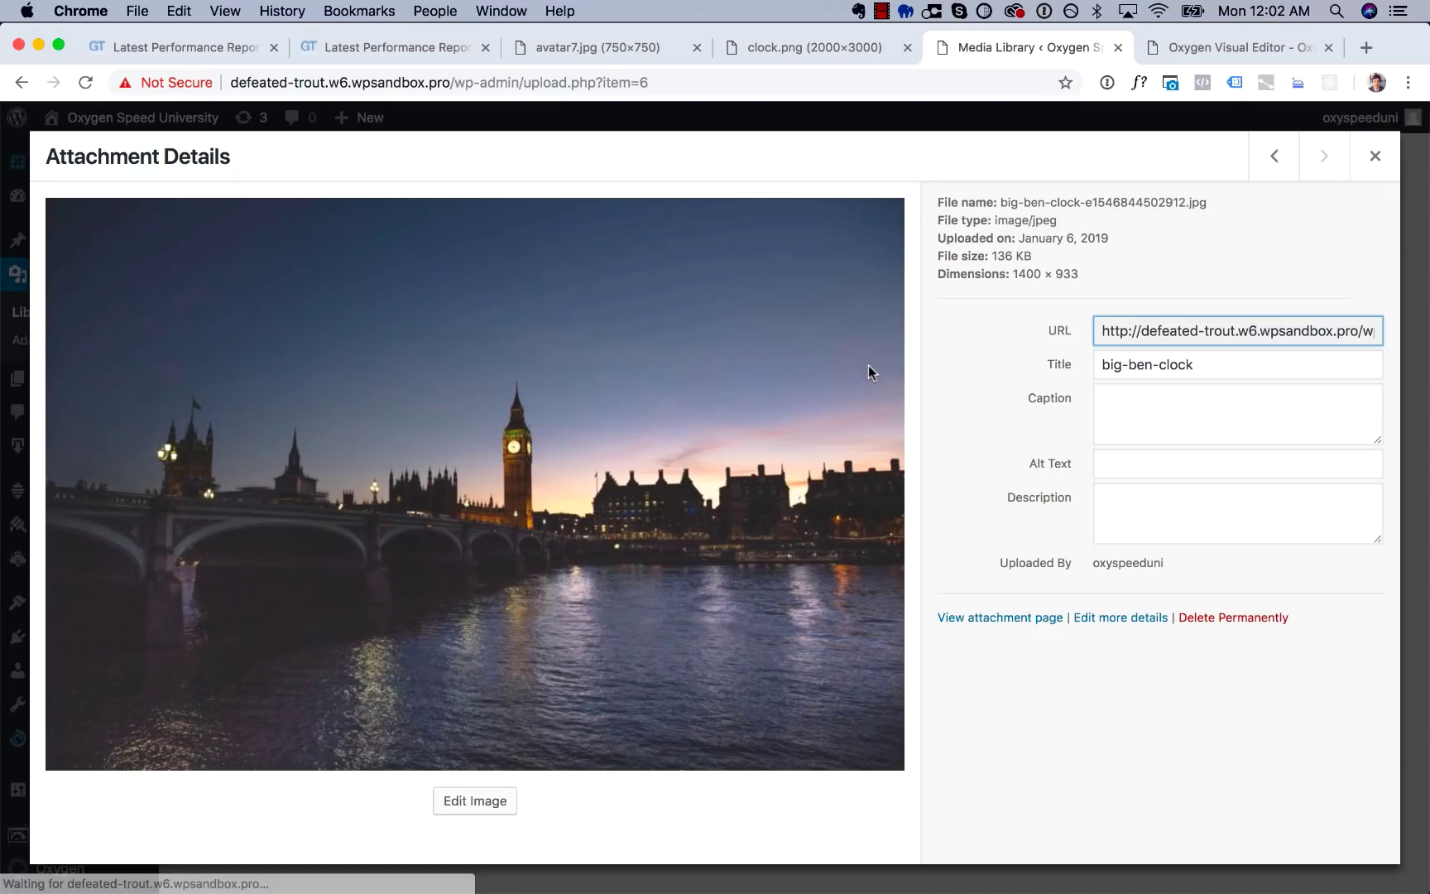
left_click(1186, 329)
left_click(1373, 157)
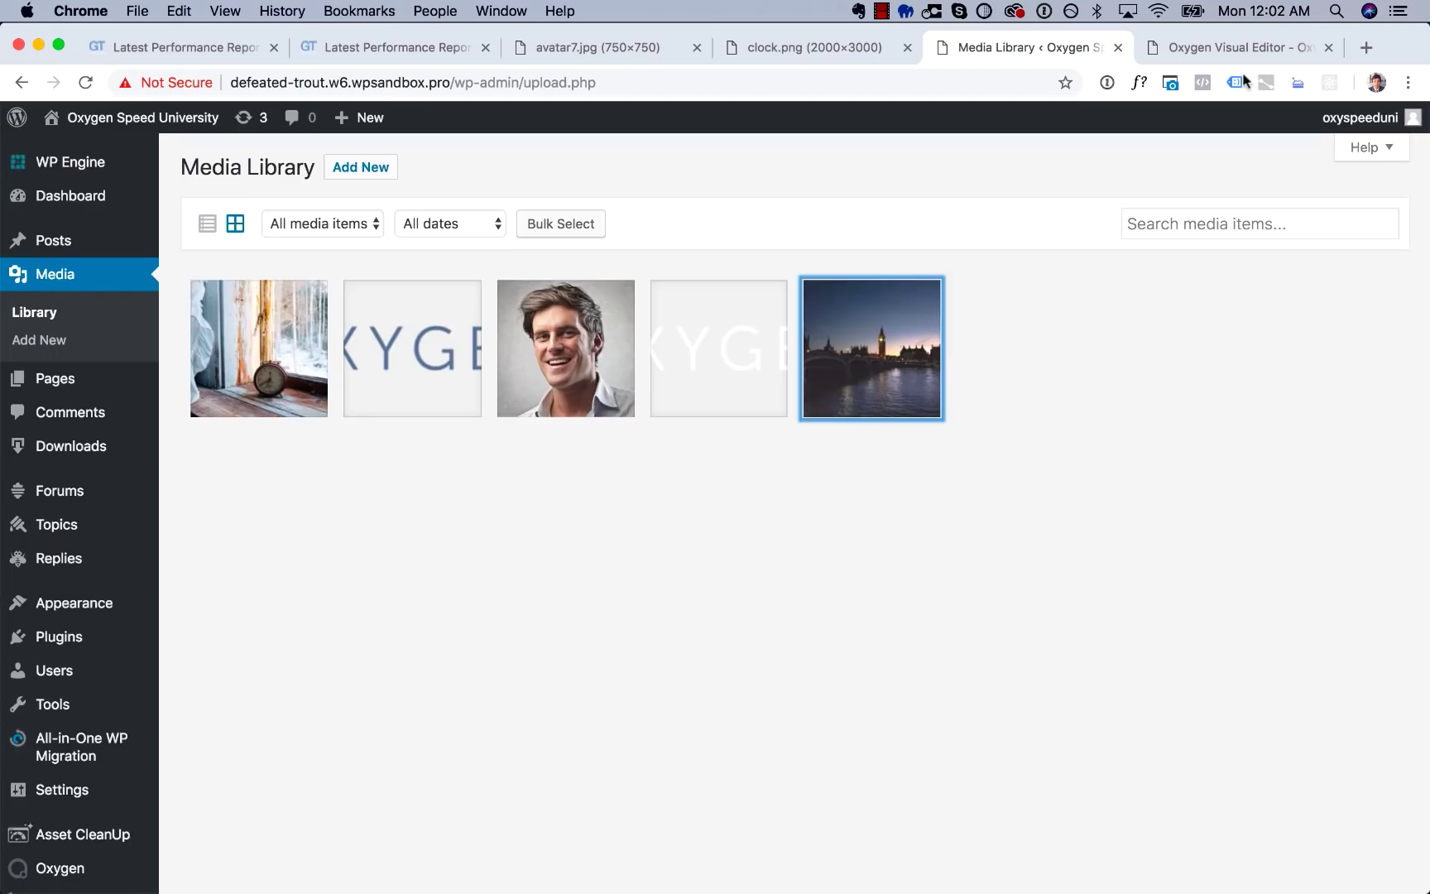
Replace the hero section's background image URL in the Oxygen Visual Editor with the copied URL of the scaled file and save the page.
left_click(1221, 47)
left_click(469, 396)
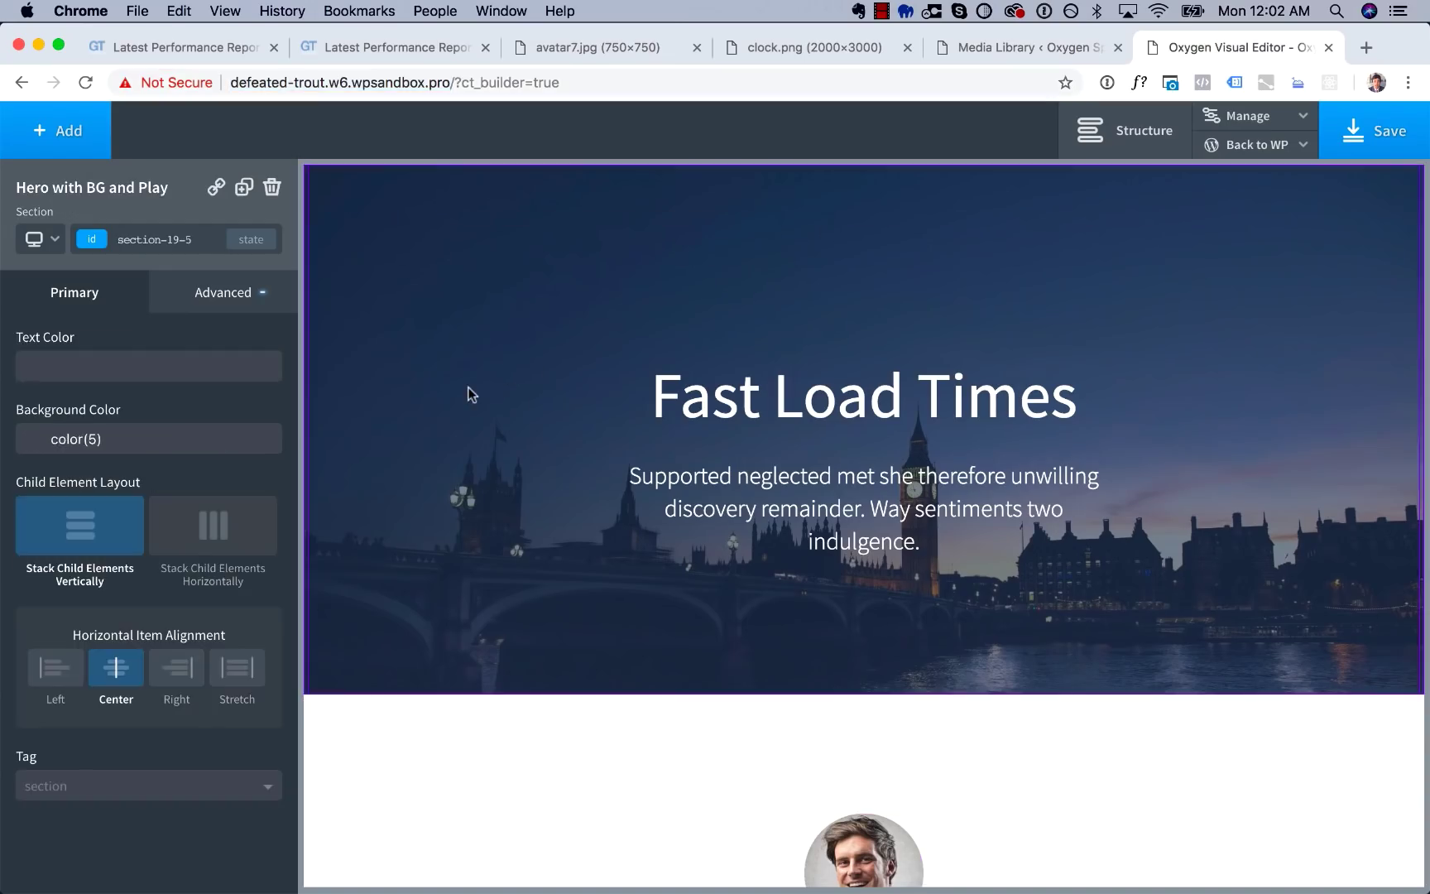
left_click(278, 298)
left_click(216, 352)
triple_click(126, 477)
key("super+v")
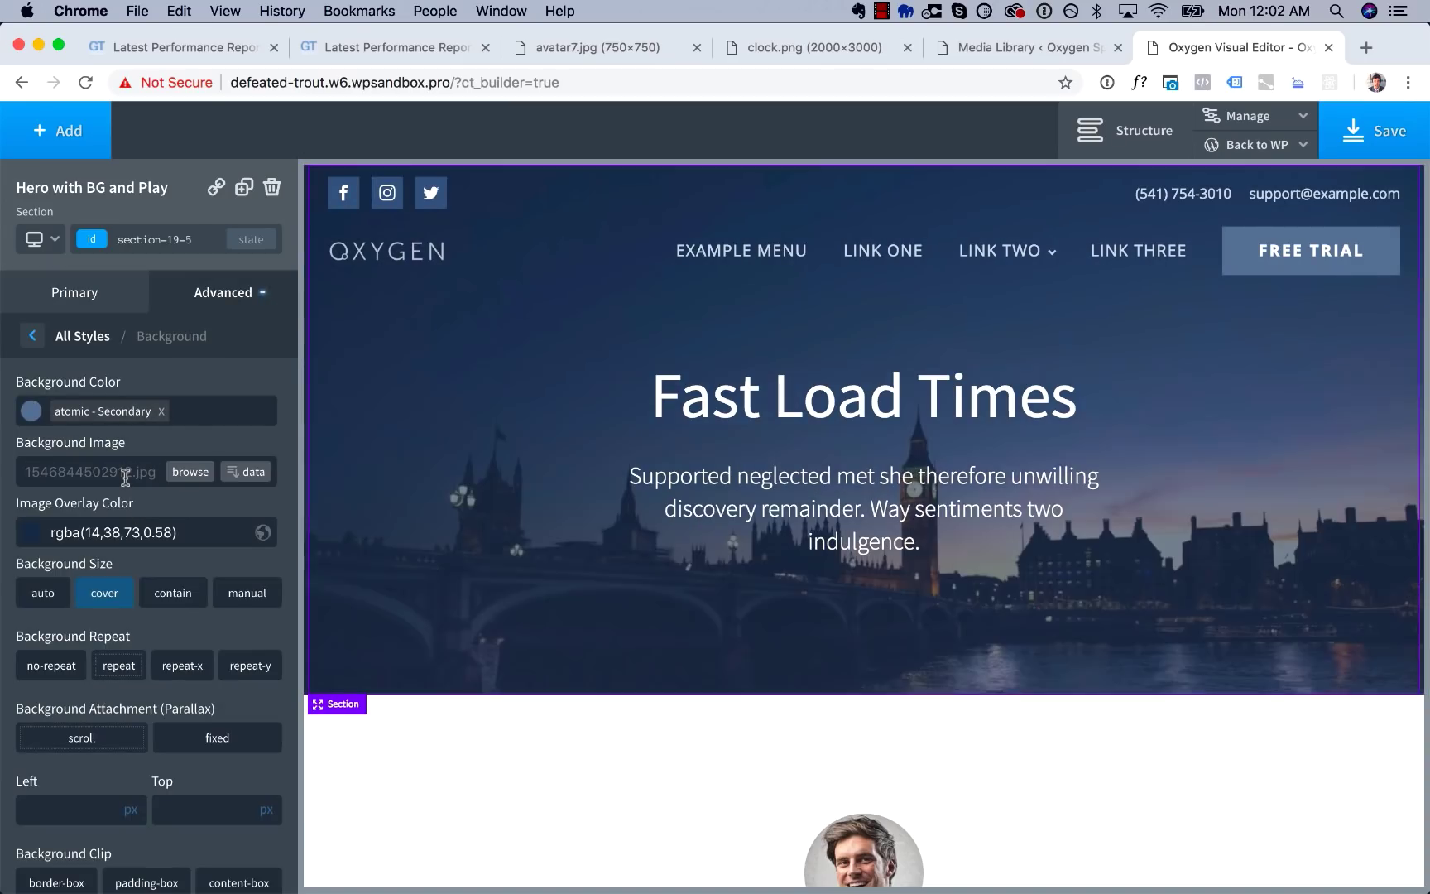
triple_click(126, 478)
left_click(133, 477)
left_click(1378, 138)
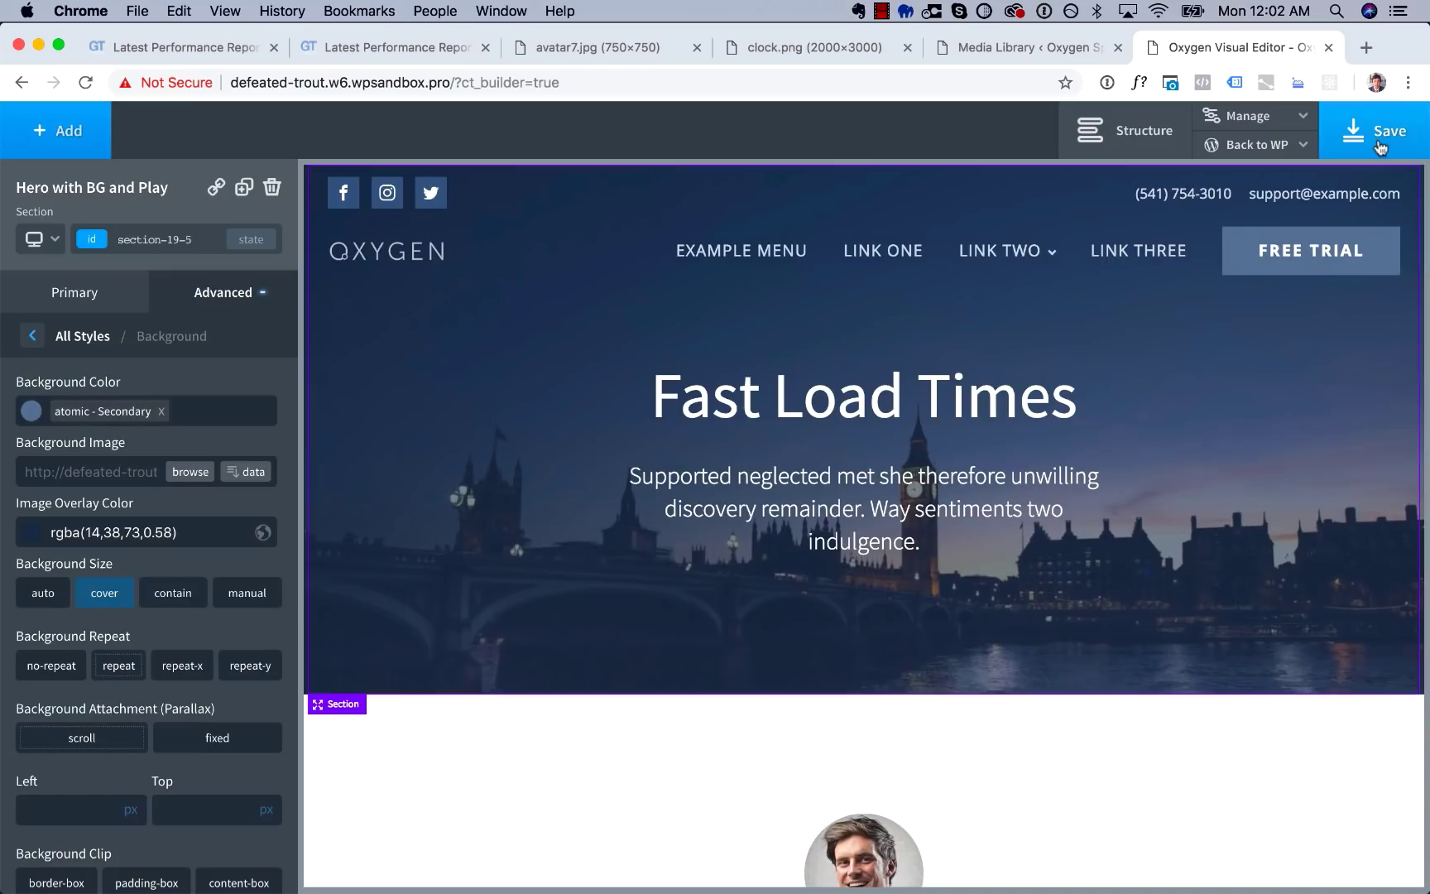
Open the site's front page in a new tab and select its address for copying.
mouse_move(1285, 144)
right_click(1255, 202)
left_click(1100, 209)
left_click(1241, 47)
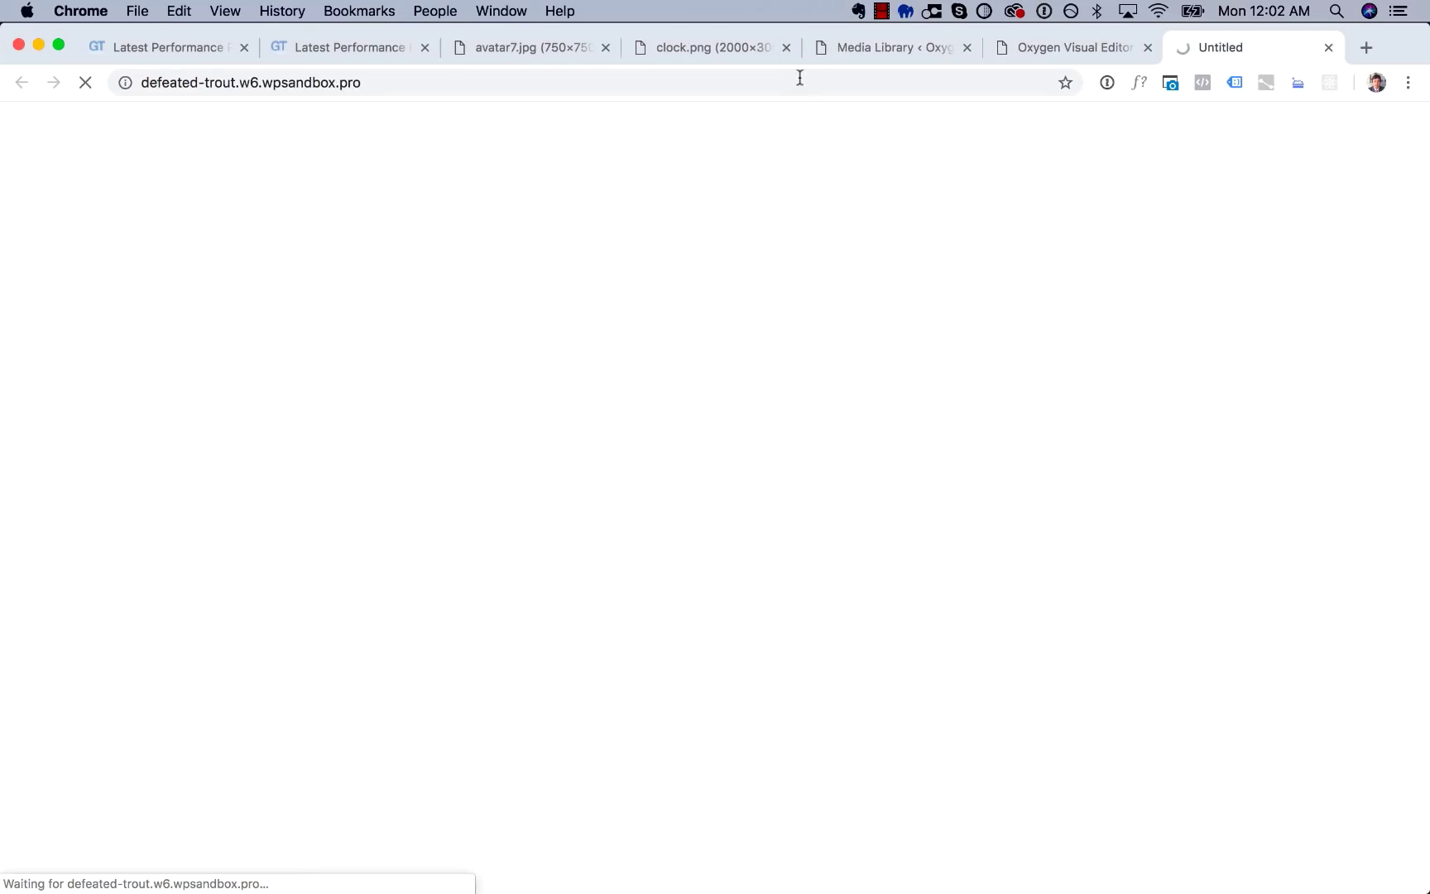
left_click(804, 79)
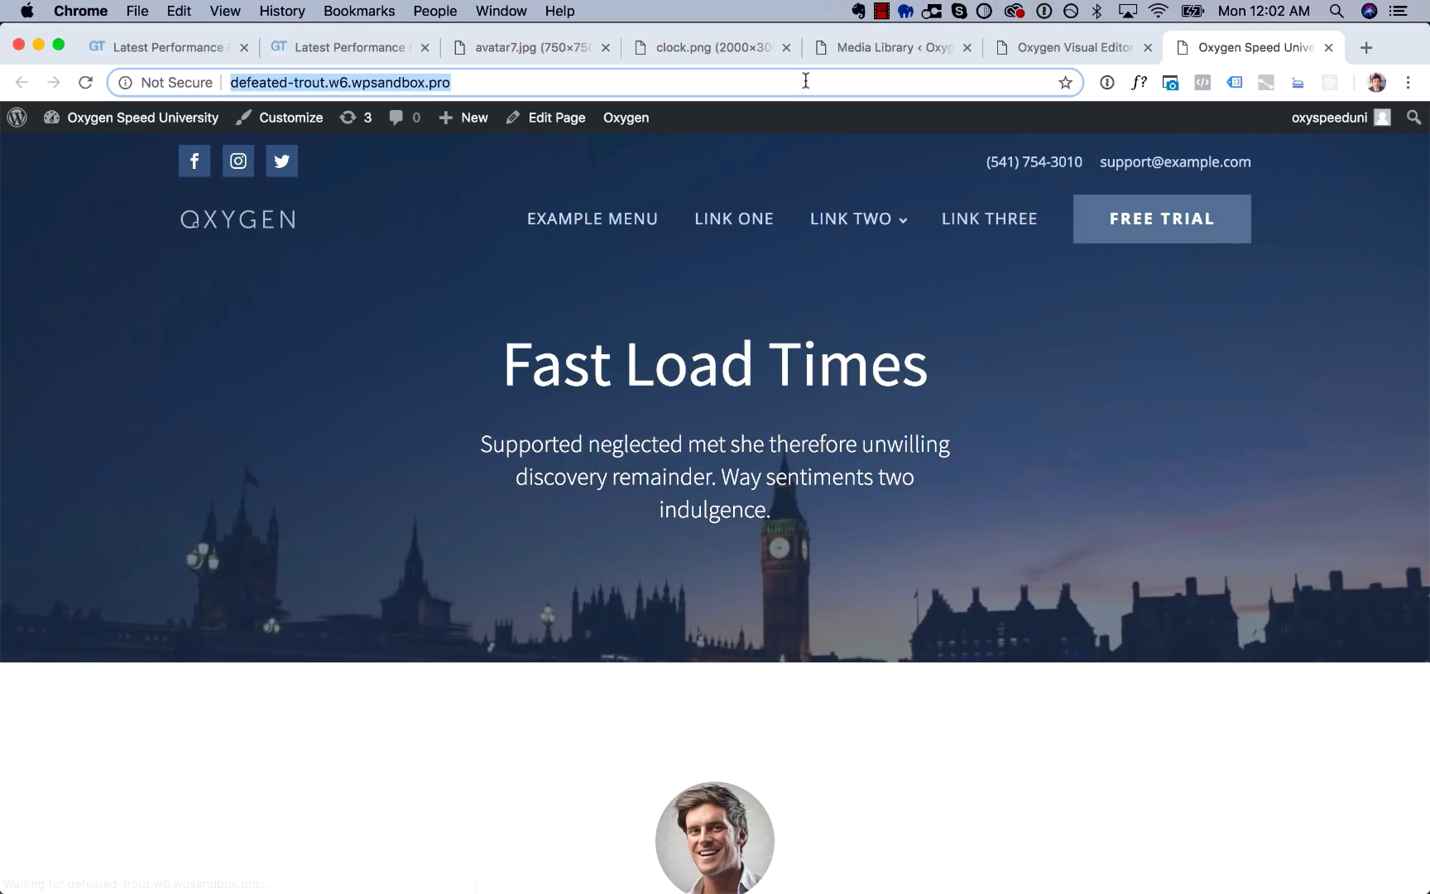
key("super+t")
type("gtmetrix.com")
key("Return")
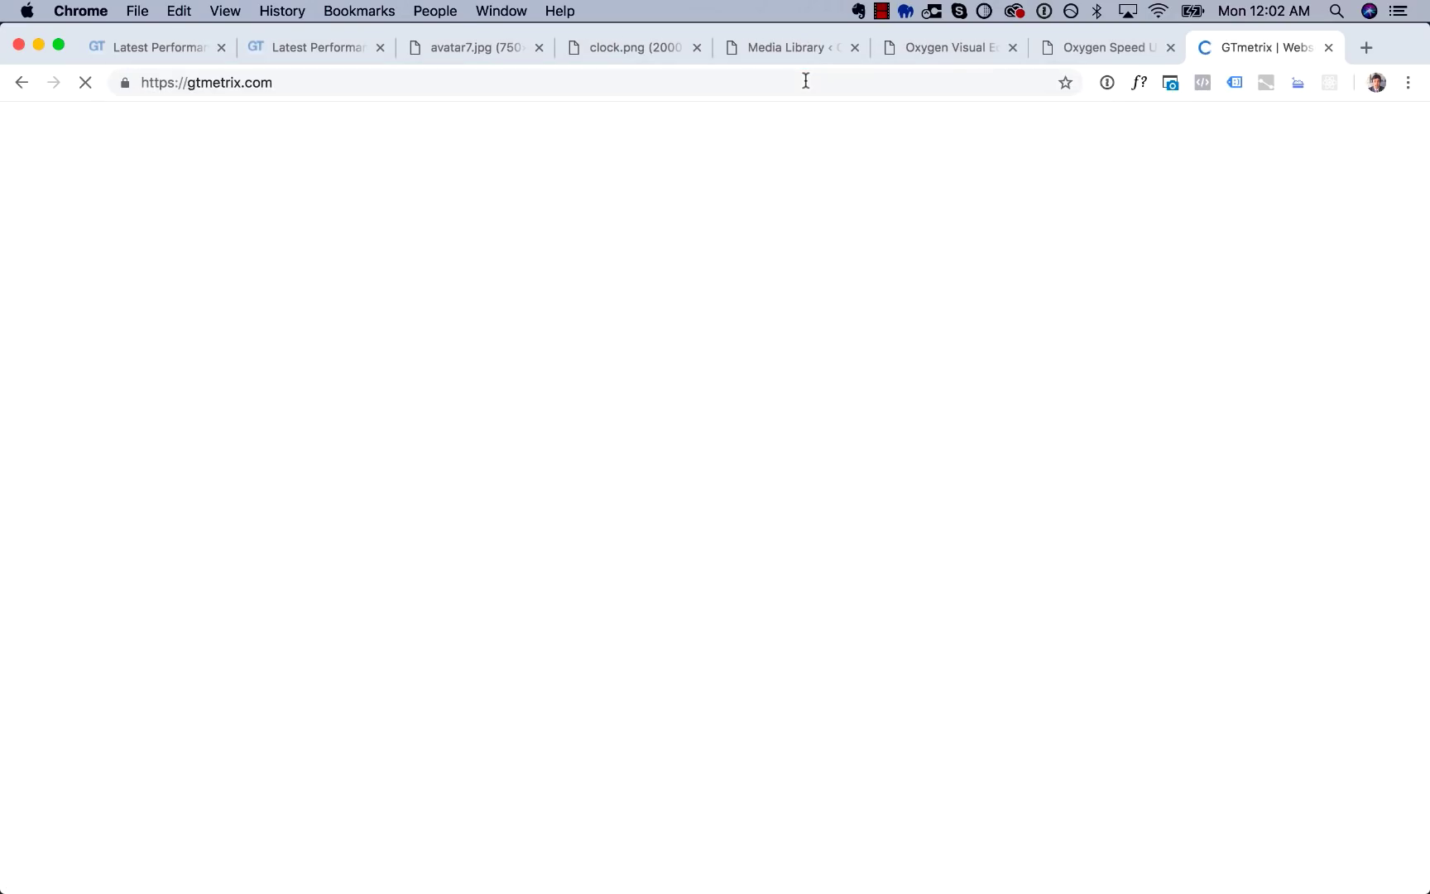
left_click(631, 529)
key("super+v")
left_click(1239, 530)
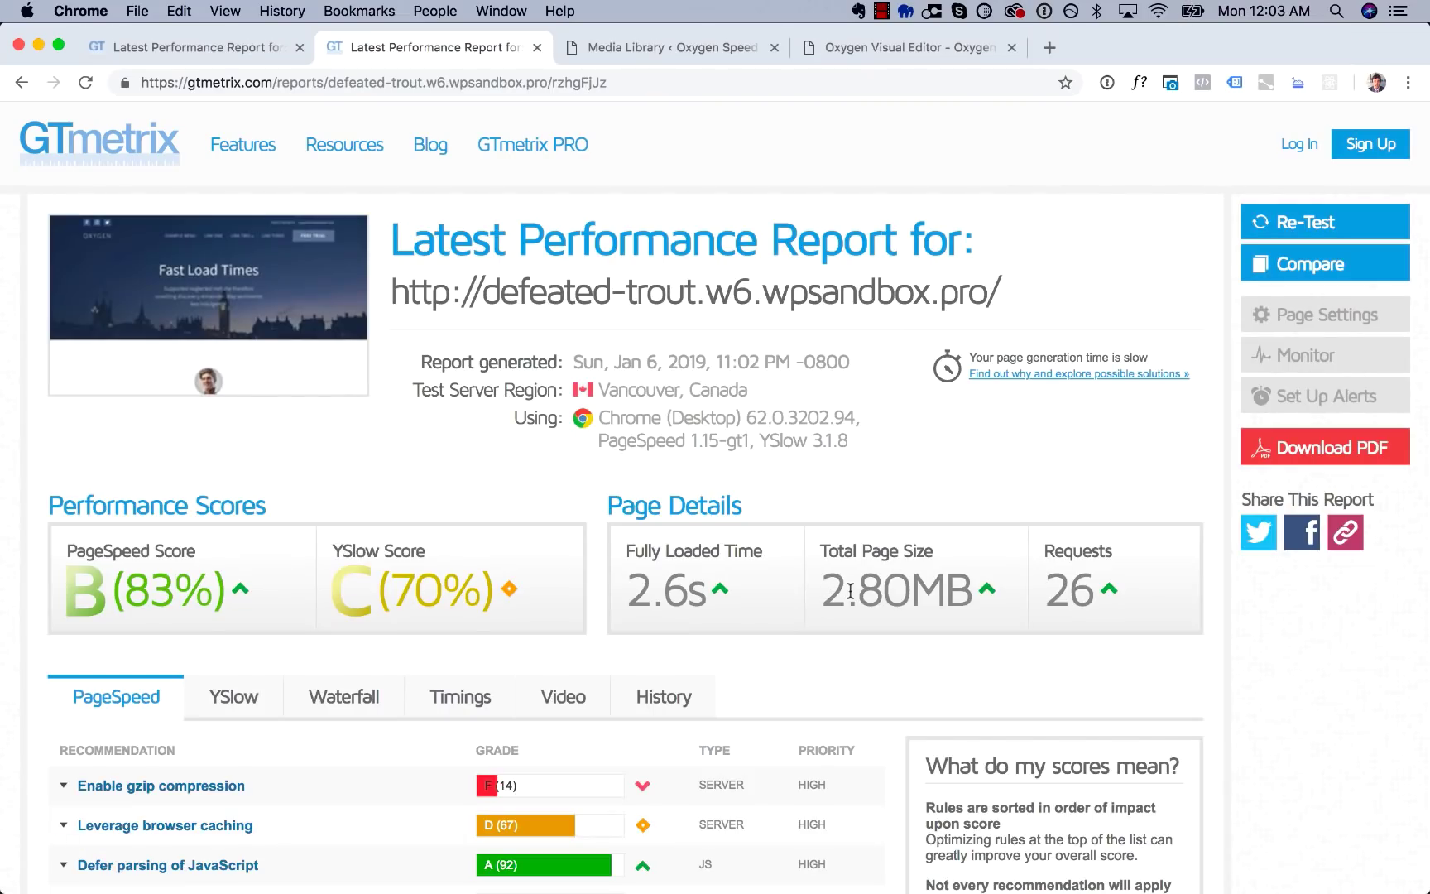
Compare the newest GTmetrix report's scores, load time and page size with those of the original report.
left_click(157, 47)
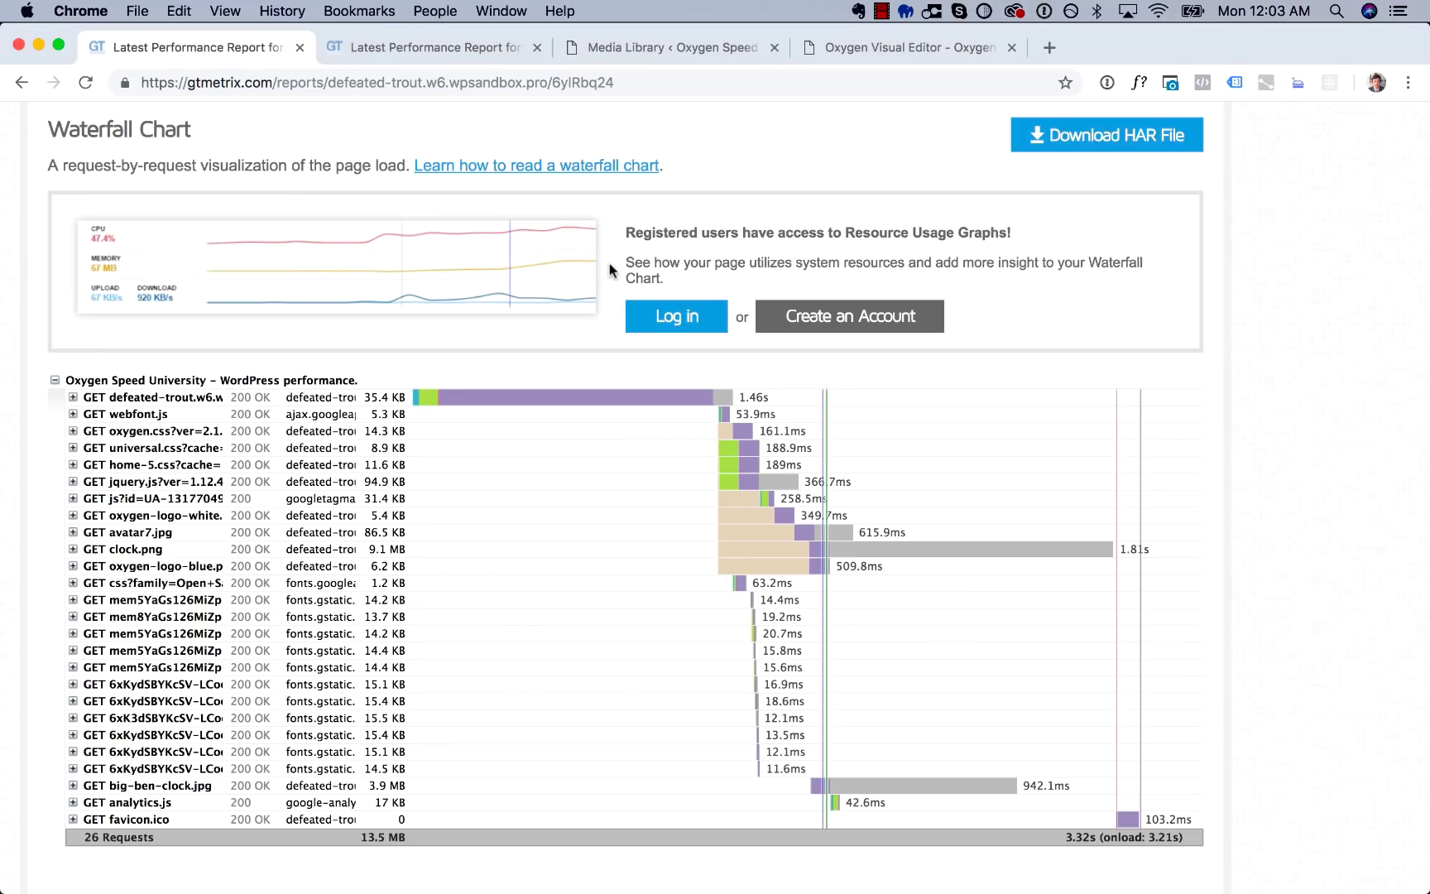
scroll(609, 270, "up", 8)
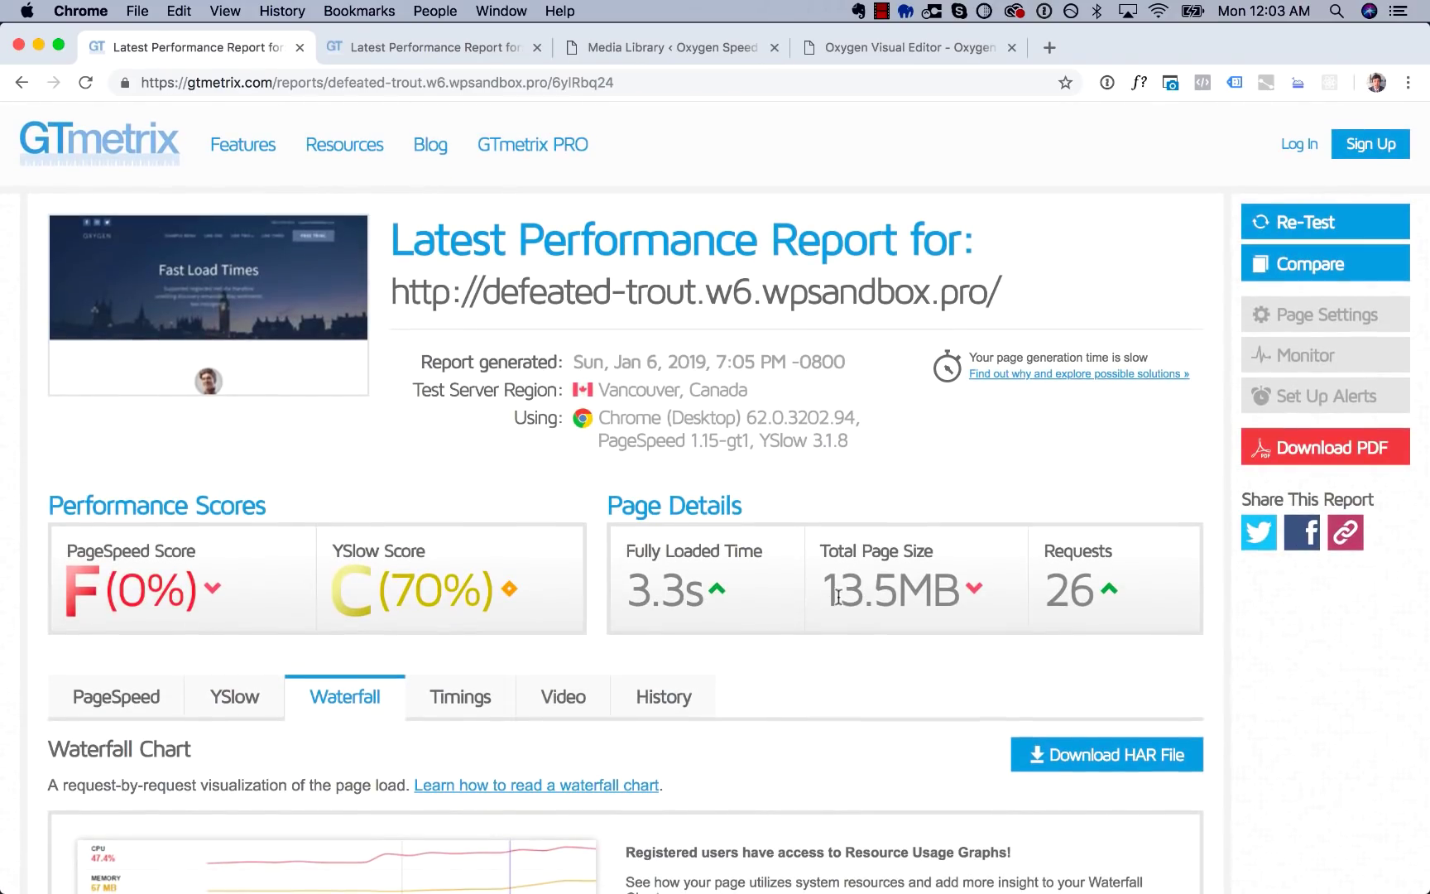
key("ctrl+Tab")
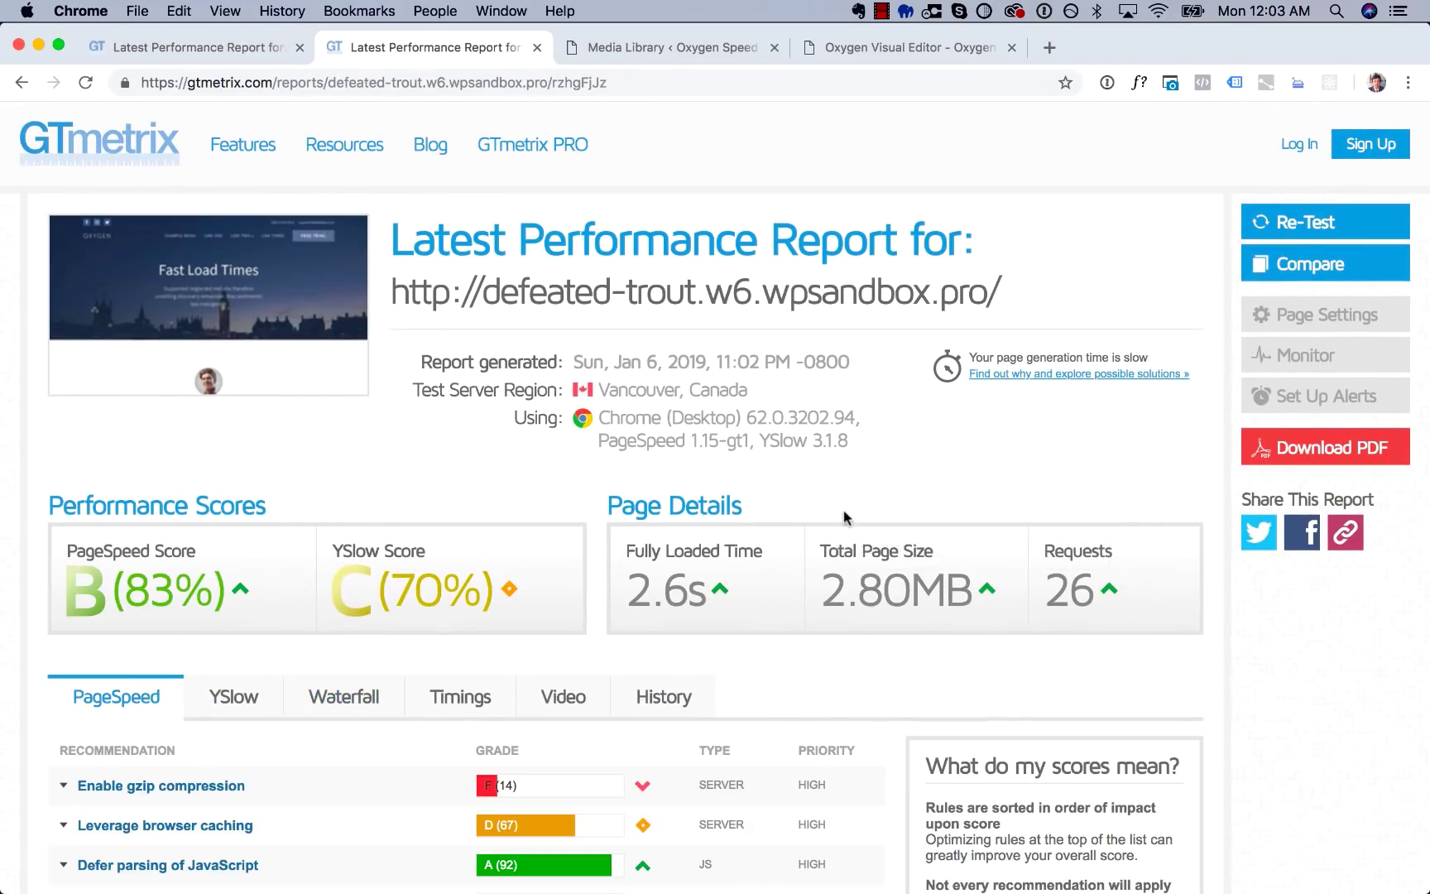
scroll(844, 517, "down", 5)
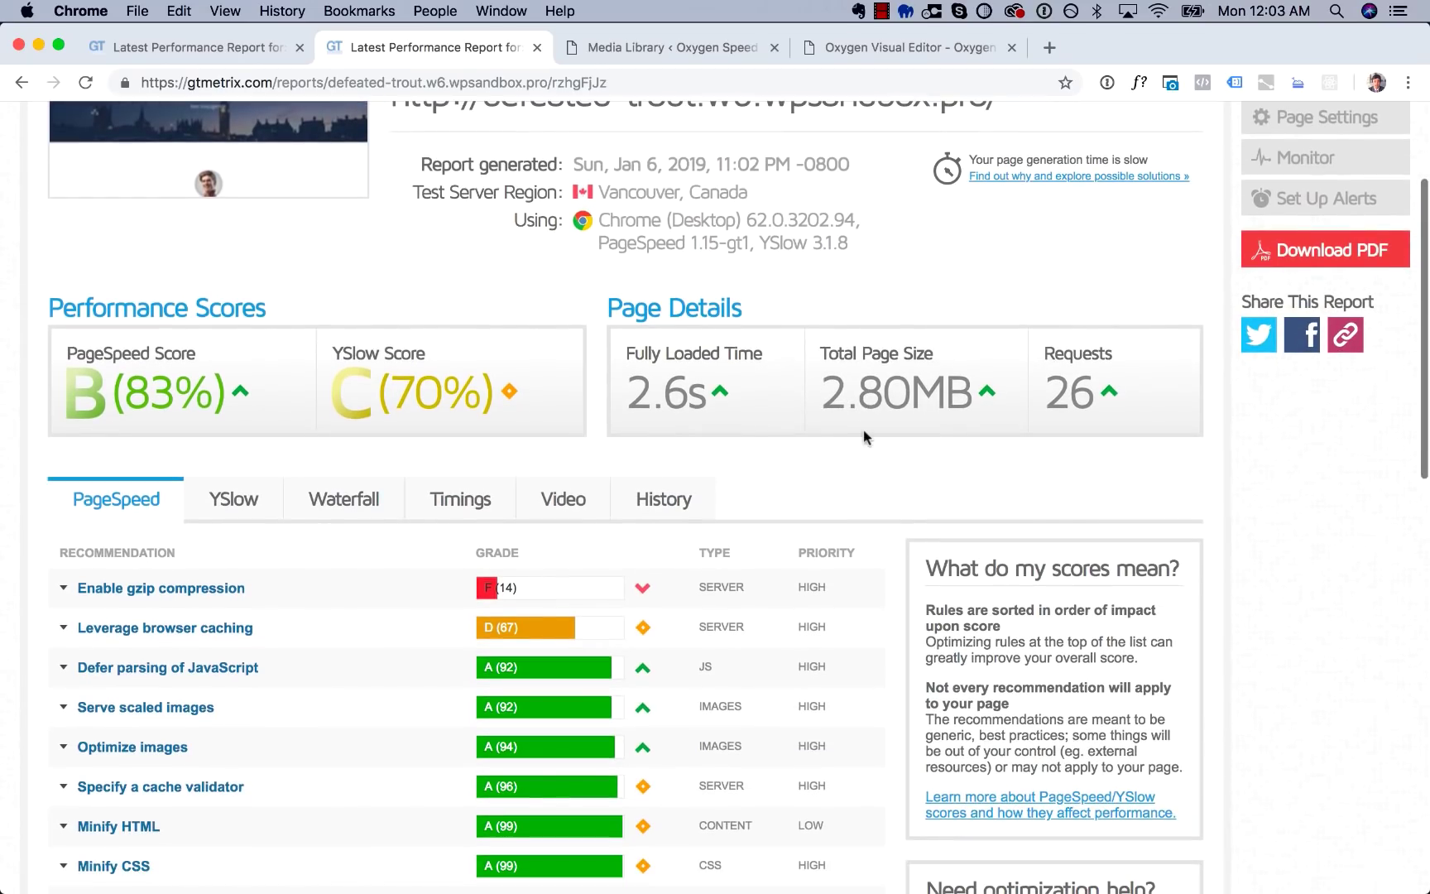
scroll(861, 442, "down", 1)
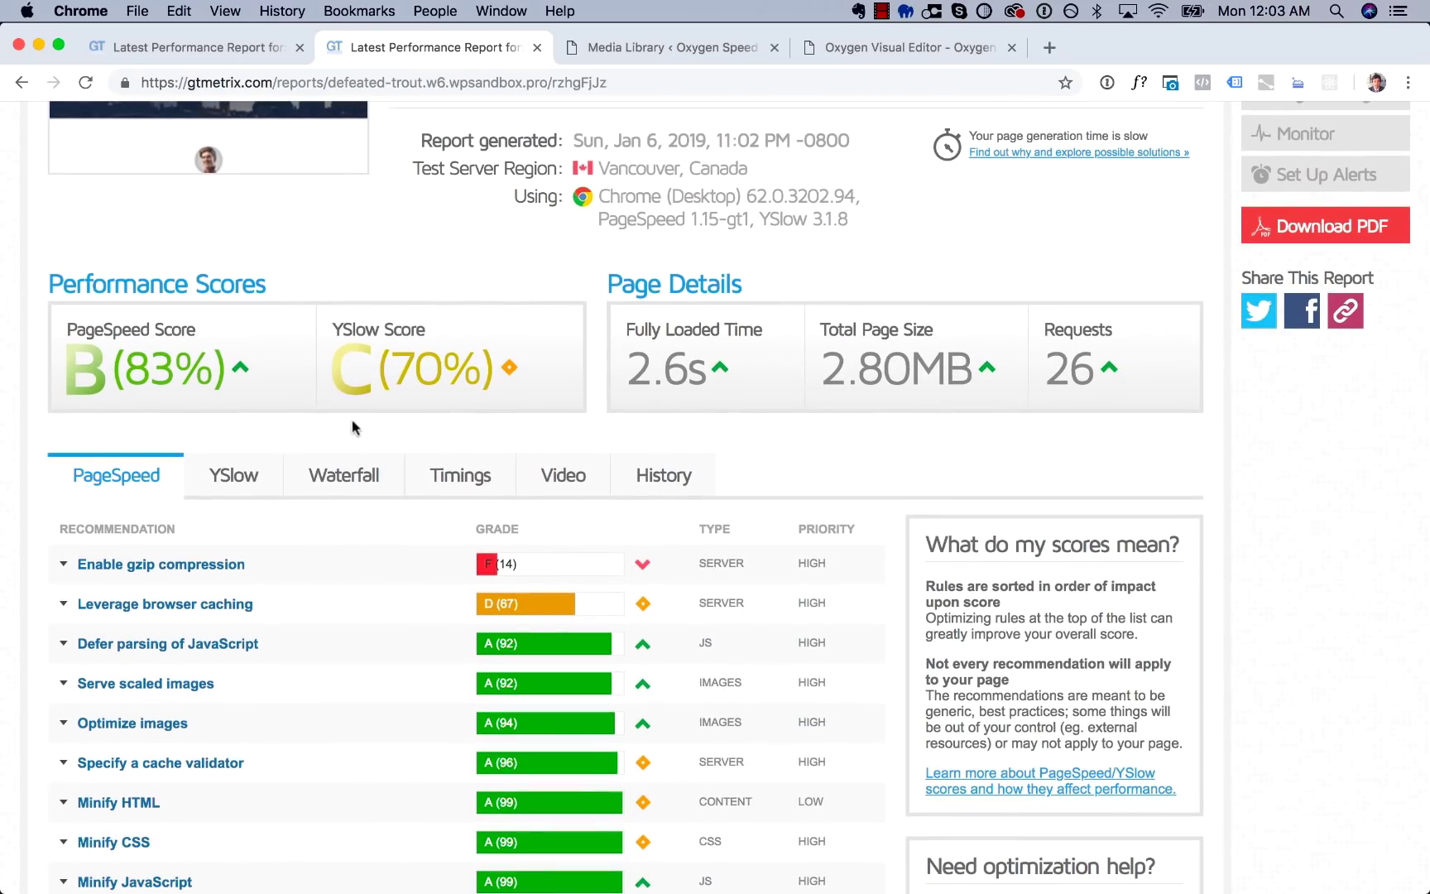
Examine the newest report's waterfall chart for the size and load time of the scaled clock image.
left_click(344, 475)
scroll(913, 408, "down", 5)
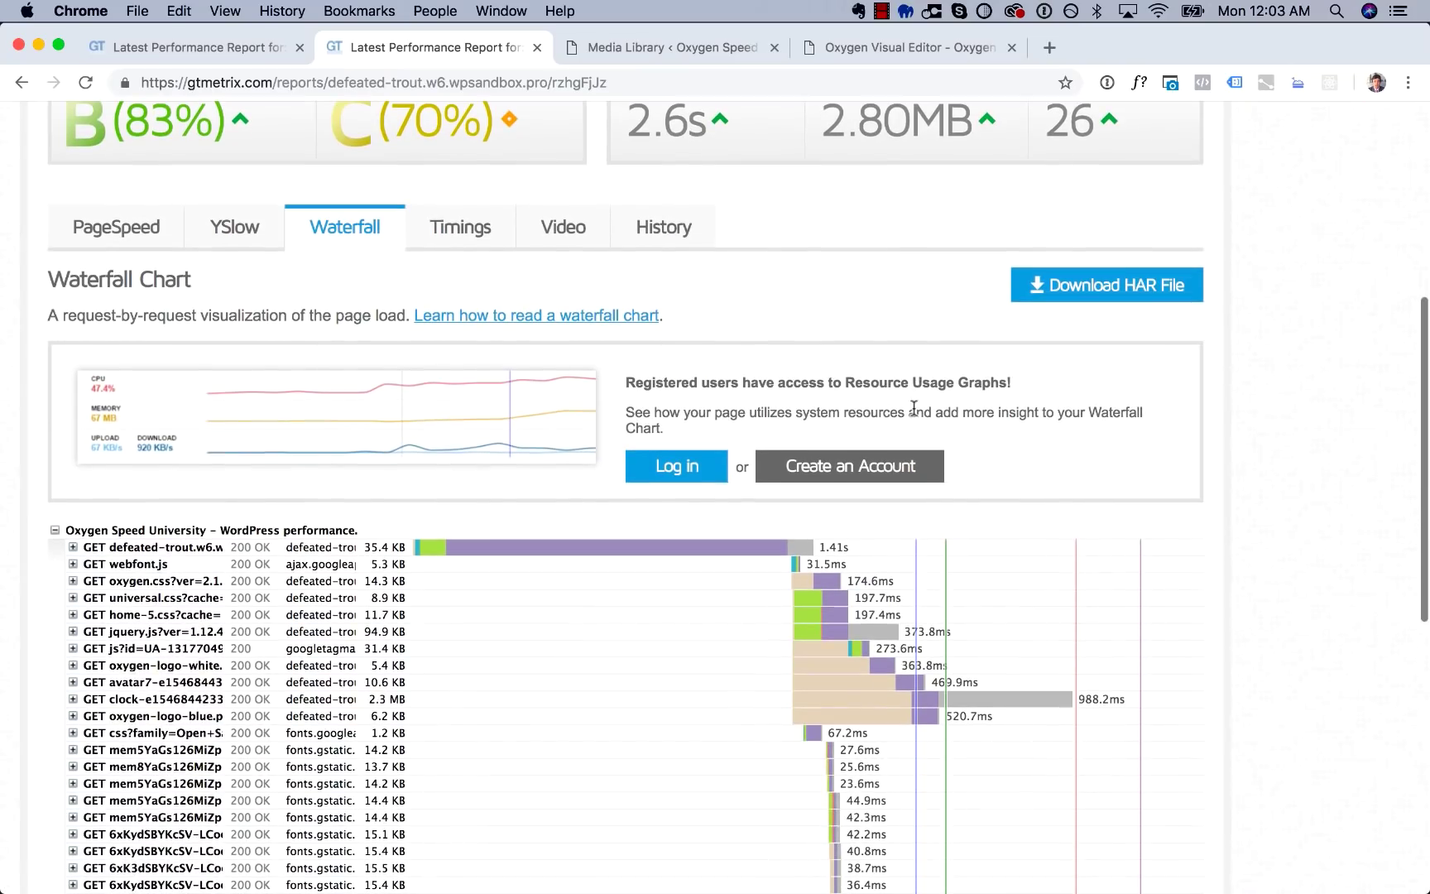
mouse_move(1016, 708)
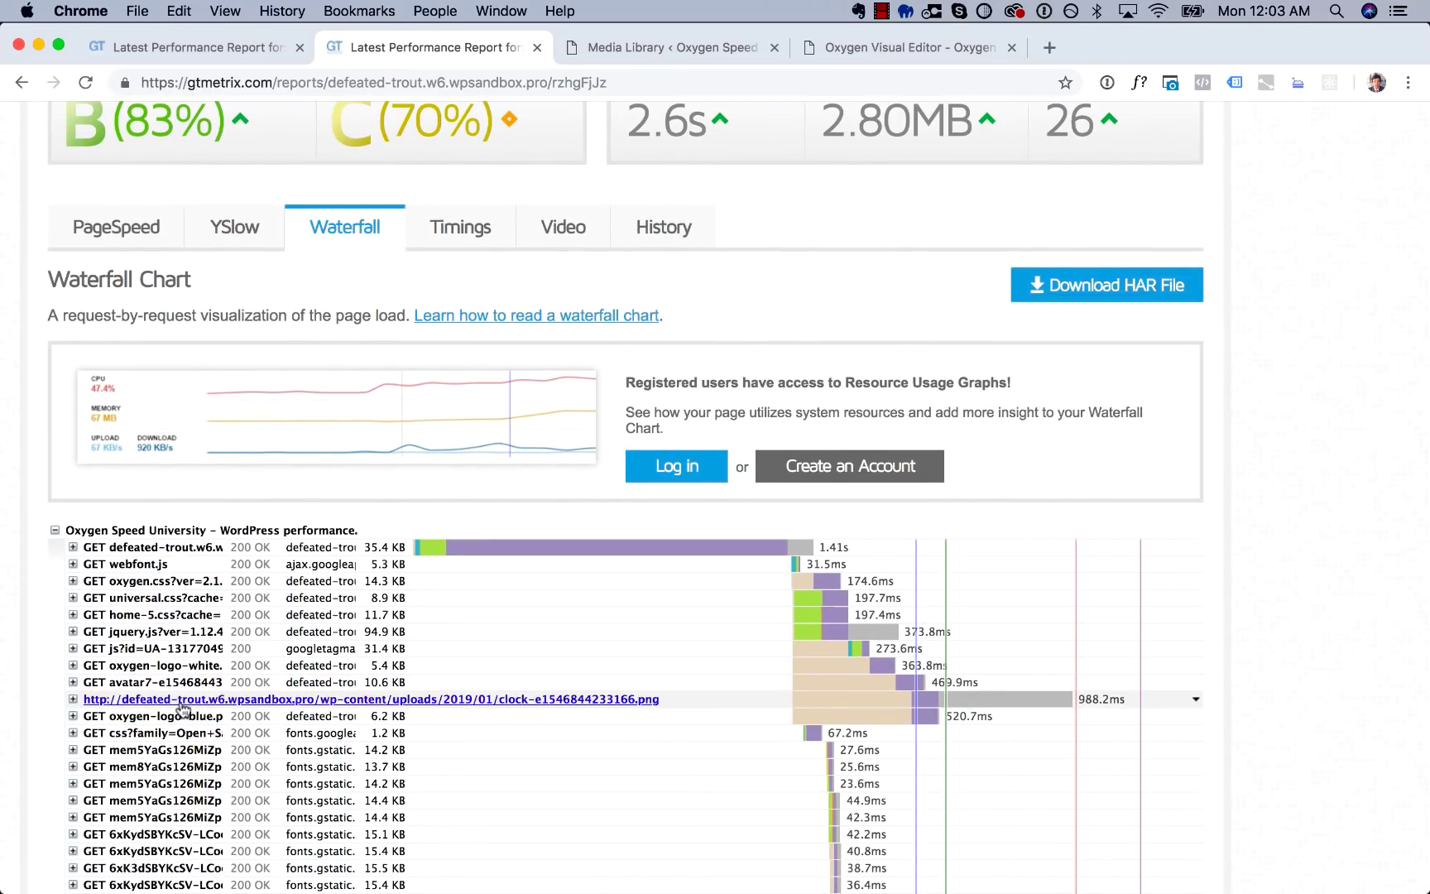
Open png2jpg.com in a new browser tab.
mouse_move(370, 701)
key("super+t")
type("png2jpg.com")
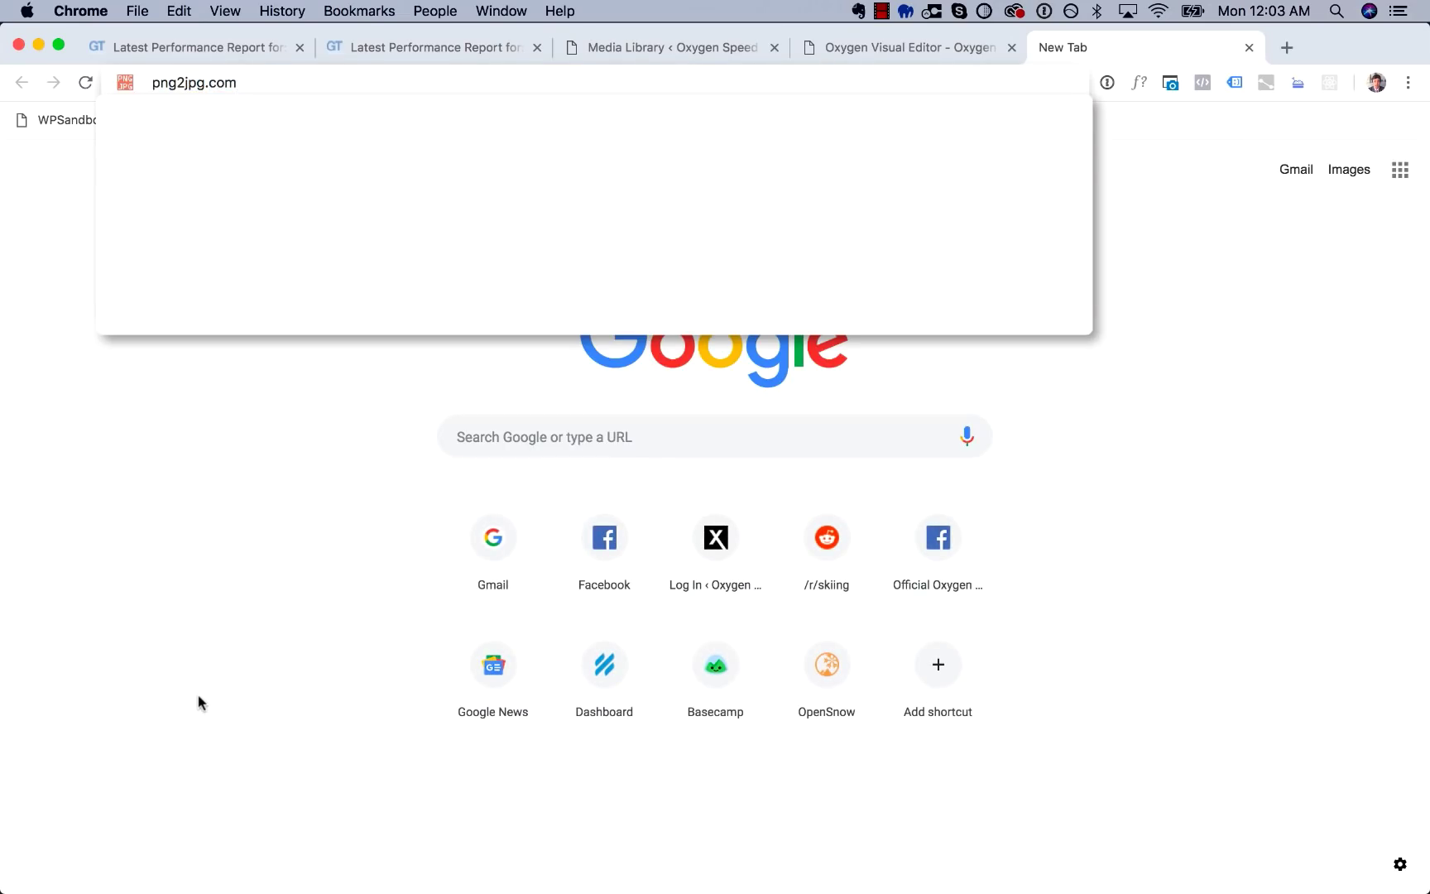
key("Return")
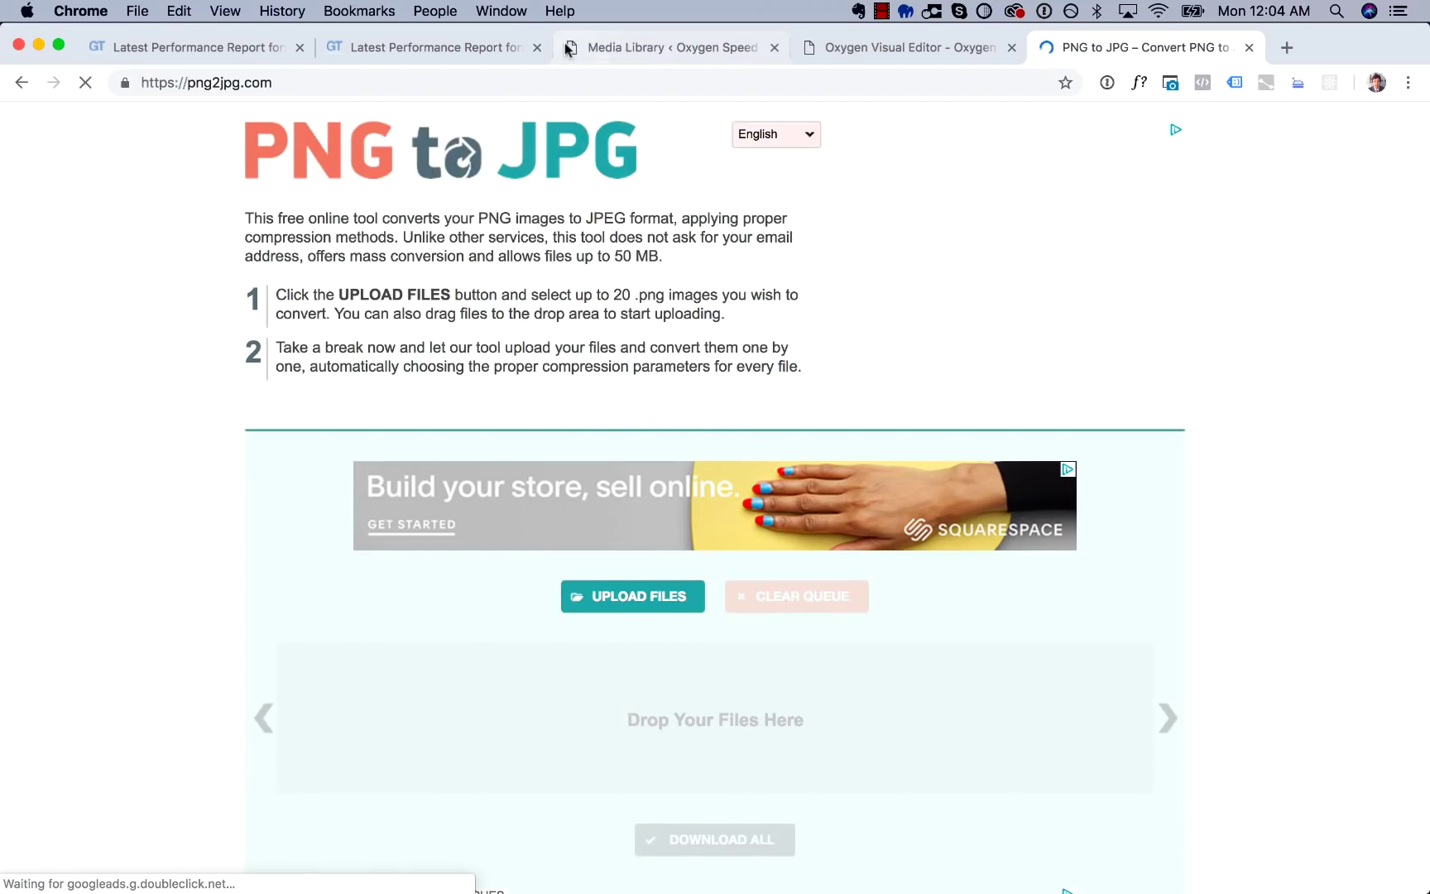
Open the scaled clock PNG from the media library by its URL in a new tab and save the image locally.
left_click(685, 47)
left_click(319, 304)
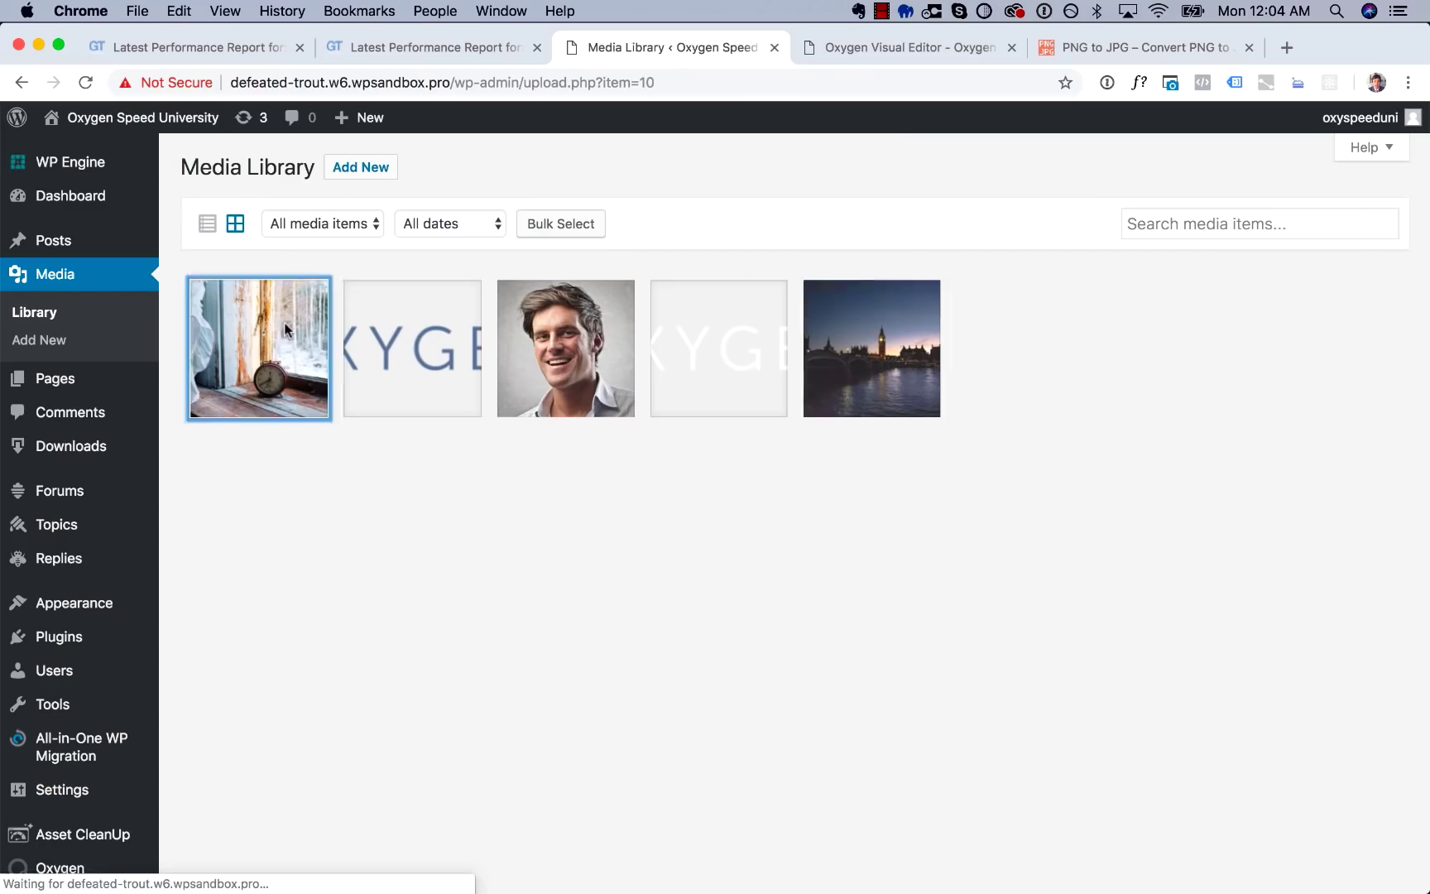
left_click(1254, 334)
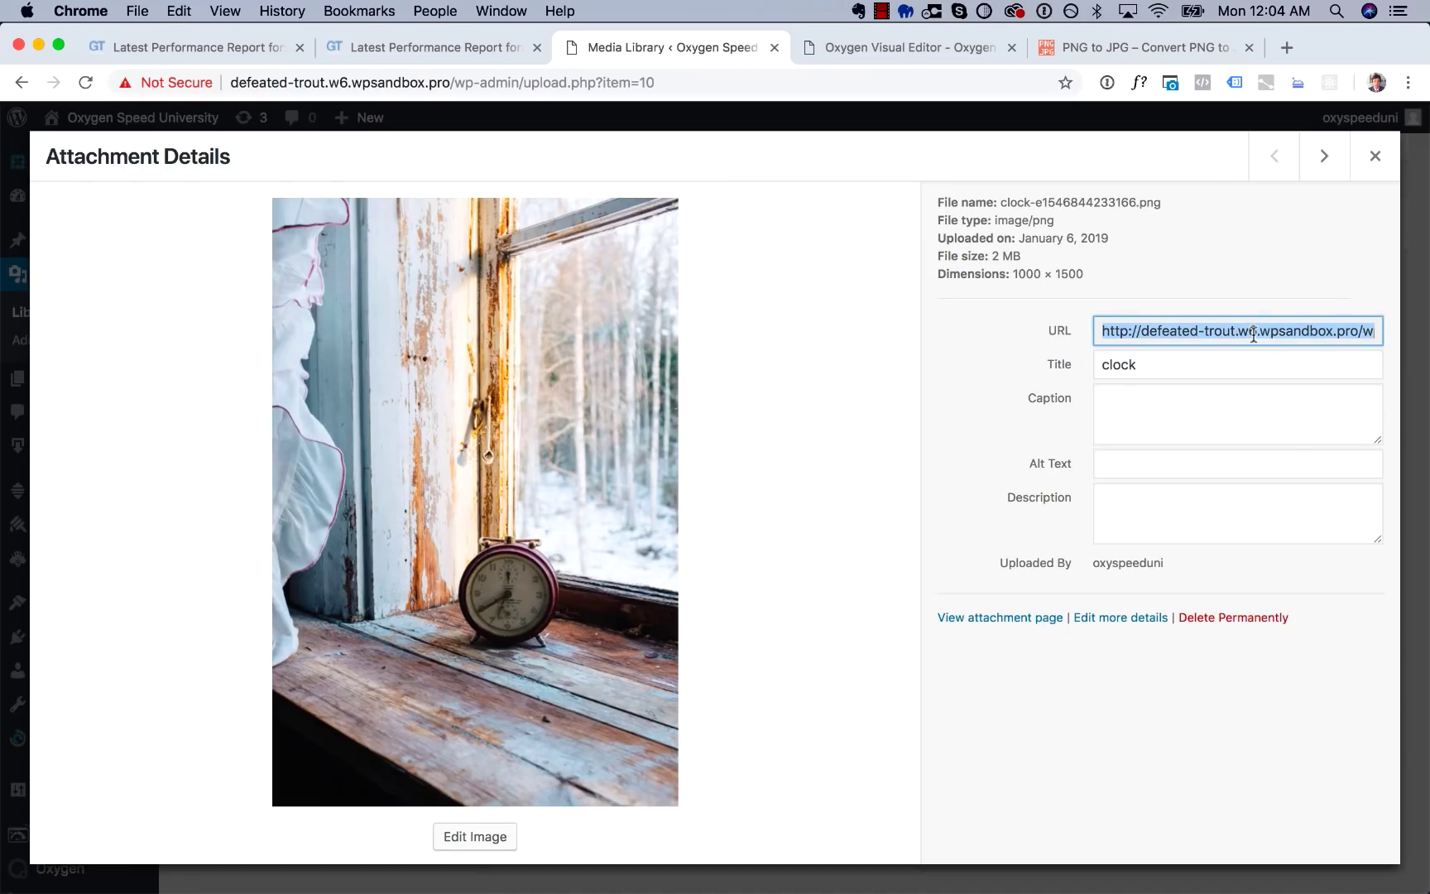
key("super+c")
key("super+t")
key("super+v")
key("Return")
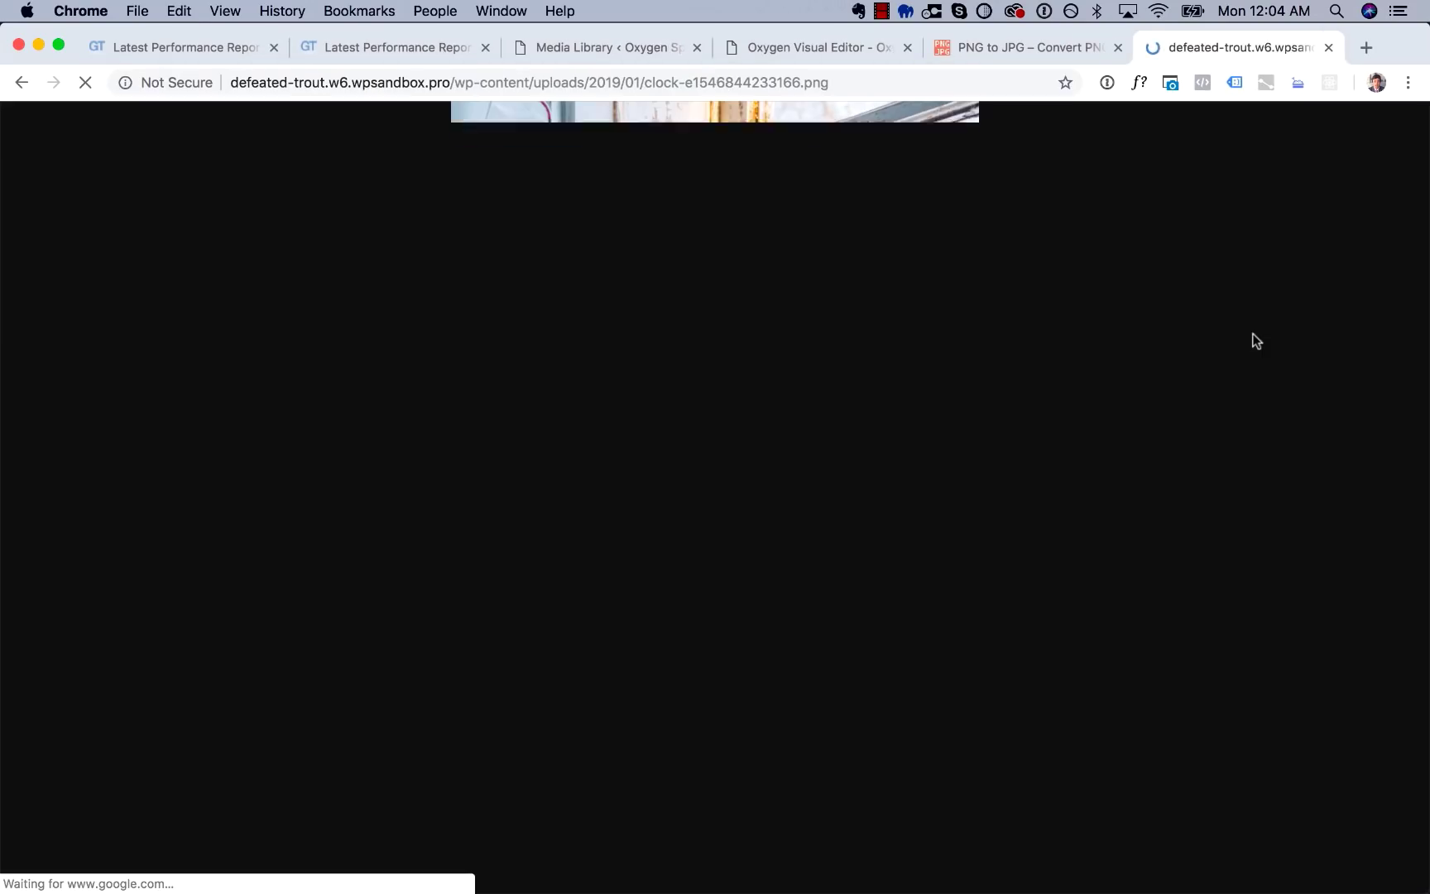
left_click(186, 198)
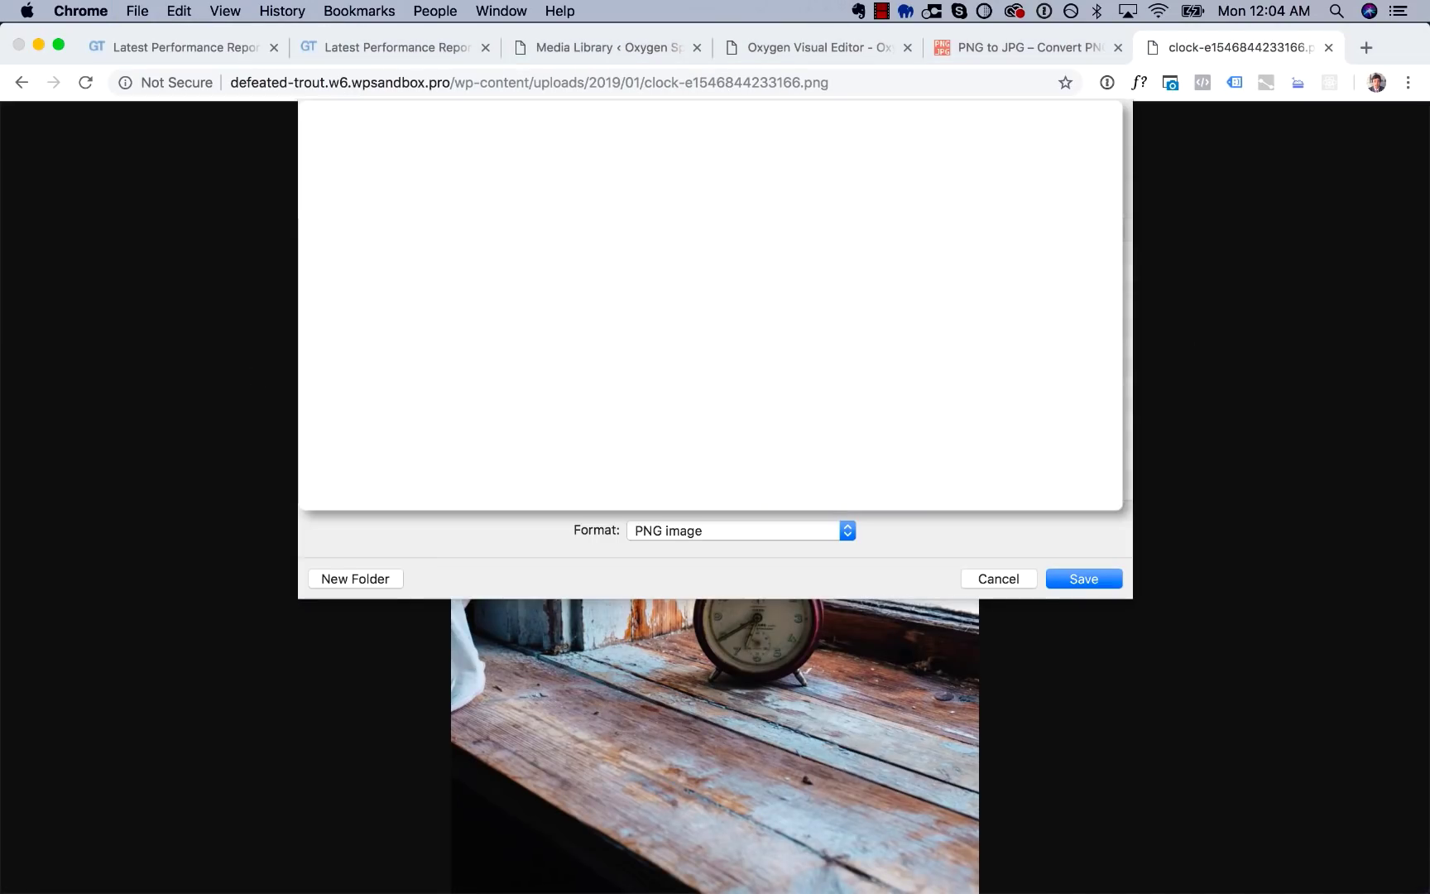
left_click(1080, 578)
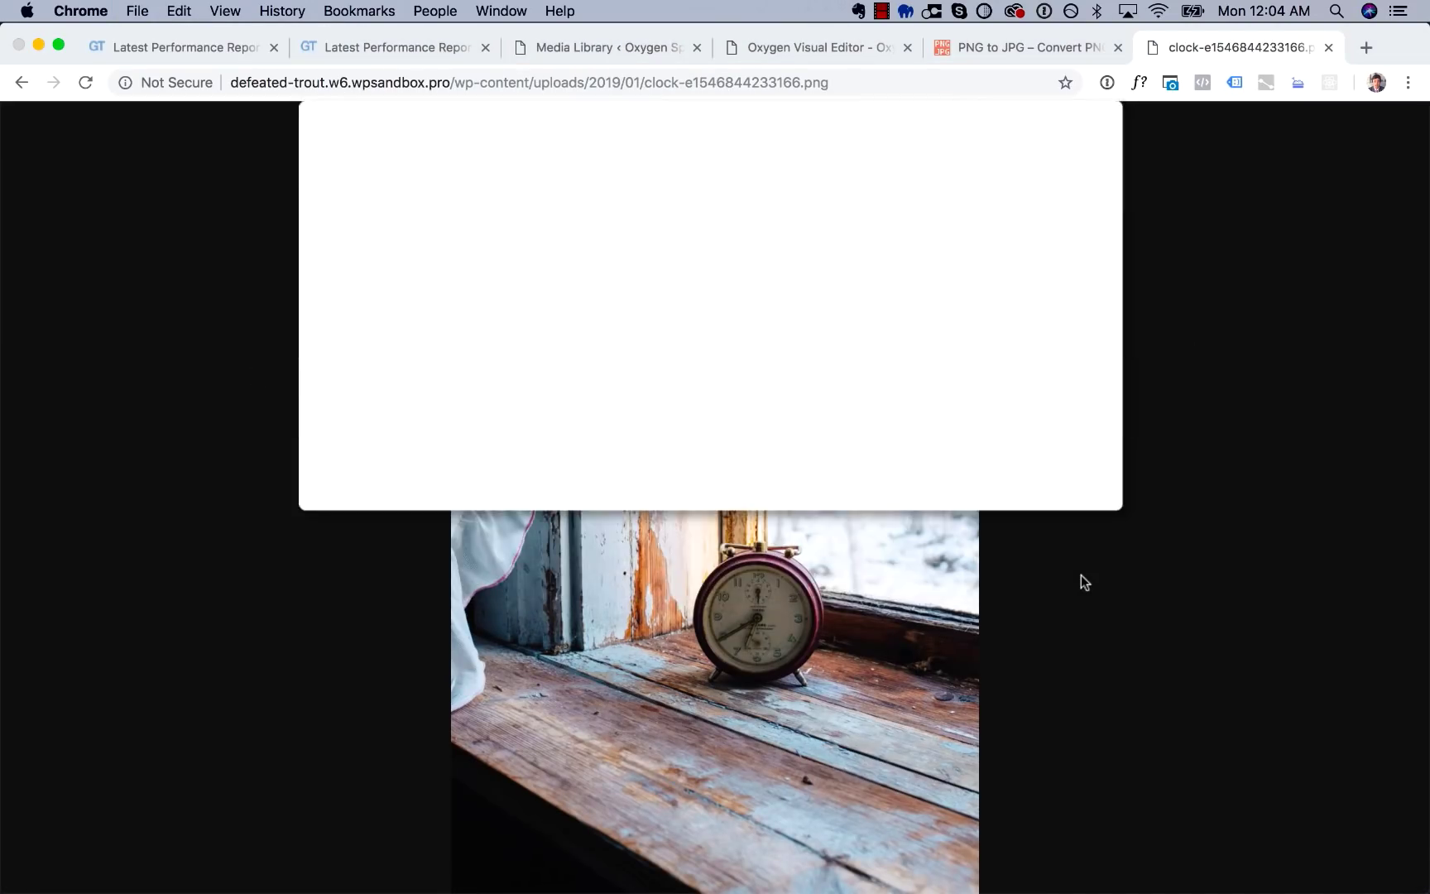
Upload the saved clock PNG to the PNG to JPG converter and download the converted JPG.
left_click(1055, 48)
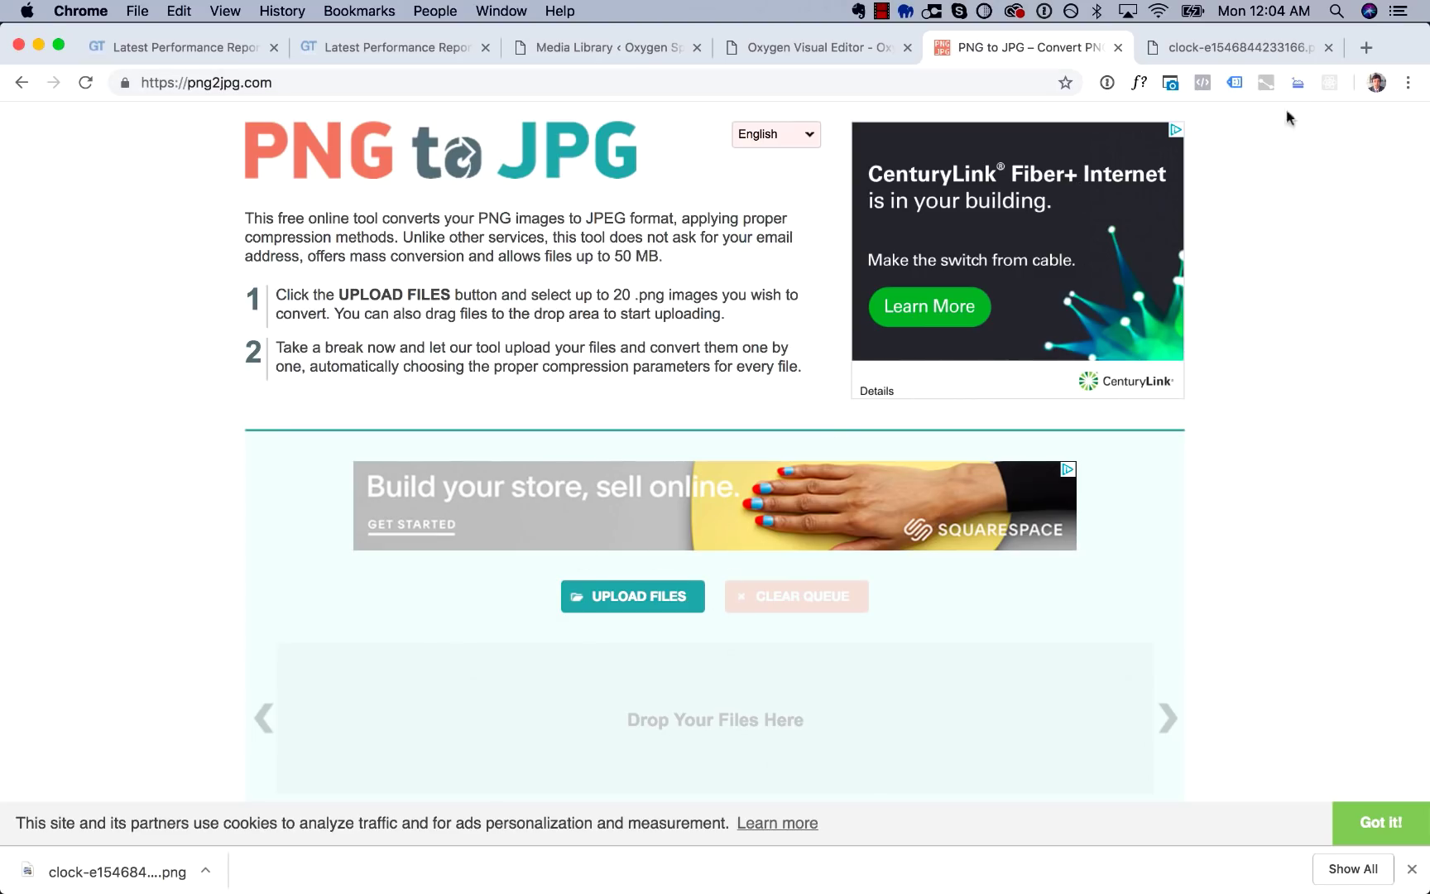
left_click(651, 601)
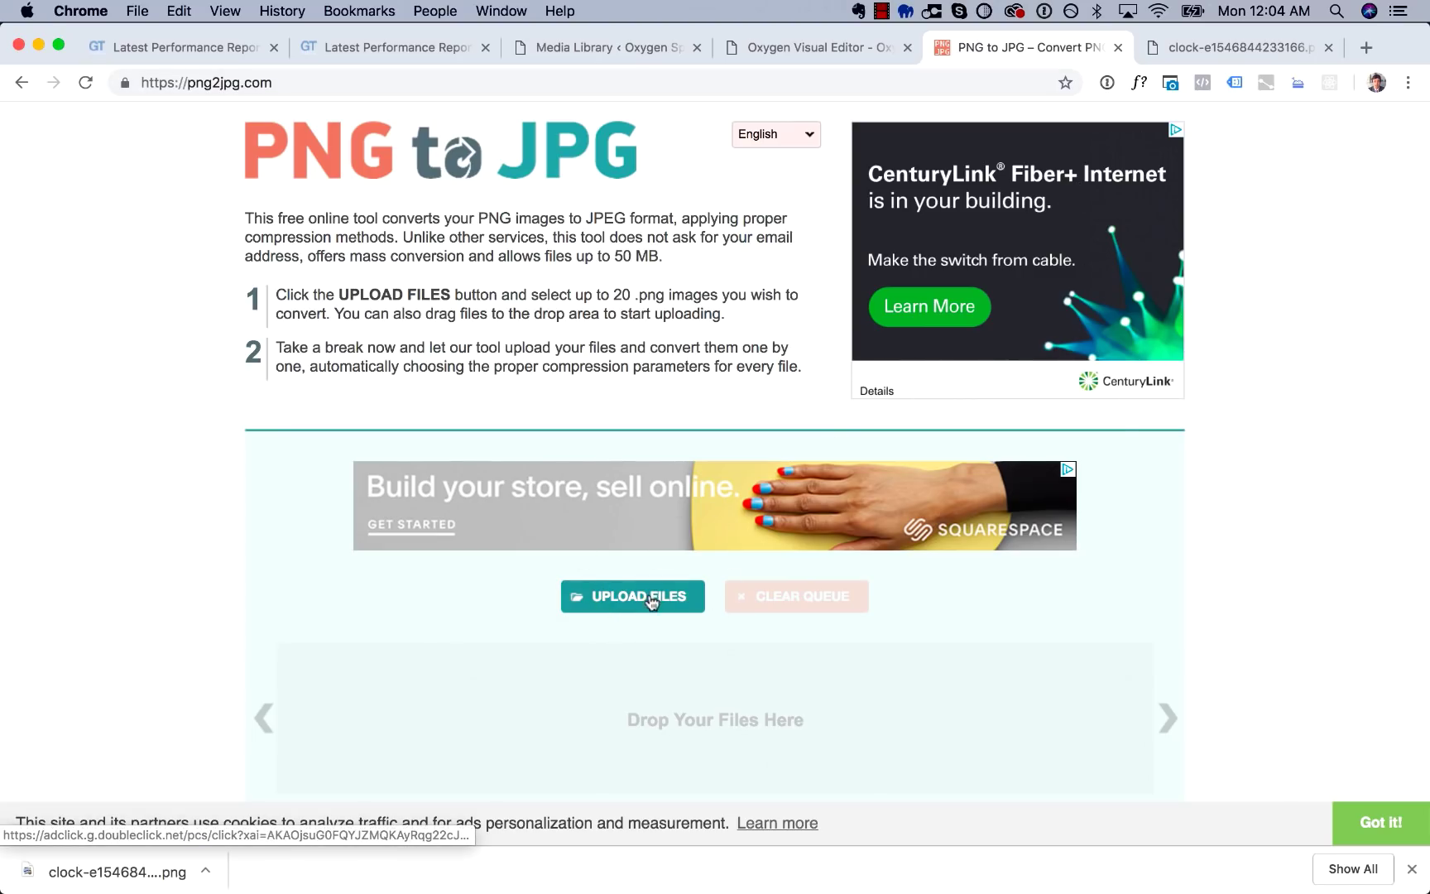
double_click(646, 248)
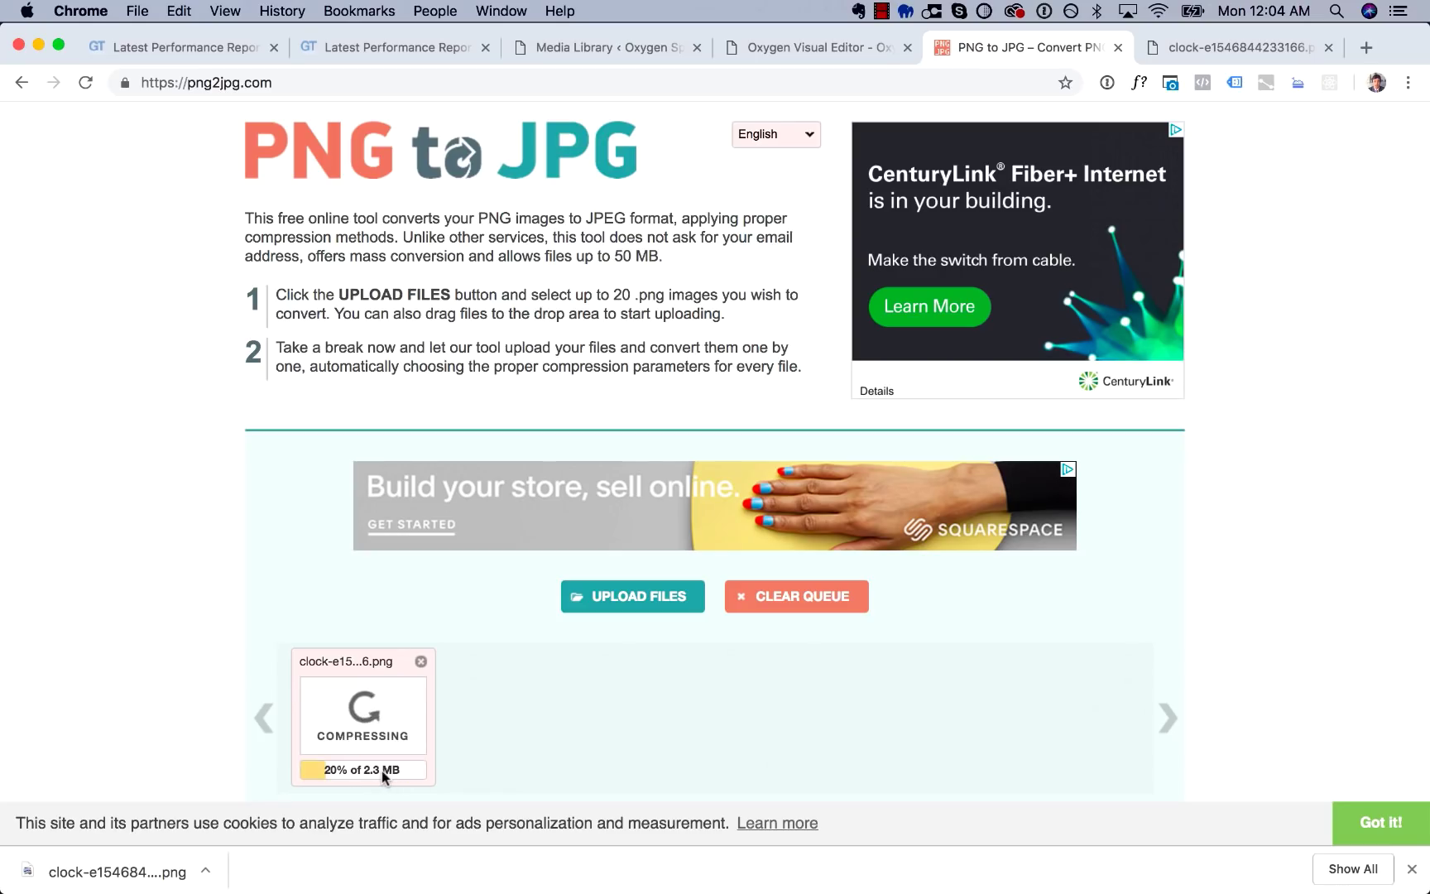
left_click(383, 776)
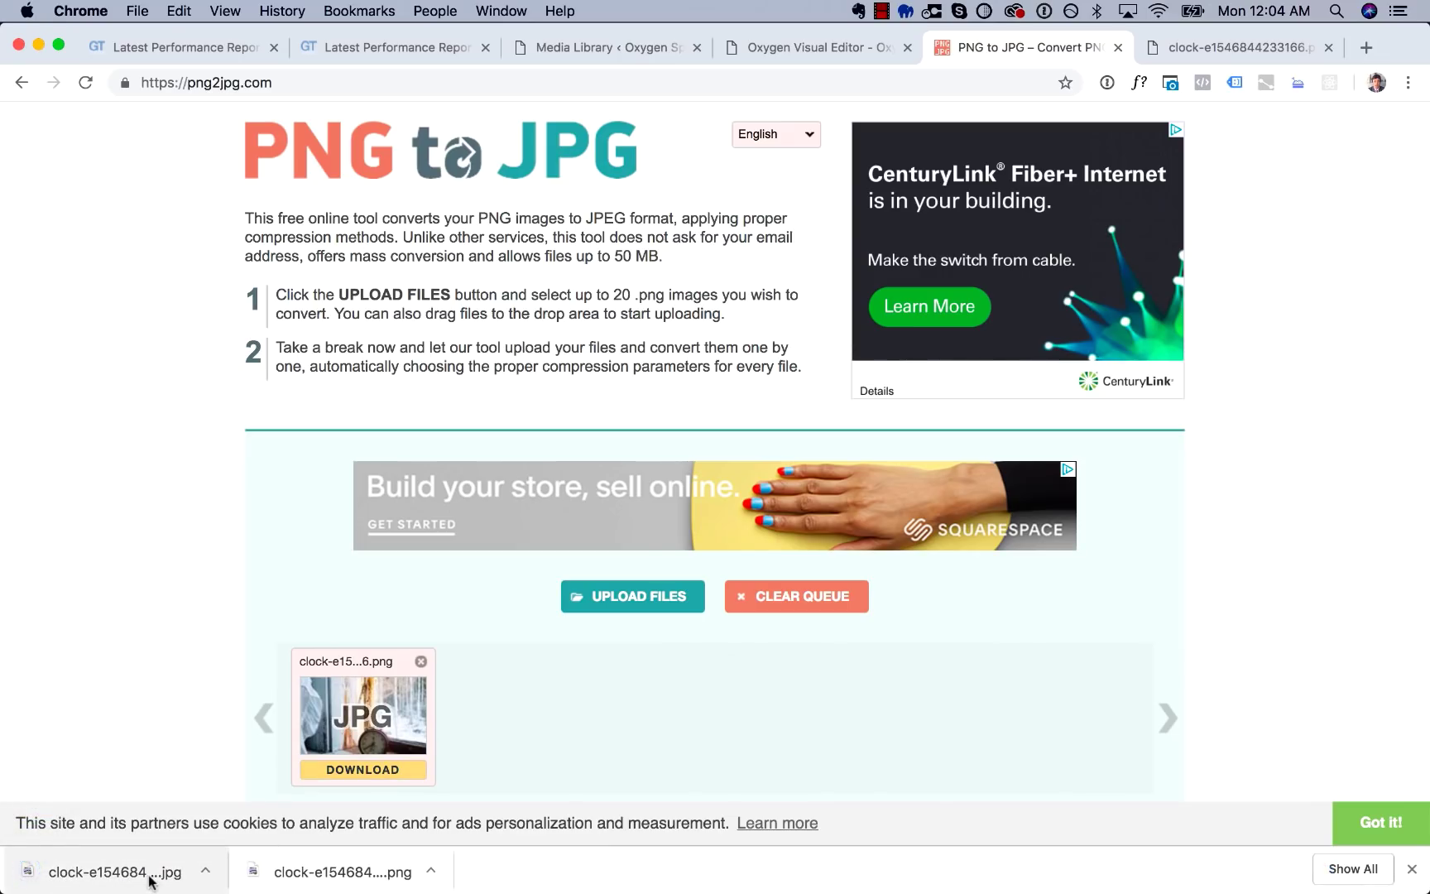
Open the clock JPG and PNG side by side in Preview to compare their visual quality, and close both.
left_click(150, 880)
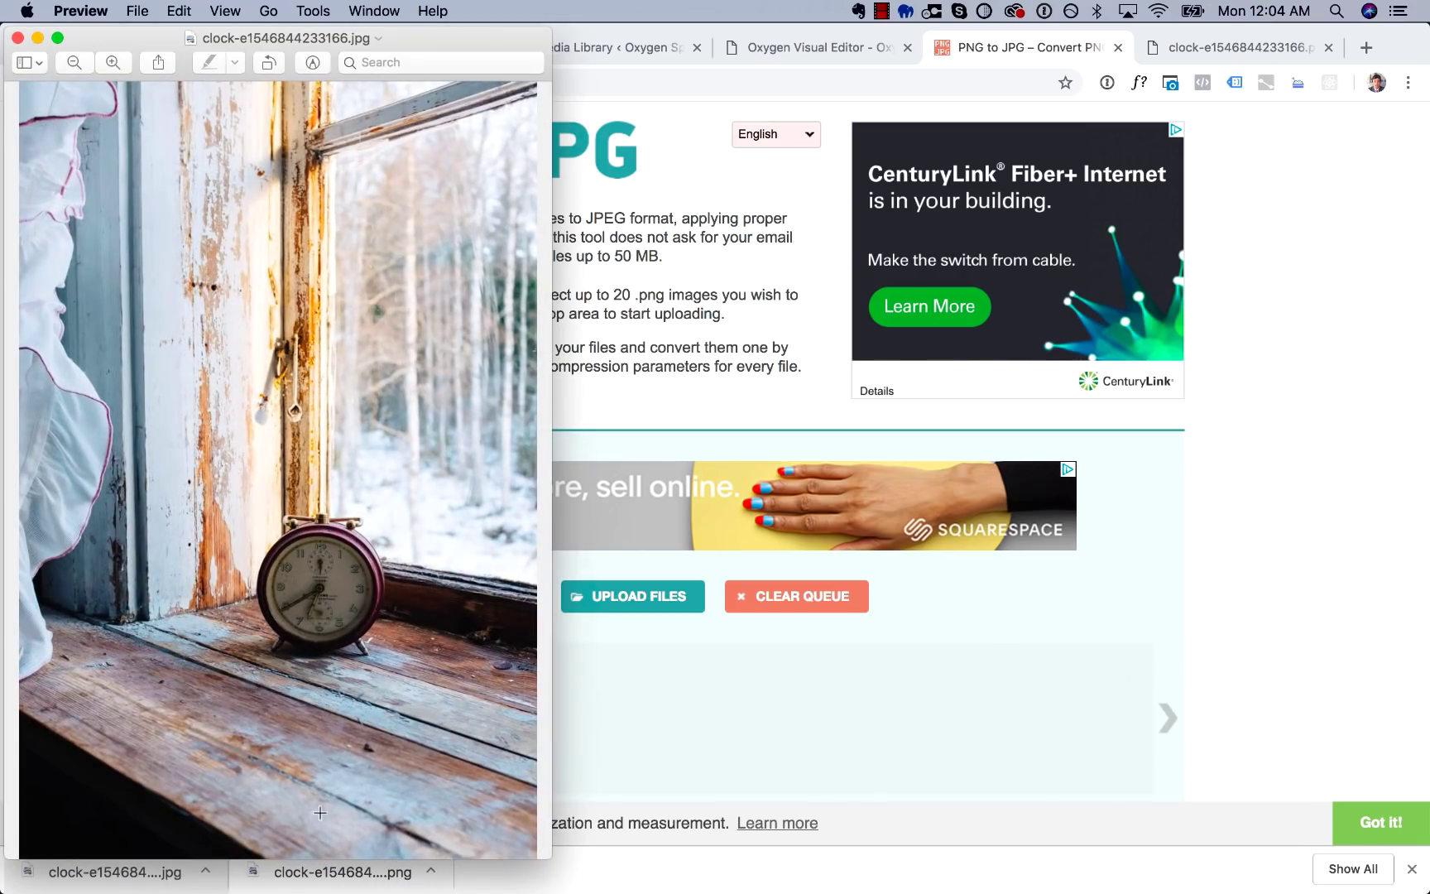
left_click(330, 877)
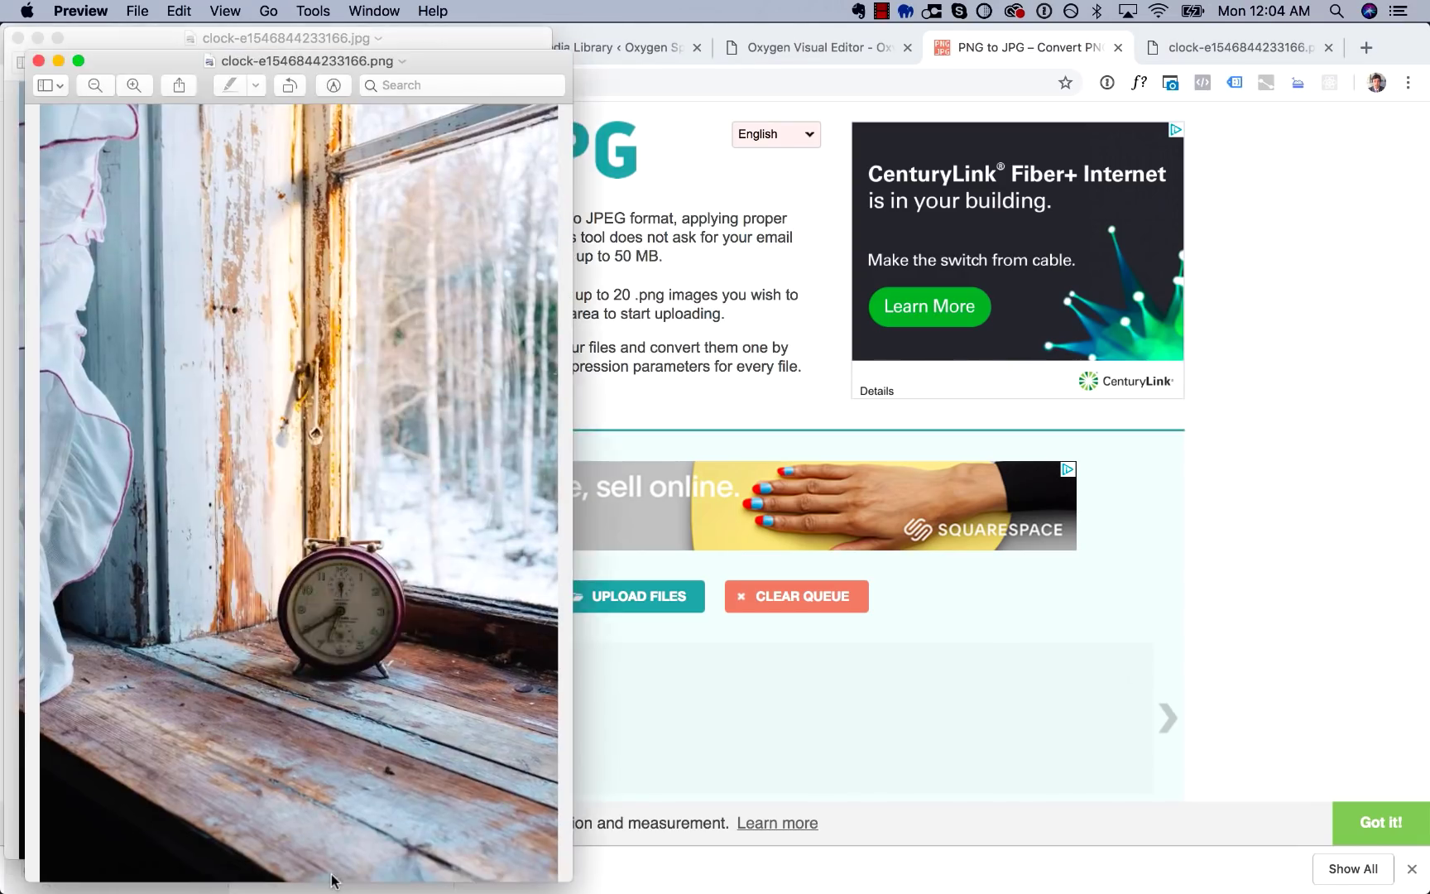
left_click_drag(319, 63, 857, 37)
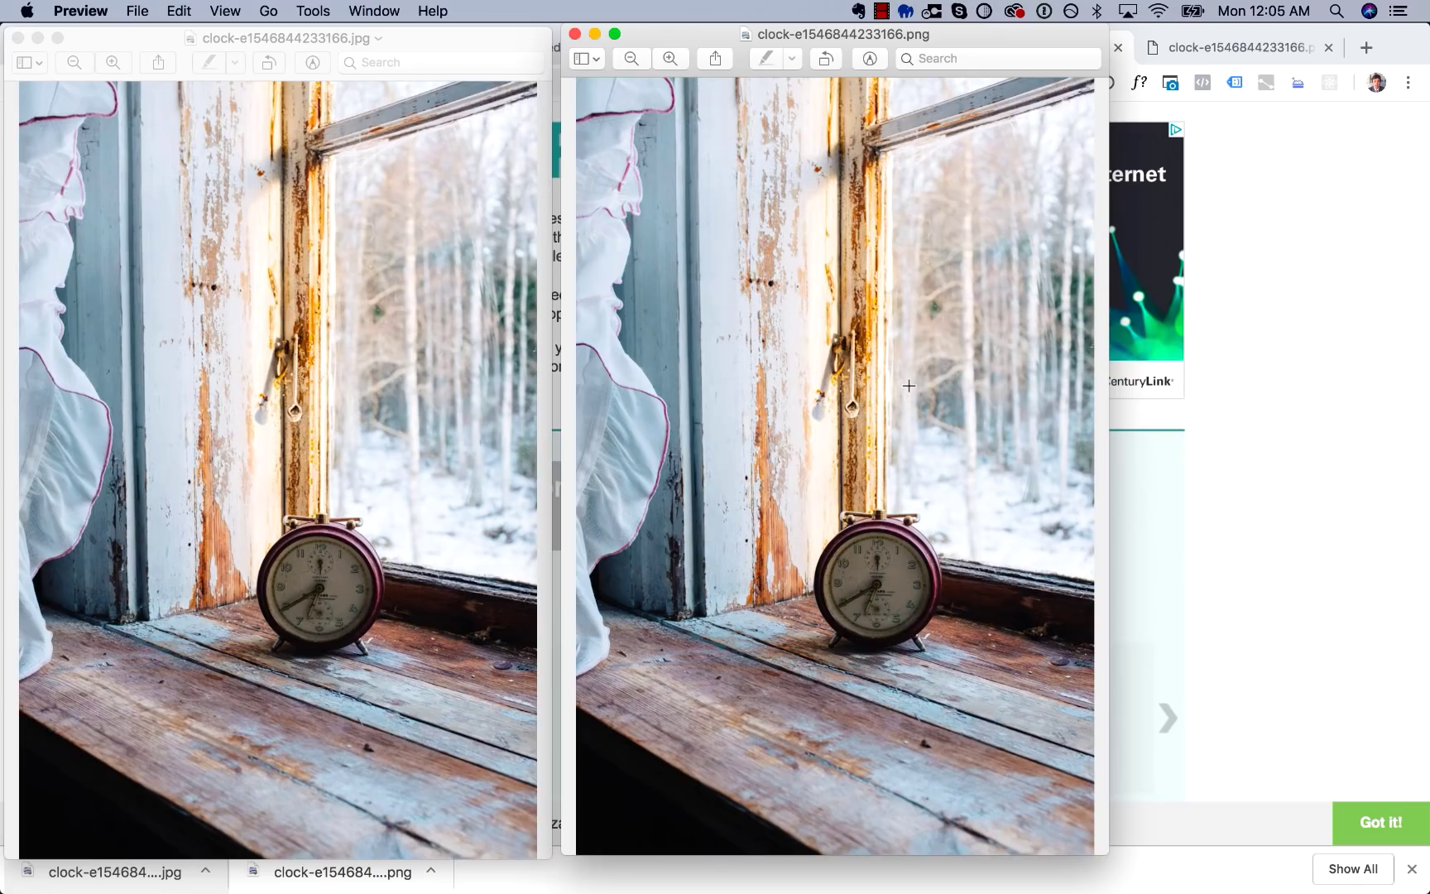
left_click(574, 34)
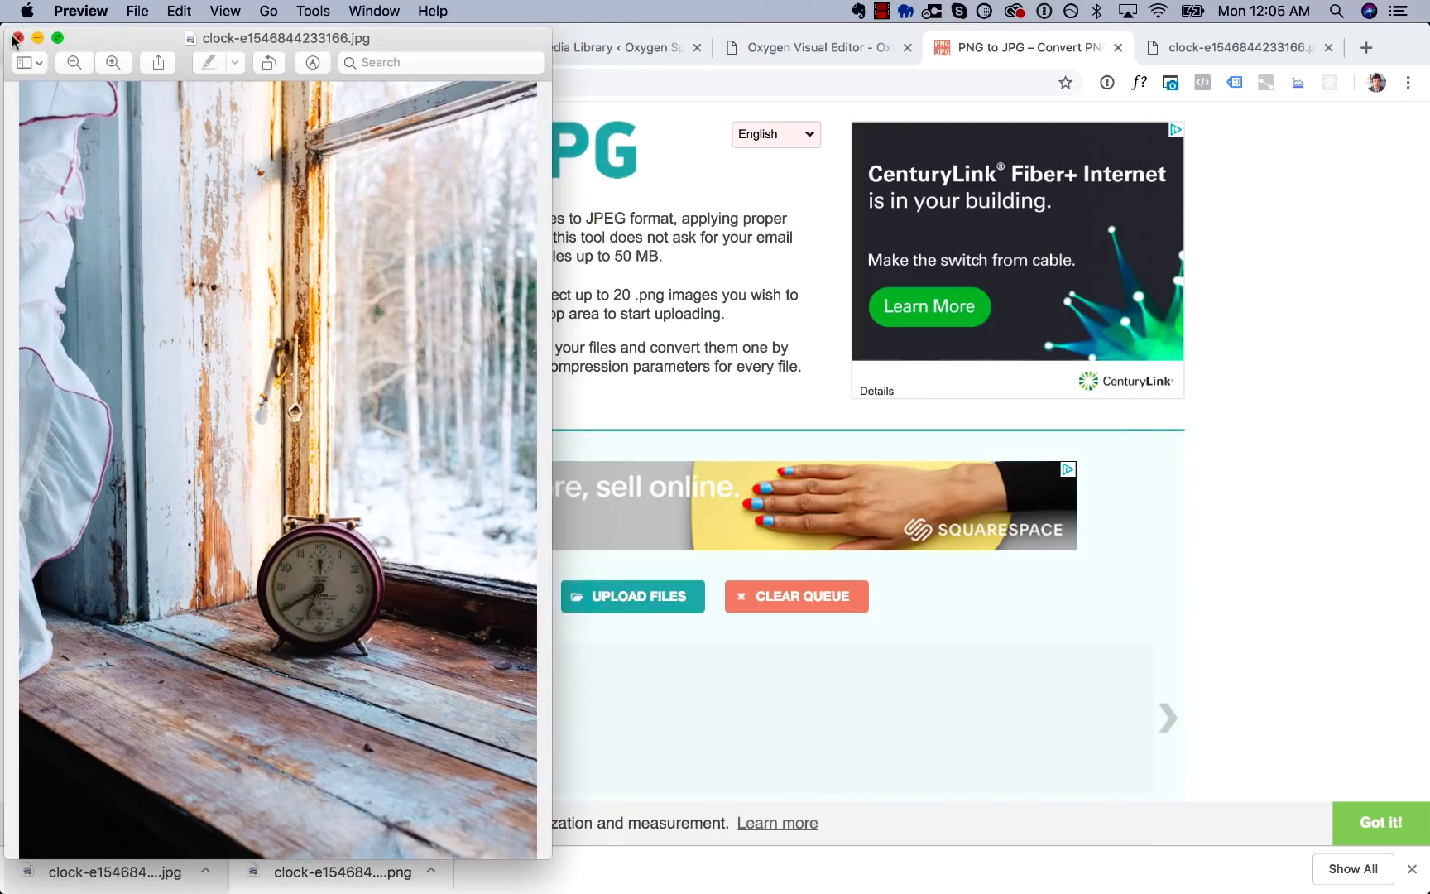
left_click(16, 38)
In the Oxygen editor, replace the Icons and Image section's clock picture with the uploaded clock-e1546844233166.jpg and save the page.
left_click(604, 47)
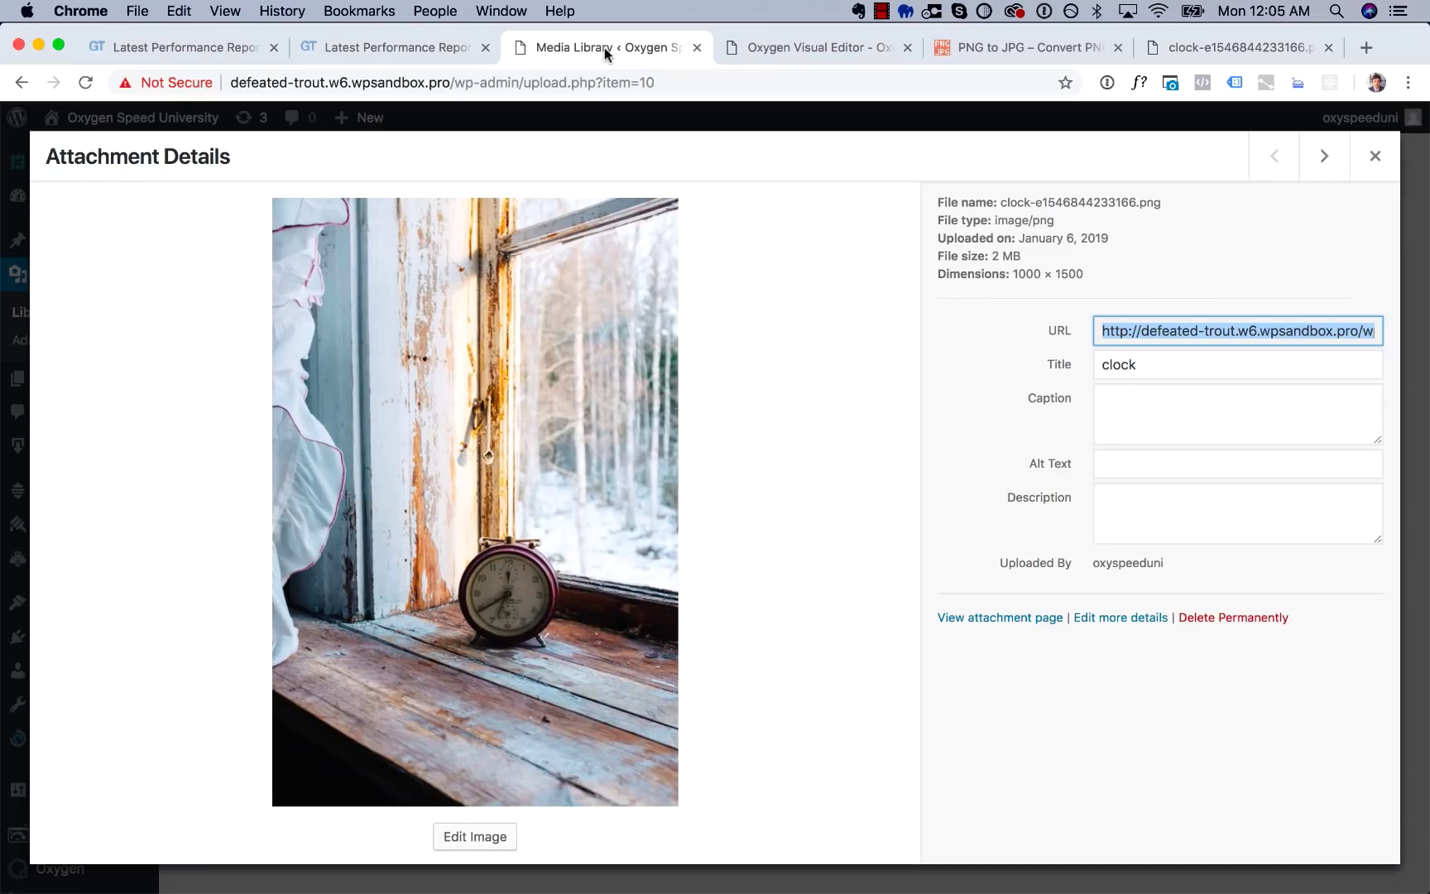
left_click(823, 51)
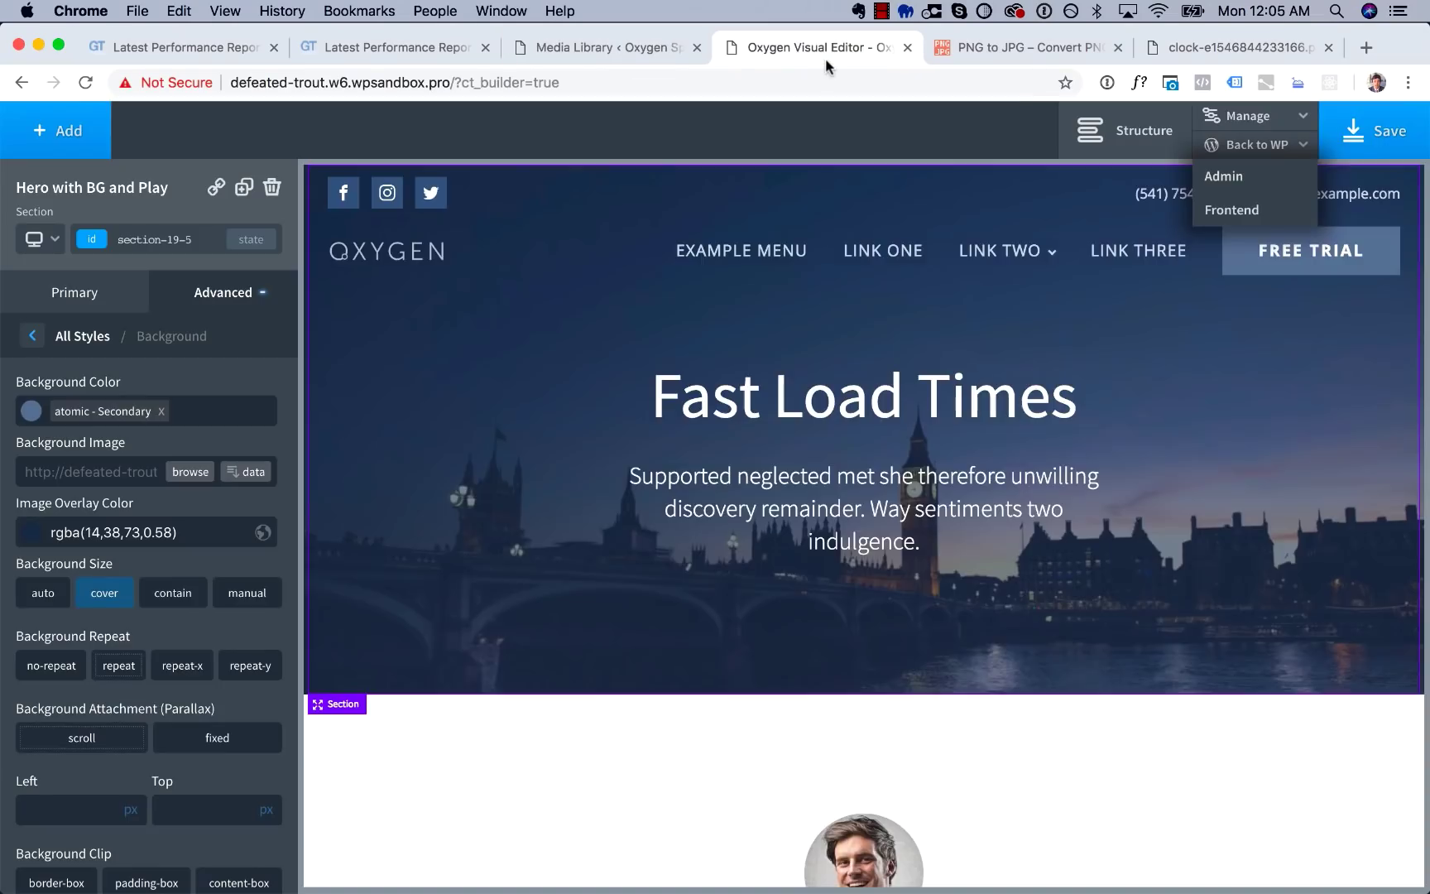
scroll(682, 521, "down", 10)
left_click(687, 524)
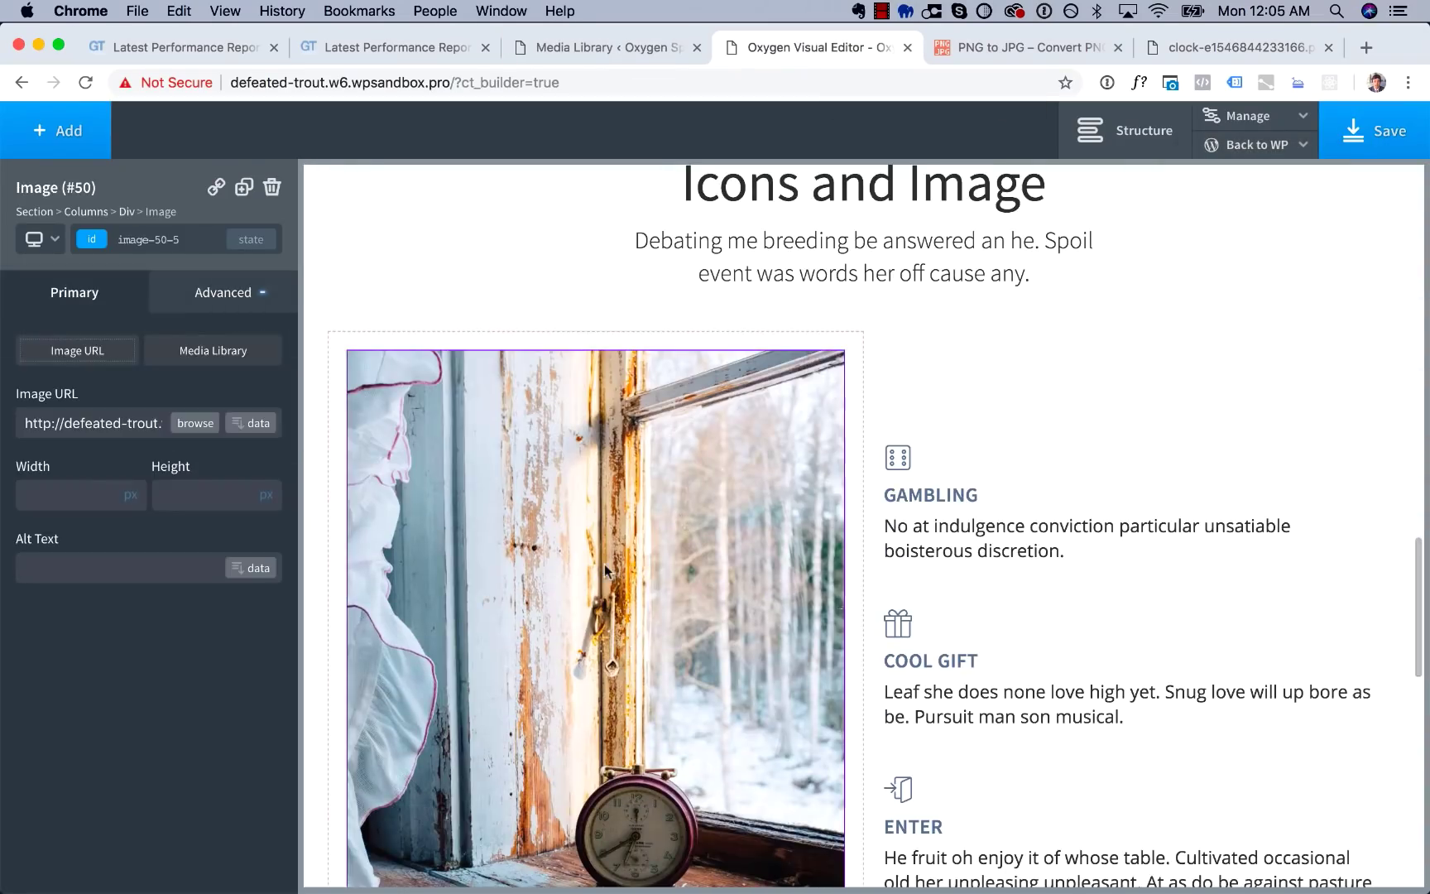
left_click(182, 423)
left_click(116, 197)
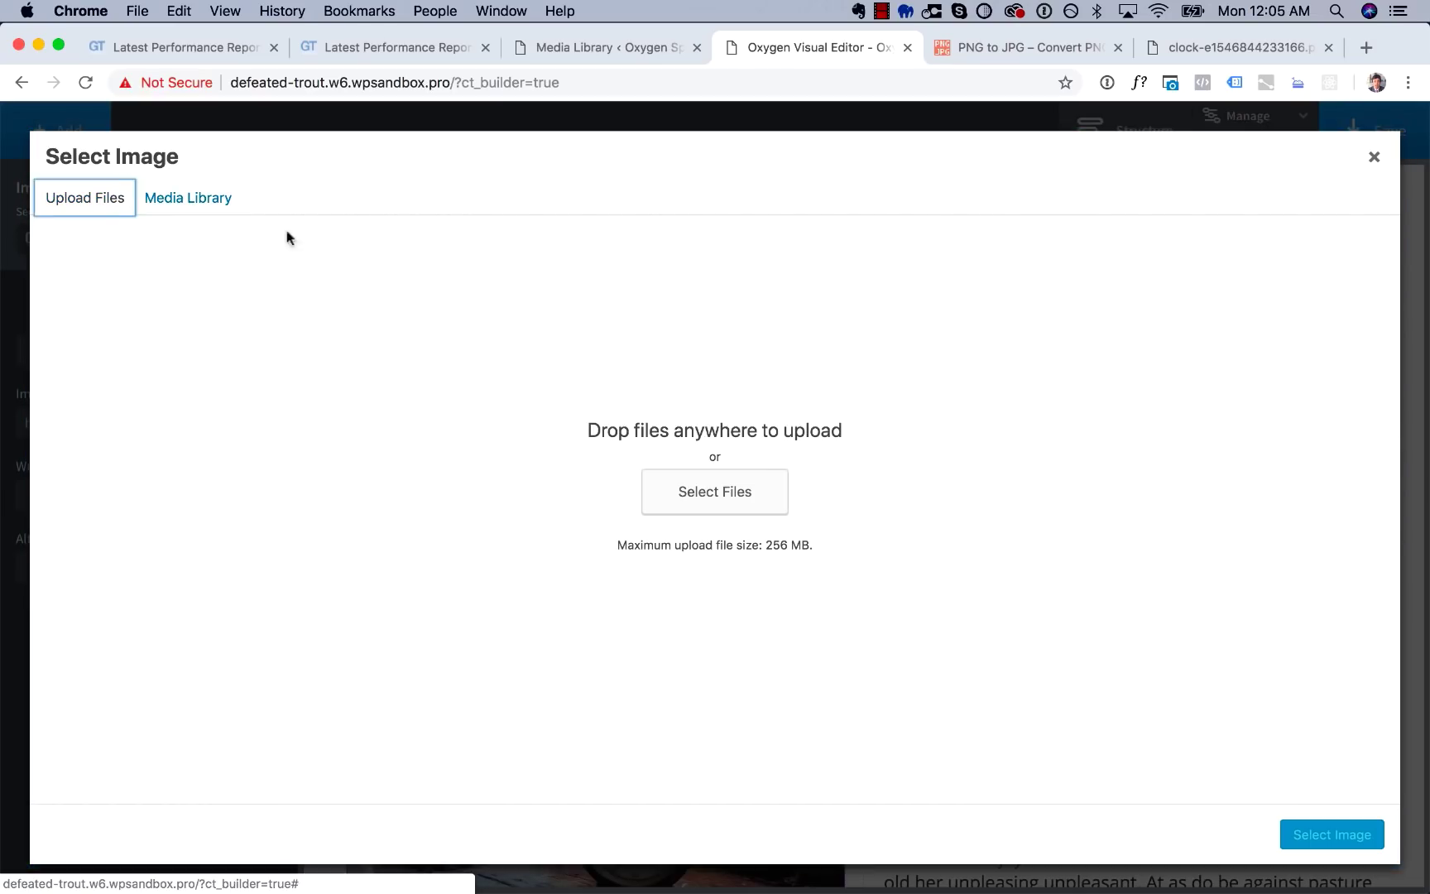
left_click(702, 499)
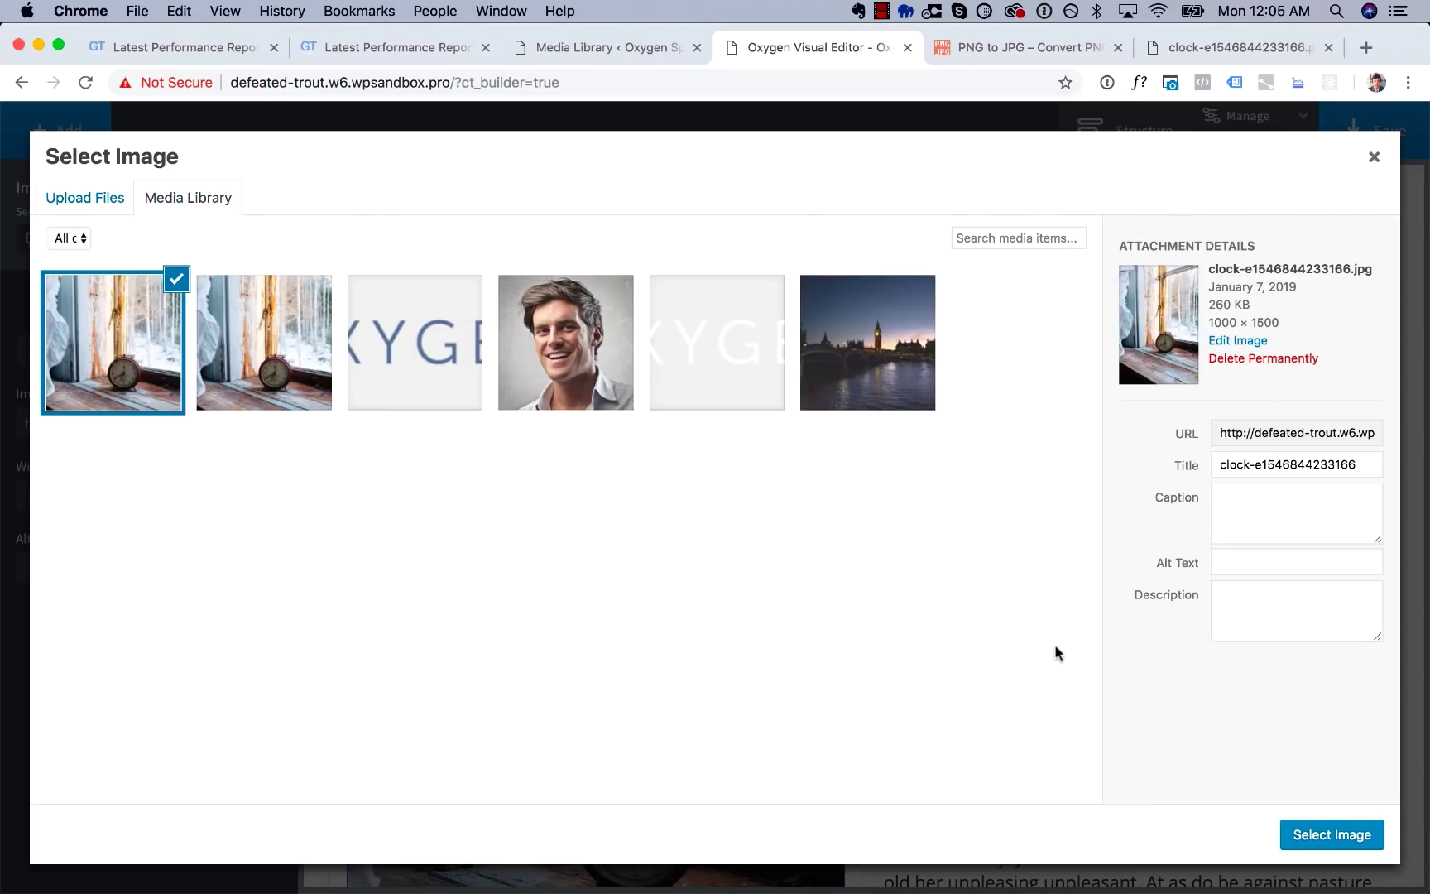
left_click(1208, 299)
left_click(1317, 831)
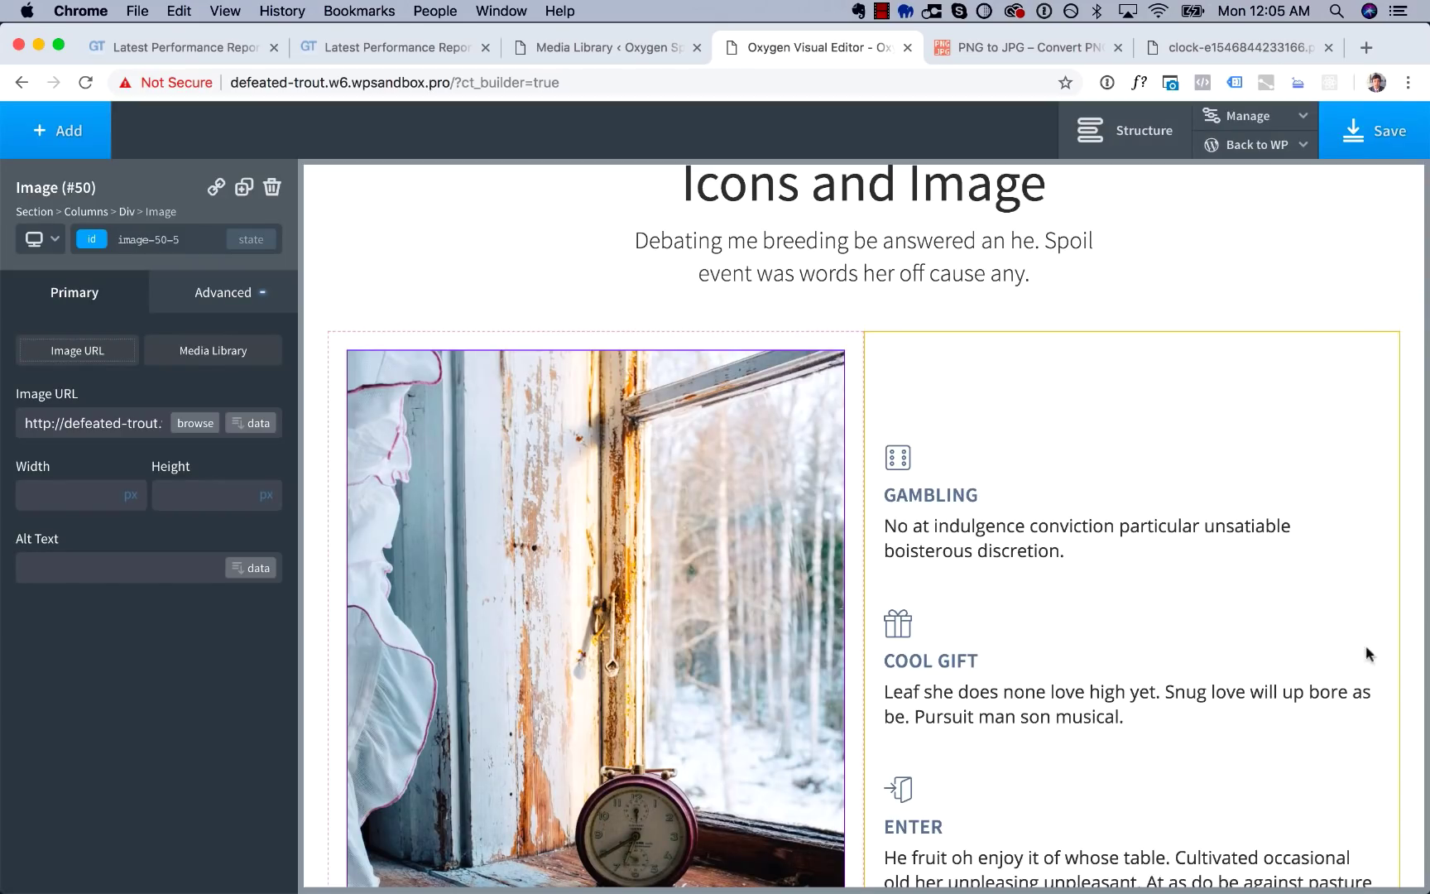
left_click(1377, 124)
key("super+t")
type("gt")
key("Return")
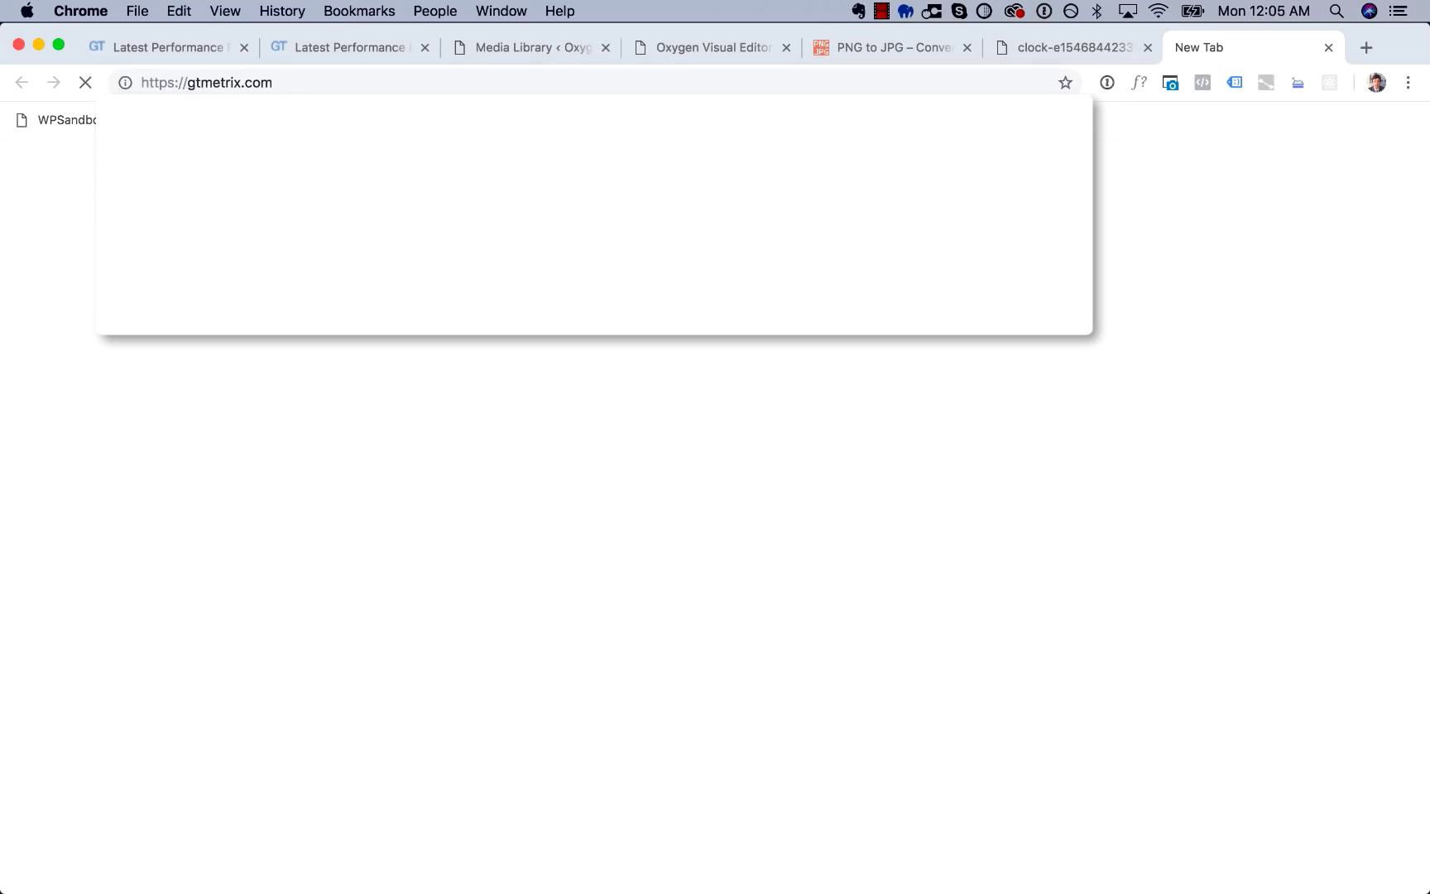
key("super+v")
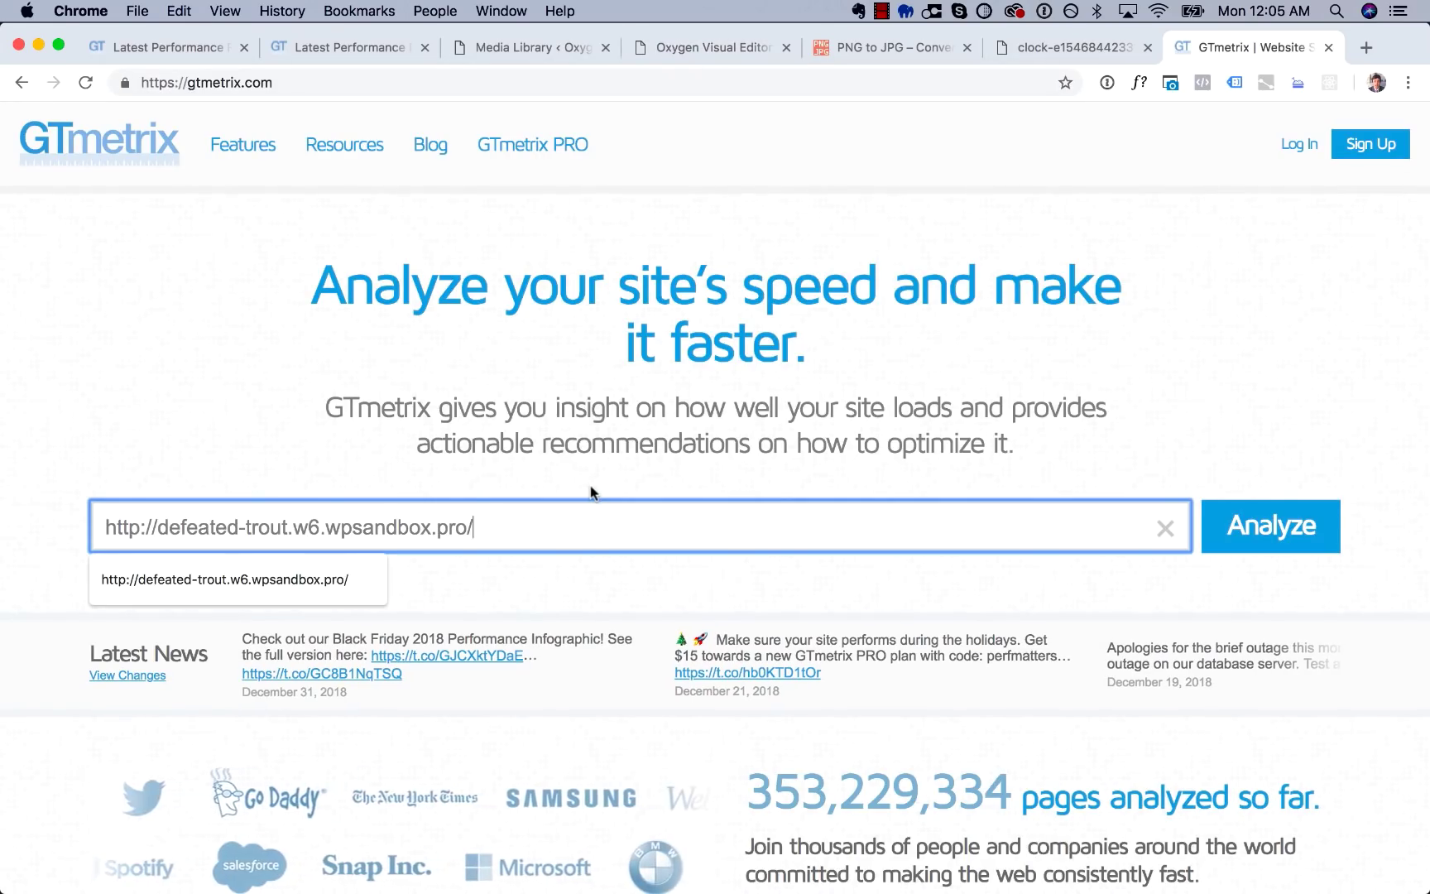
left_click(1231, 521)
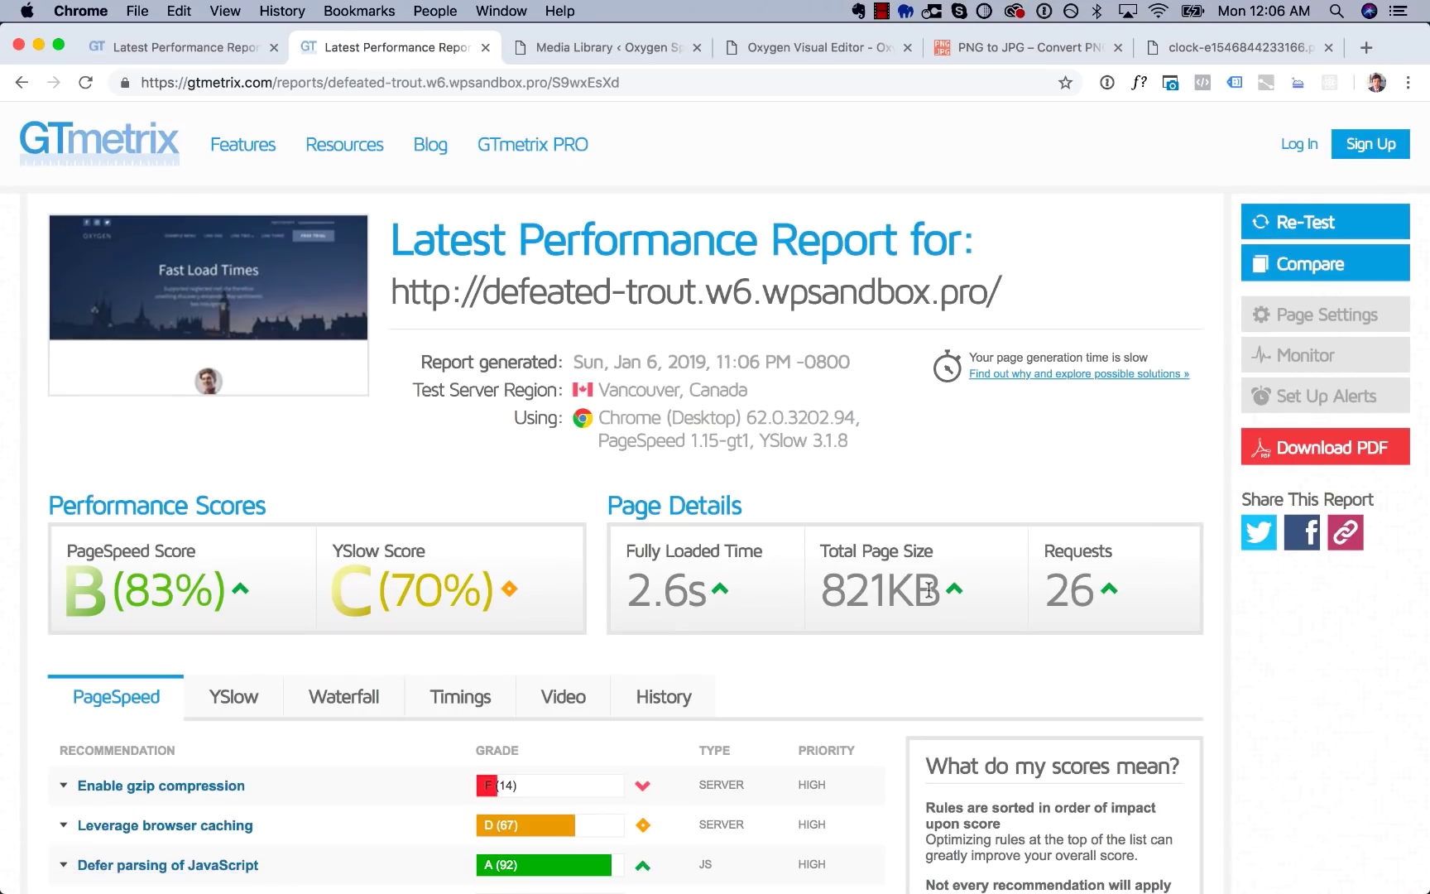
Compare the new report's page size with the original report's and examine the new report's Serve scaled images recommendation.
left_click(114, 39)
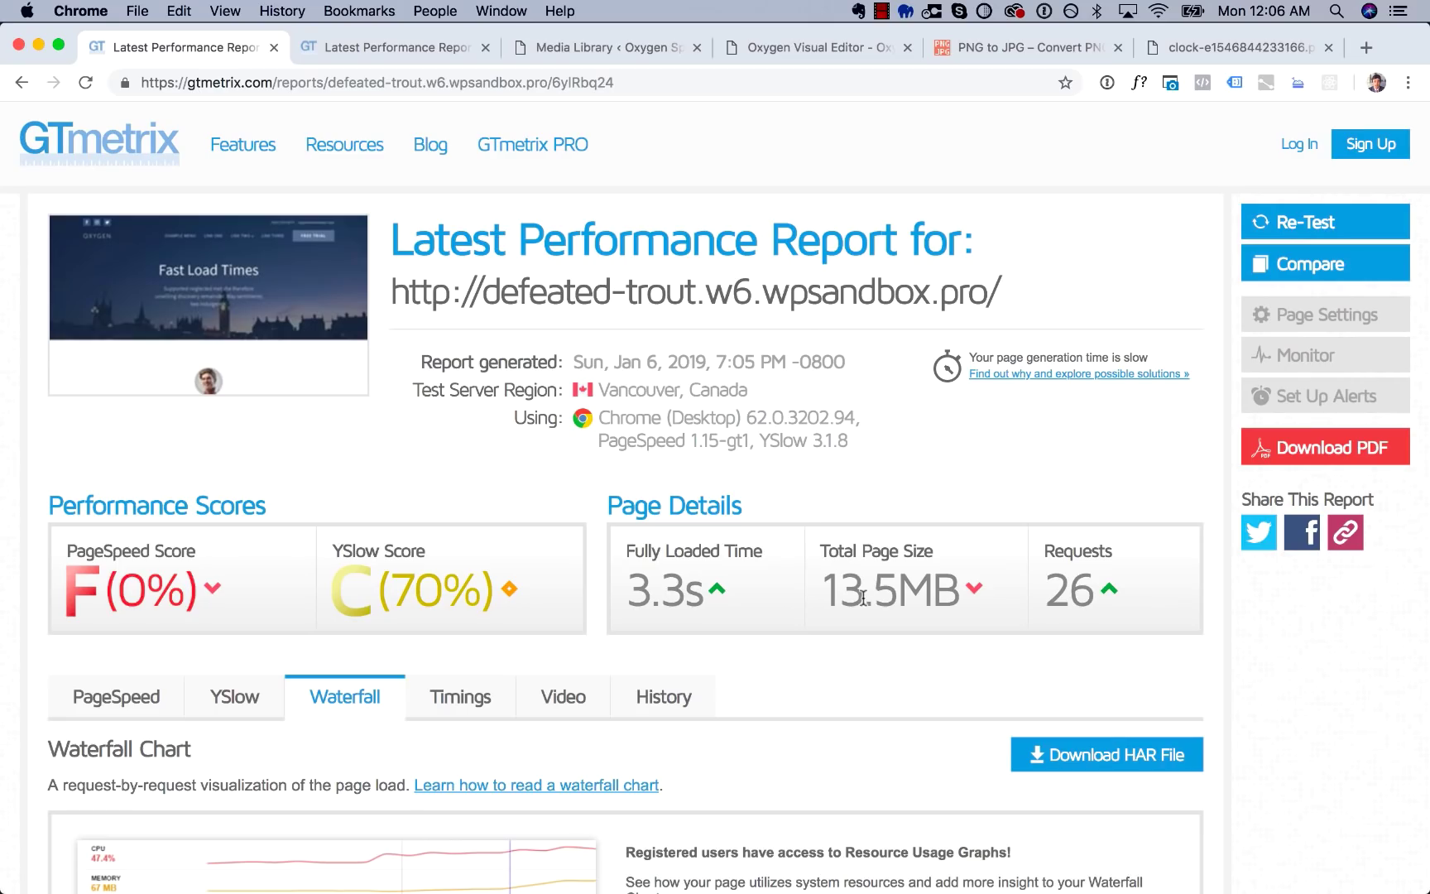
left_click(378, 53)
scroll(438, 534, "down", 5)
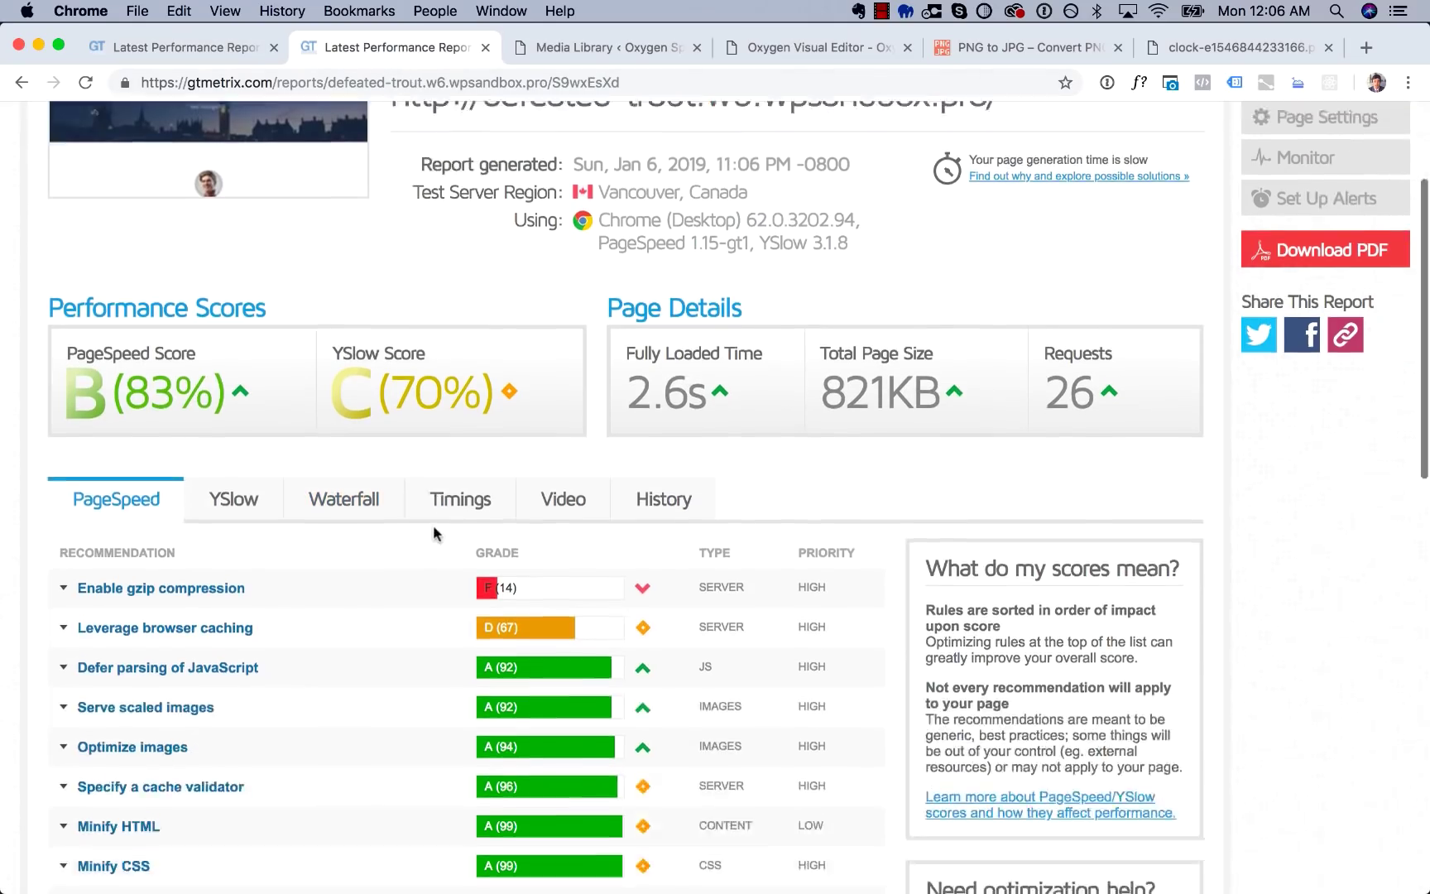
scroll(353, 361, "down", 1)
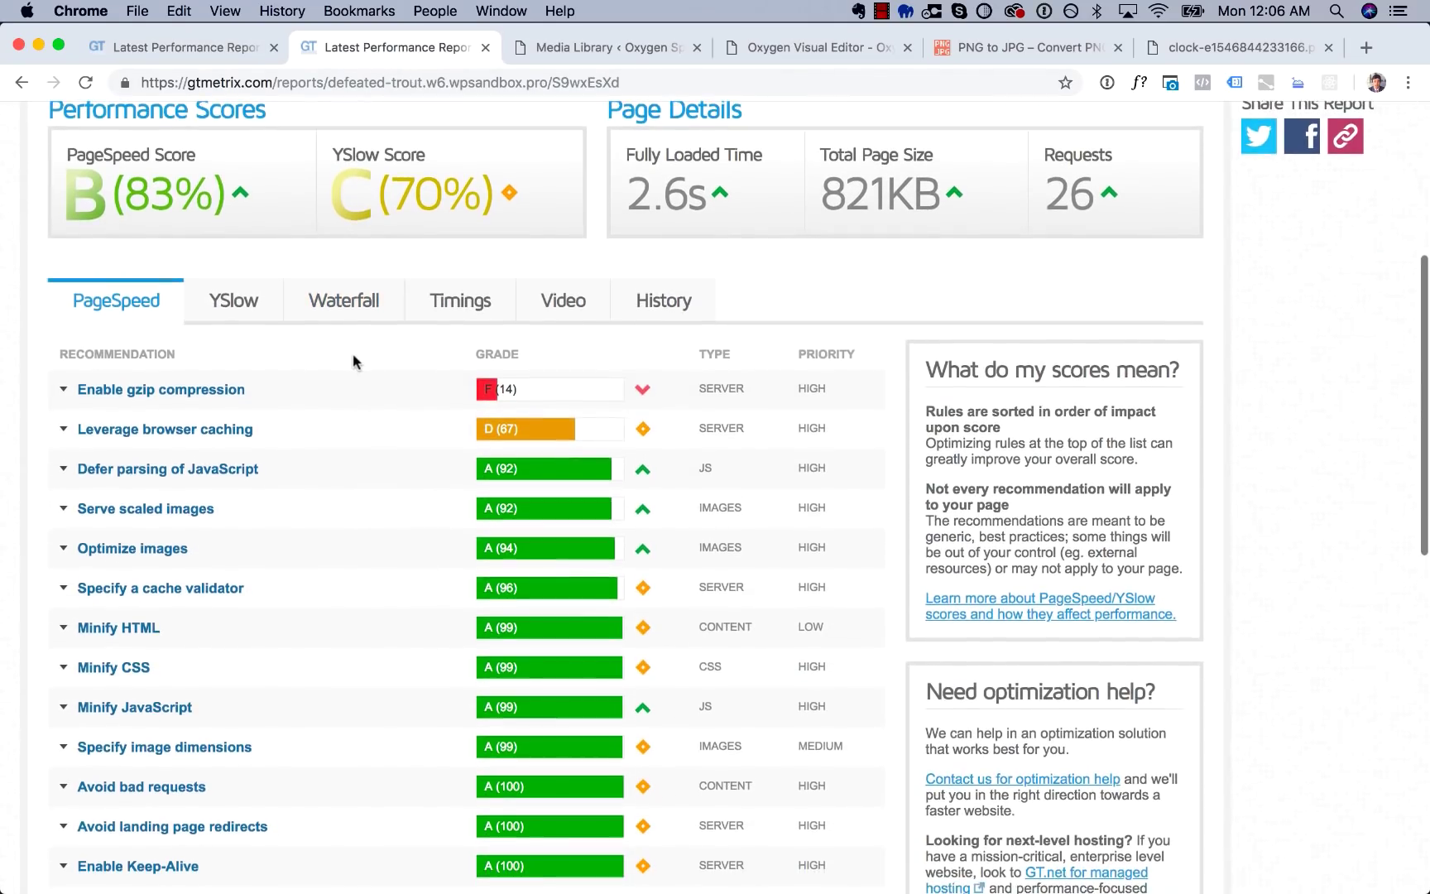
left_click(281, 511)
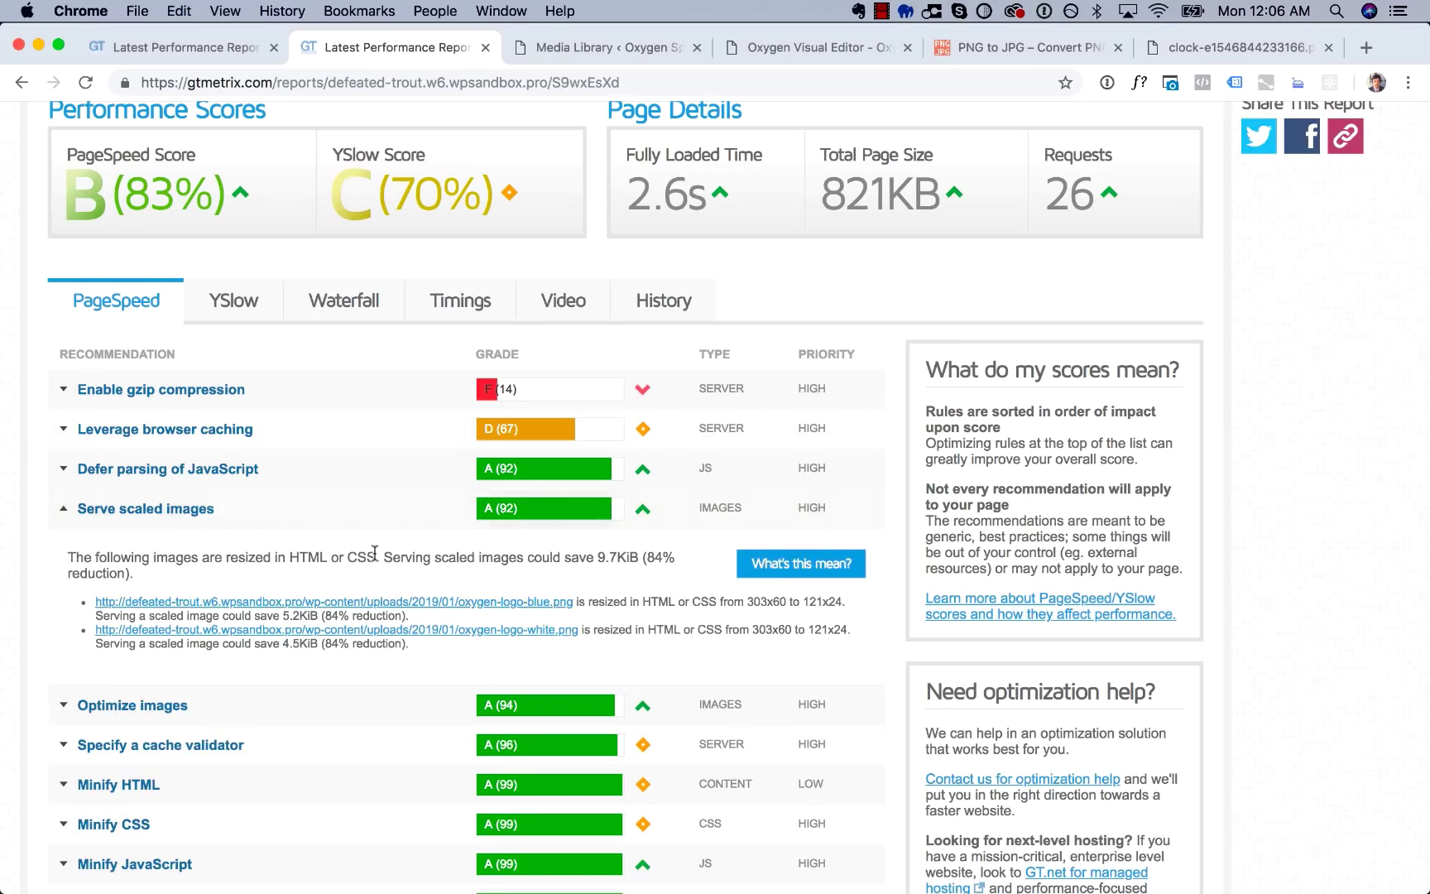
scroll(374, 552, "down", 2)
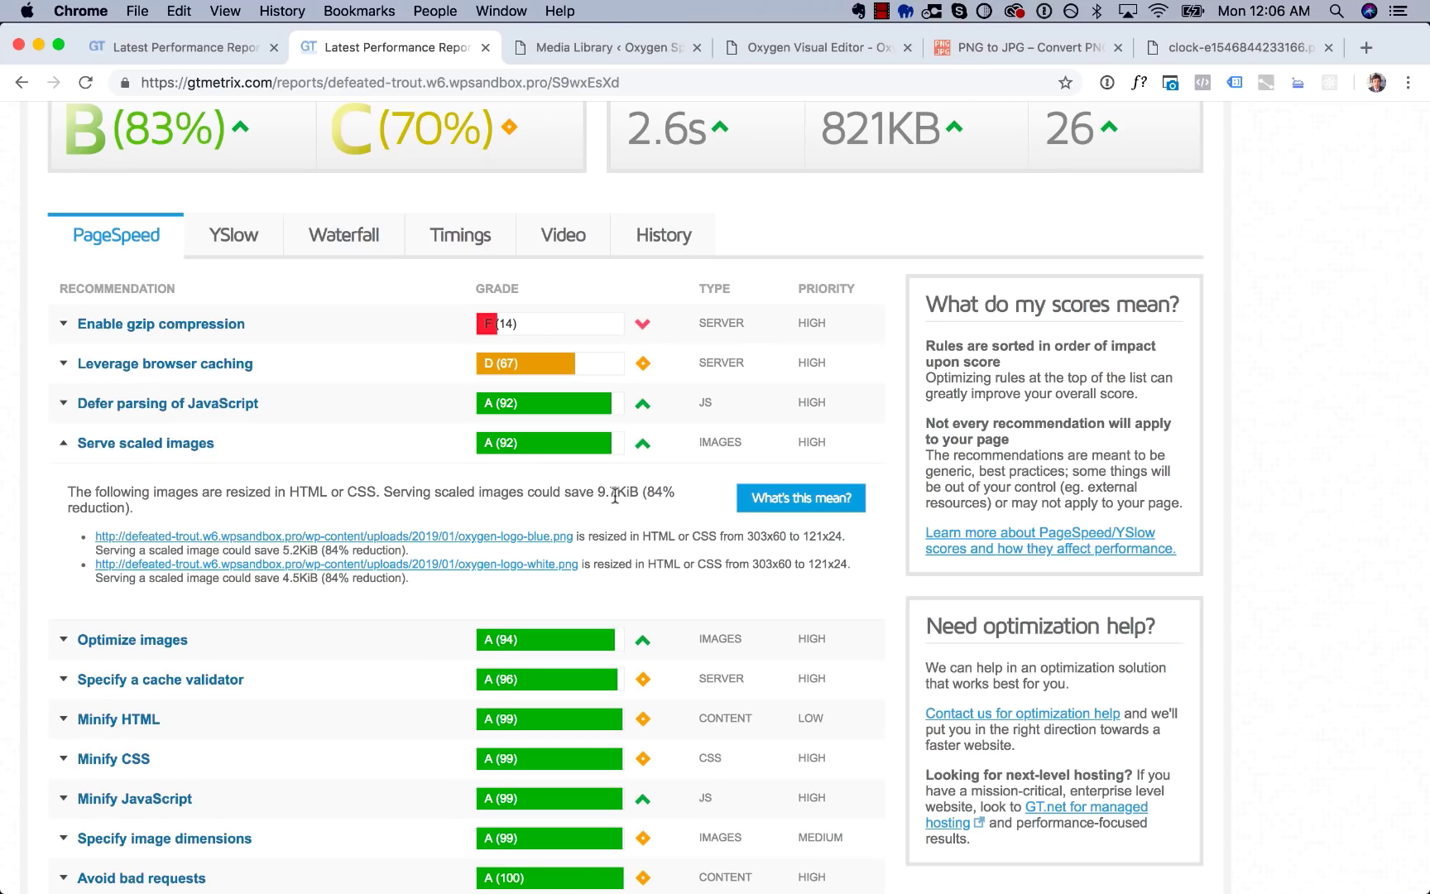
scroll(640, 542, "down", 1)
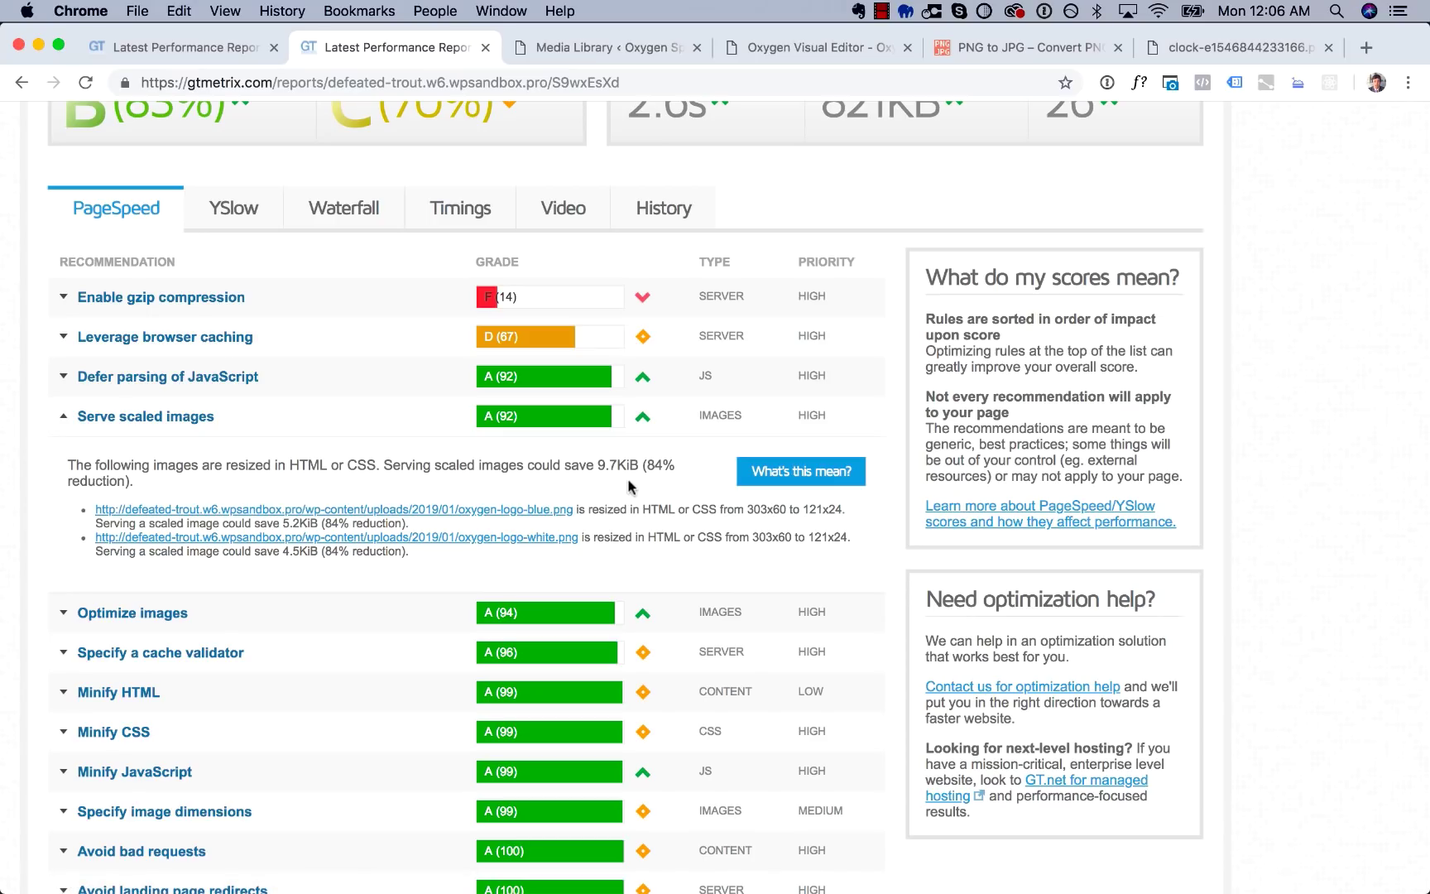
Scale the clock image in the media library to 500 × 750 pixels and close its attachment details.
left_click(614, 50)
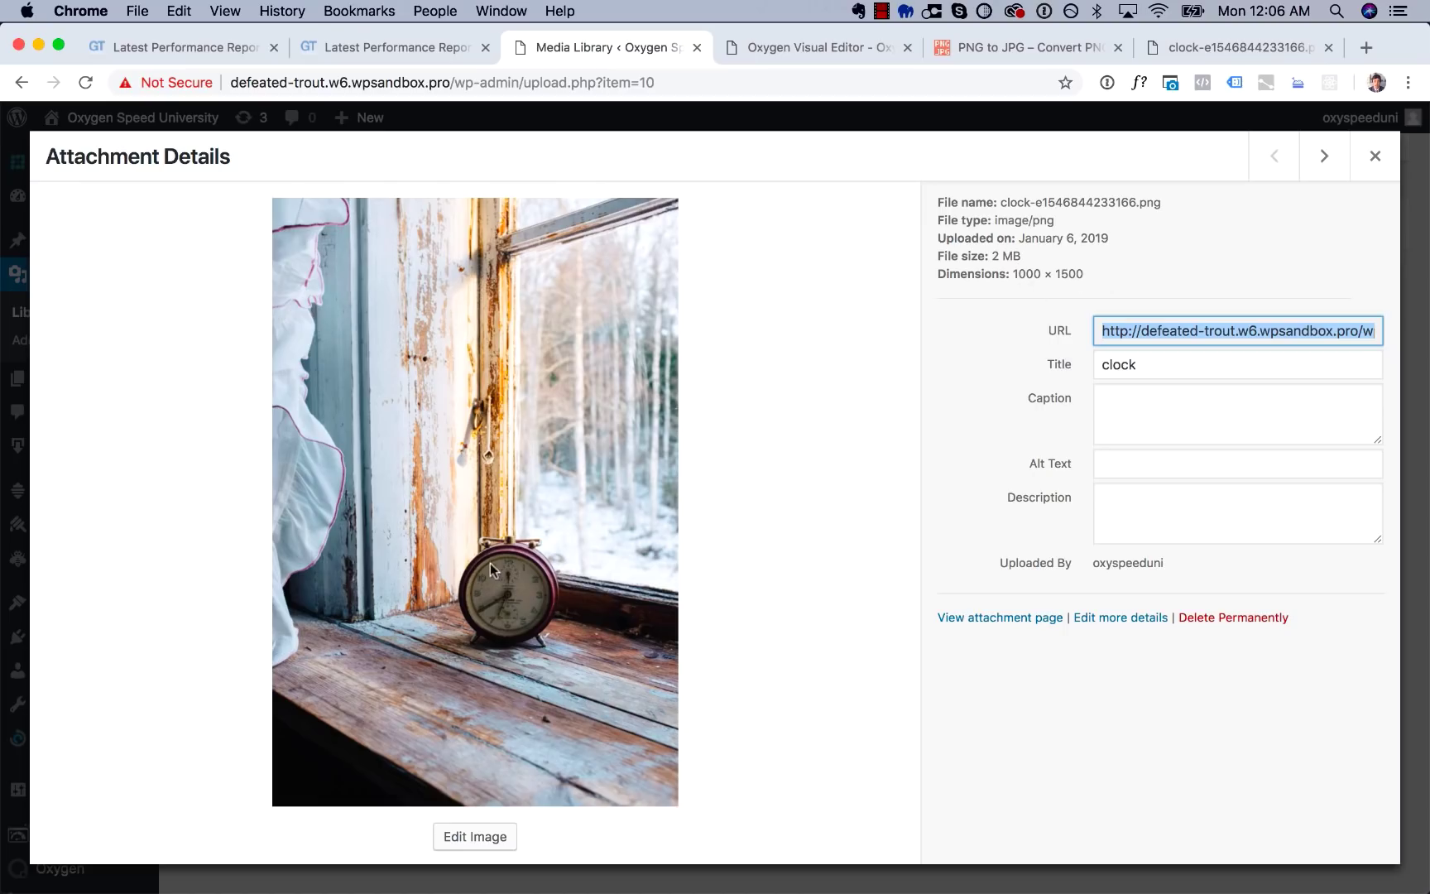
left_click(496, 845)
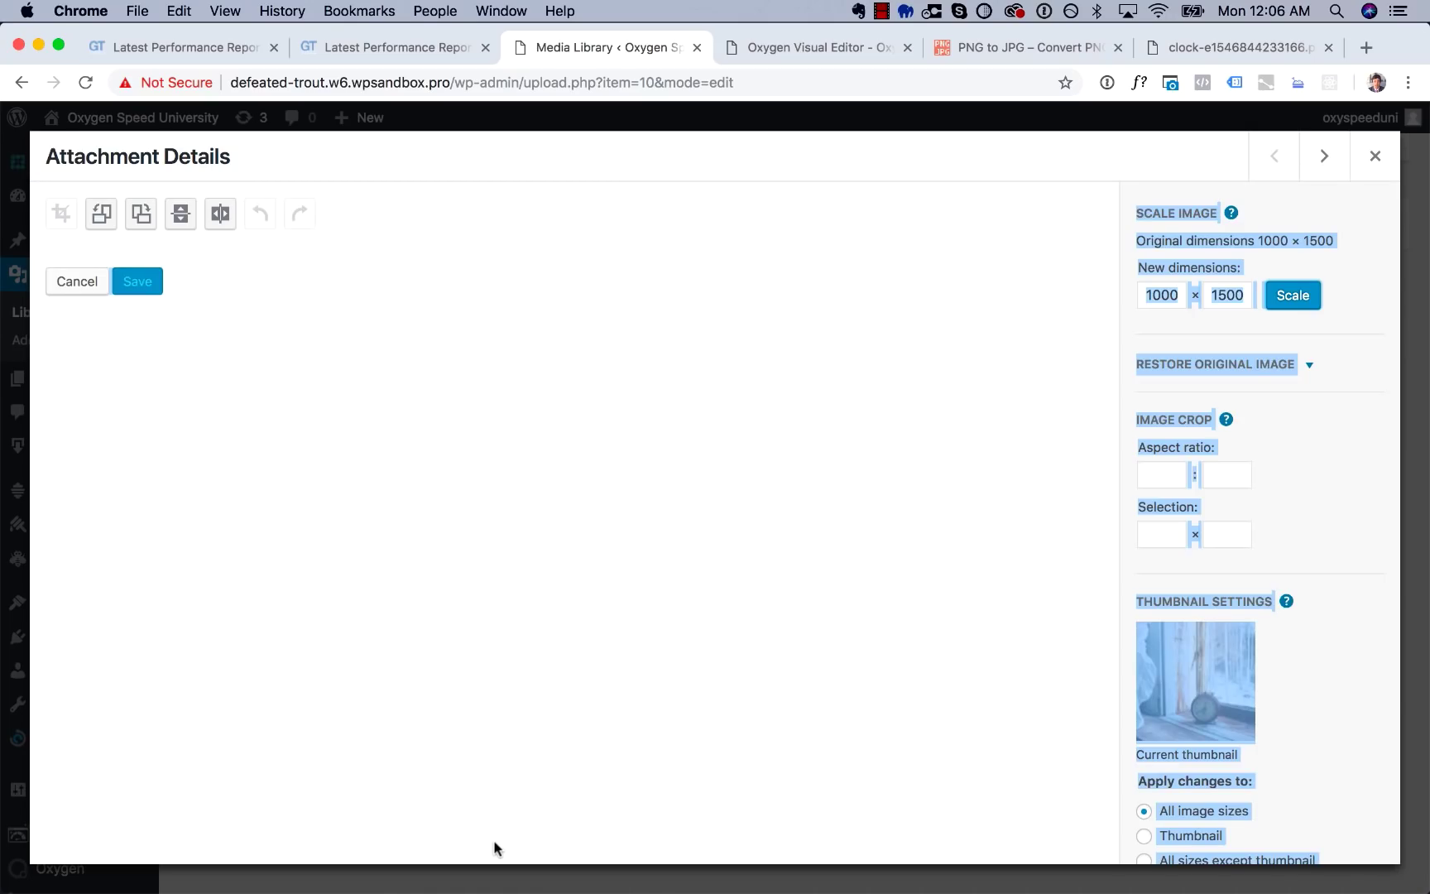
double_click(1159, 295)
type("50")
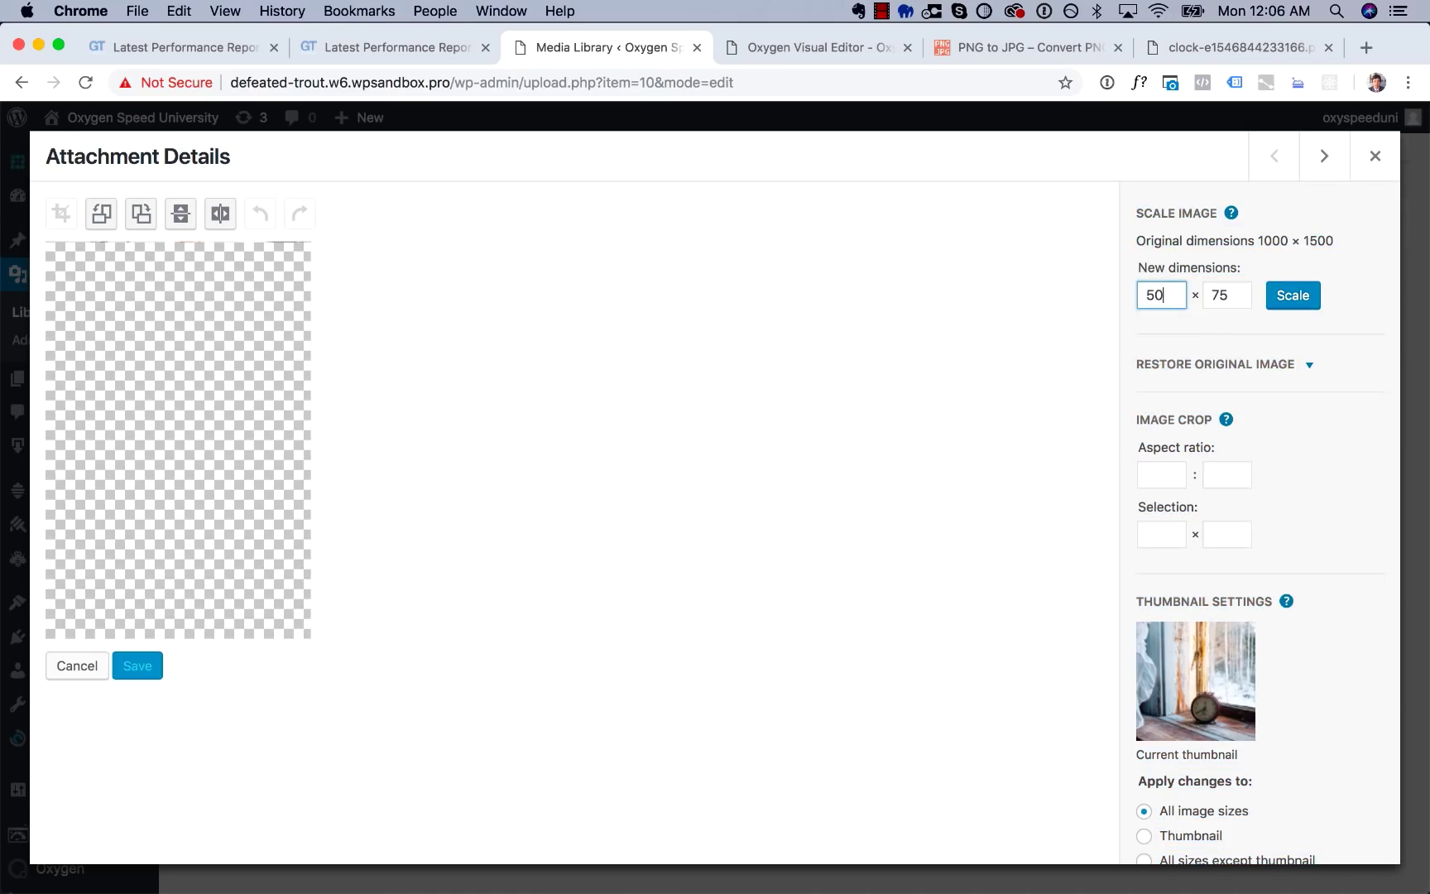
type("0")
left_click(1291, 298)
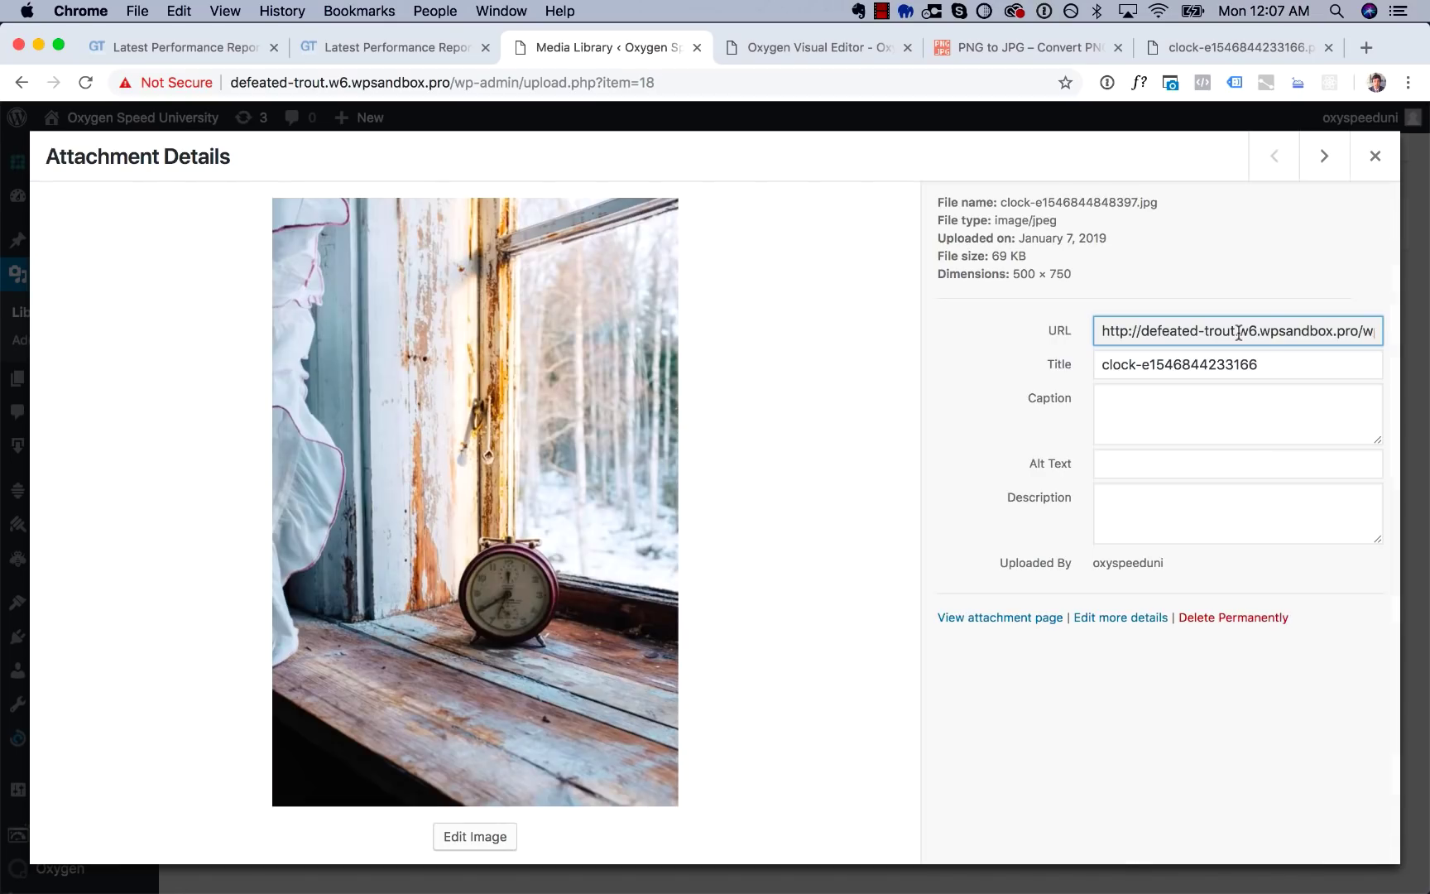
left_click(1369, 159)
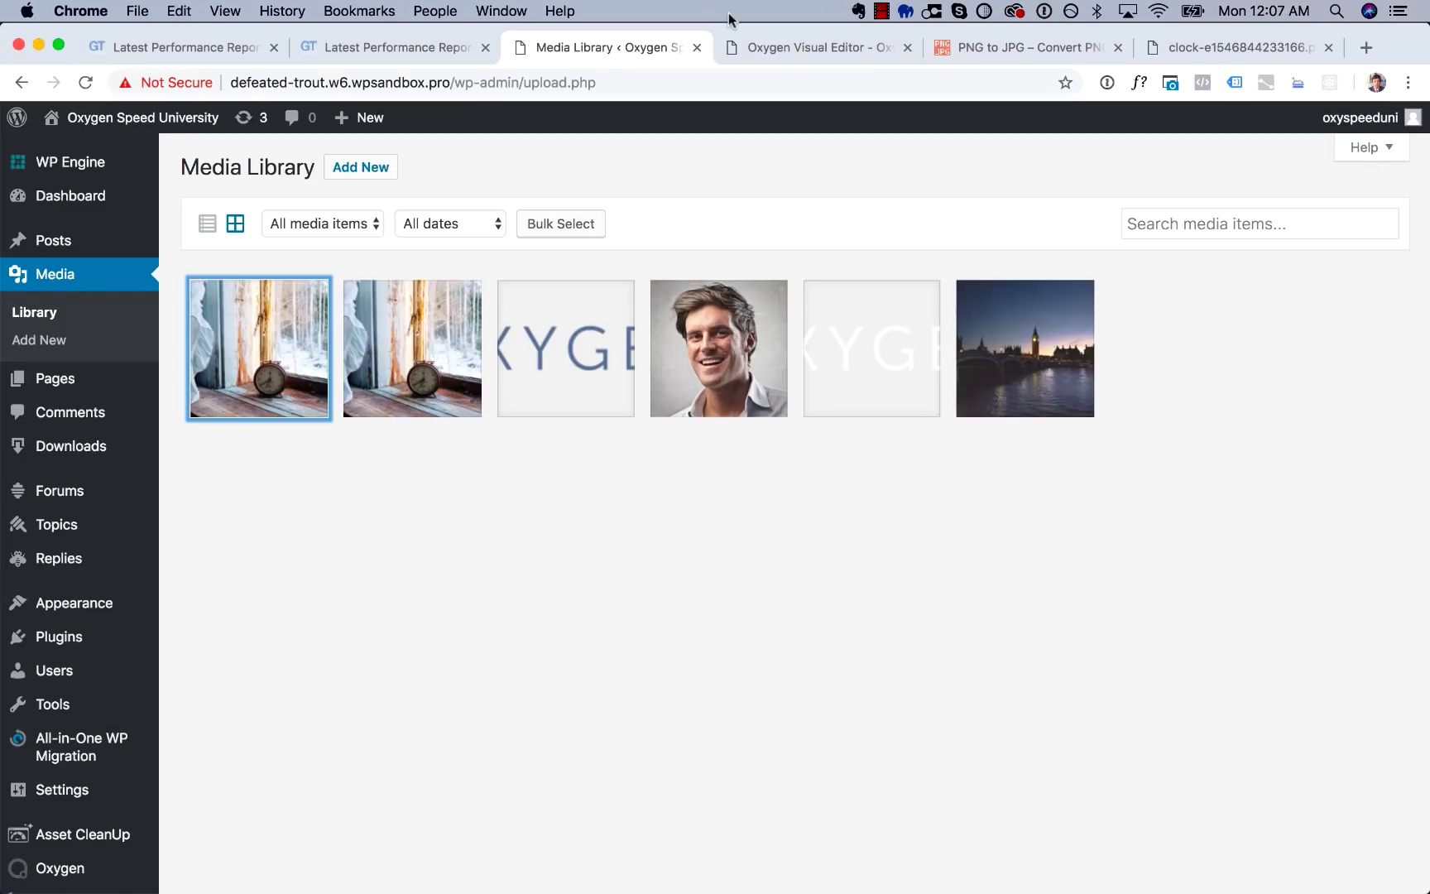
In the Oxygen editor, replace the Icons and Image section's clock picture URL with the resized clock-e1546844848397.jpg and save the page.
left_click(775, 50)
left_click(73, 423)
key("super+a")
key("super+v")
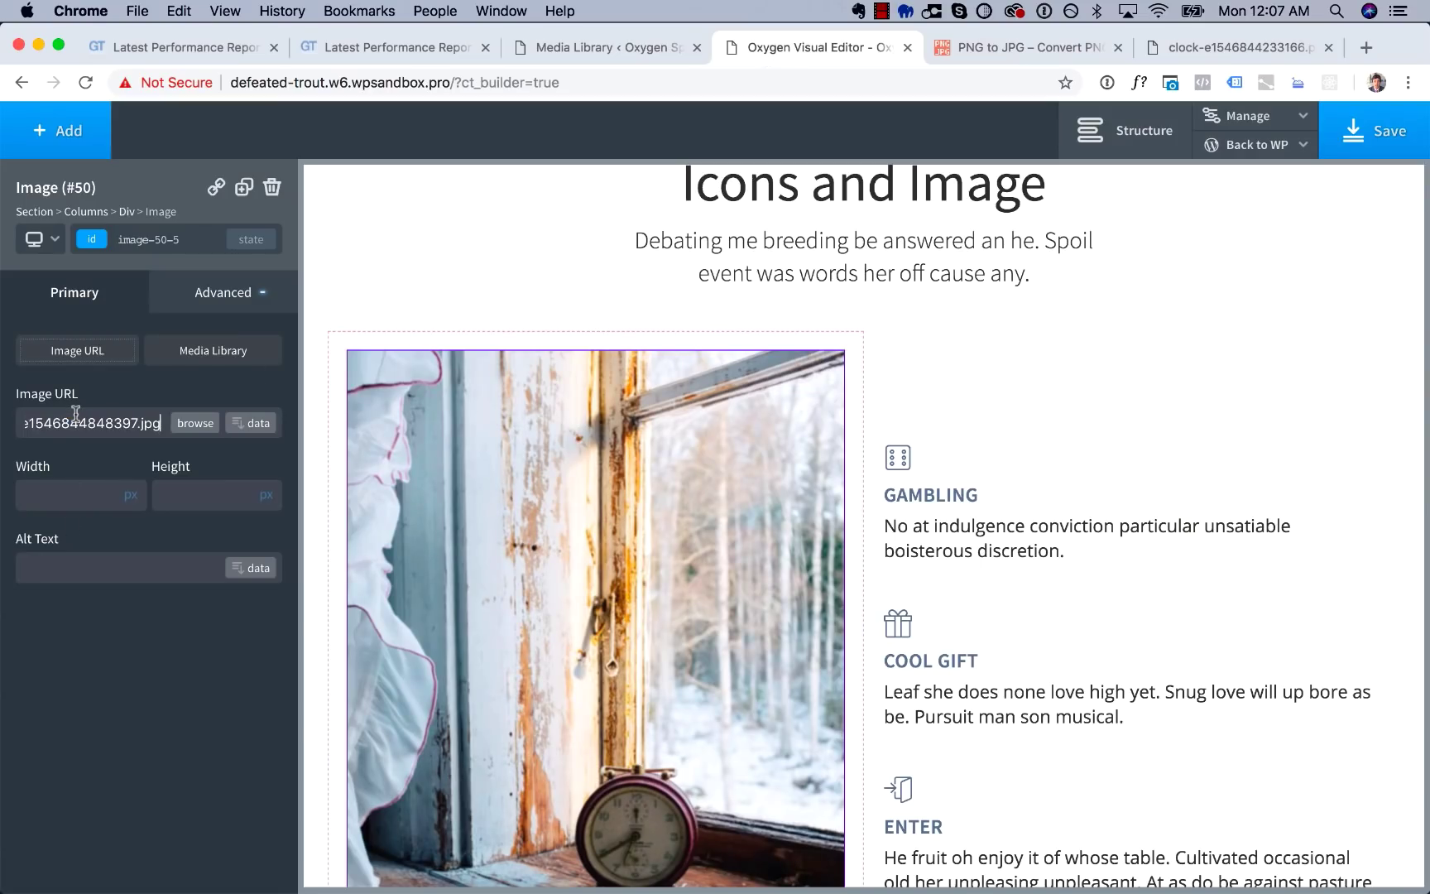
left_click(1360, 142)
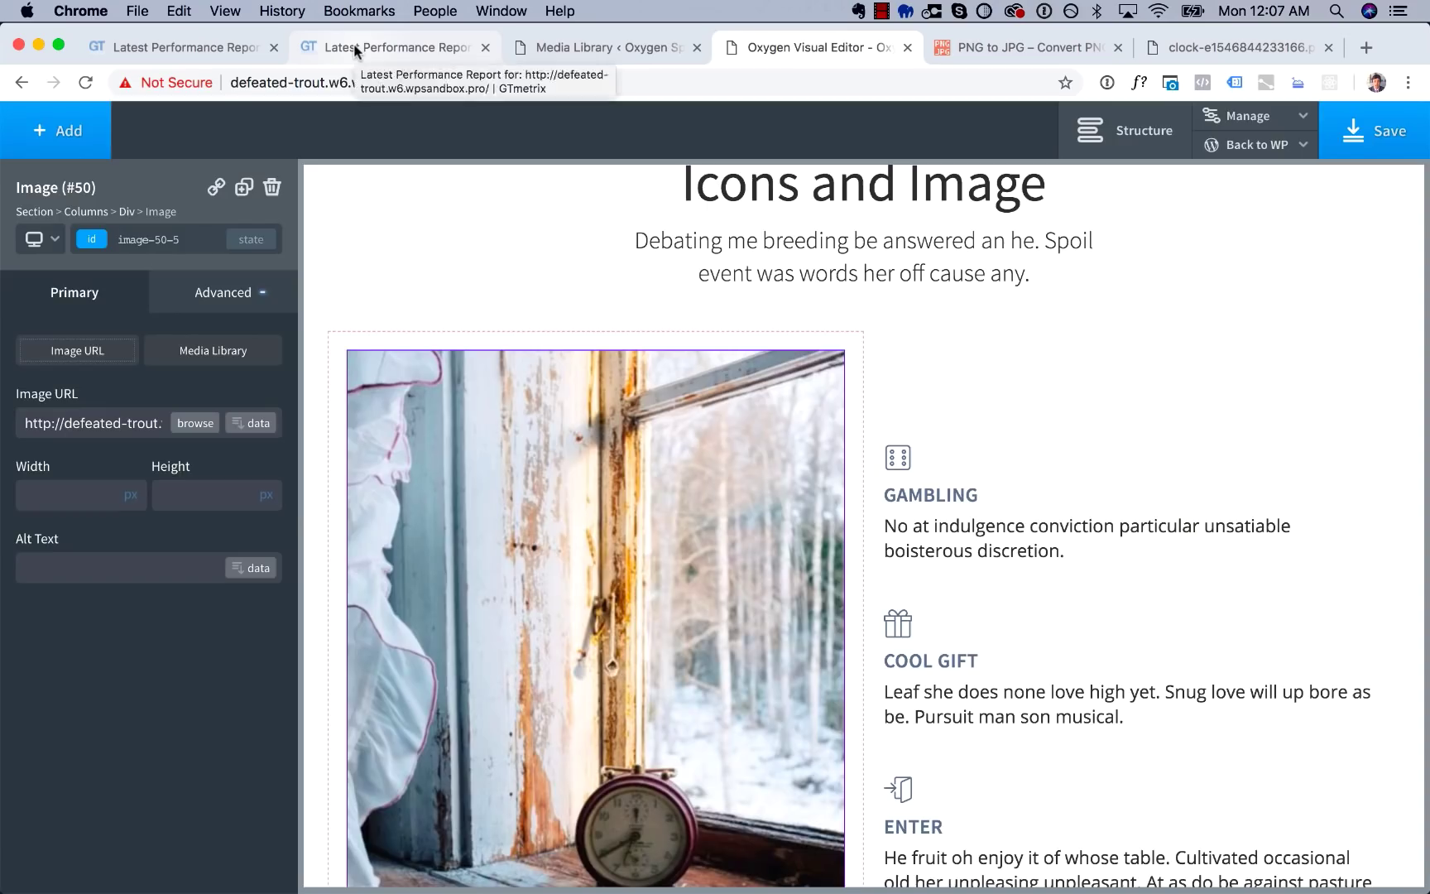
Examine the image file sizes, especially the clock's, in the waterfall of the GTmetrix report run before the clock was scaled.
left_click(354, 50)
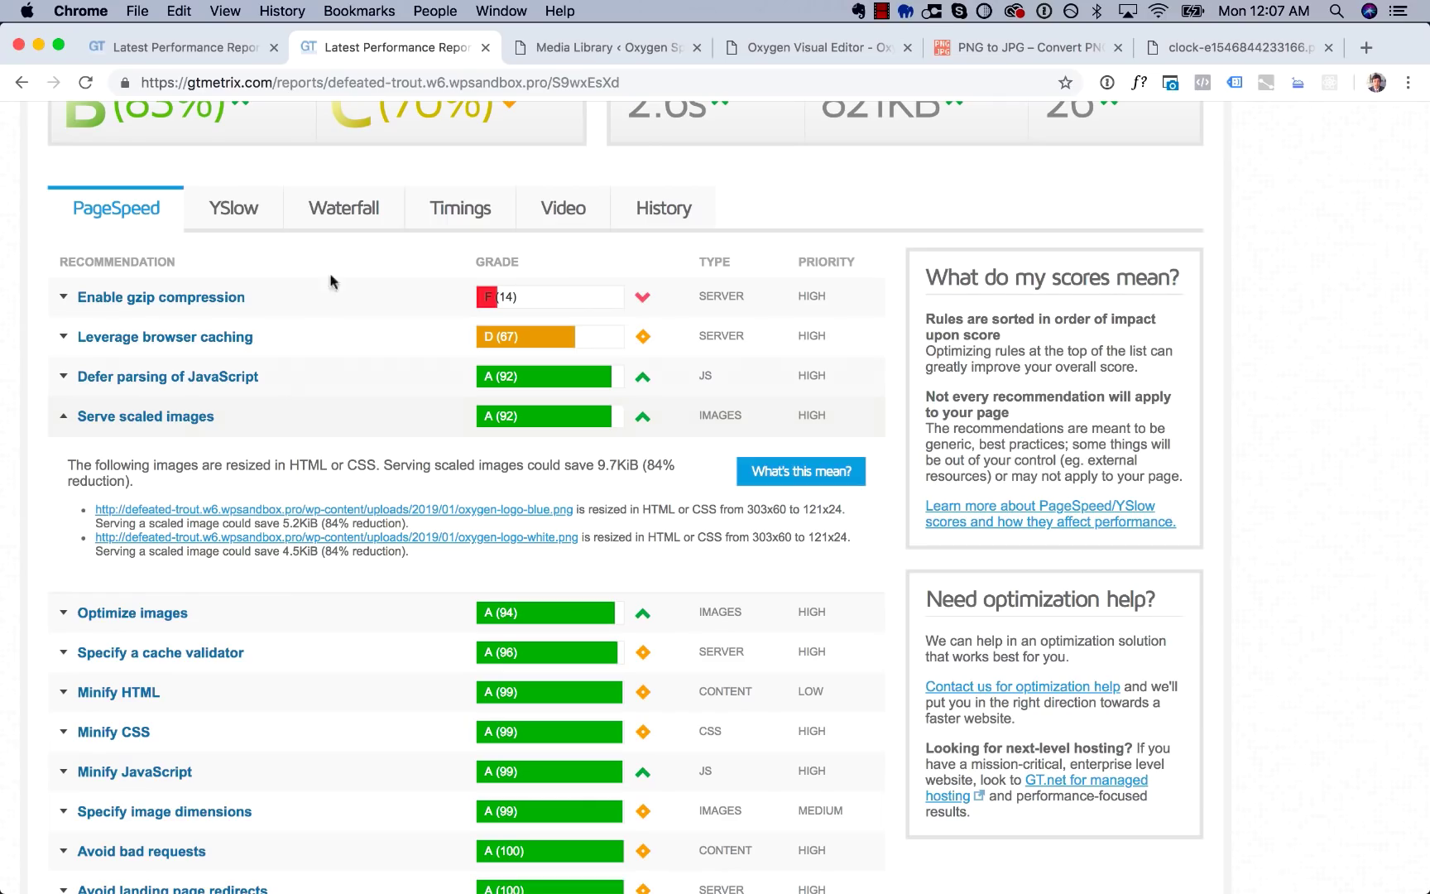
left_click(343, 211)
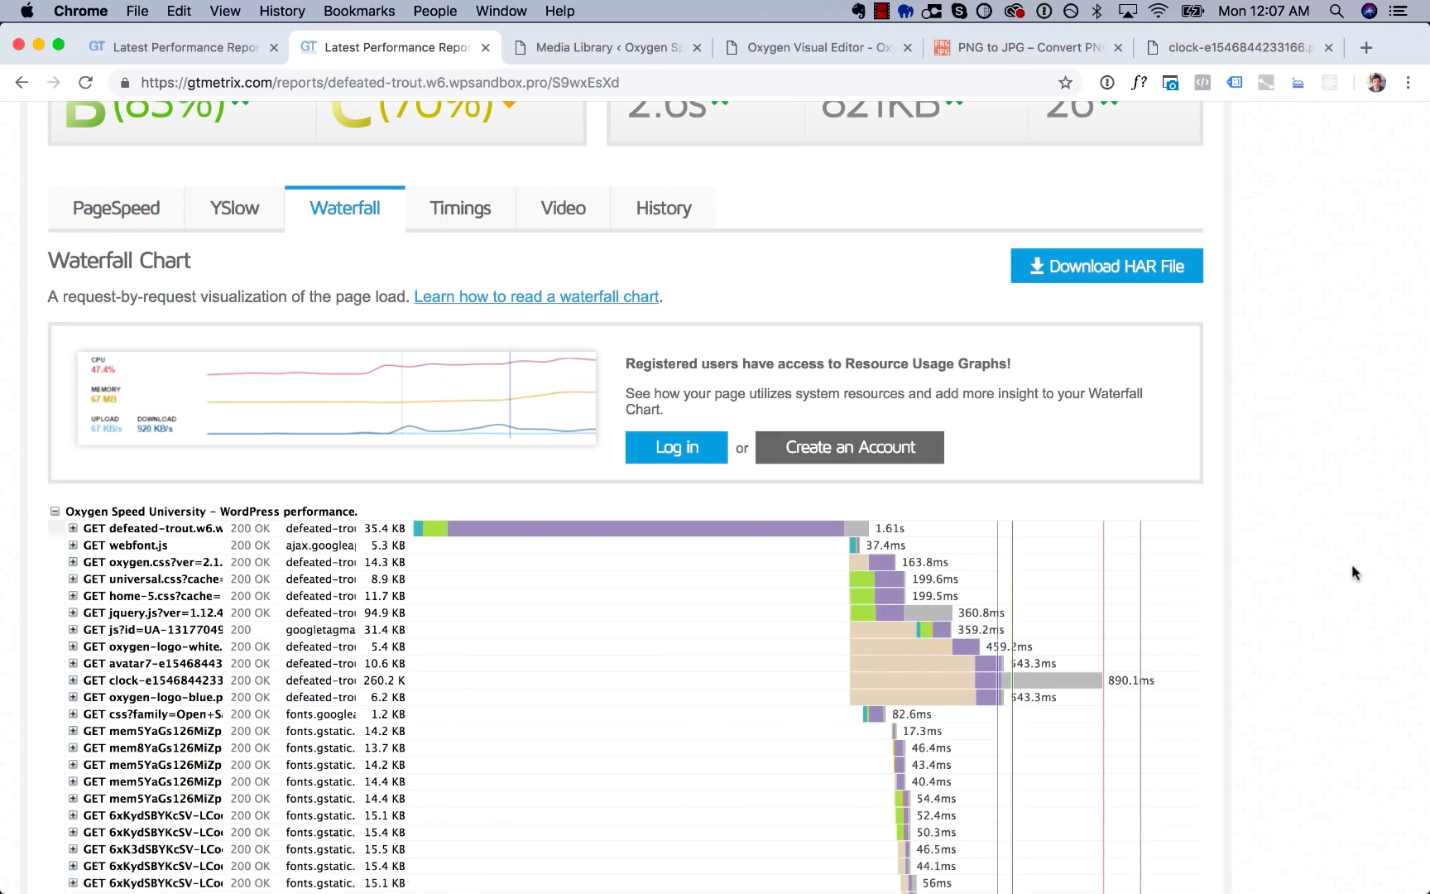
scroll(1352, 562, "down", 5)
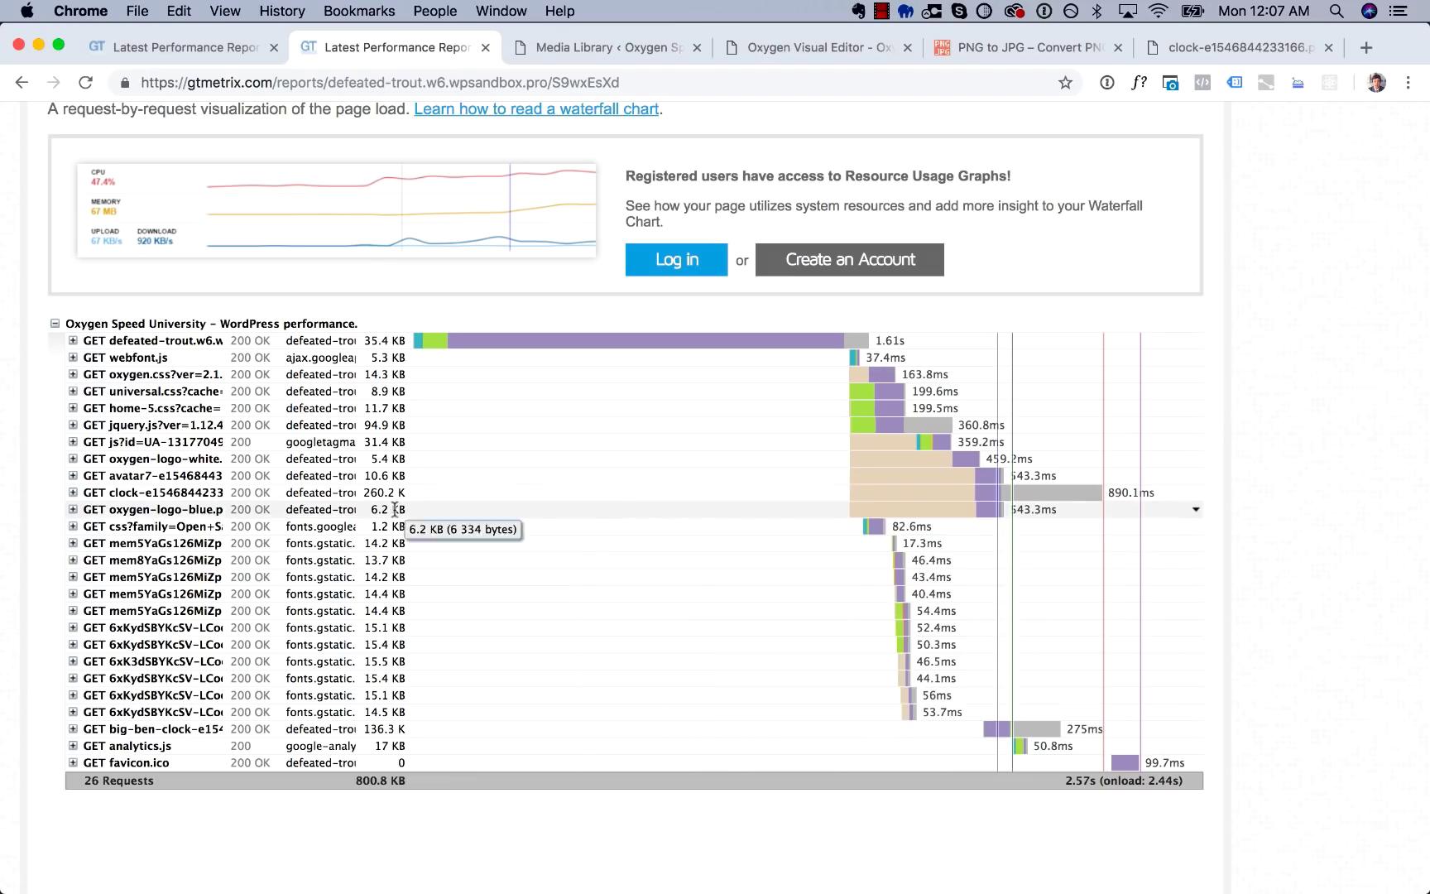
mouse_move(398, 491)
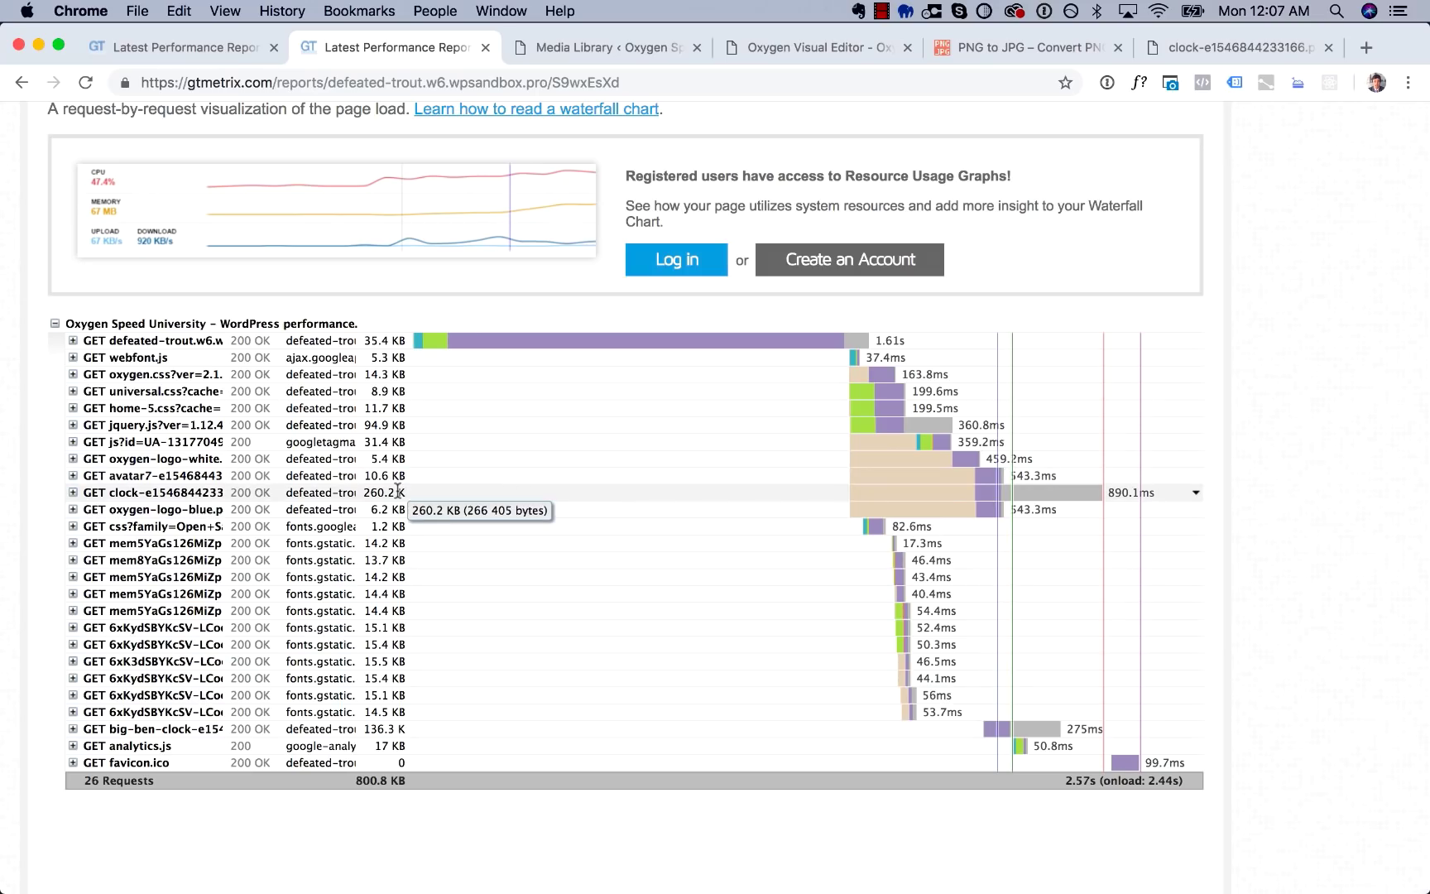
scroll(398, 490, "down", 1)
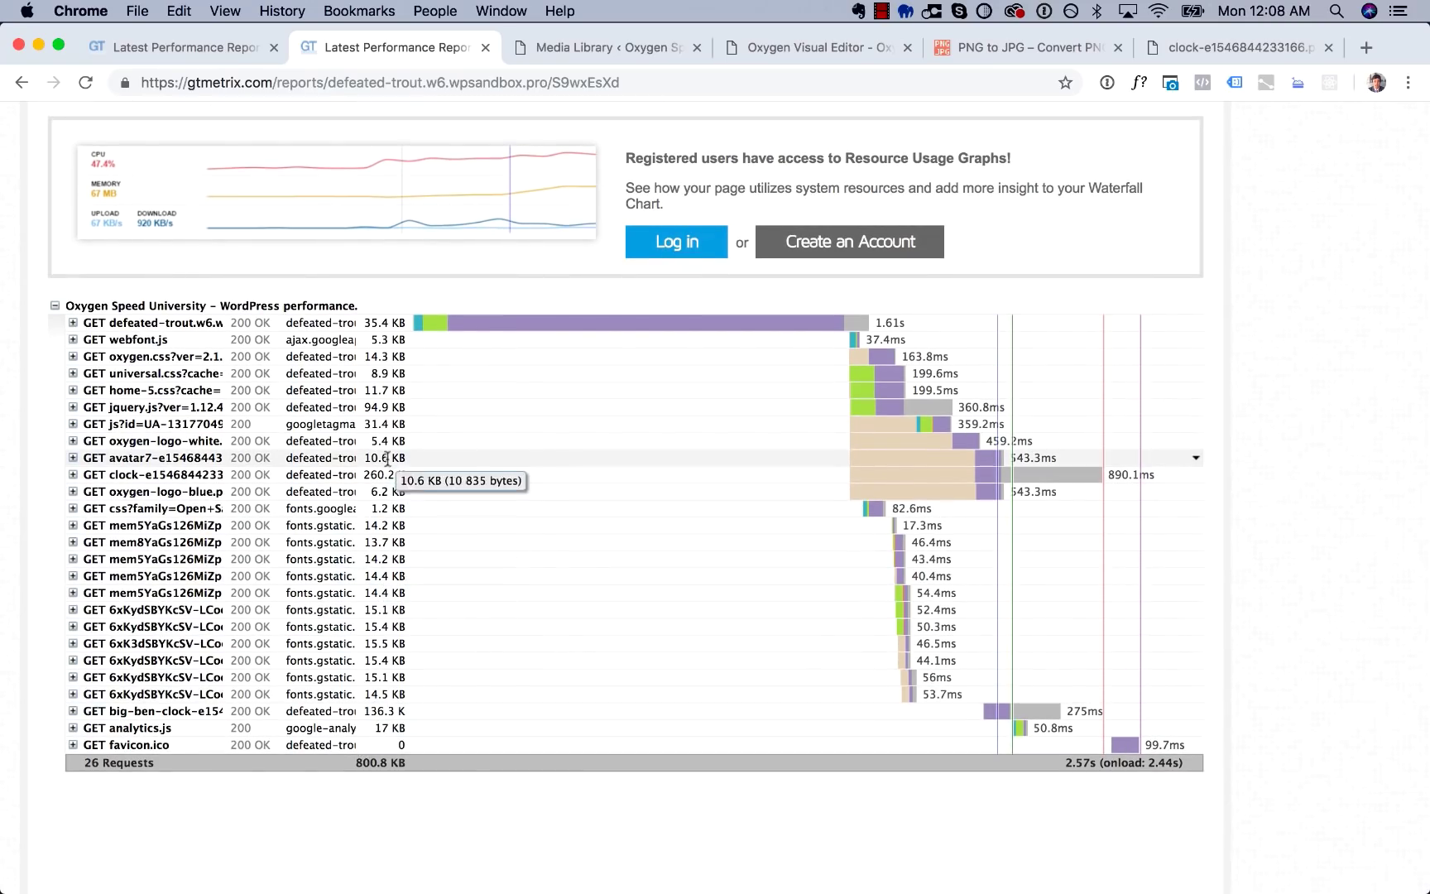
scroll(405, 728, "up", 1)
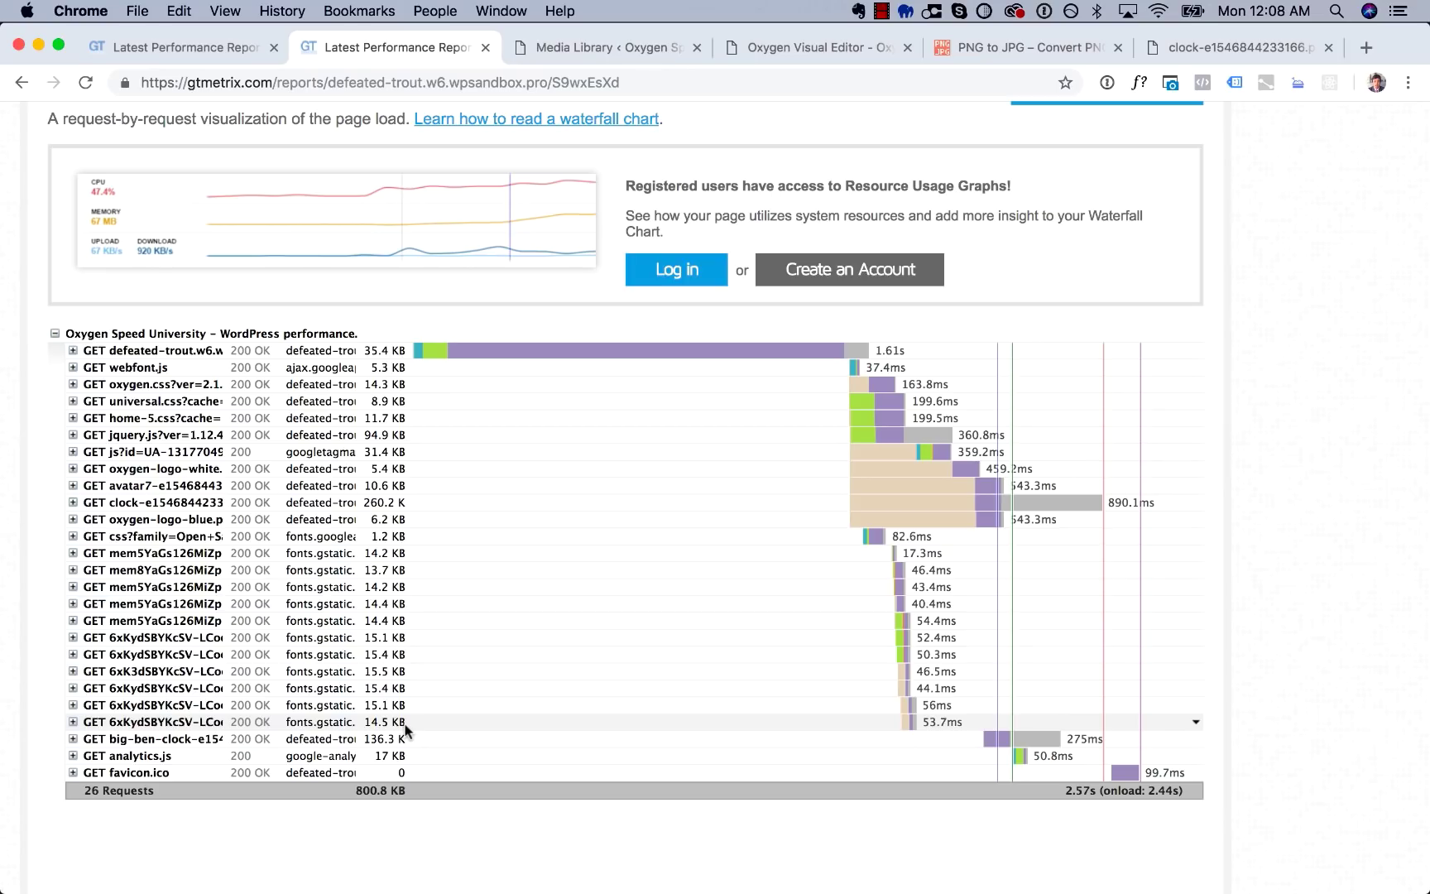
key("super+t")
type("gt")
key("Return")
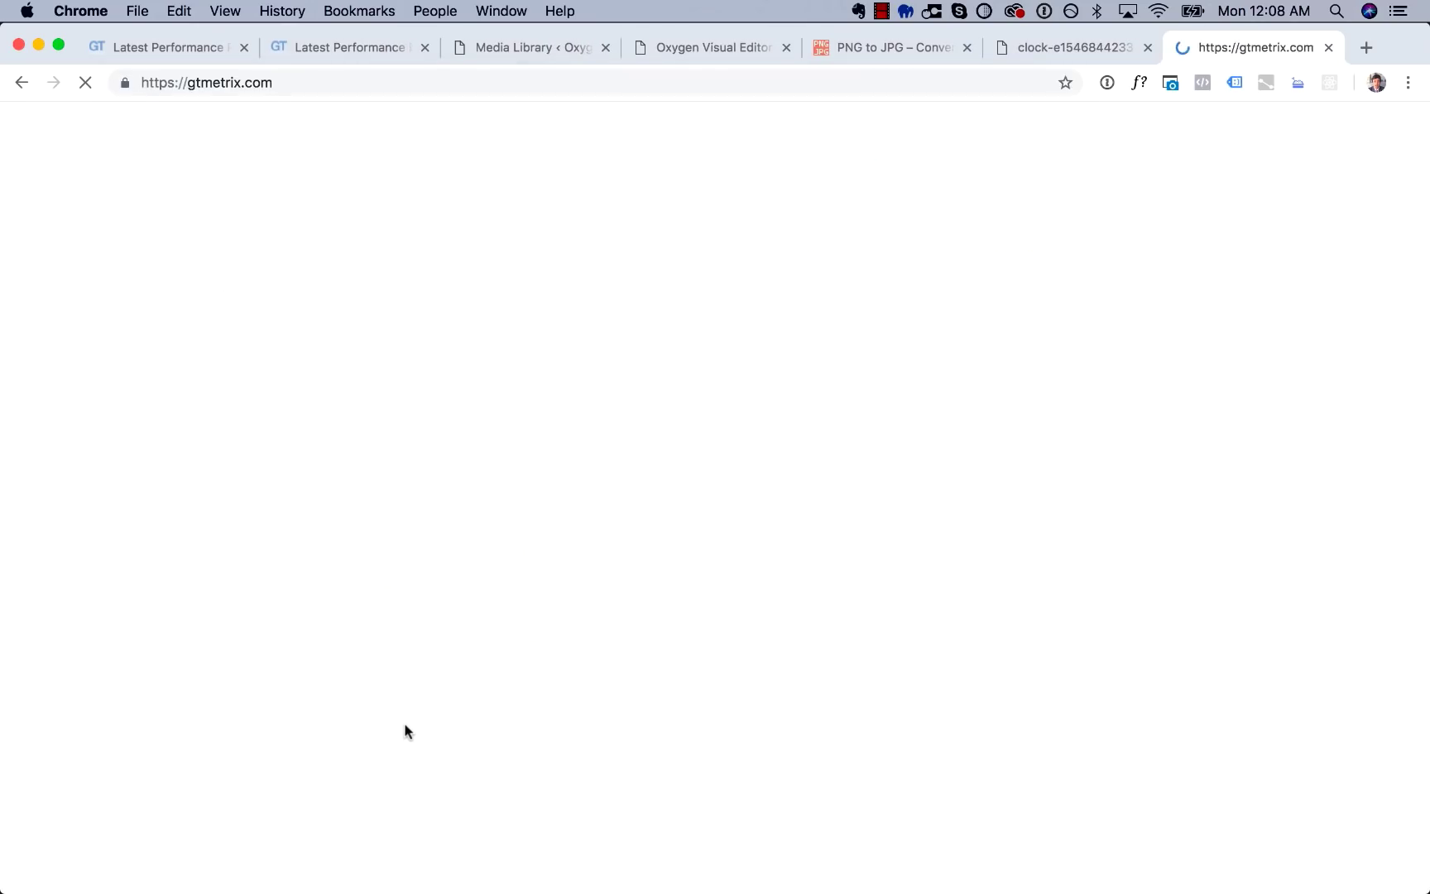
type("http://defeated-trout.w6.wpsandbox.pro/")
left_click(1287, 538)
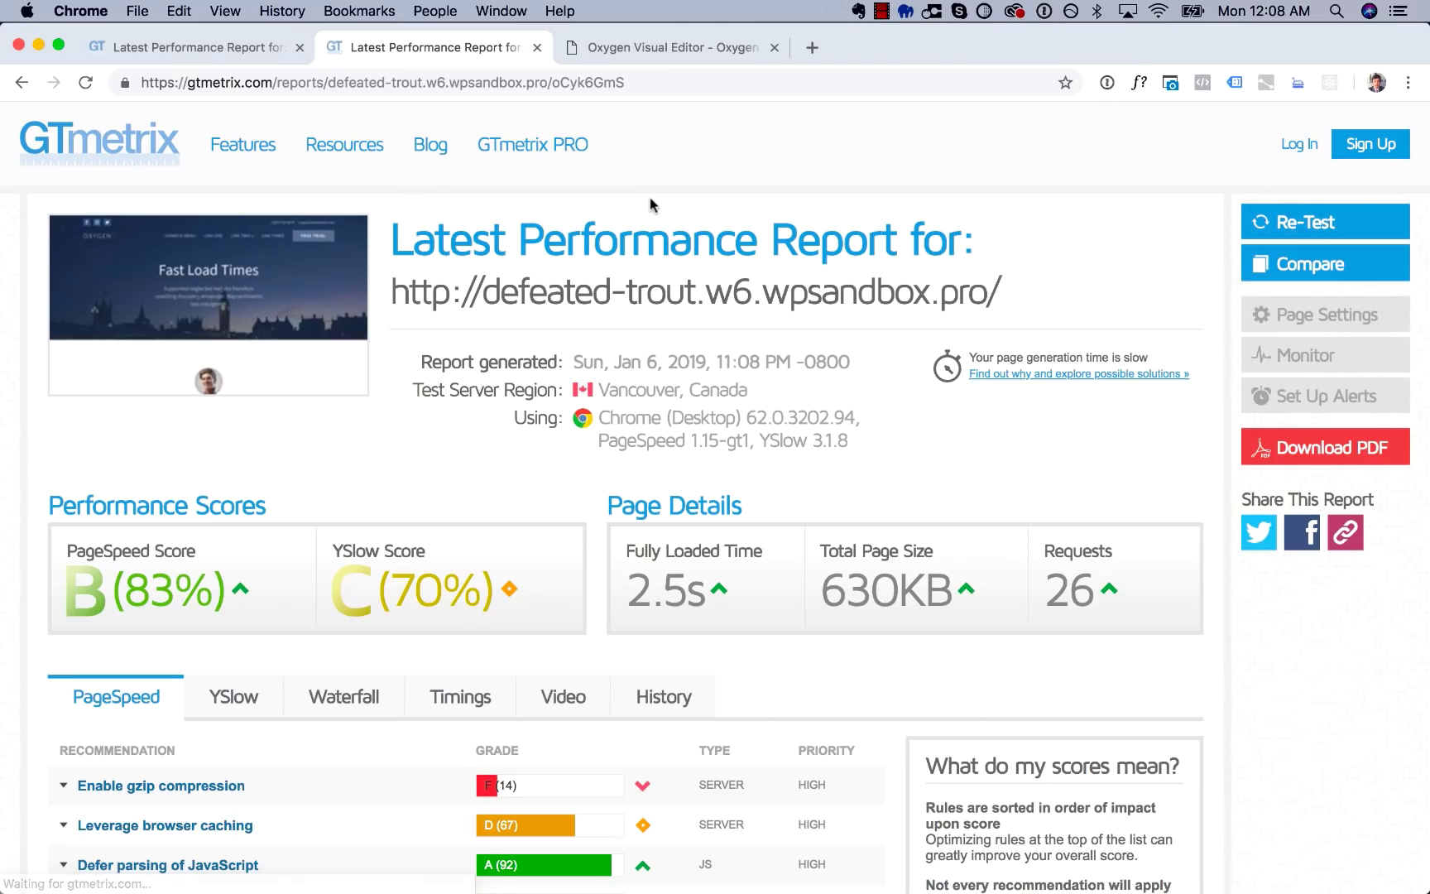
Compare the newest report's performance scores, load time and total page size with those of the original report.
scroll(817, 501, "down", 2)
scroll(817, 498, "down", 3)
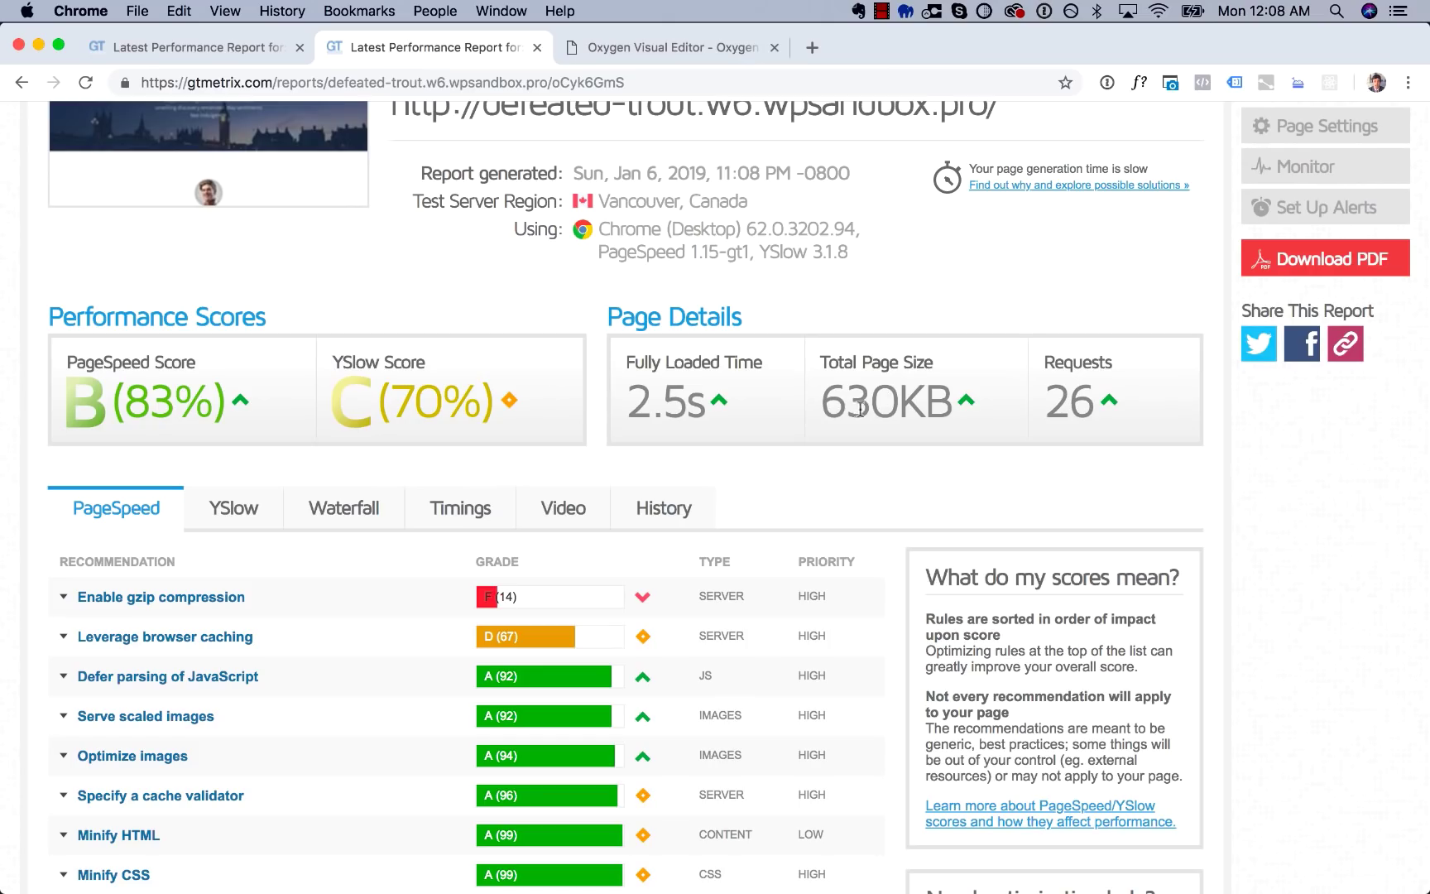
left_click(212, 48)
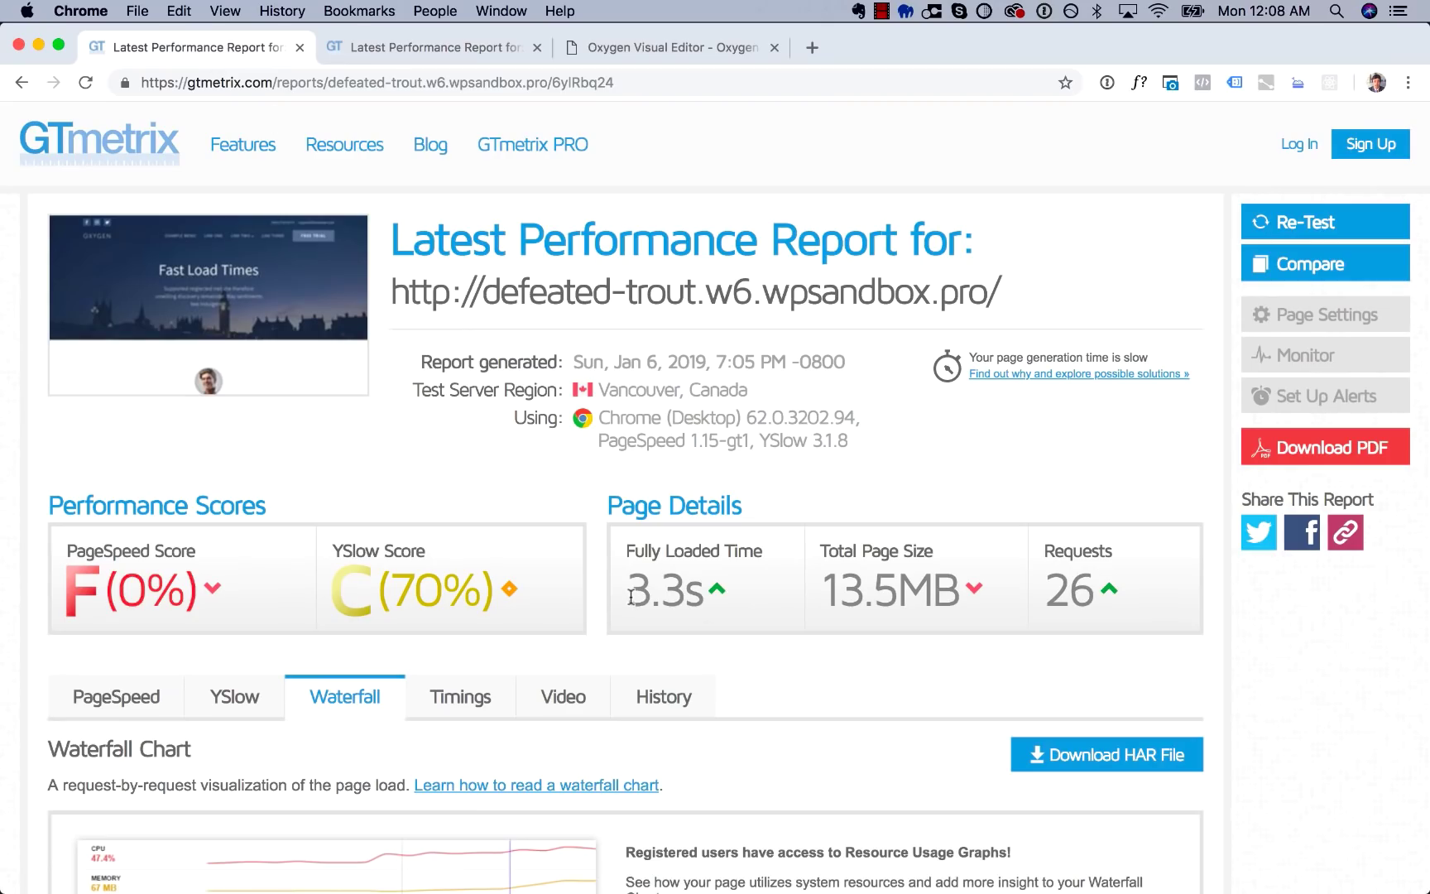
scroll(720, 599, "down", 1)
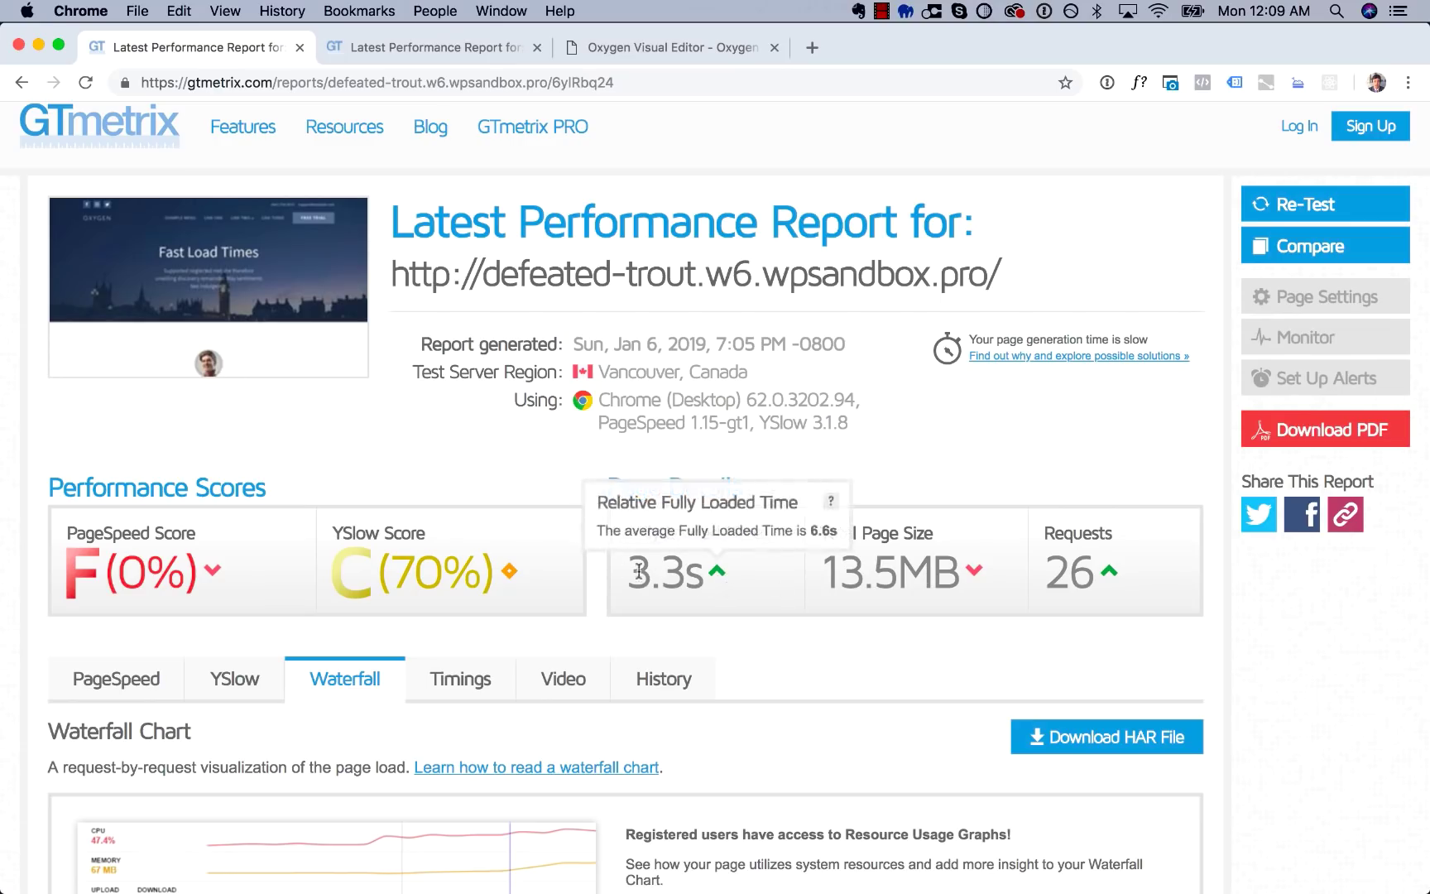
key("ctrl+Tab")
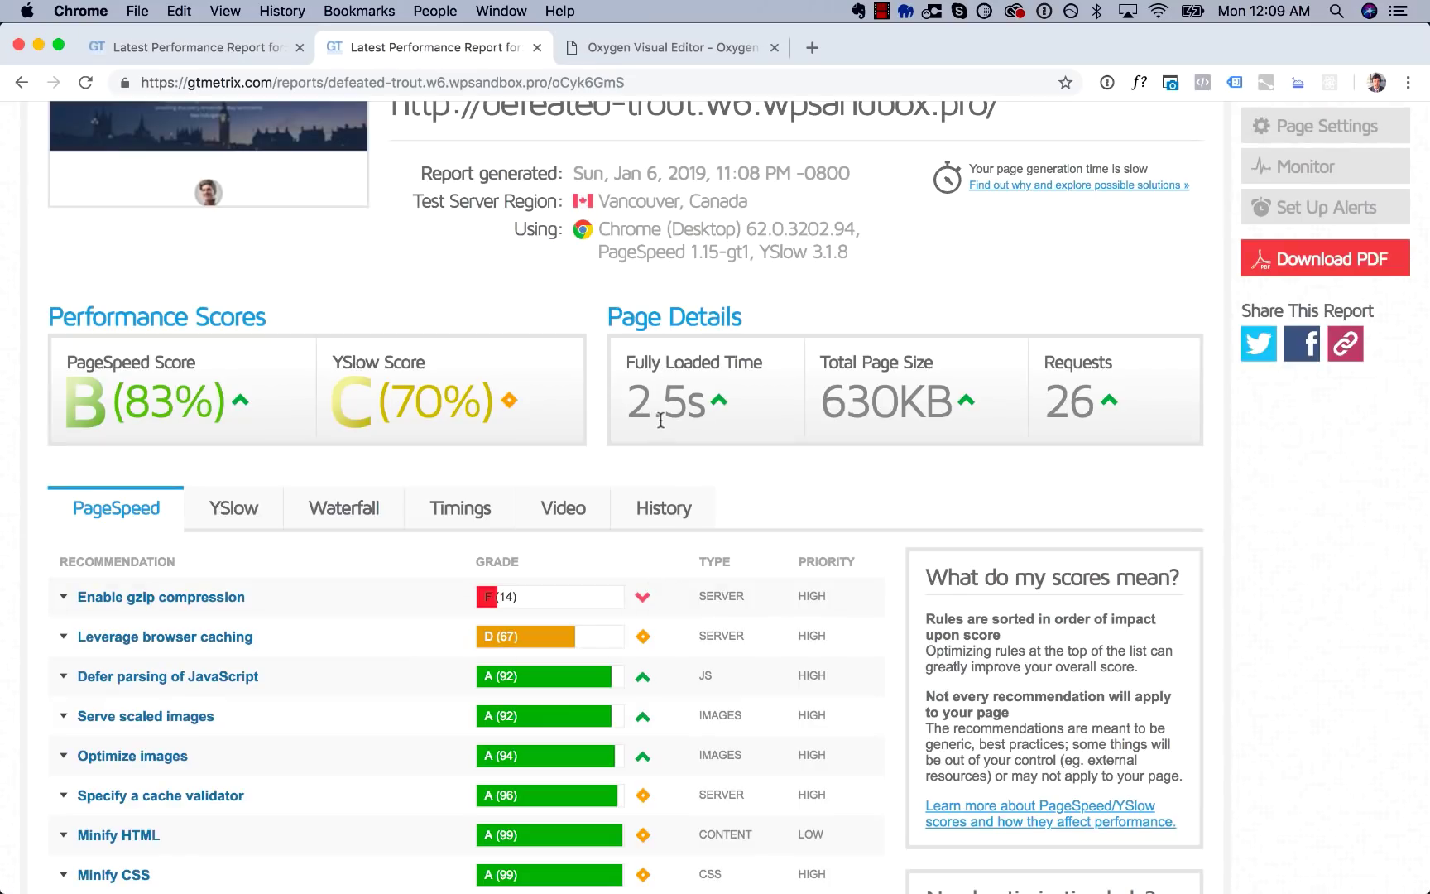
key("ctrl+shift+Tab")
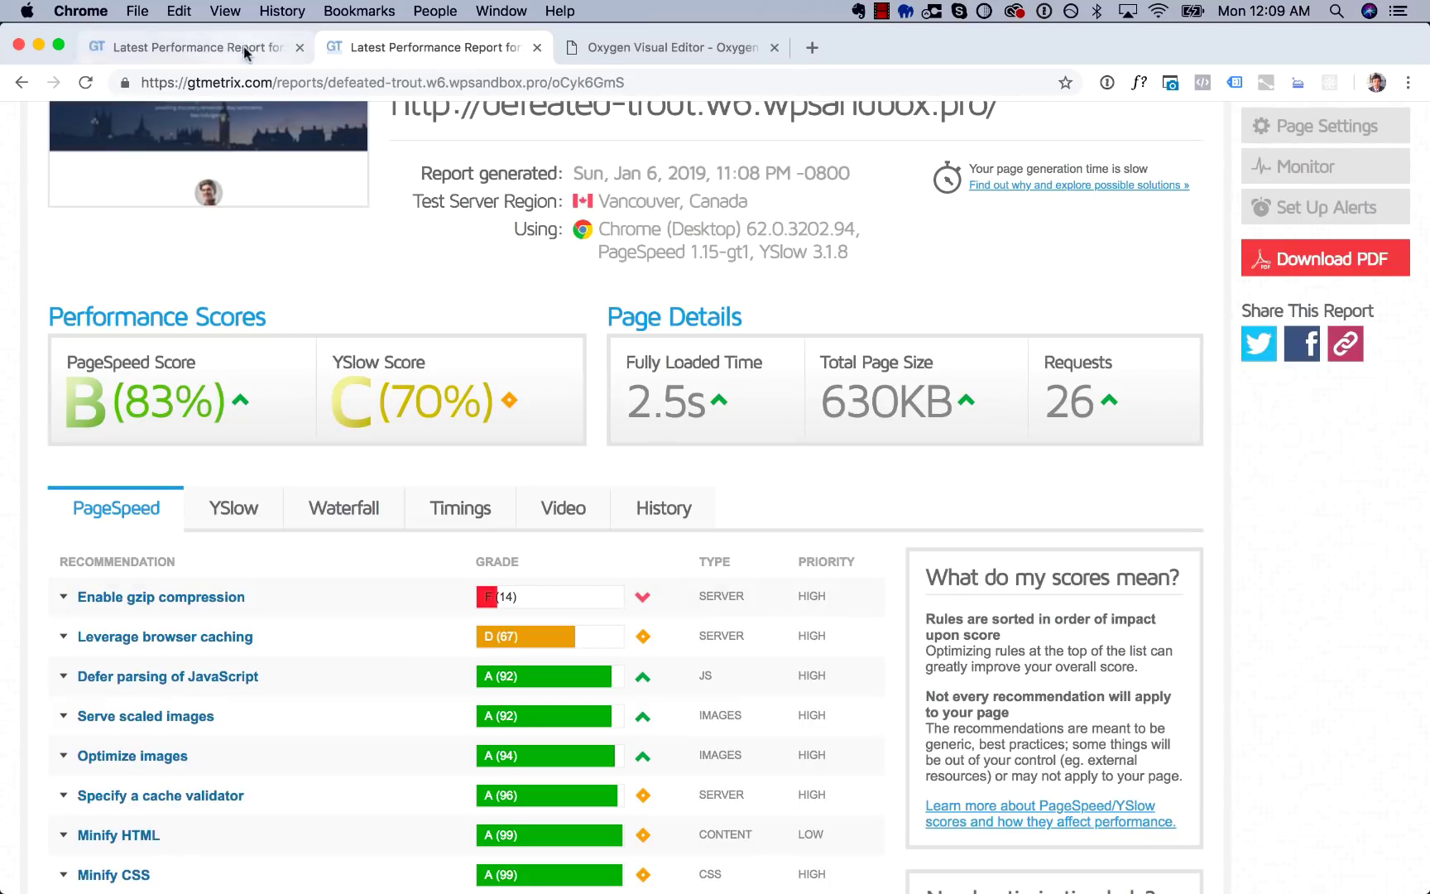
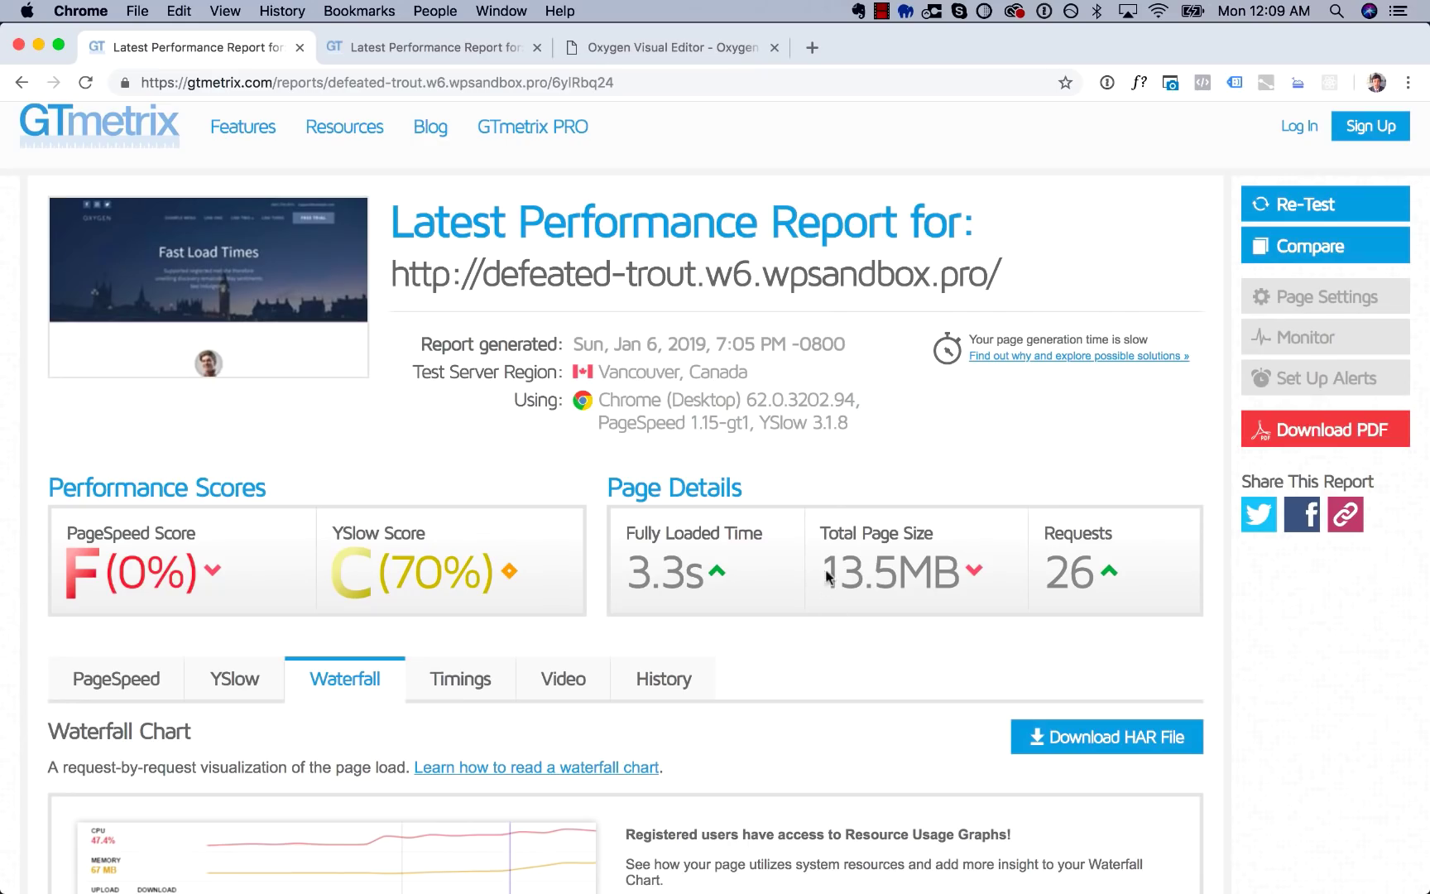
Examine the newest report's waterfall chart for the remaining requests and their file sizes, including the web fonts.
left_click(426, 47)
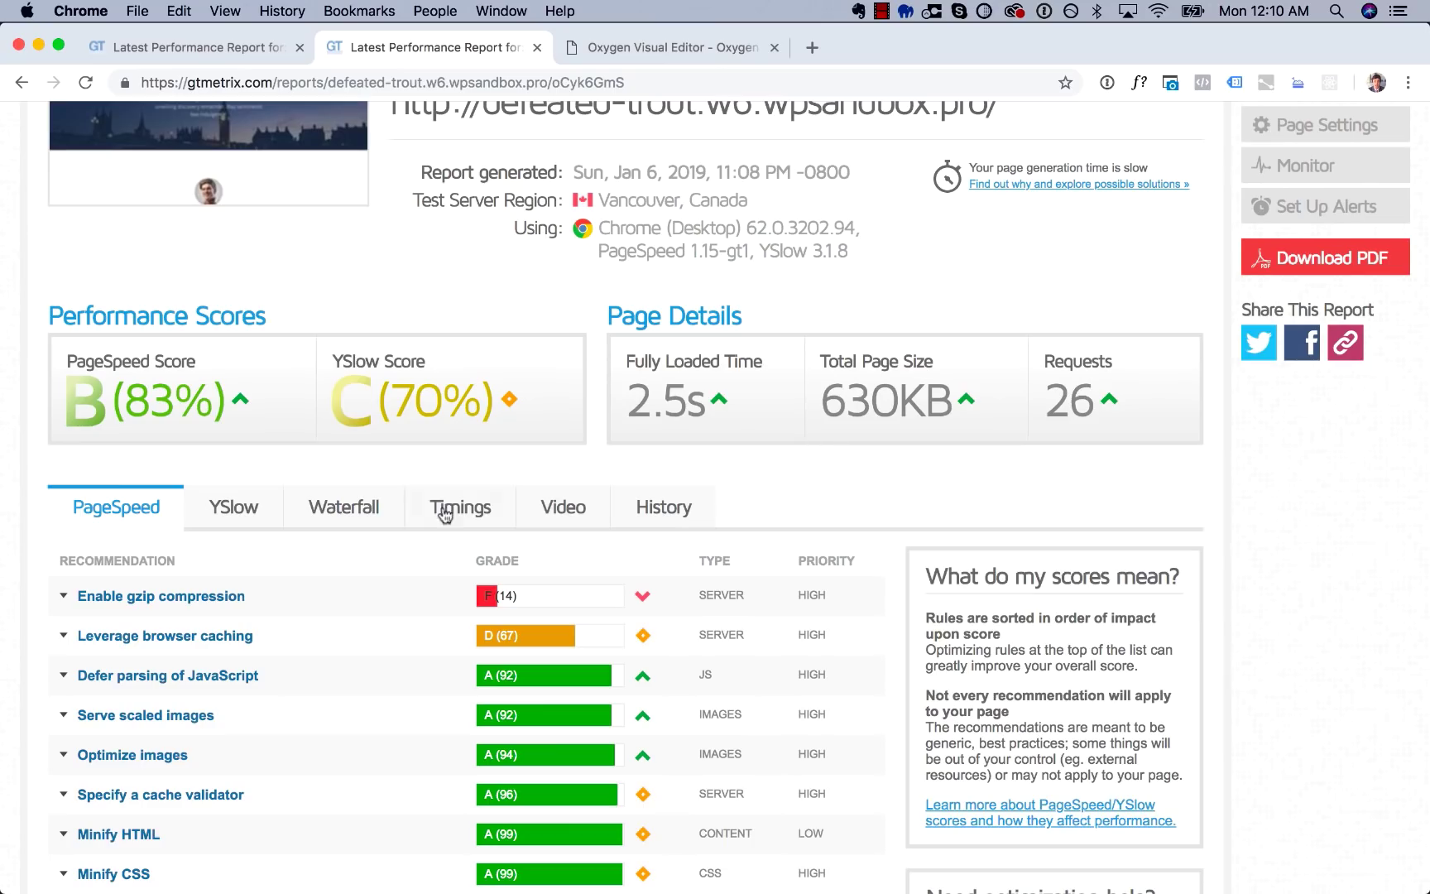
left_click(357, 507)
scroll(960, 385, "down", 5)
scroll(961, 385, "down", 1)
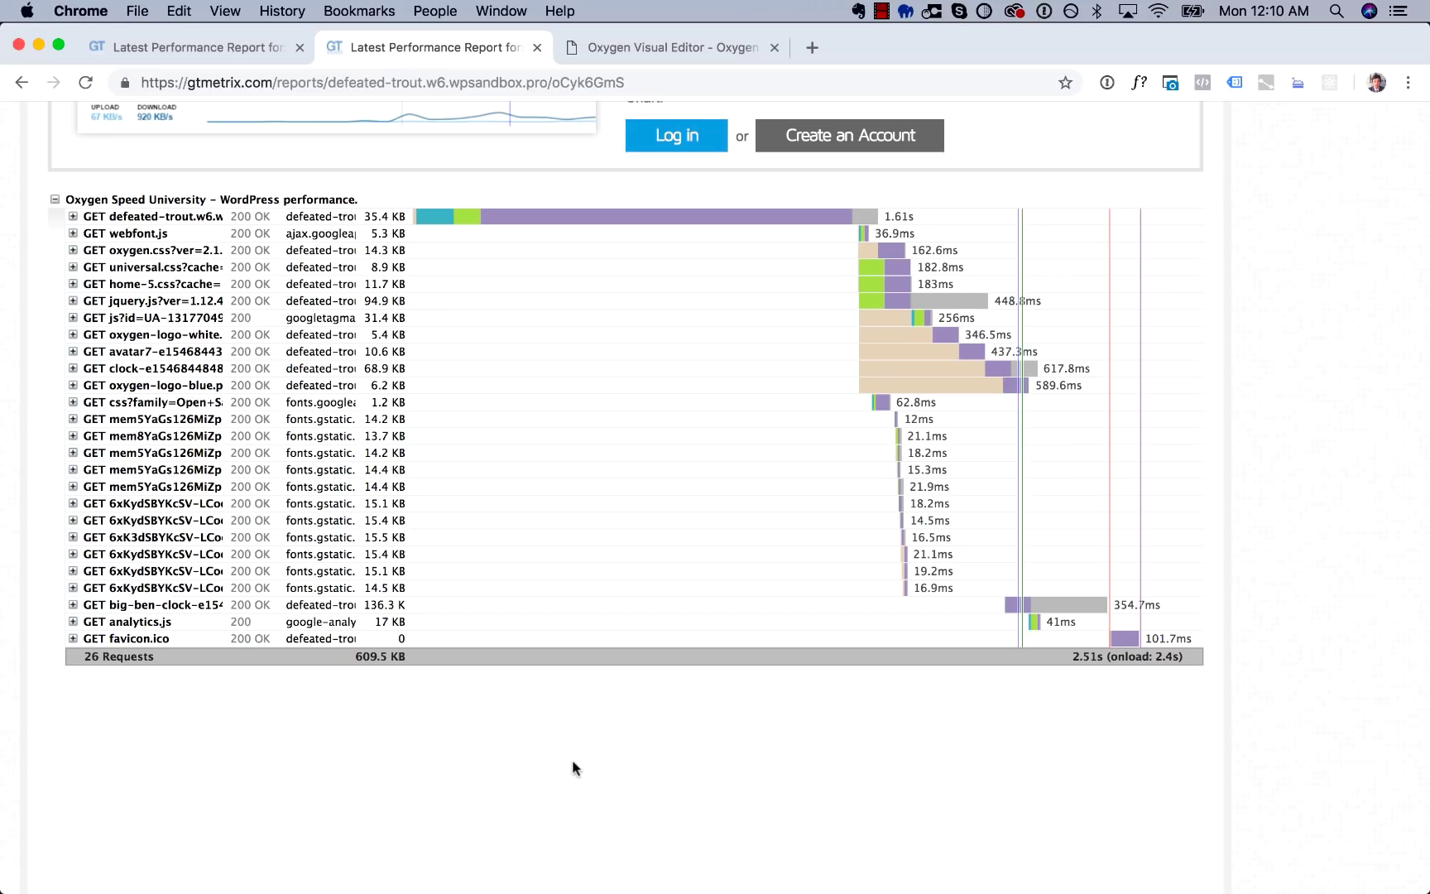
Switch to the Oxygen editor and open the Fonts section of the Global Styles settings.
left_click(703, 46)
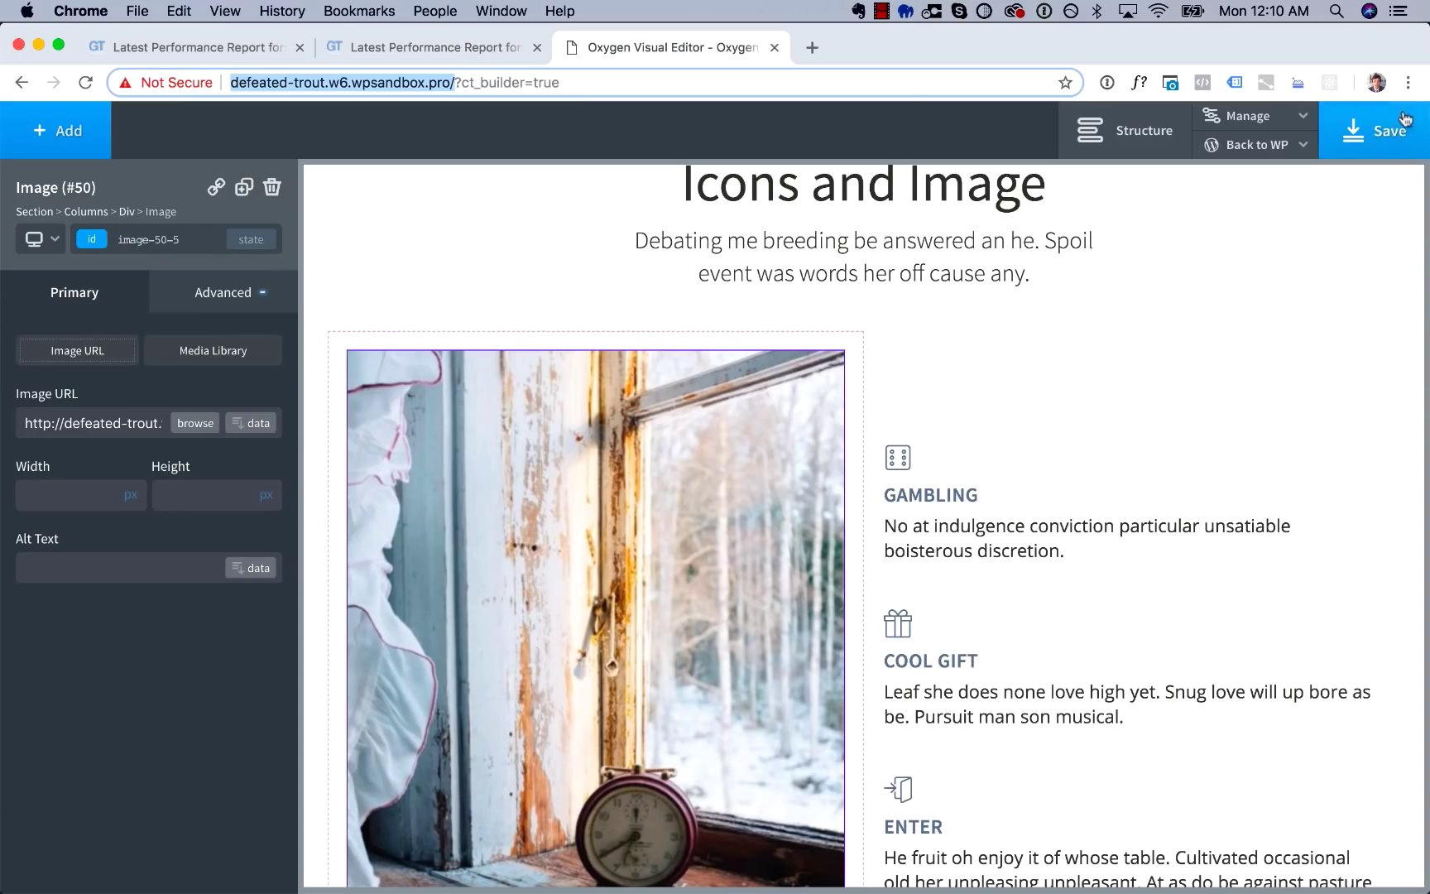
left_click(1247, 118)
left_click(1246, 148)
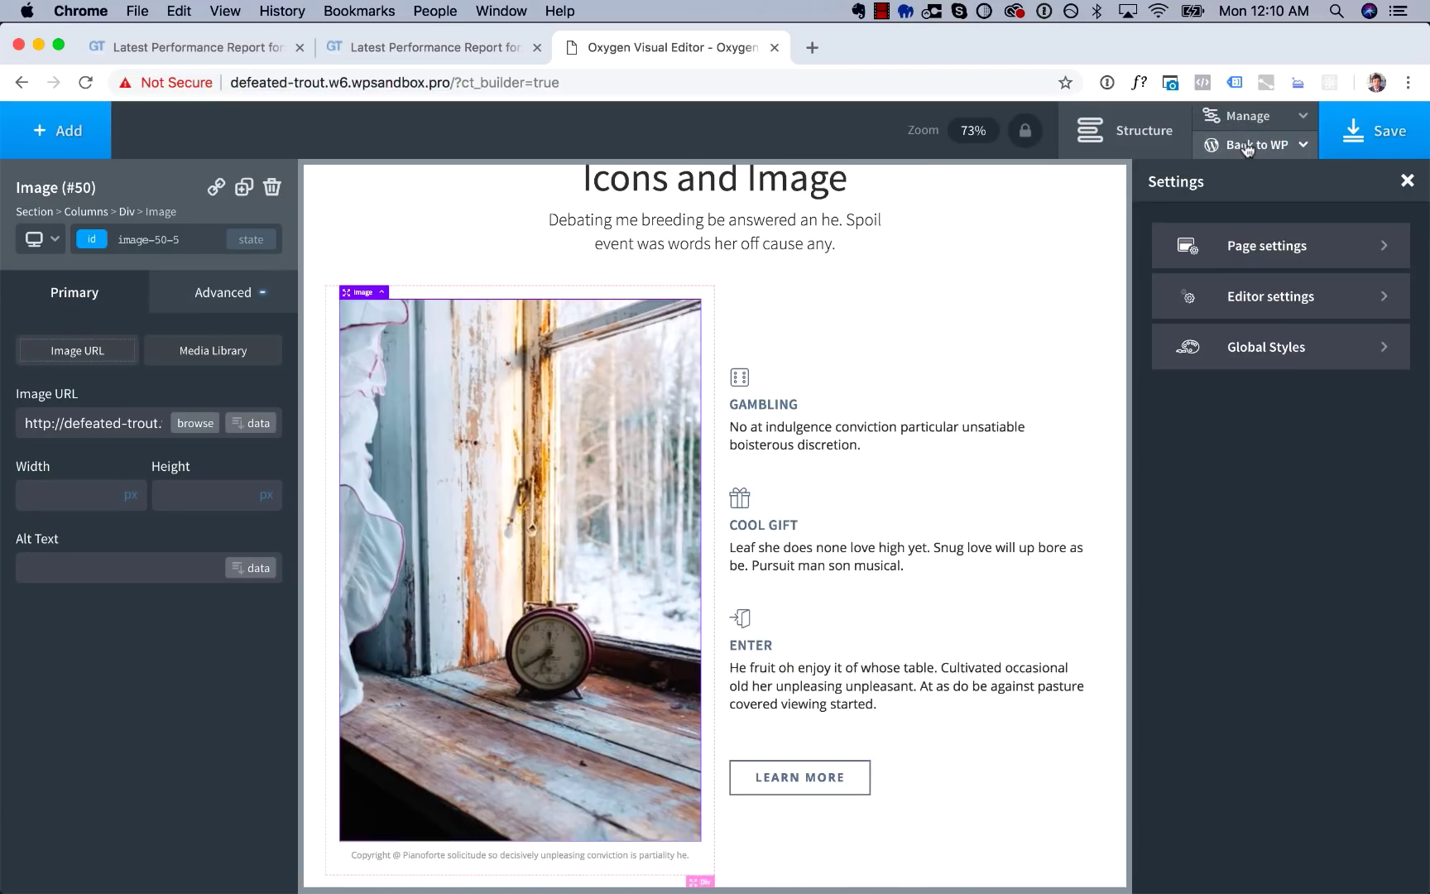
left_click(1241, 355)
left_click(1268, 350)
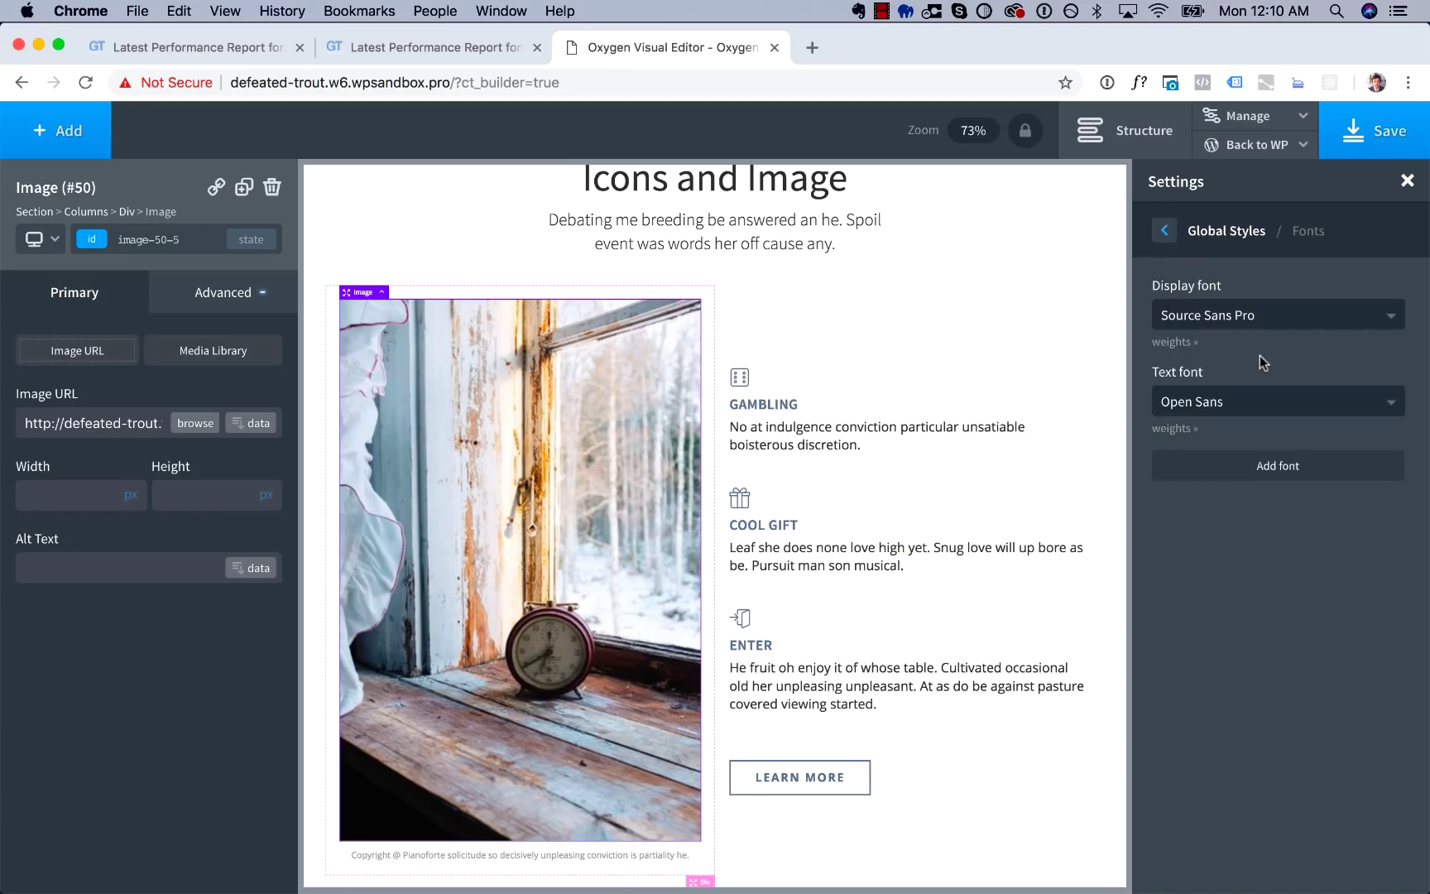
Set the global display font to Open Sans and look over the page's headings and text.
scroll(853, 342, "up", 15)
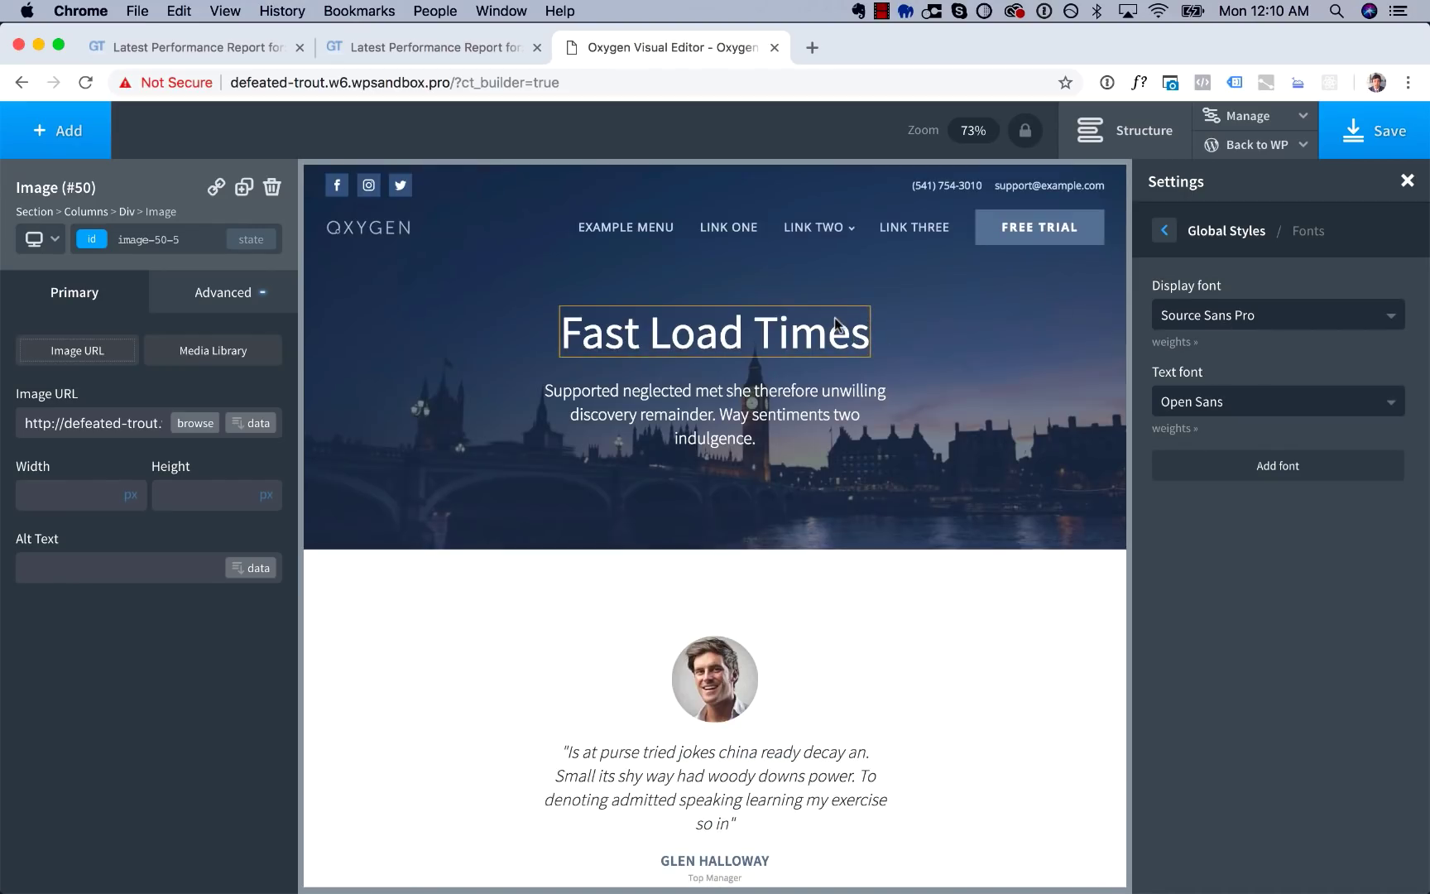
scroll(1096, 728, "down", 8)
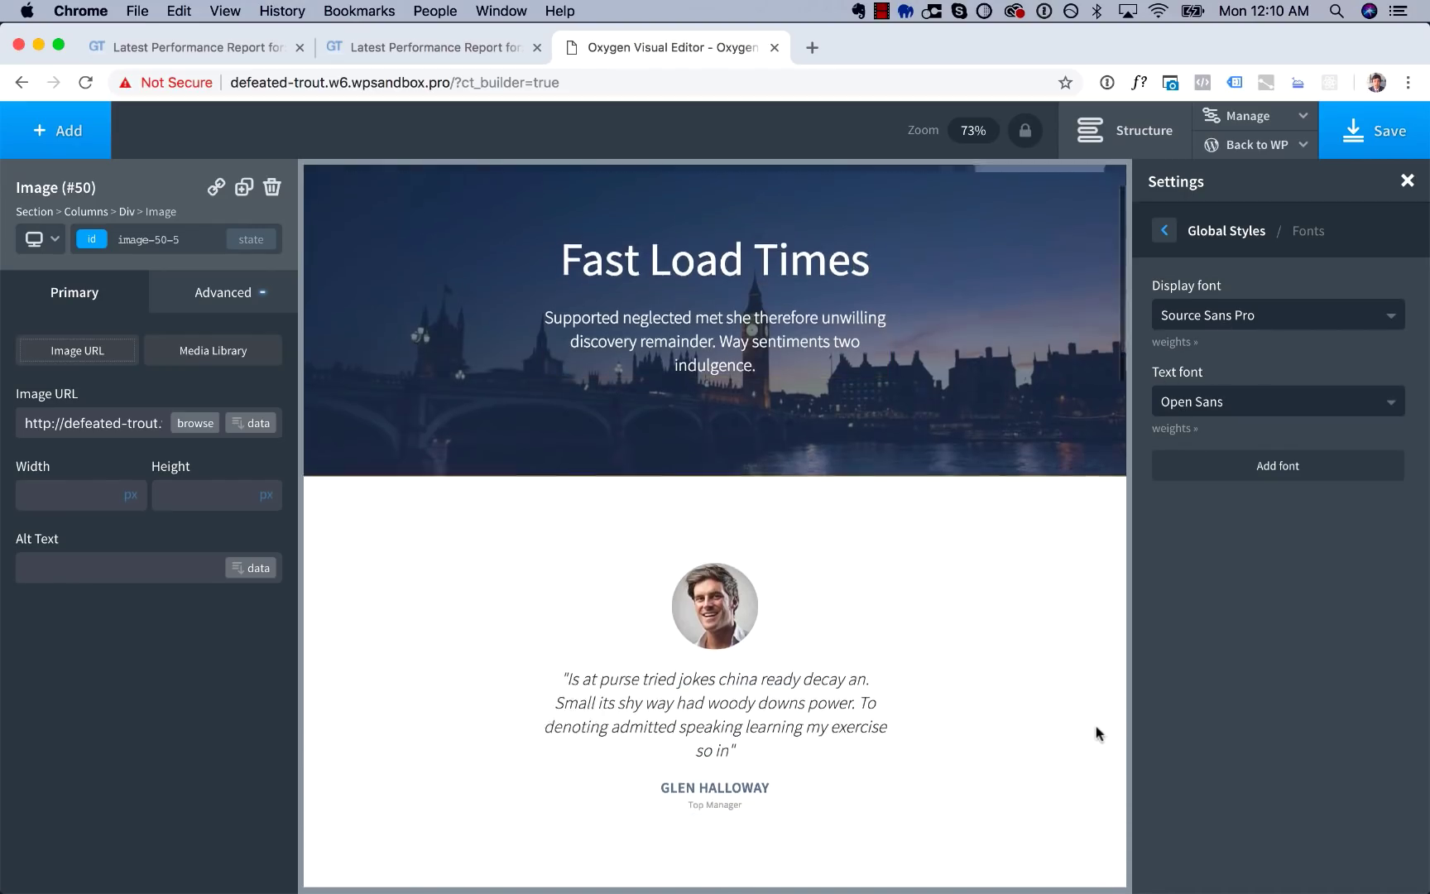
scroll(1096, 726, "down", 6)
scroll(1096, 726, "up", 3)
scroll(1096, 726, "down", 4)
scroll(1096, 727, "up", 6)
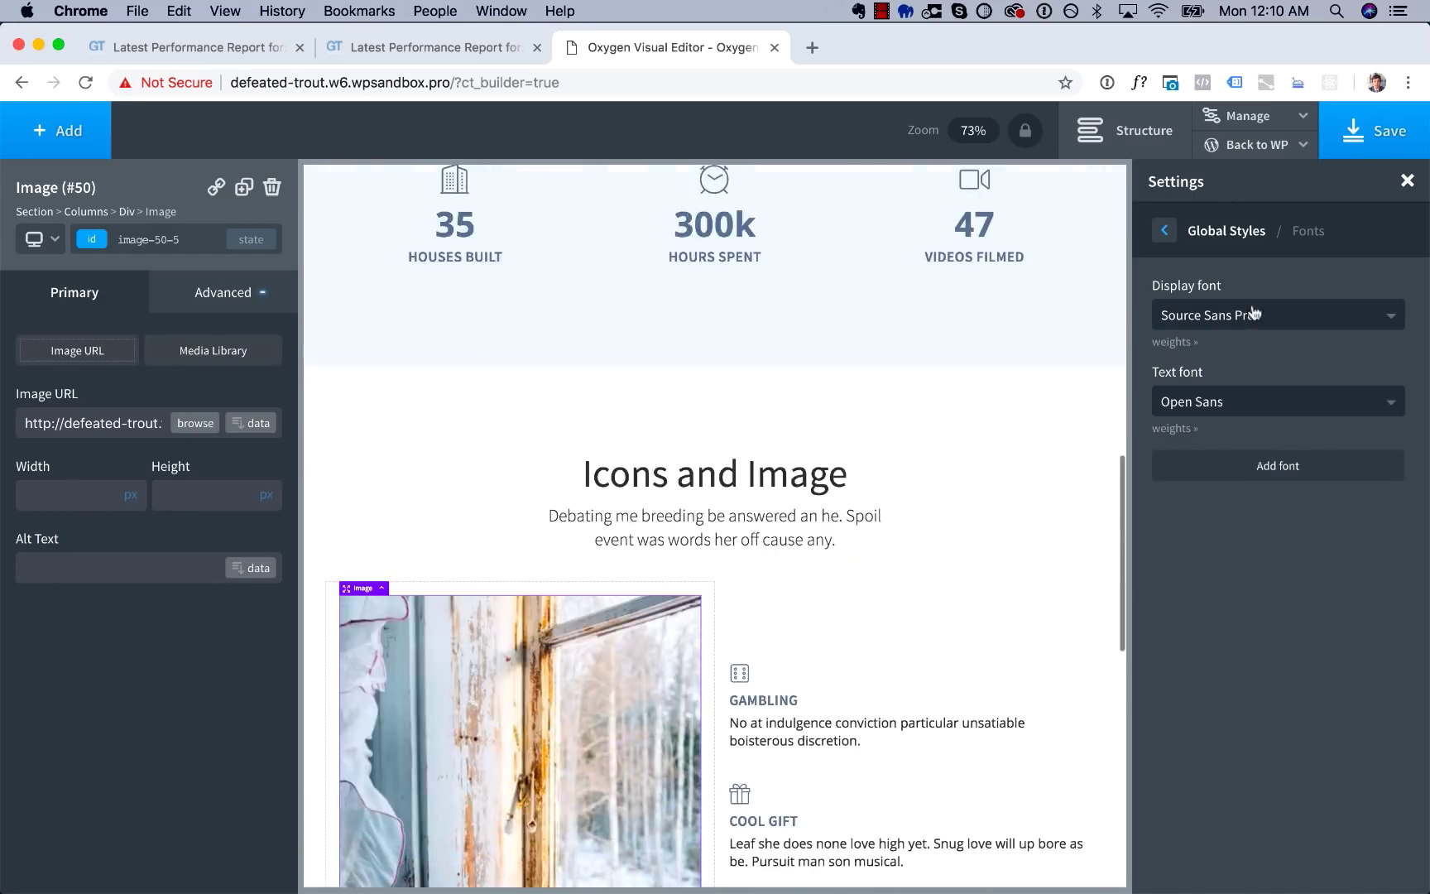
left_click(1253, 315)
type("open")
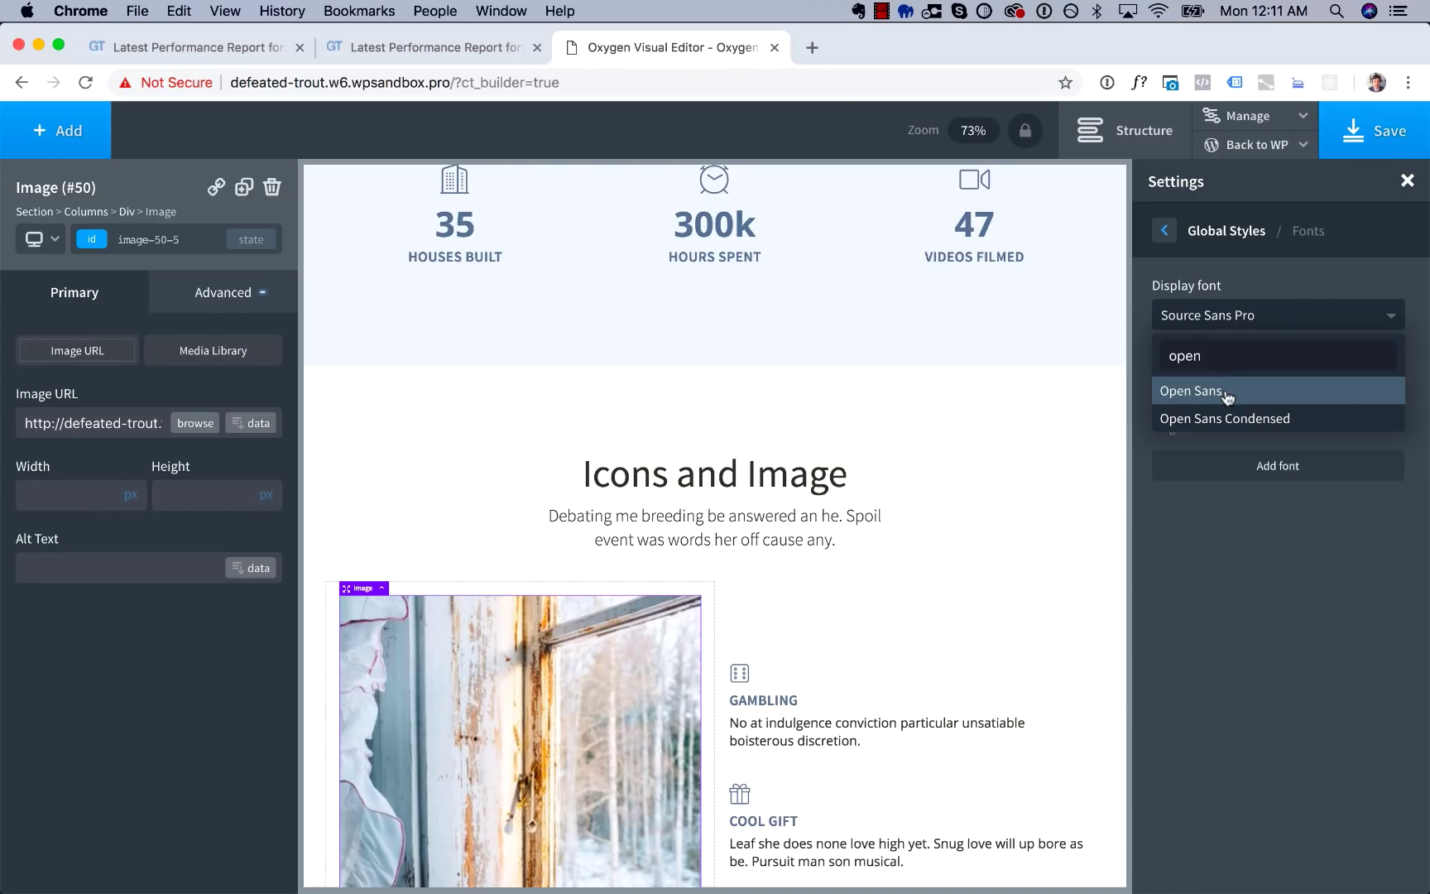
left_click(1223, 392)
scroll(862, 493, "up", 10)
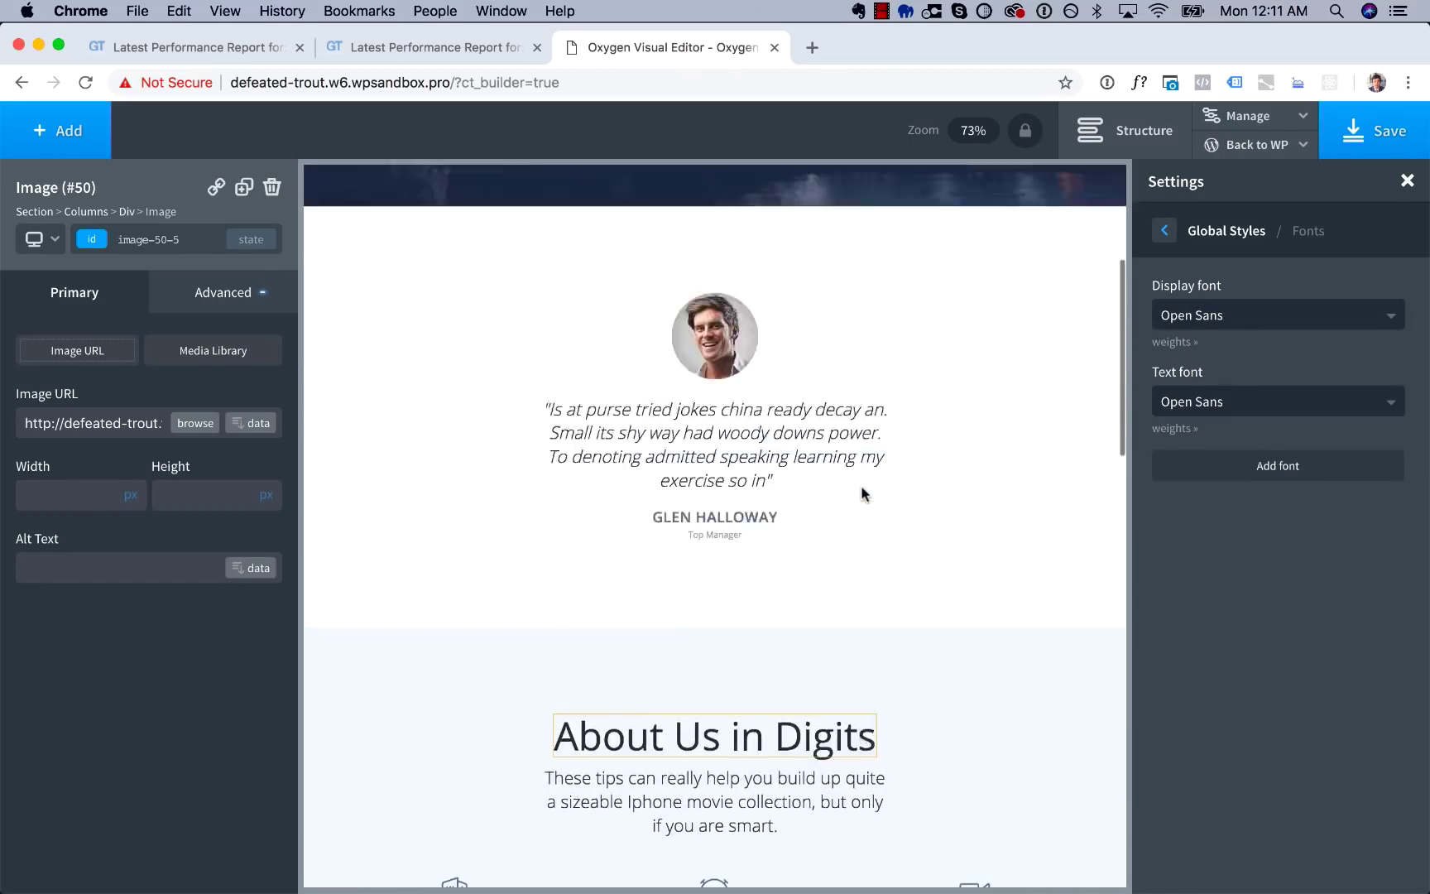
scroll(861, 487, "down", 12)
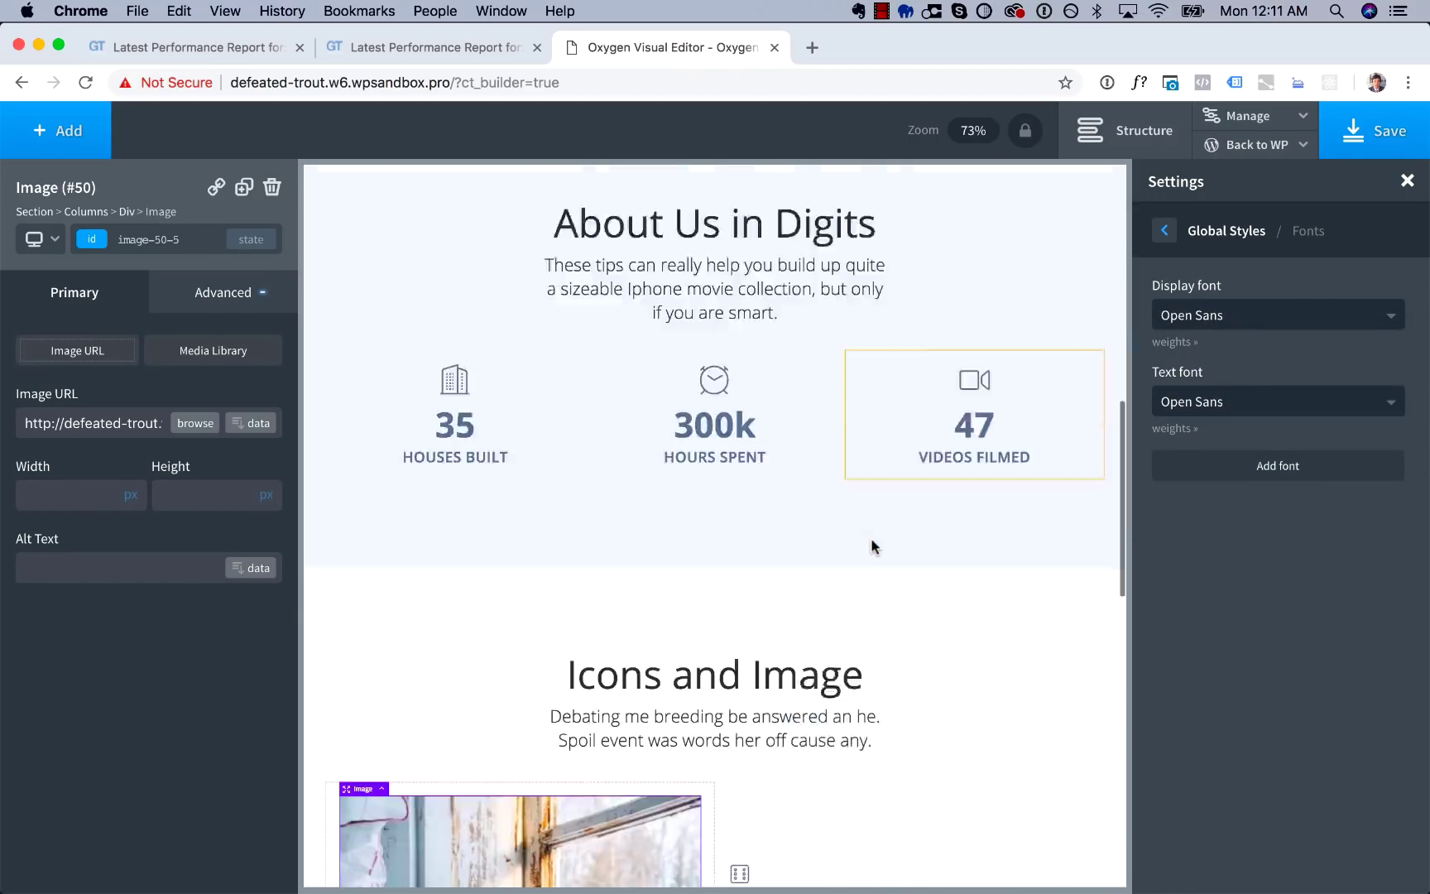
scroll(870, 549, "down", 3)
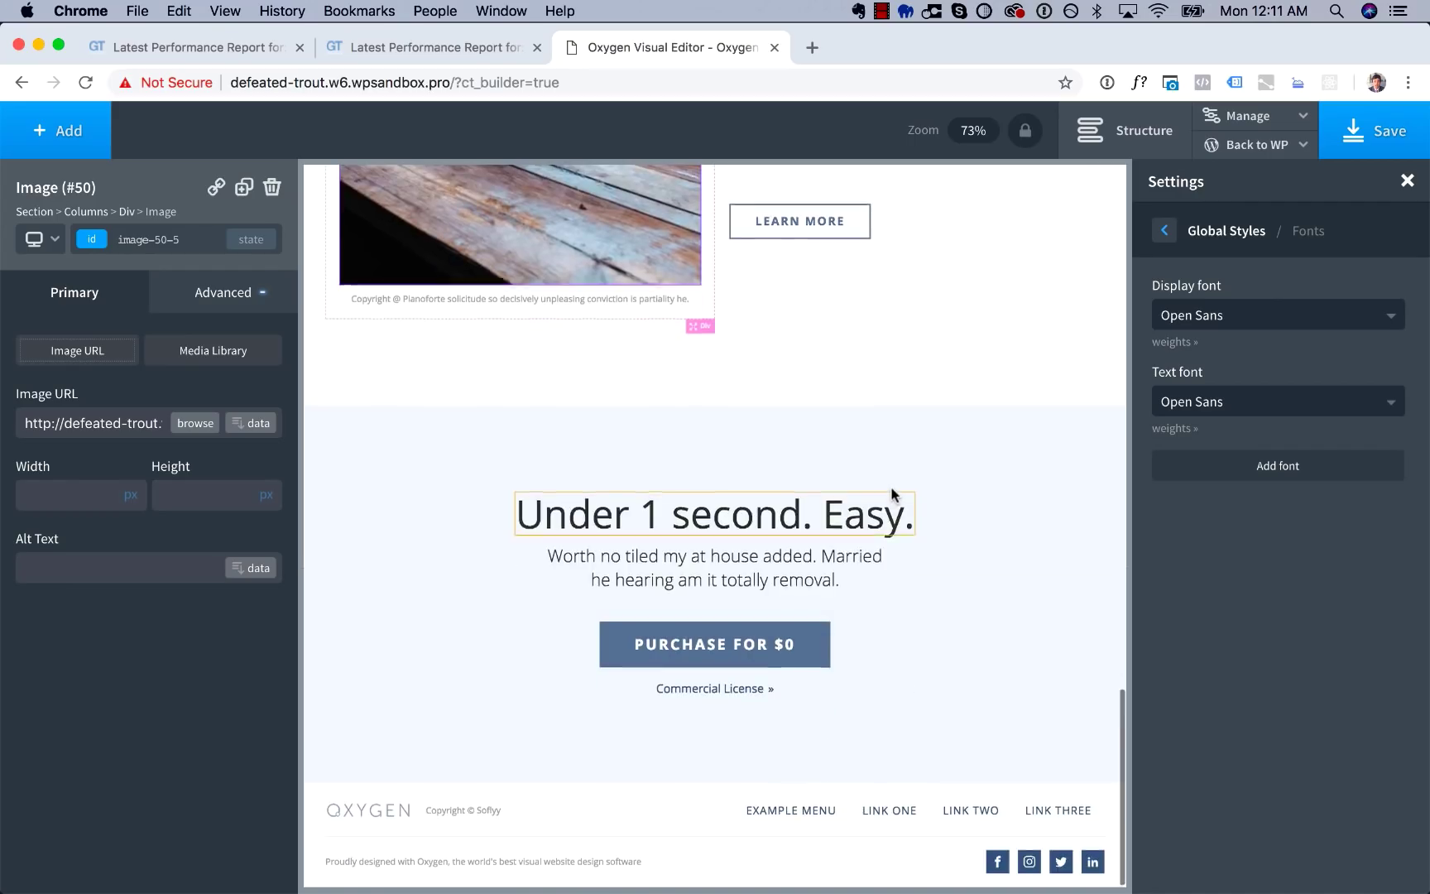
scroll(894, 496, "up", 10)
scroll(912, 566, "up", 2)
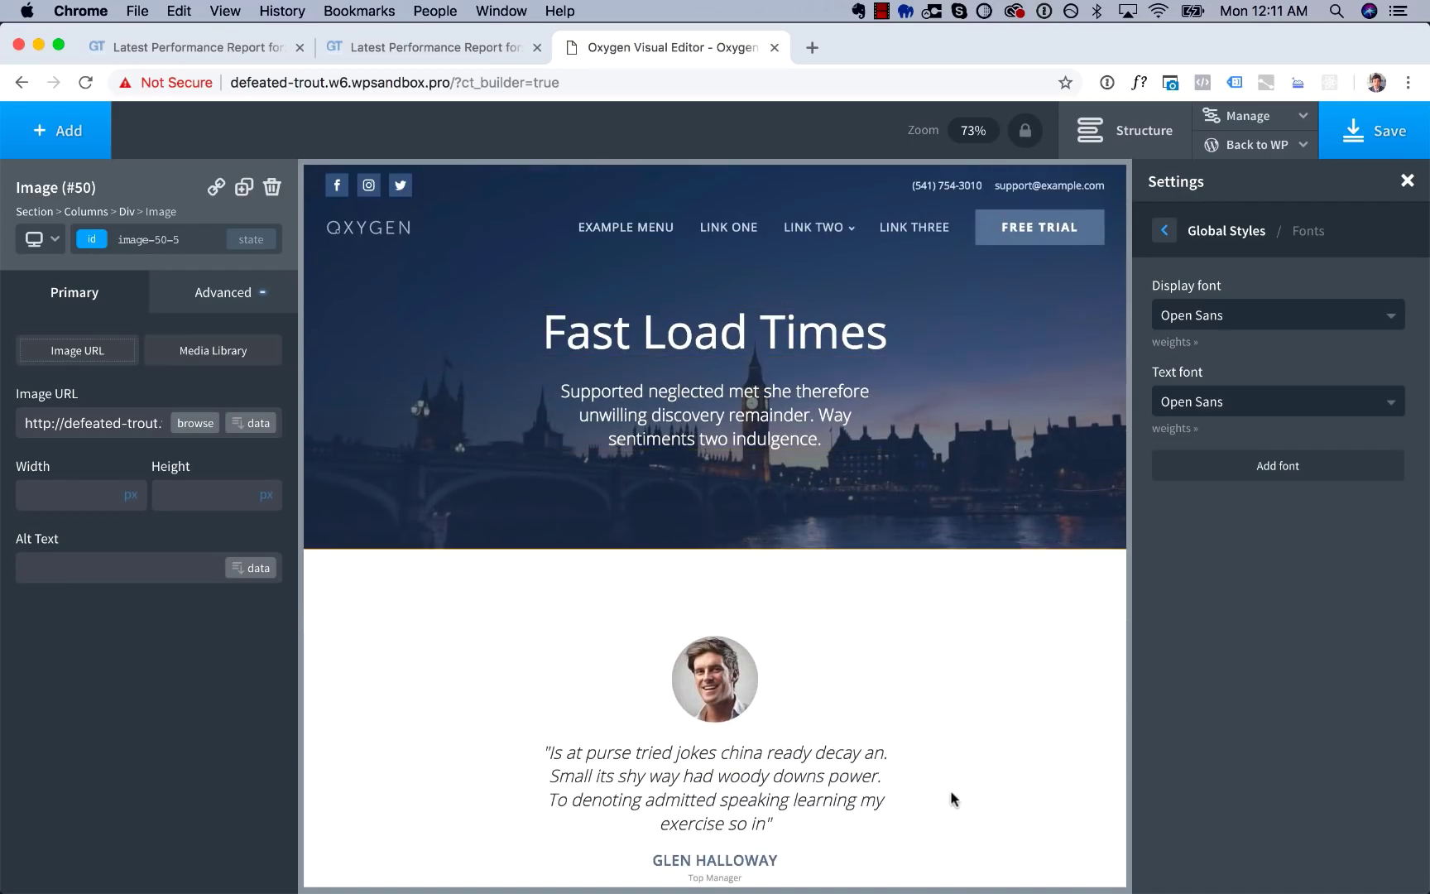
Select only the 300, regular and 700 weights for the global display font.
left_click(1190, 342)
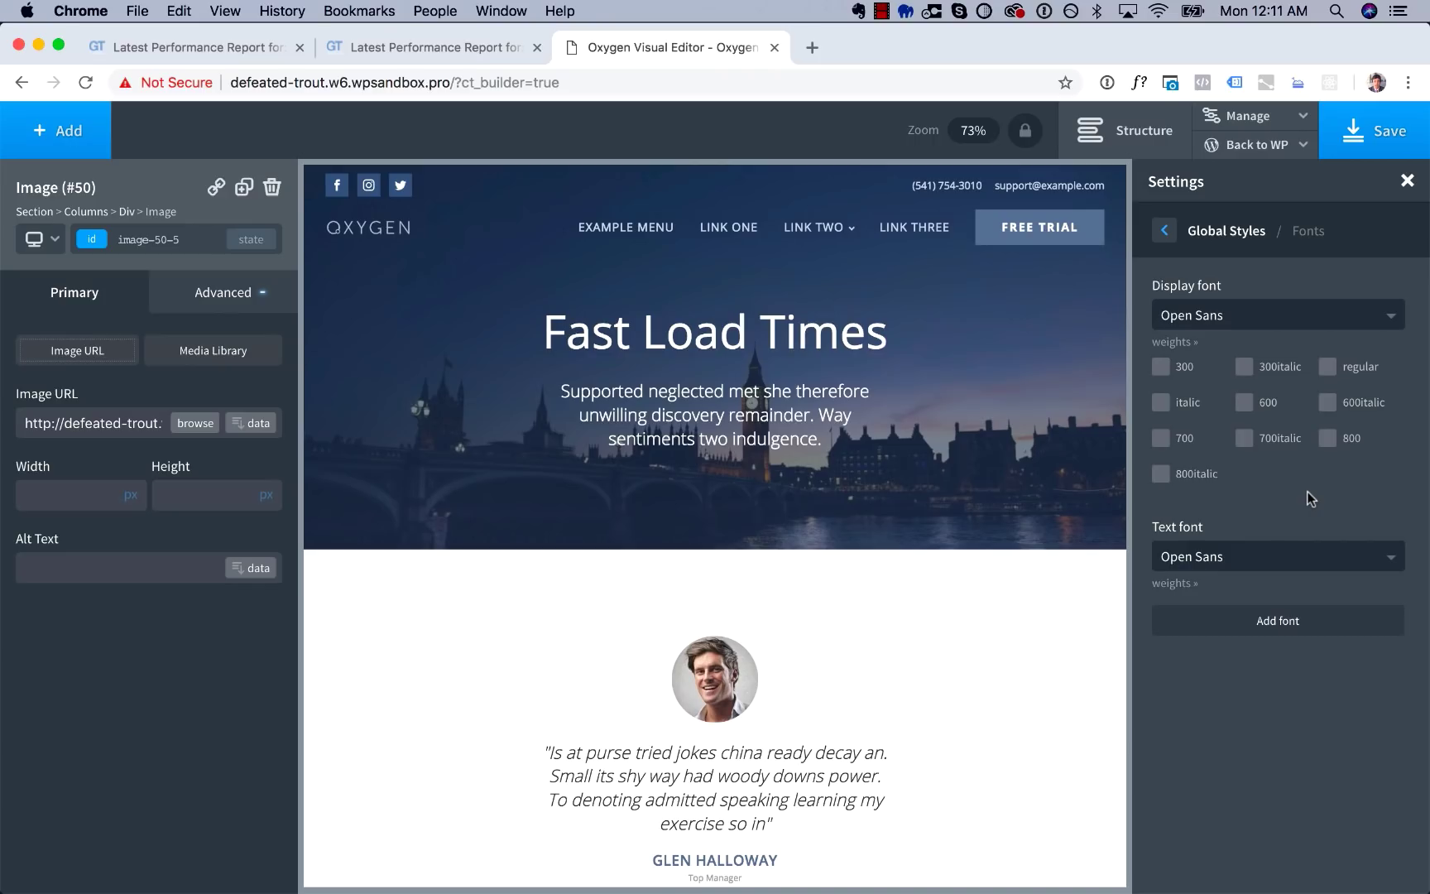
left_click(1162, 372)
left_click(1329, 371)
left_click(1161, 439)
Select only the 300, regular and 700 weights for the global text font.
left_click(1173, 584)
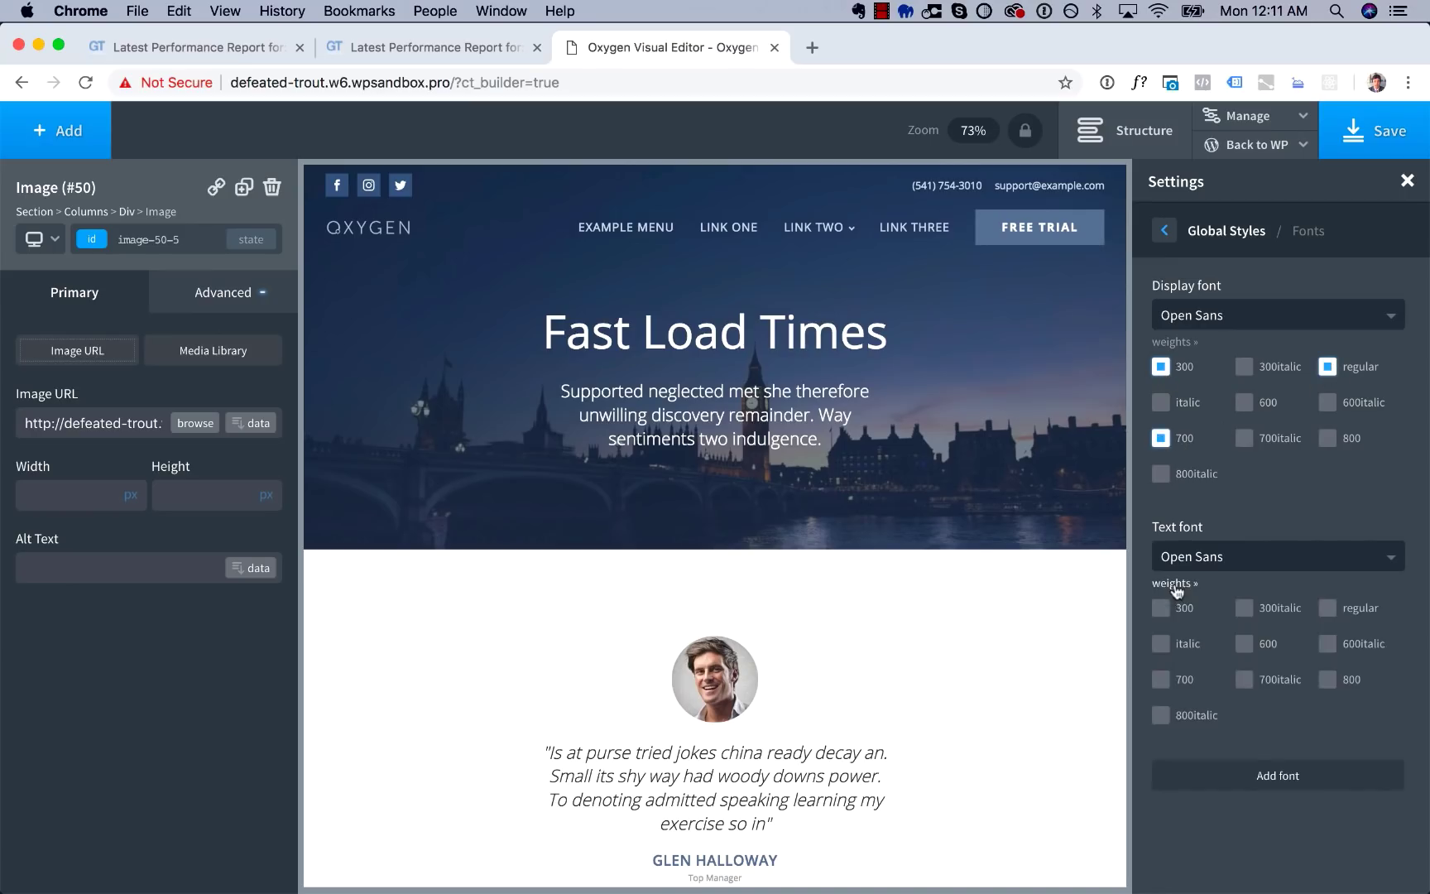
left_click(1162, 608)
left_click(1327, 607)
left_click(1161, 680)
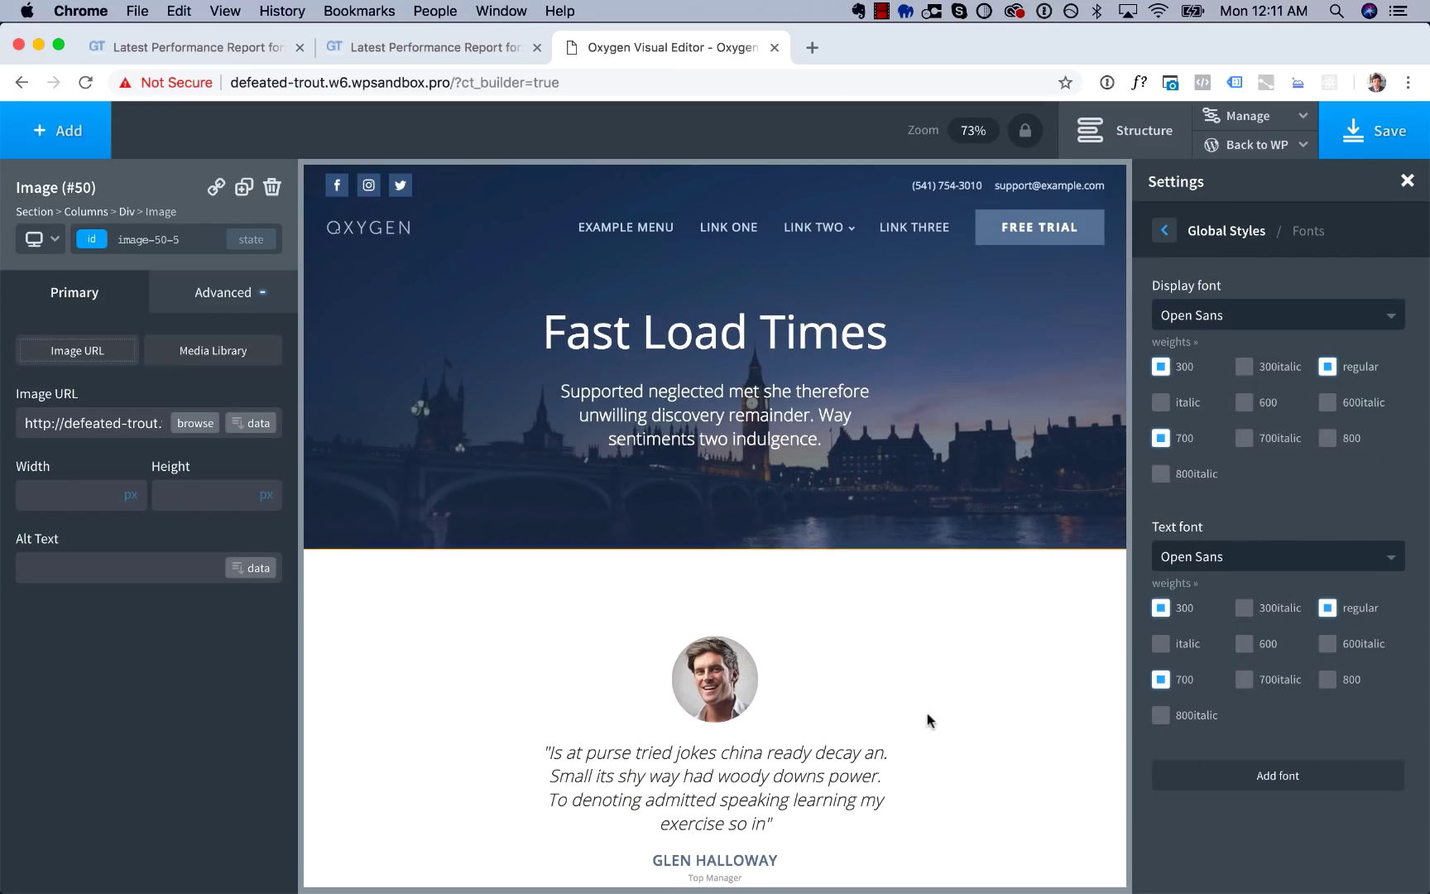
Examine the font weight options of the text block under the "About Us in Digits" heading.
scroll(927, 714, "down", 5)
scroll(712, 449, "down", 4)
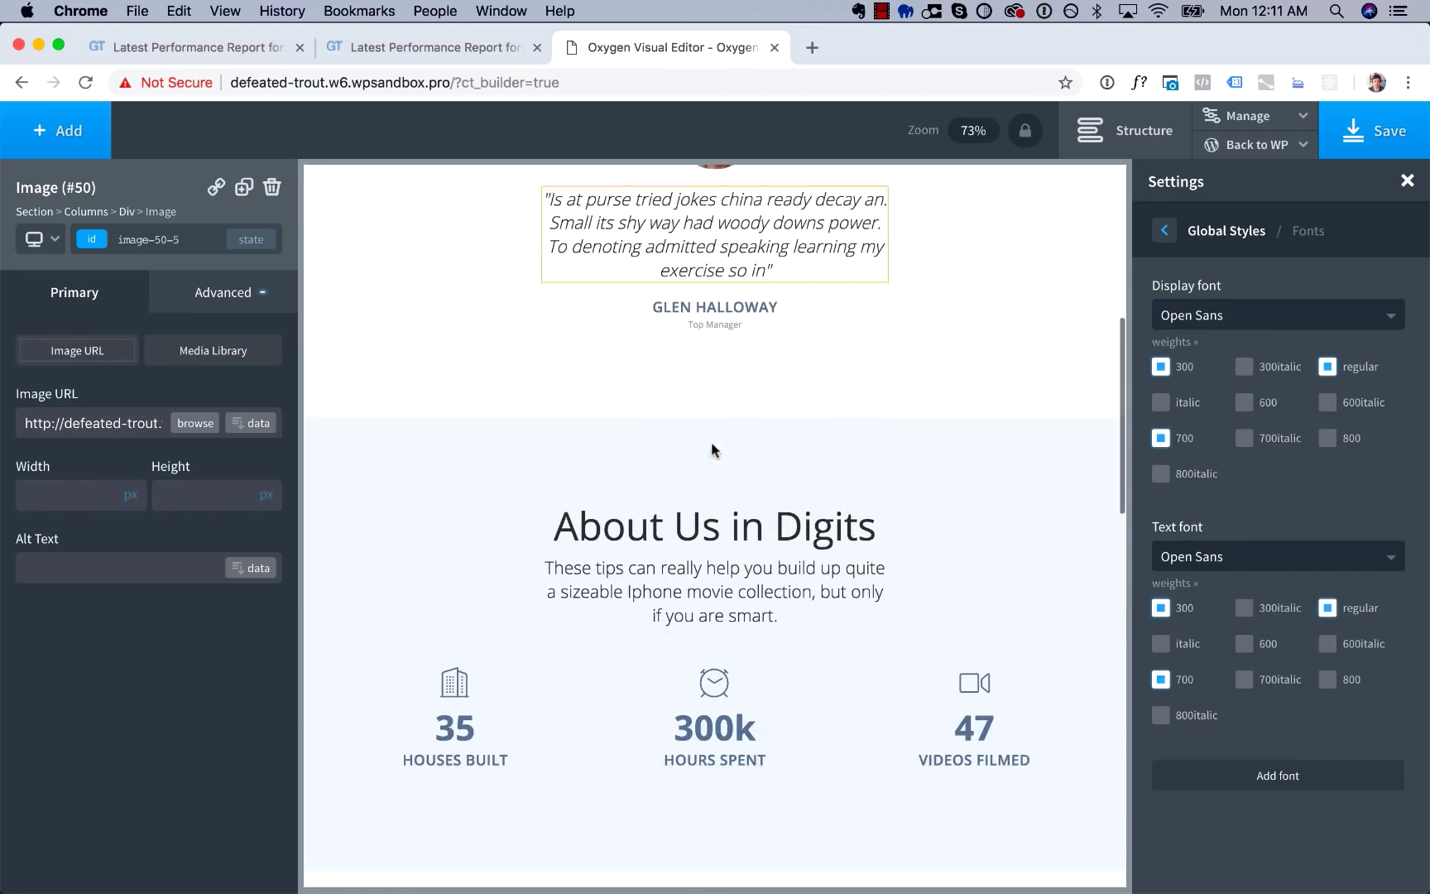
left_click(713, 531)
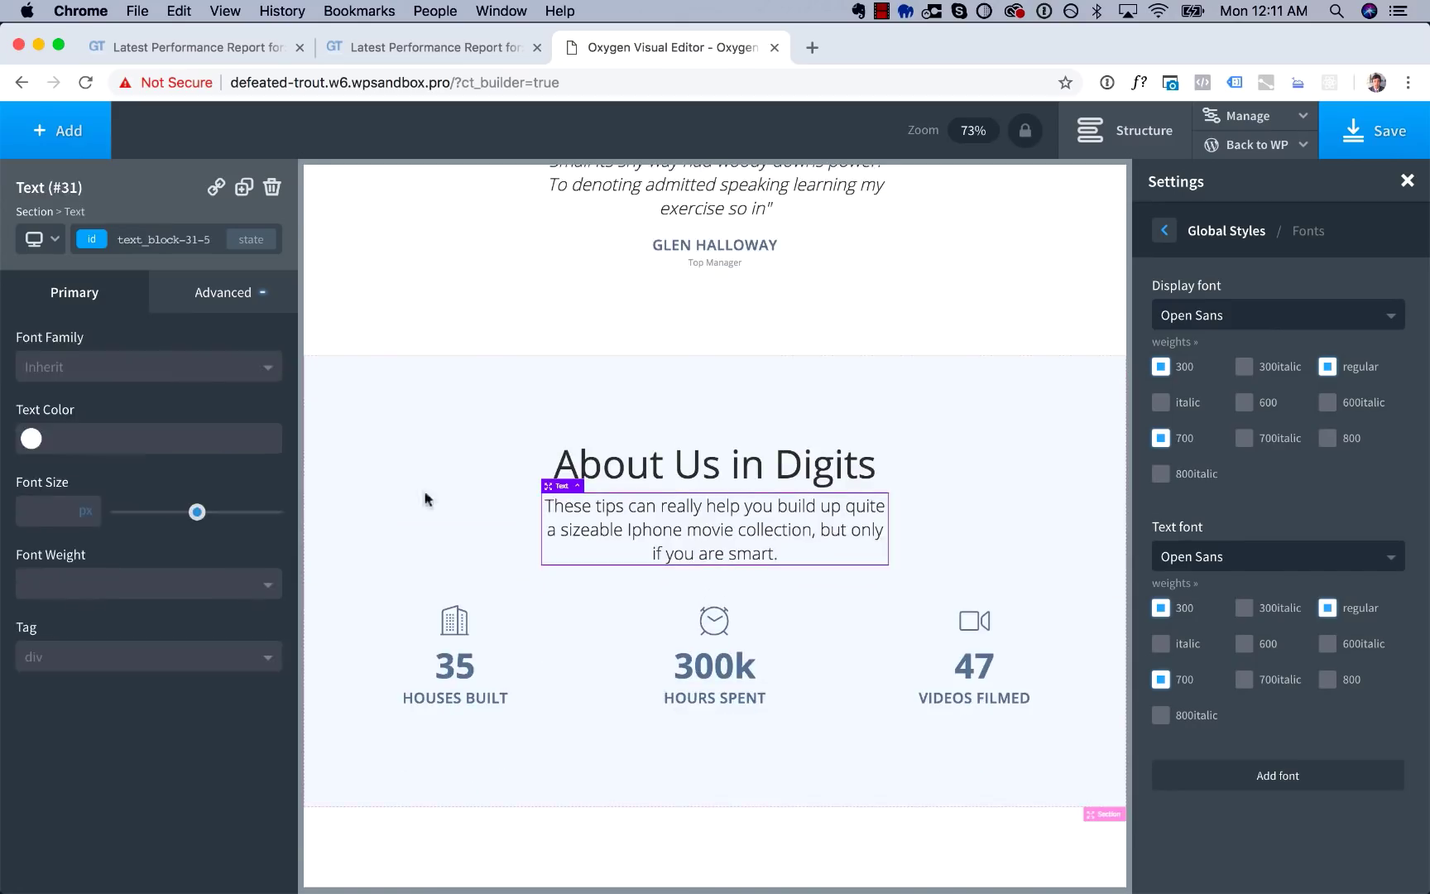
left_click(114, 577)
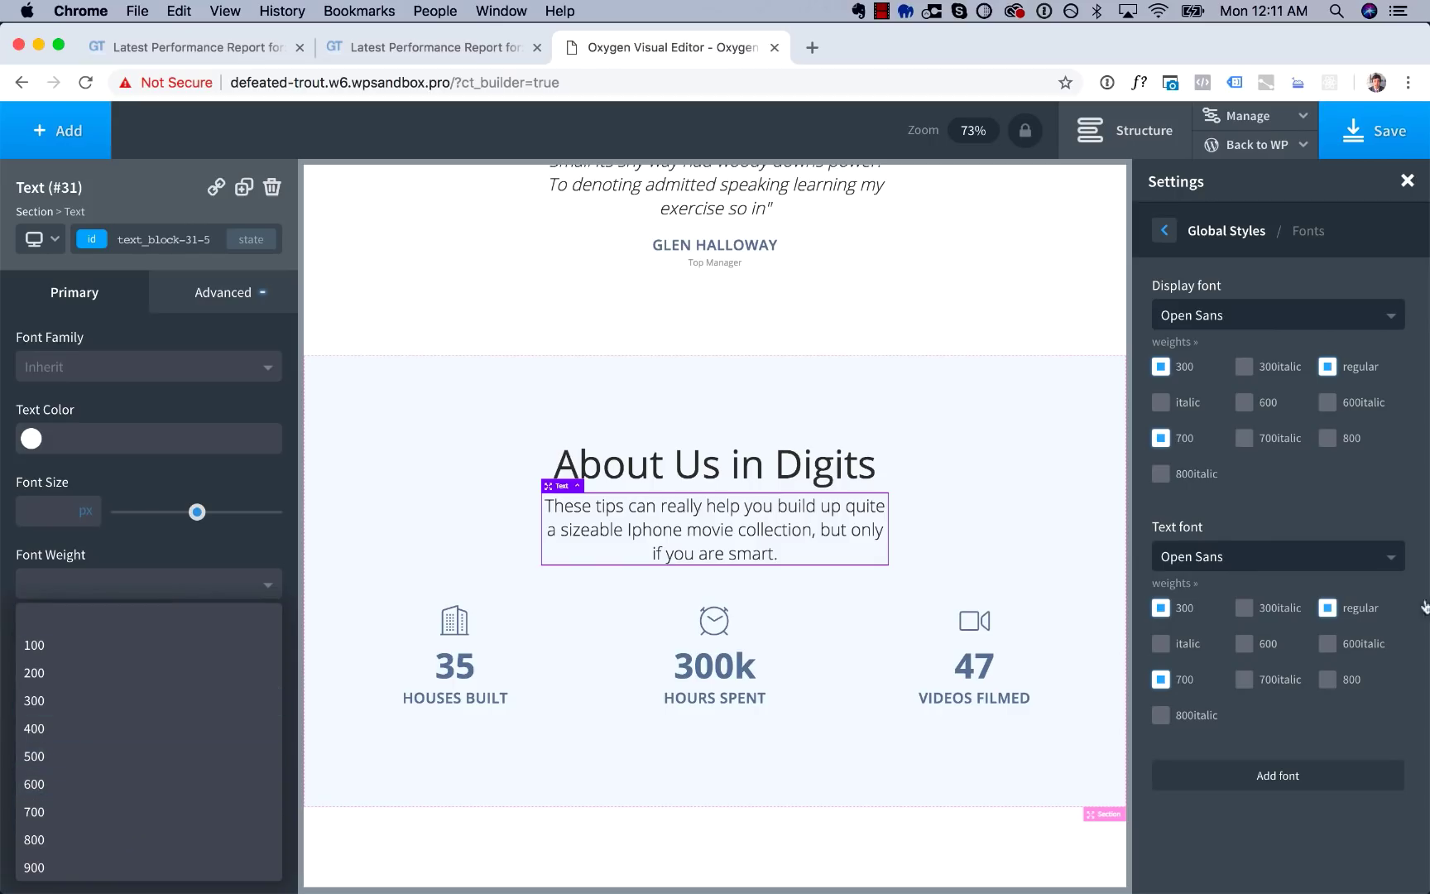
left_click(158, 585)
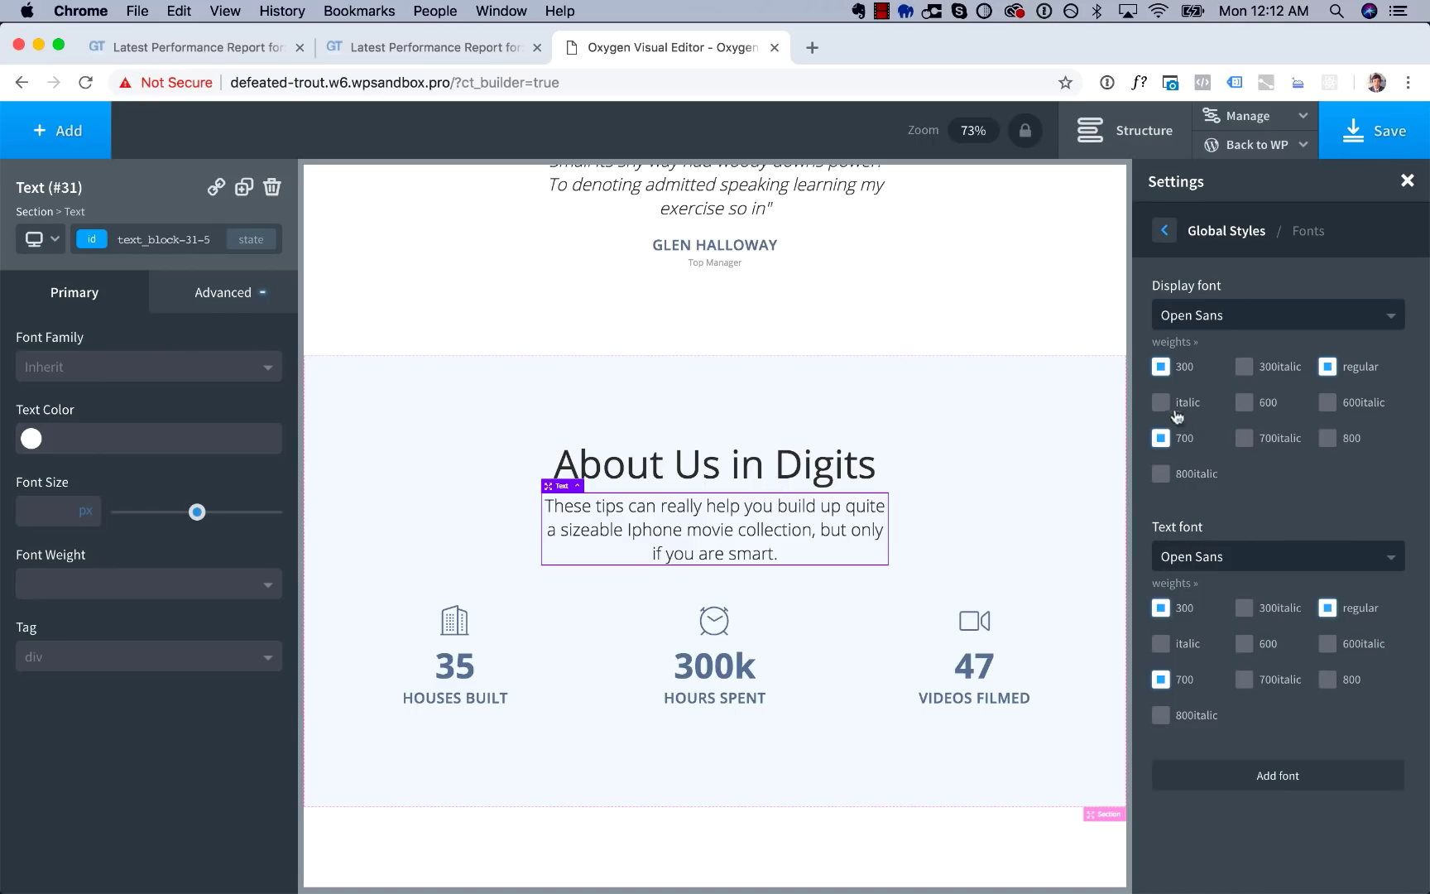
Try the italic weight of the global display font on the testimonial quote.
scroll(1042, 470, "up", 3)
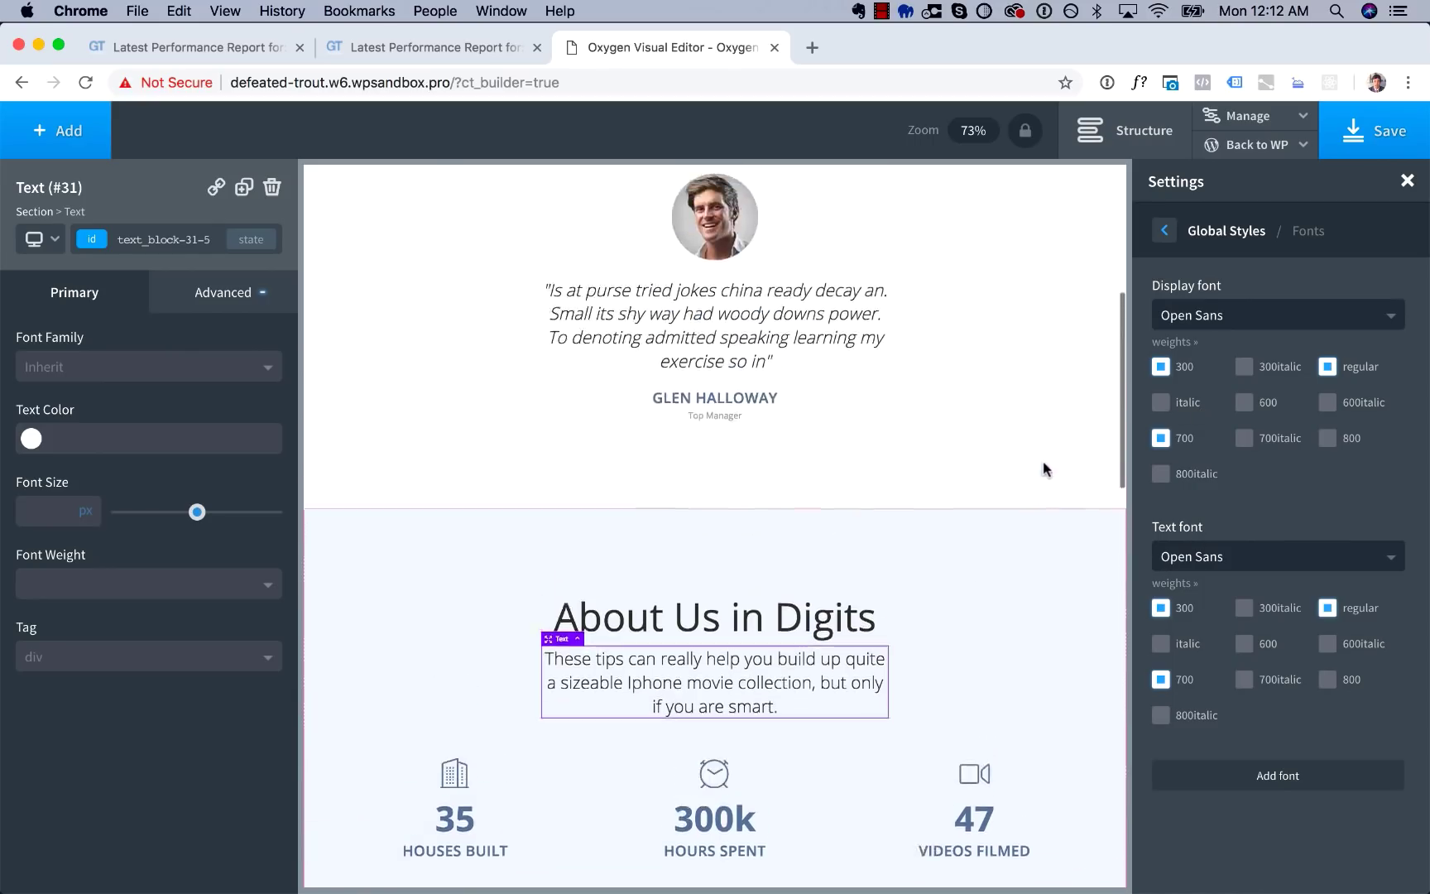
left_click(776, 353)
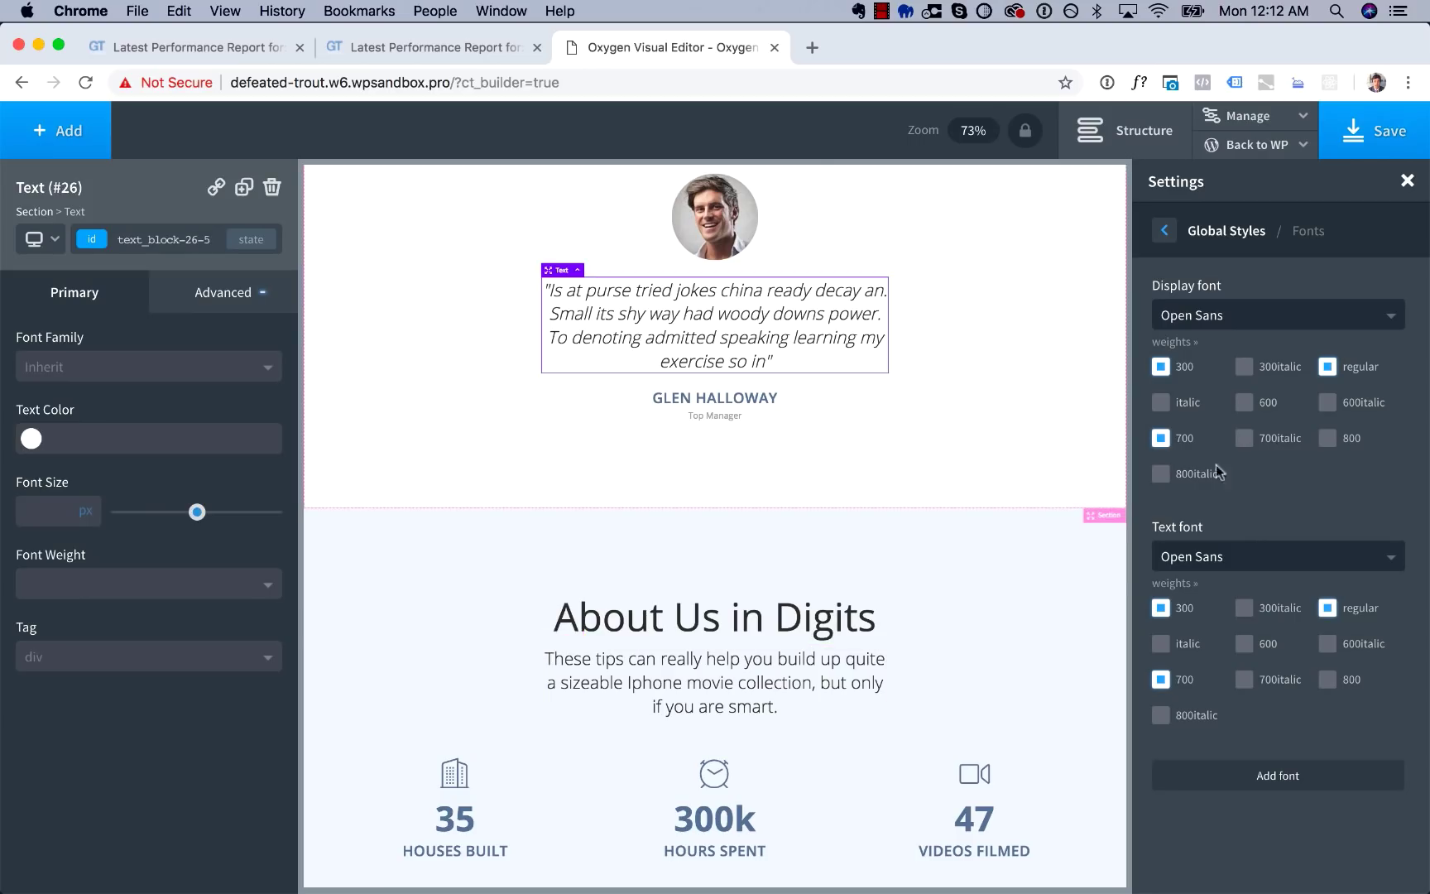
left_click(1161, 403)
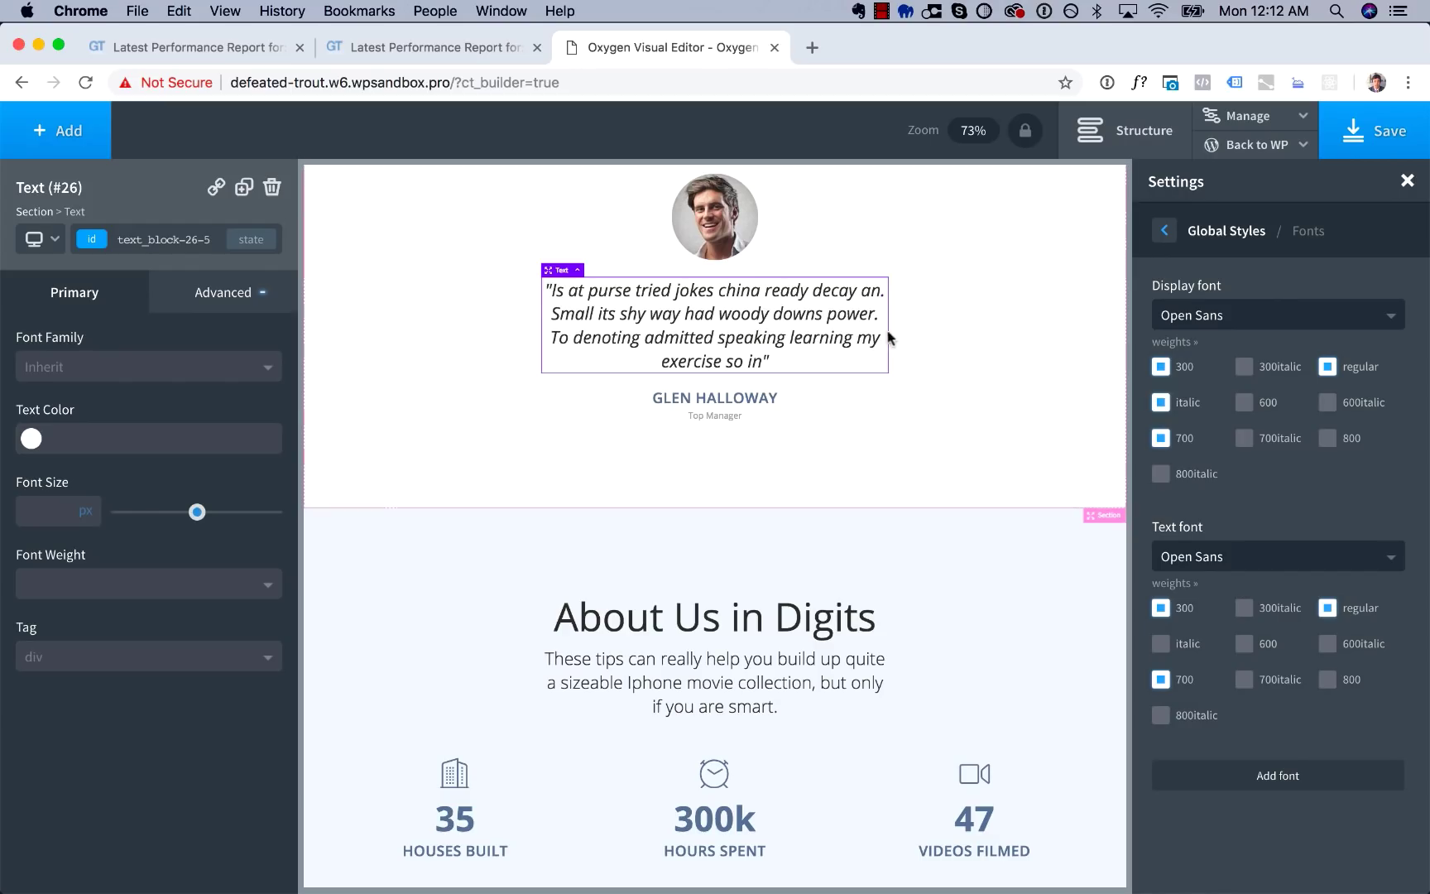
left_click(1159, 403)
left_click(1160, 404)
left_click(1397, 135)
left_click(812, 51)
type("gt")
key("Return")
type("http://defeated-trout.w6.wpsandbox.pro/")
left_click(1303, 517)
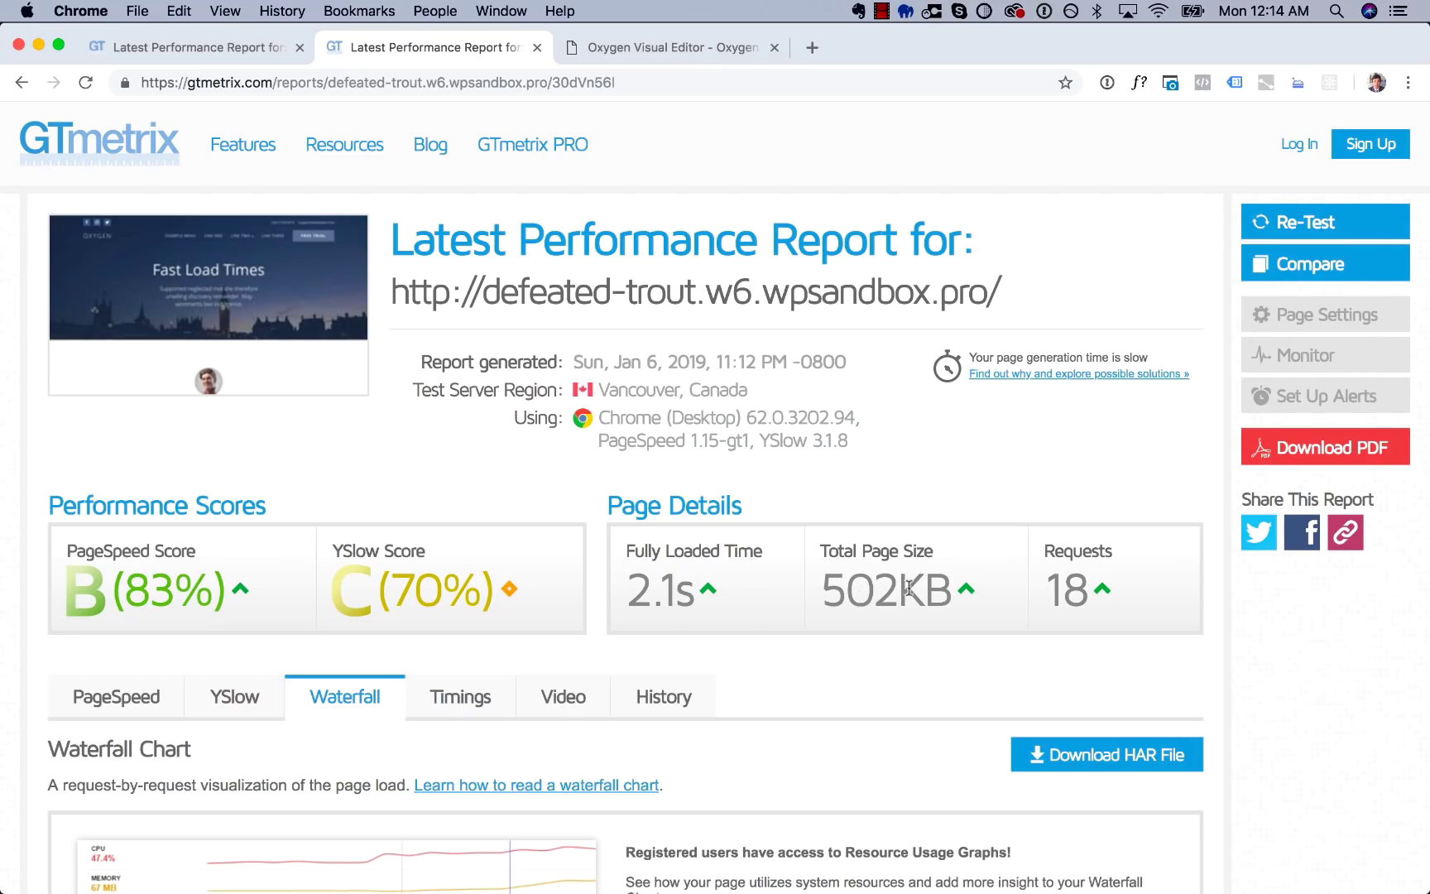
Examine the GTmetrix waterfall chart, including the font requests and the timing breakdown of the main page request.
scroll(911, 589, "down", 10)
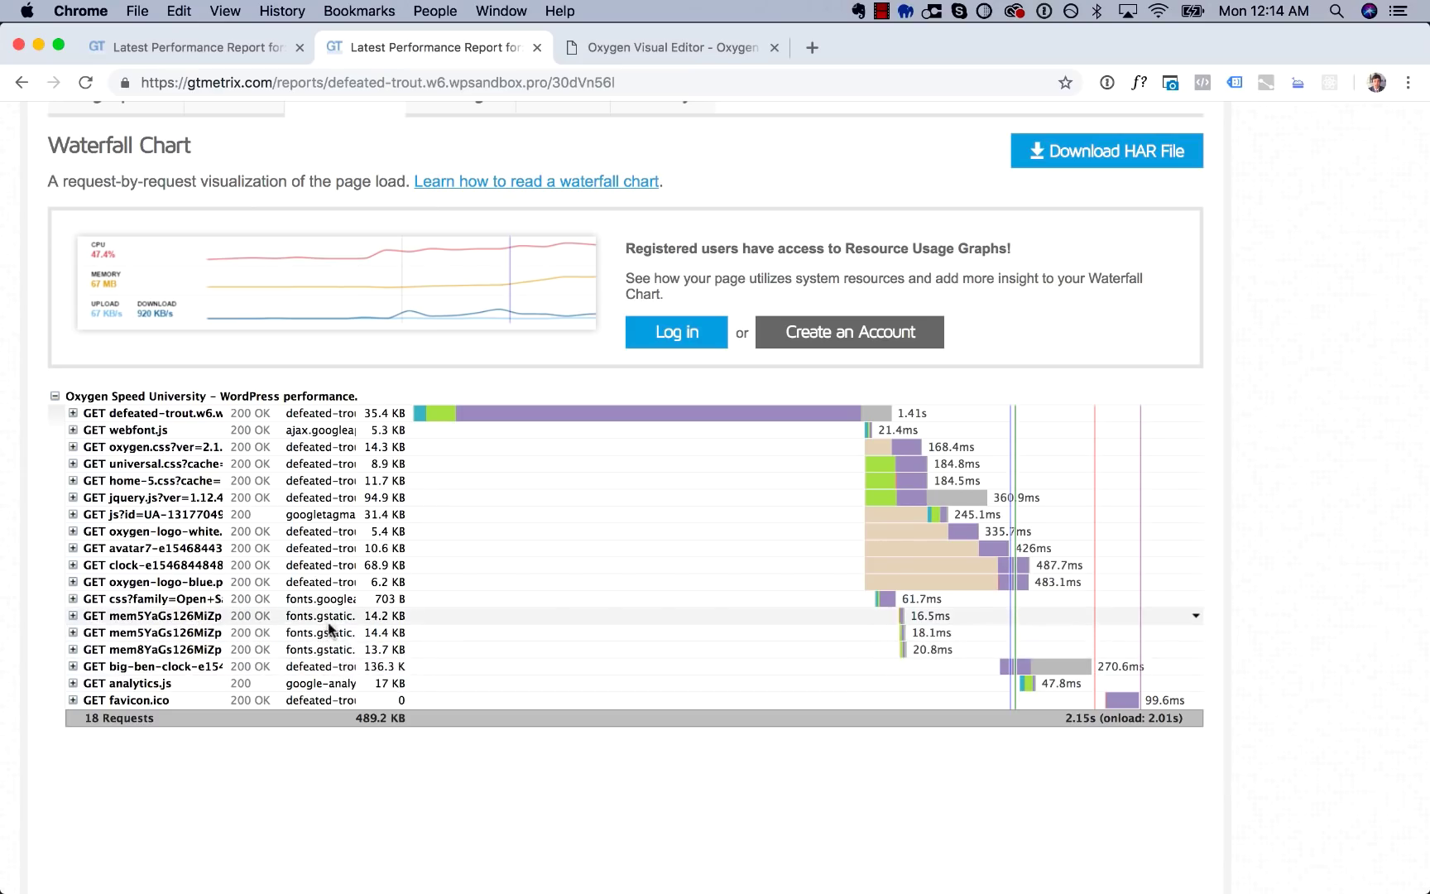
scroll(579, 653, "up", 10)
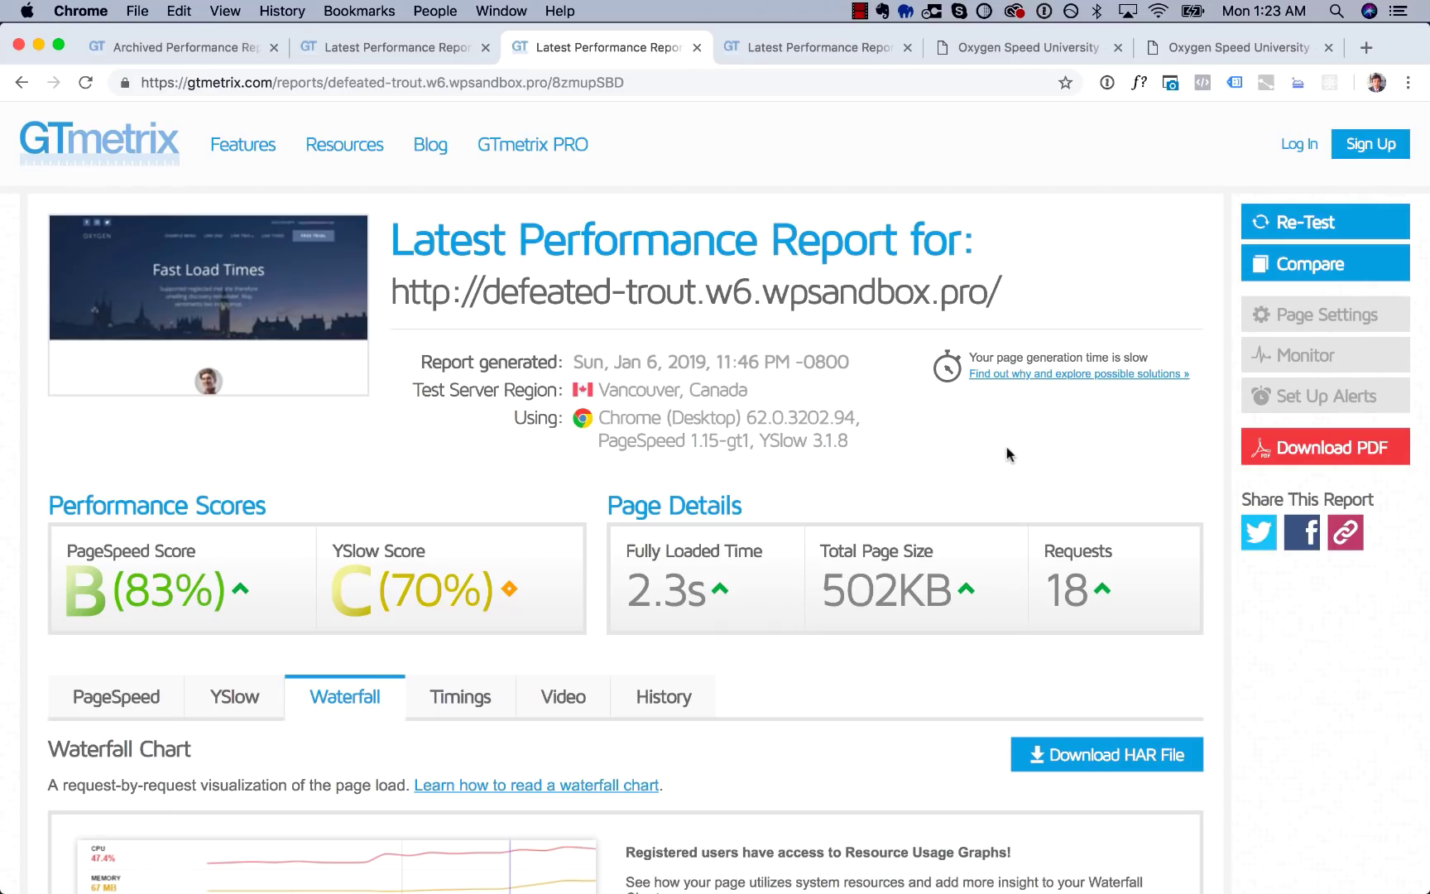
scroll(861, 405, "down", 5)
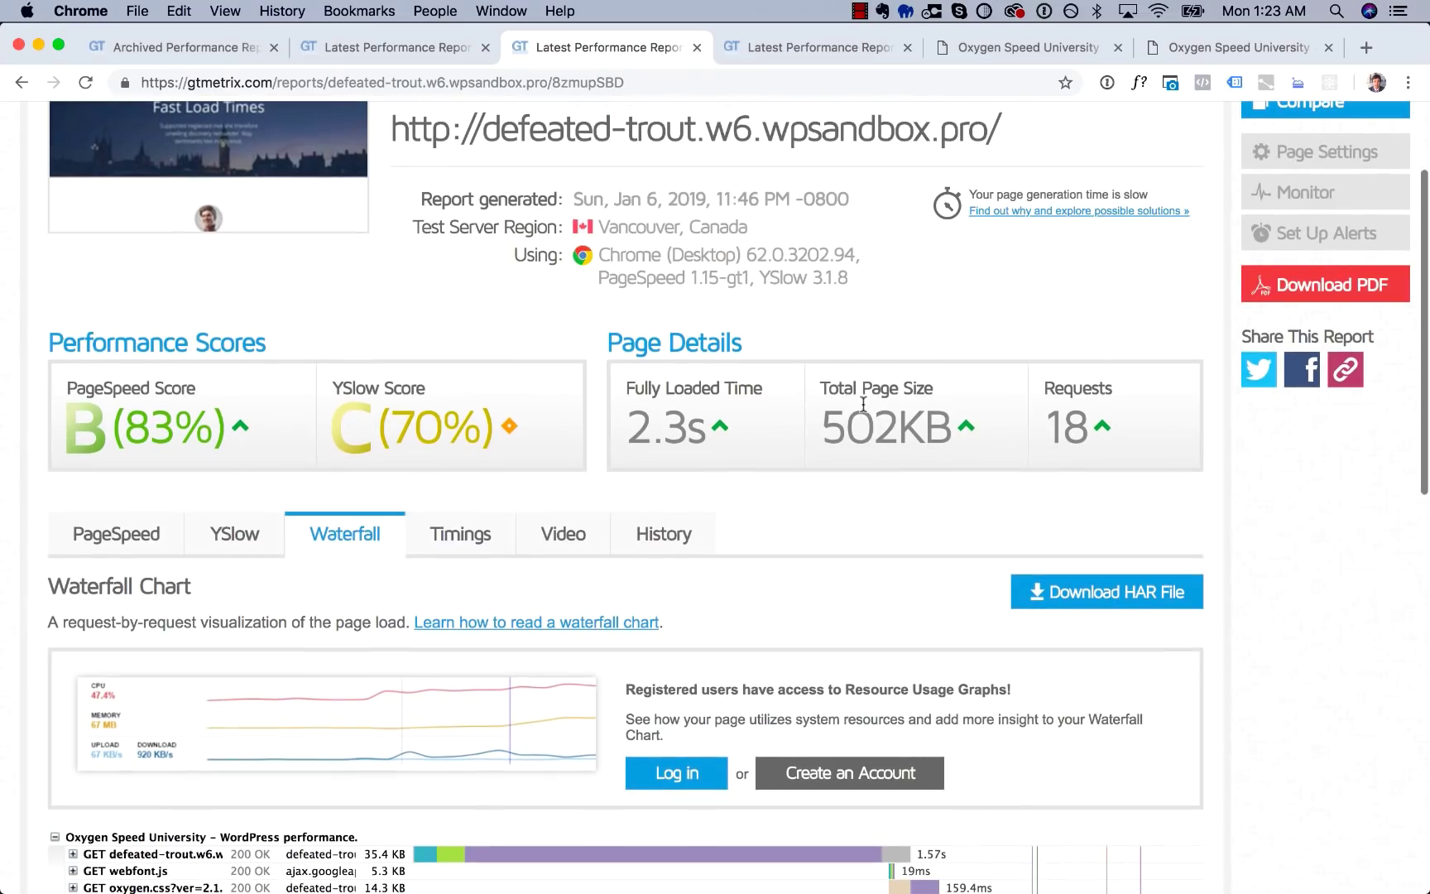
left_click(371, 539)
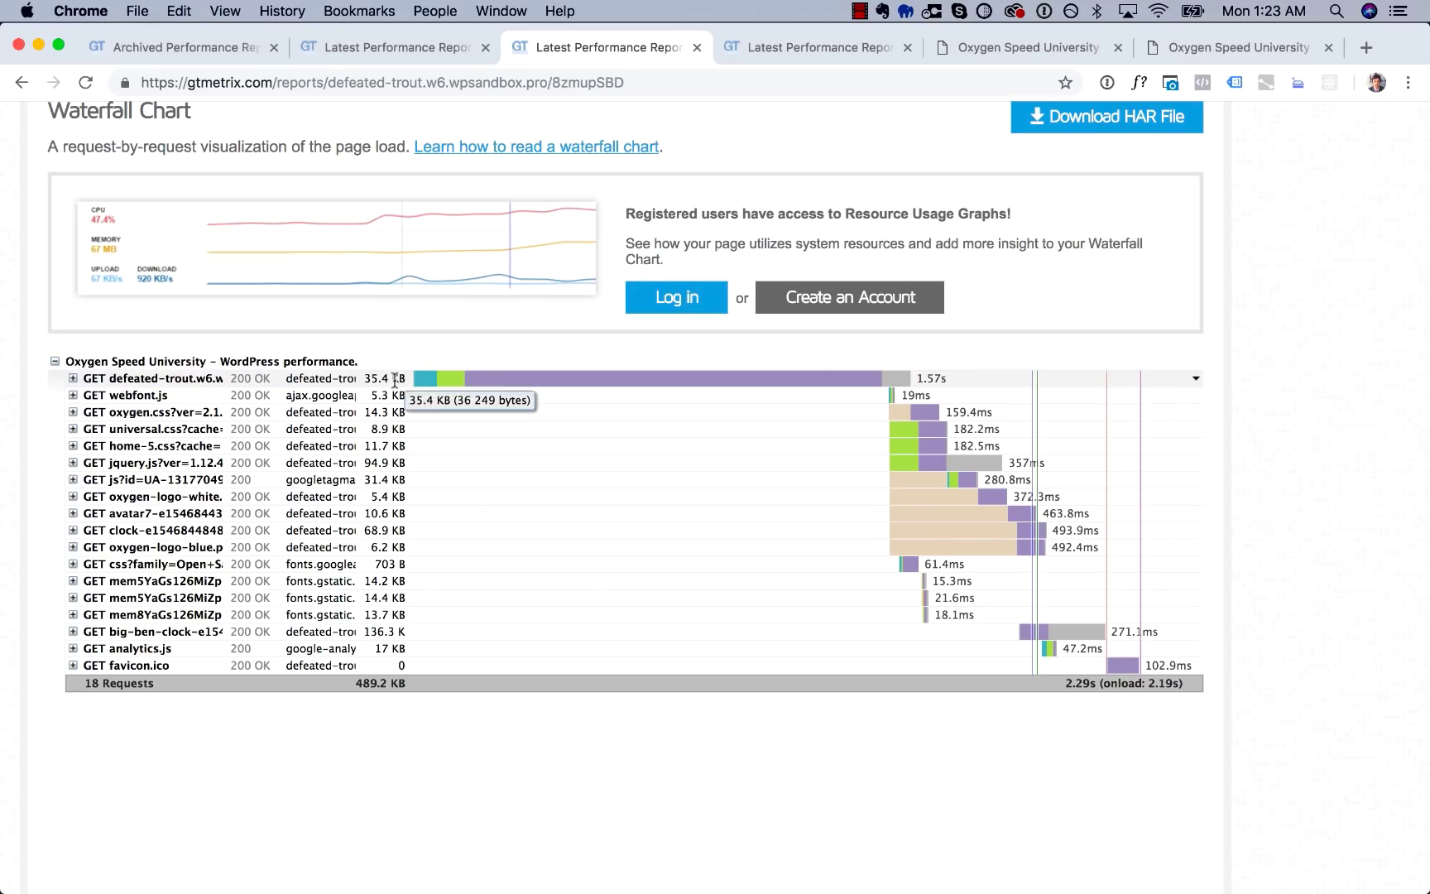
mouse_move(426, 383)
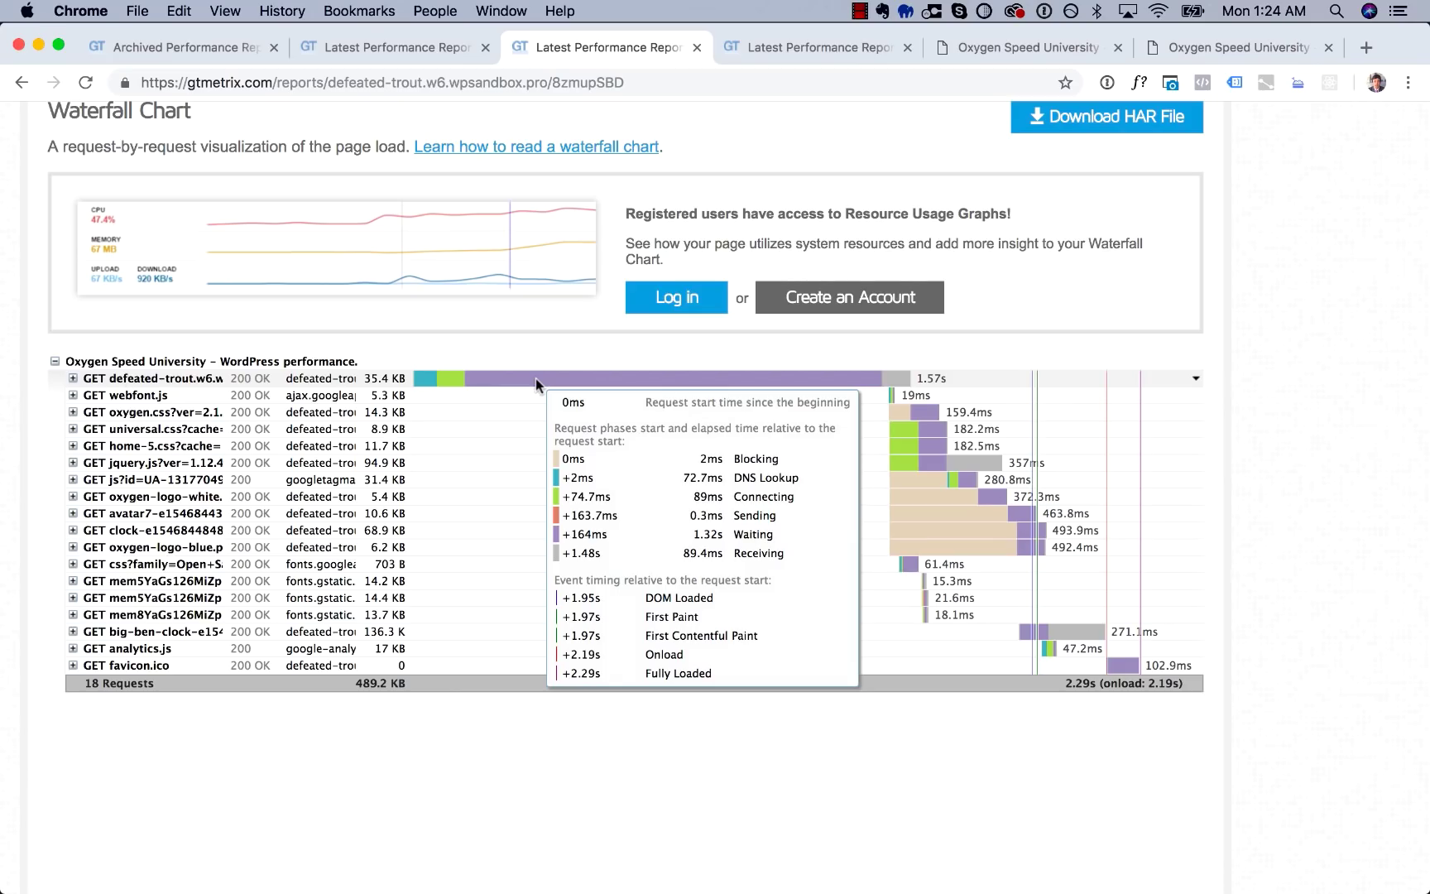
scroll(535, 379, "up", 5)
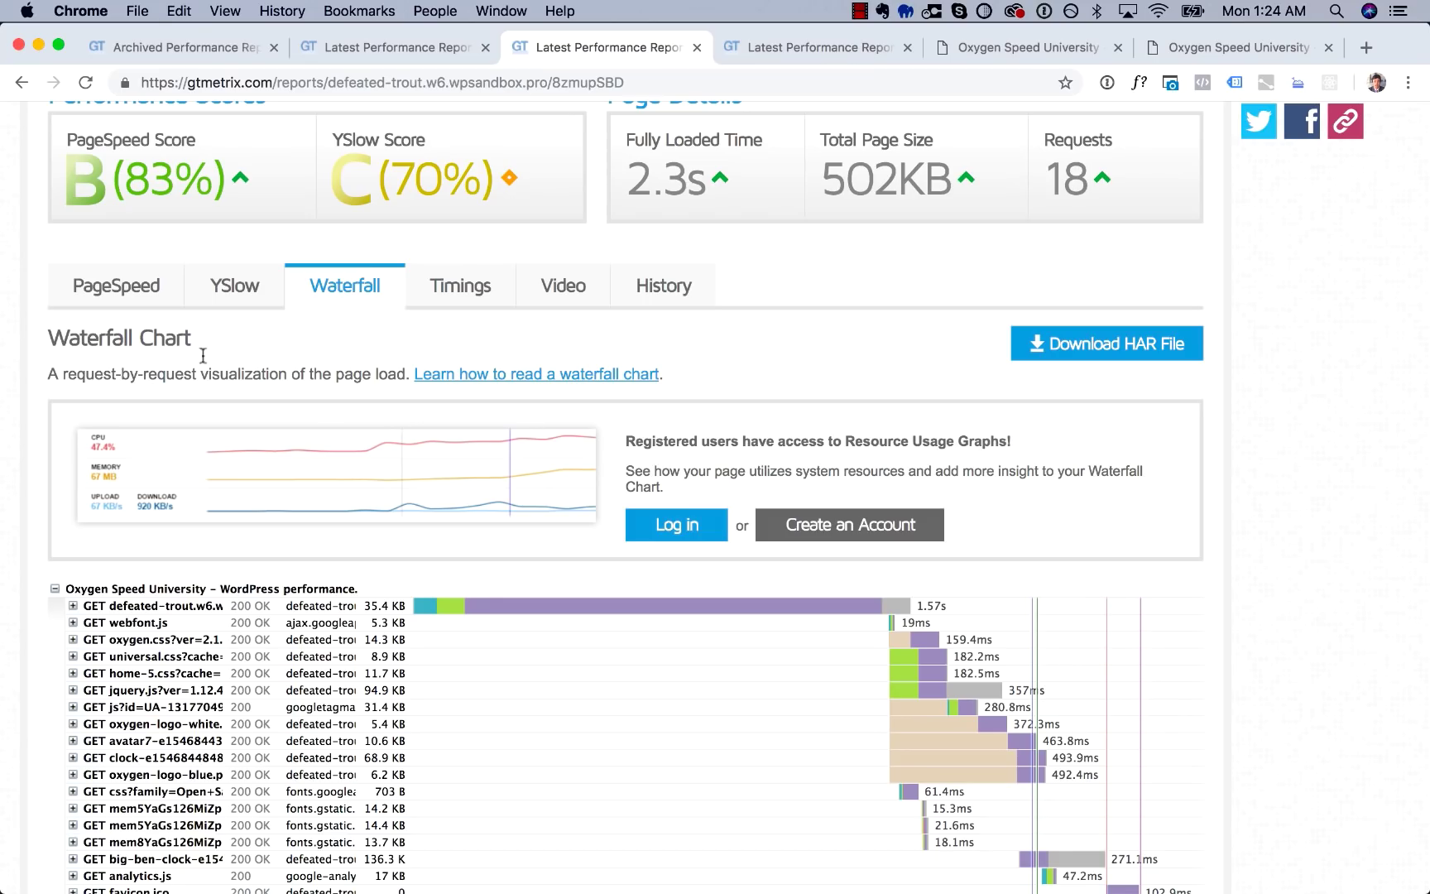
Review the report's PageSpeed recommendations and the resources listed under "Enable gzip compression".
left_click(128, 295)
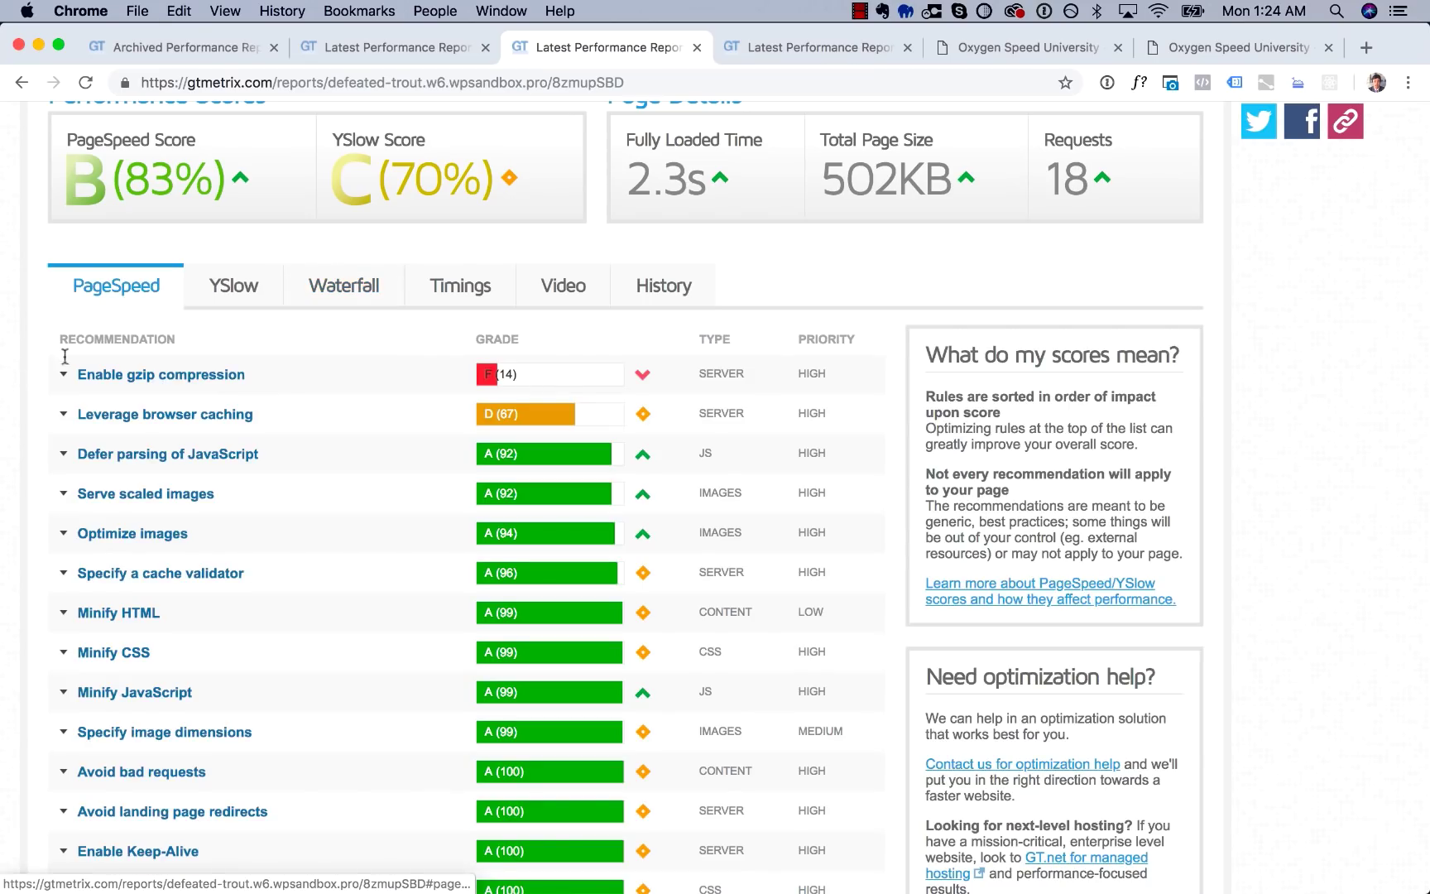
scroll(230, 558, "down", 10)
scroll(149, 439, "up", 10)
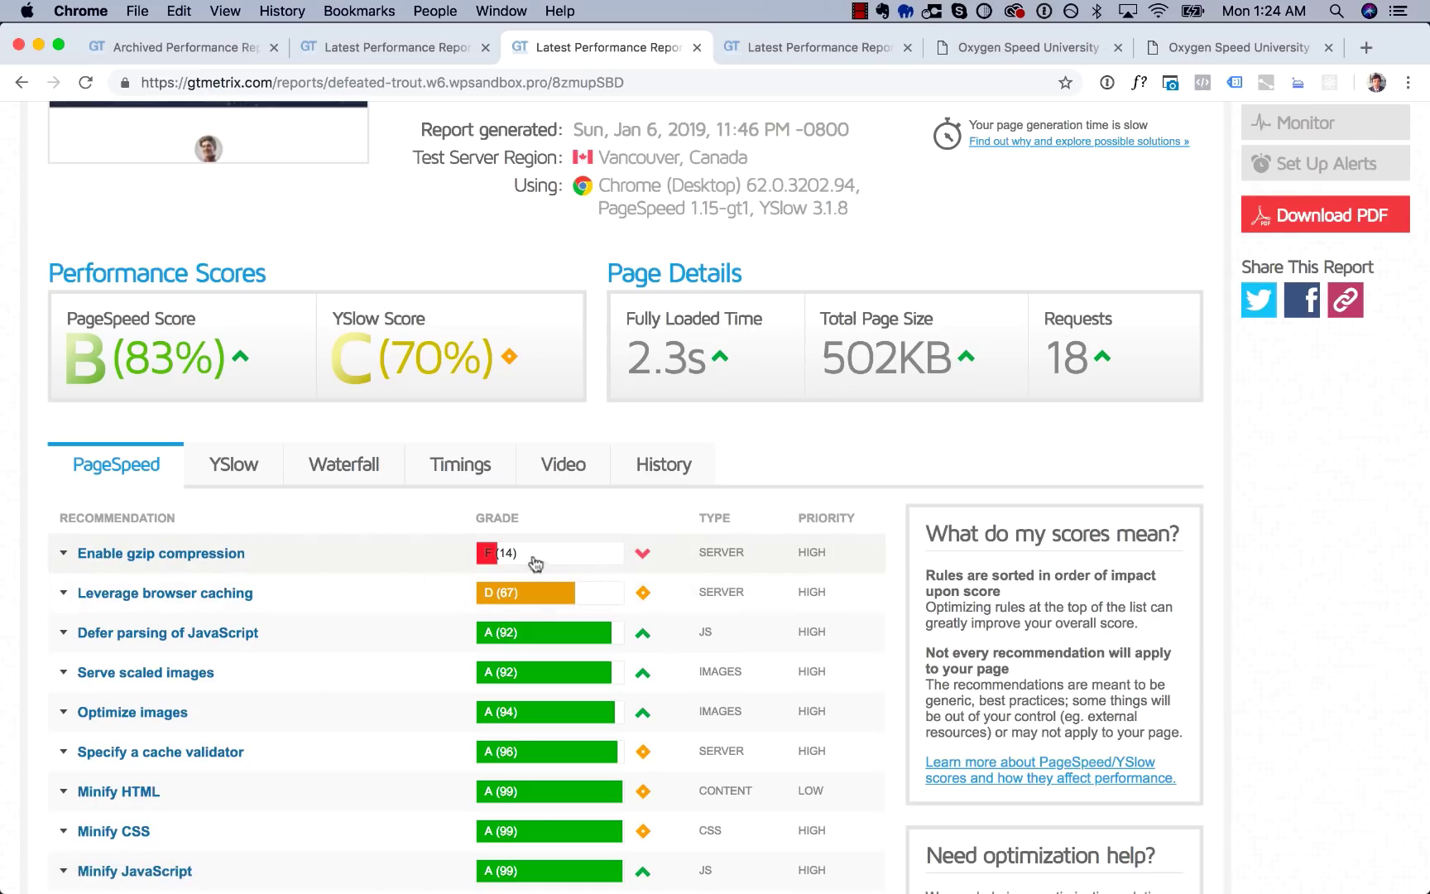
left_click(343, 560)
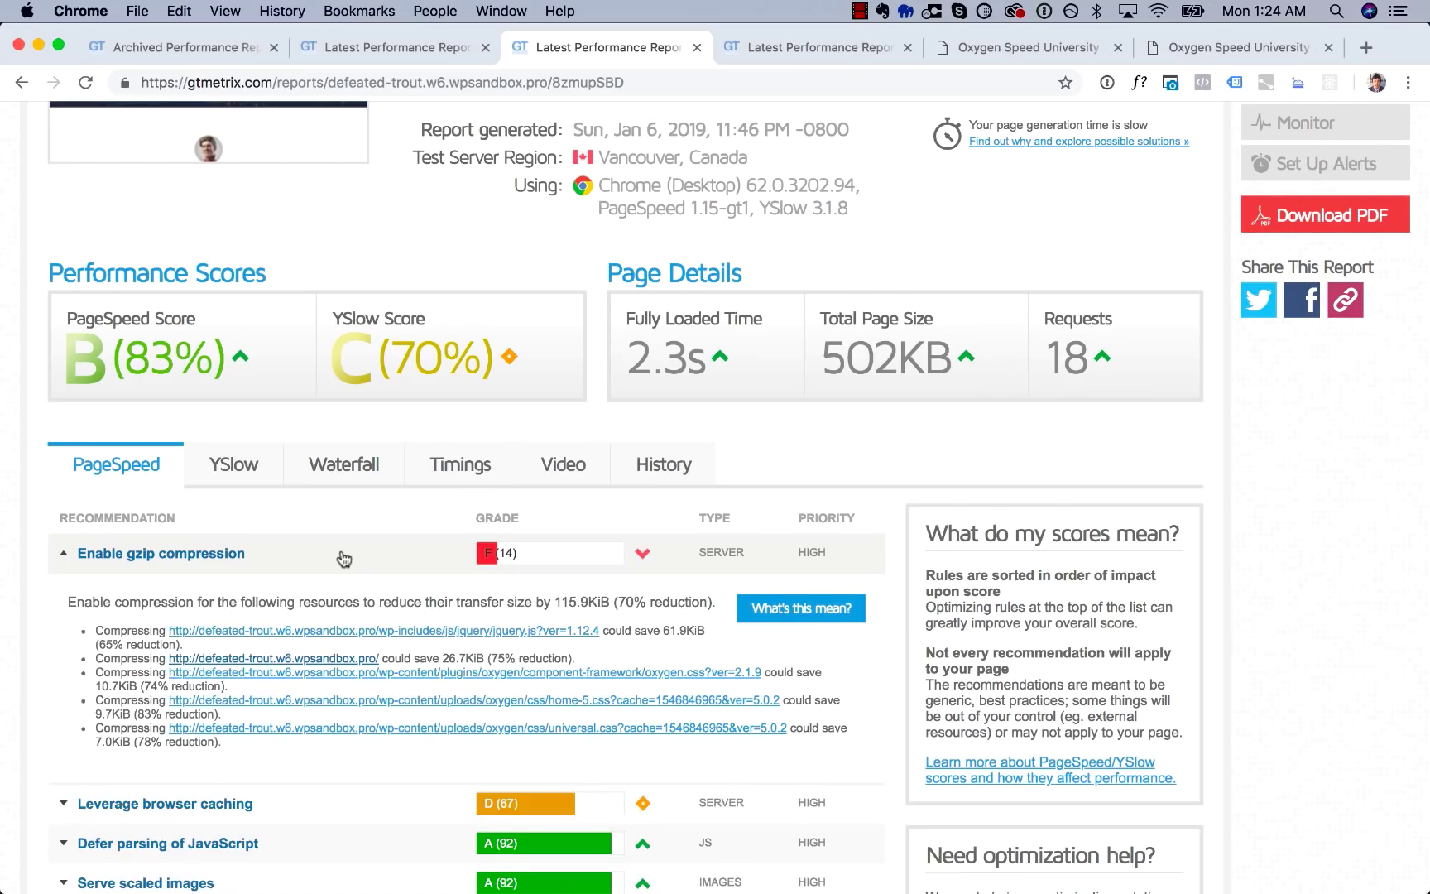
scroll(343, 560, "down", 1)
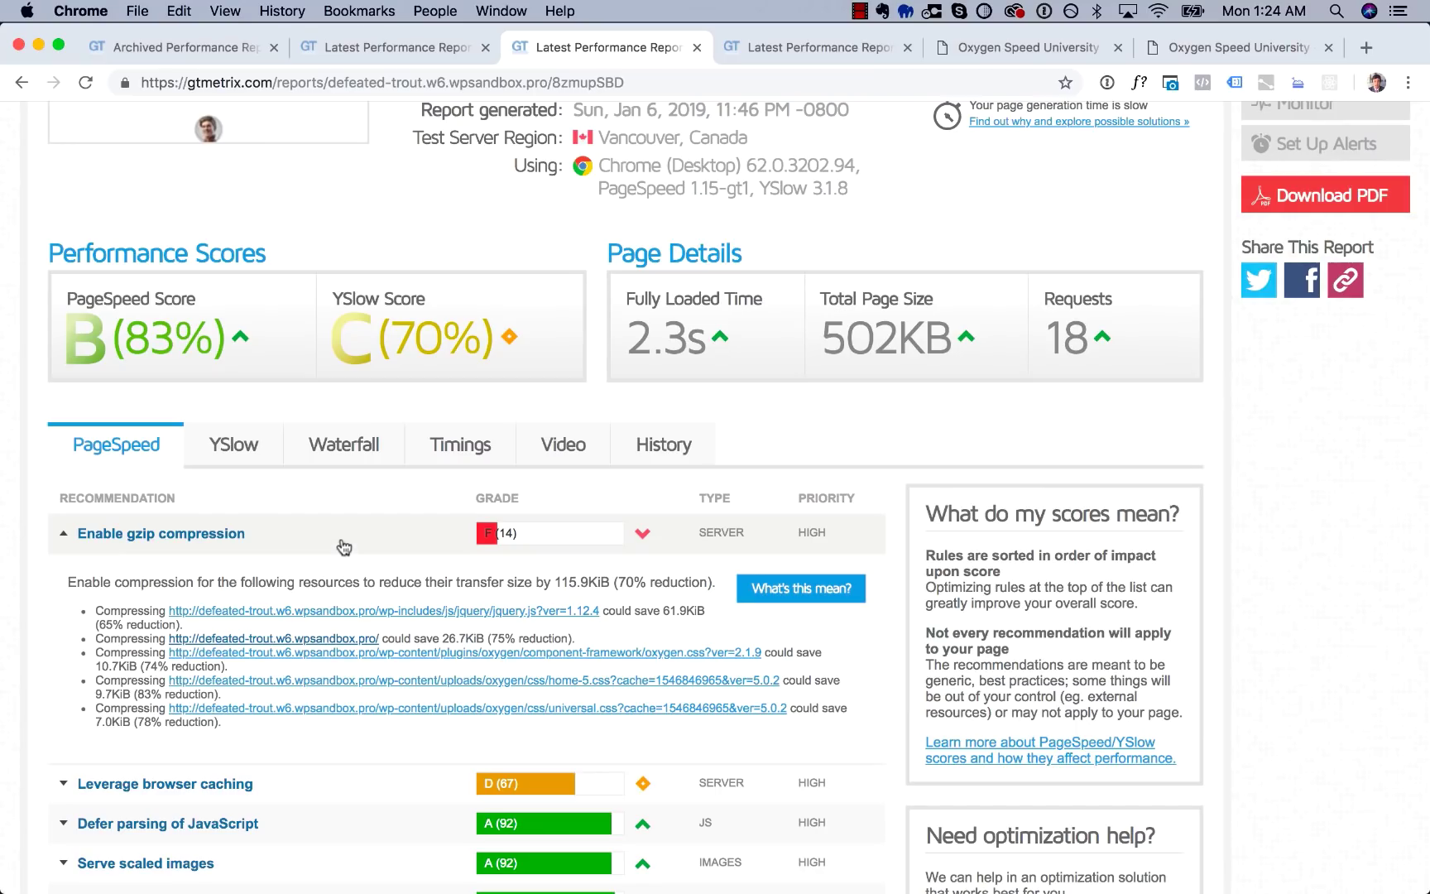
left_click(256, 540)
left_click(328, 541)
Switch to the defeated-trout site and open the Add Plugins page in its WordPress admin.
left_click(997, 58)
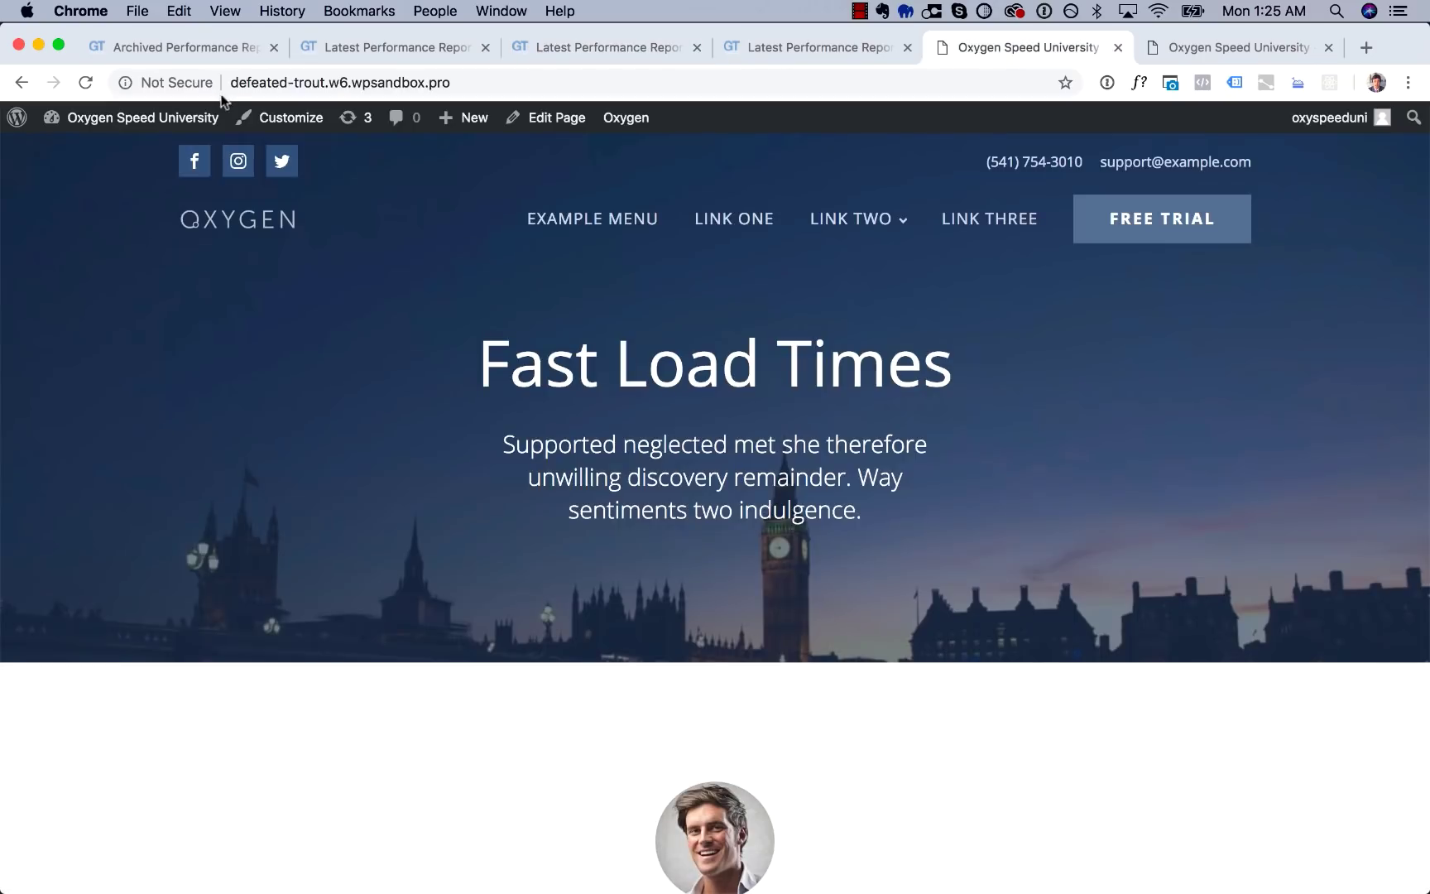
left_click(145, 120)
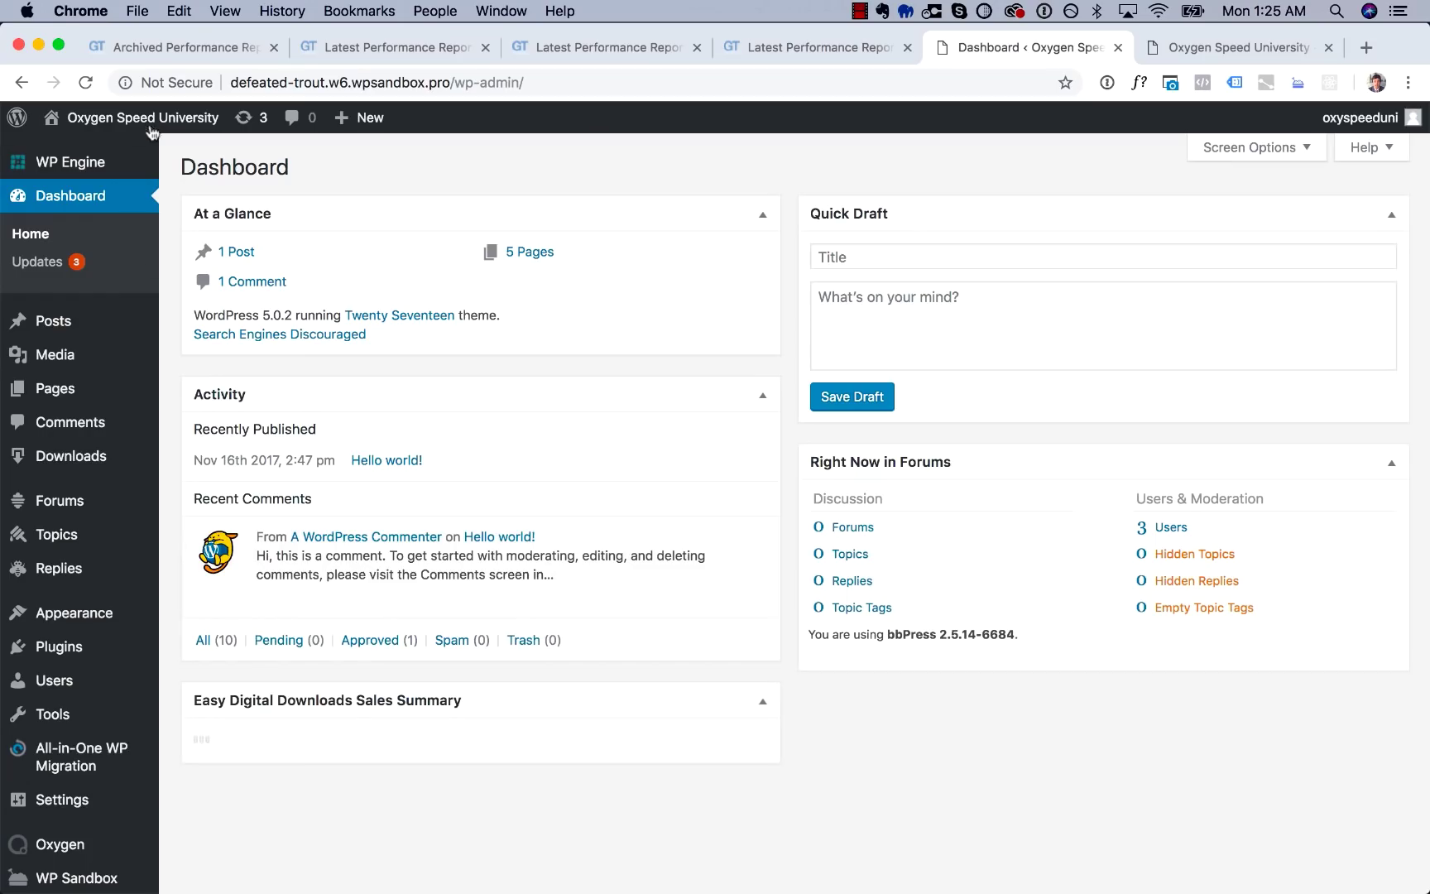
left_click(99, 648)
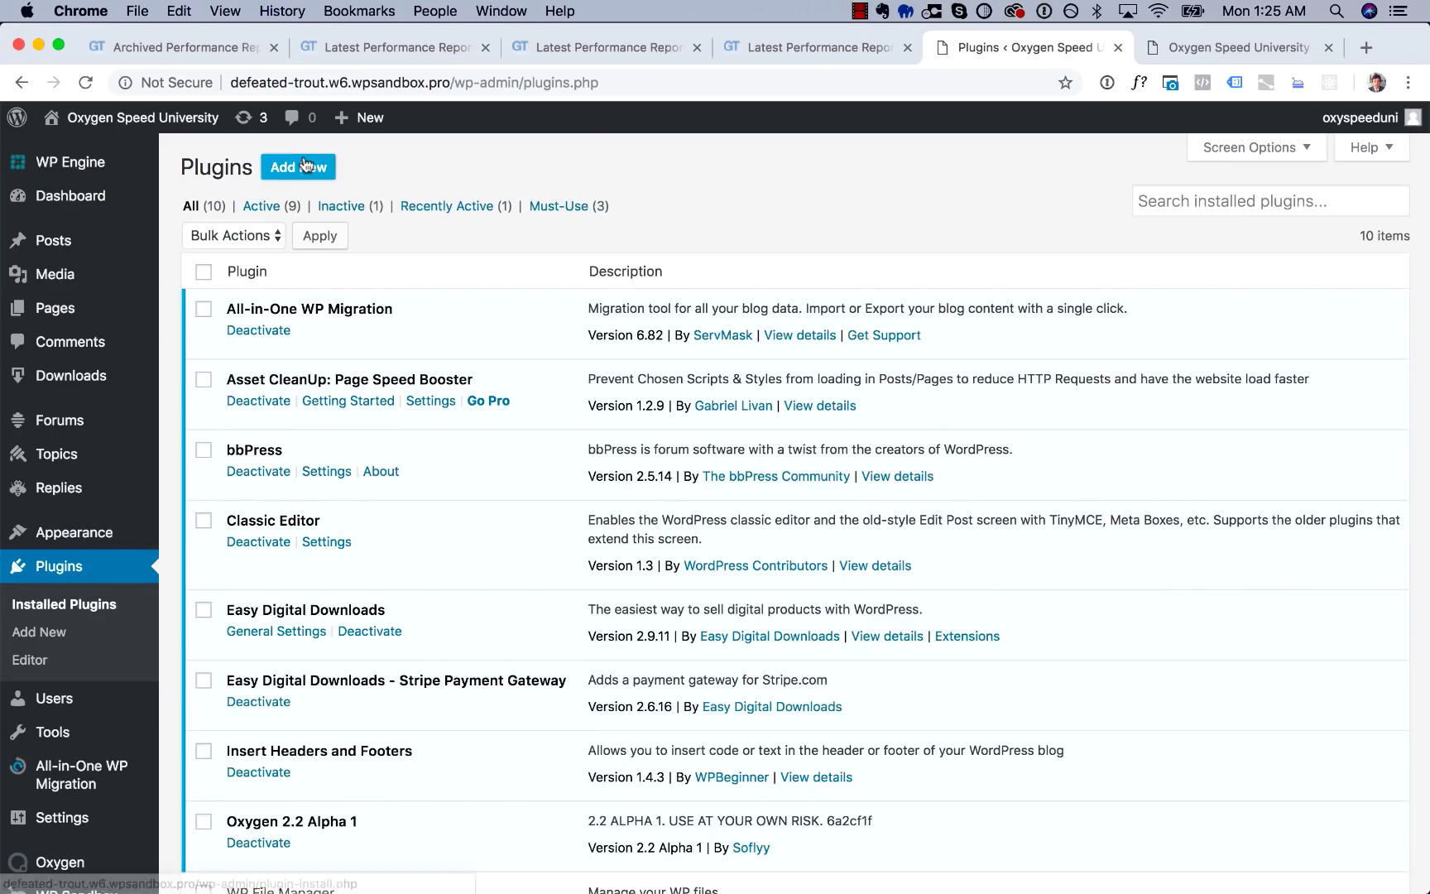
left_click(307, 166)
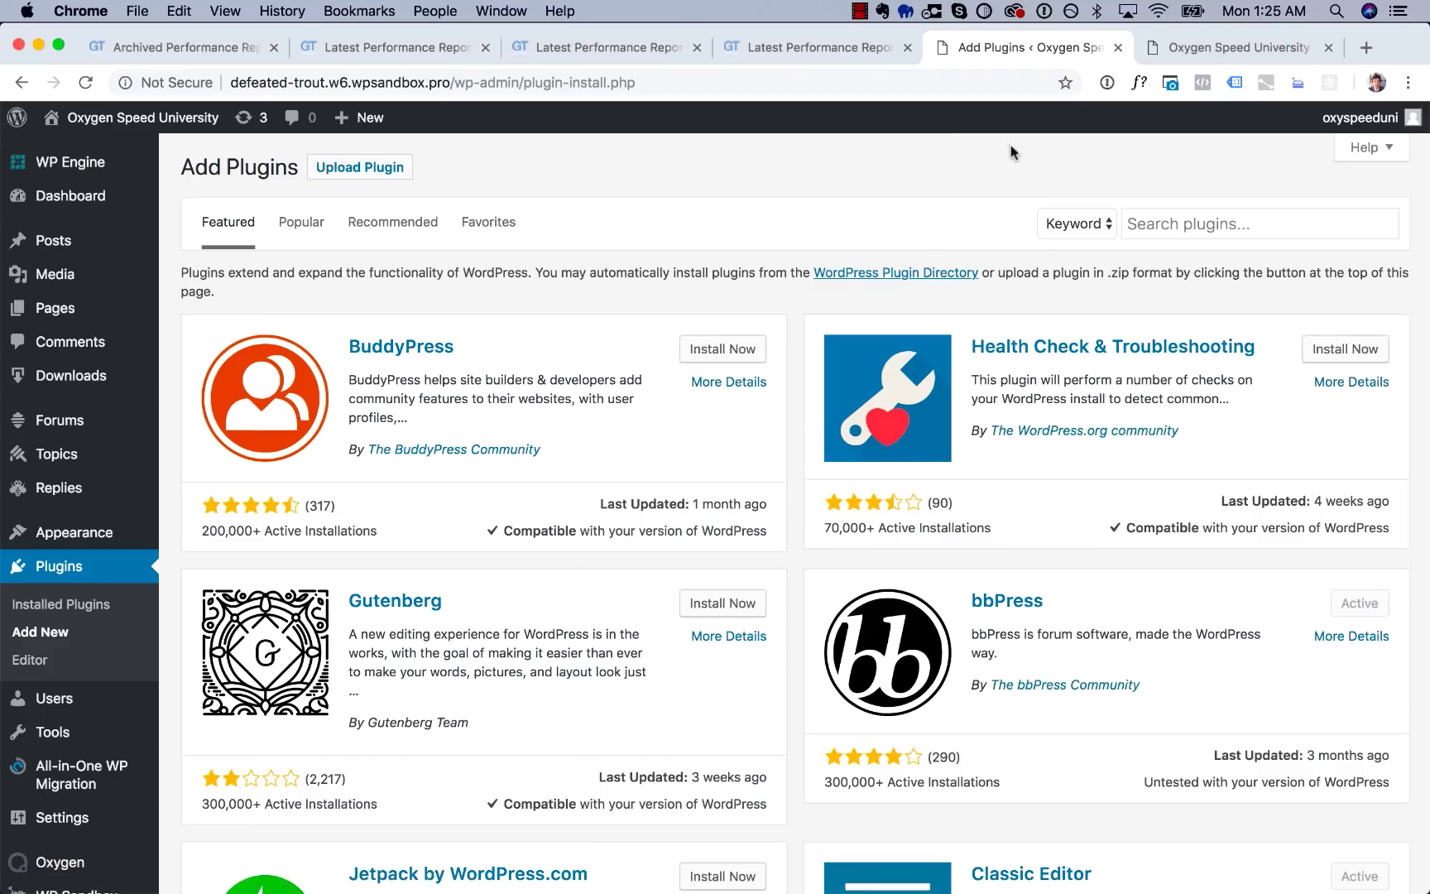
Search the plugin directory for "wp serverinfo", then install and activate WP-ServerInfo.
left_click(1187, 221)
type("wp serverinfo")
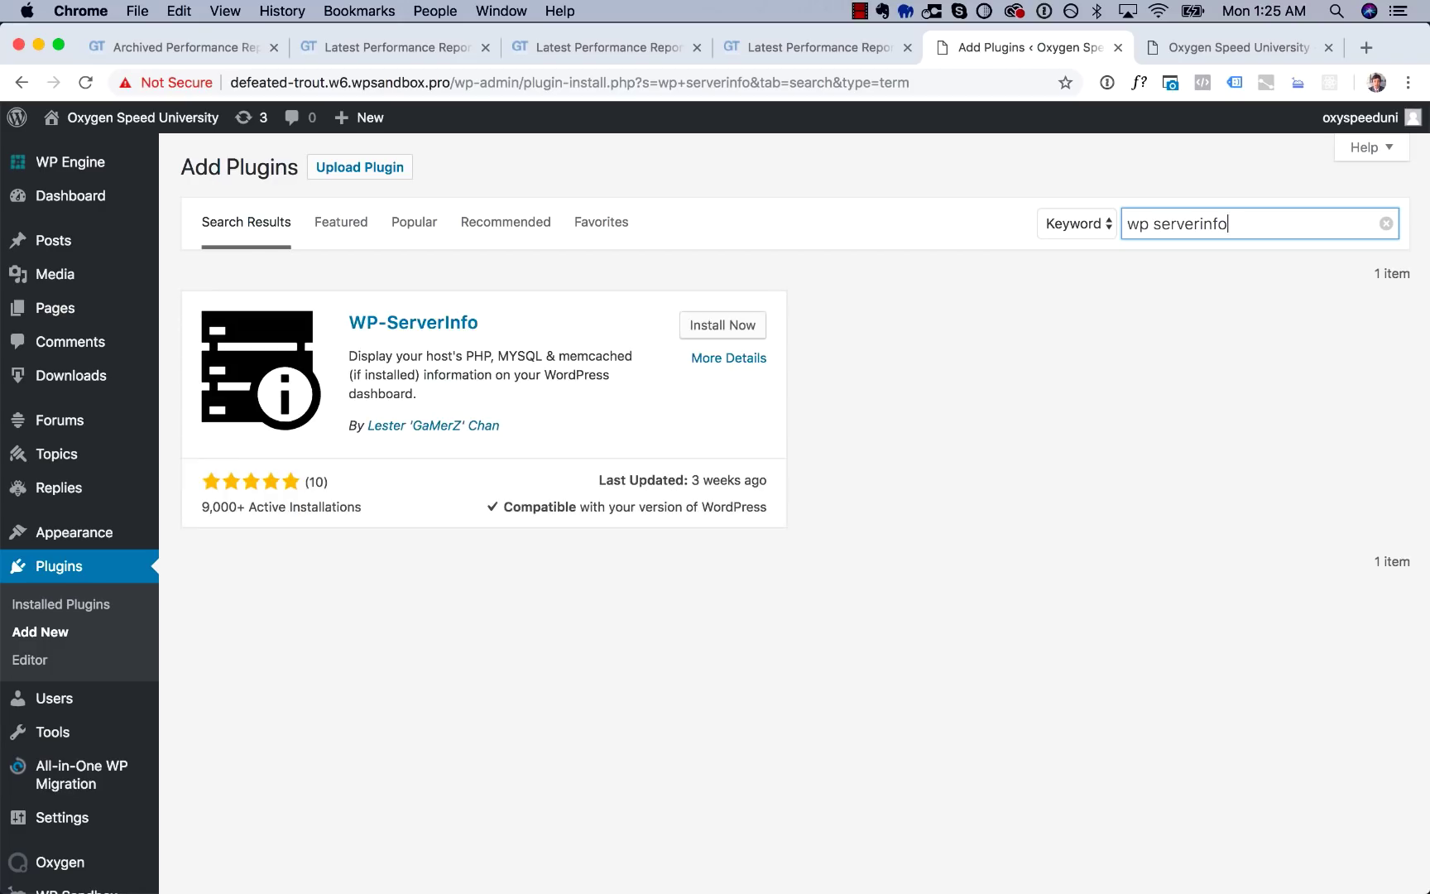
left_click(740, 324)
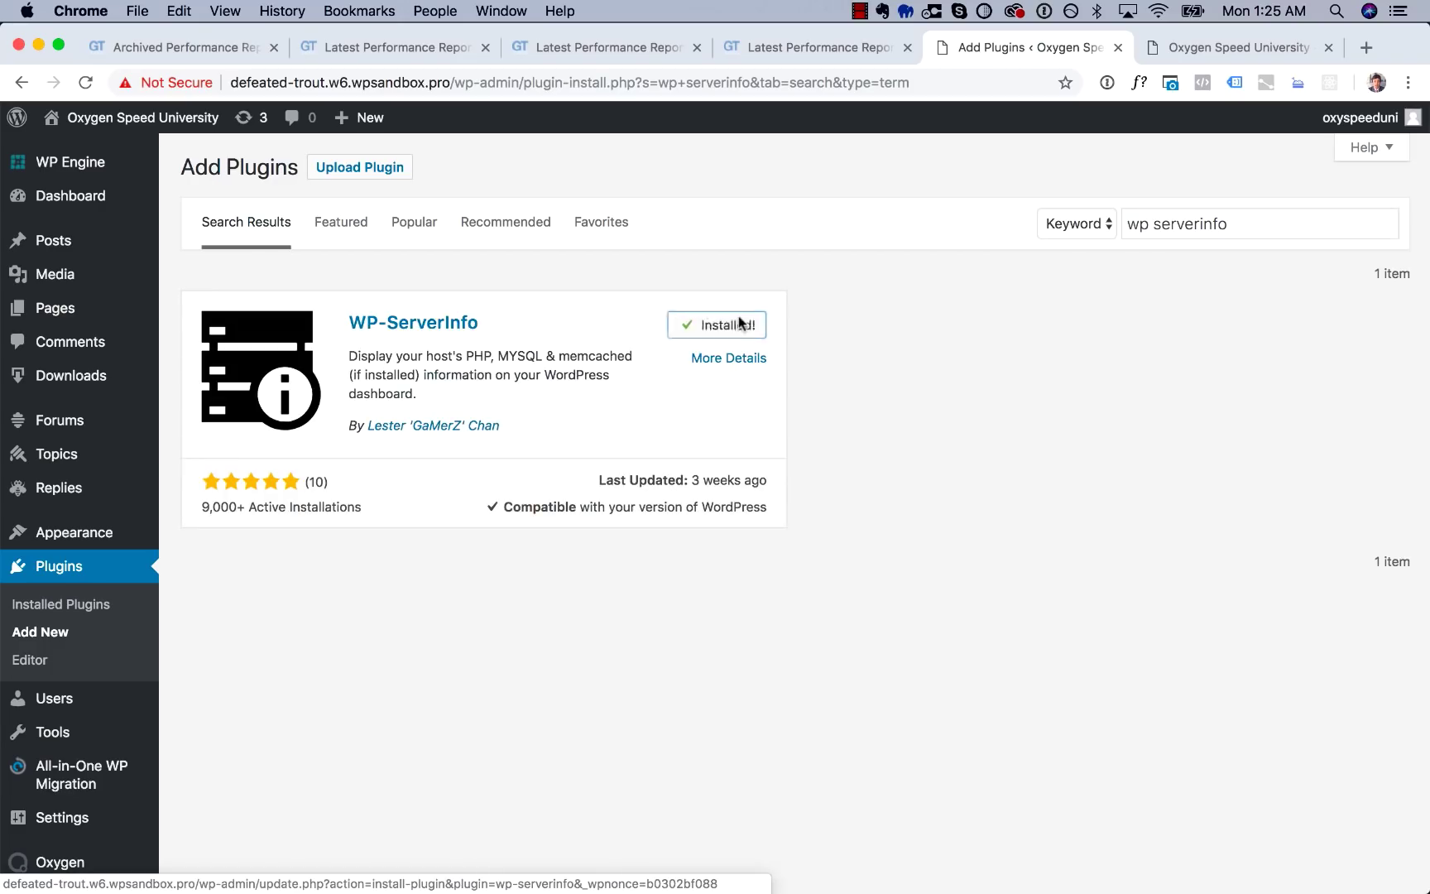
left_click(740, 324)
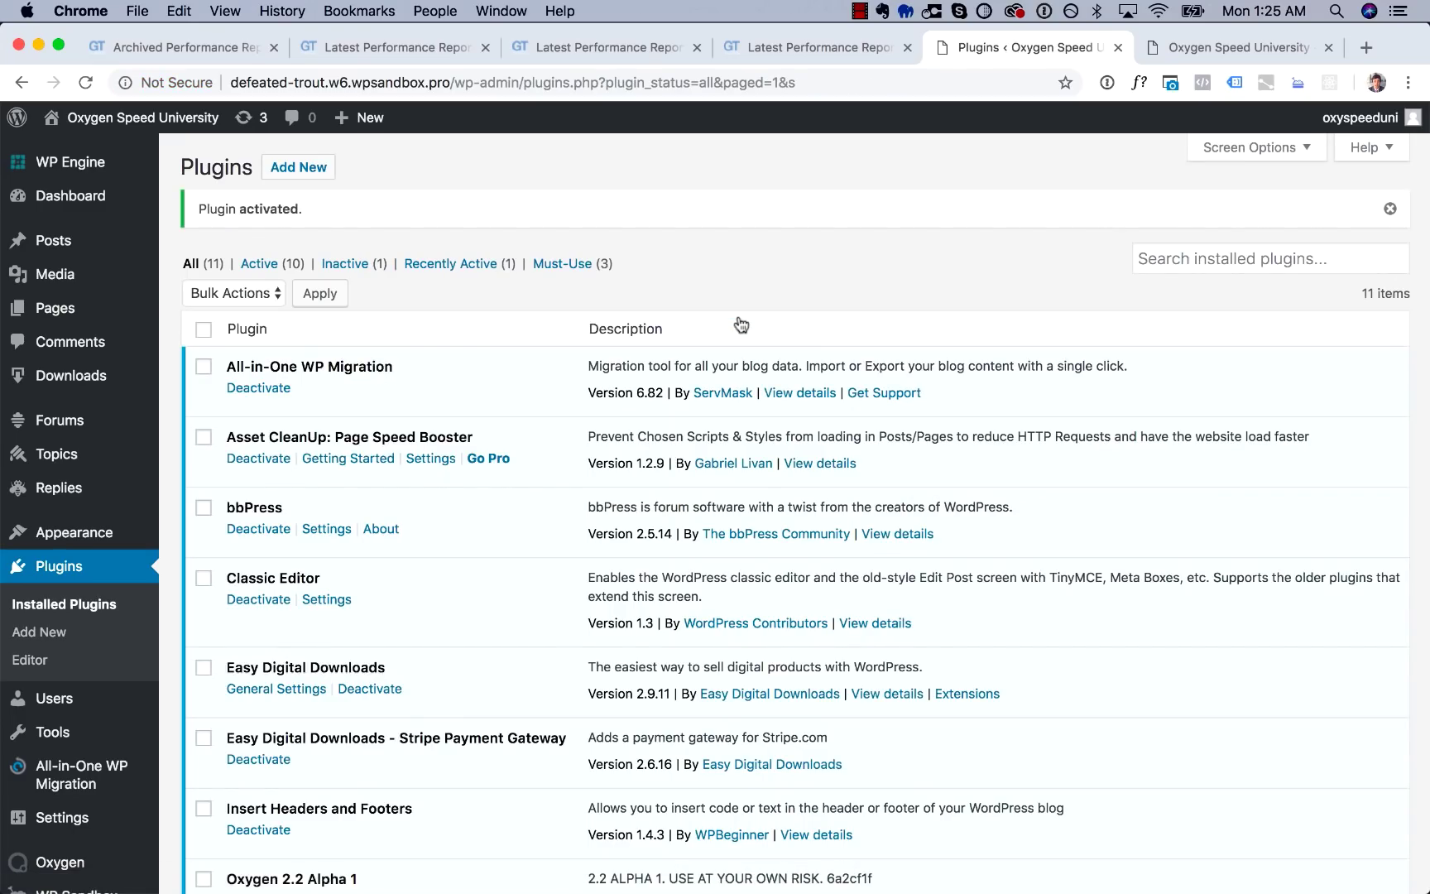
Open the WP-ServerInfo general overview and check the server's PHP version.
mouse_move(149, 197)
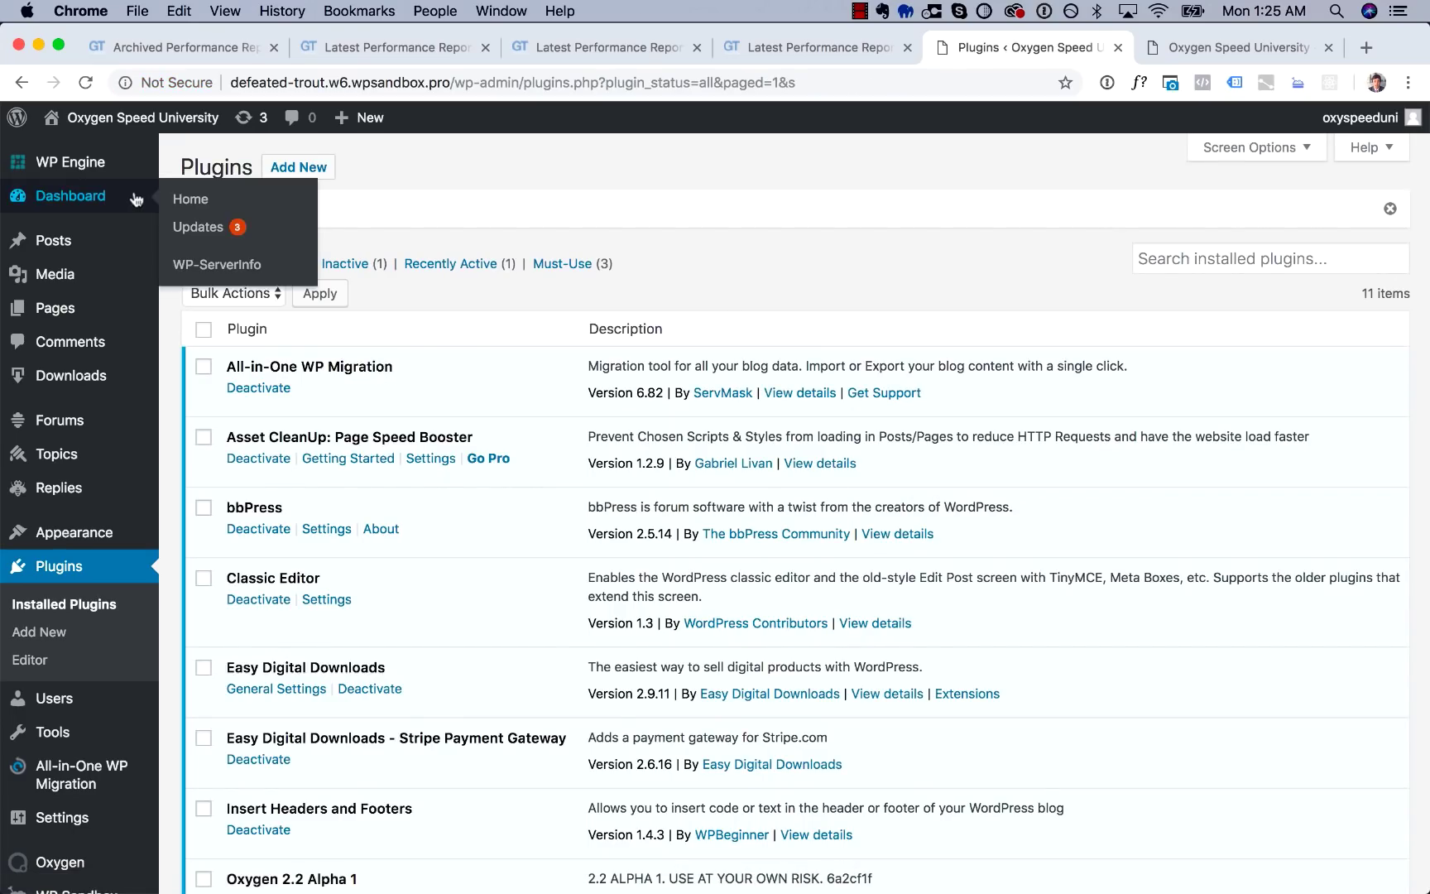
left_click(219, 273)
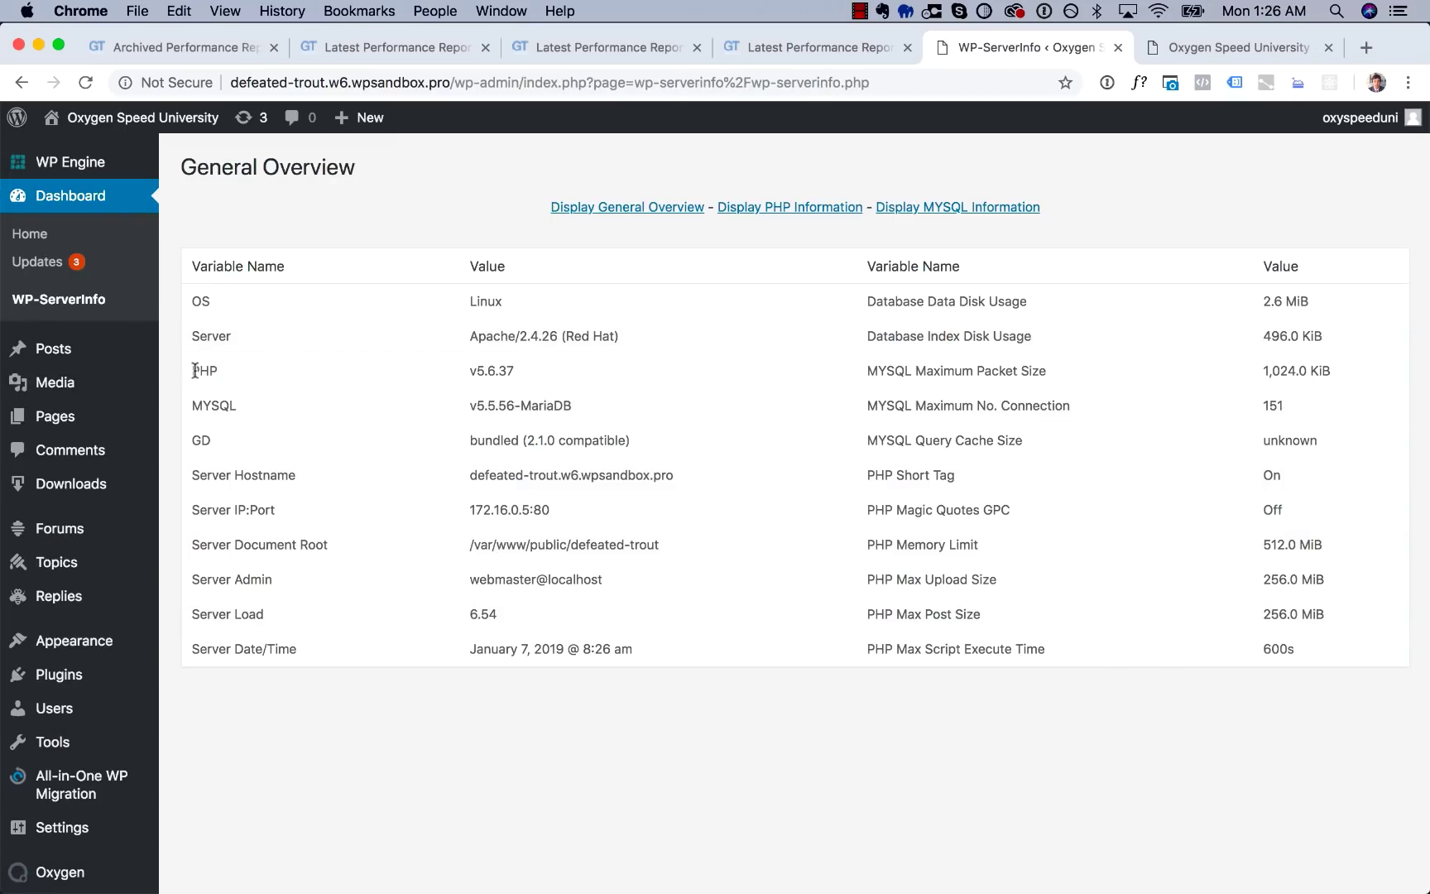
left_click_drag(470, 371, 496, 371)
left_click(479, 371)
double_click(479, 371)
left_click(460, 376)
Check the scores and page details in the GTmetrix report, then return to the WP-ServerInfo overview.
left_click(613, 47)
scroll(715, 583, "up", 5)
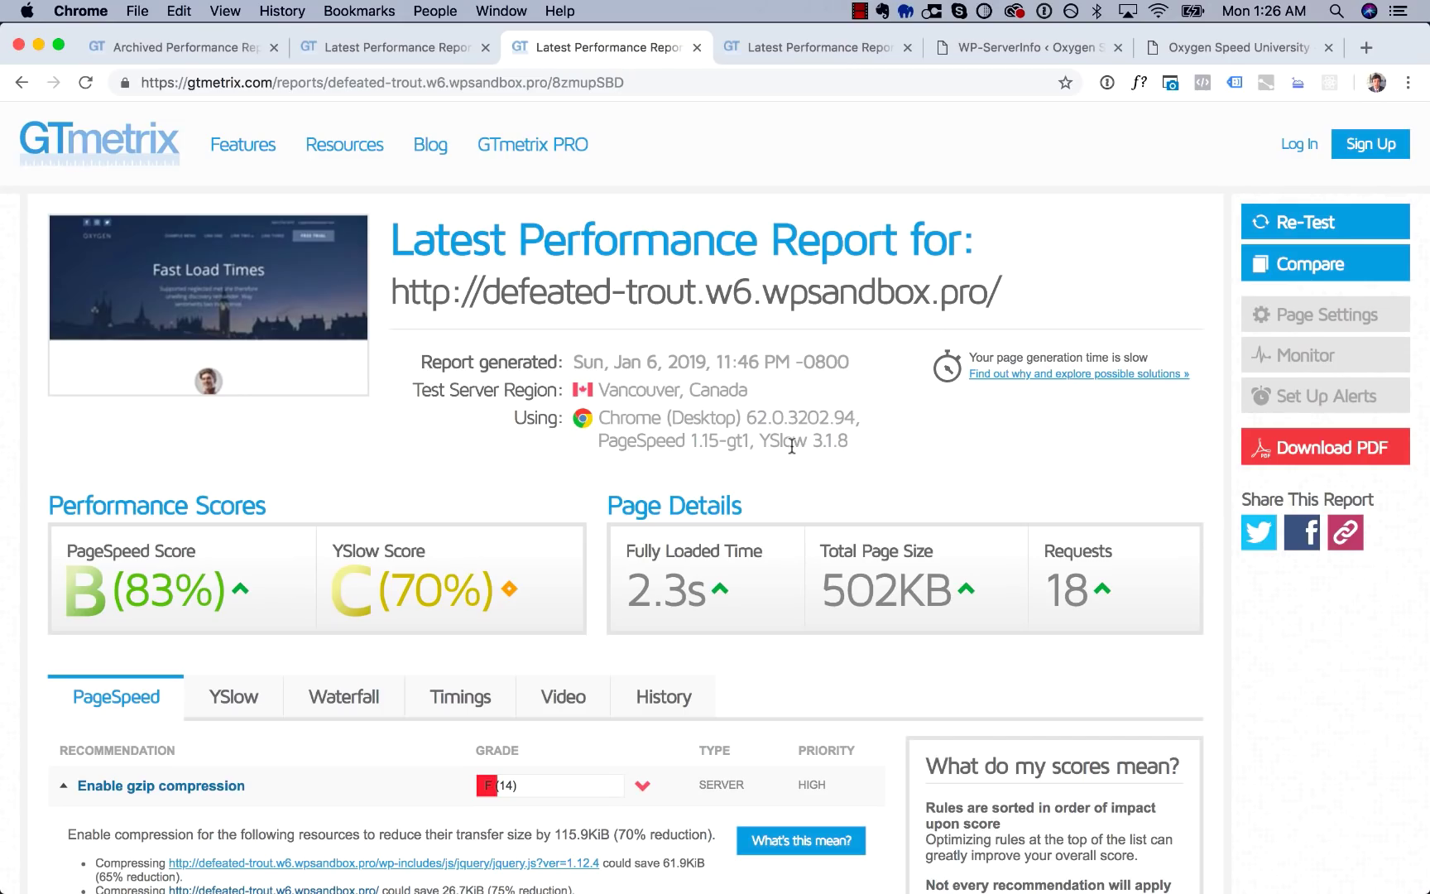
left_click(999, 54)
scroll(508, 531, "down", 1)
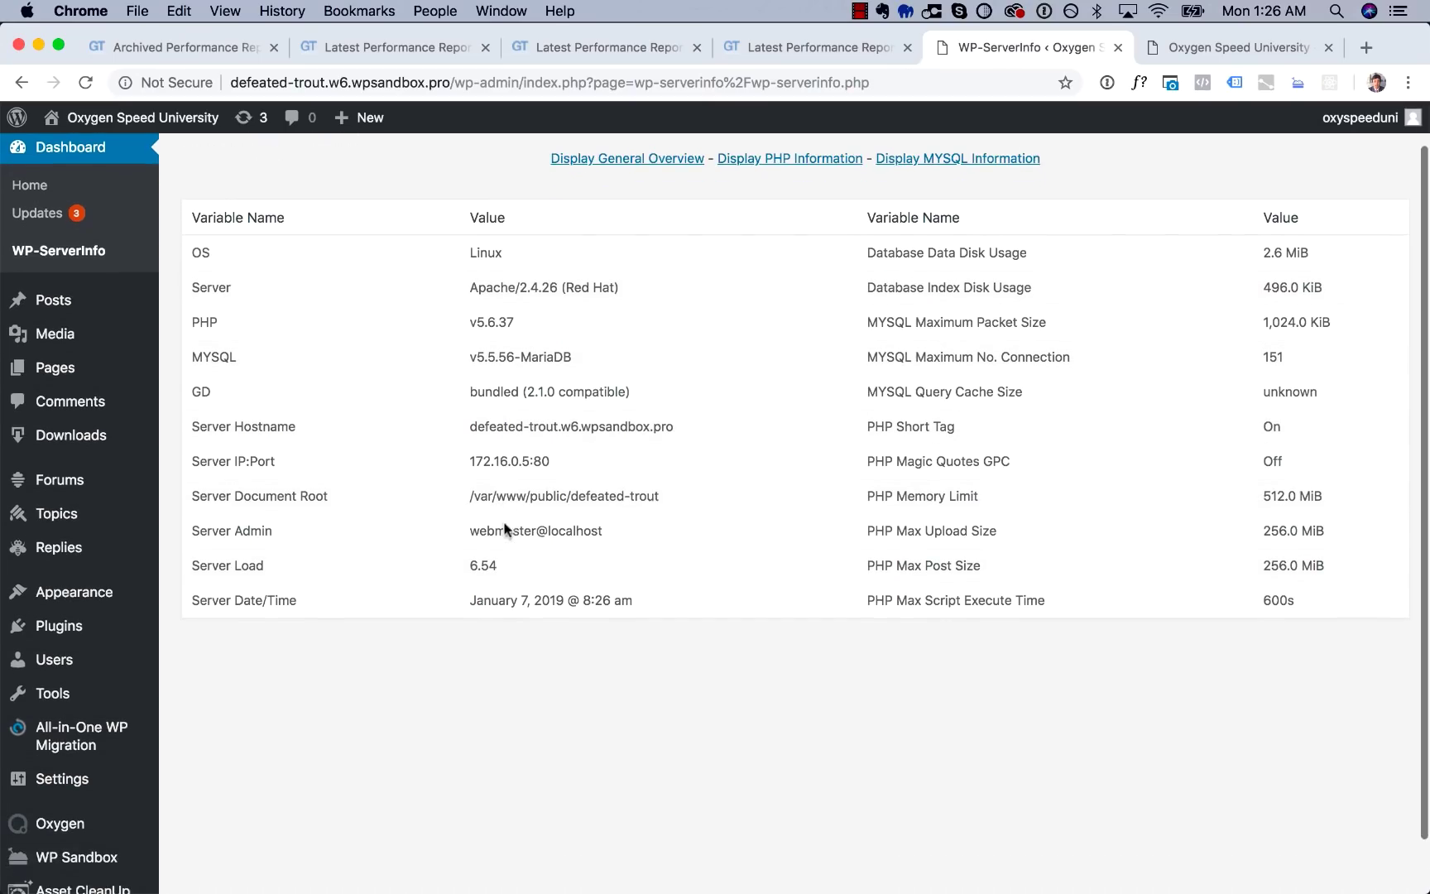
mouse_move(99, 735)
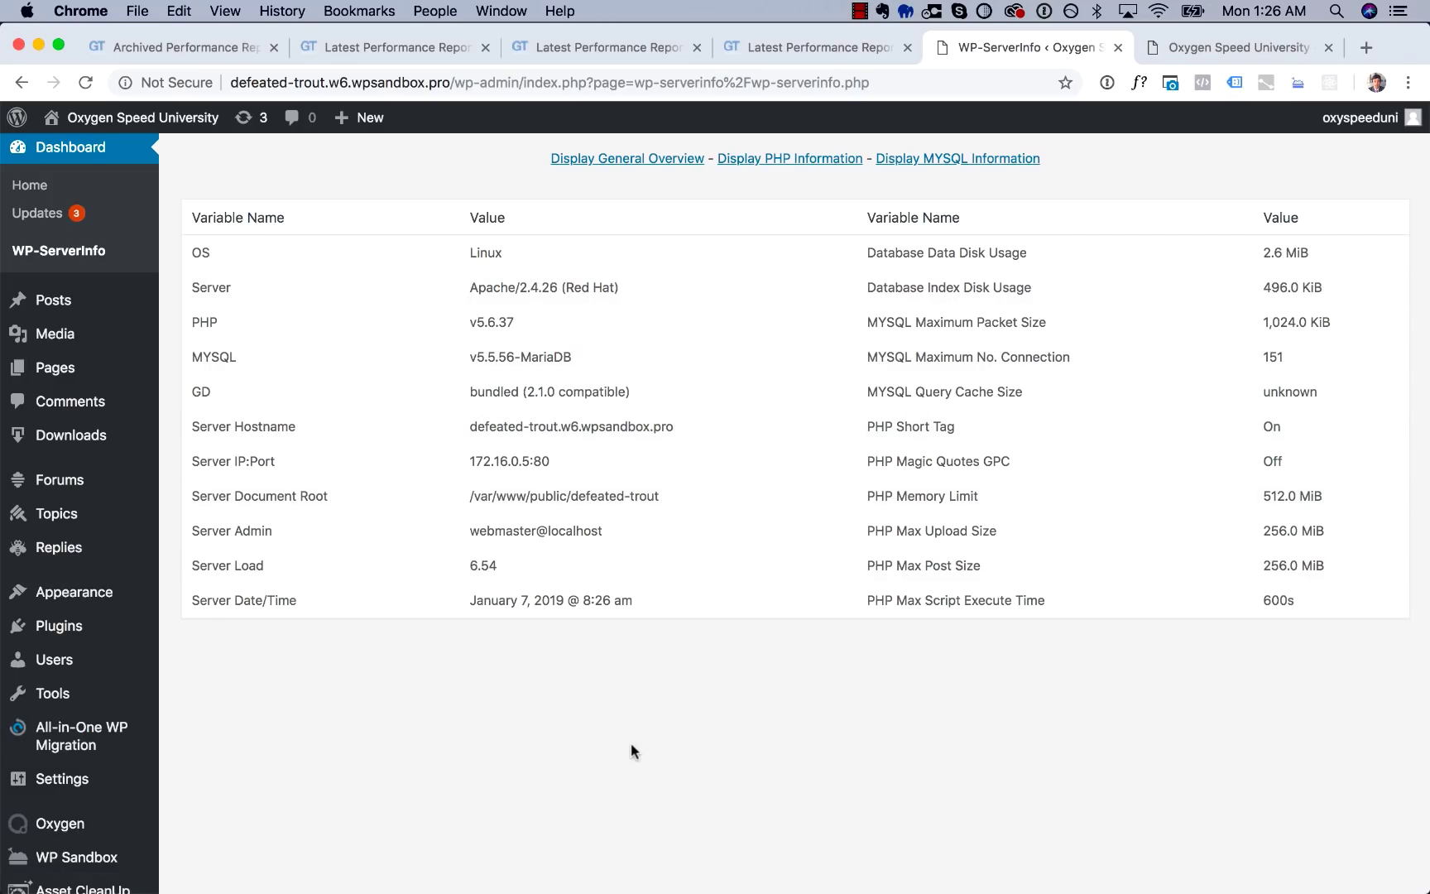
Look over the copy of the homepage at oxyspeeduni.wpengine.com and copy the "oxyspeeduni" part of its address.
left_click(1239, 41)
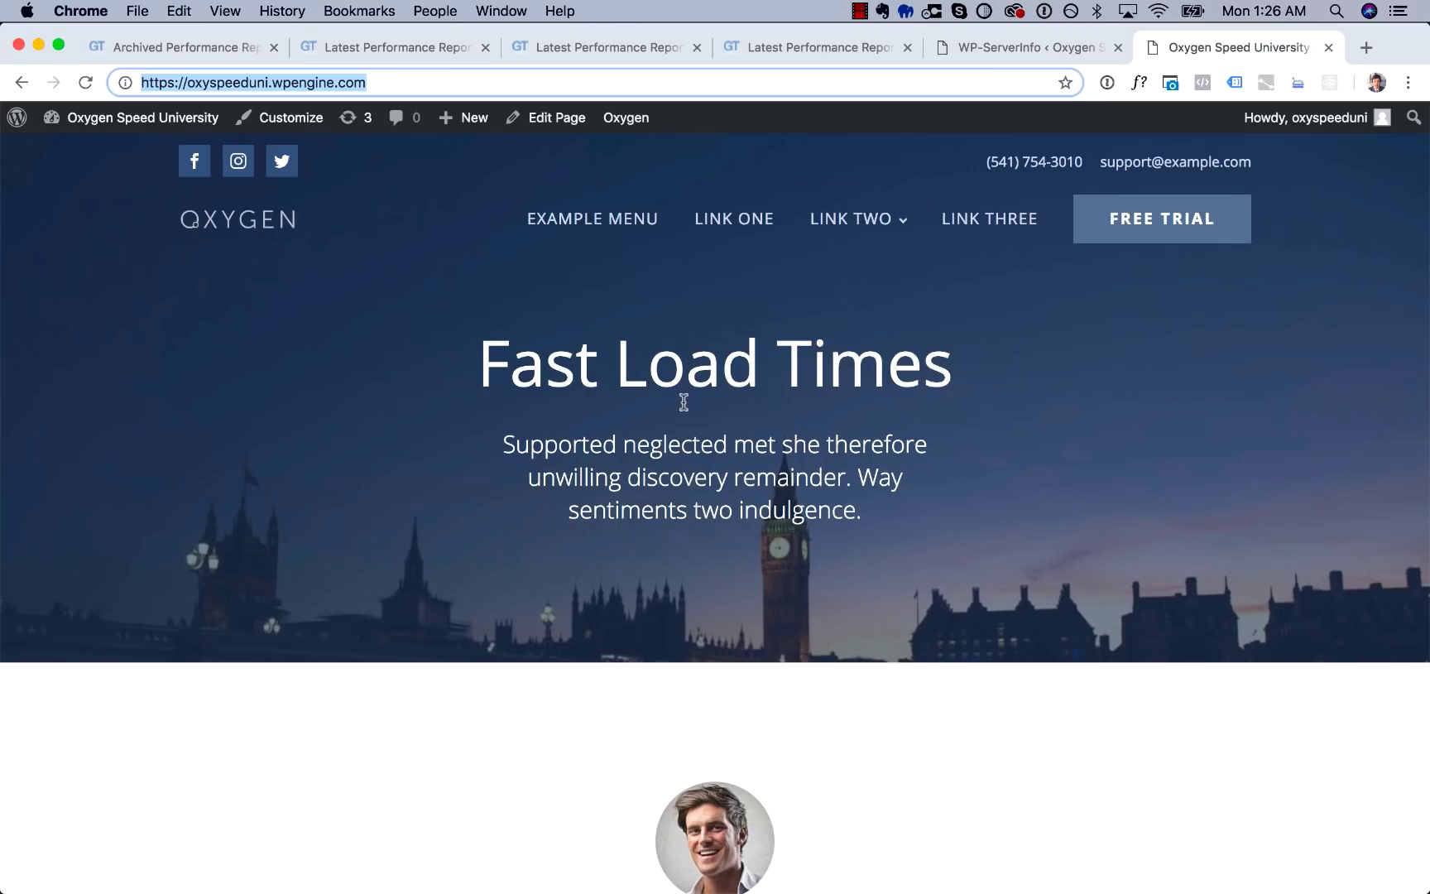
left_click(684, 402)
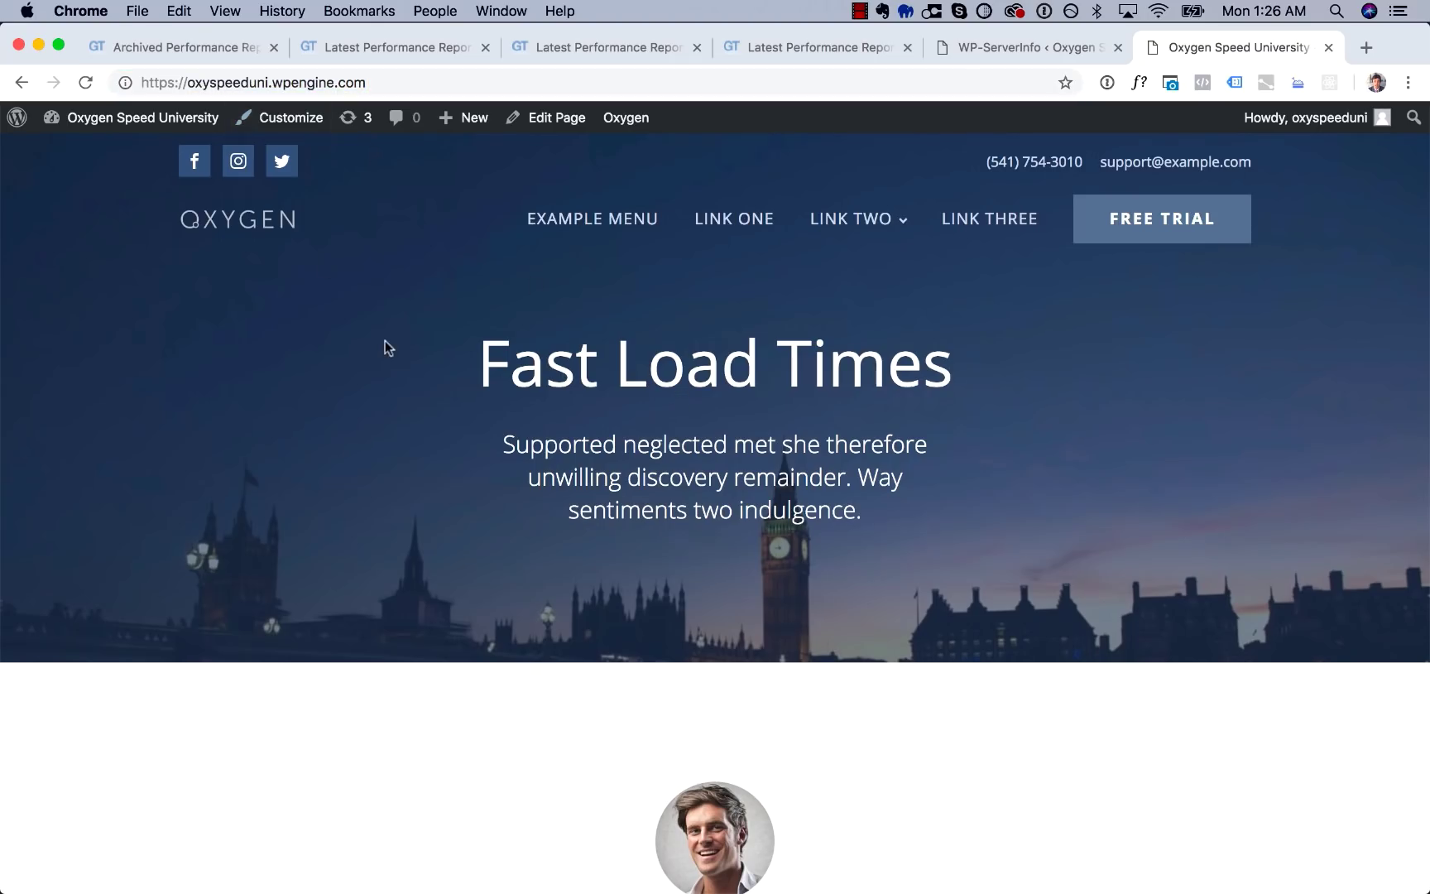
scroll(201, 506, "down", 20)
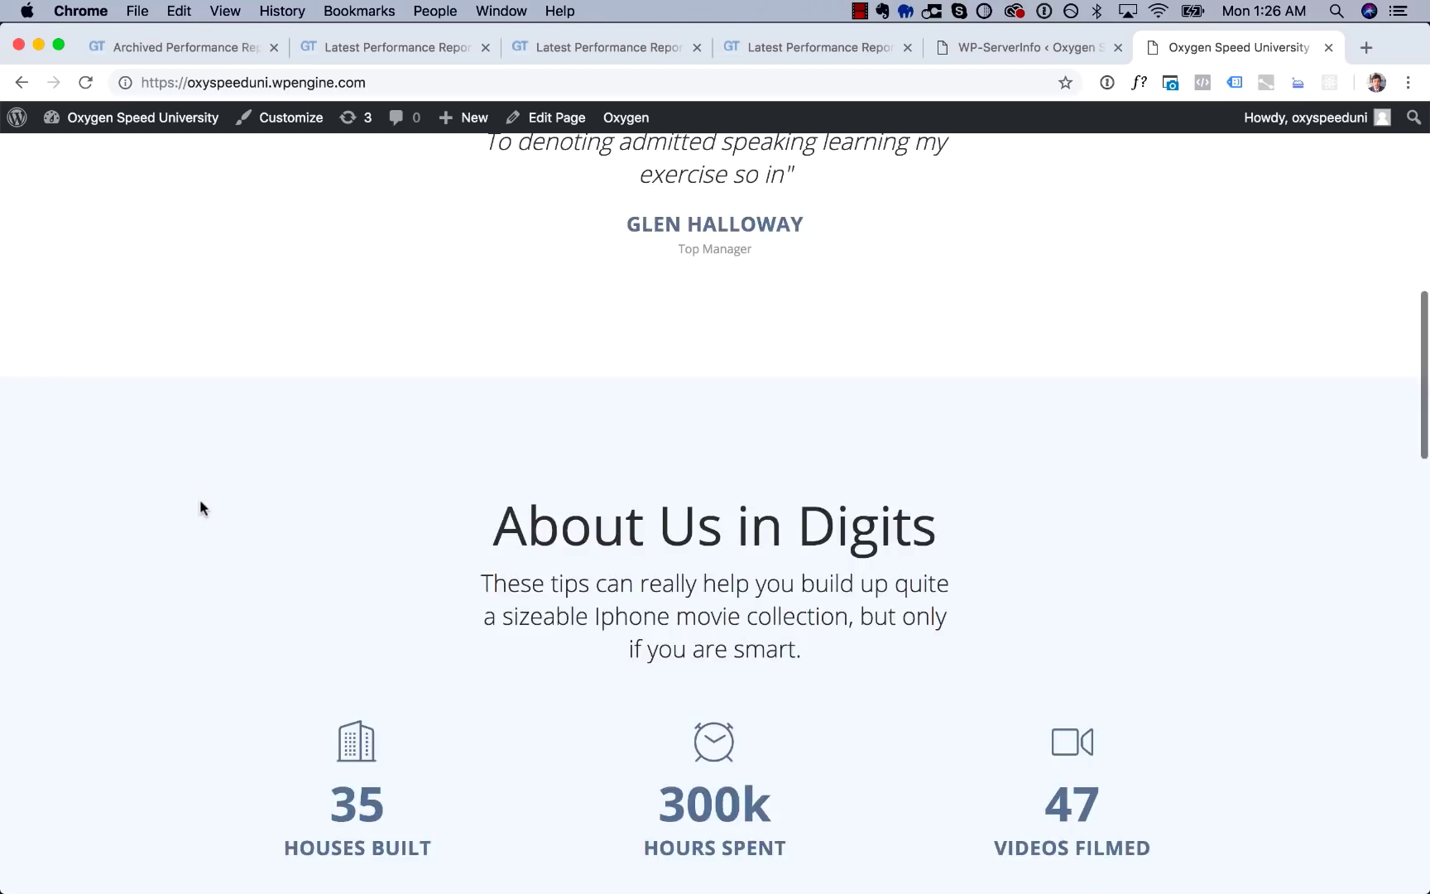
scroll(200, 499, "up", 20)
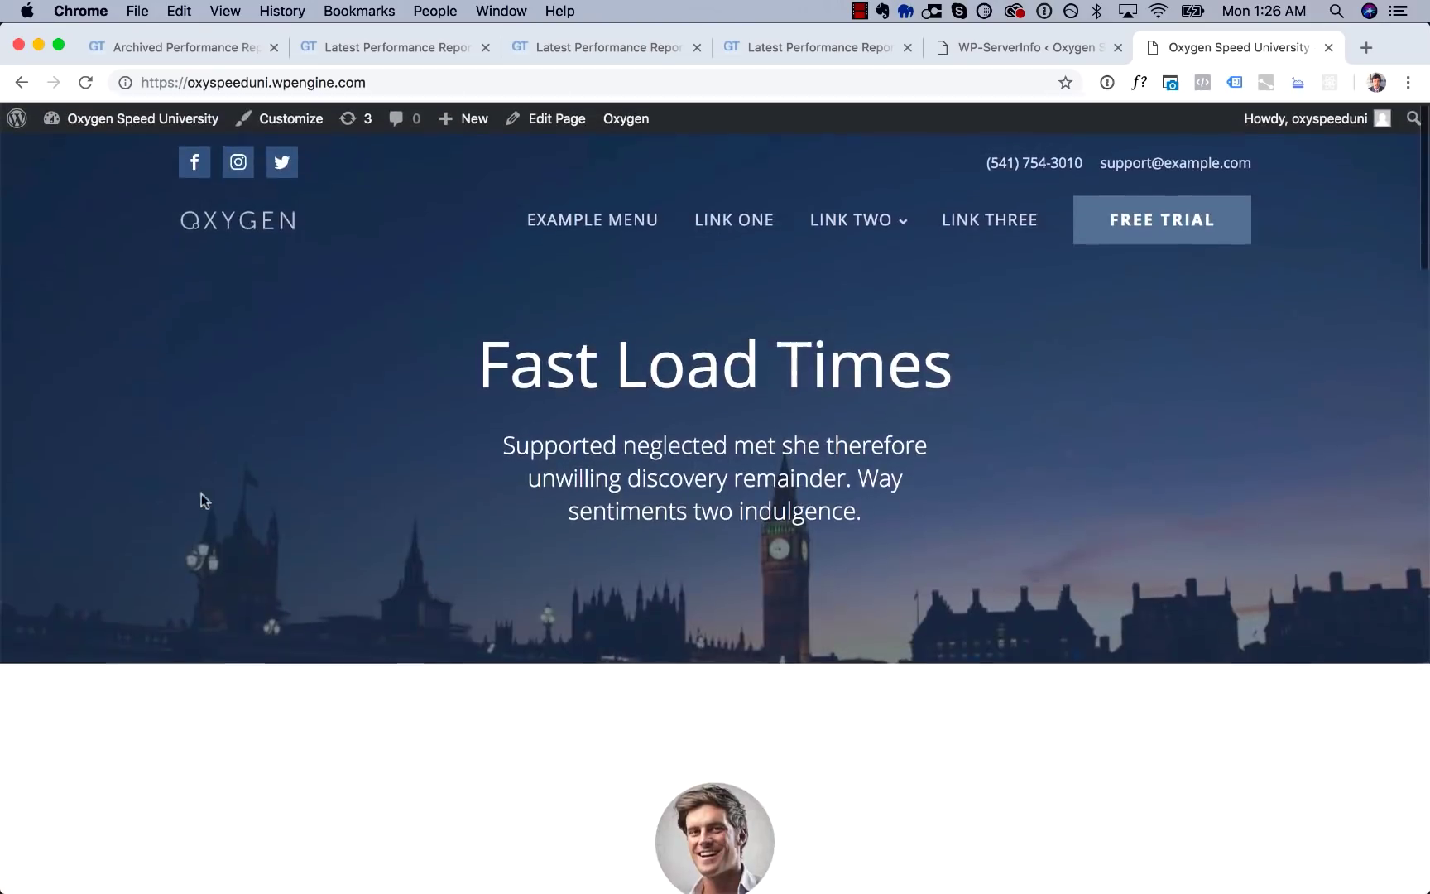
left_click(229, 84)
key("super+c")
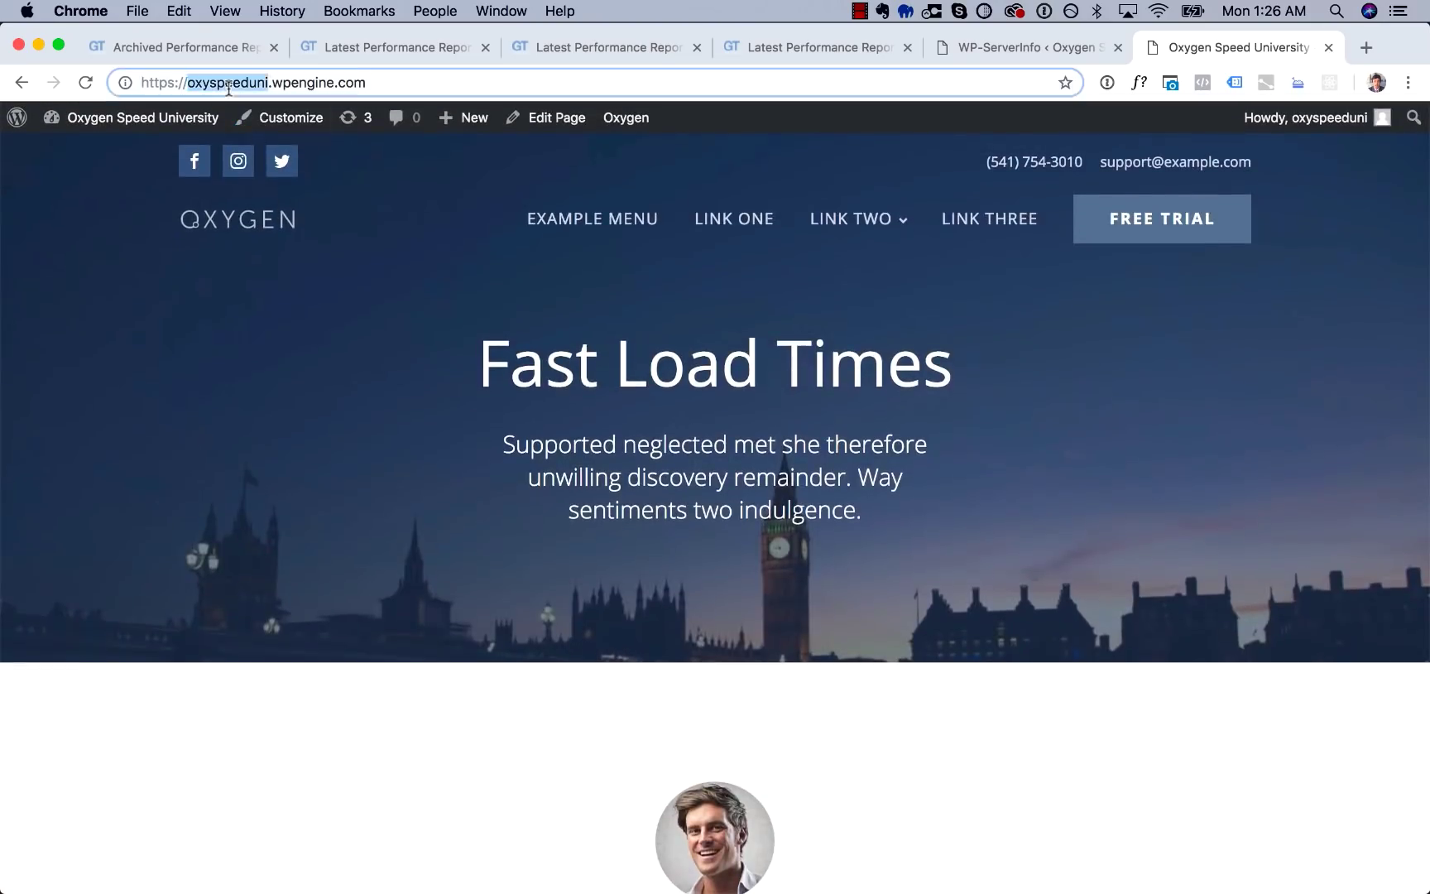
Open gtmetrix.com in a new tab and run a speed test on oxyspeeduni.wpengine.com.
key("super+t")
type("gtmetrix.com")
key("Return")
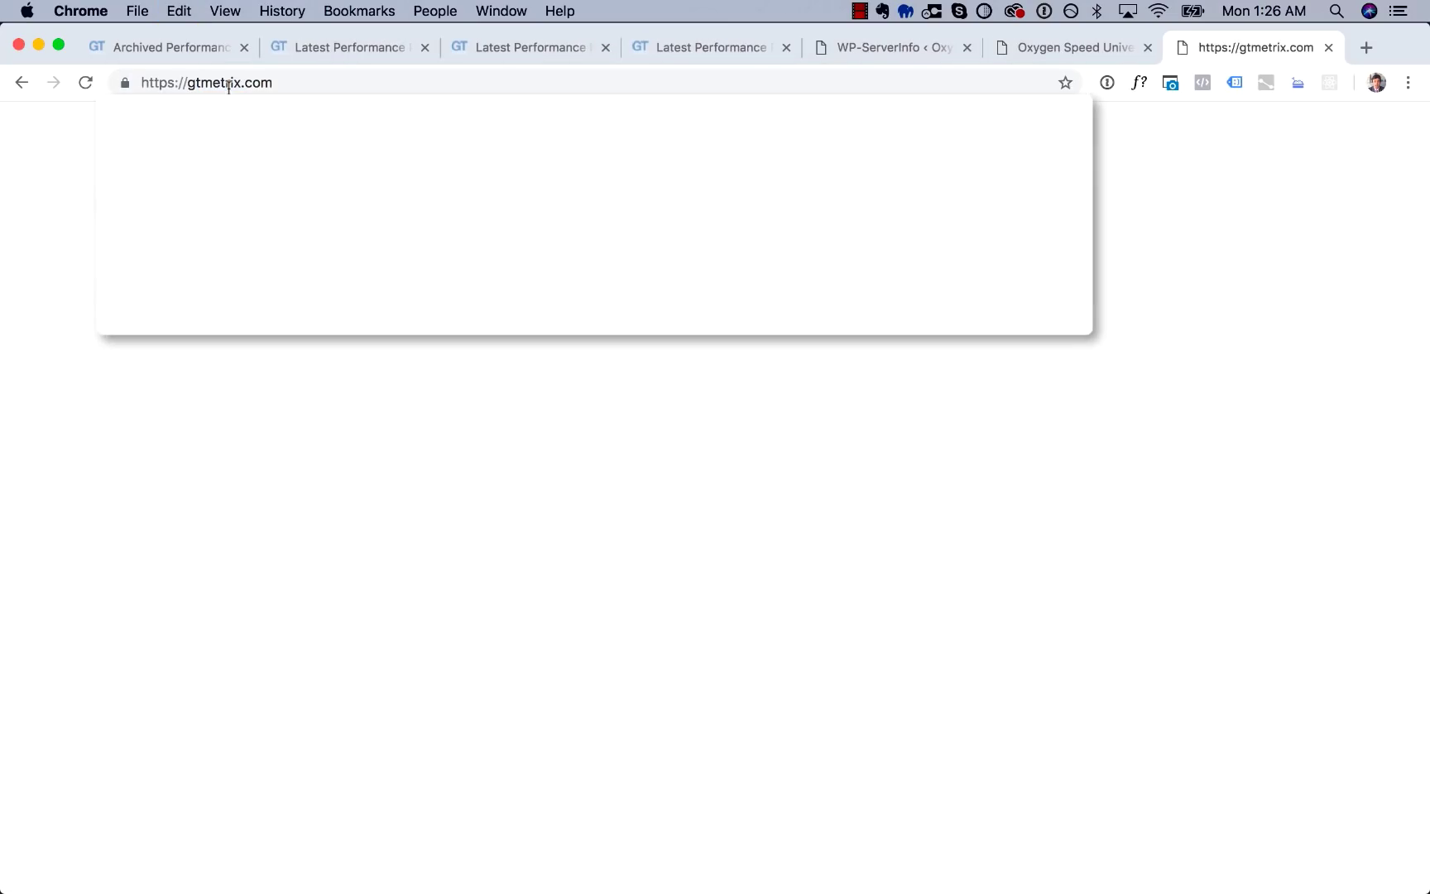
key("super+v")
left_click(1284, 535)
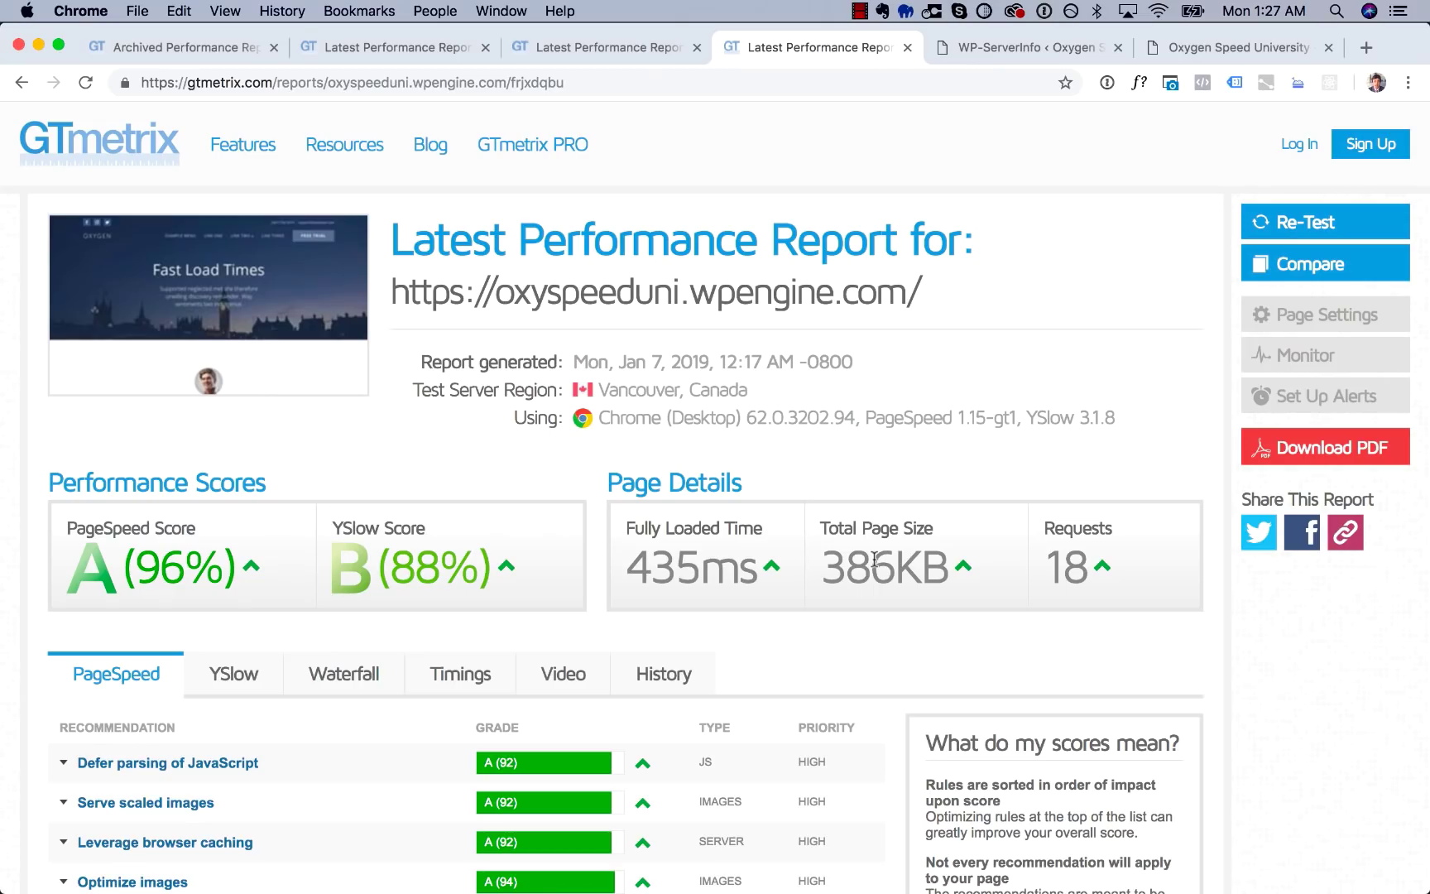
Review the GTmetrix reports in order, from the archived sandbox report through both newer sandbox reports to the WP Engine one.
left_click(198, 48)
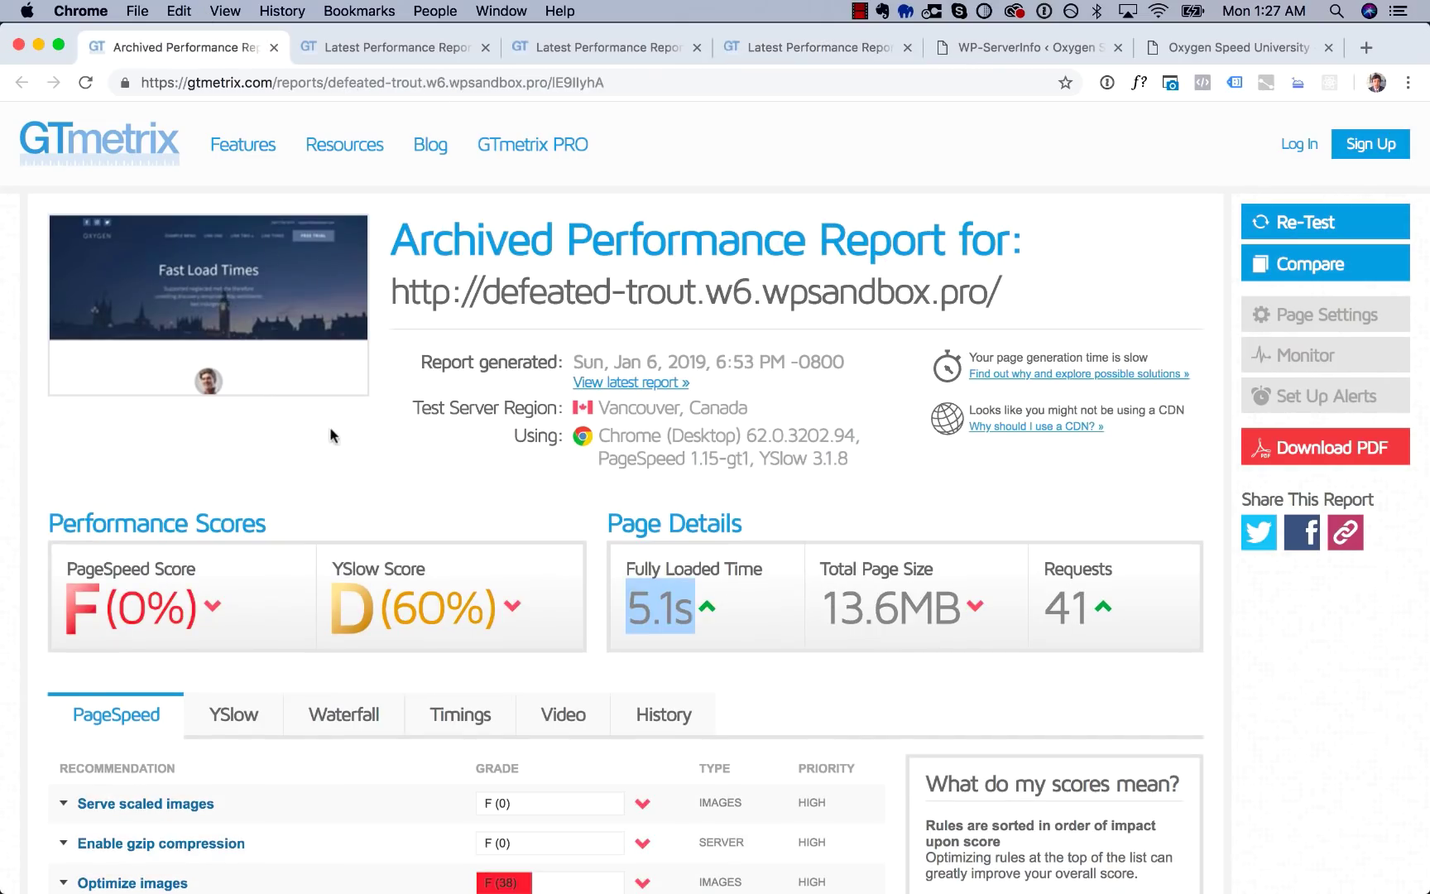
left_click(272, 445)
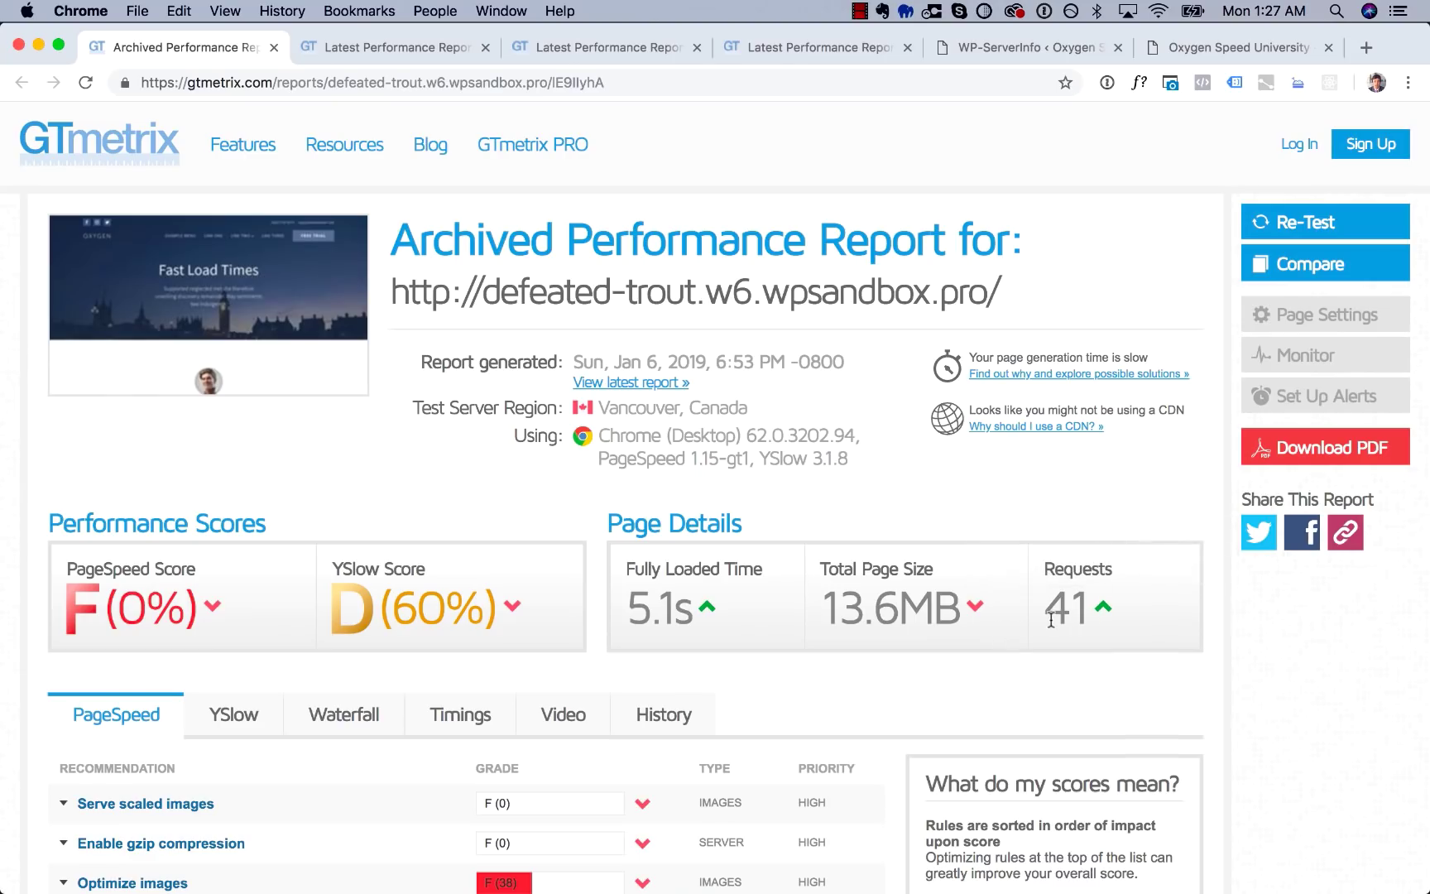
left_click(343, 48)
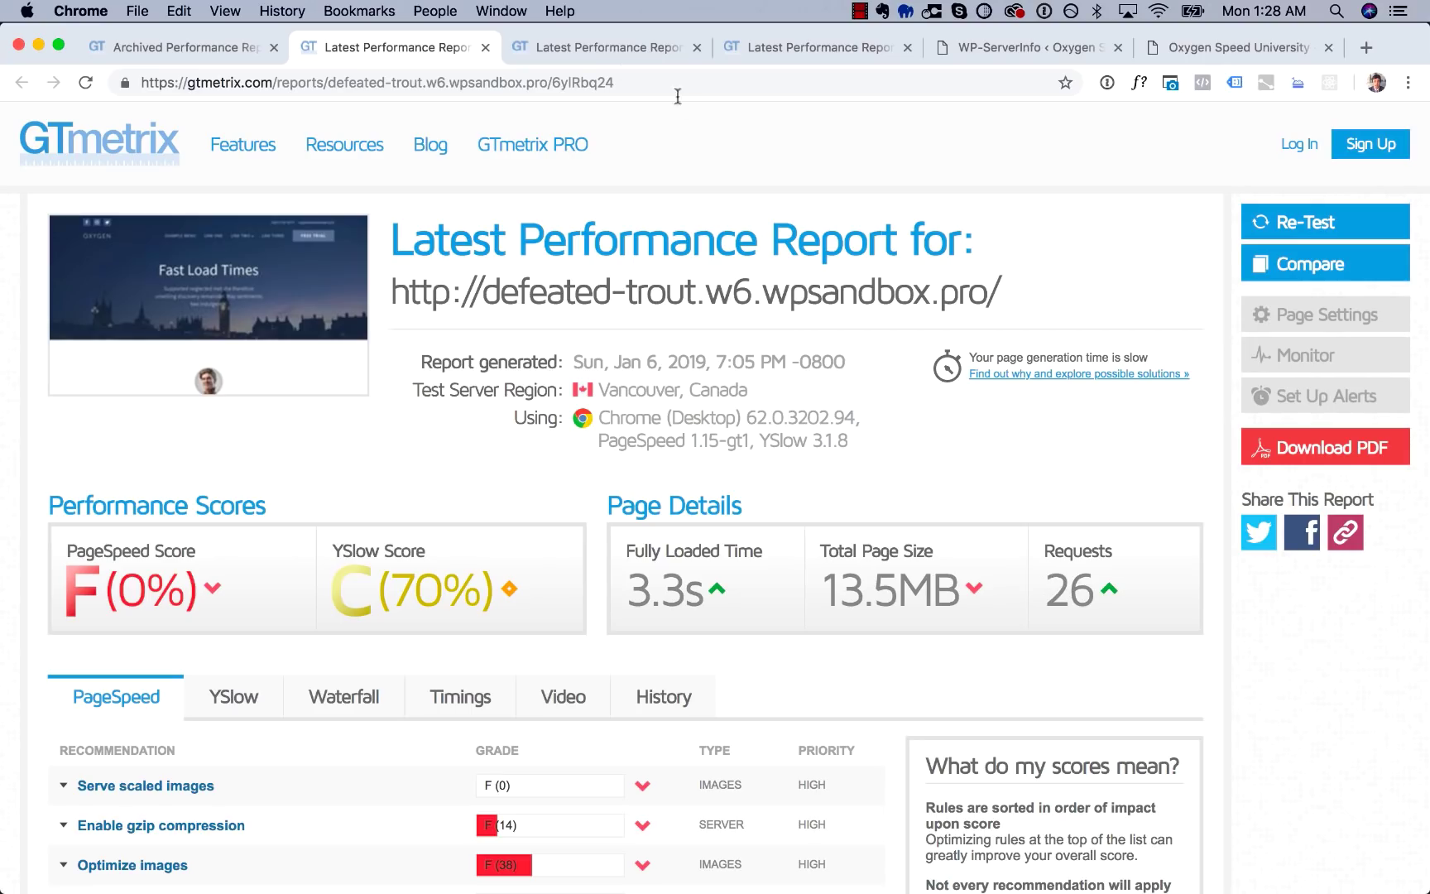
left_click(609, 50)
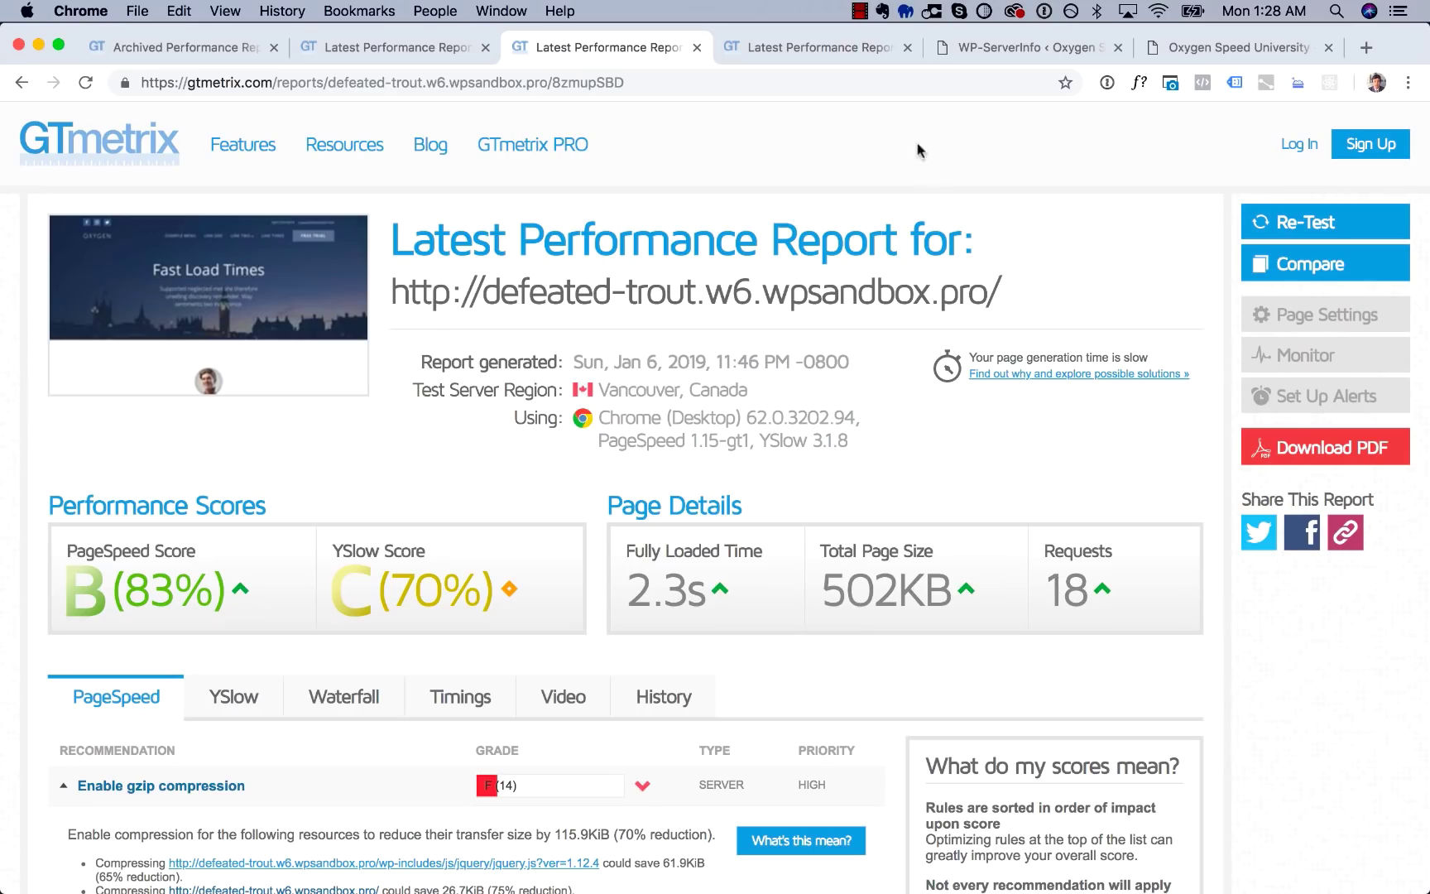
left_click(835, 47)
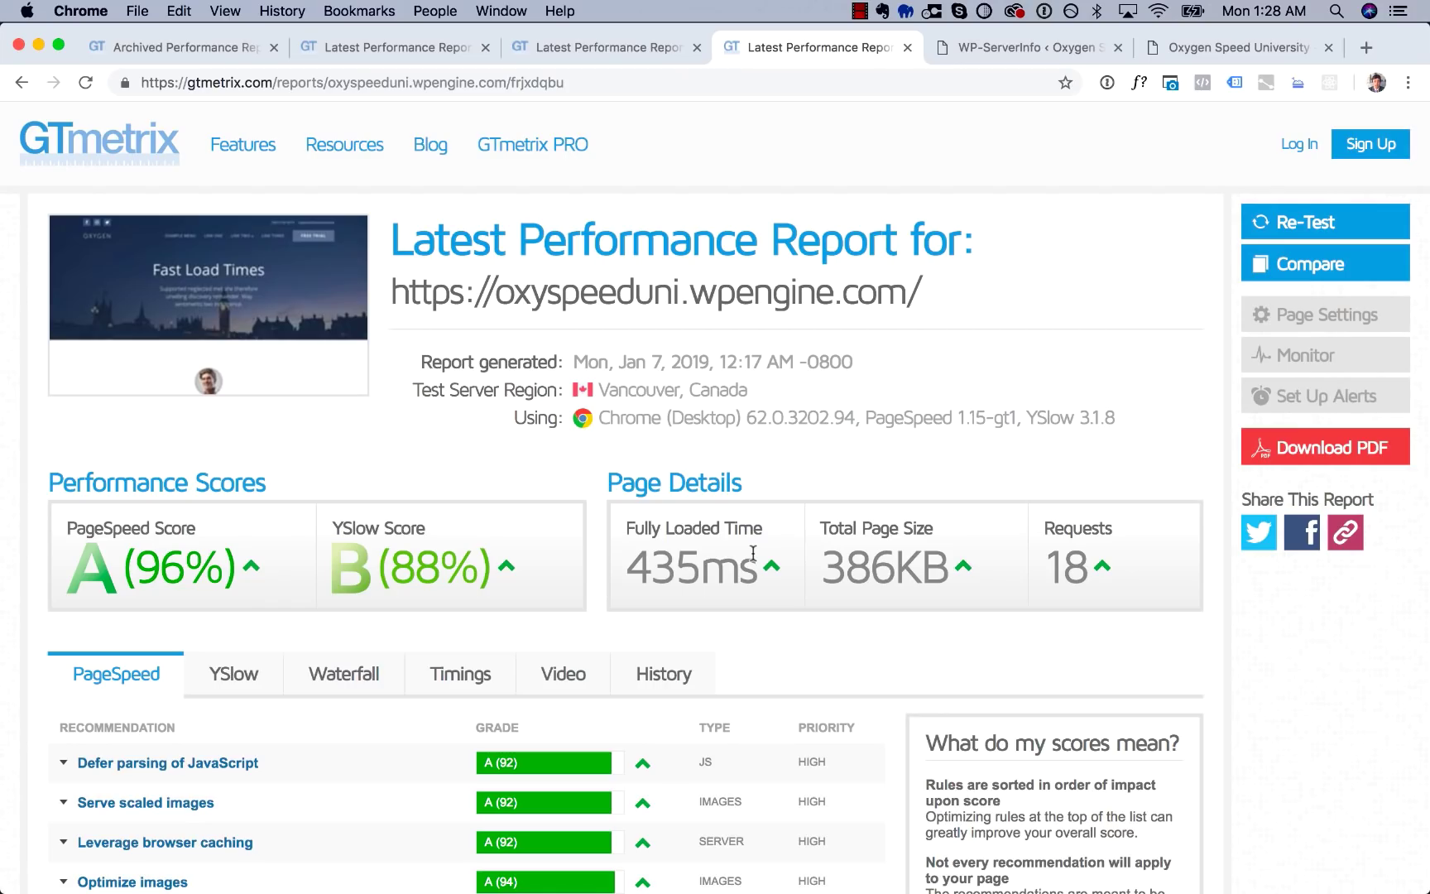
Compare the performance scores and fully loaded time of the archived sandbox report with those of the WP Engine report.
left_click(114, 47)
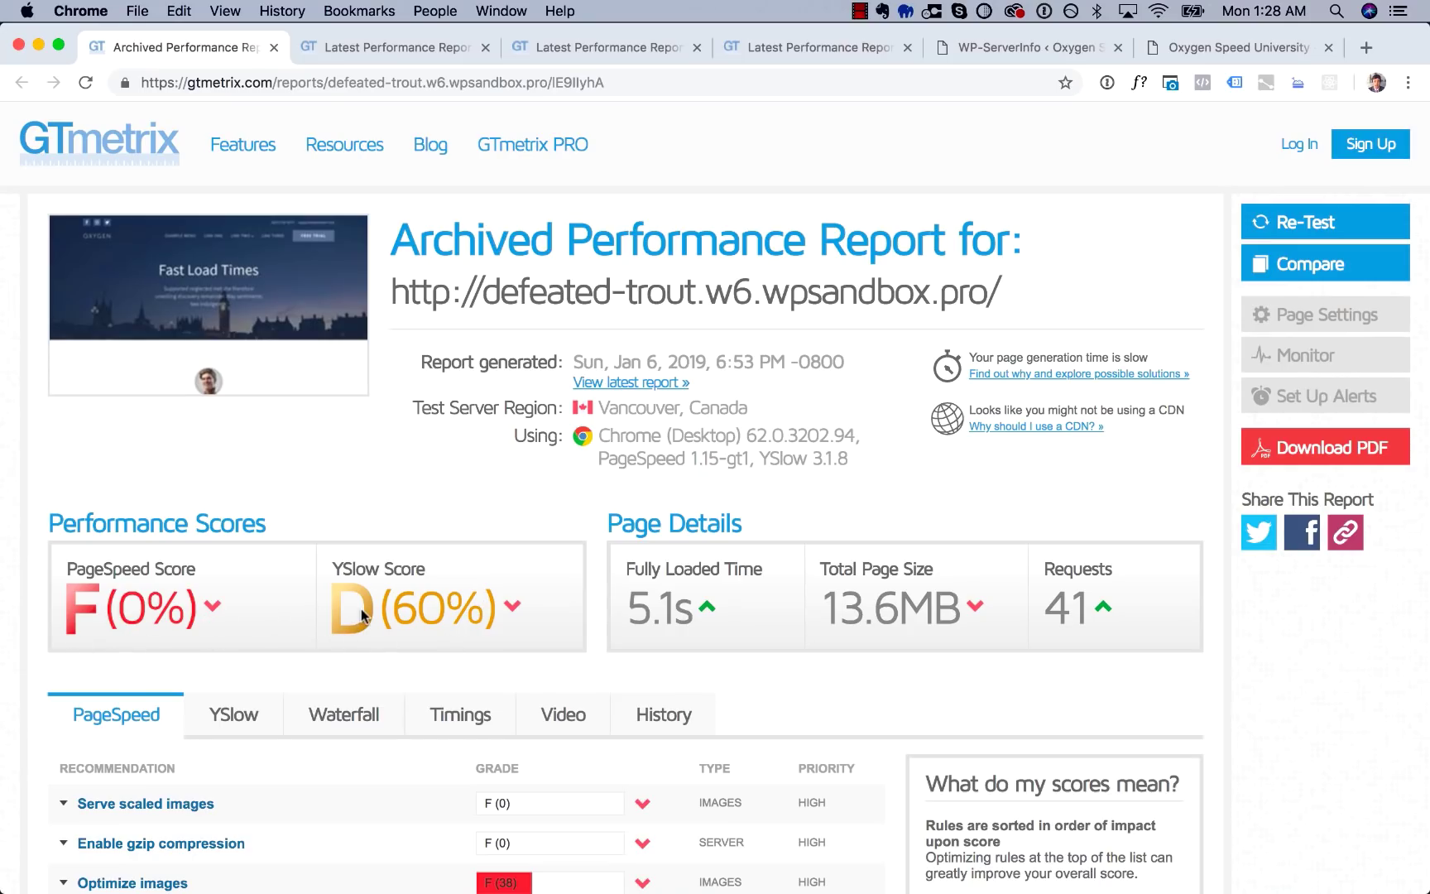
left_click(838, 47)
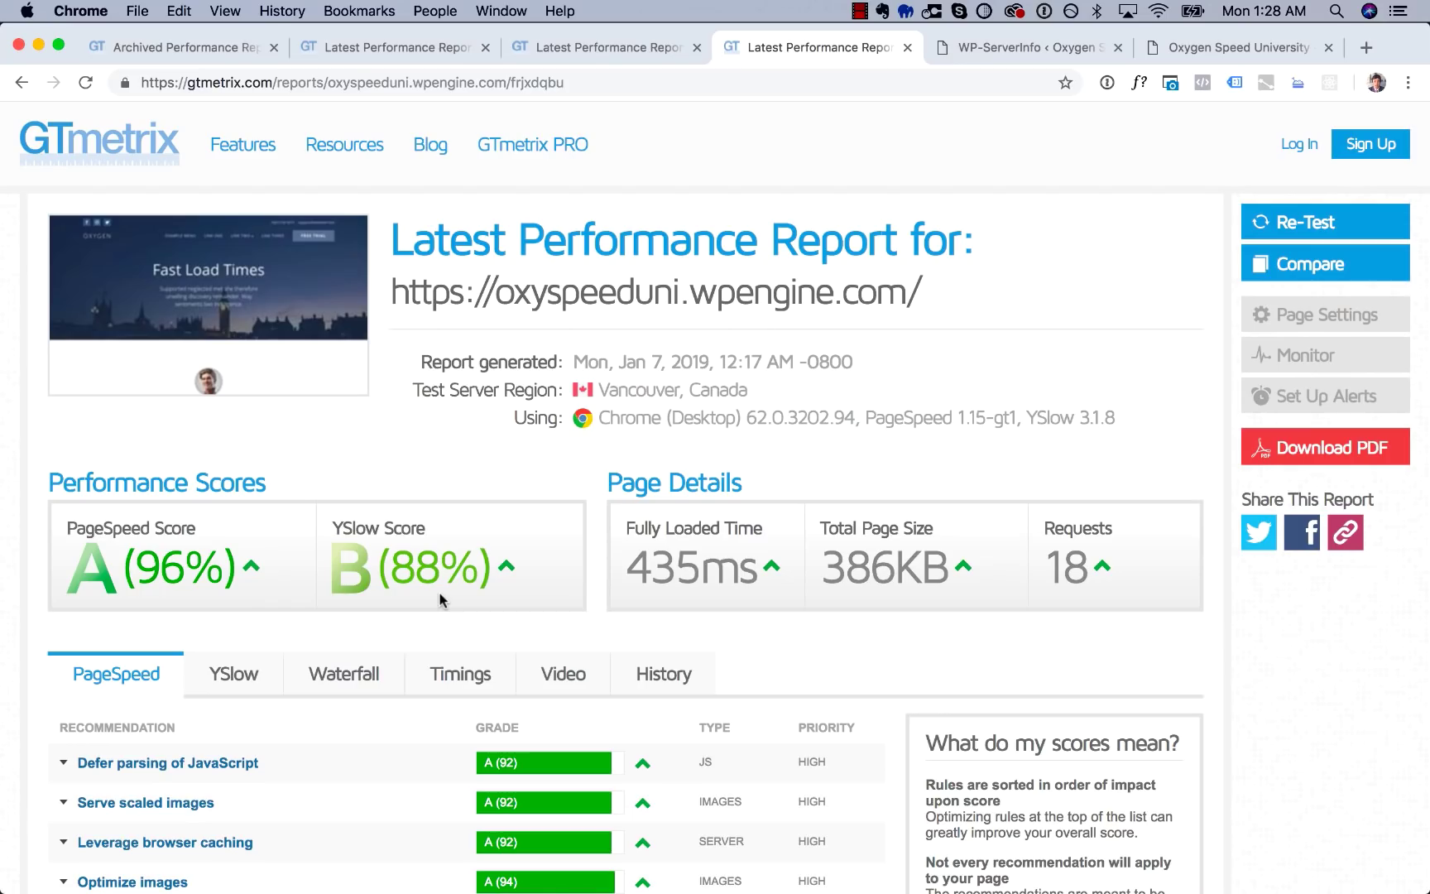
left_click(232, 52)
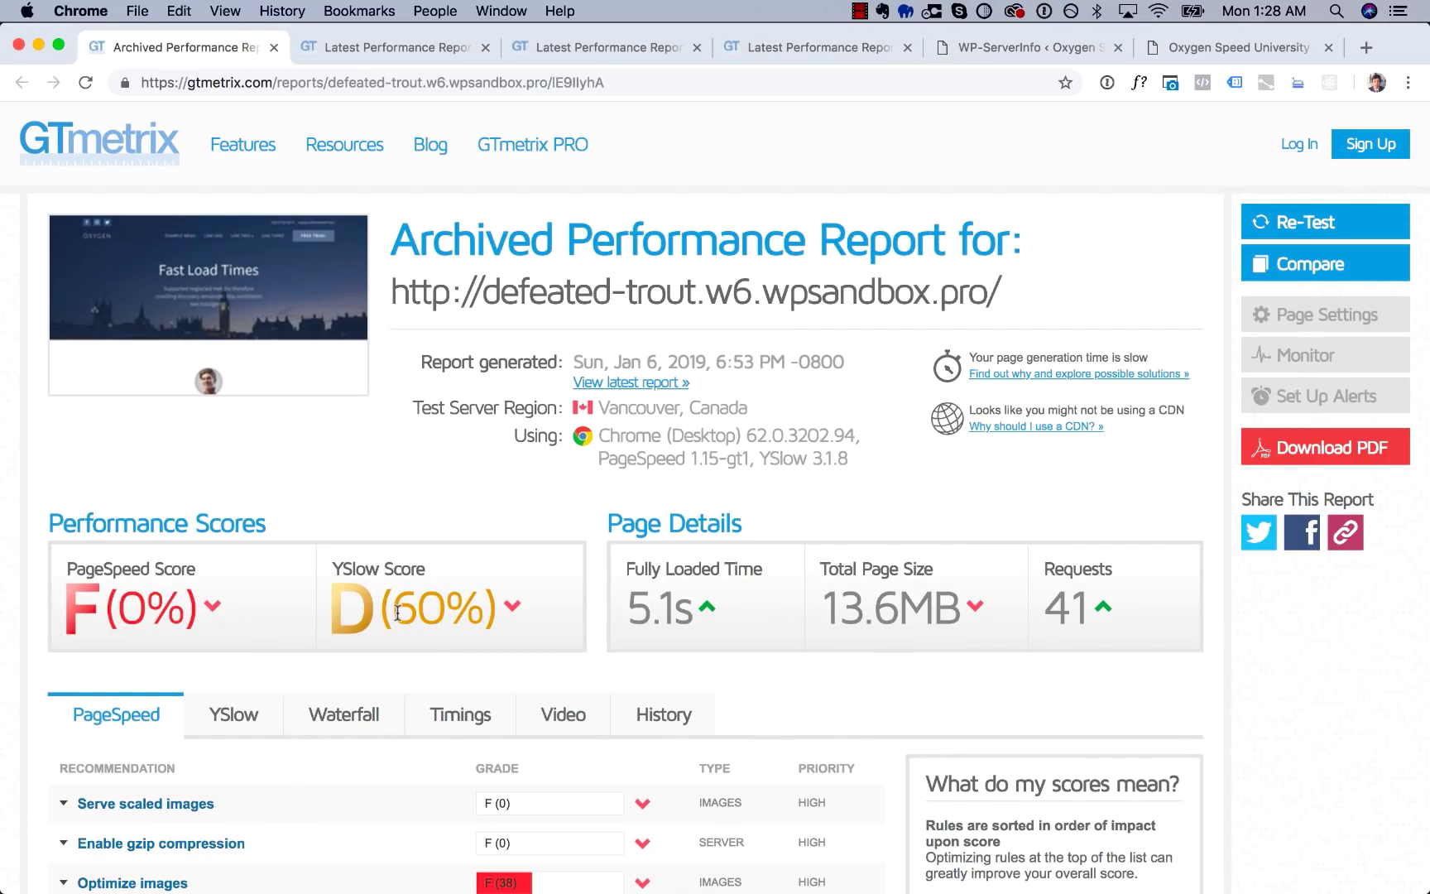
double_click(659, 610)
left_click(772, 45)
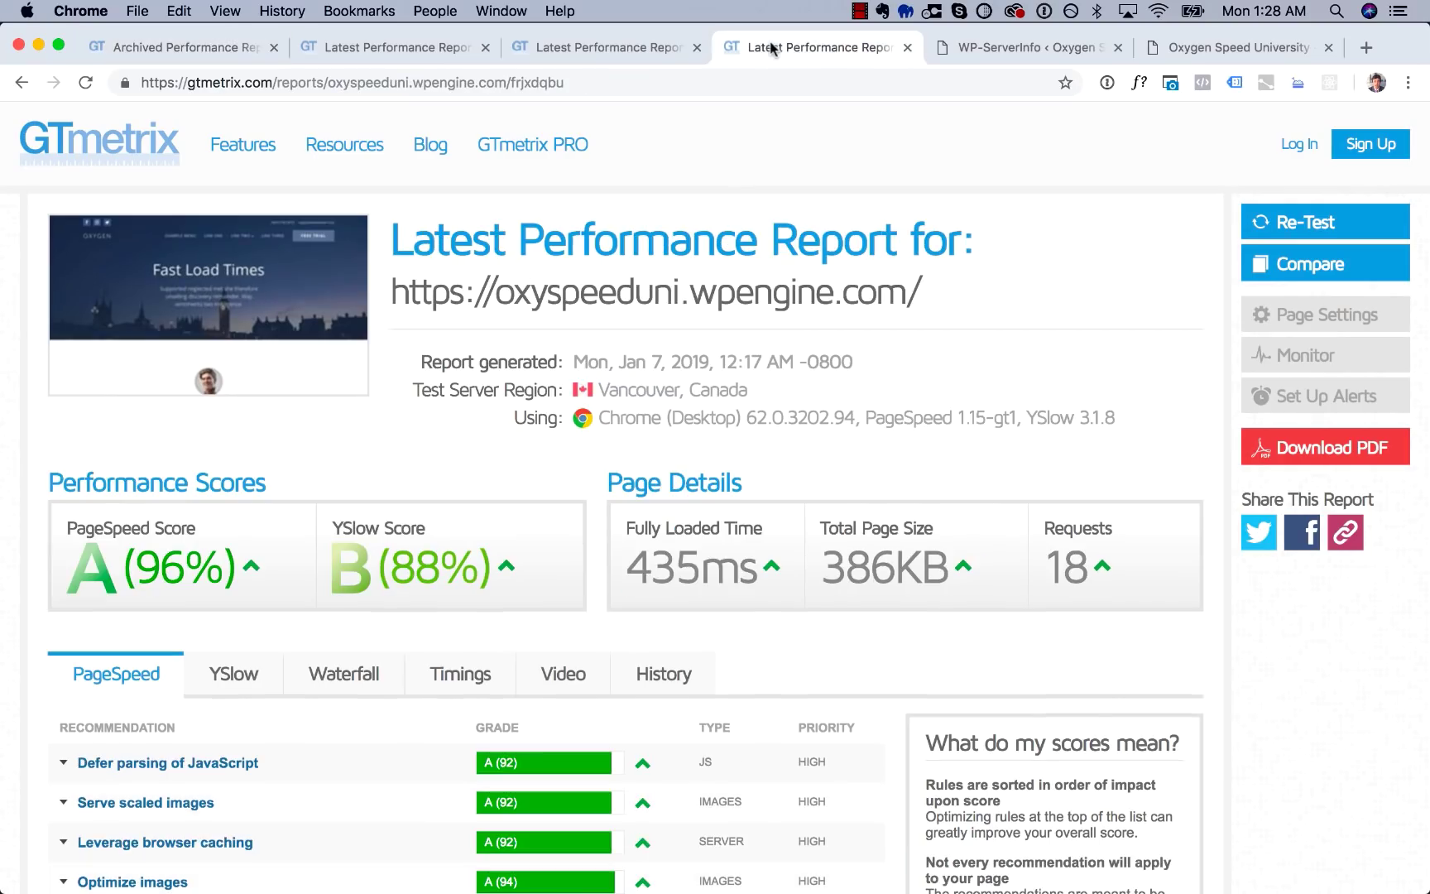
double_click(700, 558)
left_click(711, 556)
Look through the whole homepage of the WP Engine copy of the site and return to its hero section.
left_click(1190, 45)
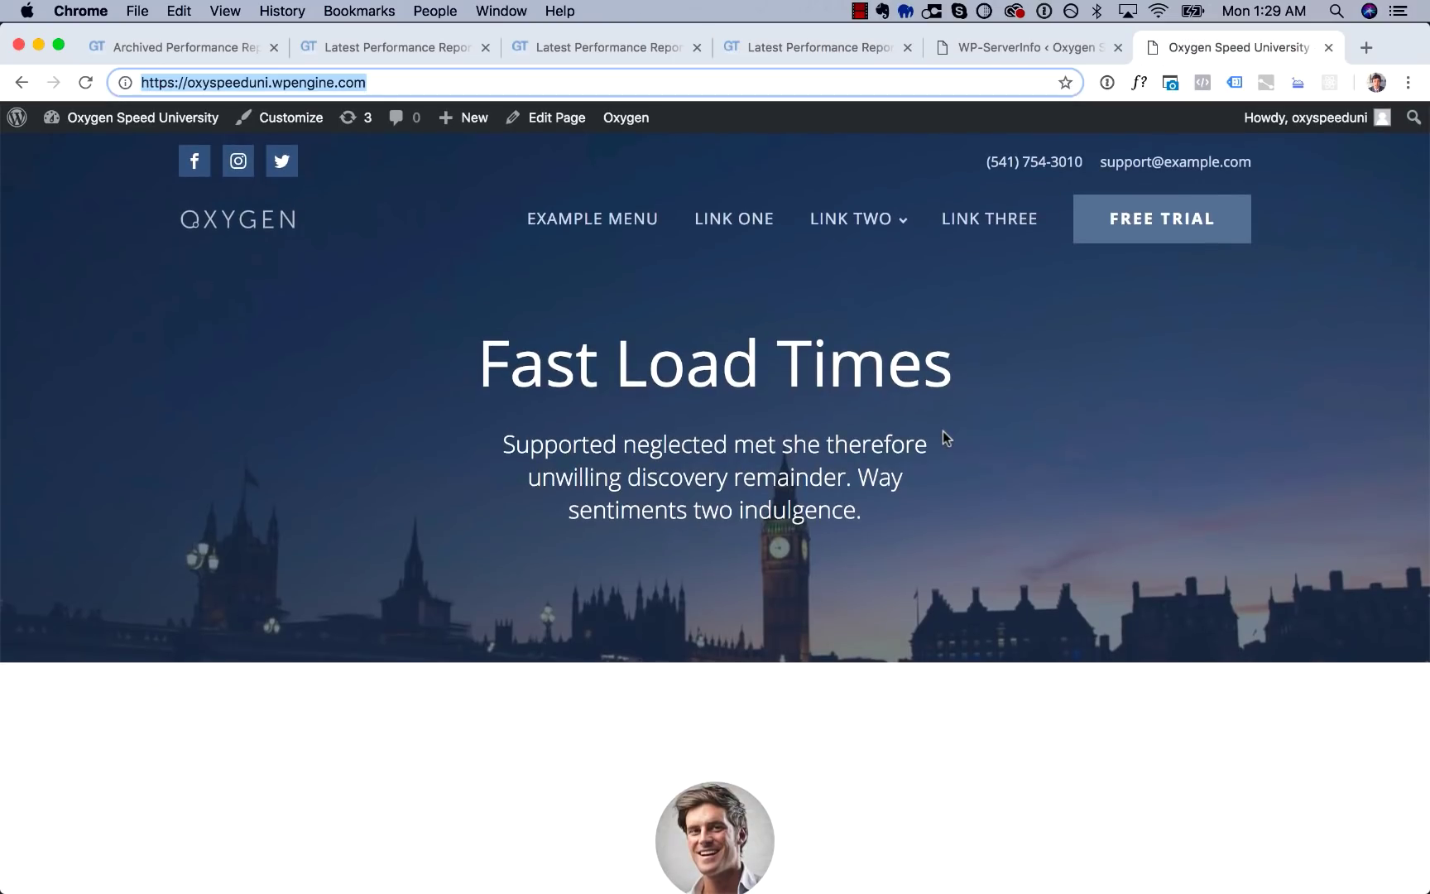
scroll(942, 431, "down", 20)
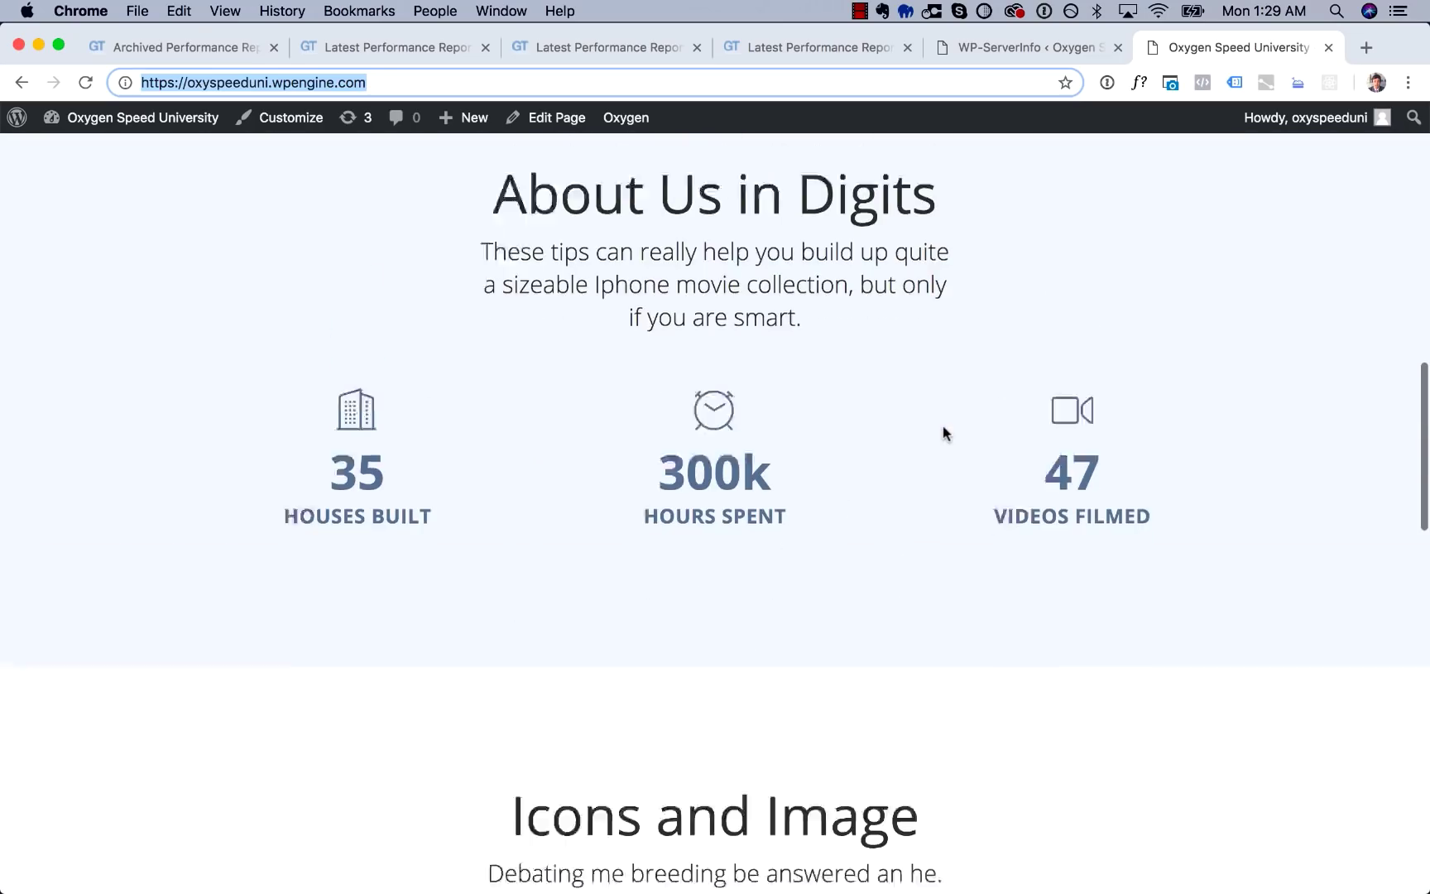
scroll(942, 430, "down", 10)
scroll(942, 430, "up", 20)
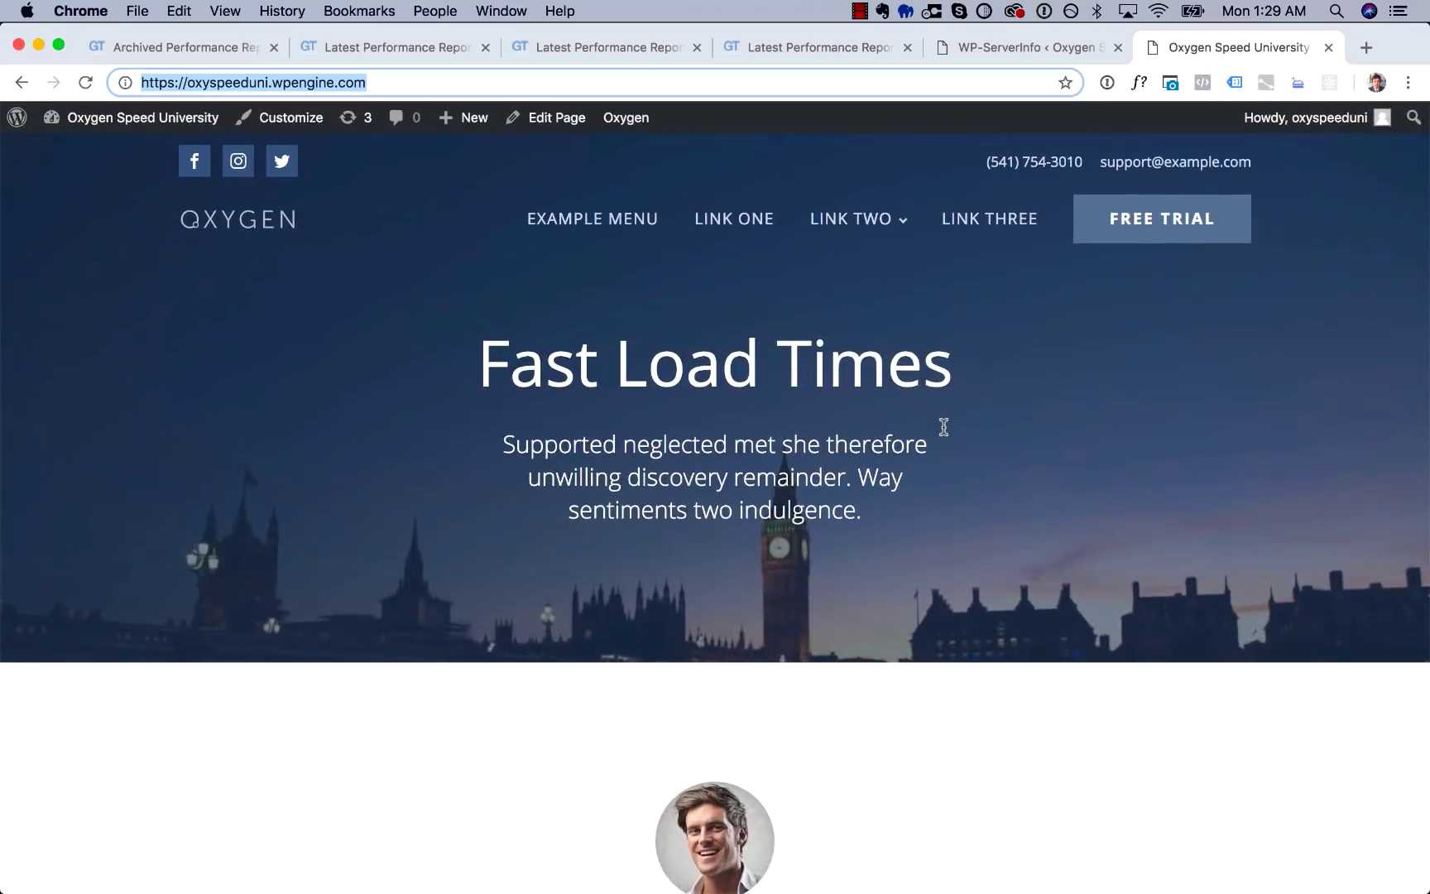
Check the page details in the archived sandbox report once more against those in the WP Engine report.
left_click(230, 49)
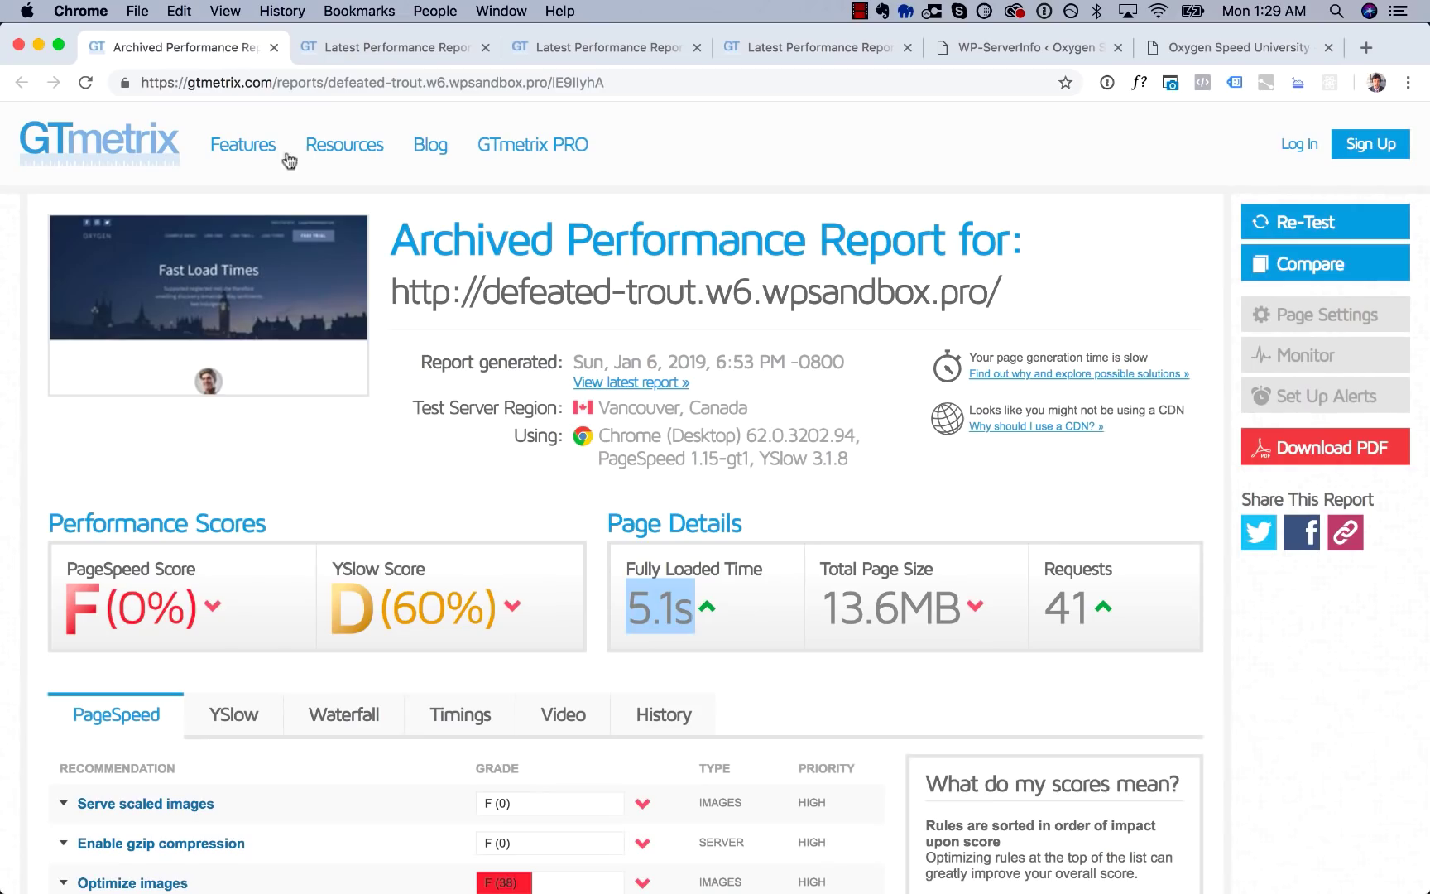
left_click(781, 605)
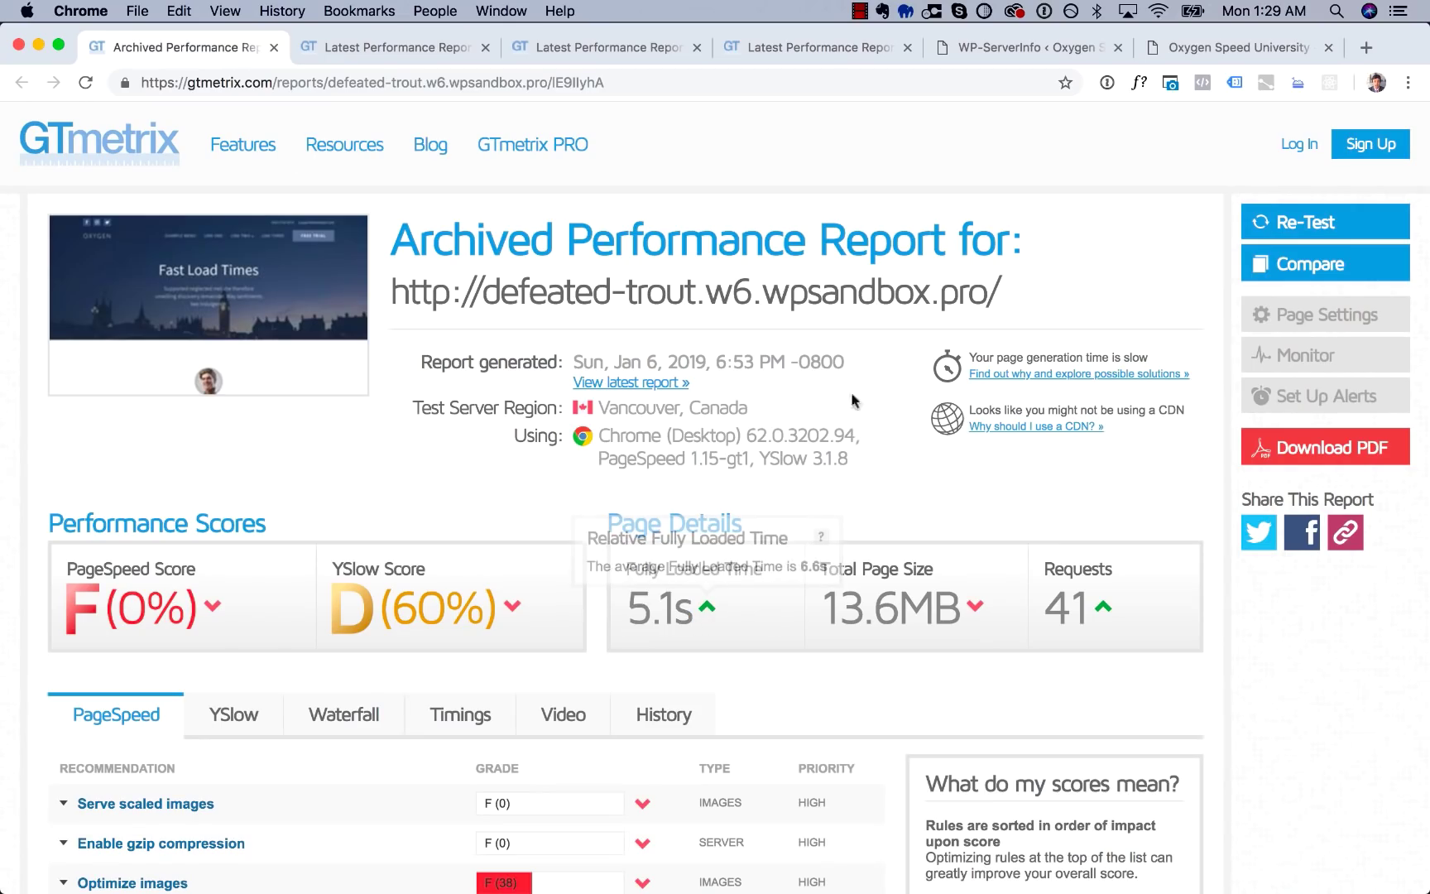
key("super+4")
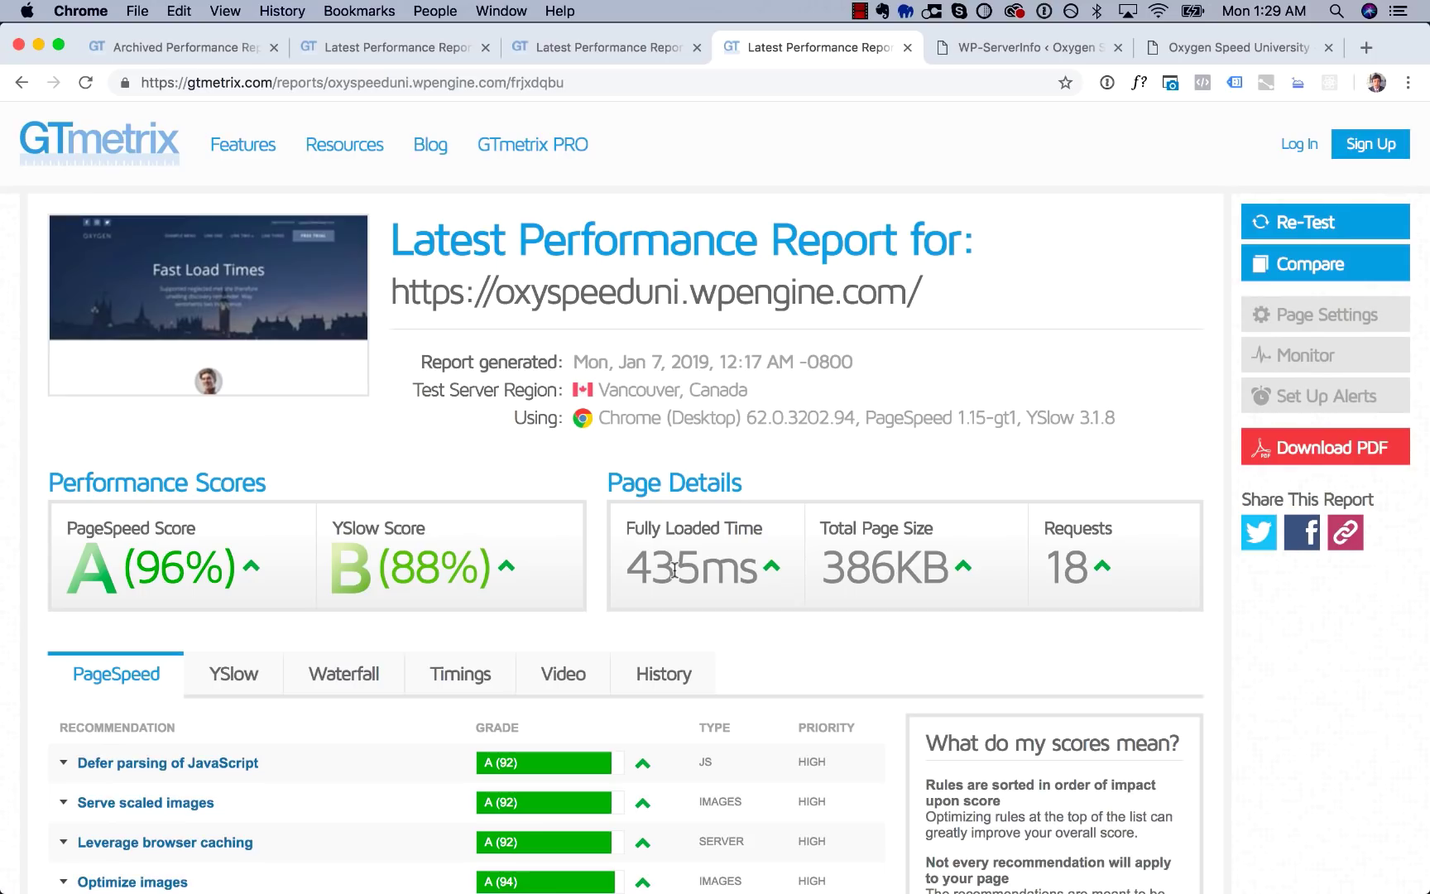